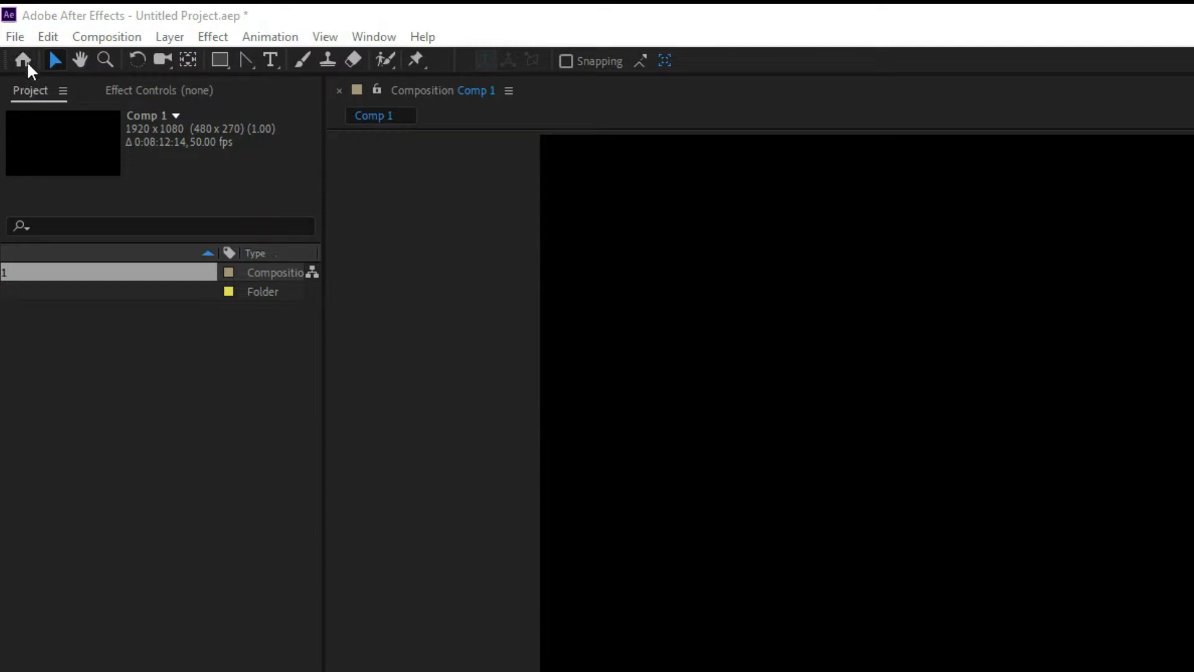
Open the Home screen with the recent projects and close it again.
{"action": "left_click", "coordinate": [29, 67]}
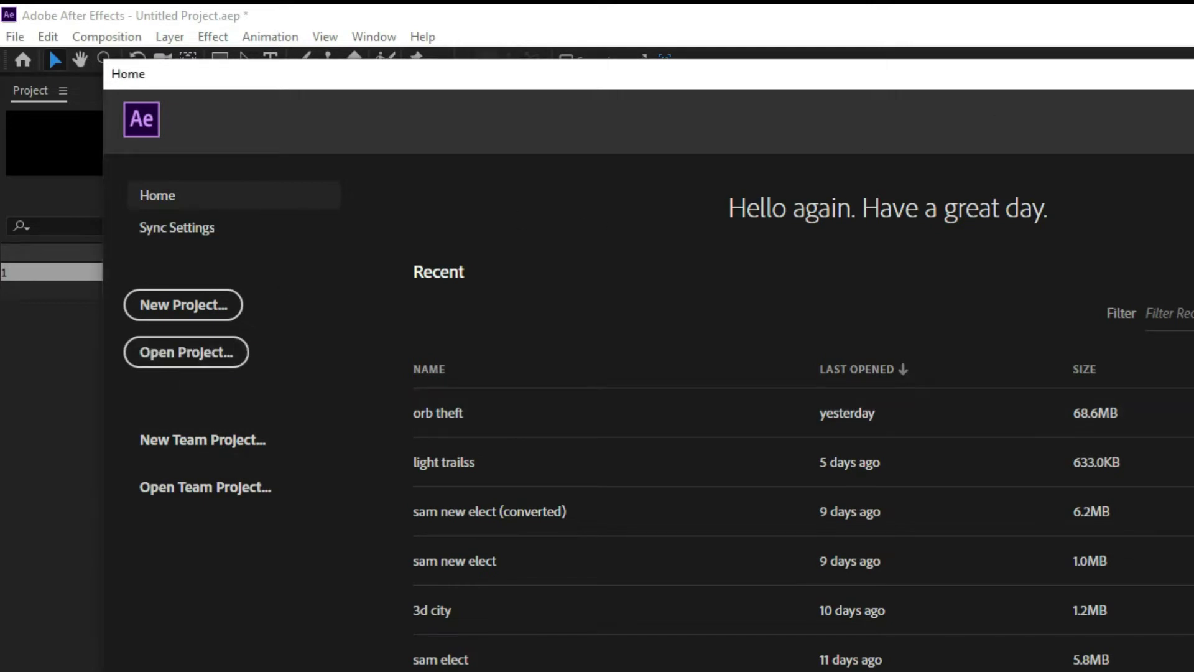
{"action": "key", "text": "Escape"}
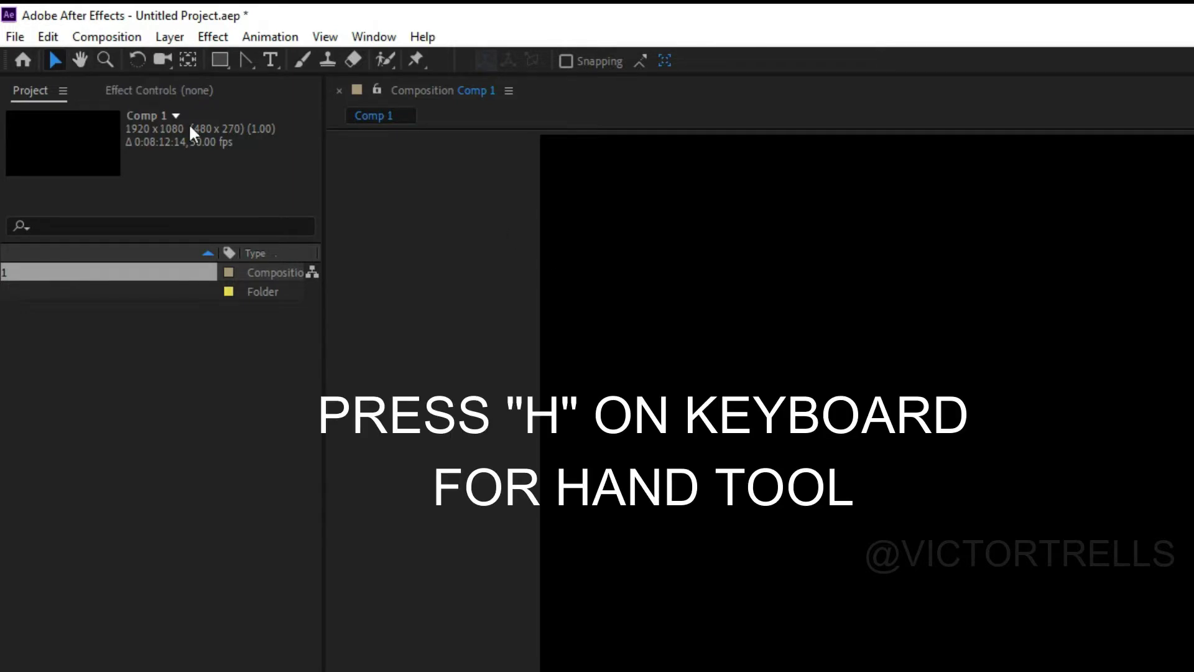
Add a deep red solid layer that fills the composition.
{"action": "key", "text": "h"}
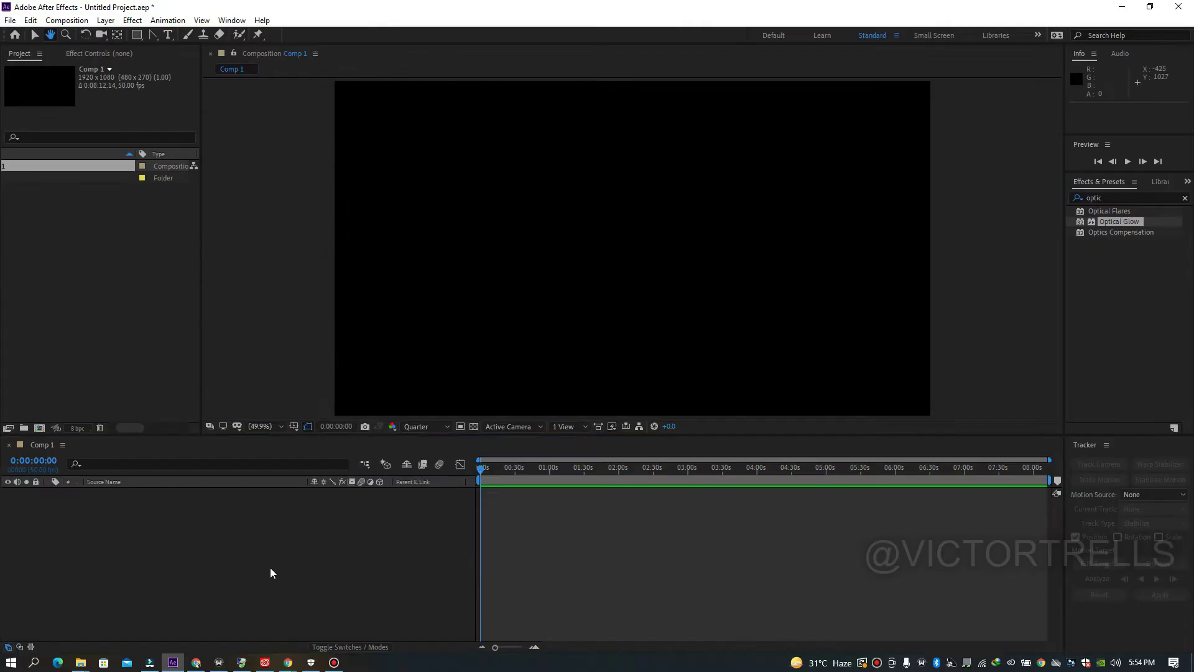
{"action": "right_click", "coordinate": [270, 567]}
{"action": "mouse_move", "coordinate": [315, 429]}
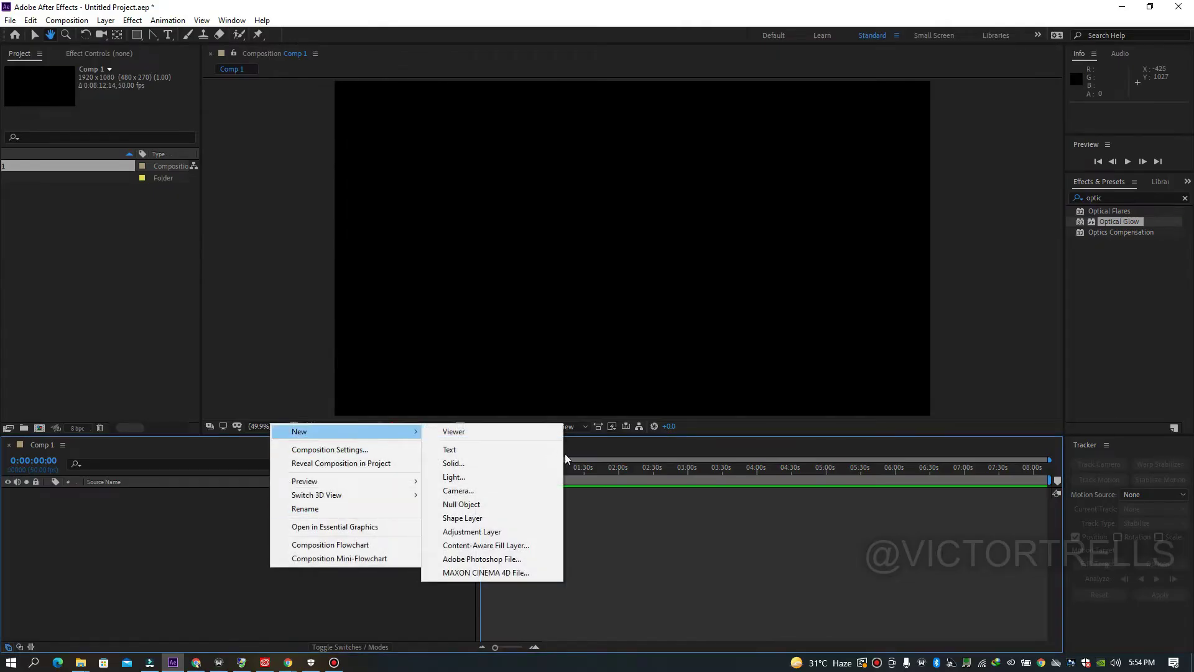
{"action": "left_click", "coordinate": [468, 463]}
{"action": "left_click", "coordinate": [724, 615]}
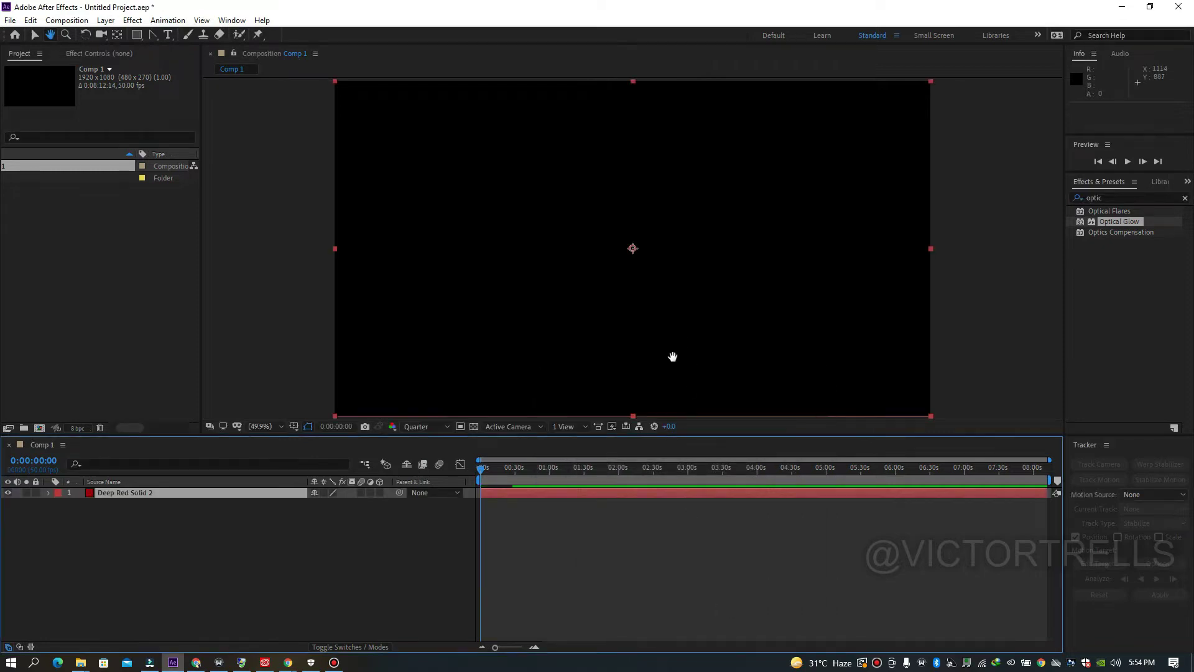
Pan the composition view with the Hand tool and reset the magnification to Fit.
{"action": "left_click_drag", "start_coordinate": [447, 159], "coordinate": [572, 217]}
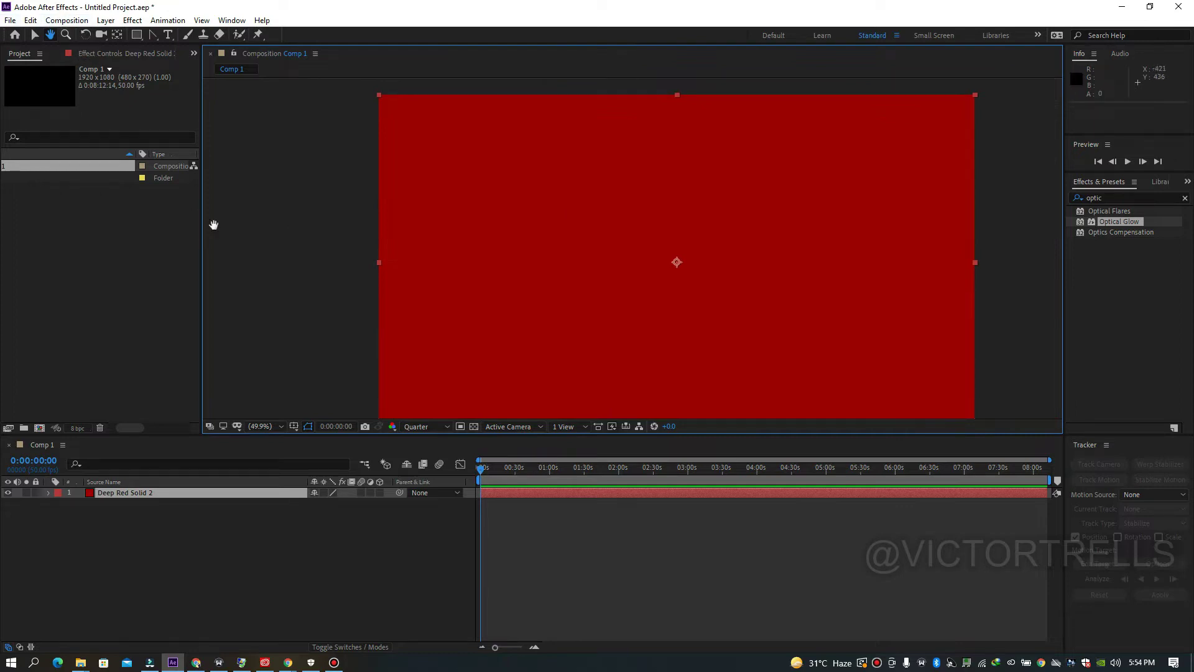
{"action": "left_click", "coordinate": [263, 424]}
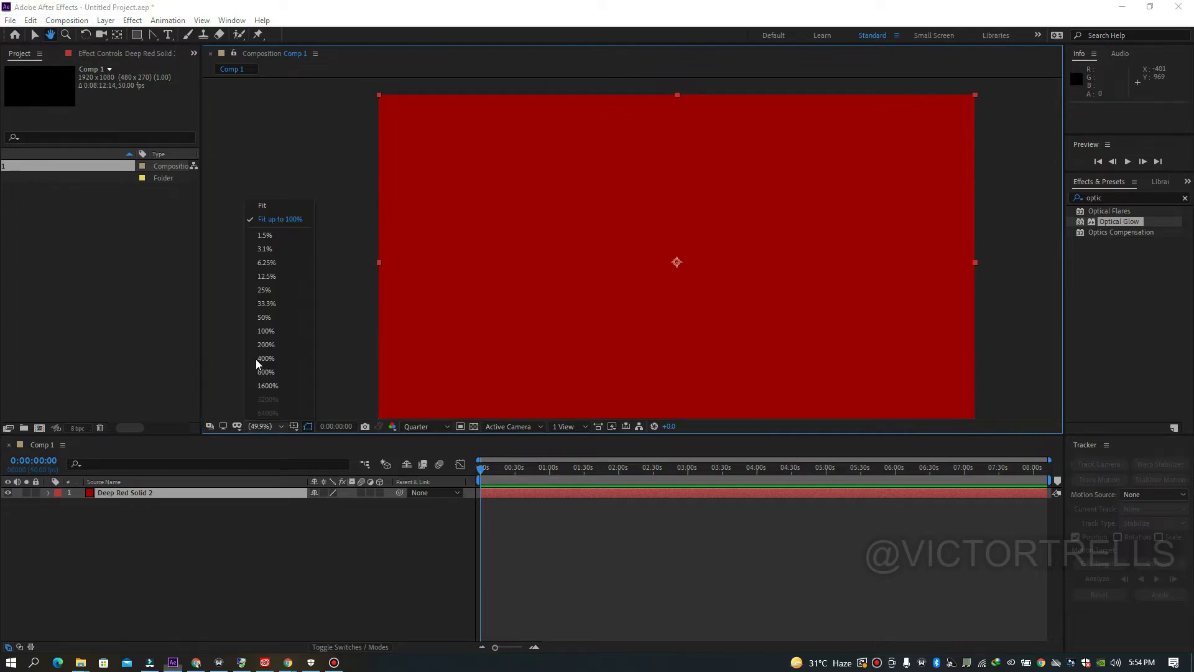
{"action": "left_click", "coordinate": [269, 207]}
Magnify the red solid with the Zoom tool up to 1600% and return the view to Fit.
{"action": "left_click", "coordinate": [66, 35]}
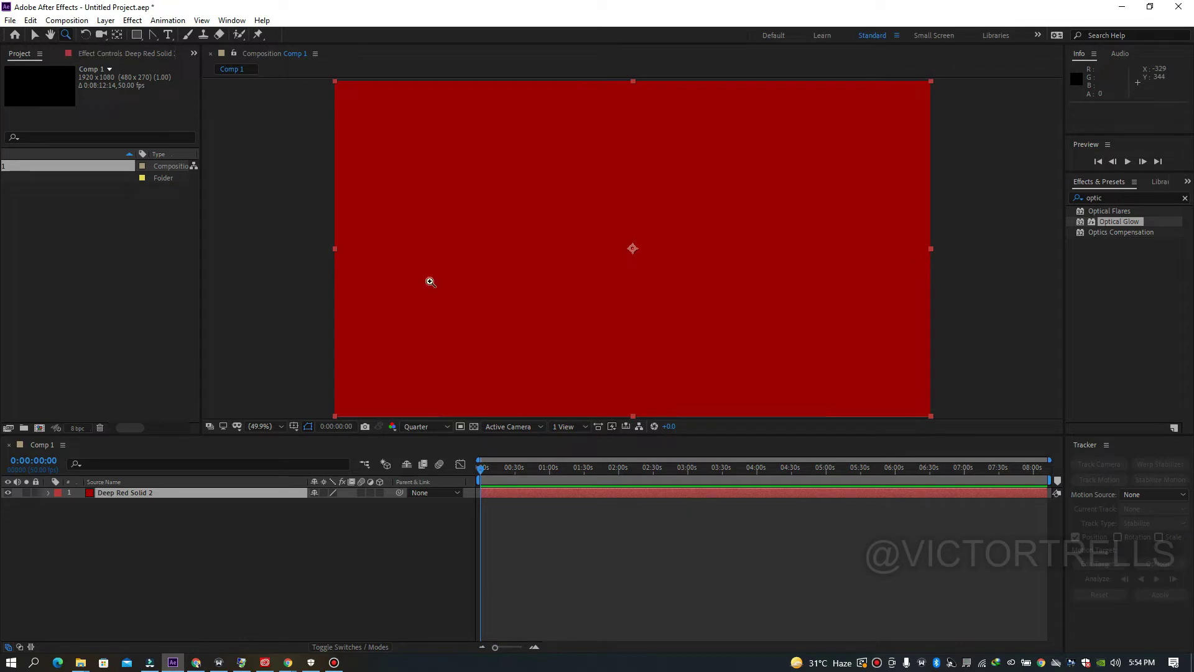
{"action": "left_click", "coordinate": [393, 104]}
{"action": "left_click", "coordinate": [597, 288]}
{"action": "left_click_drag", "start_coordinate": [719, 295], "coordinate": [729, 260]}
{"action": "left_click", "coordinate": [561, 248]}
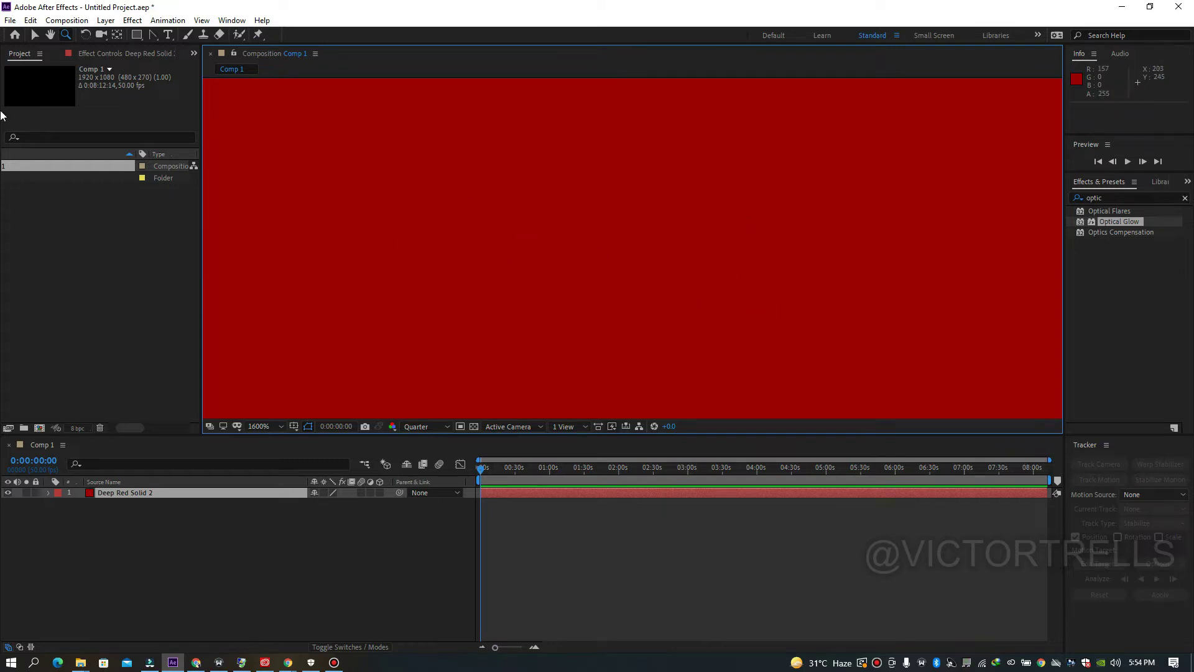
{"action": "left_click", "coordinate": [263, 426]}
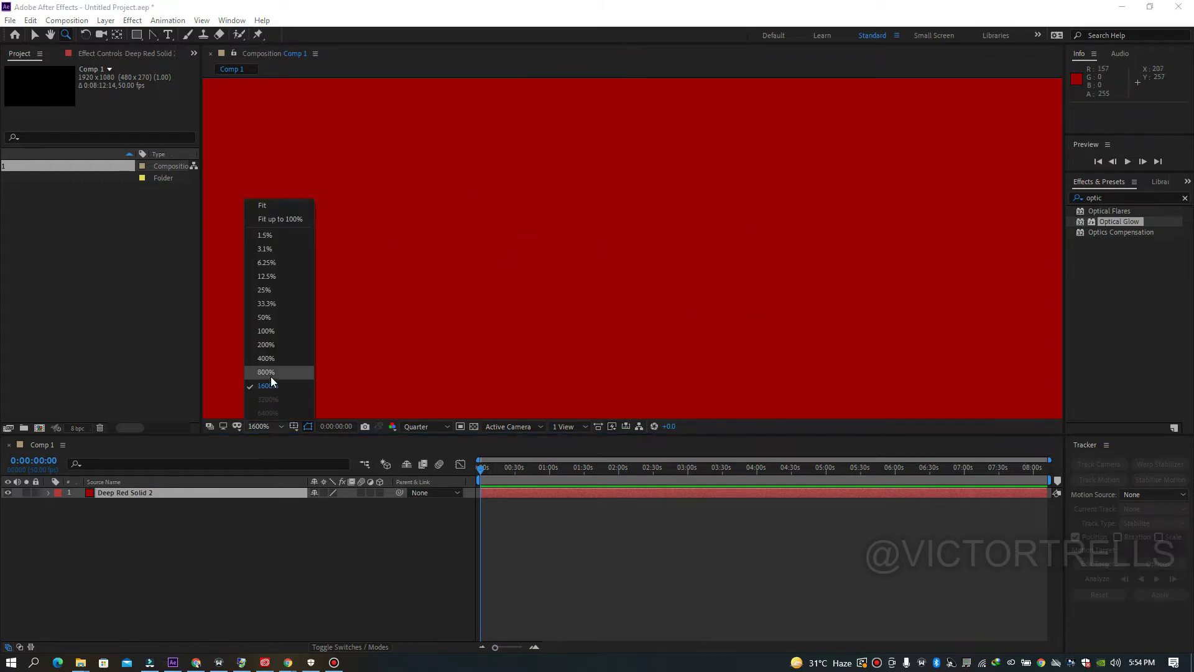
{"action": "left_click", "coordinate": [271, 204]}
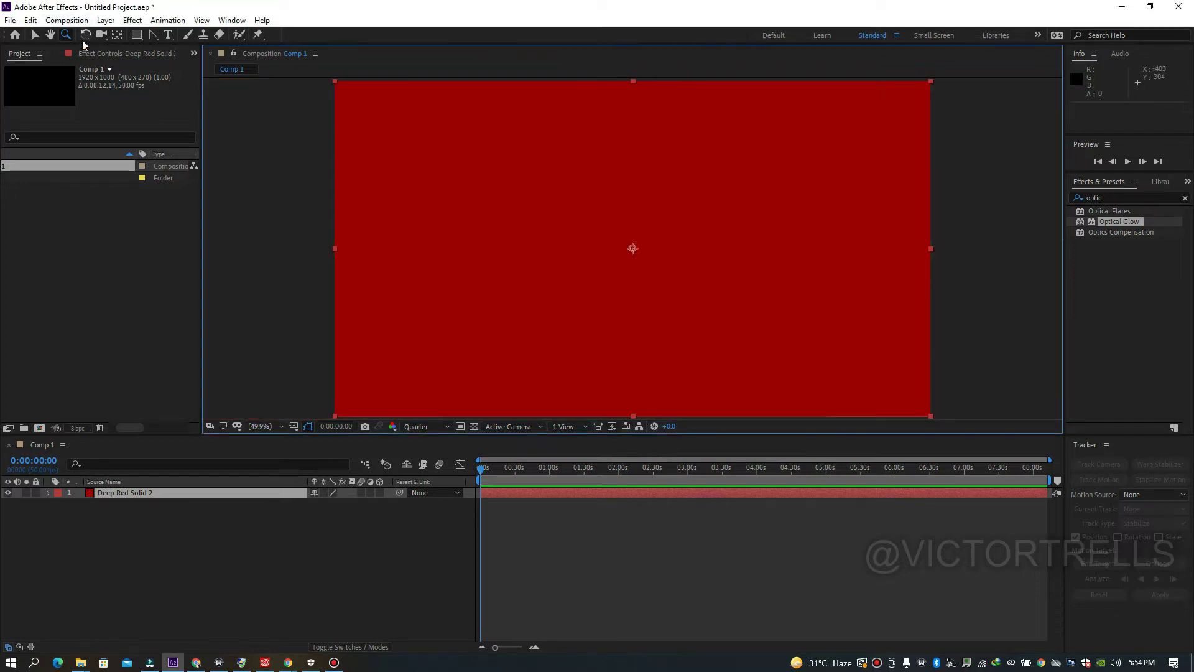
Try rotating the red solid about -19° with the Rotation tool, and undo the rotation.
{"action": "left_click", "coordinate": [86, 35]}
{"action": "left_click_drag", "start_coordinate": [683, 268], "coordinate": [723, 292]}
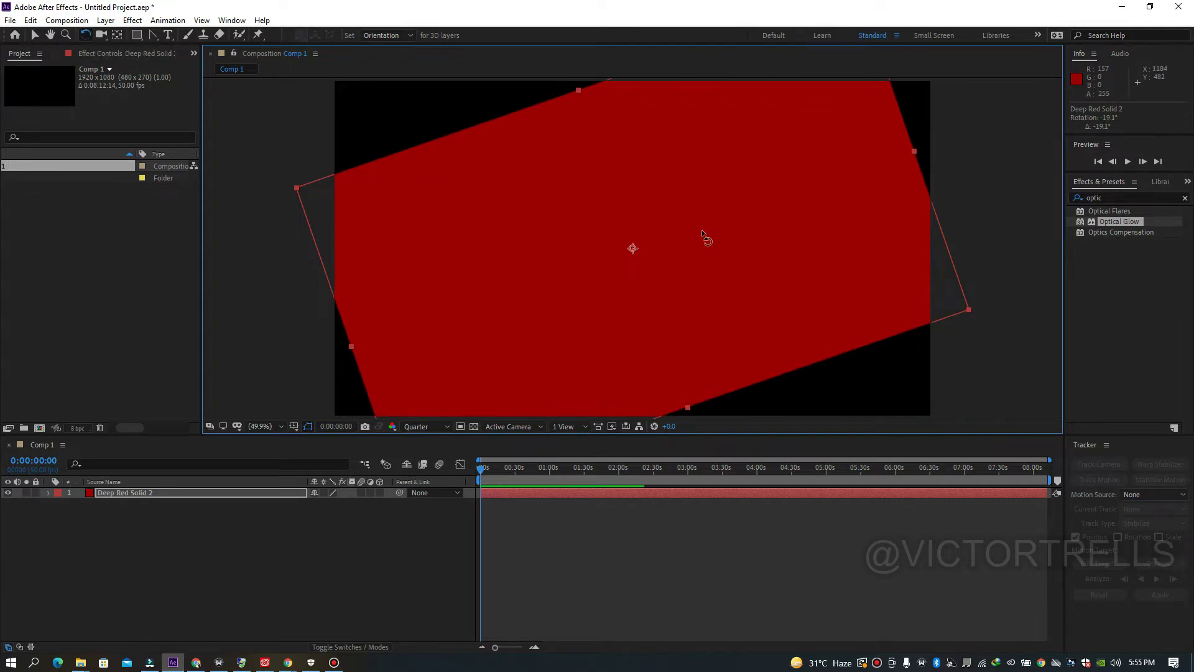
{"action": "key", "text": "ctrl+z"}
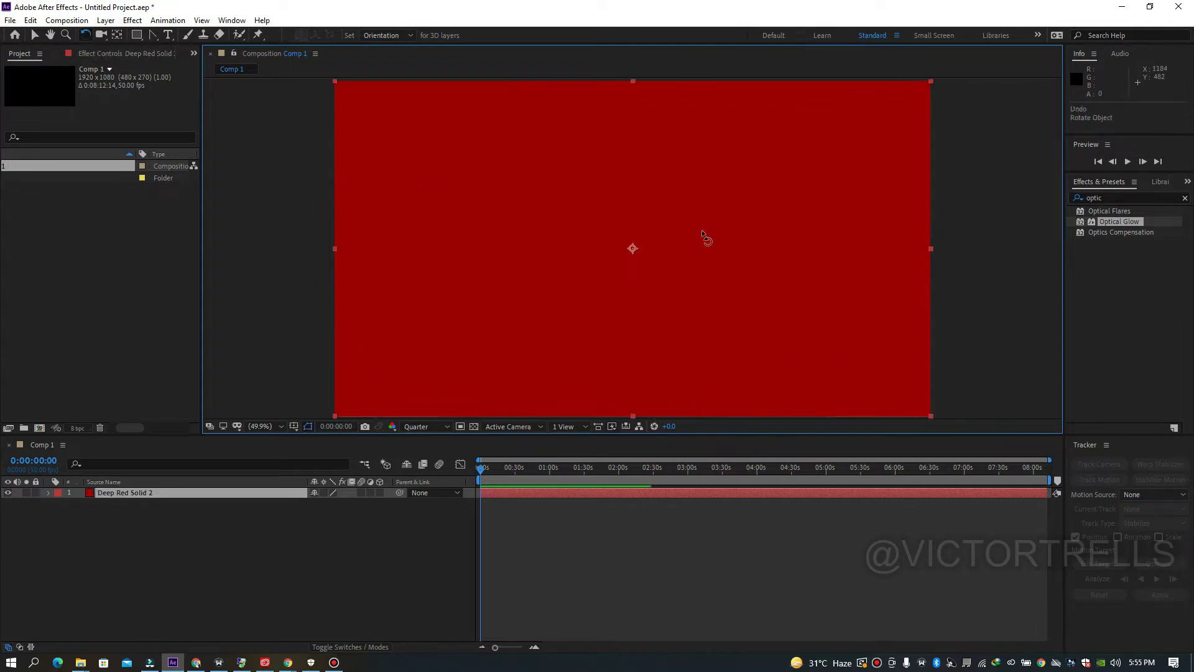
Activate the camera tool and cycle through its unified, orbit, track XY and track Z variants.
{"action": "left_click", "coordinate": [98, 38]}
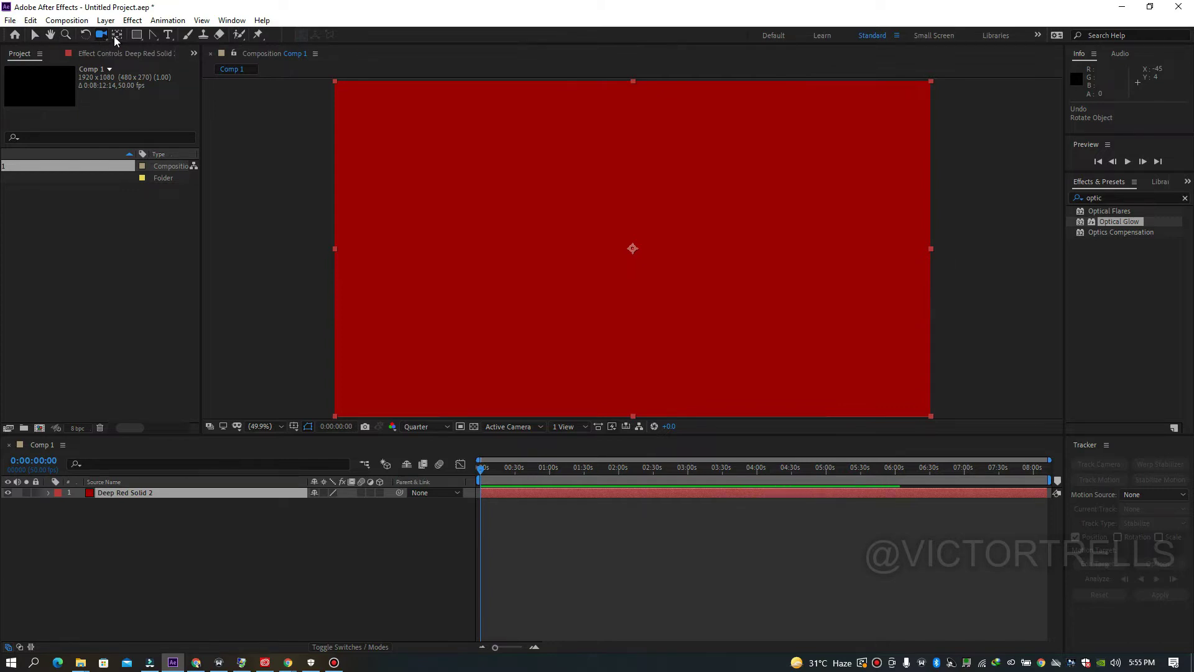
{"action": "left_click", "coordinate": [102, 36]}
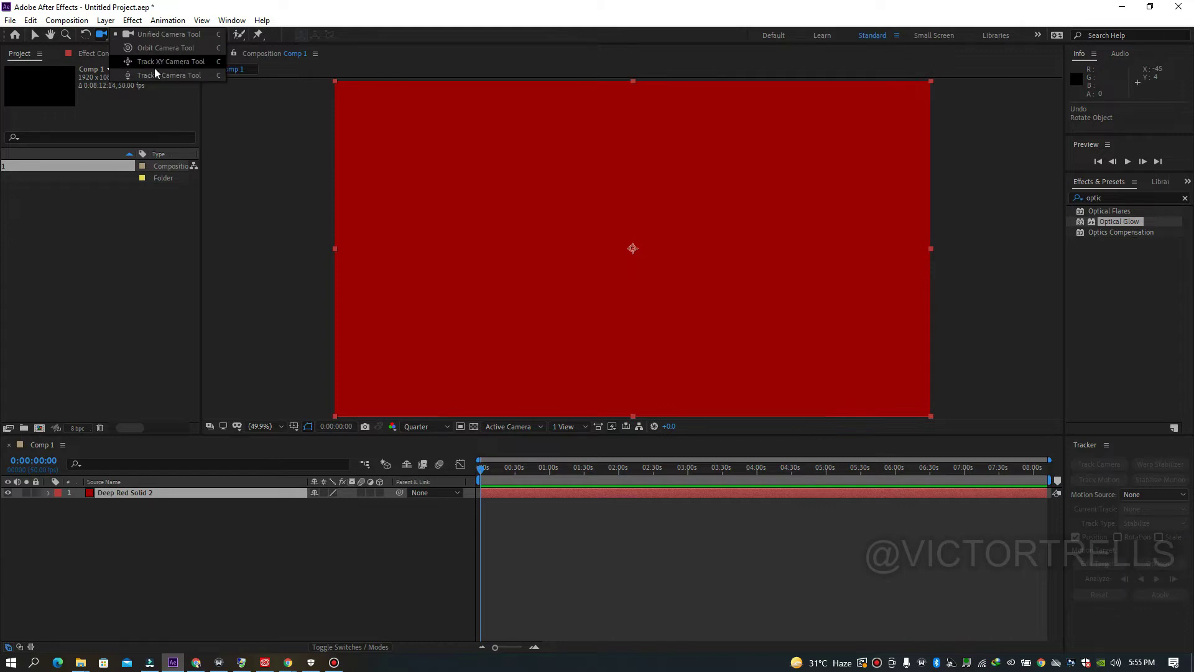
{"action": "left_click", "coordinate": [130, 111]}
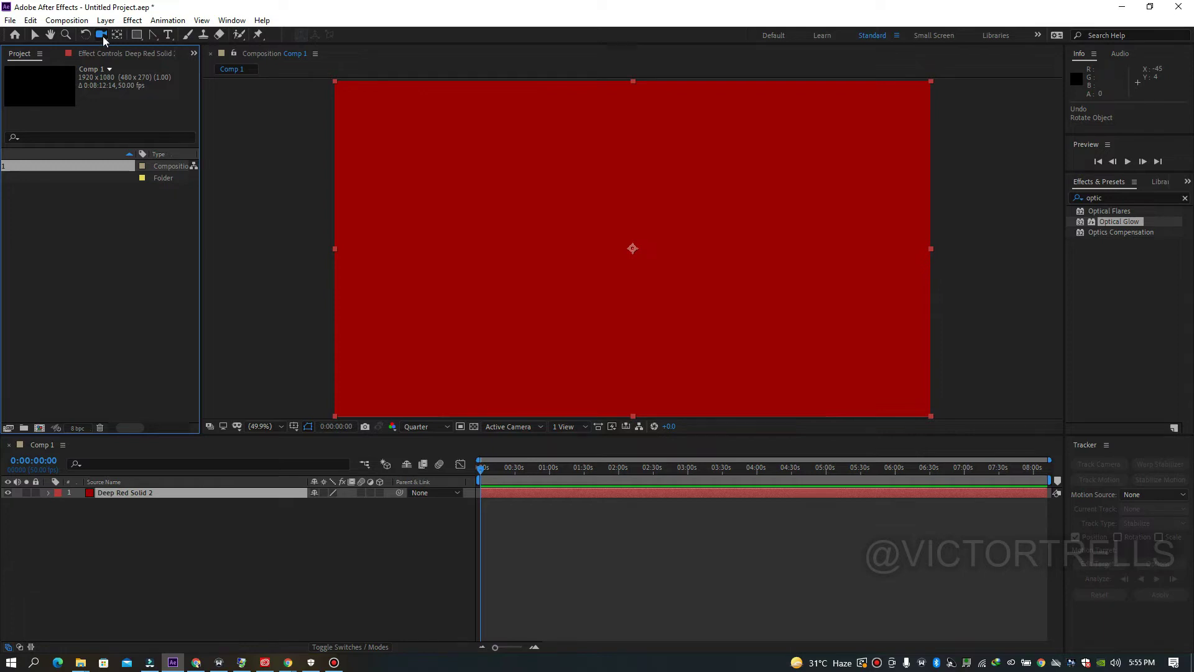
{"action": "key", "text": "c"}
{"action": "key", "text": "c"}
{"action": "key", "text": "c"}
{"action": "key", "text": "c"}
{"action": "key", "text": "c"}
{"action": "key", "text": "c"}
{"action": "key", "text": "c"}
Add a two-node 50mm camera named Camera 1 and make the red solid a 3D layer.
{"action": "right_click", "coordinate": [211, 547]}
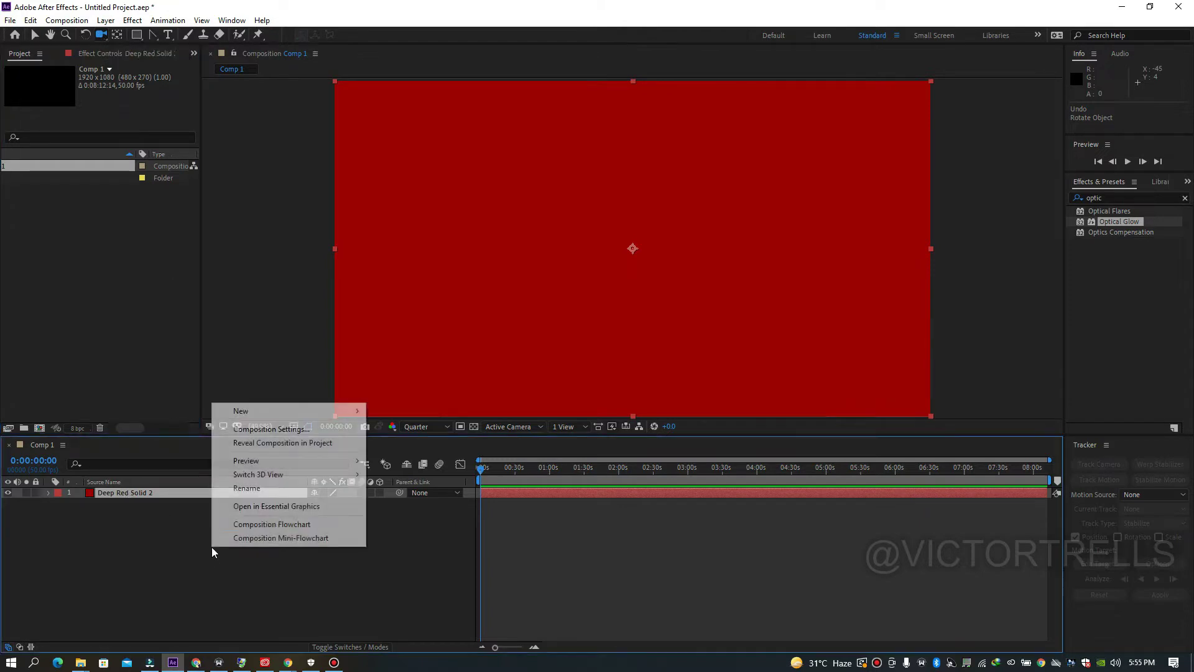
{"action": "mouse_move", "coordinate": [264, 412]}
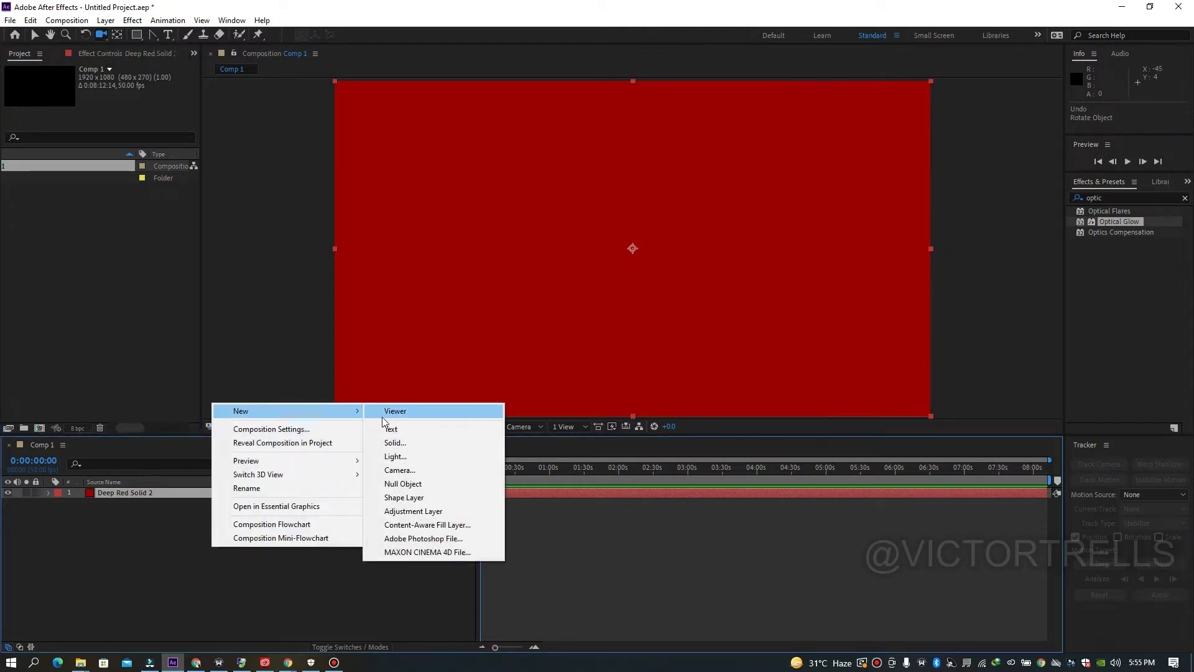
{"action": "left_click", "coordinate": [399, 470]}
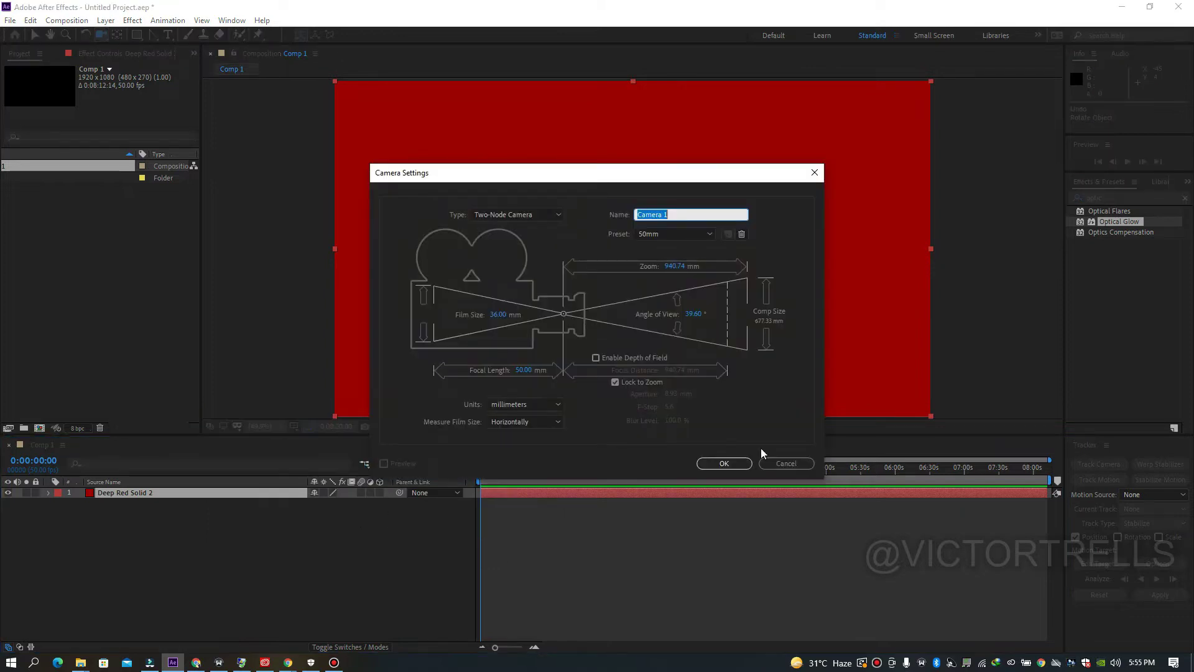
{"action": "left_click", "coordinate": [724, 463]}
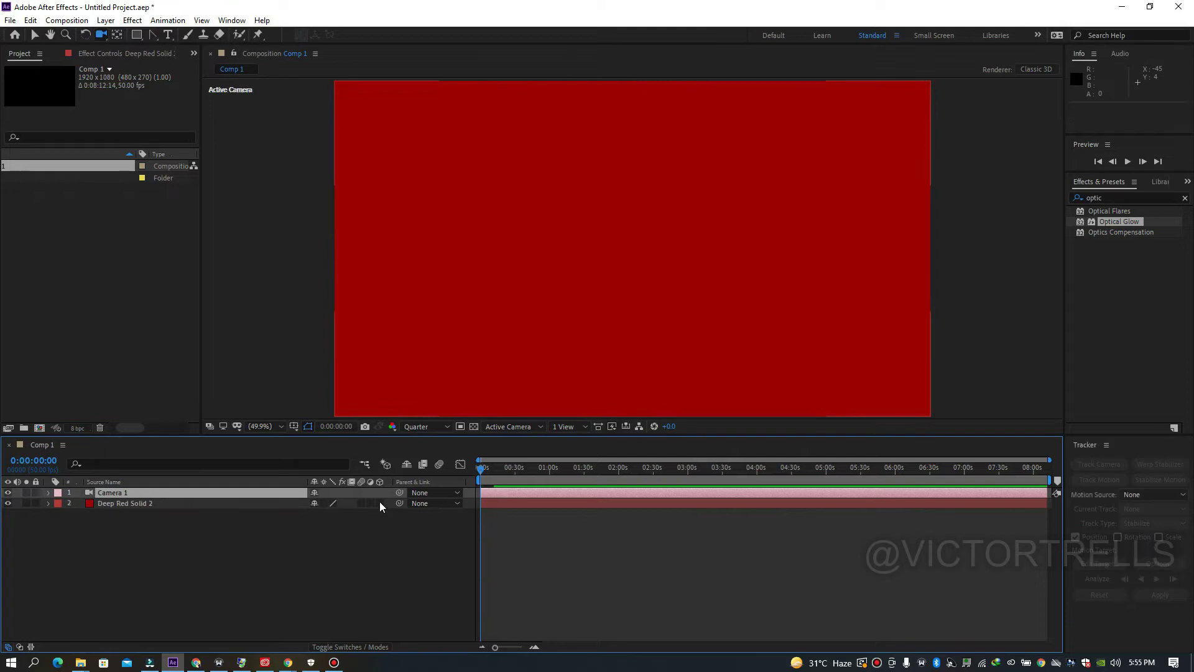
{"action": "left_click", "coordinate": [380, 503]}
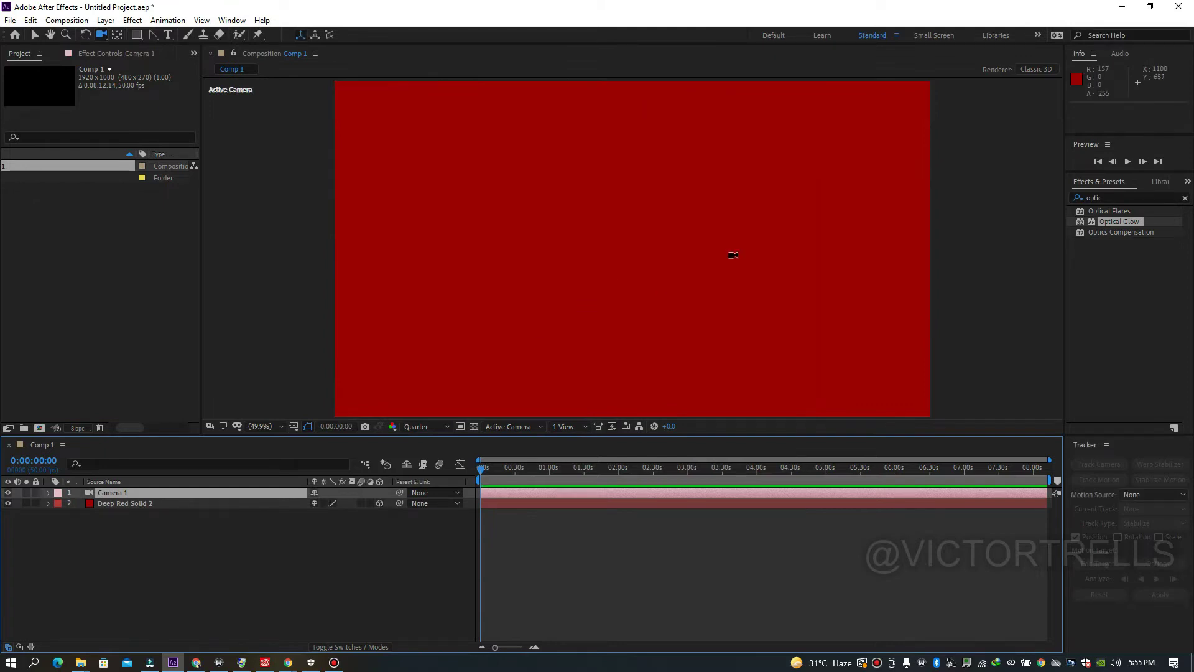
Try orbiting the camera around the red solid, undo the orbit, and delete the camera layer.
{"action": "left_click_drag", "start_coordinate": [715, 256], "coordinate": [786, 232]}
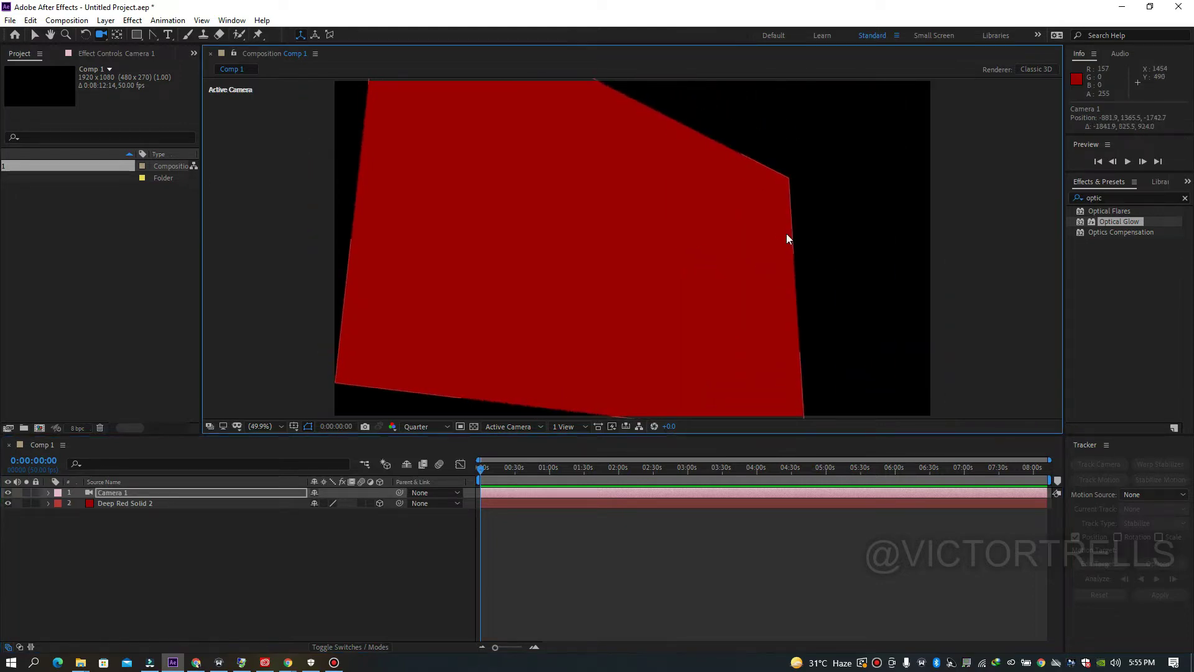
{"action": "key", "text": "ctrl+z"}
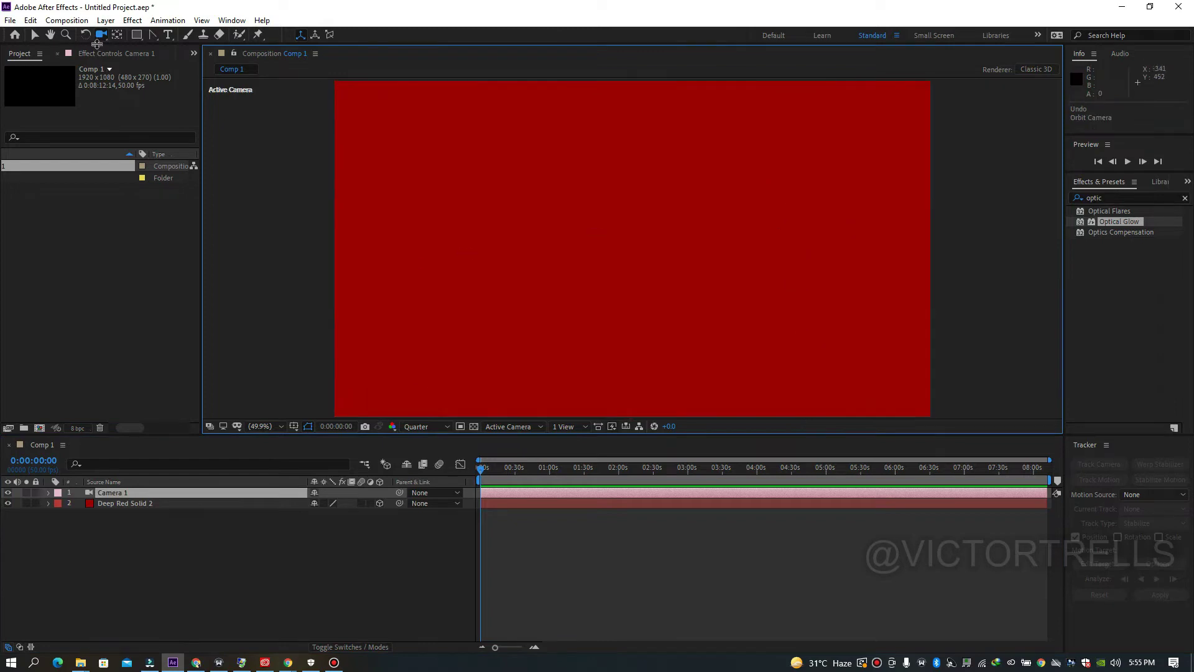
{"action": "left_click", "coordinate": [118, 493]}
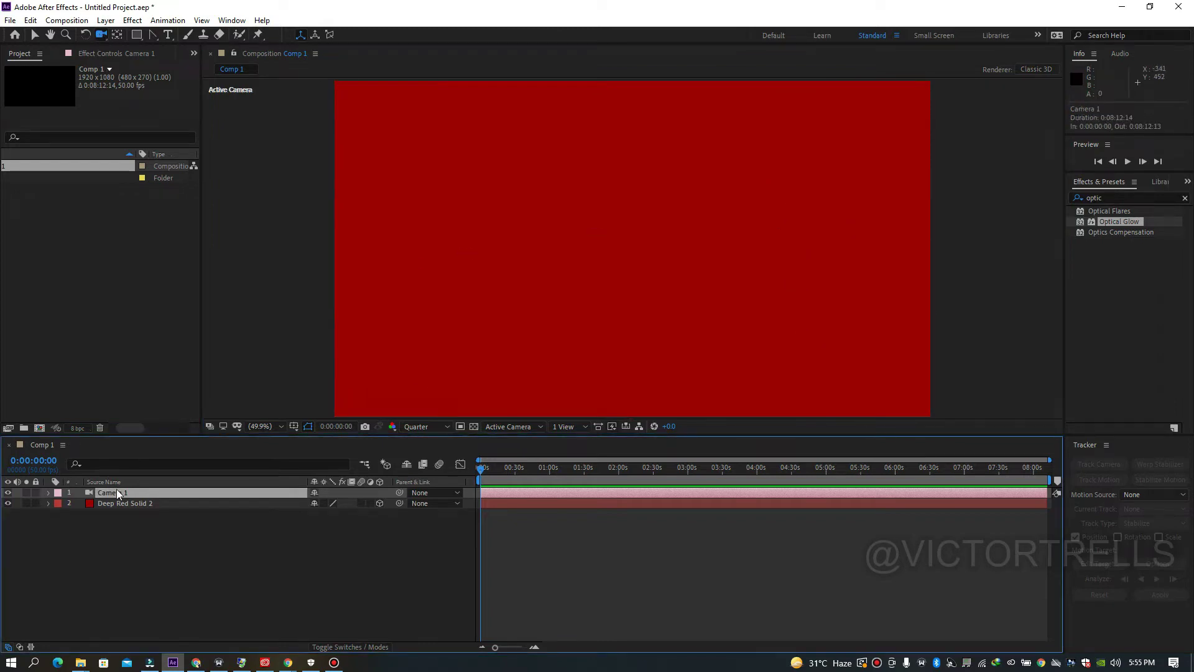
{"action": "key", "text": "Delete"}
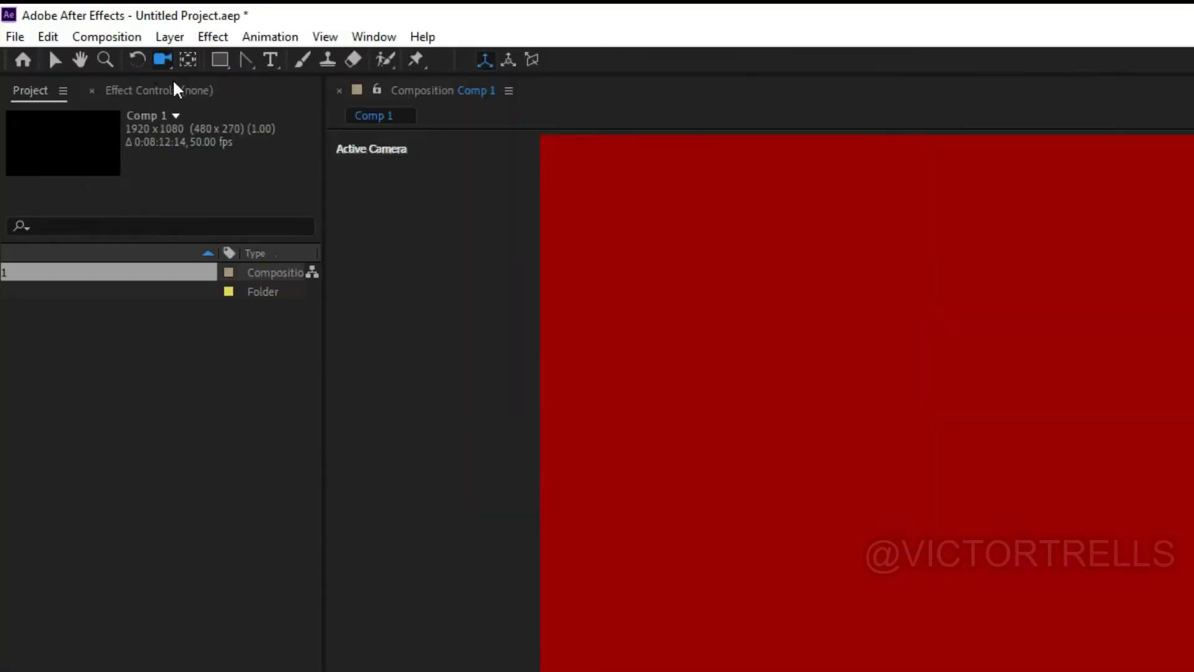
Activate the anchor point tool and try changing the red solid's Rotation value around its centre.
{"action": "left_click", "coordinate": [117, 35]}
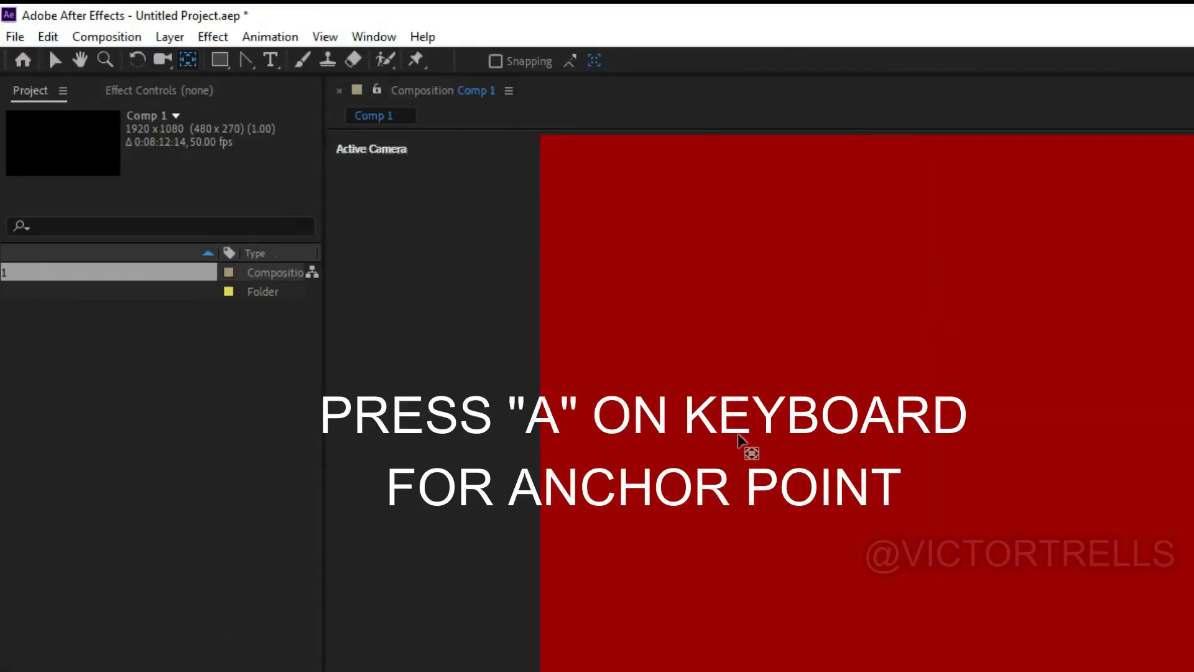
{"action": "left_click", "coordinate": [1079, 434]}
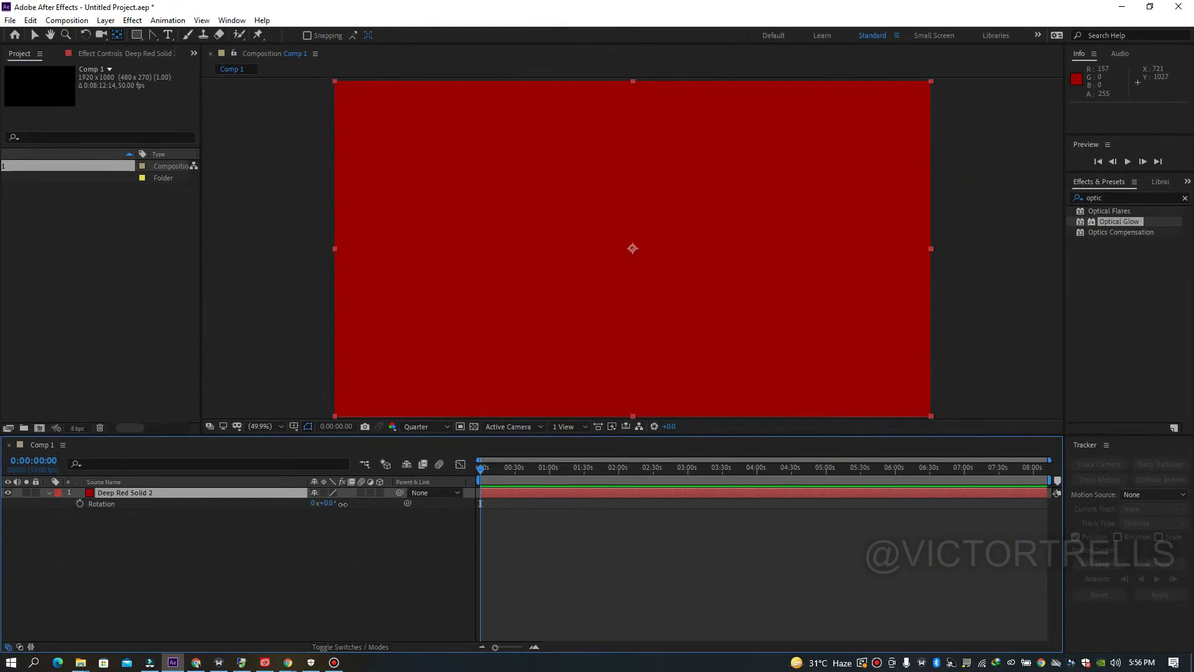
{"action": "mouse_move", "coordinate": [343, 503]}
{"action": "left_mouse_down"}
{"action": "mouse_move", "coordinate": [373, 496]}
{"action": "mouse_move", "coordinate": [329, 494]}
{"action": "left_mouse_up"}
{"action": "key", "text": "ctrl+z"}
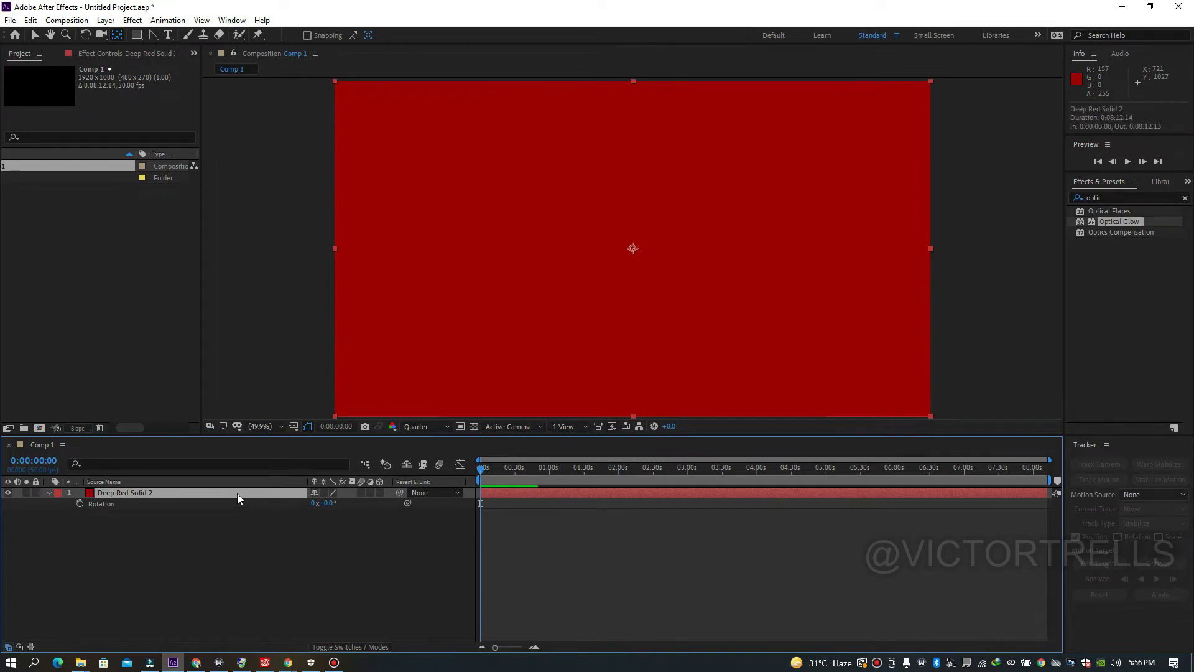
Reveal the red solid's Anchor Point and try a vertical value of 508, undoing the change.
{"action": "key", "text": "a"}
{"action": "mouse_move", "coordinate": [335, 505]}
{"action": "left_mouse_down"}
{"action": "mouse_move", "coordinate": [361, 503]}
{"action": "mouse_move", "coordinate": [319, 502]}
{"action": "left_mouse_up"}
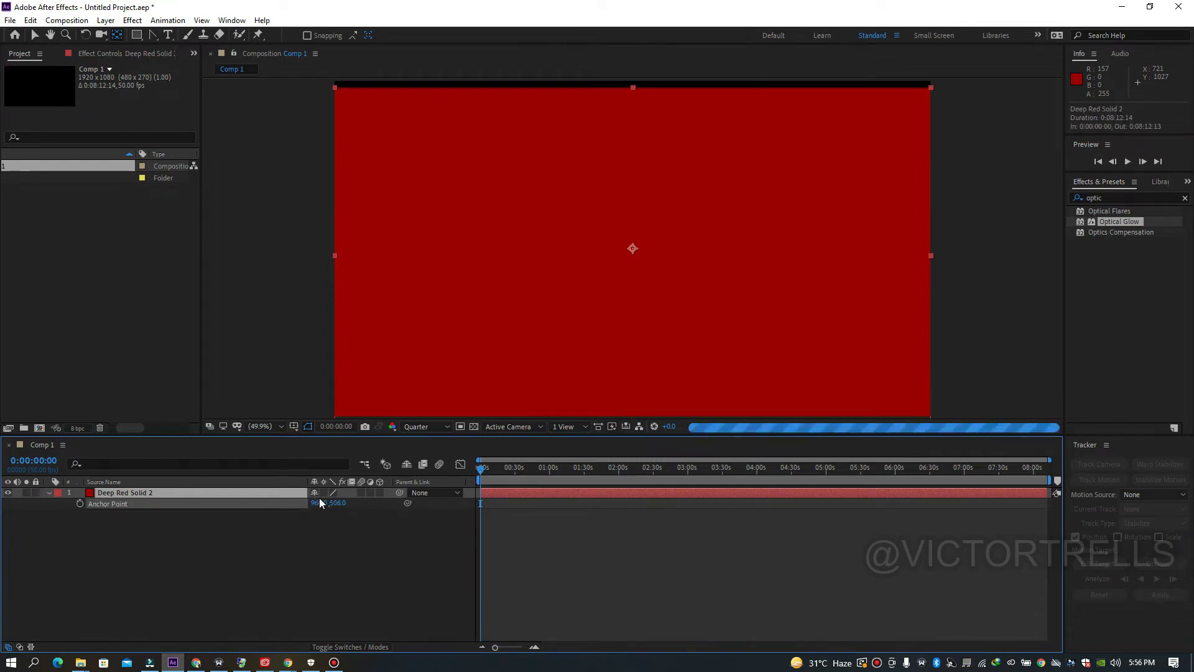
{"action": "key", "text": "ctrl+z"}
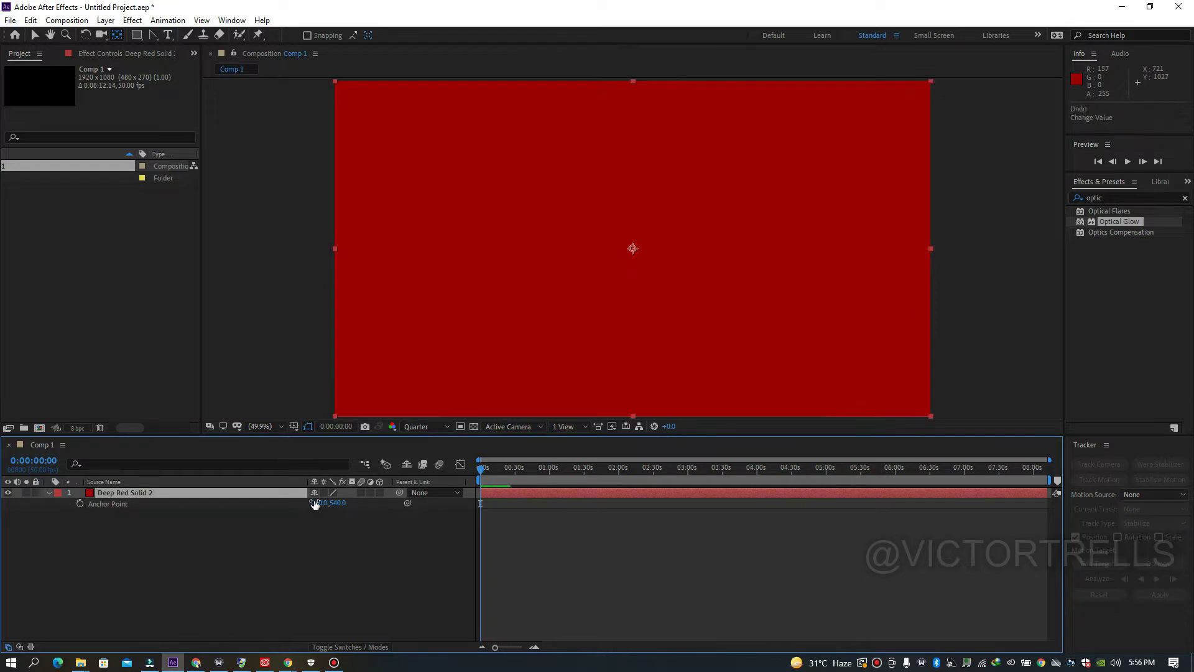
Shift the red solid's anchor point horizontally to about 1914, close to the layer's right edge.
{"action": "left_click_drag", "start_coordinate": [311, 501], "coordinate": [599, 198]}
{"action": "left_click_drag", "start_coordinate": [411, 396], "coordinate": [410, 395]}
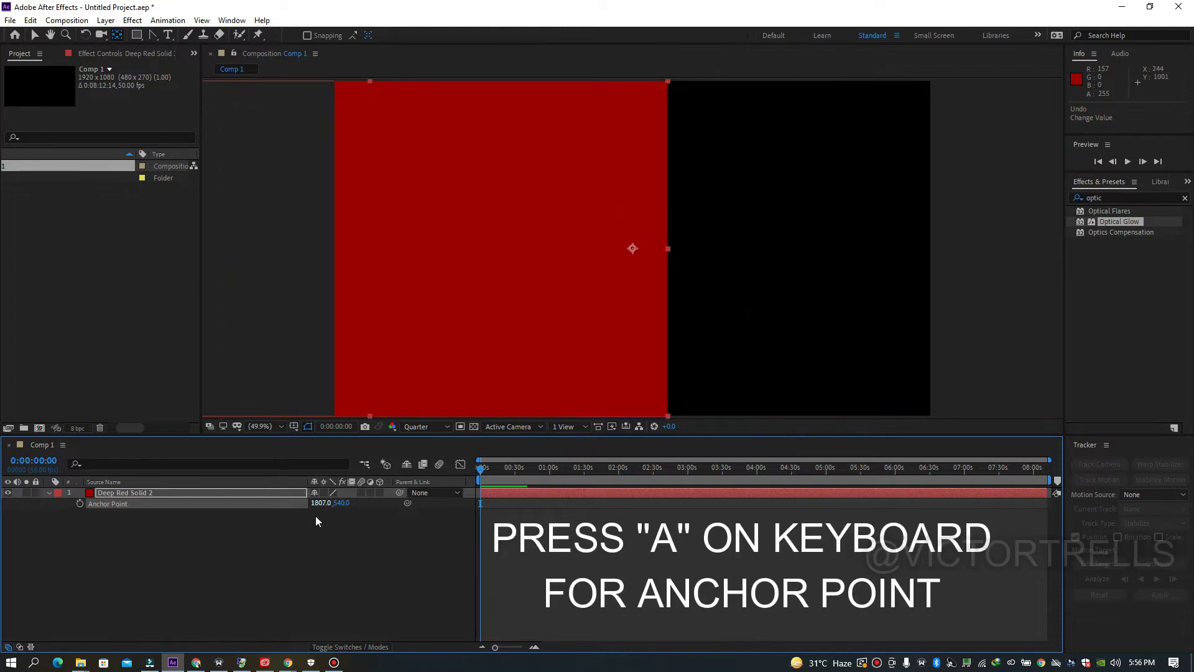
{"action": "left_click_drag", "start_coordinate": [326, 503], "coordinate": [377, 494]}
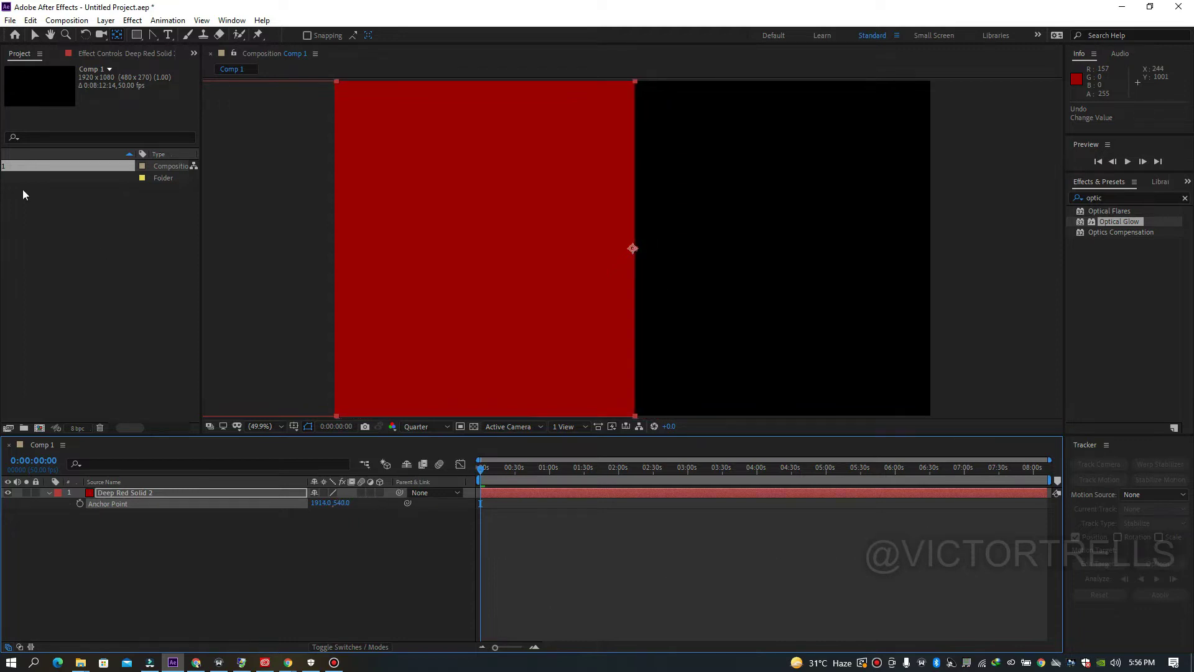
Move the red solid with the Selection tool so that it fills the composition frame again.
{"action": "left_click", "coordinate": [36, 34]}
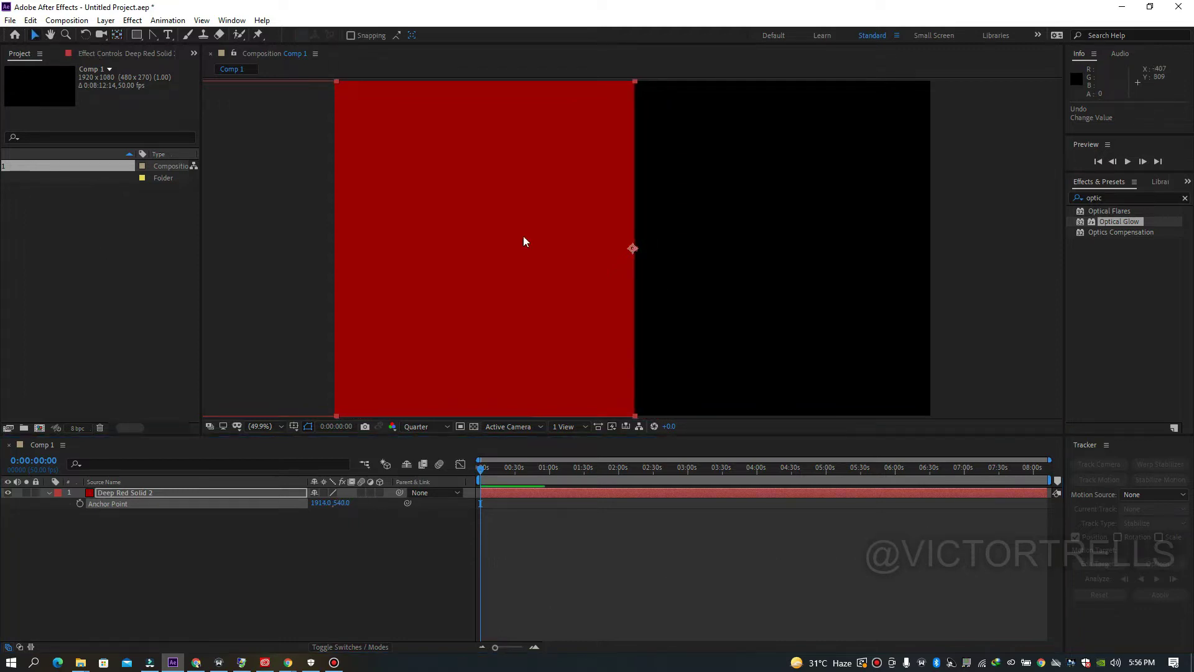
{"action": "left_click_drag", "start_coordinate": [770, 254], "coordinate": [768, 245]}
Reveal the red solid's Rotation and set it to 1° around the shifted anchor point.
{"action": "left_click", "coordinate": [287, 491]}
{"action": "key", "text": "r"}
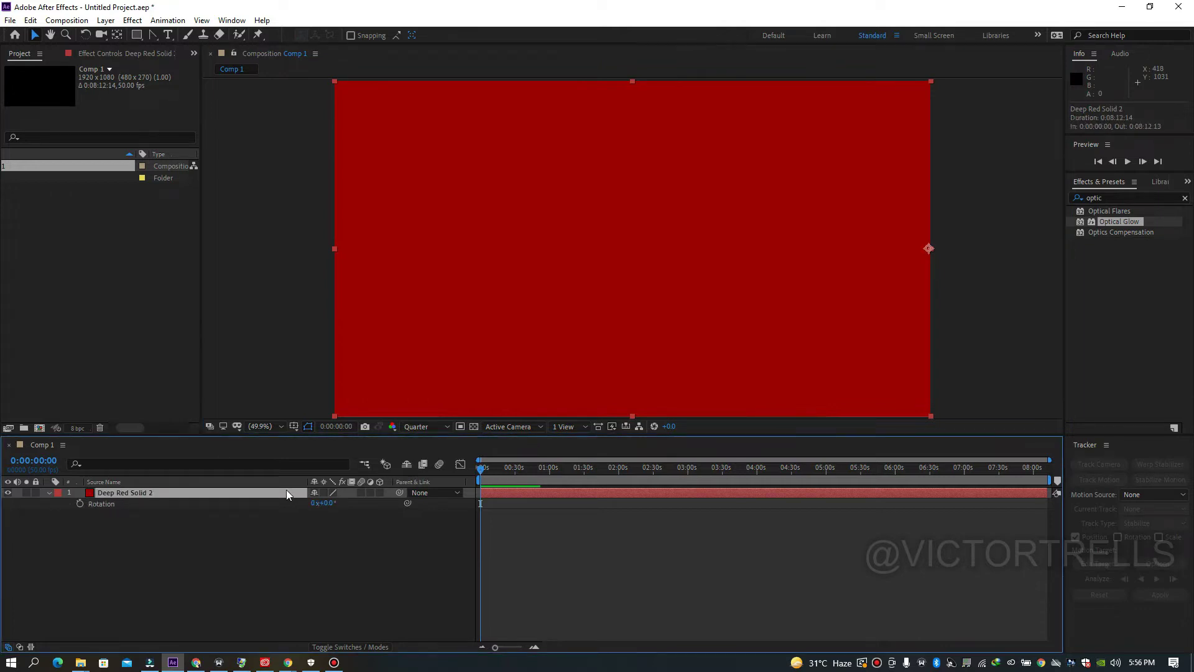
{"action": "left_click_drag", "start_coordinate": [328, 505], "coordinate": [319, 505]}
{"action": "left_click_drag", "start_coordinate": [330, 503], "coordinate": [337, 504]}
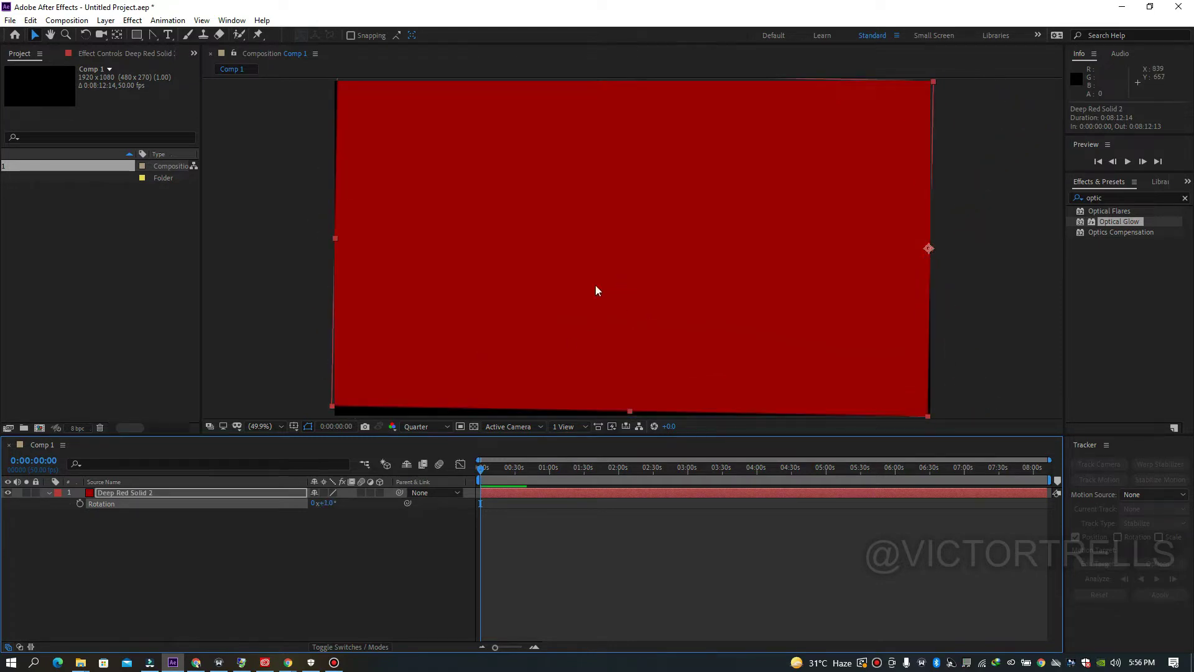
Try rotating the red solid to 27° around its centered anchor point, undoing the rotation.
{"action": "mouse_move", "coordinate": [328, 505]}
{"action": "left_mouse_down"}
{"action": "mouse_move", "coordinate": [314, 509]}
{"action": "mouse_move", "coordinate": [327, 508]}
{"action": "left_mouse_up"}
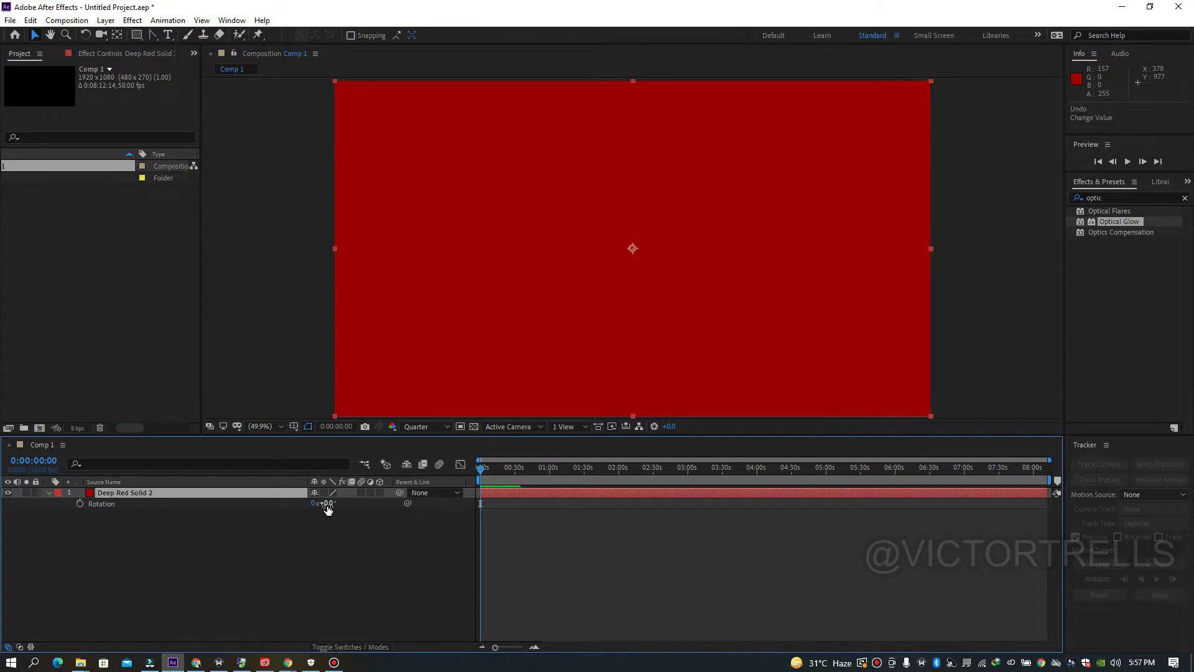
{"action": "mouse_move", "coordinate": [331, 508]}
{"action": "left_mouse_down"}
{"action": "mouse_move", "coordinate": [287, 515]}
{"action": "mouse_move", "coordinate": [340, 502]}
{"action": "left_mouse_up"}
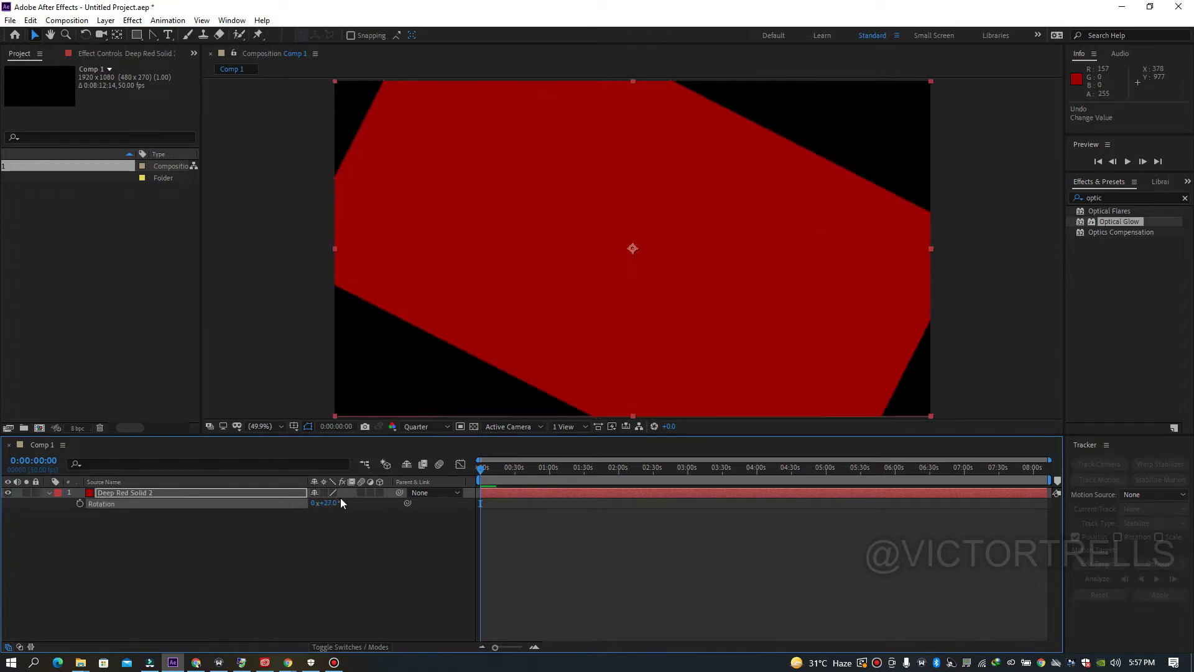
{"action": "key", "text": "ctrl+z"}
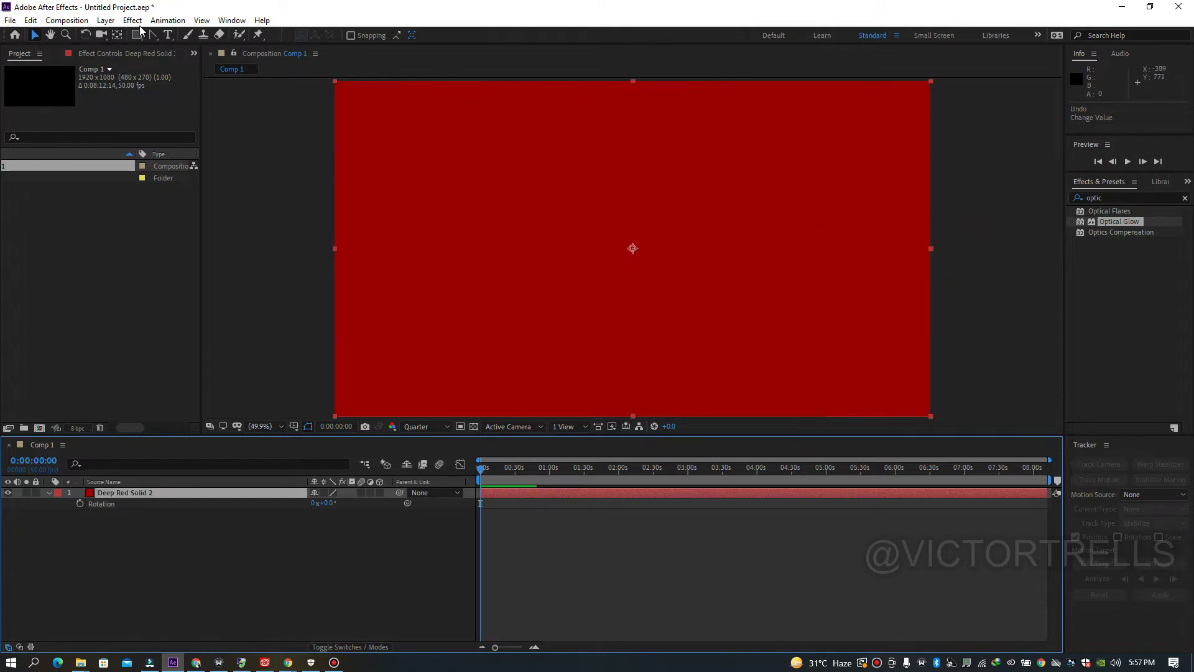
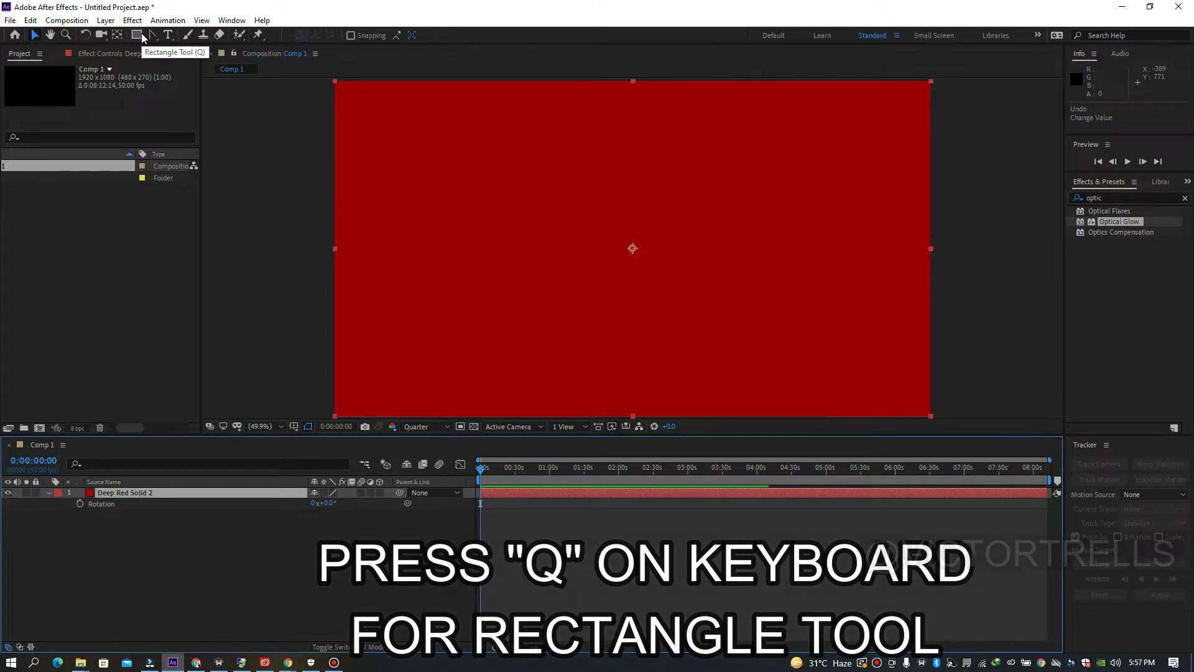
Try a rectangle mask about 641 by 647 px in the upper-left part of the red solid, undoing it.
{"action": "left_click", "coordinate": [137, 36]}
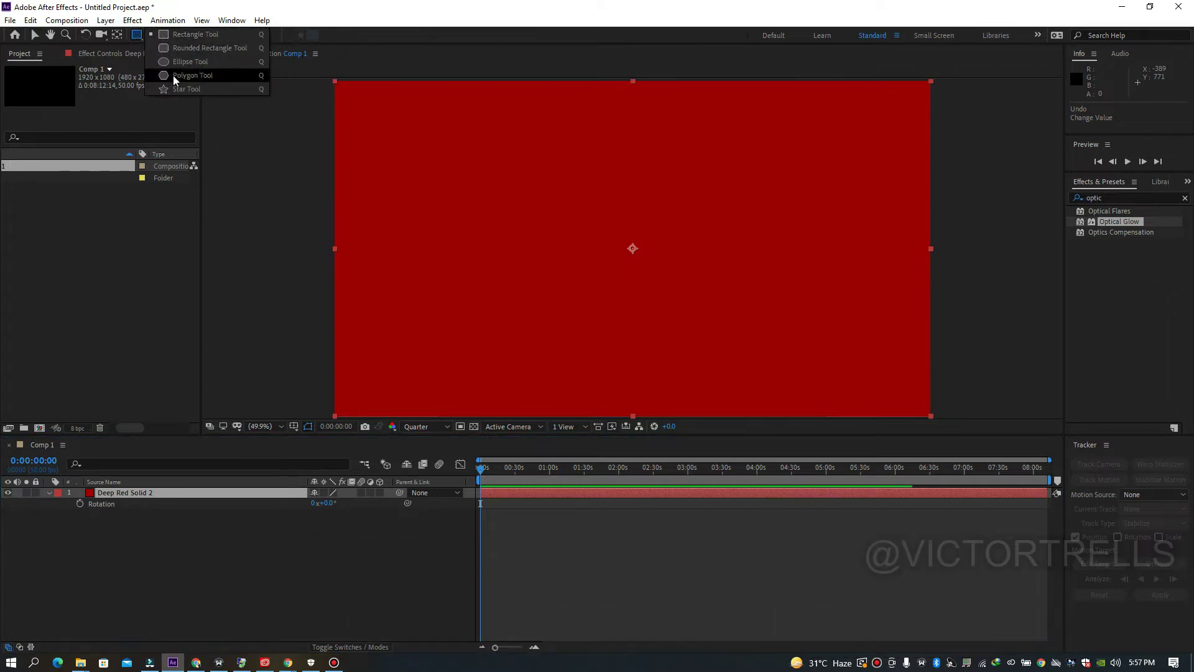
{"action": "left_click", "coordinate": [439, 157]}
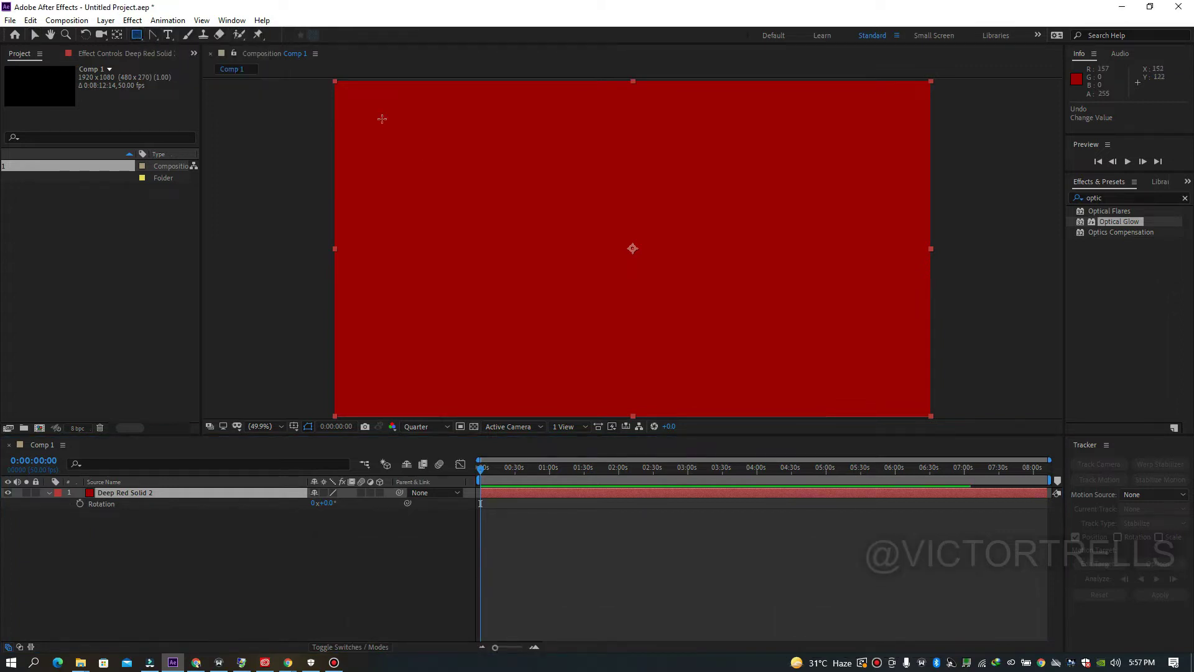
{"action": "left_click_drag", "start_coordinate": [381, 118], "coordinate": [580, 319]}
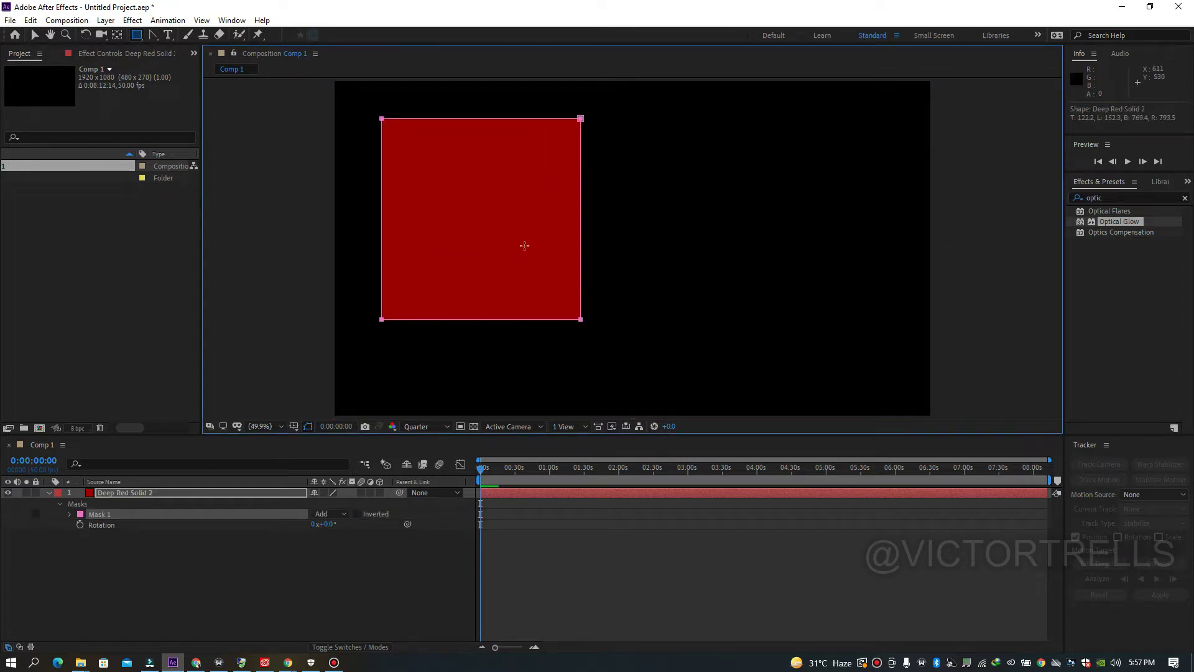
{"action": "key", "text": "ctrl+z"}
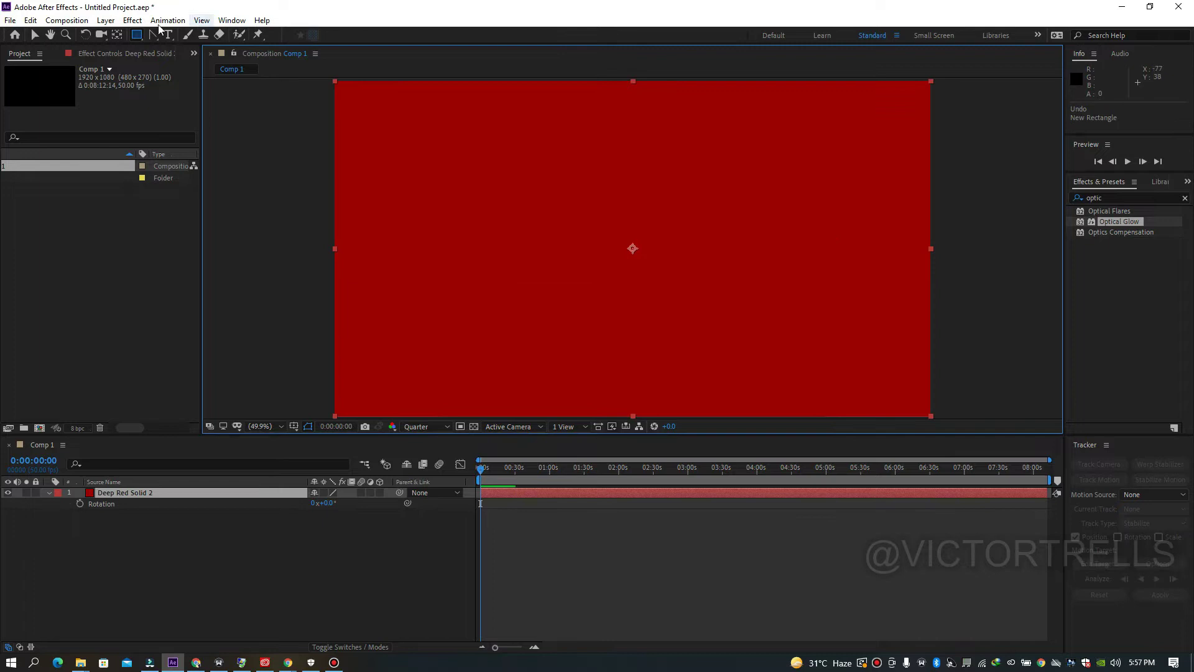
Try a circular mask about 507 px wide near the red solid's center with the Ellipse tool, undoing it.
{"action": "left_click", "coordinate": [137, 35]}
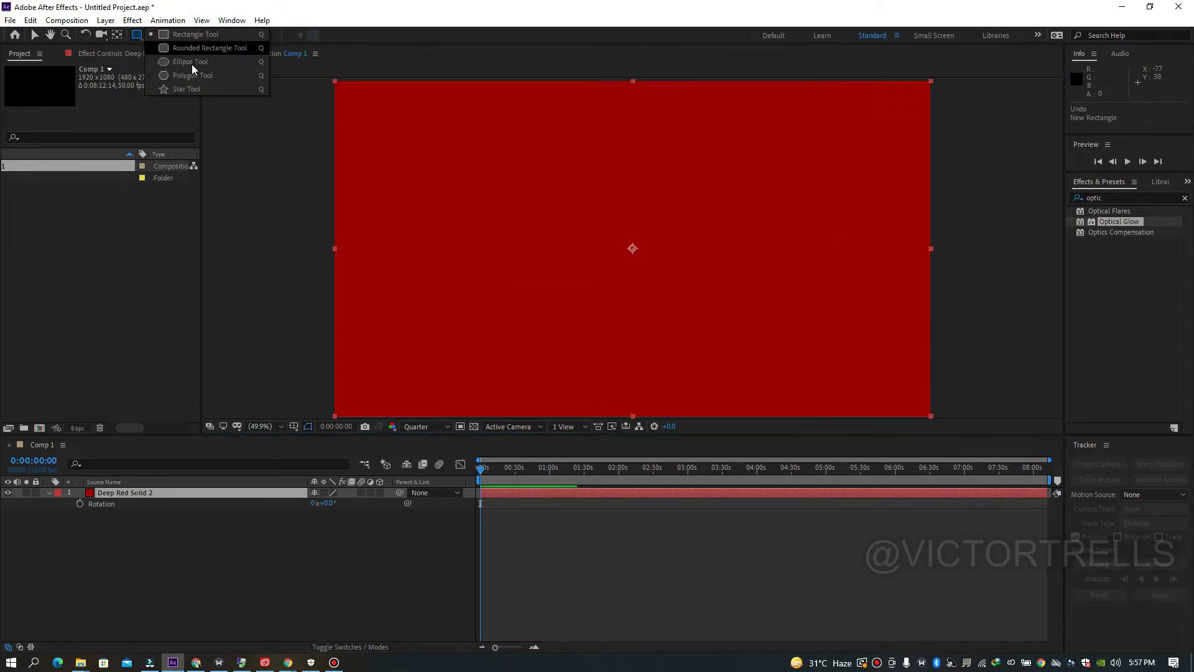
{"action": "left_click", "coordinate": [187, 63]}
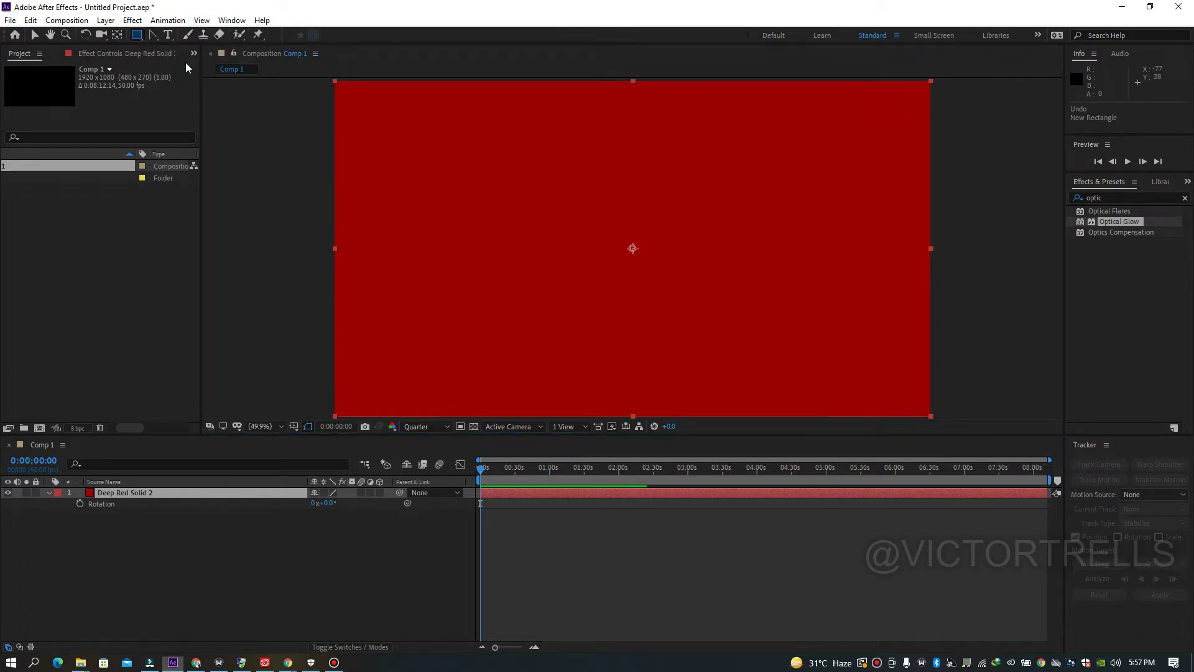
{"action": "left_click_drag", "start_coordinate": [532, 176], "coordinate": [689, 334]}
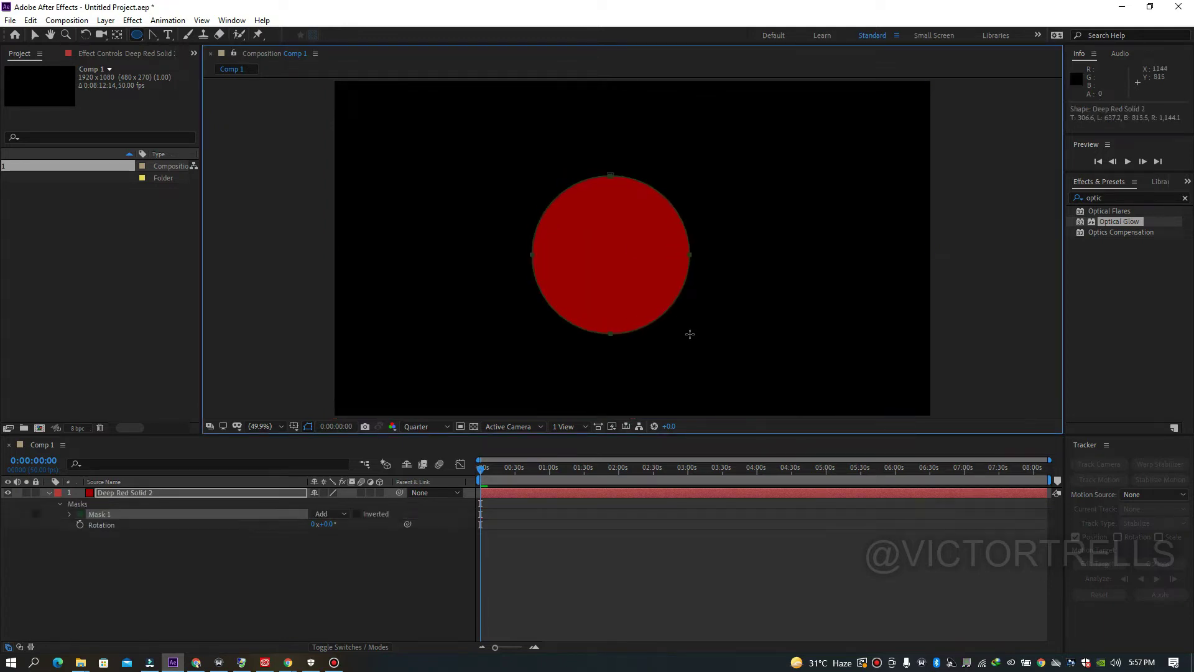
{"action": "key", "text": "ctrl+z"}
Try a five-pointed star mask in the upper-left part of the red solid with the Star tool, undoing it.
{"action": "left_click", "coordinate": [137, 34]}
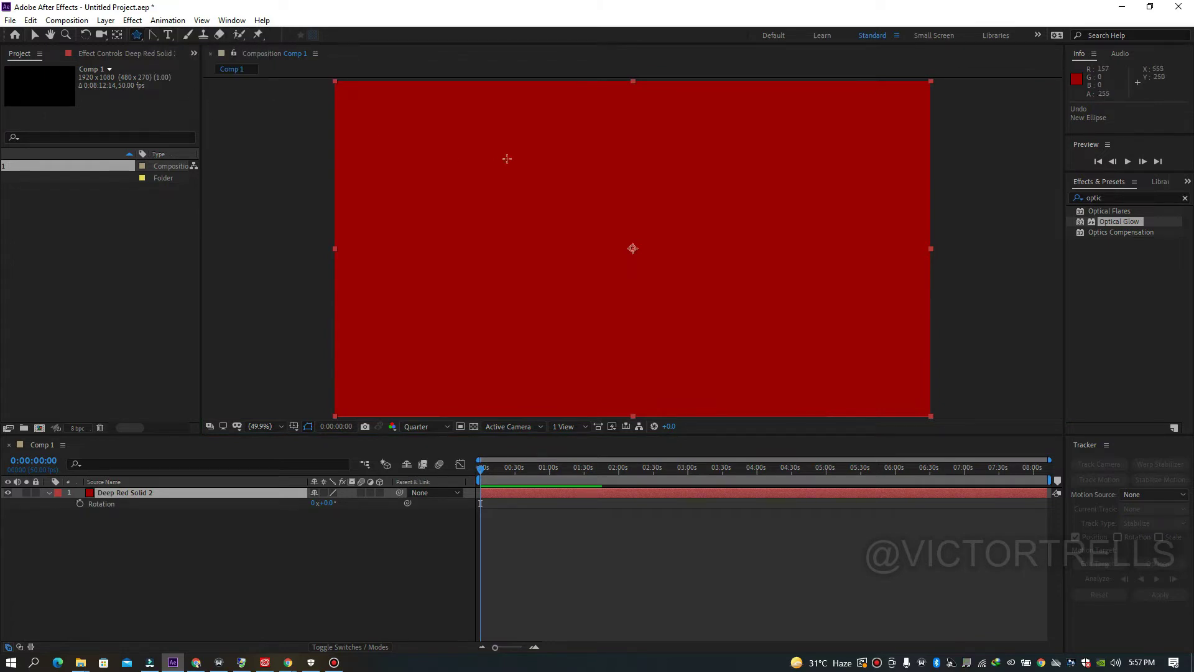
{"action": "left_click_drag", "start_coordinate": [472, 134], "coordinate": [539, 227]}
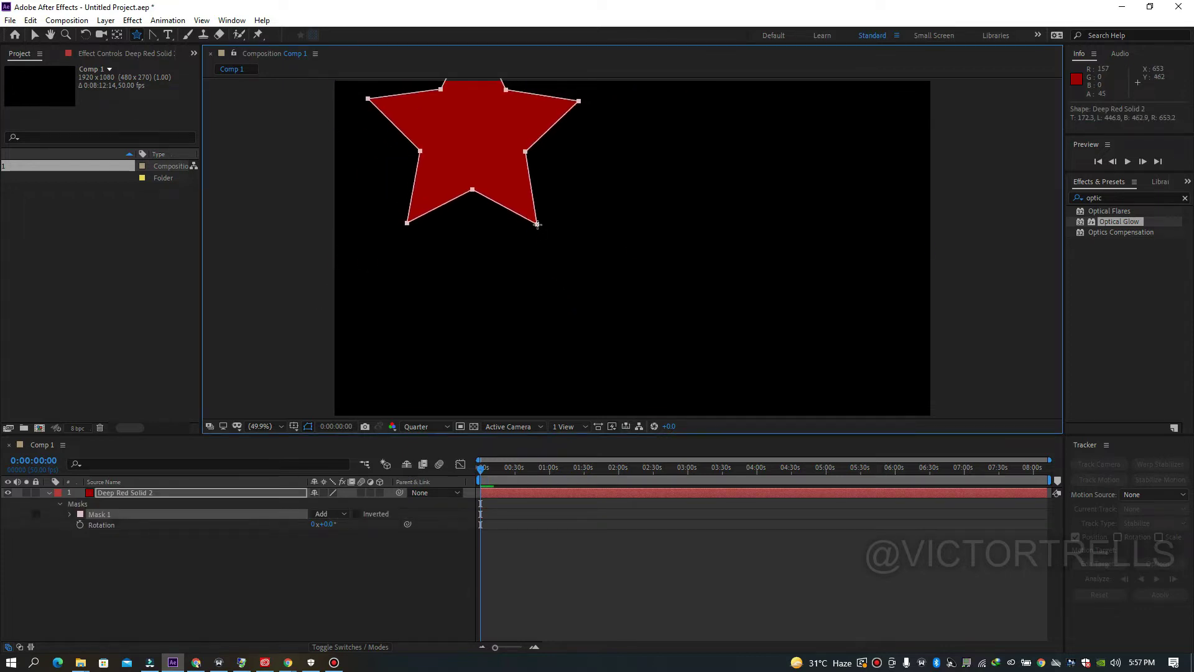
{"action": "key", "text": "ctrl+z"}
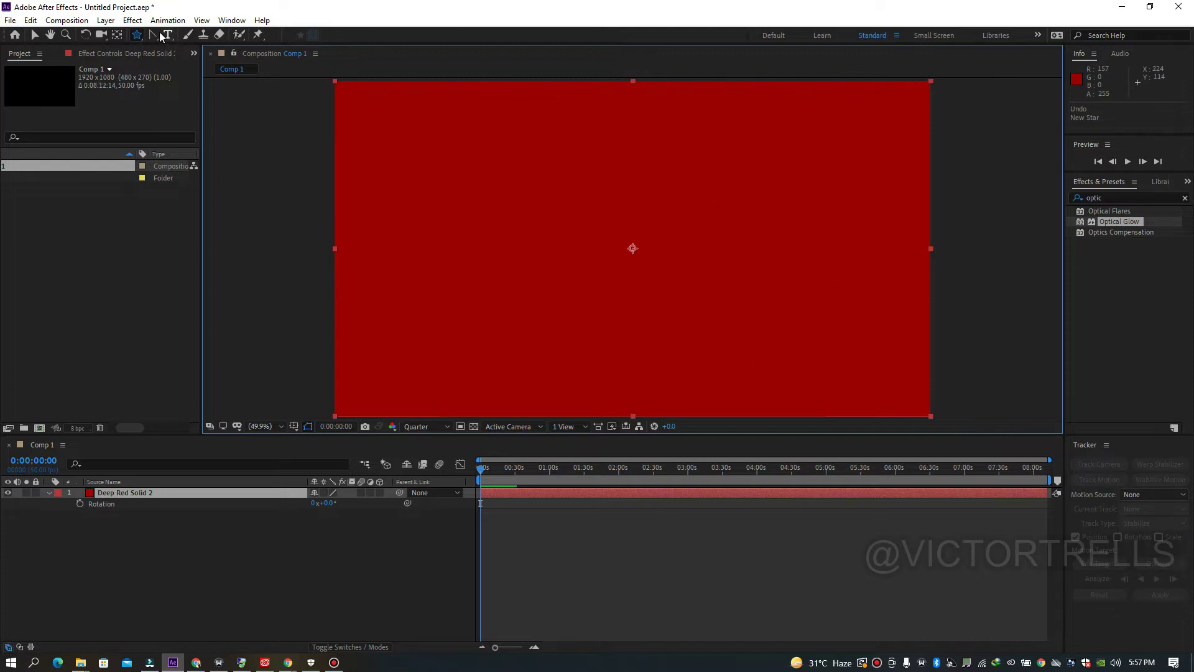
Draw a closed eight-point freeform mask on the red solid with the Pen tool, making its upper-right point curved.
{"action": "left_click", "coordinate": [154, 35]}
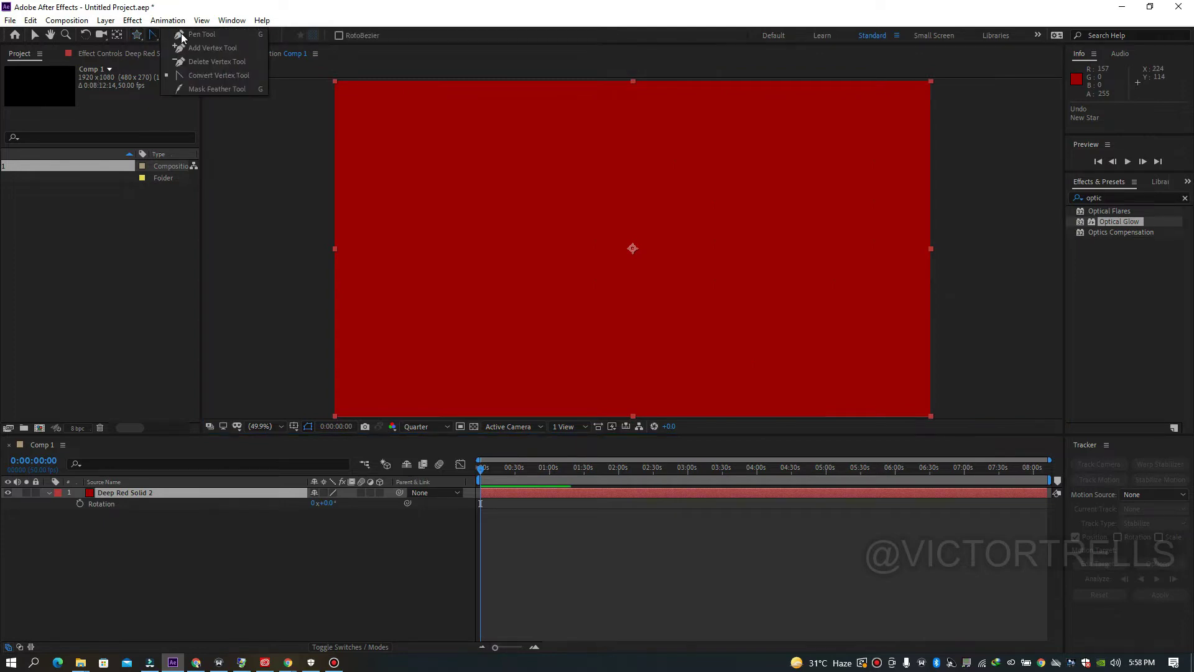
{"action": "left_click", "coordinate": [174, 36]}
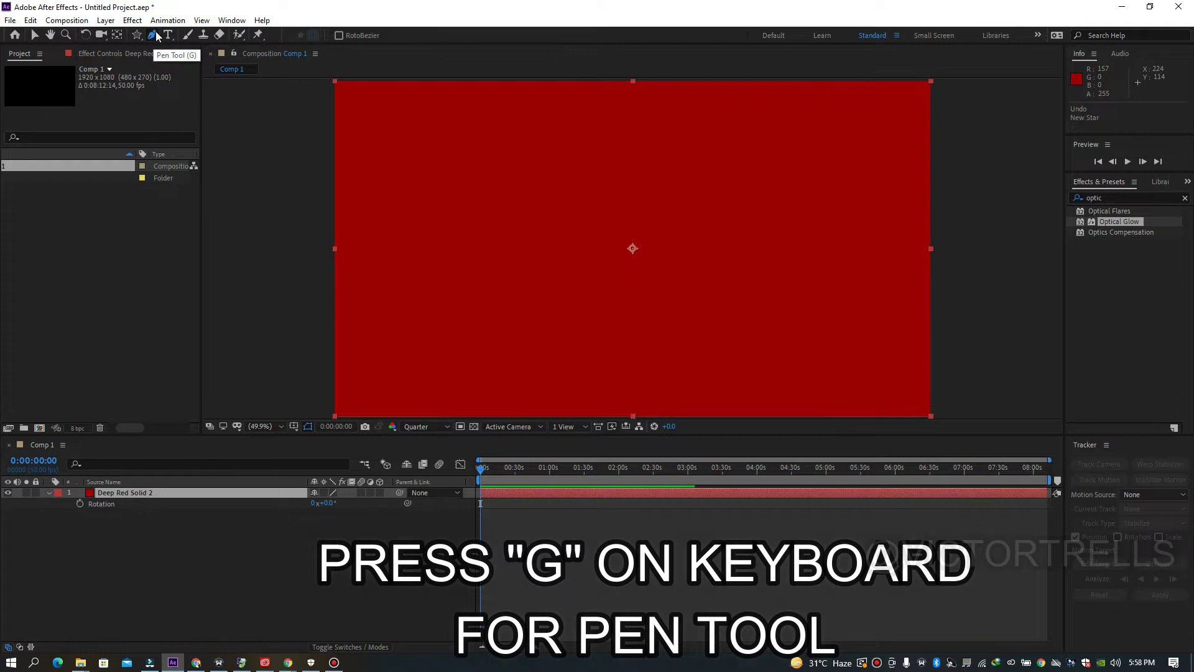
{"action": "key", "text": "g"}
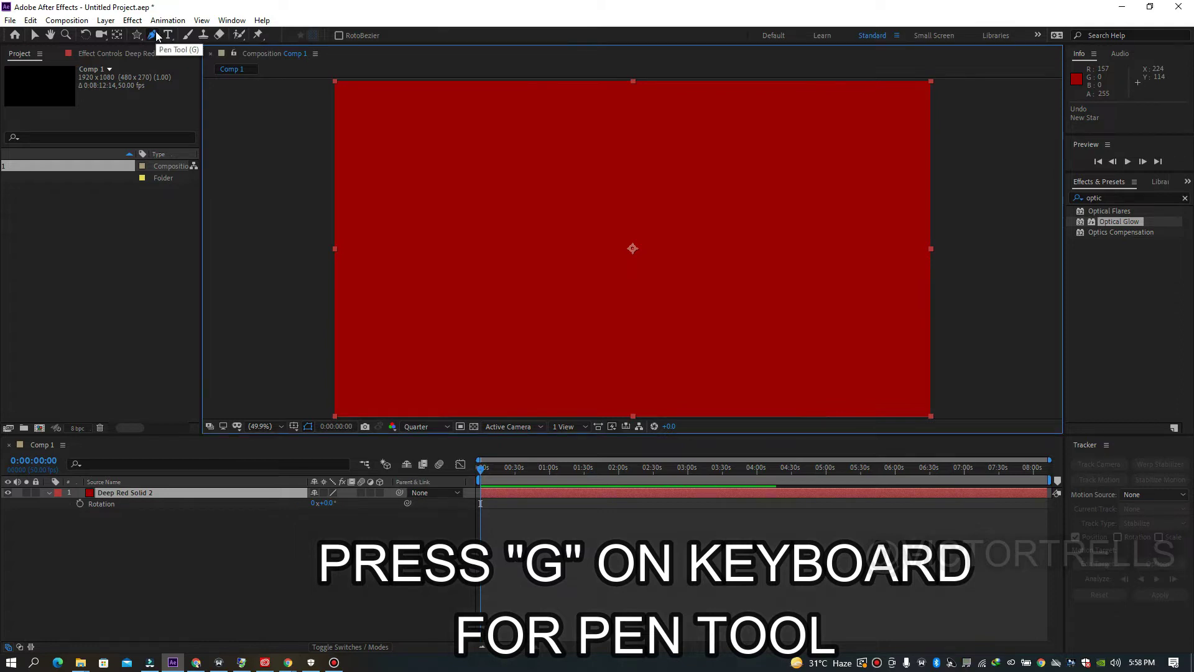
{"action": "left_click_drag", "start_coordinate": [155, 35], "coordinate": [192, 39]}
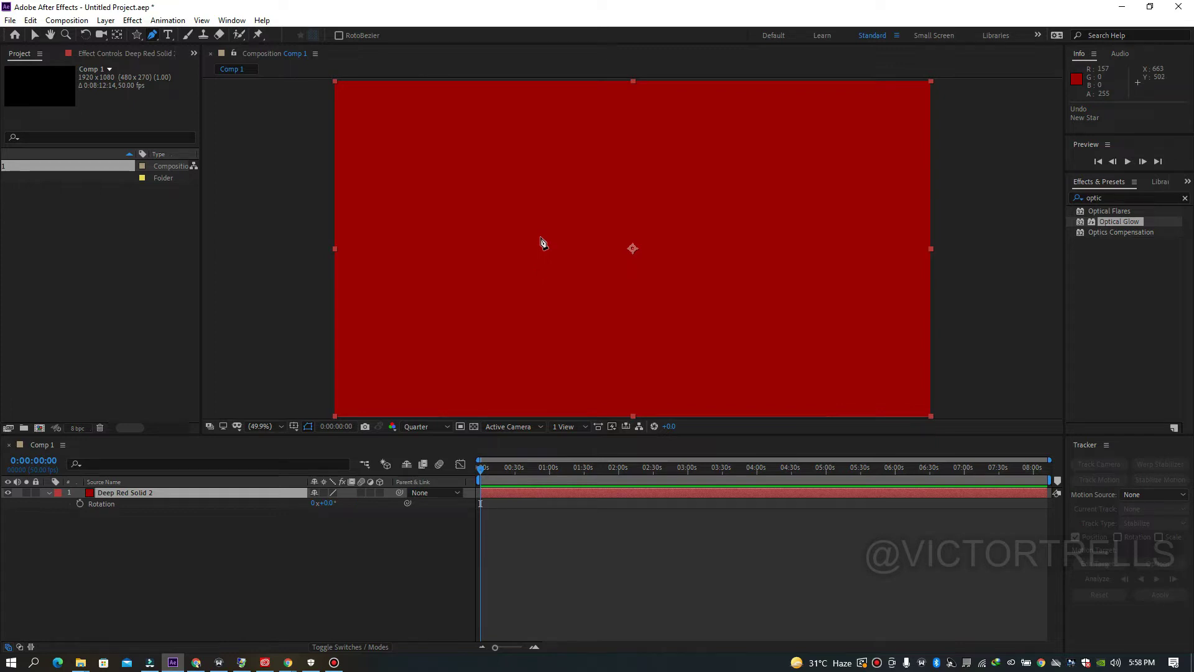
{"action": "left_click", "coordinate": [534, 163]}
{"action": "left_click", "coordinate": [488, 241]}
{"action": "left_click", "coordinate": [624, 322]}
{"action": "left_click", "coordinate": [660, 236]}
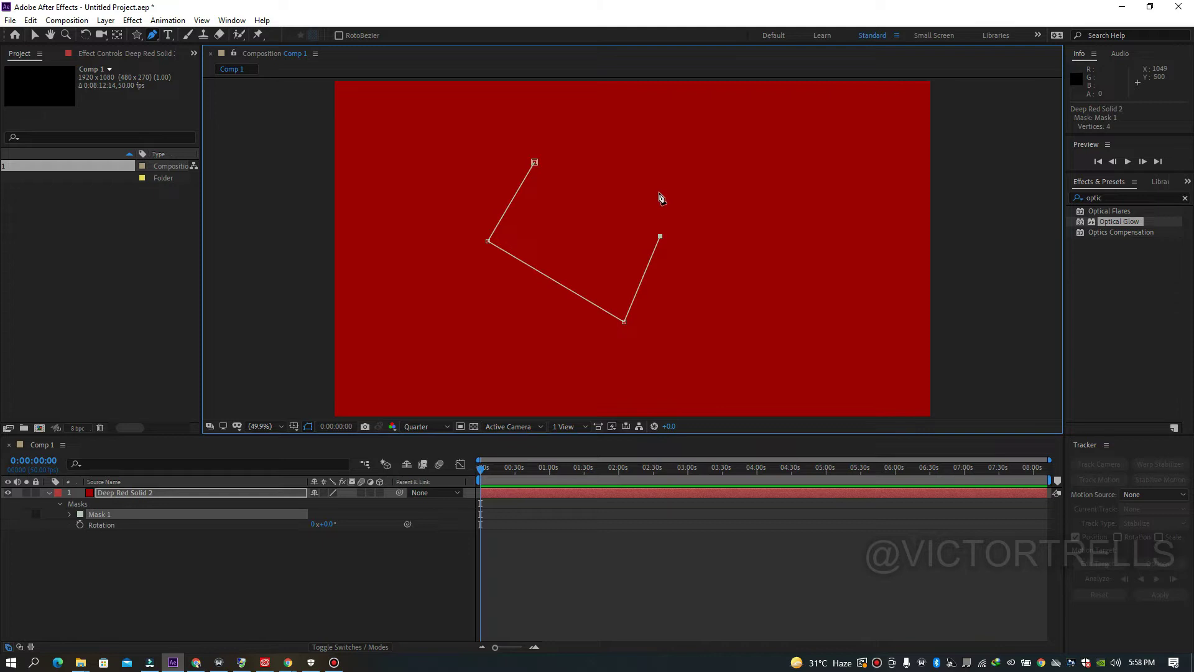
{"action": "left_click_drag", "start_coordinate": [657, 190], "coordinate": [587, 192]}
{"action": "left_click", "coordinate": [613, 224]}
{"action": "left_click", "coordinate": [557, 200]}
{"action": "left_click", "coordinate": [567, 124]}
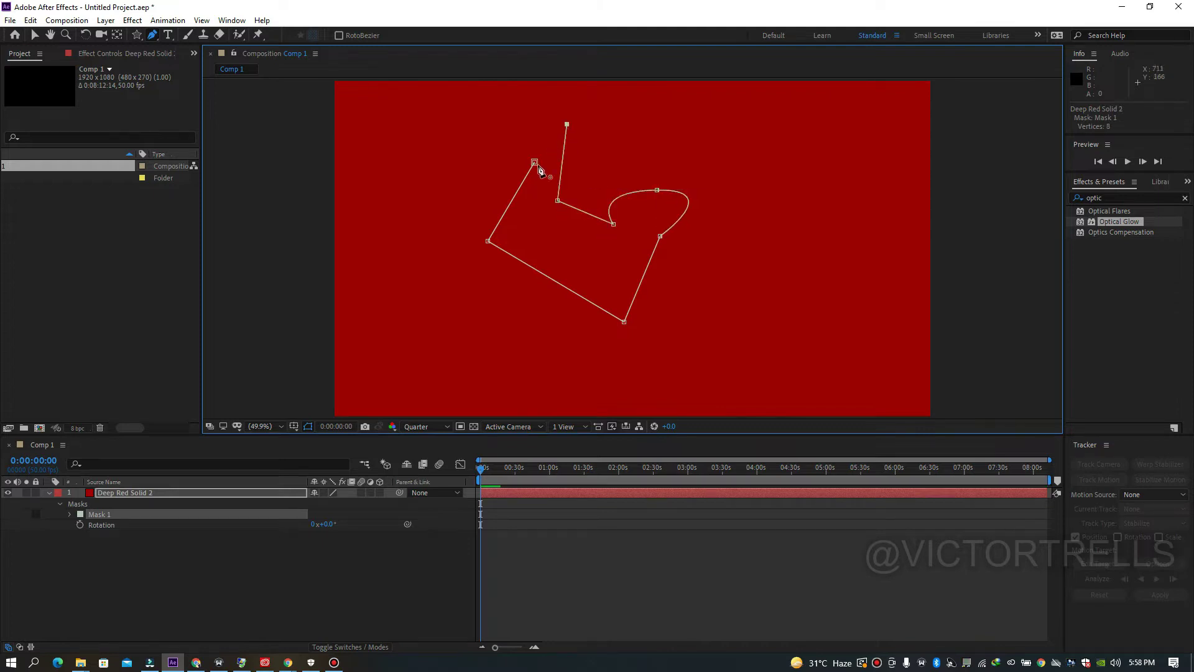
{"action": "left_click", "coordinate": [534, 162]}
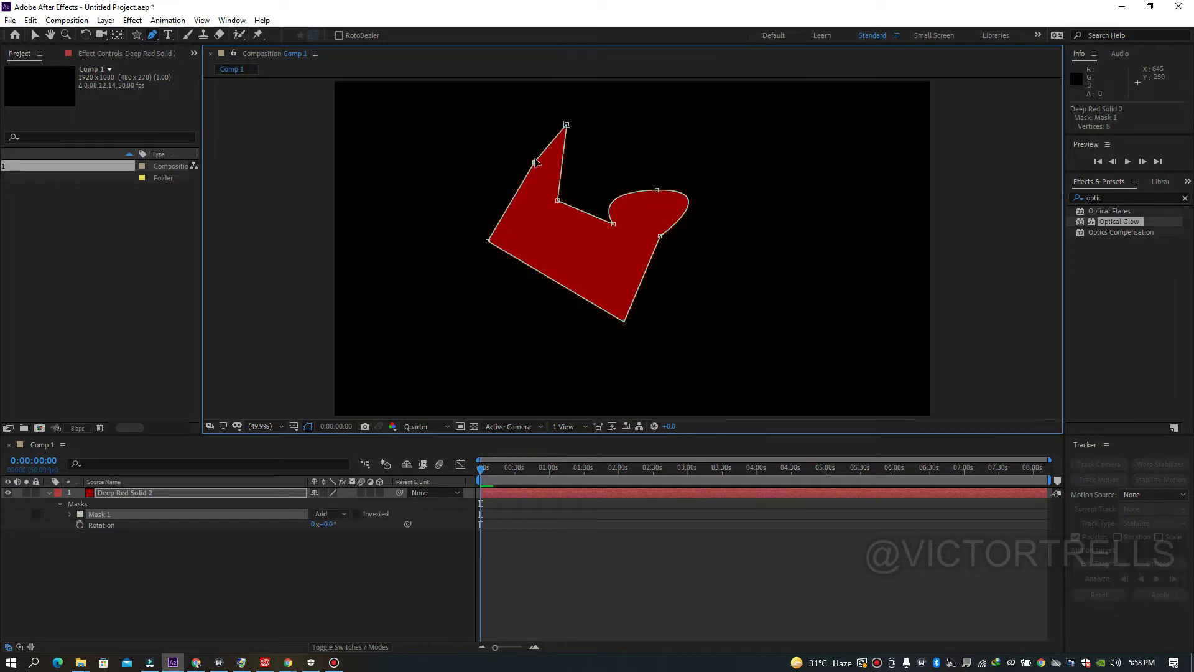
Add a smooth vertex in the middle of the mask's notch edge and raise it into a peak.
{"action": "left_click", "coordinate": [591, 215]}
{"action": "left_click", "coordinate": [152, 35]}
{"action": "left_click", "coordinate": [190, 76]}
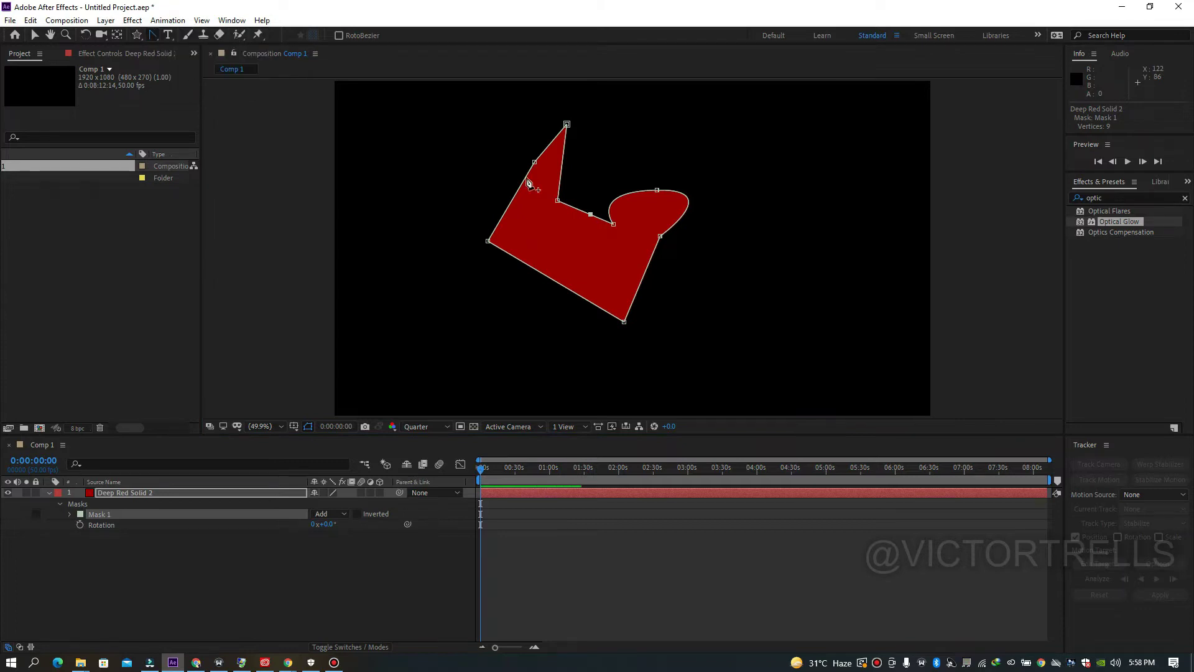
{"action": "left_click", "coordinate": [591, 216]}
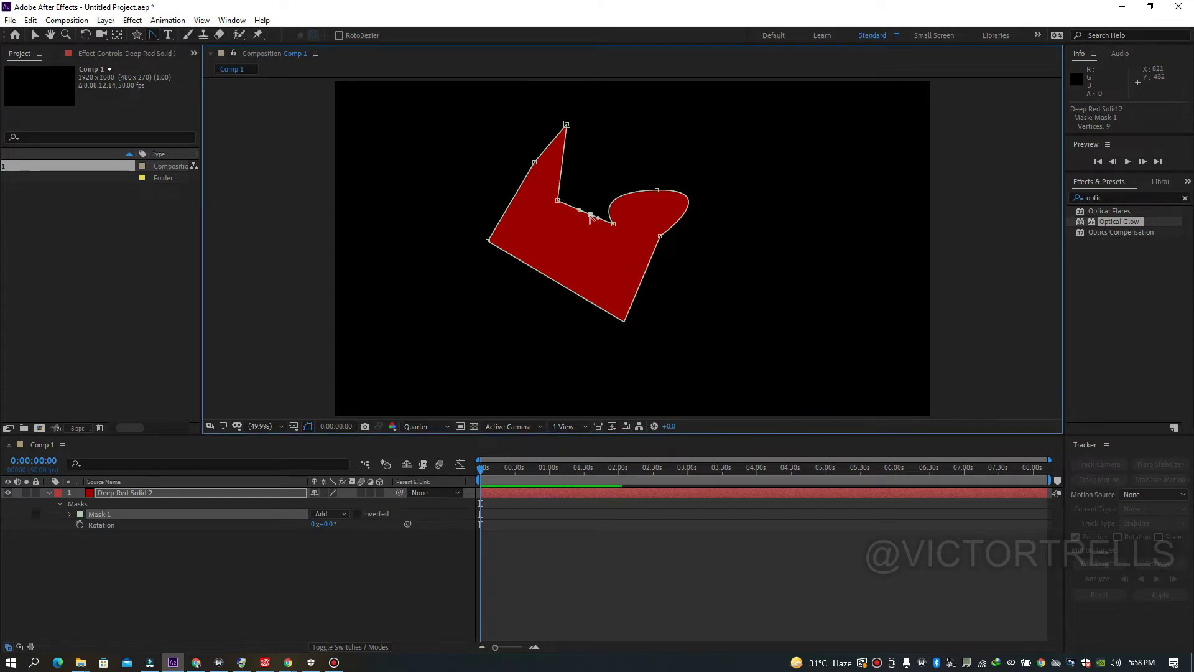
{"action": "left_click_drag", "start_coordinate": [590, 215], "coordinate": [592, 207]}
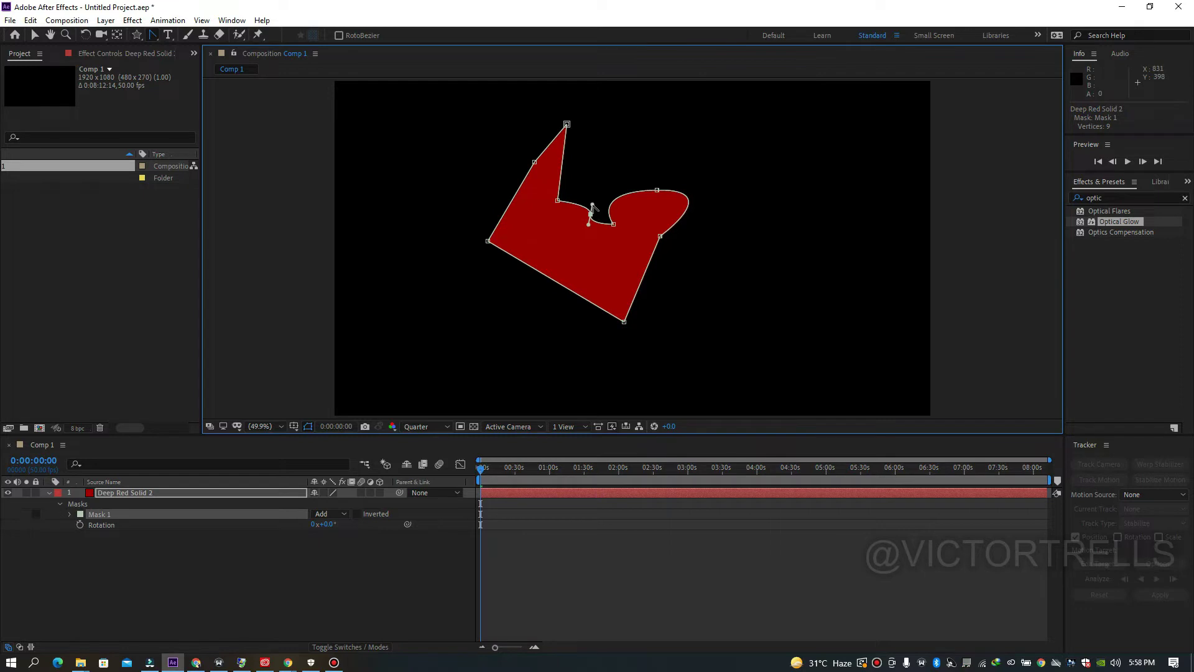
{"action": "key", "text": "v"}
{"action": "left_click_drag", "start_coordinate": [590, 213], "coordinate": [593, 171]}
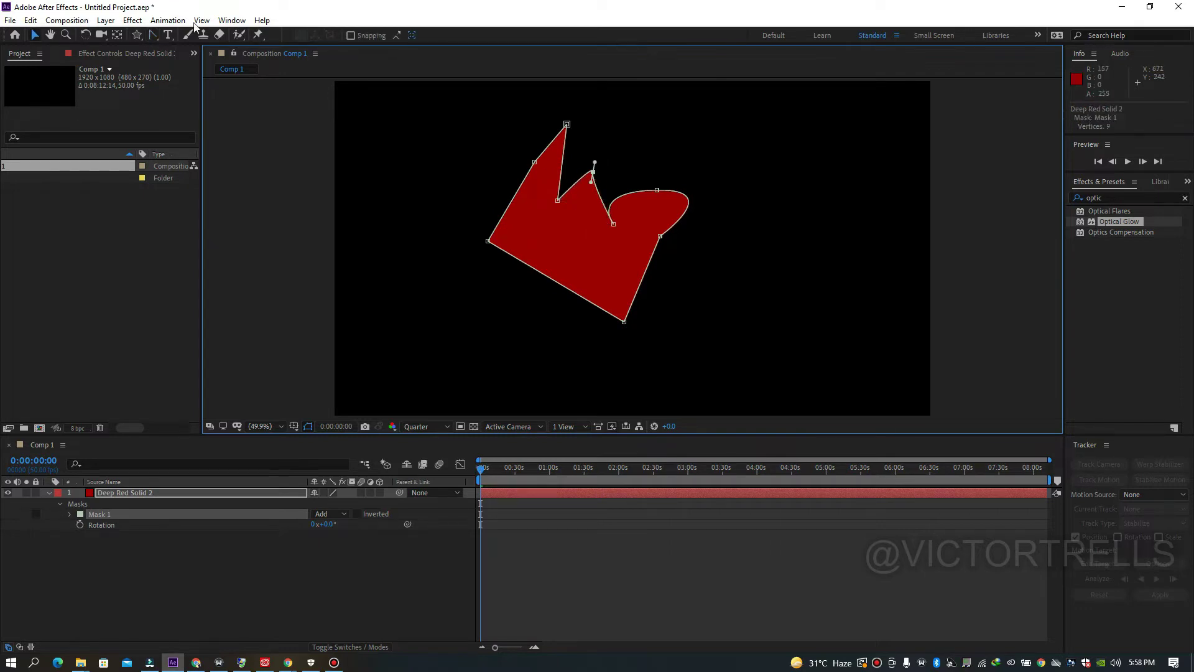
Remove the notch vertex between the mask's two peaks with the Delete Vertex tool.
{"action": "left_click", "coordinate": [154, 36]}
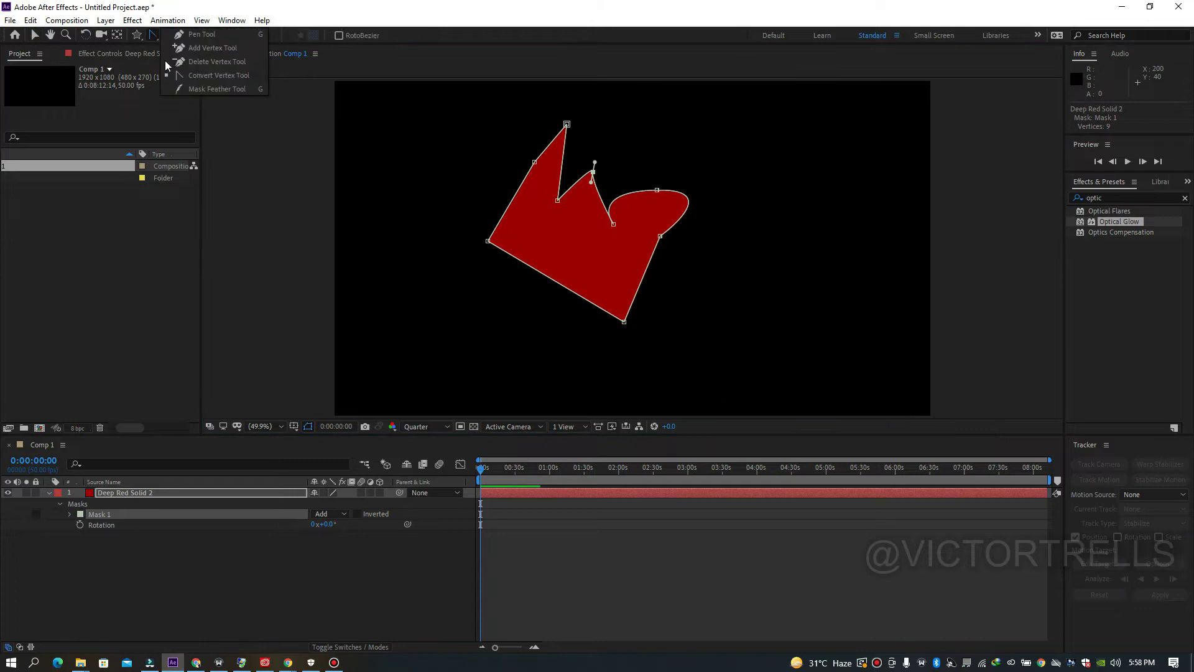
{"action": "left_click", "coordinate": [184, 63]}
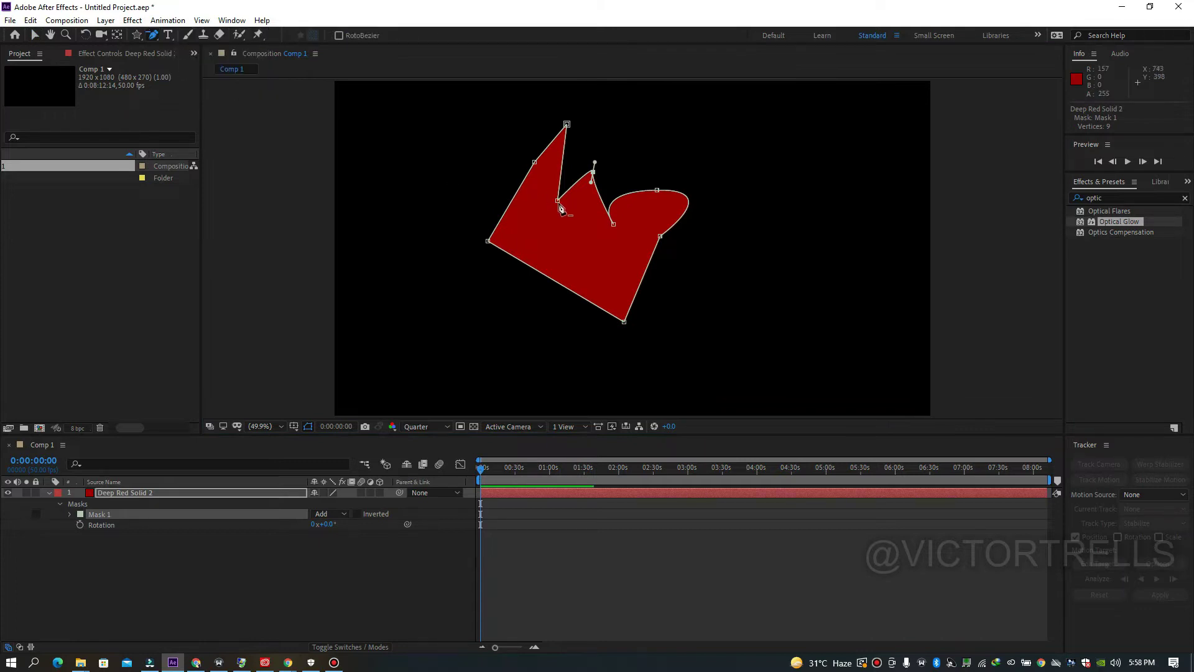
{"action": "left_click", "coordinate": [558, 204]}
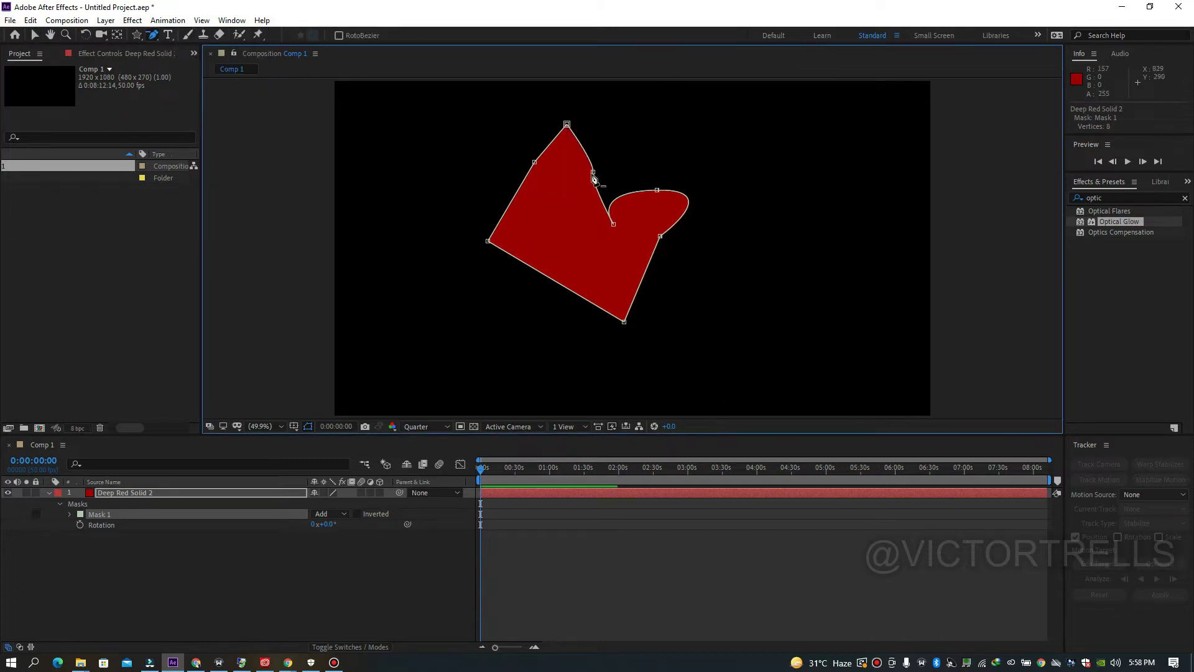
{"action": "key", "text": "v"}
Return to the Pen tool and delete the freeform mask from the red solid.
{"action": "left_click_drag", "start_coordinate": [156, 39], "coordinate": [199, 46]}
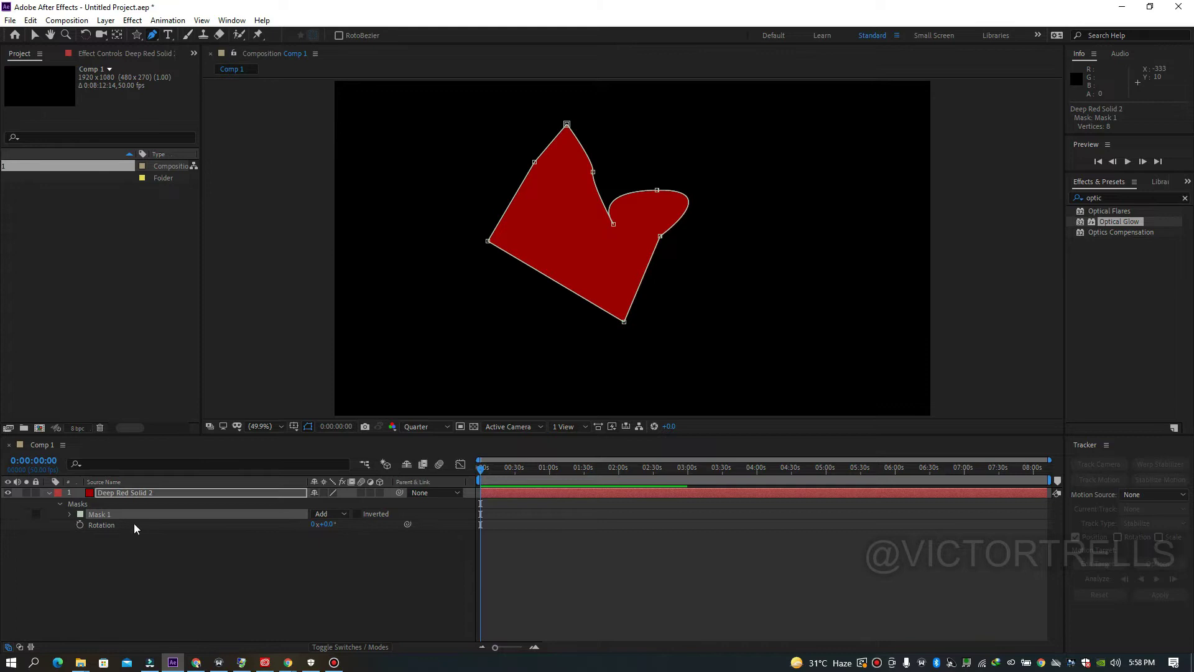
{"action": "left_click", "coordinate": [116, 515]}
{"action": "key", "text": "Delete"}
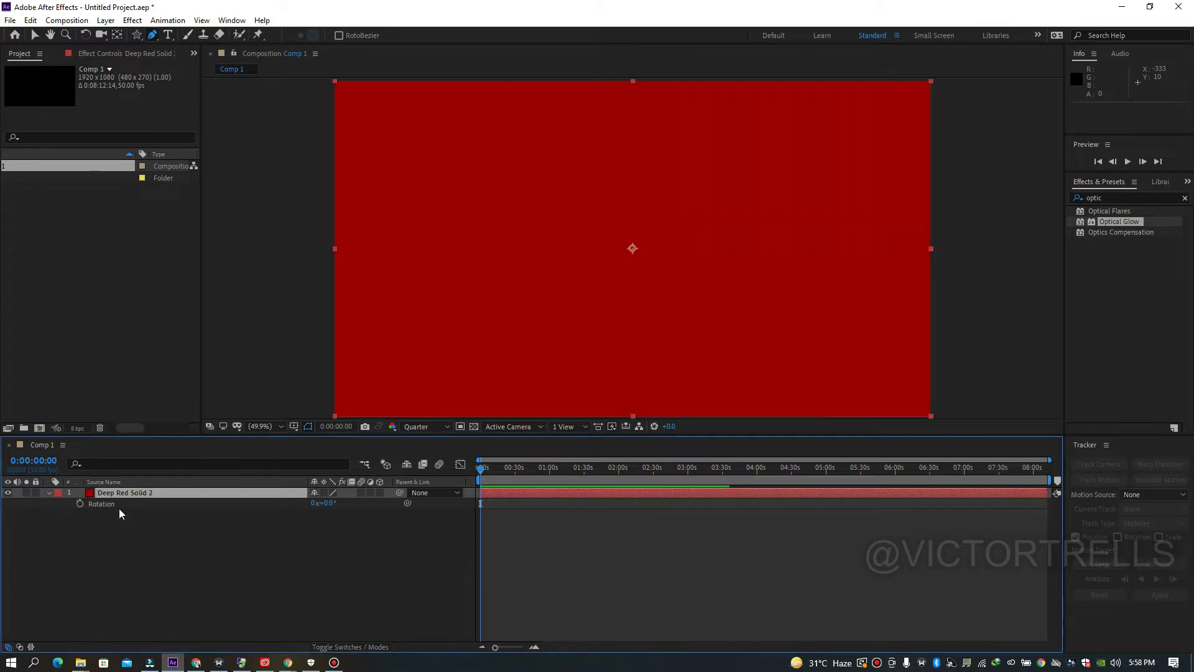
Create a horizontal text layer reading "vjmipplp" over the upper-left part of the red solid.
{"action": "left_click", "coordinate": [168, 35]}
{"action": "left_click", "coordinate": [168, 35]}
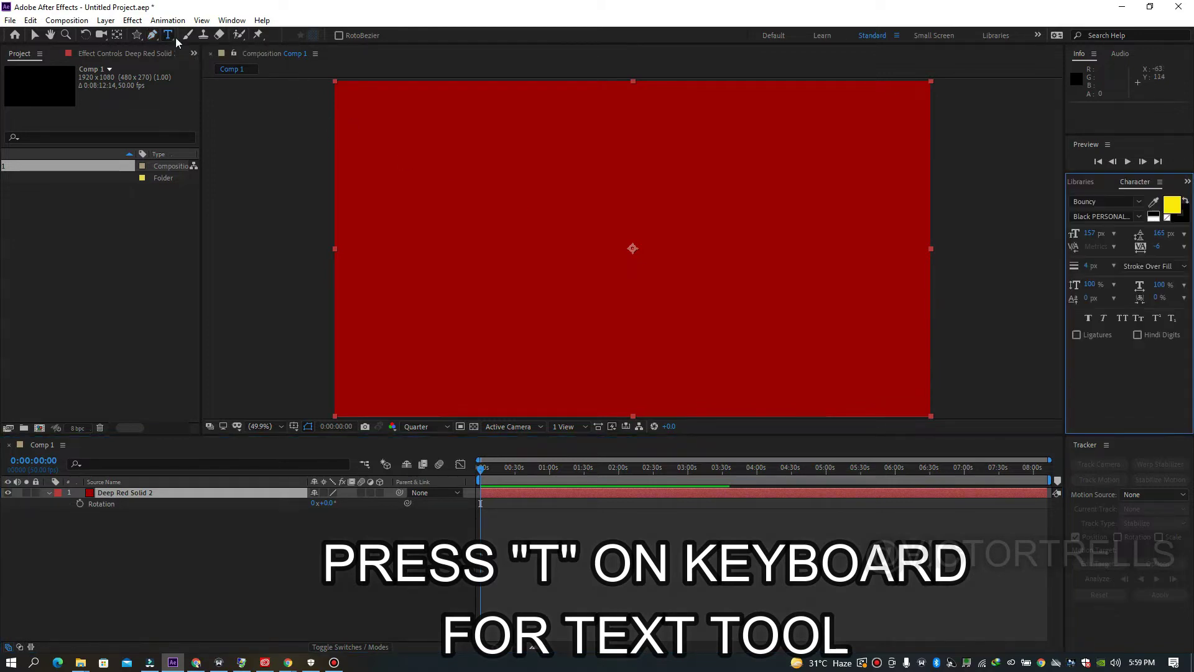
{"action": "left_click", "coordinate": [169, 38]}
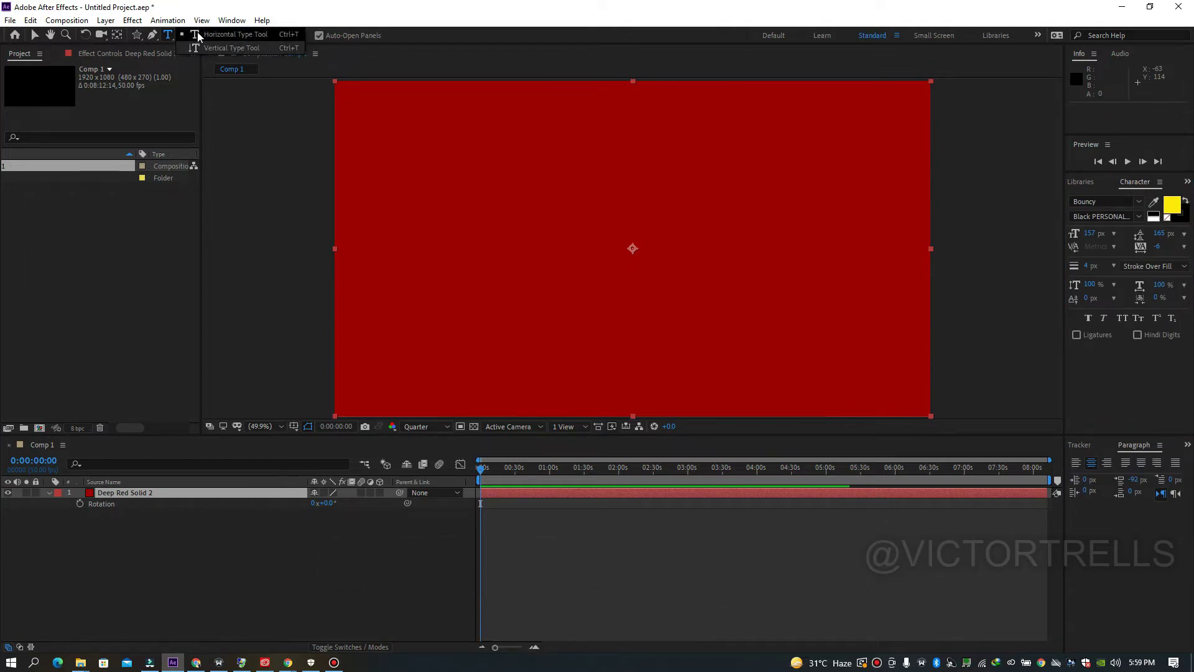
{"action": "left_click", "coordinate": [216, 47]}
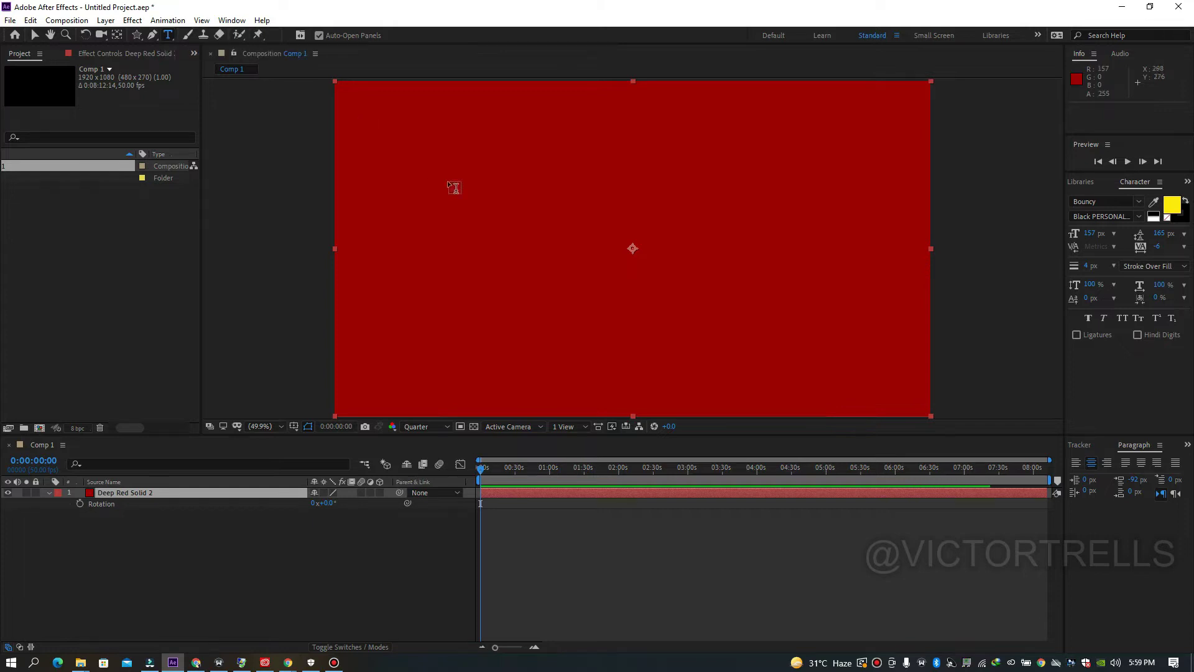
{"action": "left_click", "coordinate": [510, 225]}
{"action": "type", "text": "vjmi"}
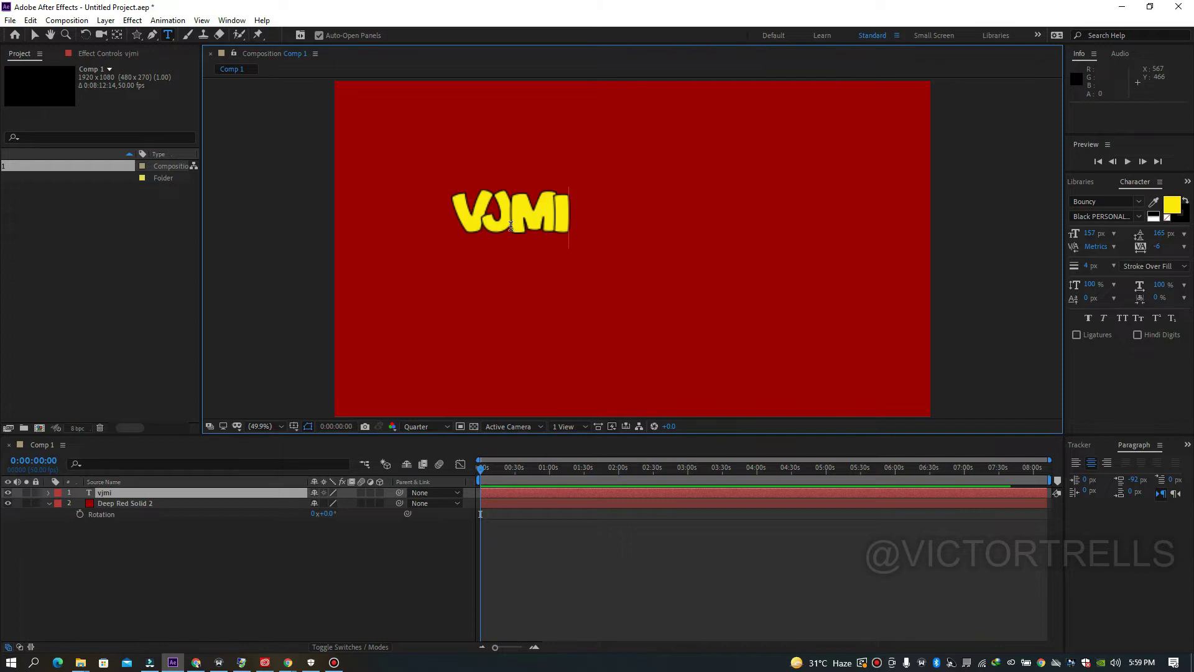
{"action": "type", "text": "pplp"}
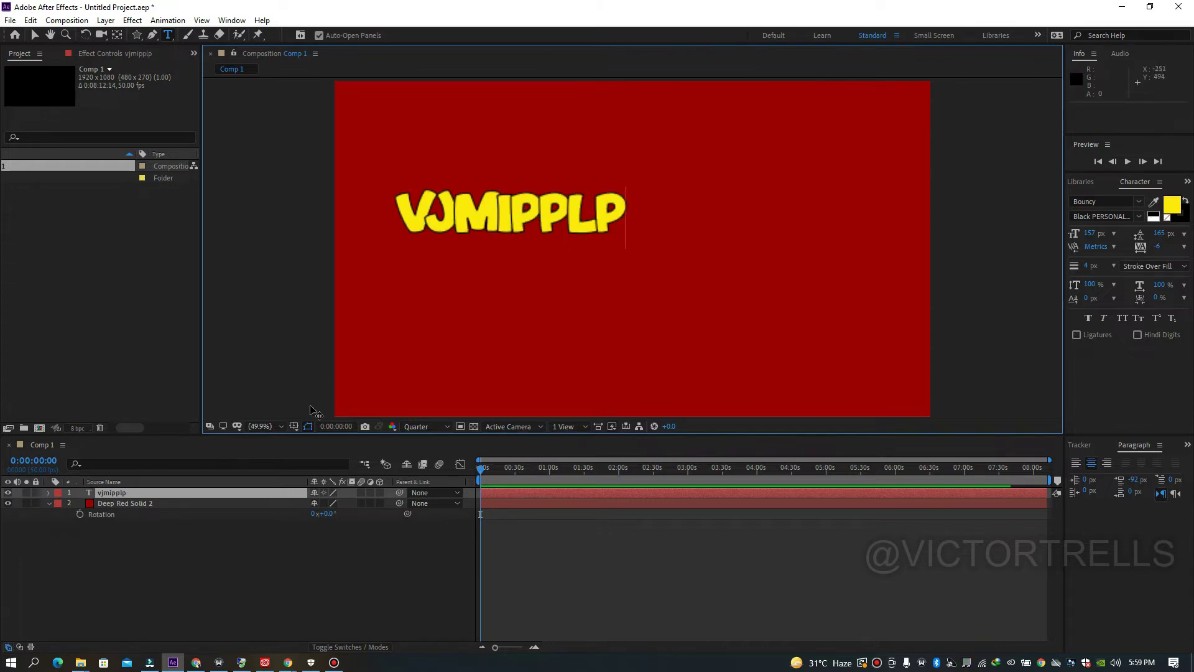
Replace the horizontal text layer with a vertical text layer reading "kljnjman" over the left half of the red solid.
{"action": "left_click", "coordinate": [258, 495]}
{"action": "key", "text": "Delete"}
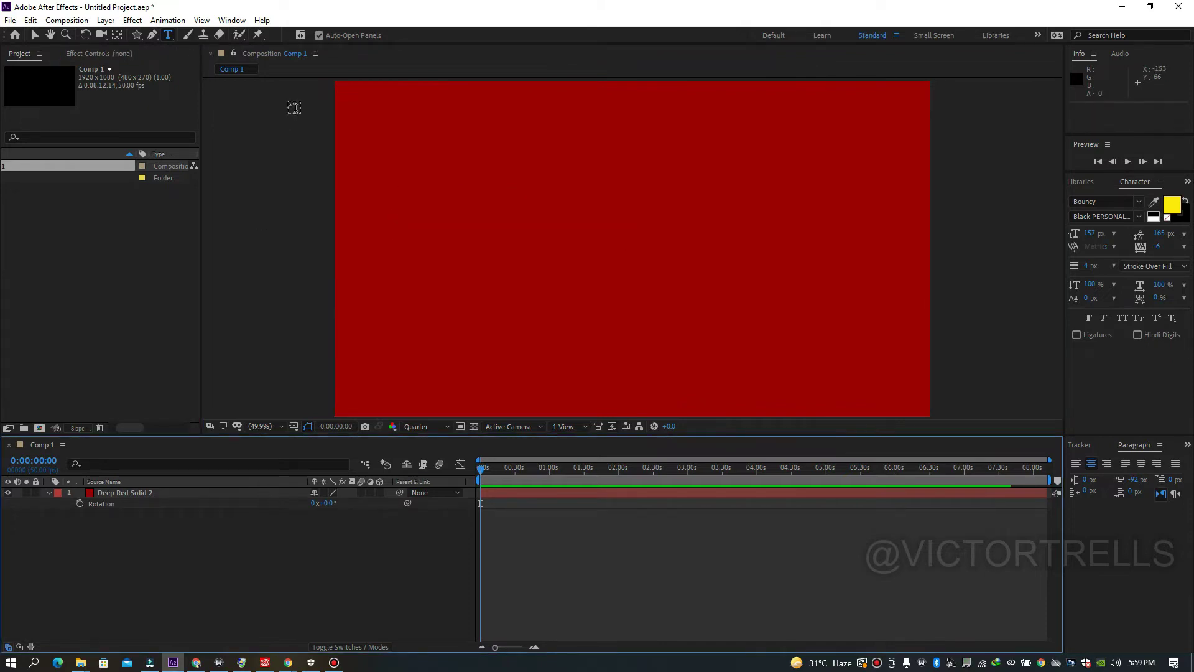
{"action": "left_click", "coordinate": [169, 35]}
{"action": "left_click", "coordinate": [228, 50]}
{"action": "left_click", "coordinate": [514, 229]}
{"action": "type", "text": "kljnj"}
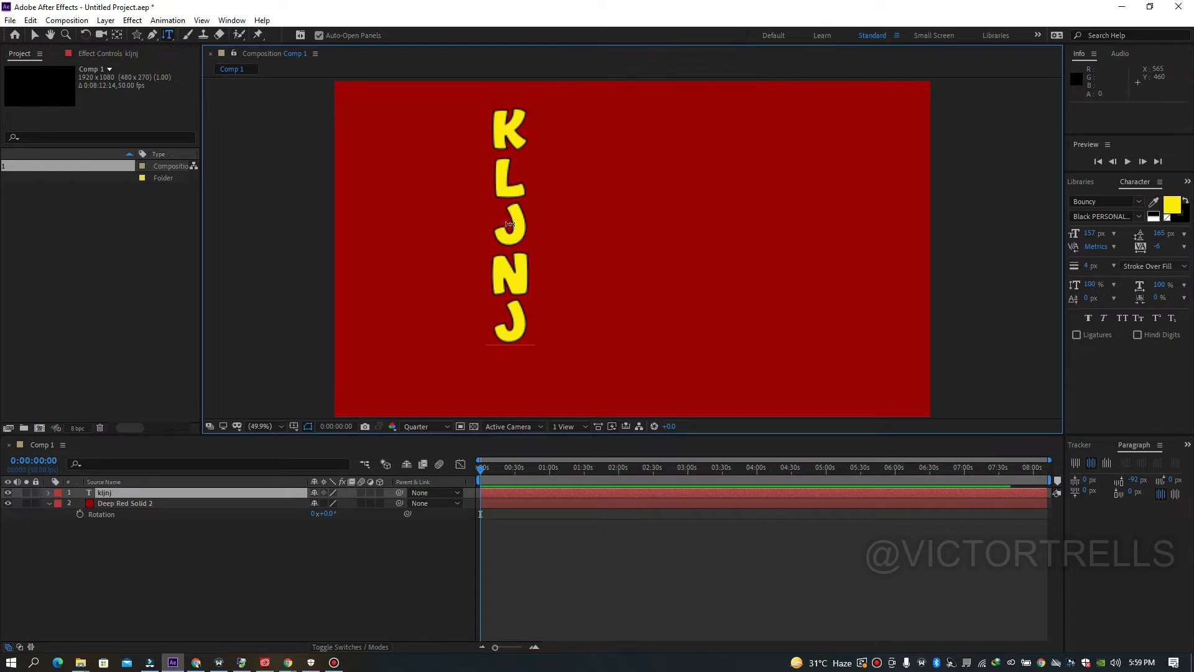
{"action": "type", "text": "man"}
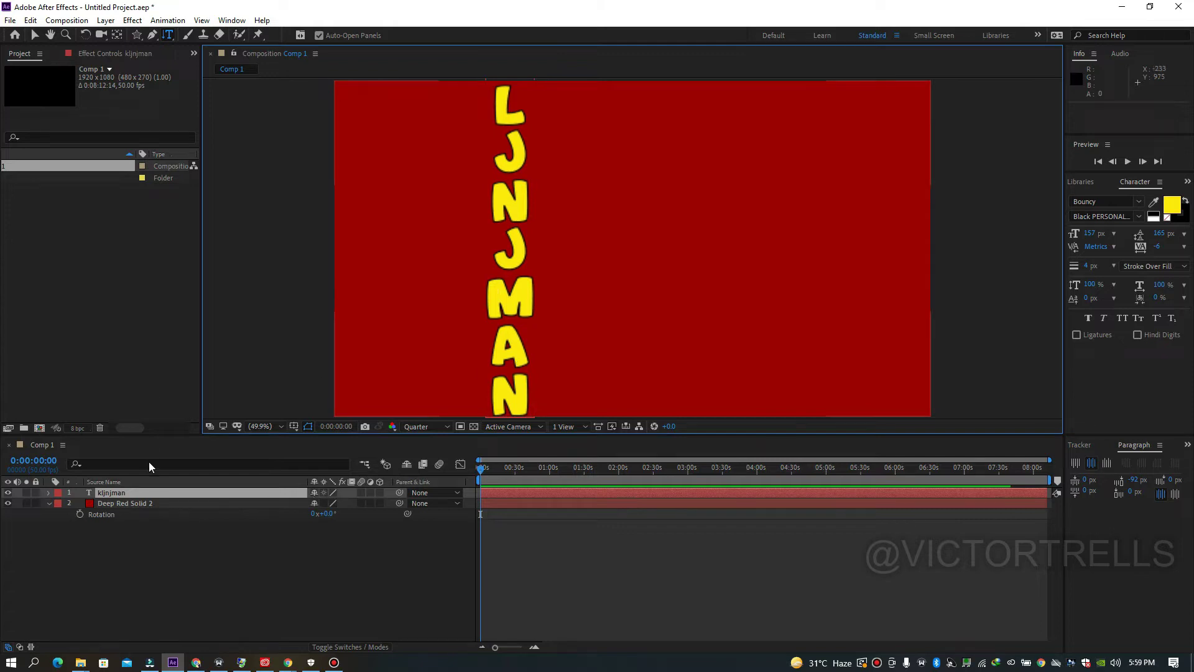
Create a horizontal text layer reading "njnc iudkj" across the upper middle of the red solid.
{"action": "left_click", "coordinate": [167, 38]}
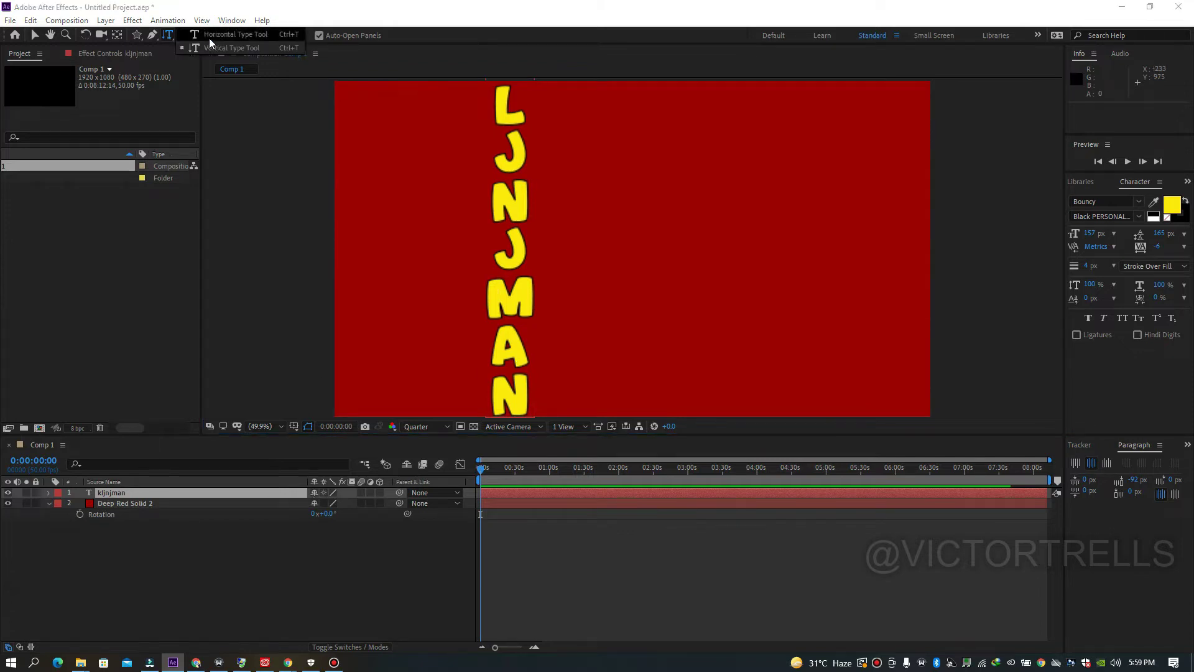
{"action": "left_click", "coordinate": [642, 177]}
{"action": "type", "text": "njnc iudkj"}
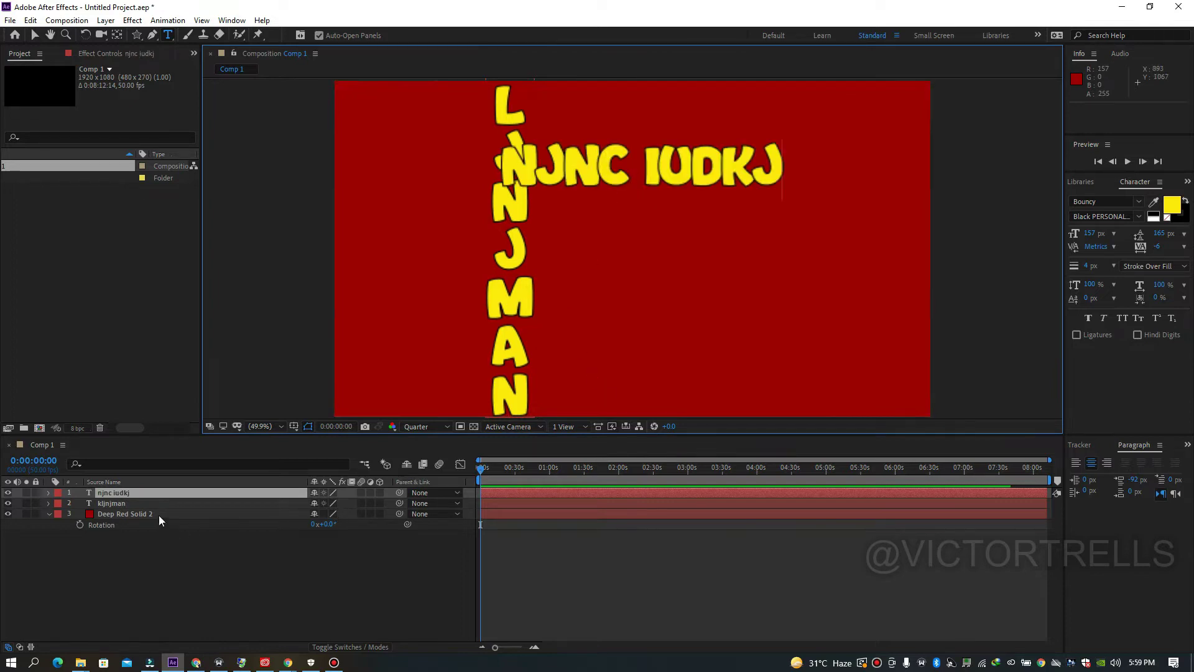
Delete both text layers from the composition and activate the Puppet Position Pin tool.
{"action": "left_click", "coordinate": [173, 503], "text": "ctrl"}
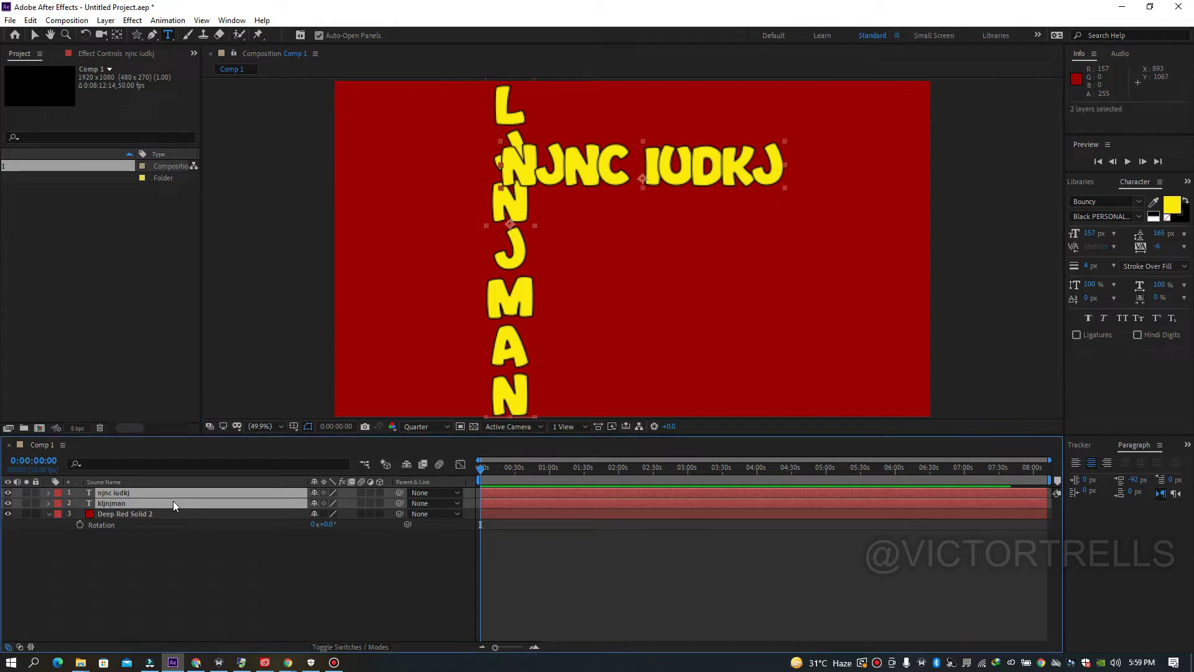
{"action": "key", "text": "Delete"}
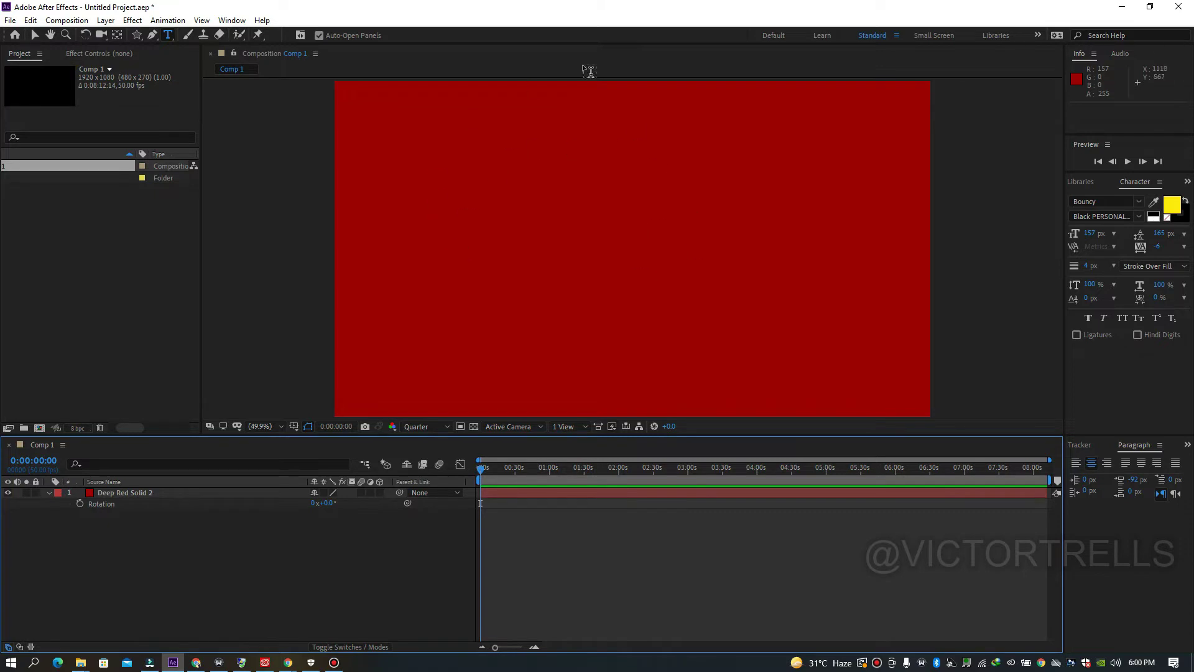
{"action": "left_click", "coordinate": [259, 36]}
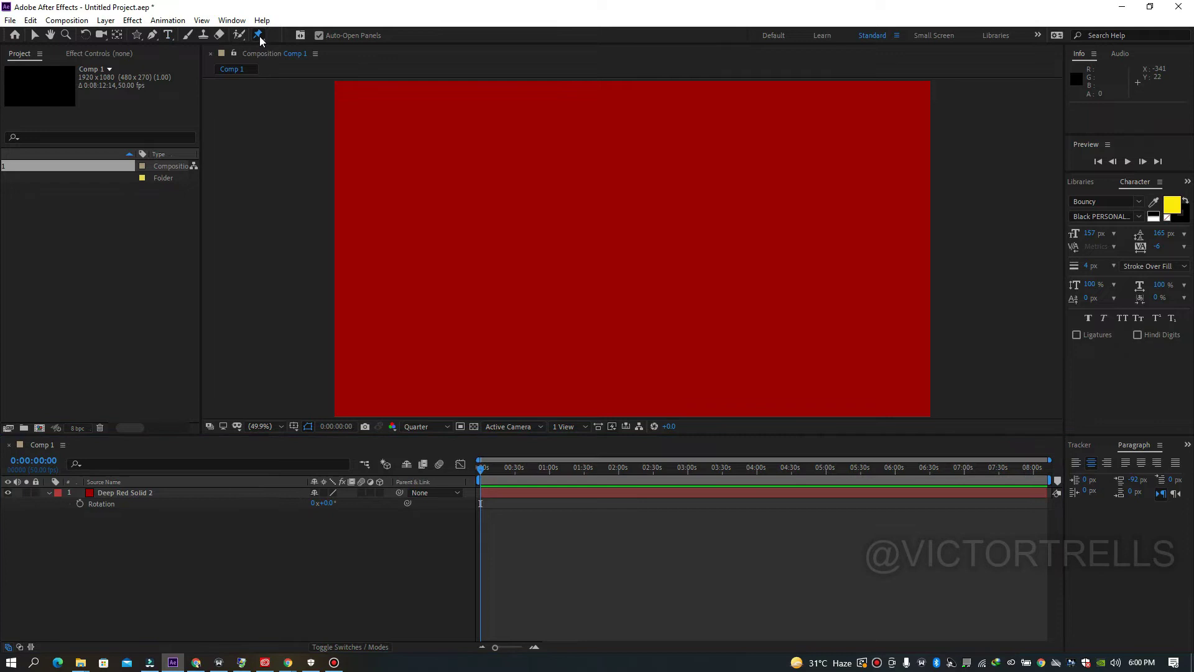
{"action": "left_click", "coordinate": [258, 35]}
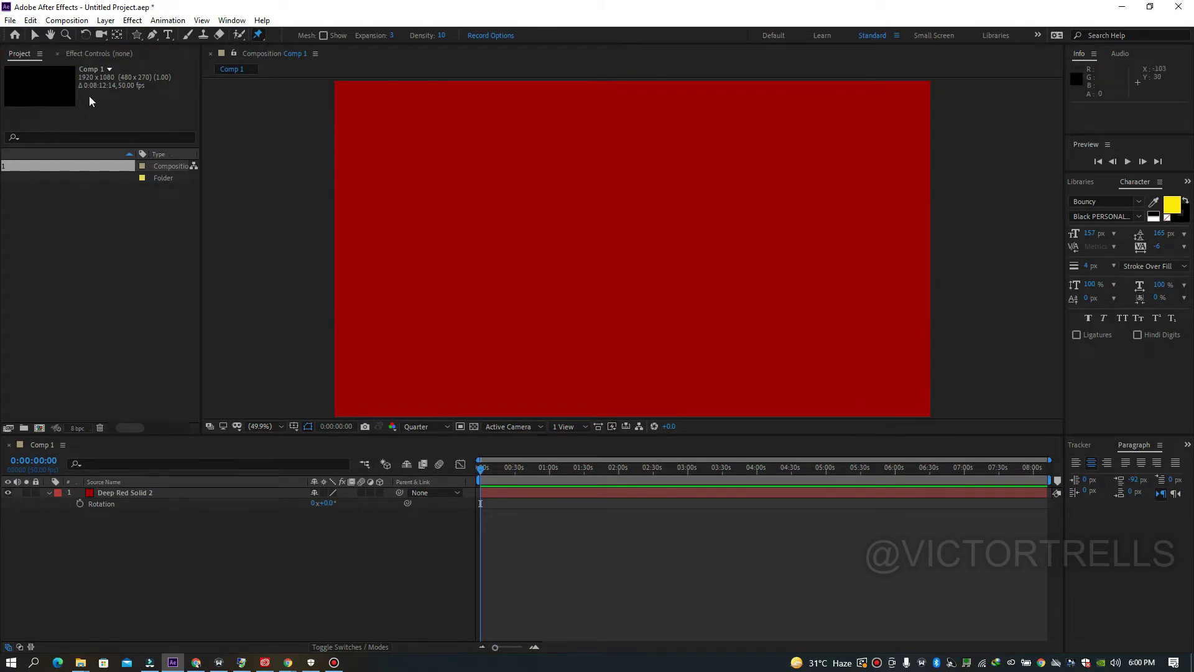
{"action": "left_click", "coordinate": [107, 55]}
{"action": "left_click", "coordinate": [28, 57]}
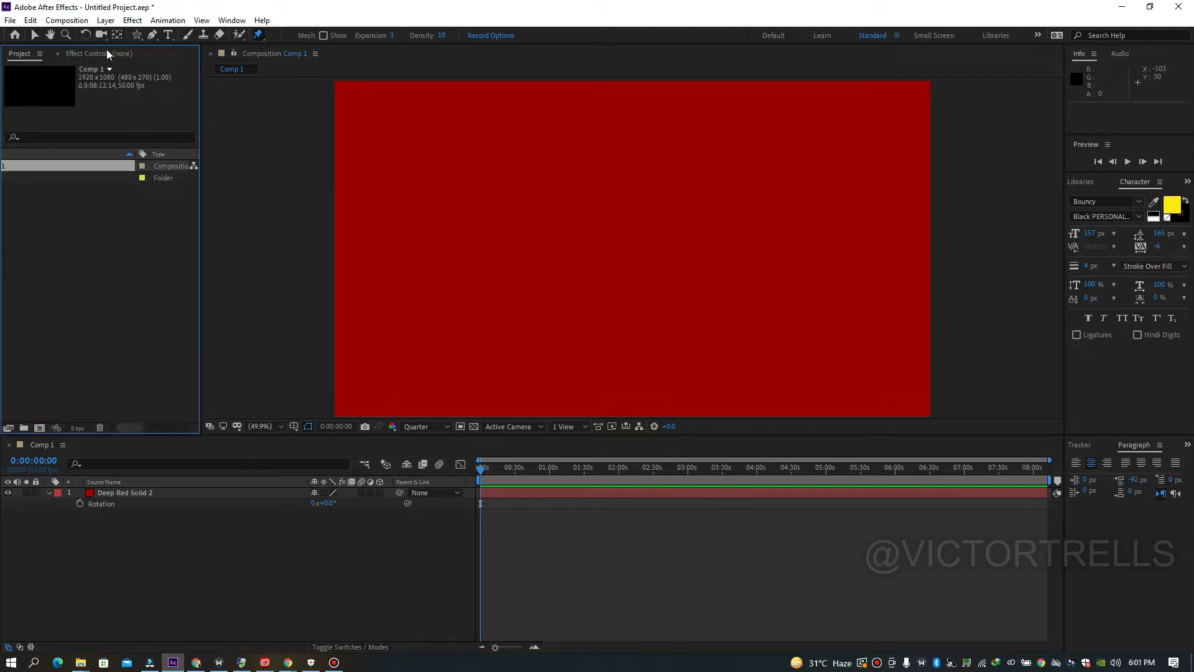
{"action": "left_click", "coordinate": [82, 55]}
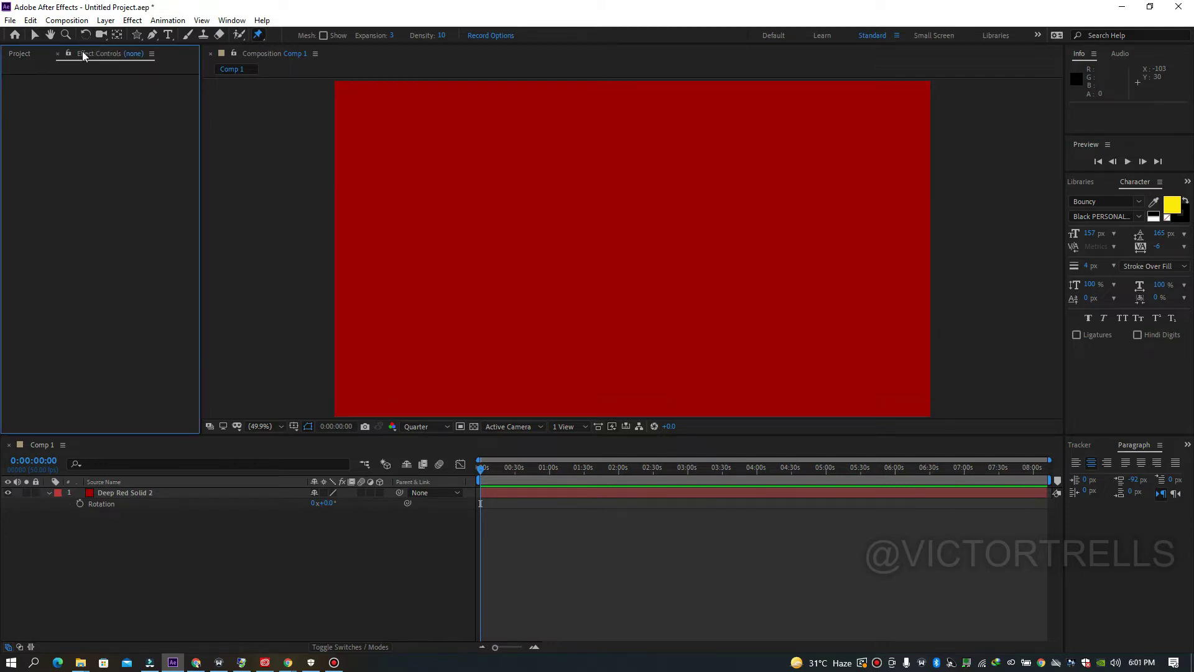
{"action": "left_click", "coordinate": [20, 56]}
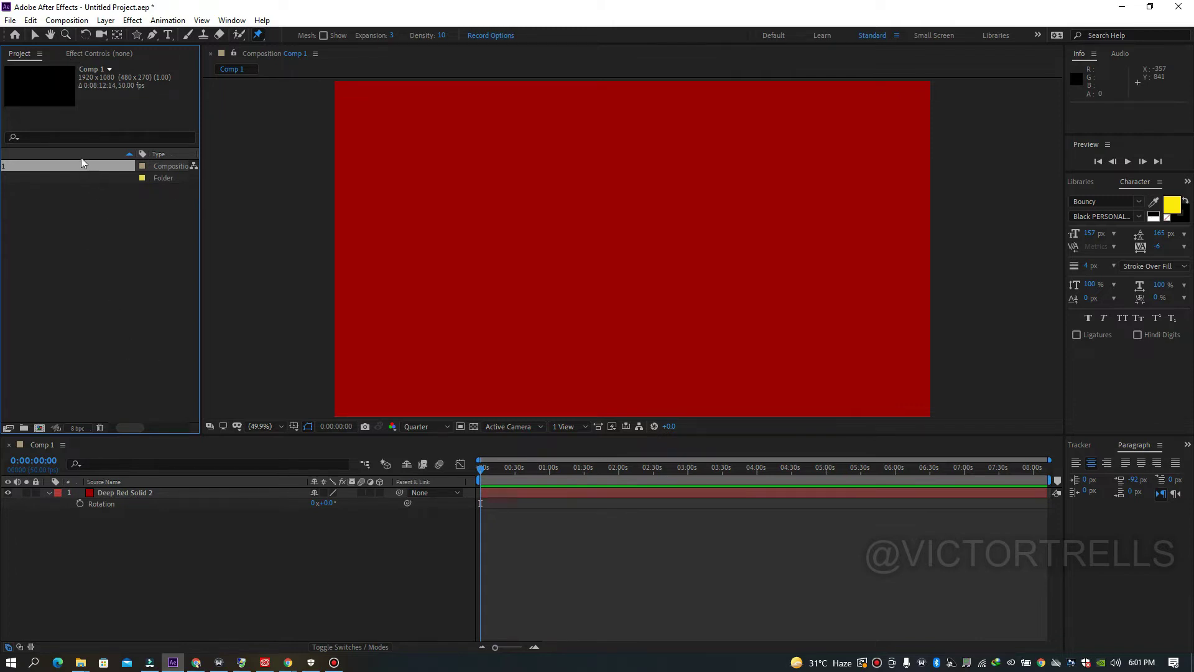
Delete the red solid layer from the composition and remove Comp 1 from the project.
{"action": "left_click", "coordinate": [106, 491]}
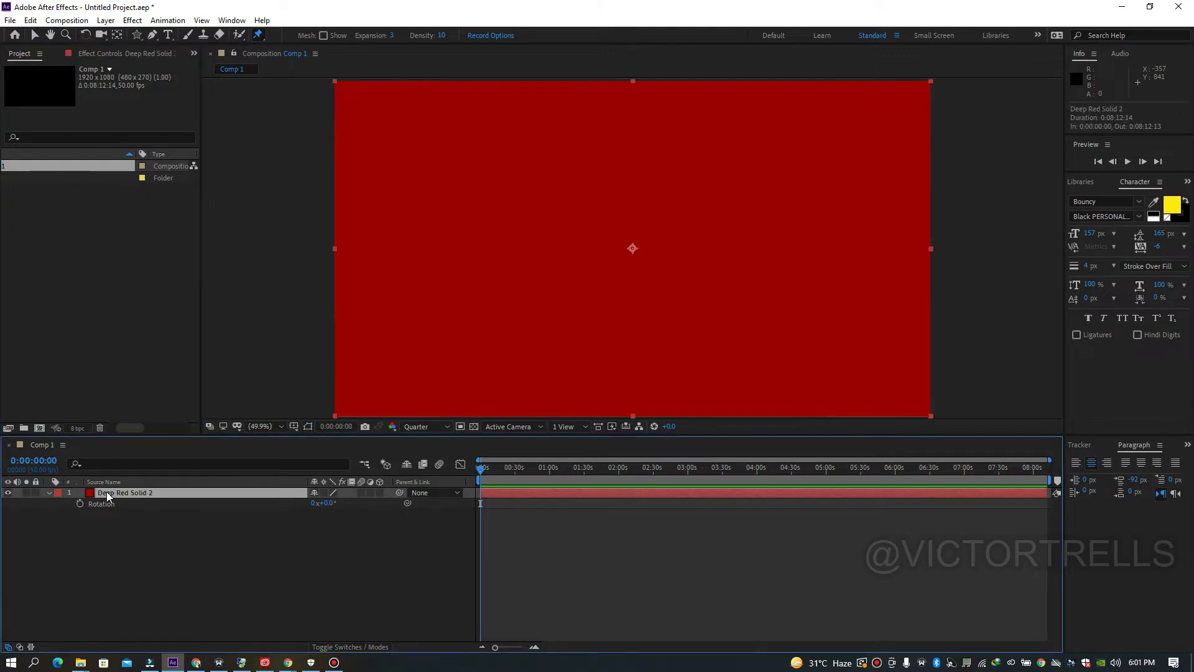
{"action": "key", "text": "Delete"}
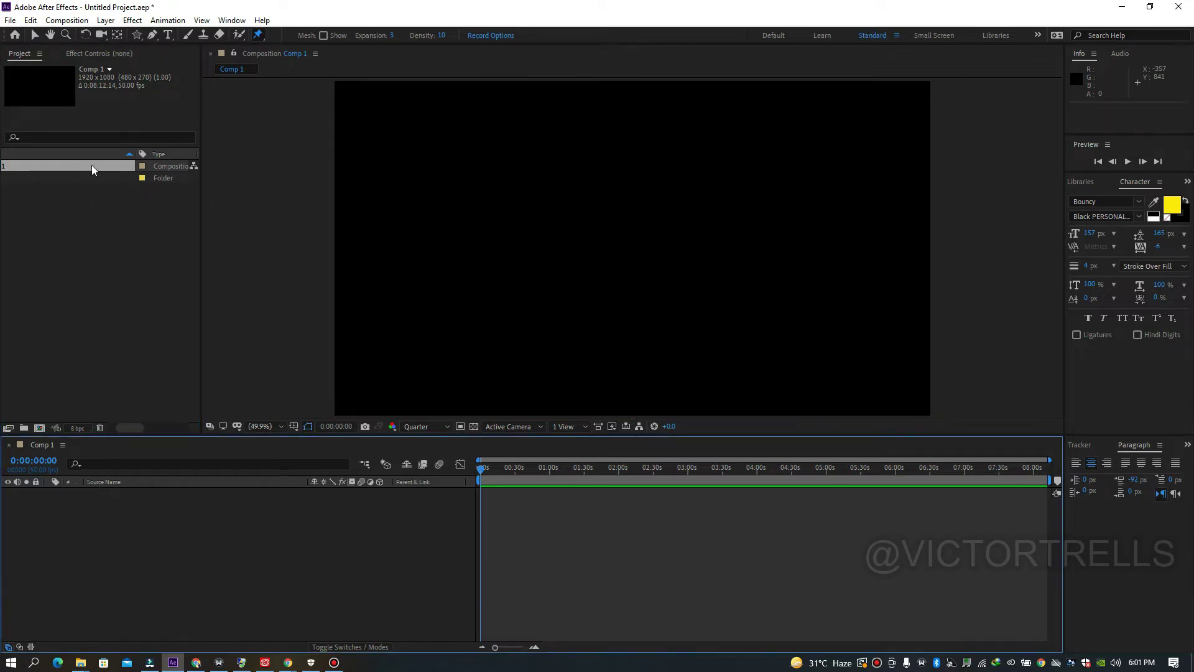
{"action": "left_click", "coordinate": [91, 163]}
{"action": "key", "text": "Delete"}
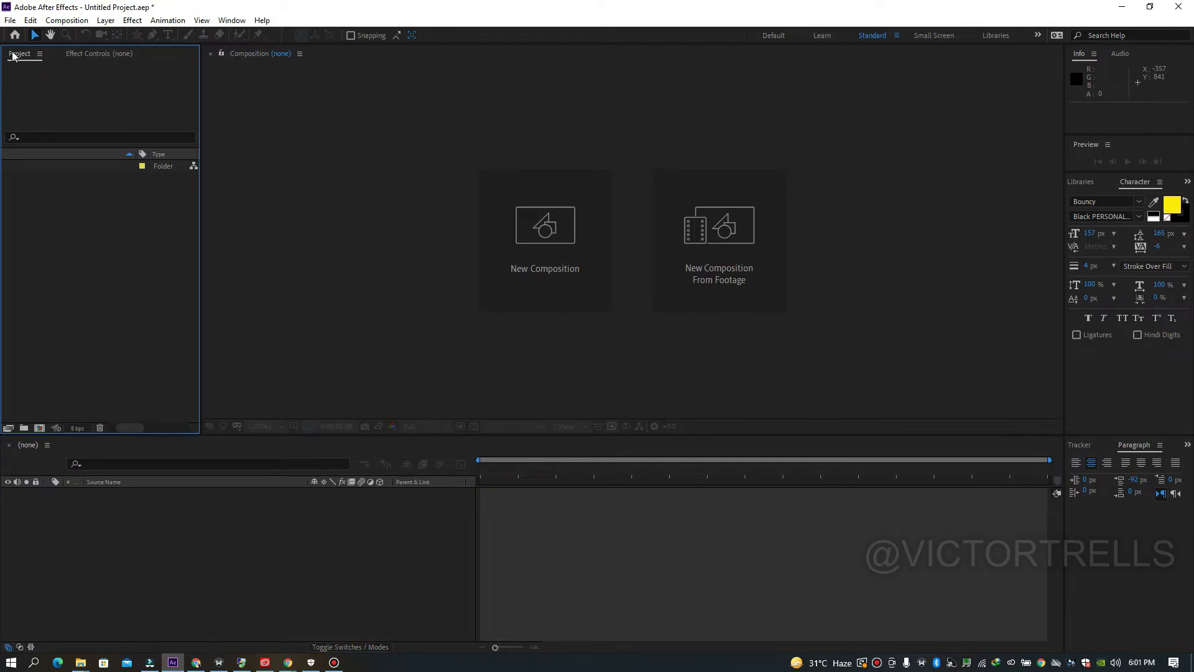
Start a new project from the Home screen, discarding the current project's changes.
{"action": "left_click", "coordinate": [95, 53]}
{"action": "left_click", "coordinate": [24, 54]}
{"action": "left_click", "coordinate": [16, 37]}
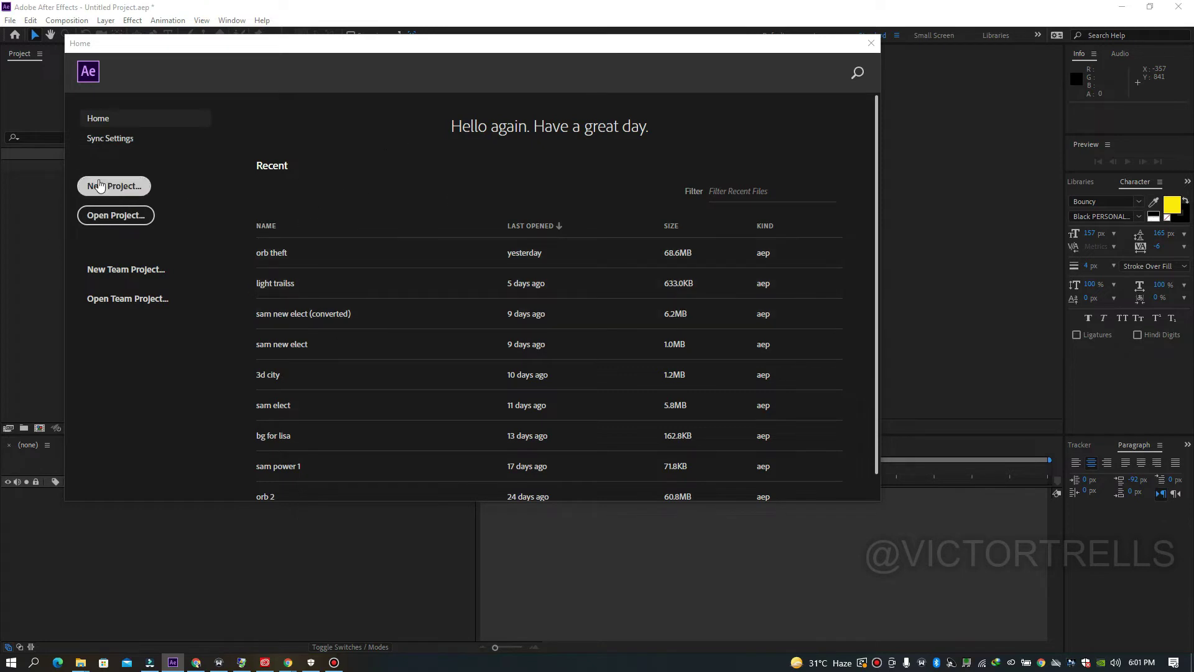
{"action": "left_click", "coordinate": [126, 185]}
{"action": "left_click", "coordinate": [605, 348]}
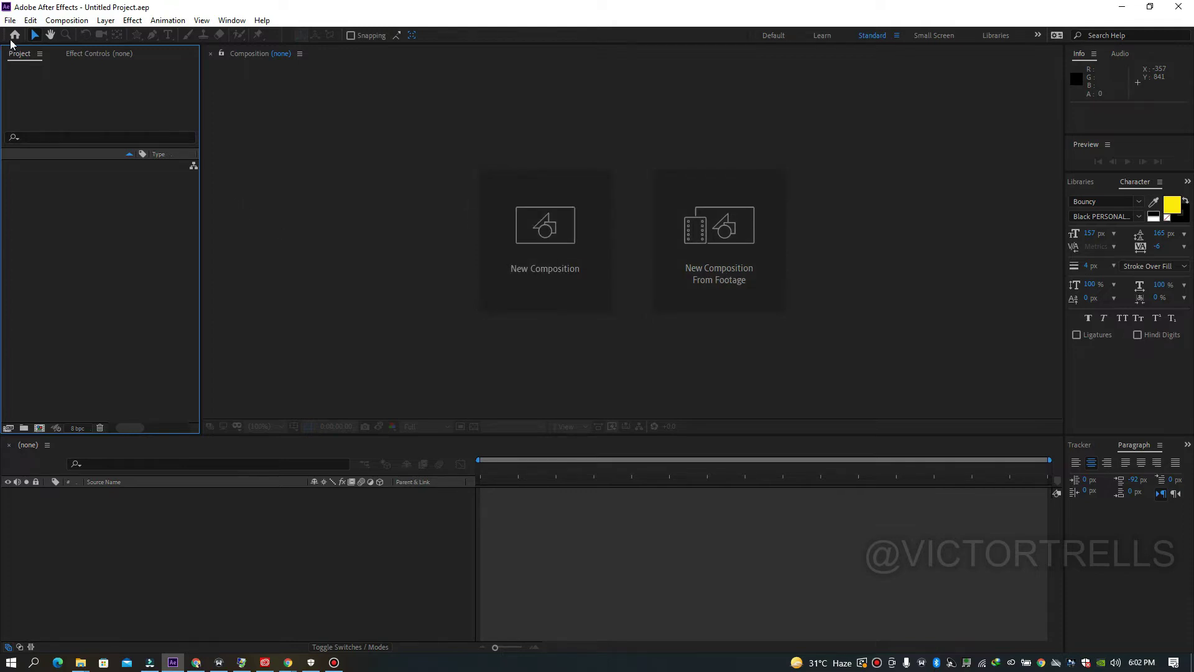
Start a new empty project again with the New Project command.
{"action": "left_click", "coordinate": [9, 20]}
{"action": "mouse_move", "coordinate": [68, 36]}
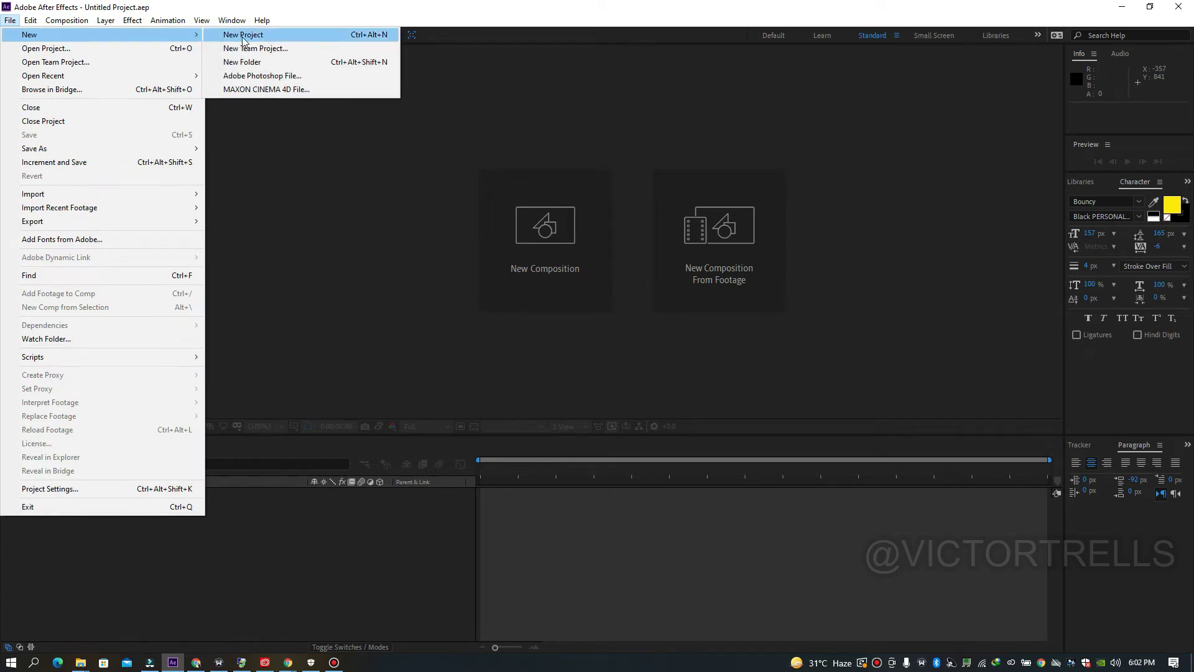
{"action": "left_click", "coordinate": [352, 35]}
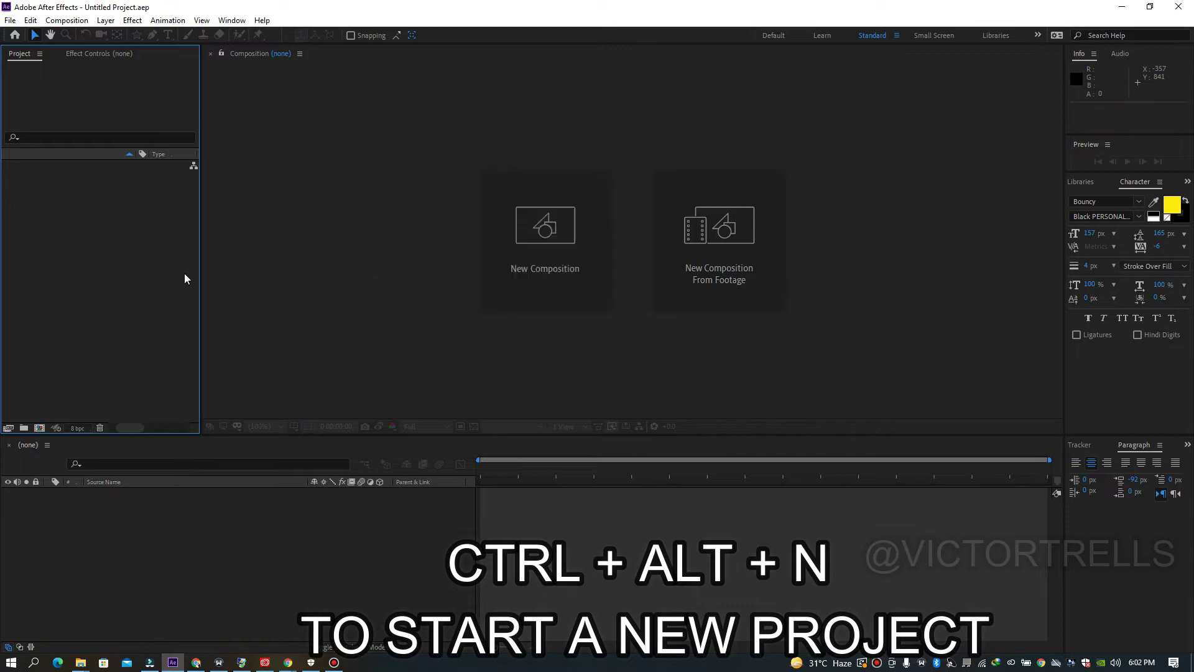
{"action": "left_click", "coordinate": [6, 7]}
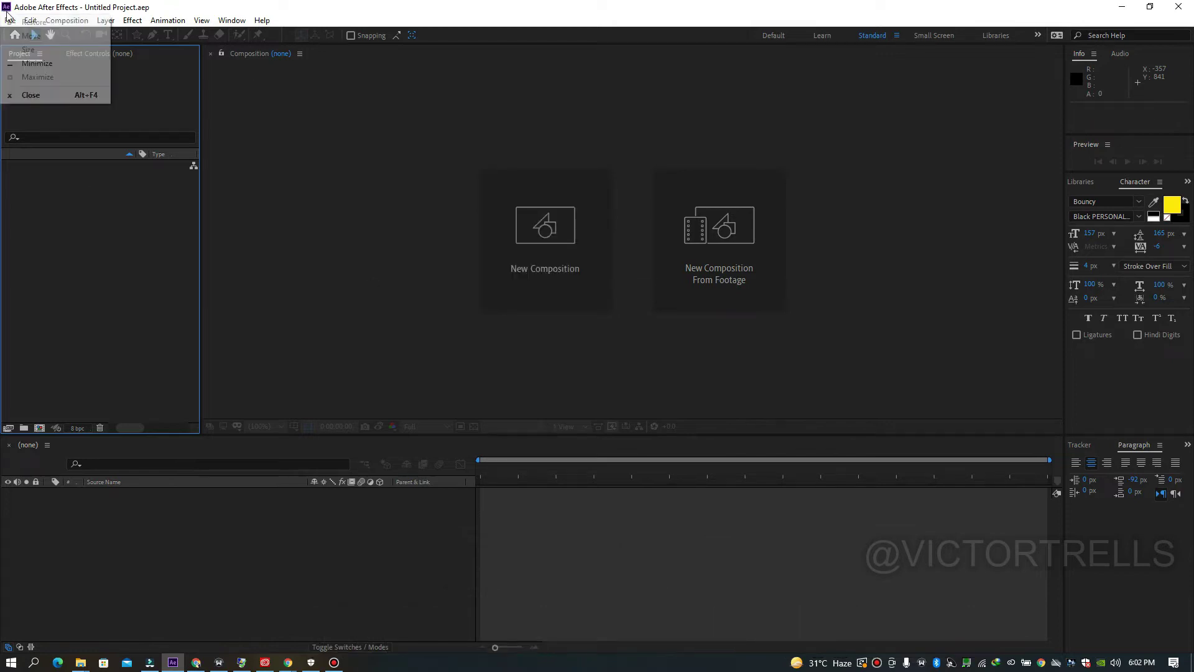
{"action": "left_click", "coordinate": [47, 5]}
{"action": "left_click", "coordinate": [10, 20]}
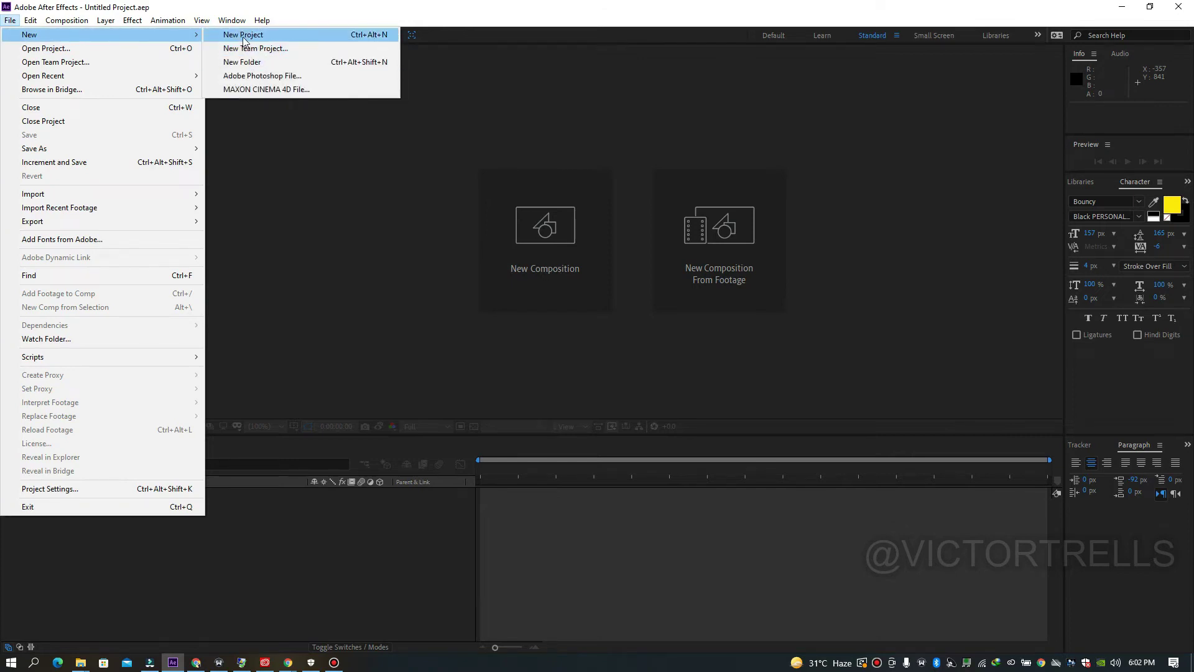
{"action": "left_click", "coordinate": [244, 35]}
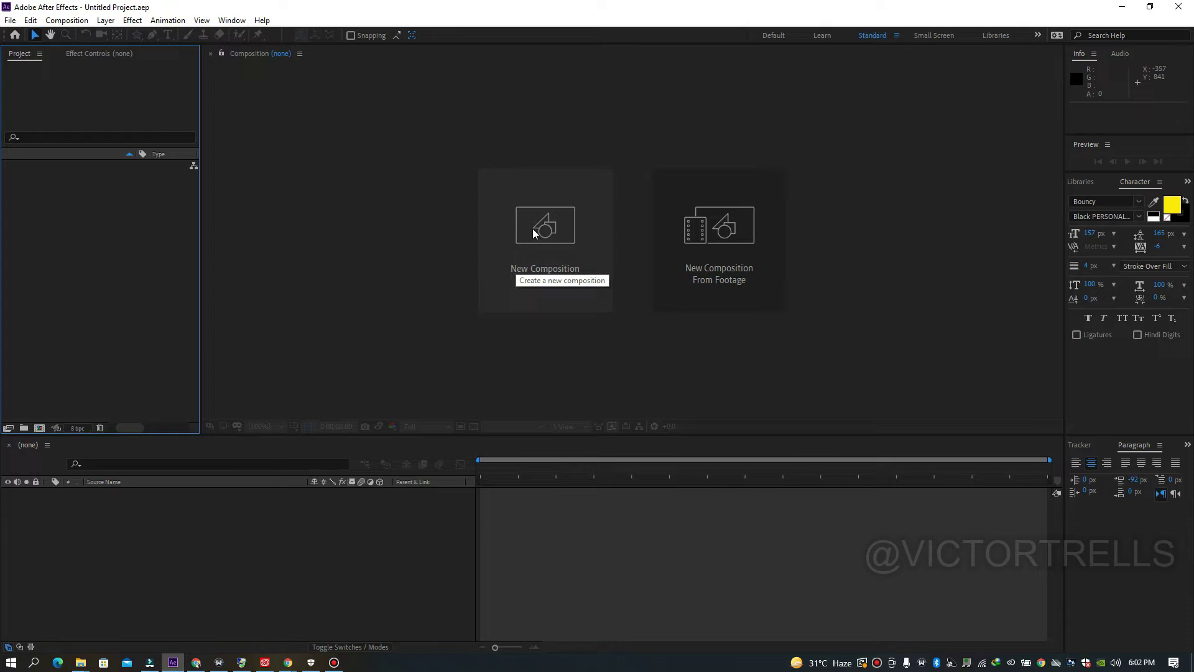
Begin a new composition and review the available frame rate and resolution options in its settings.
{"action": "left_click", "coordinate": [554, 248]}
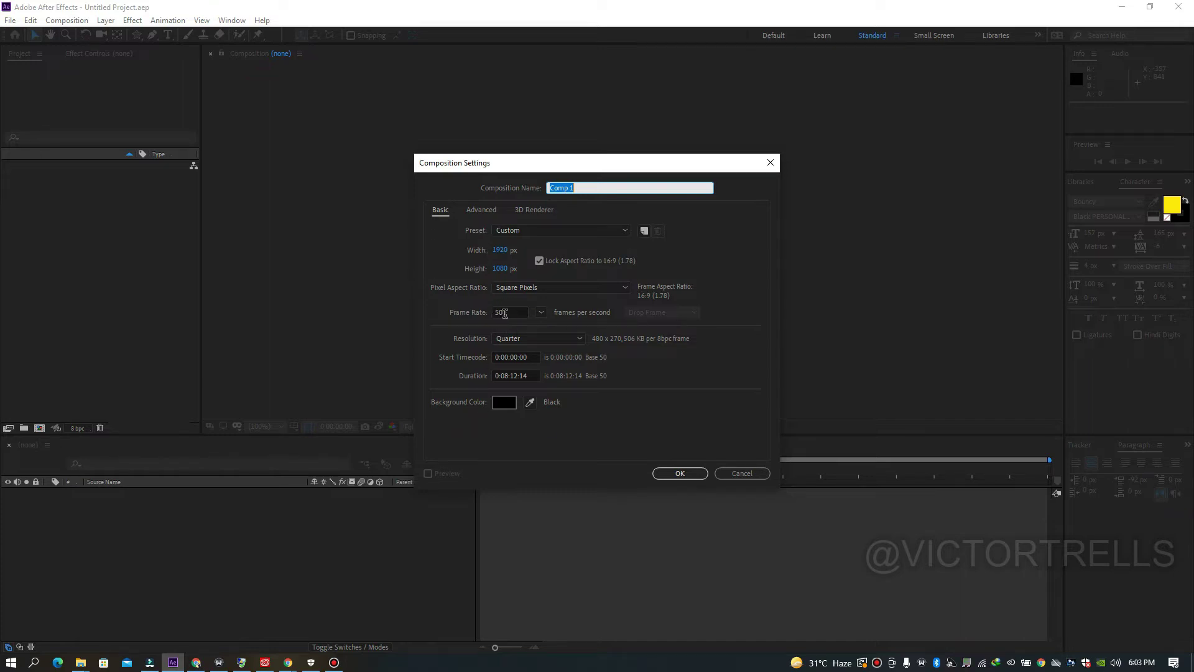
{"action": "left_click", "coordinate": [539, 314]}
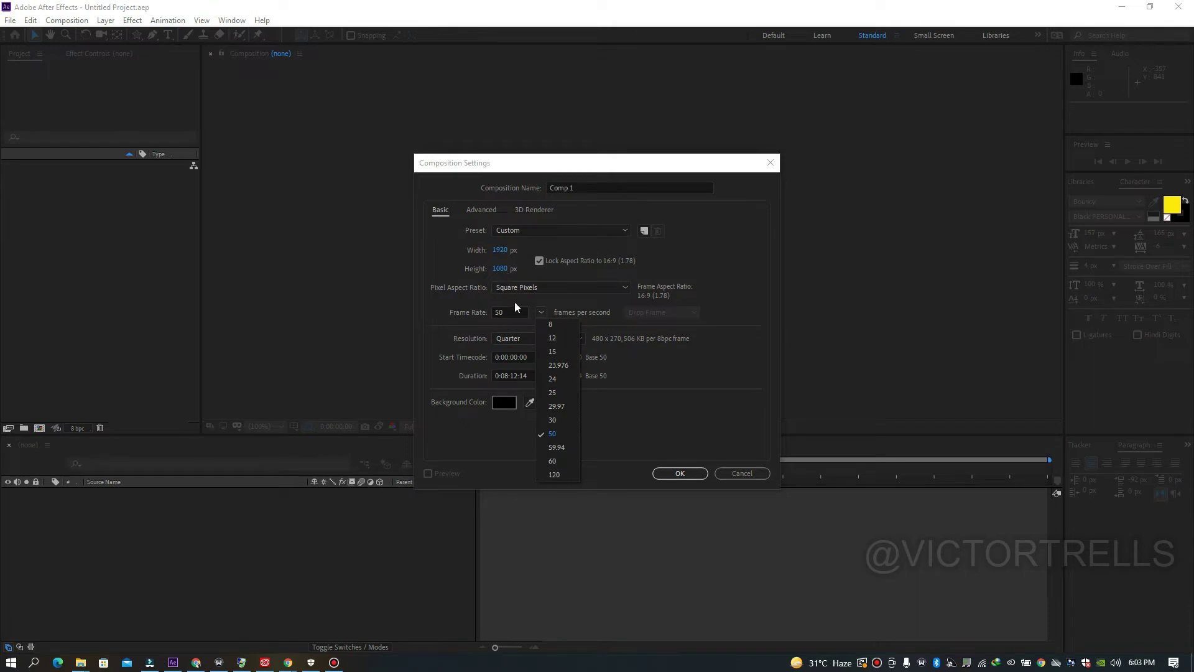
{"action": "left_click", "coordinate": [513, 301]}
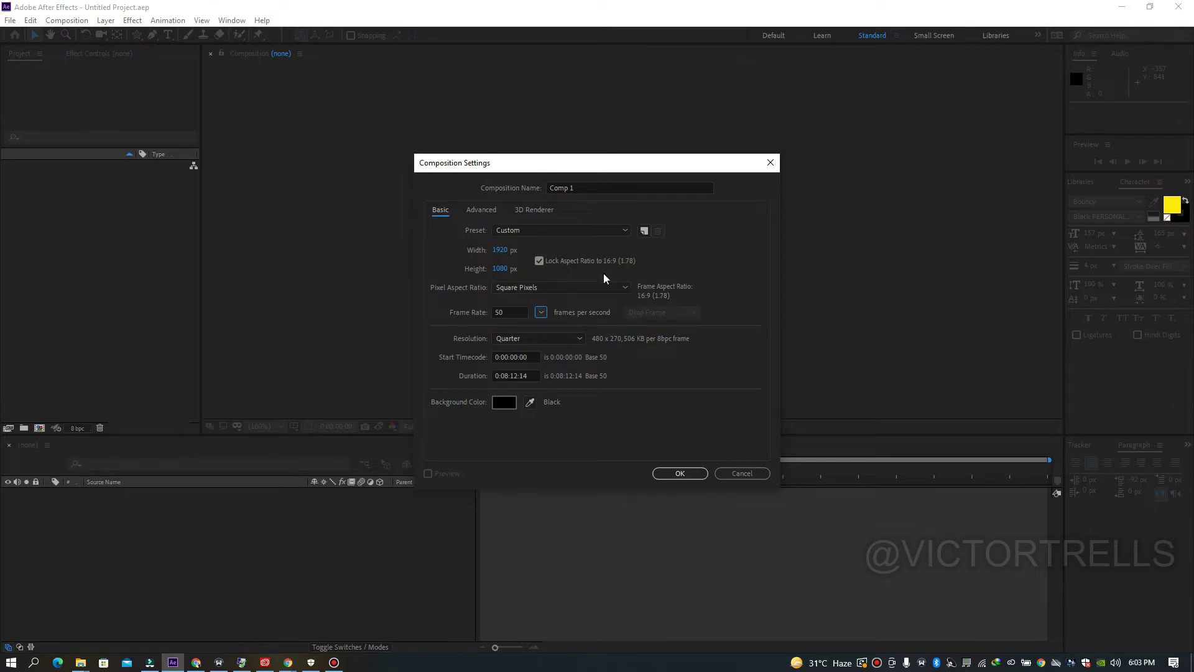
{"action": "left_click", "coordinate": [576, 338]}
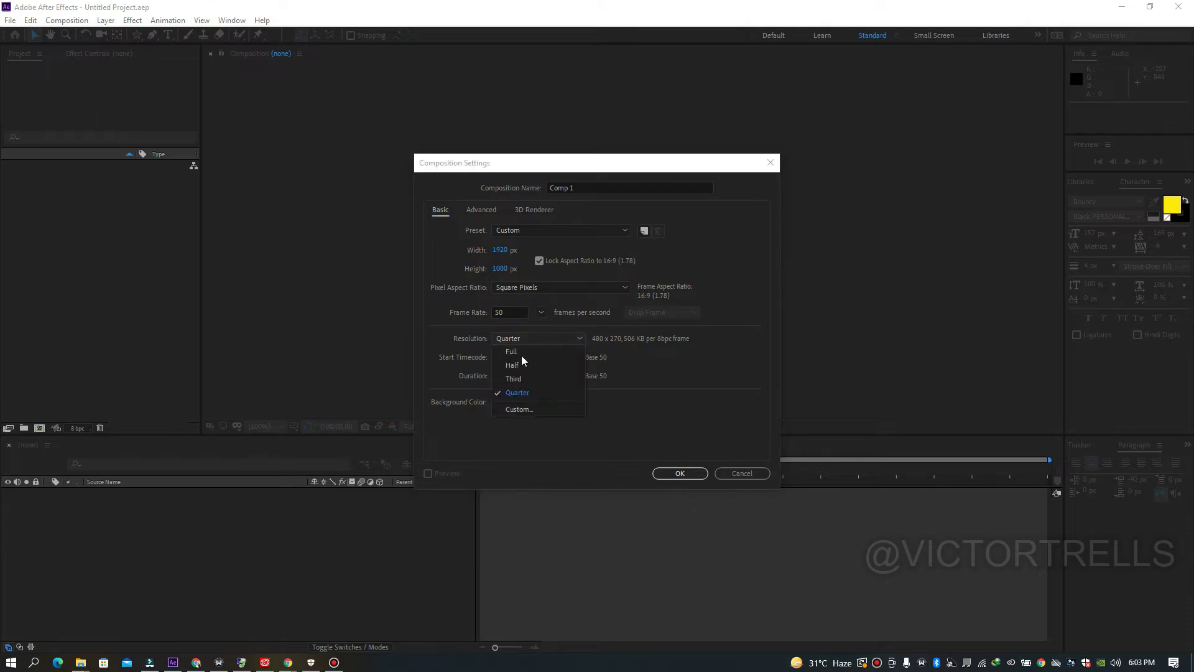
{"action": "left_click", "coordinate": [454, 332]}
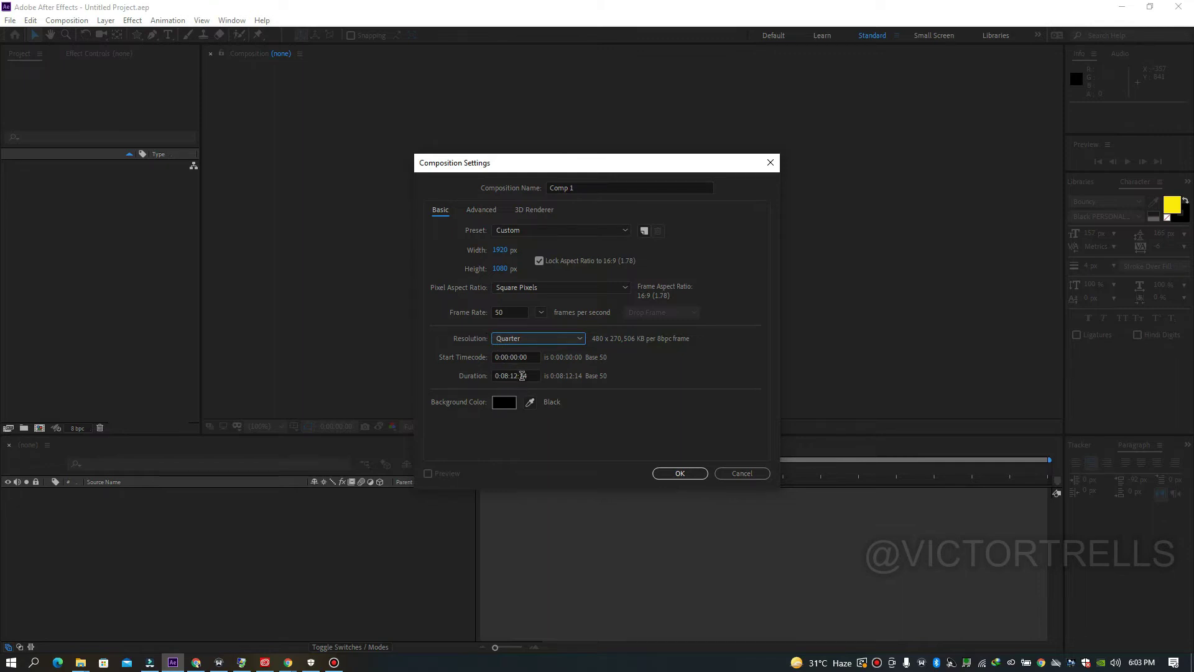
{"action": "left_click", "coordinate": [505, 403]}
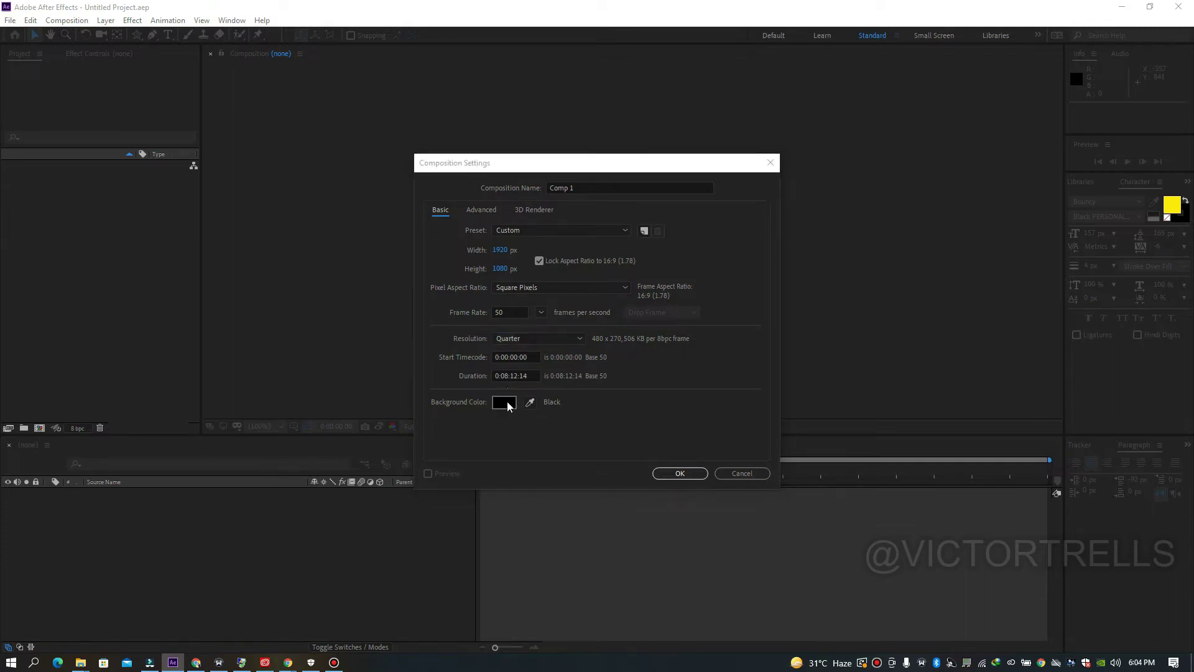
{"action": "mouse_move", "coordinate": [644, 463]}
{"action": "left_mouse_down"}
{"action": "mouse_move", "coordinate": [618, 501]}
{"action": "mouse_move", "coordinate": [607, 496]}
{"action": "mouse_move", "coordinate": [635, 487]}
{"action": "mouse_move", "coordinate": [603, 520]}
{"action": "left_mouse_up"}
{"action": "mouse_move", "coordinate": [566, 382]}
{"action": "left_mouse_down"}
{"action": "mouse_move", "coordinate": [602, 358]}
{"action": "mouse_move", "coordinate": [592, 367]}
{"action": "left_mouse_up"}
{"action": "left_click", "coordinate": [790, 450]}
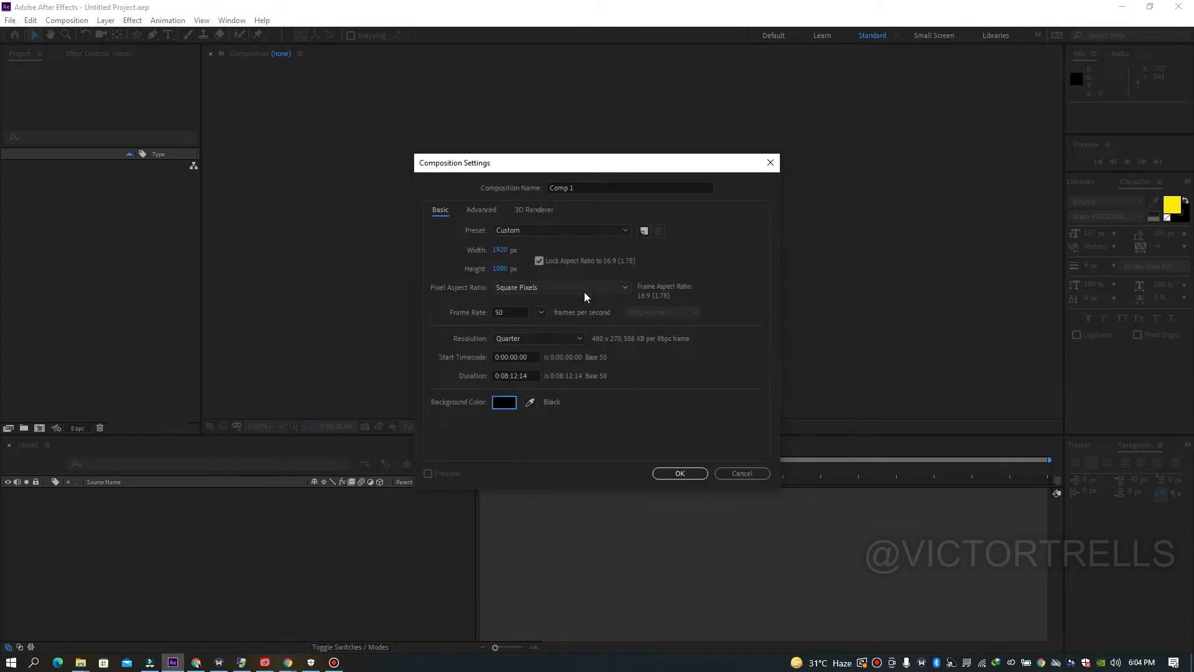
Create the composition Comp 1 at 1920 × 1080 px, 50 fps and quarter resolution with a black background.
{"action": "left_click", "coordinate": [539, 260]}
{"action": "left_click", "coordinate": [497, 249]}
{"action": "left_click", "coordinate": [542, 281]}
{"action": "left_click", "coordinate": [668, 473]}
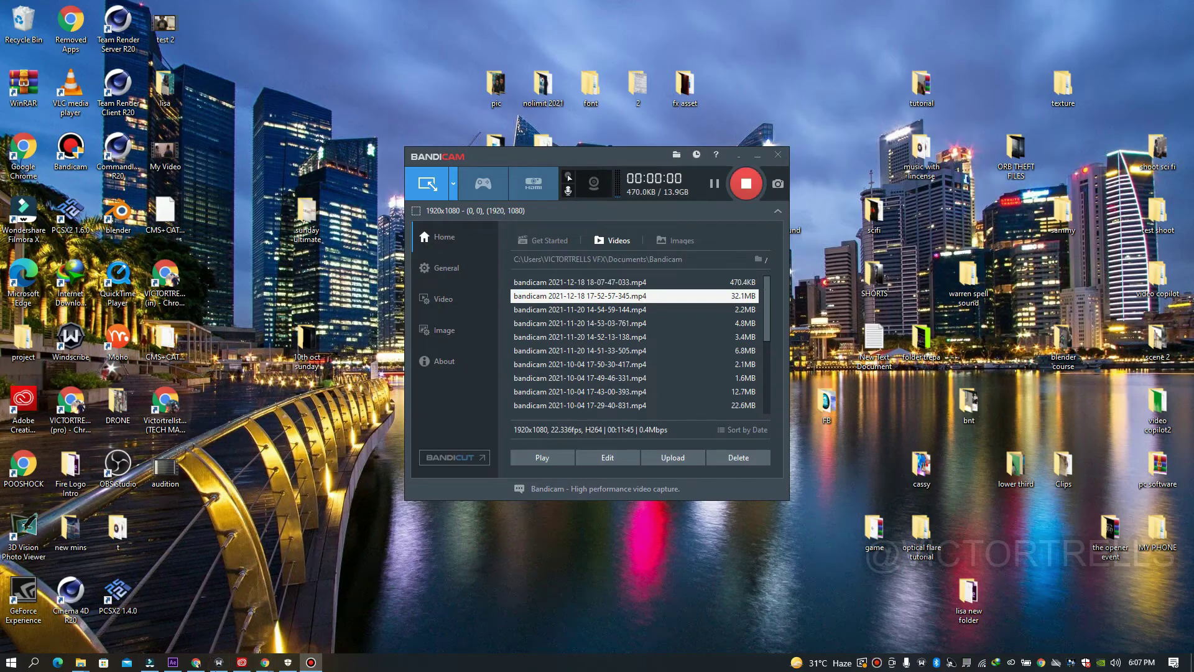
Switch to After Effects and review the available import options for bringing media into the project.
{"action": "left_click", "coordinate": [173, 662]}
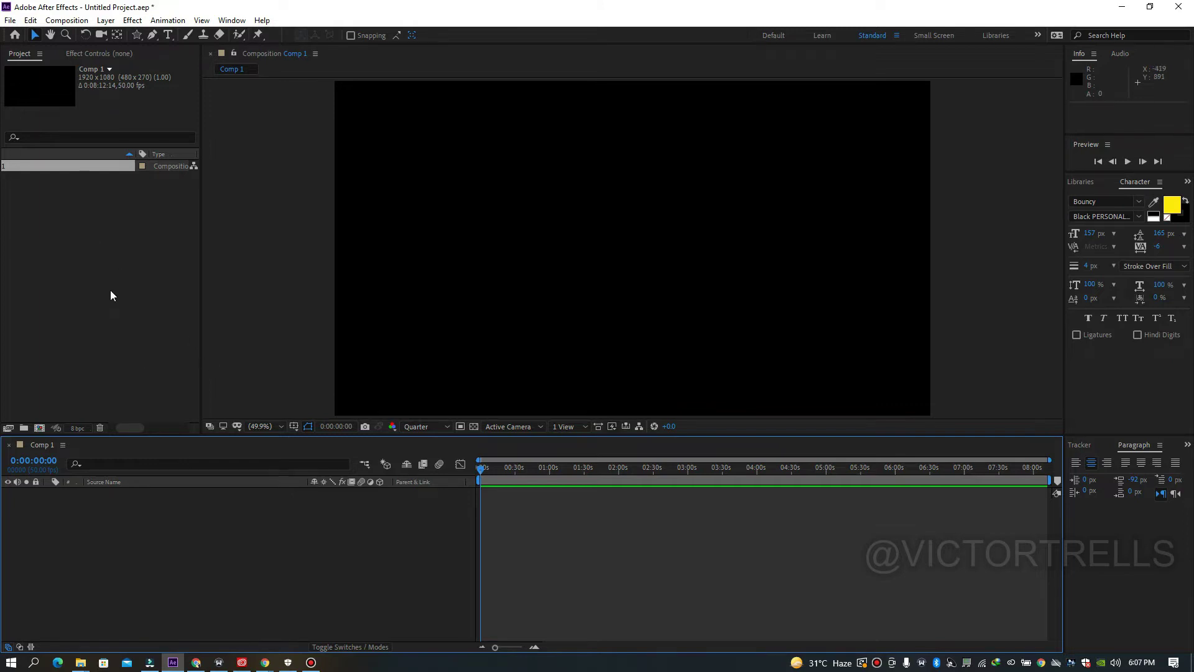
{"action": "left_click", "coordinate": [10, 19]}
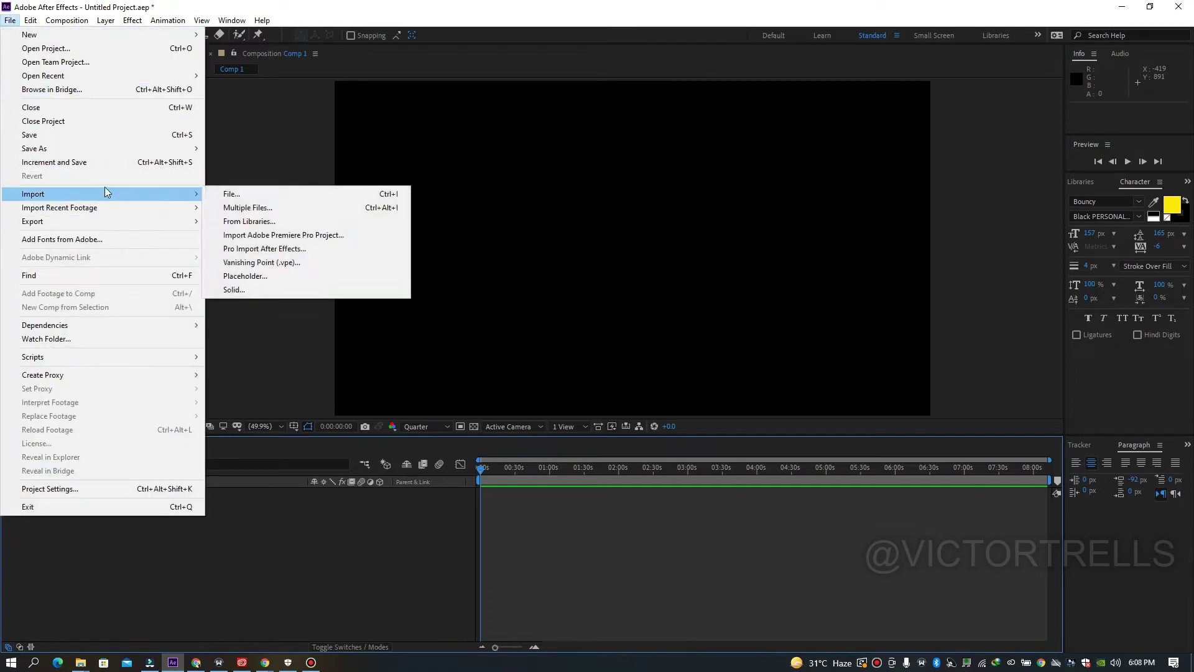
{"action": "mouse_move", "coordinate": [154, 199]}
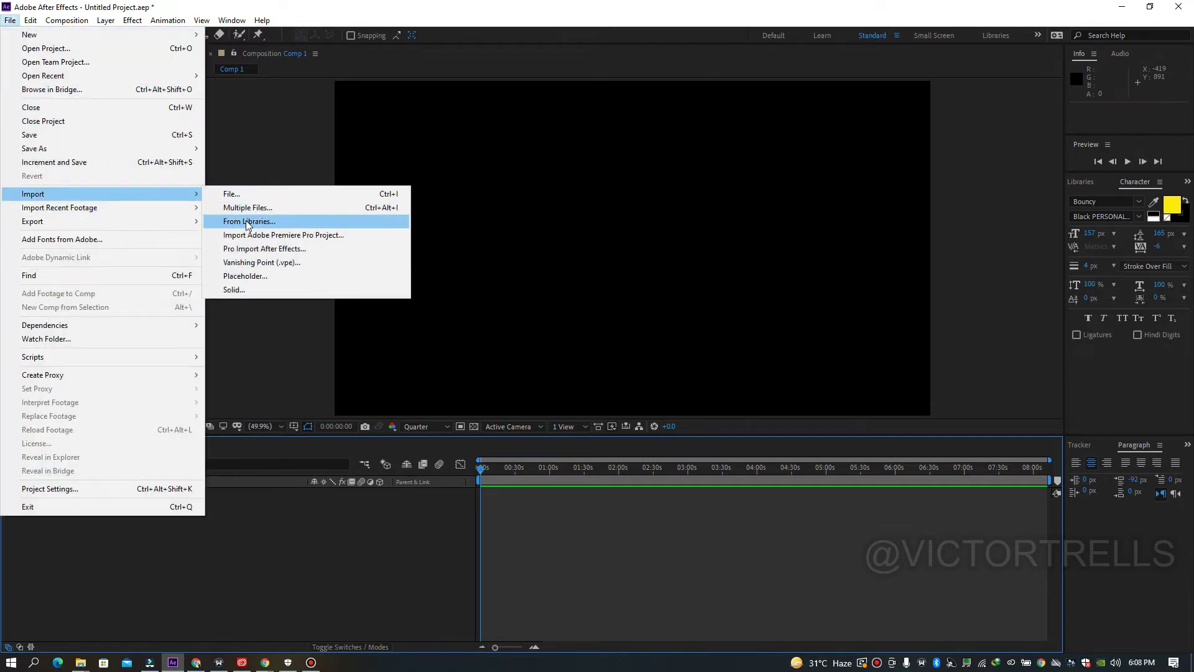
{"action": "left_click", "coordinate": [251, 155]}
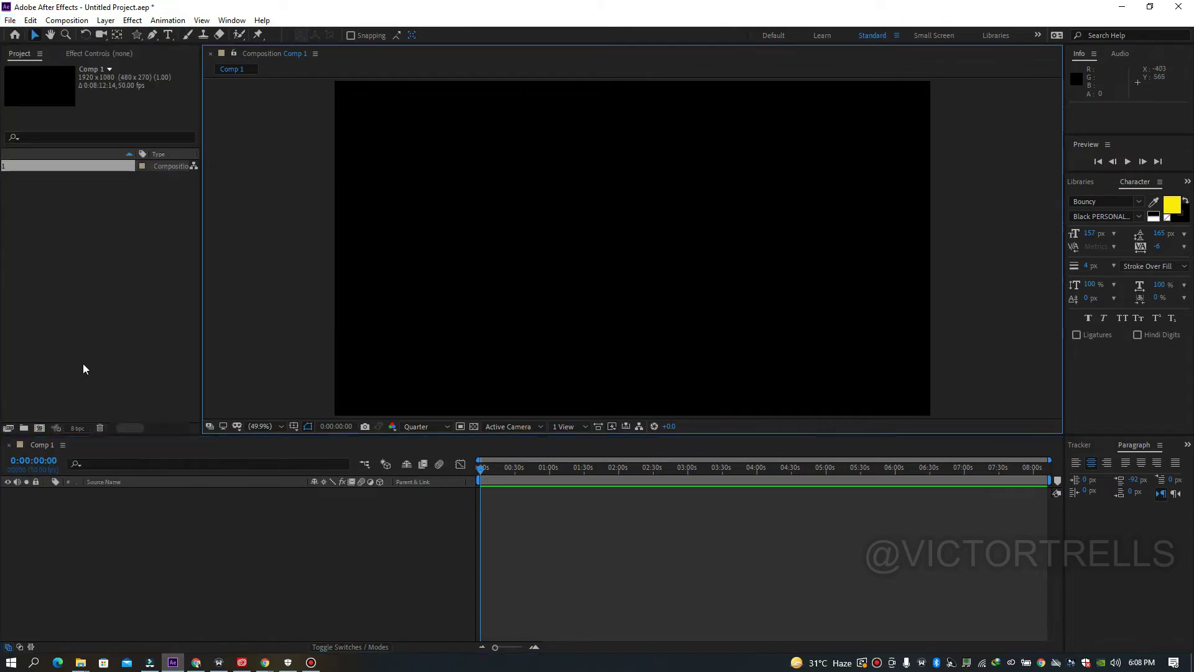
Import the video clip MVI_8694 as footage from its folder on the Desktop.
{"action": "key", "text": "ctrl+i"}
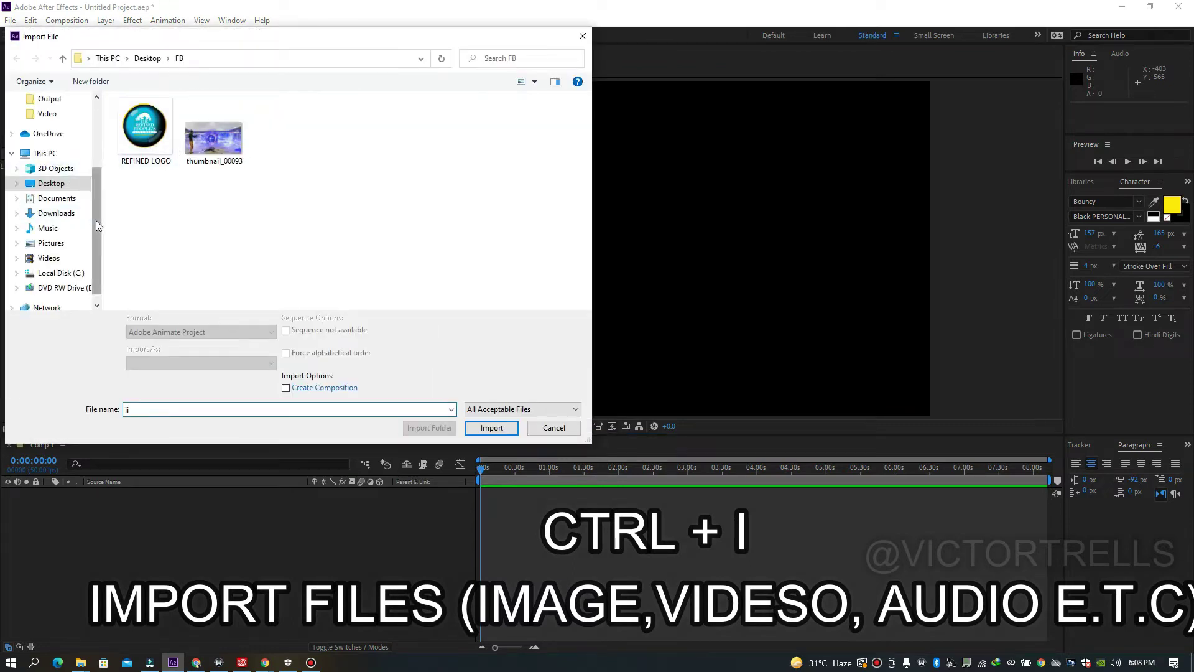
{"action": "scroll", "coordinate": [96, 220], "scroll_direction": "up", "scroll_amount": 3}
{"action": "left_click", "coordinate": [49, 197]}
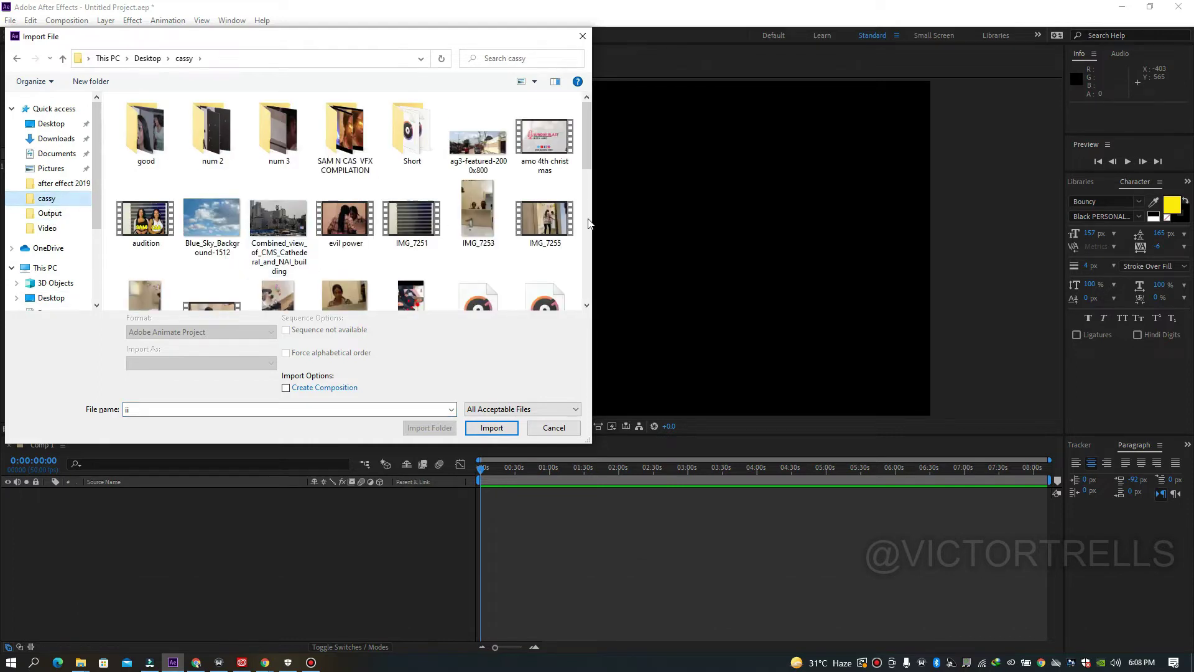
{"action": "left_click", "coordinate": [162, 136]}
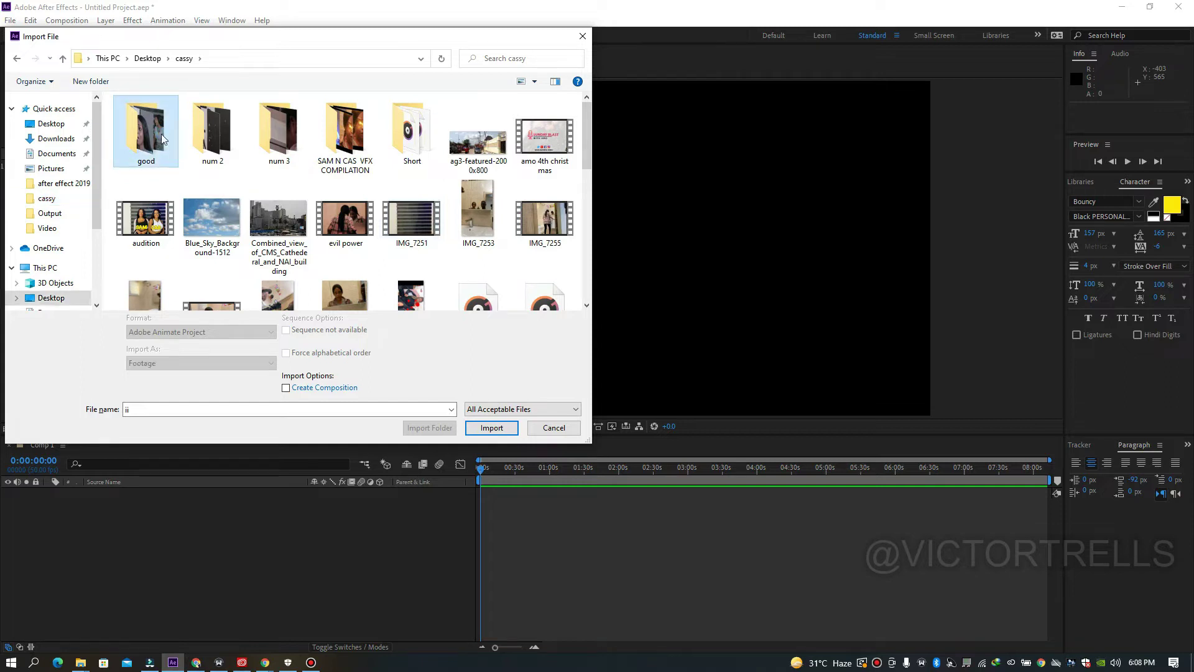
{"action": "double_click", "coordinate": [162, 133]}
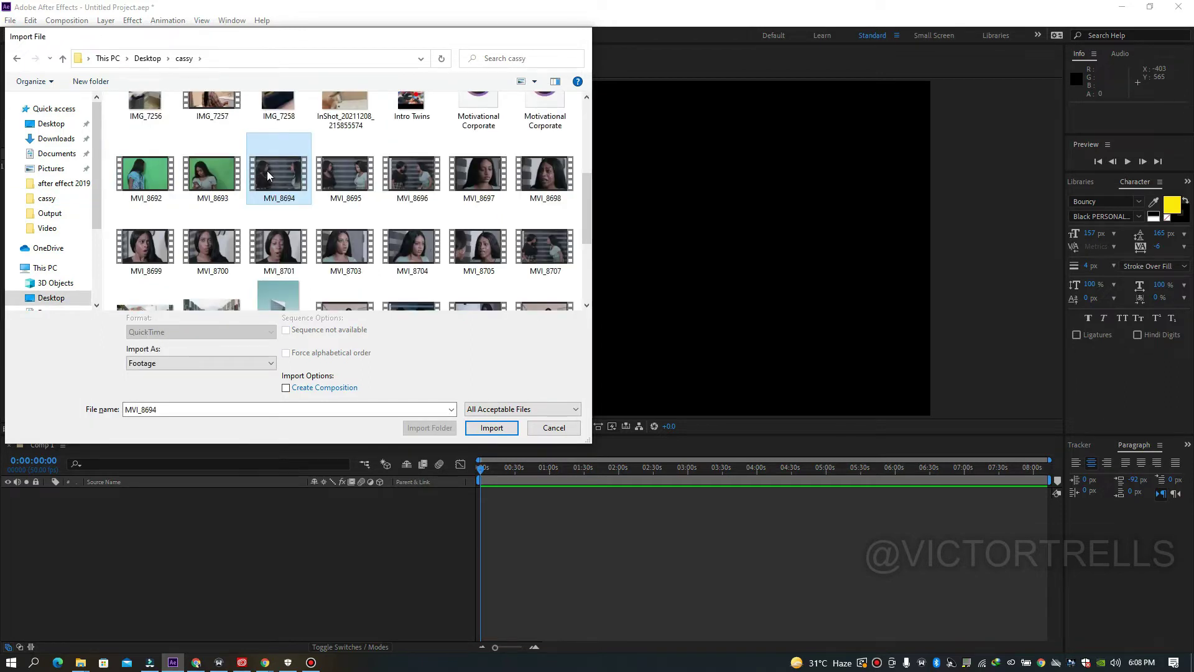
{"action": "key", "text": "Escape"}
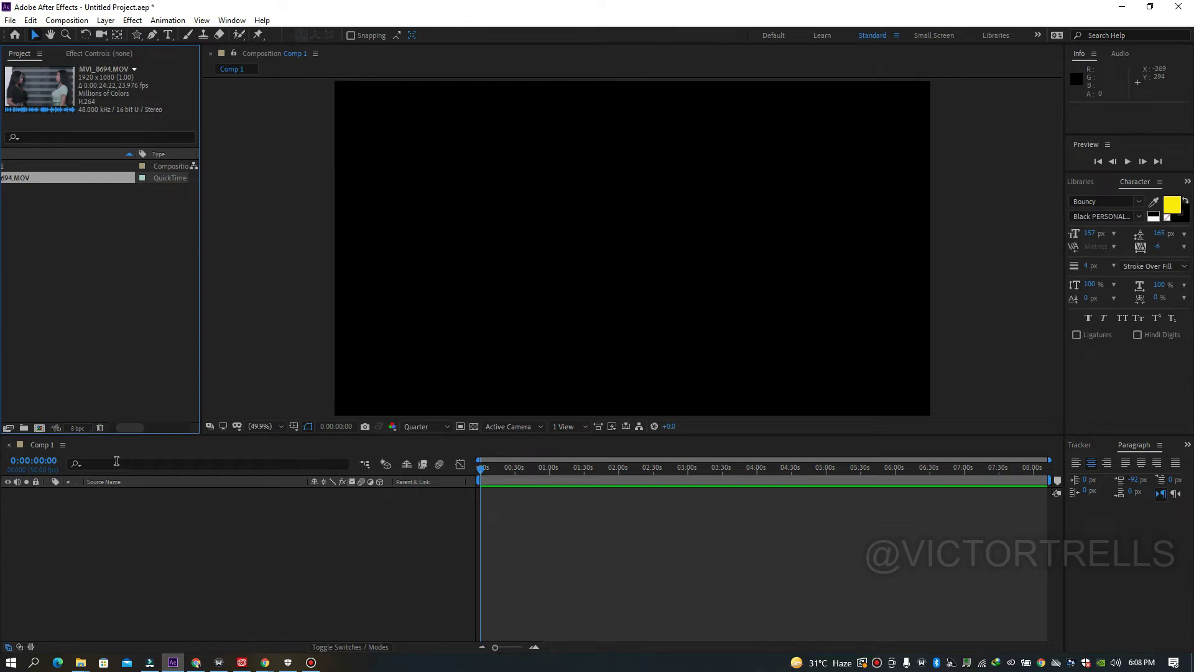
Add MVI_8694.MOV to the Comp 1 timeline as a layer and delete that layer again.
{"action": "left_click_drag", "start_coordinate": [121, 428], "coordinate": [89, 427]}
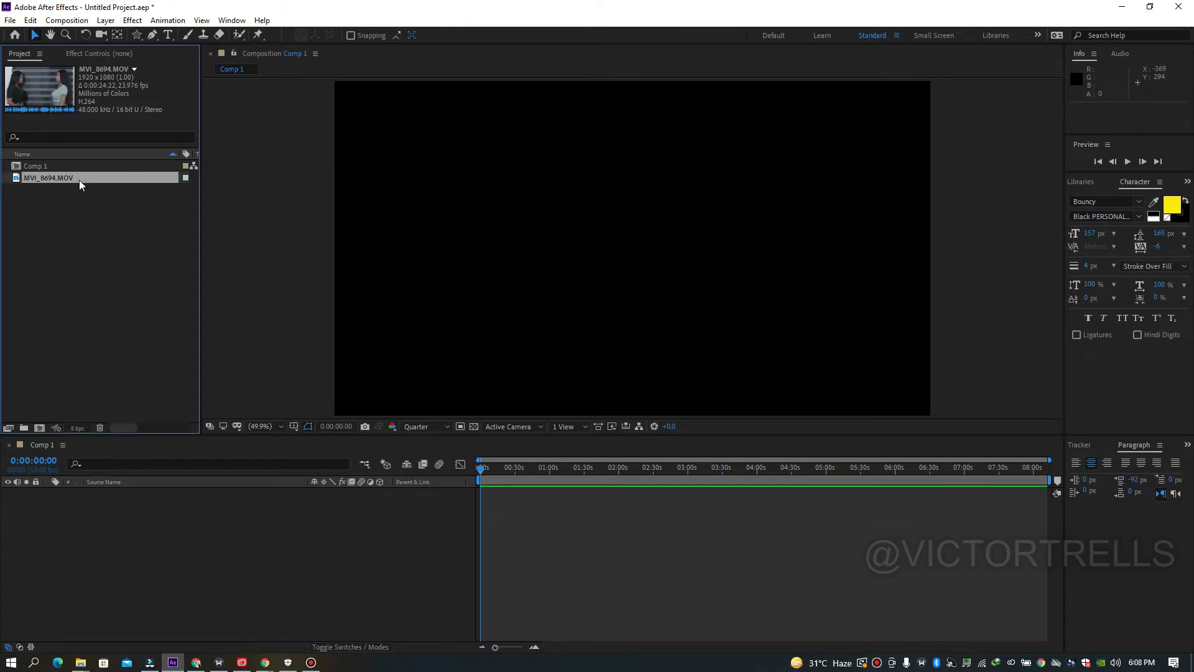
{"action": "left_click_drag", "start_coordinate": [72, 178], "coordinate": [46, 181]}
{"action": "left_click_drag", "start_coordinate": [93, 178], "coordinate": [151, 520]}
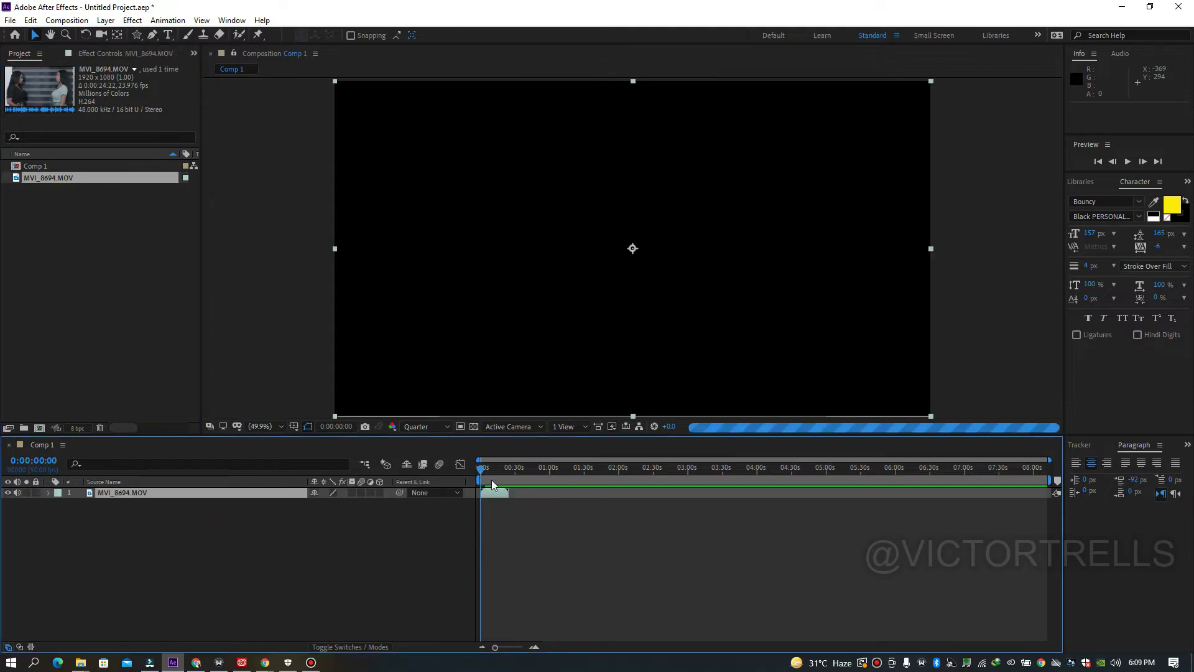
{"action": "mouse_move", "coordinate": [485, 474]}
{"action": "left_mouse_down"}
{"action": "mouse_move", "coordinate": [504, 477]}
{"action": "mouse_move", "coordinate": [468, 480]}
{"action": "left_mouse_up"}
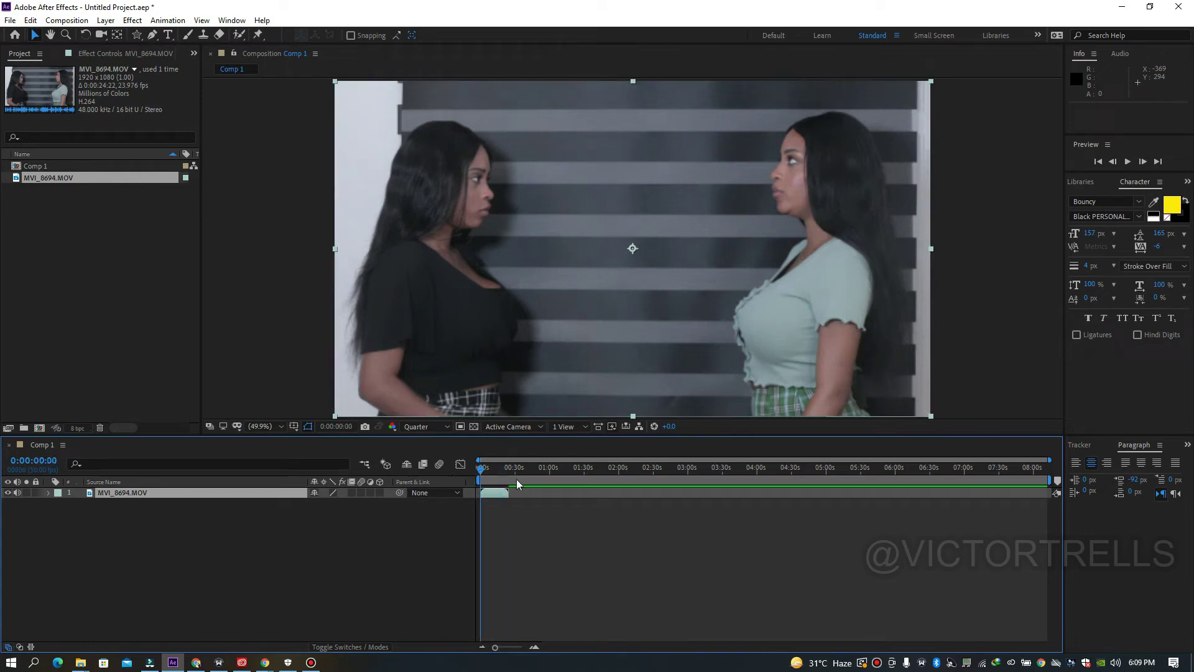
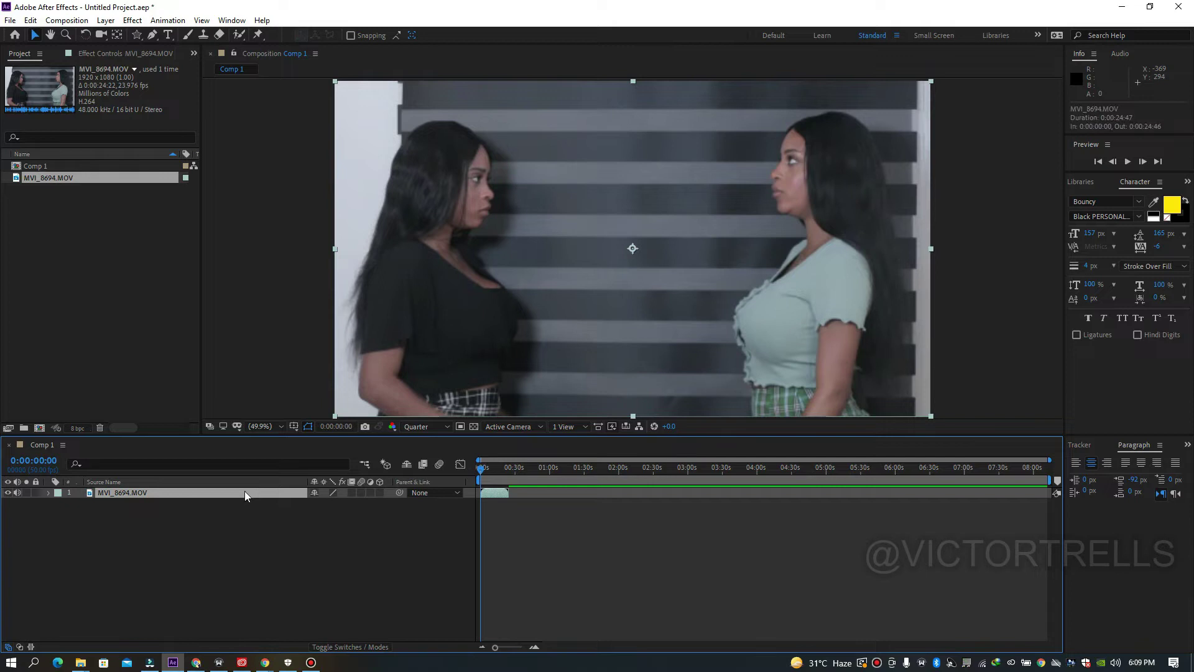
{"action": "key", "text": "Delete"}
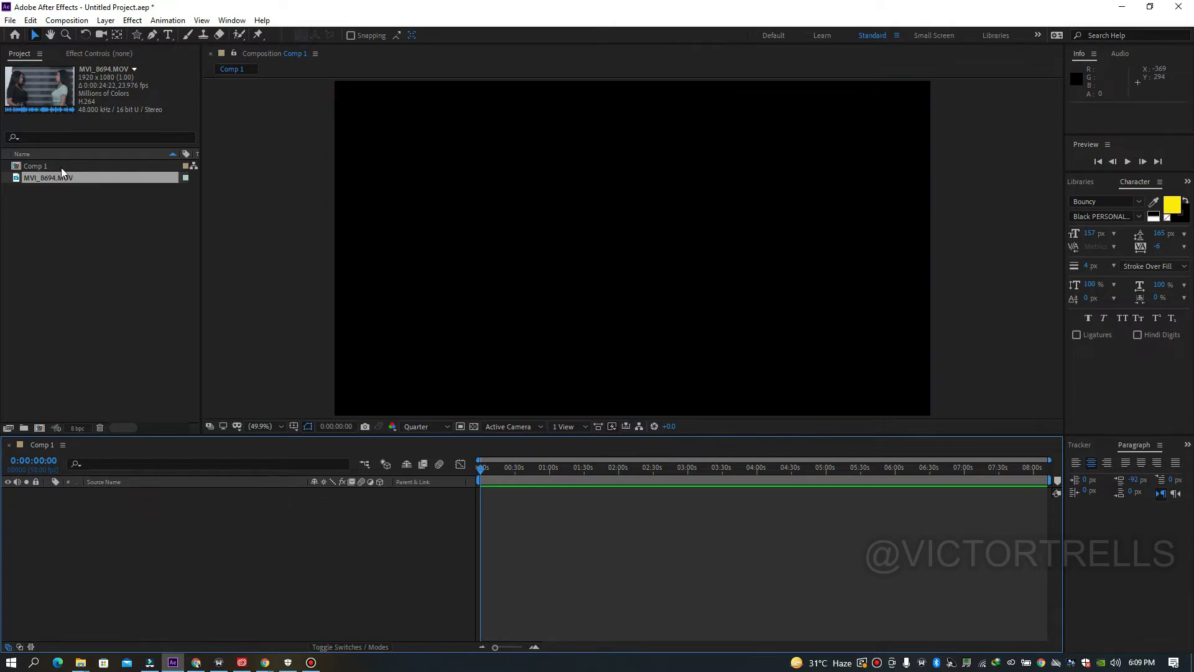
Review Comp 1's size, frame rate and duration in its composition settings without changing them.
{"action": "left_click", "coordinate": [61, 167]}
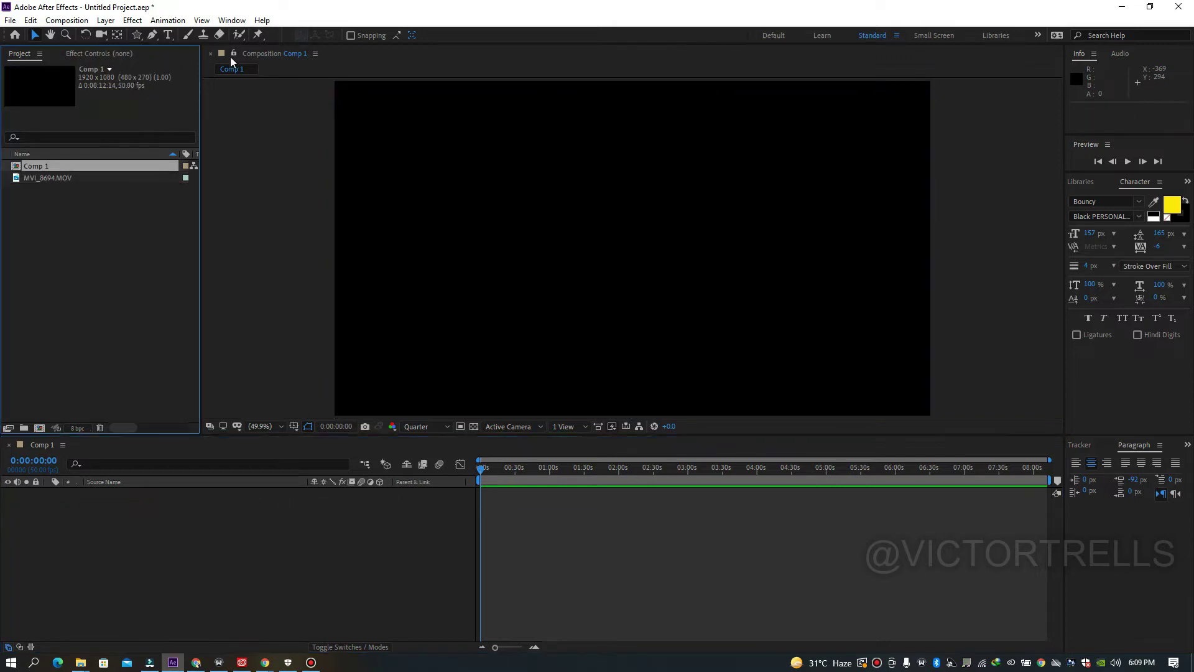
{"action": "left_click", "coordinate": [315, 54]}
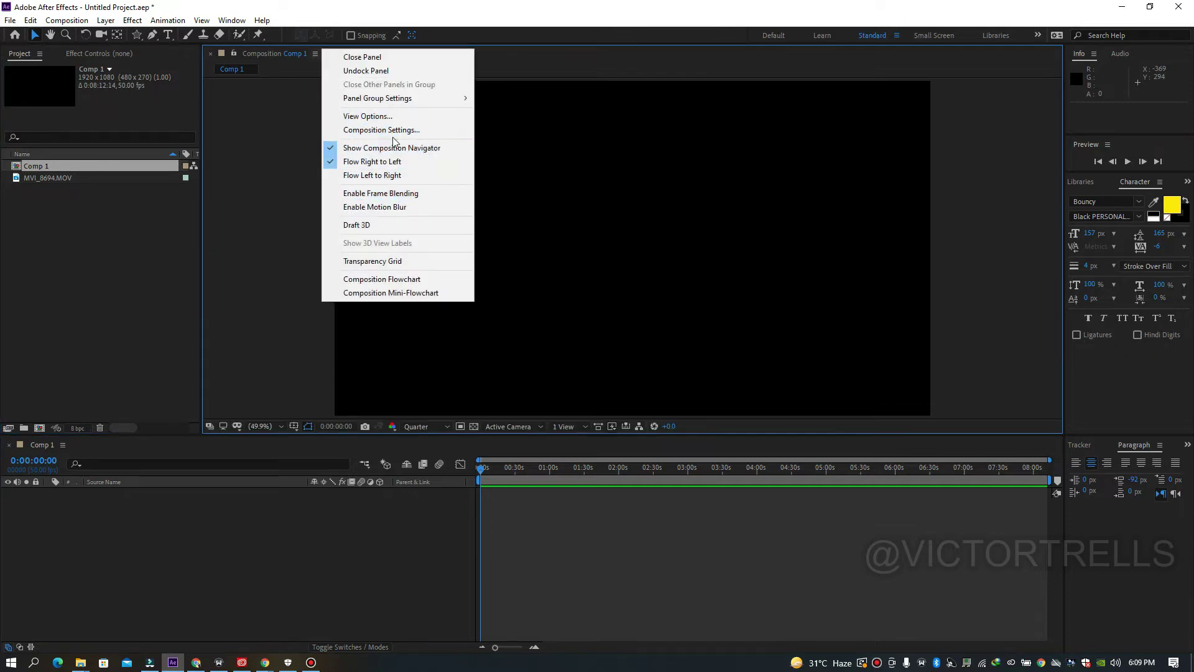
{"action": "left_click", "coordinate": [388, 130]}
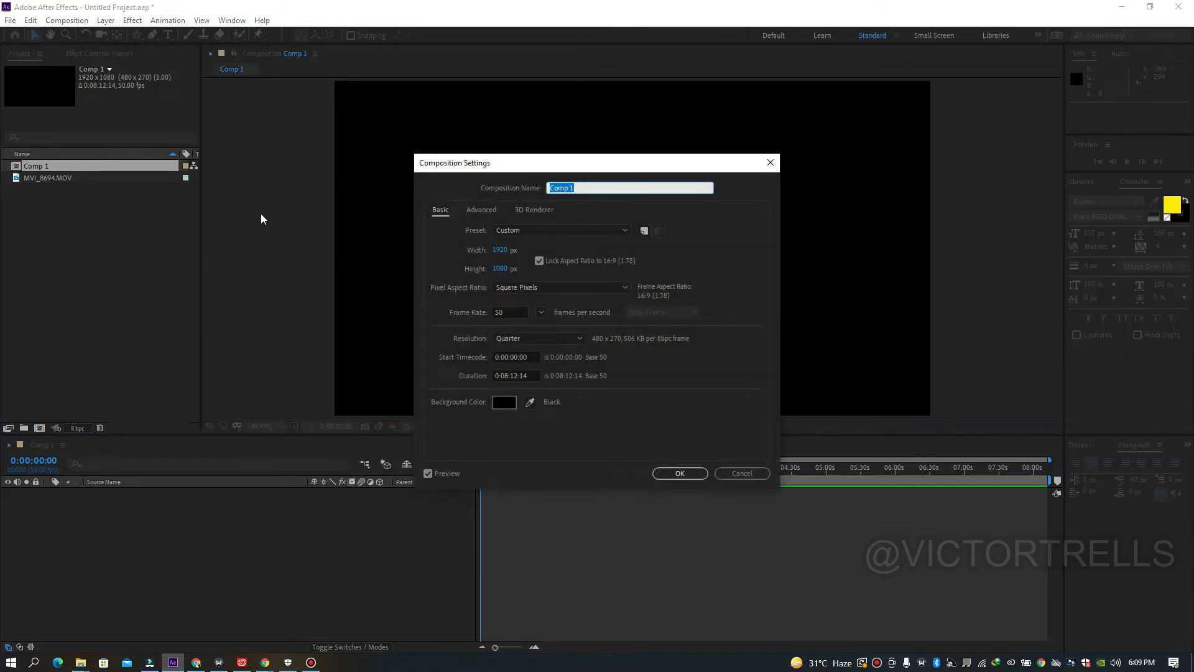
{"action": "left_click", "coordinate": [58, 179]}
{"action": "left_click", "coordinate": [771, 163]}
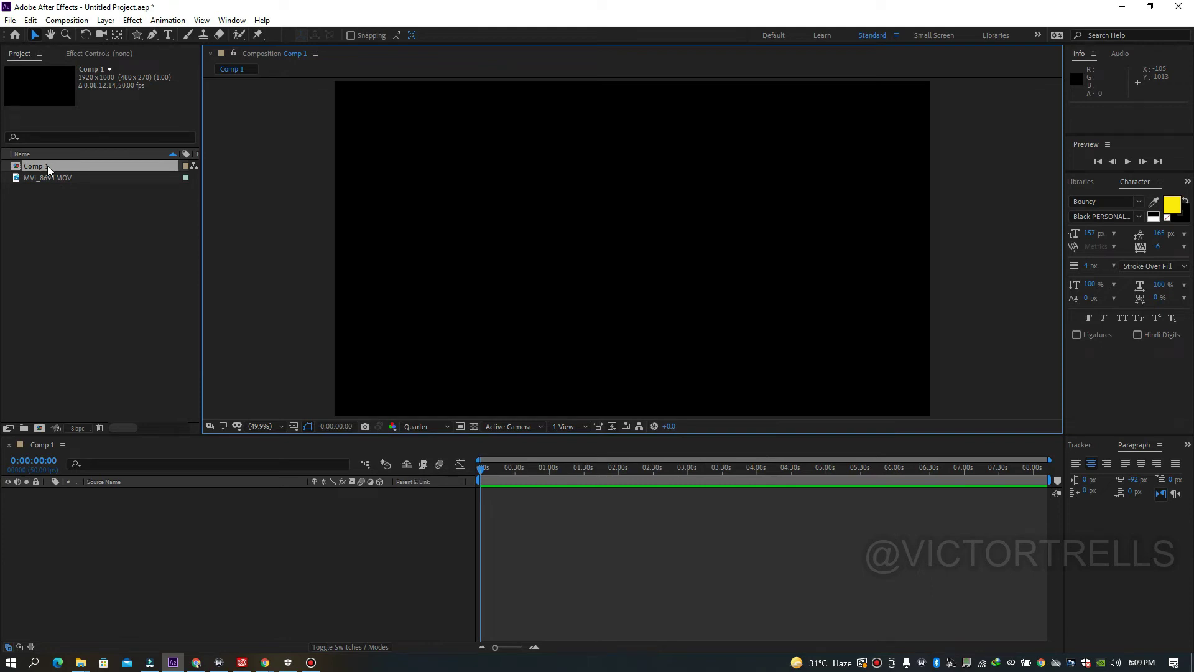
Delete the composition Comp 1 from the project.
{"action": "left_click", "coordinate": [54, 259]}
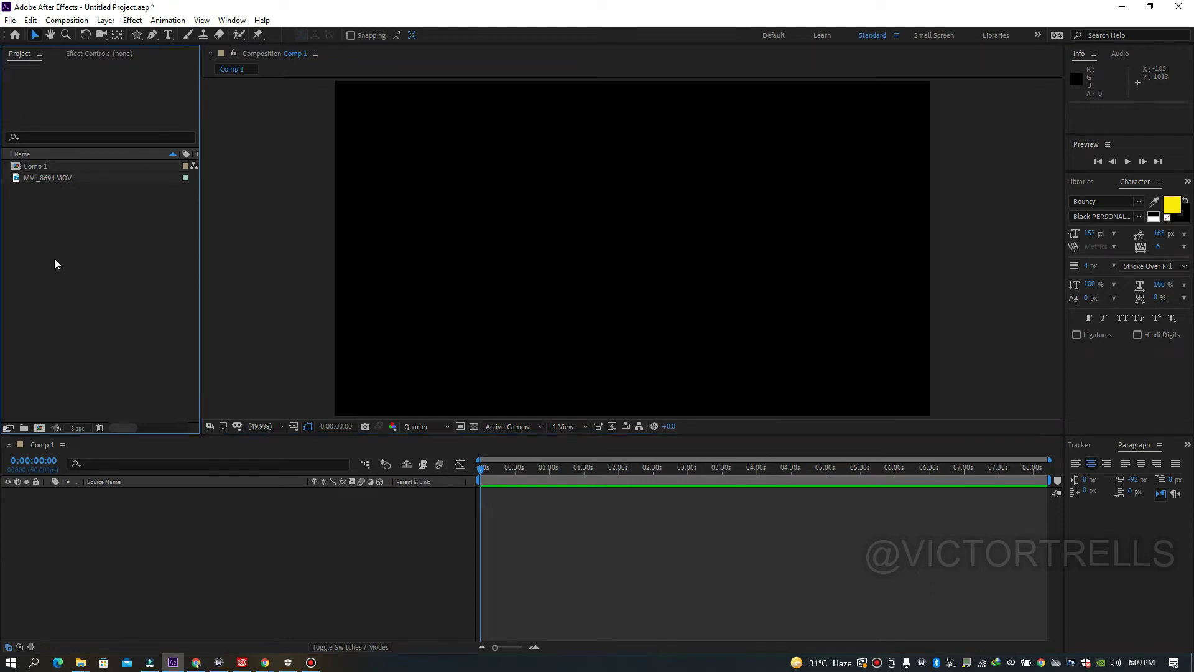
{"action": "left_click", "coordinate": [44, 167]}
{"action": "key", "text": "Delete"}
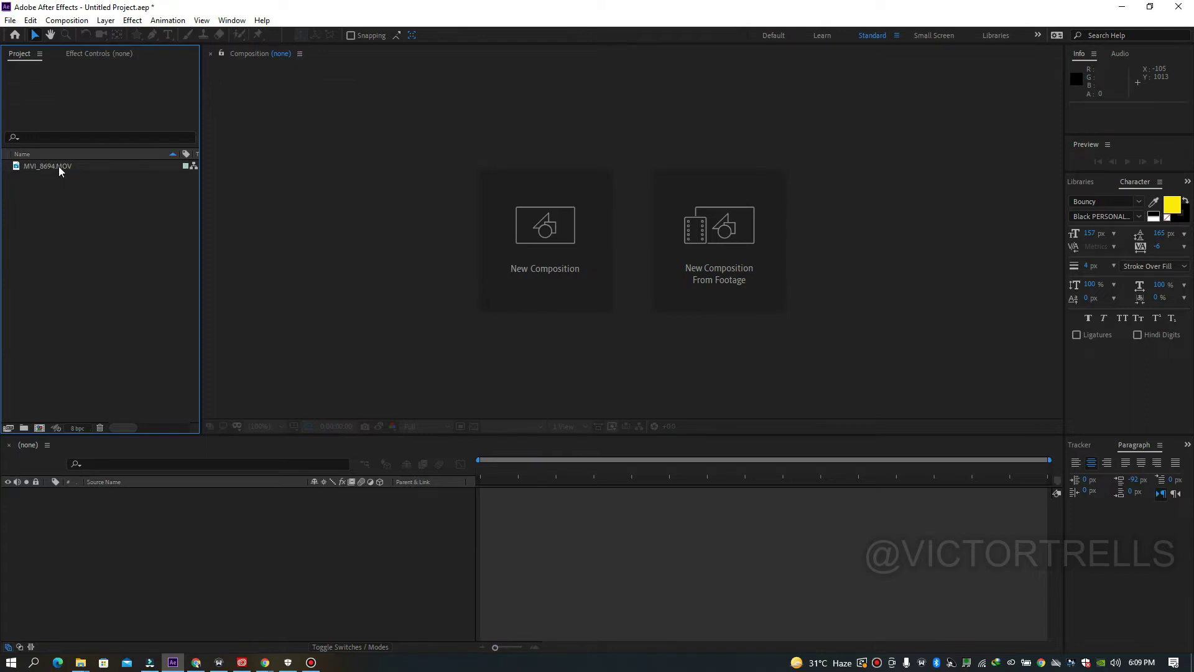
Create a composition that matches the footage by placing MVI_8694.MOV in the empty timeline, and select it in the project.
{"action": "left_click", "coordinate": [54, 166]}
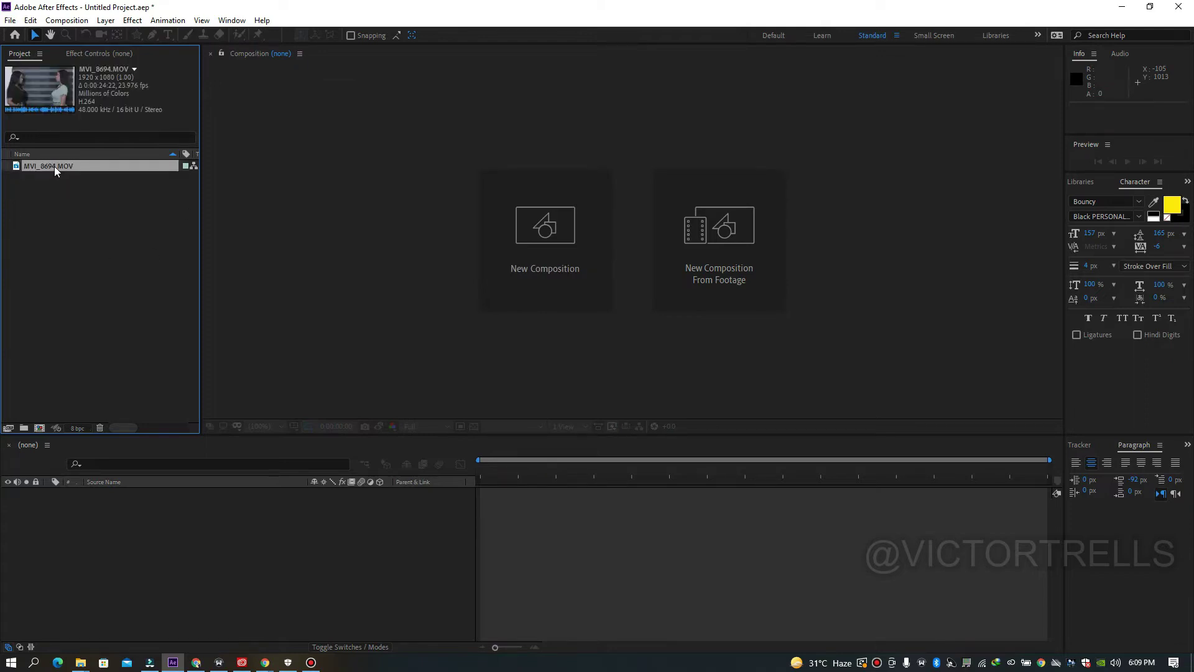
{"action": "left_click_drag", "start_coordinate": [54, 166], "coordinate": [118, 552]}
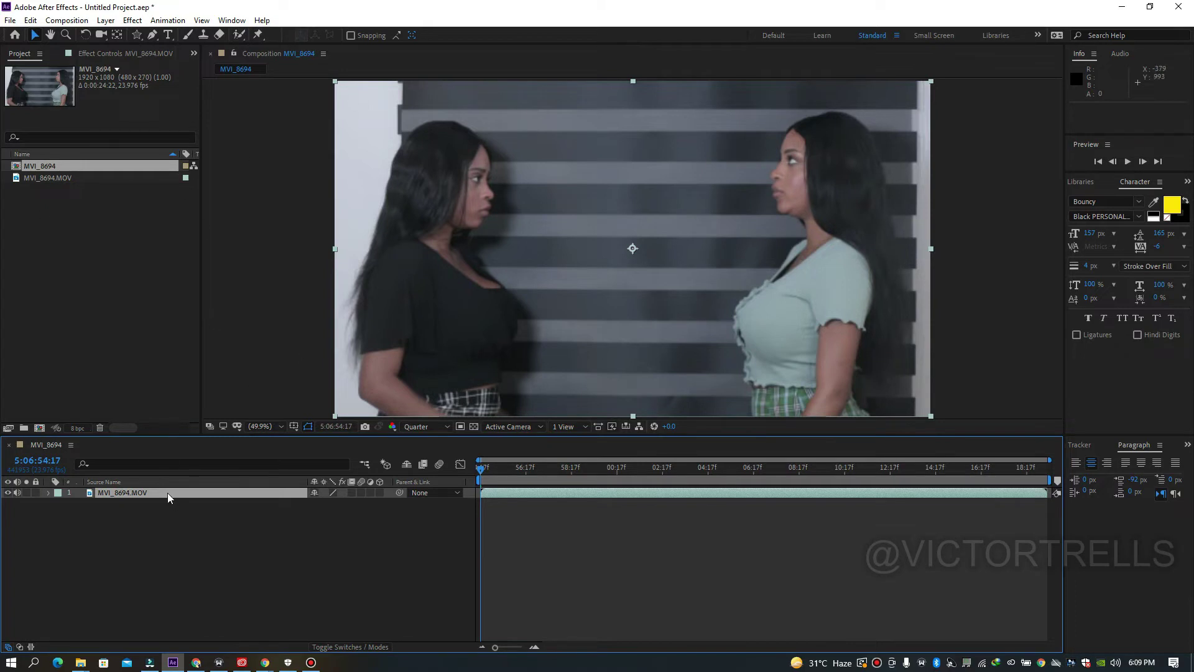
{"action": "left_click", "coordinate": [38, 166]}
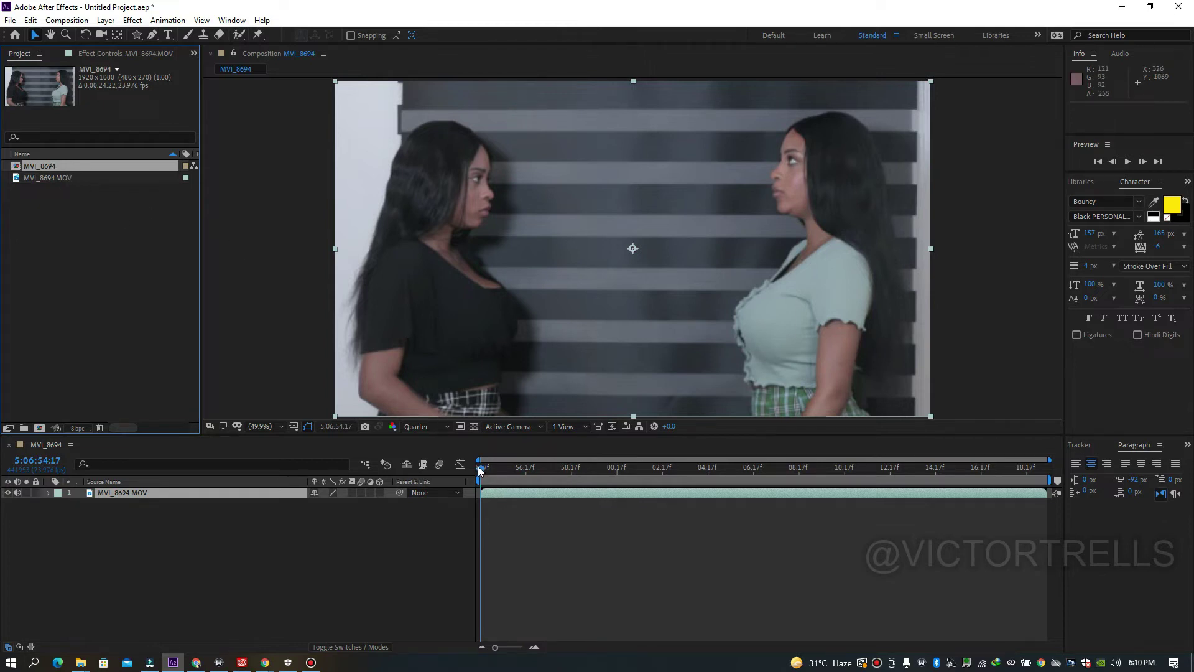
Scrub the MVI_8694 composition through to its end and return the playhead to 5:06:57:09.
{"action": "left_click_drag", "start_coordinate": [479, 471], "coordinate": [510, 480]}
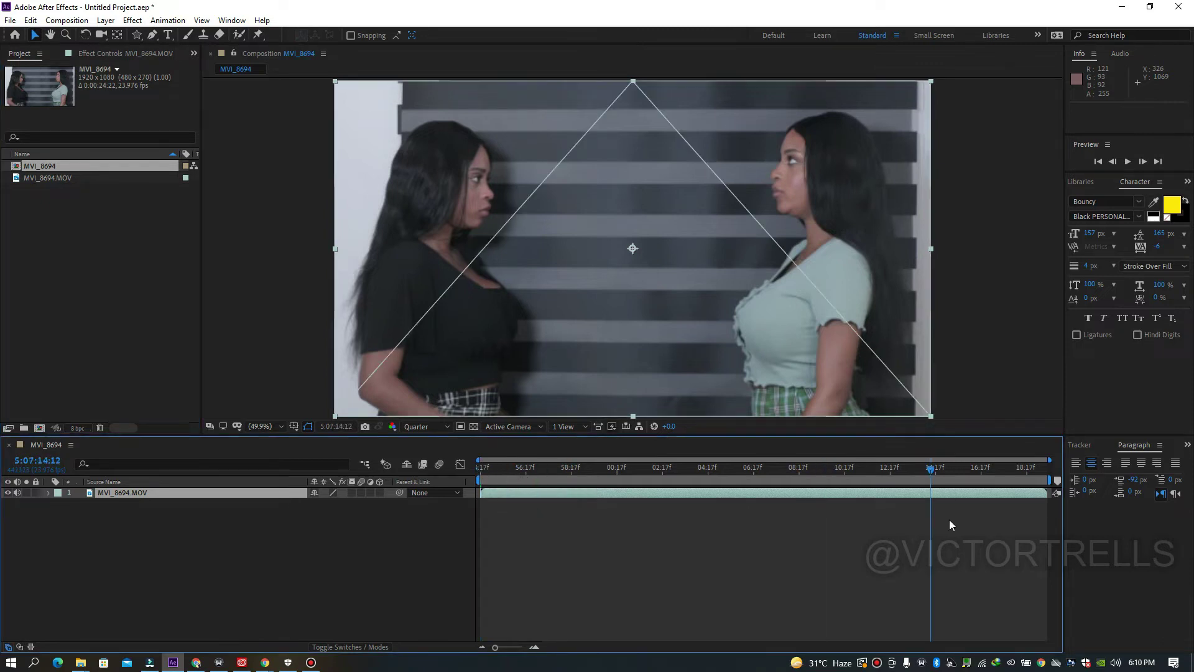
{"action": "left_click", "coordinate": [1027, 476]}
{"action": "left_click_drag", "start_coordinate": [1029, 475], "coordinate": [1047, 476]}
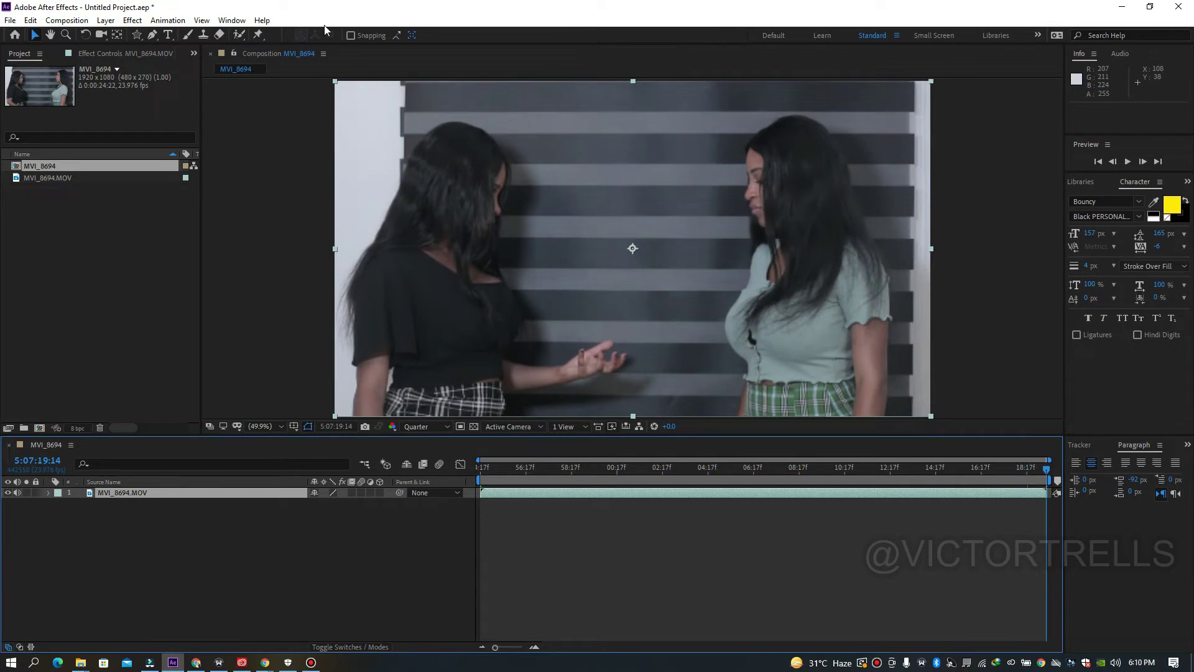
{"action": "left_click", "coordinate": [541, 472]}
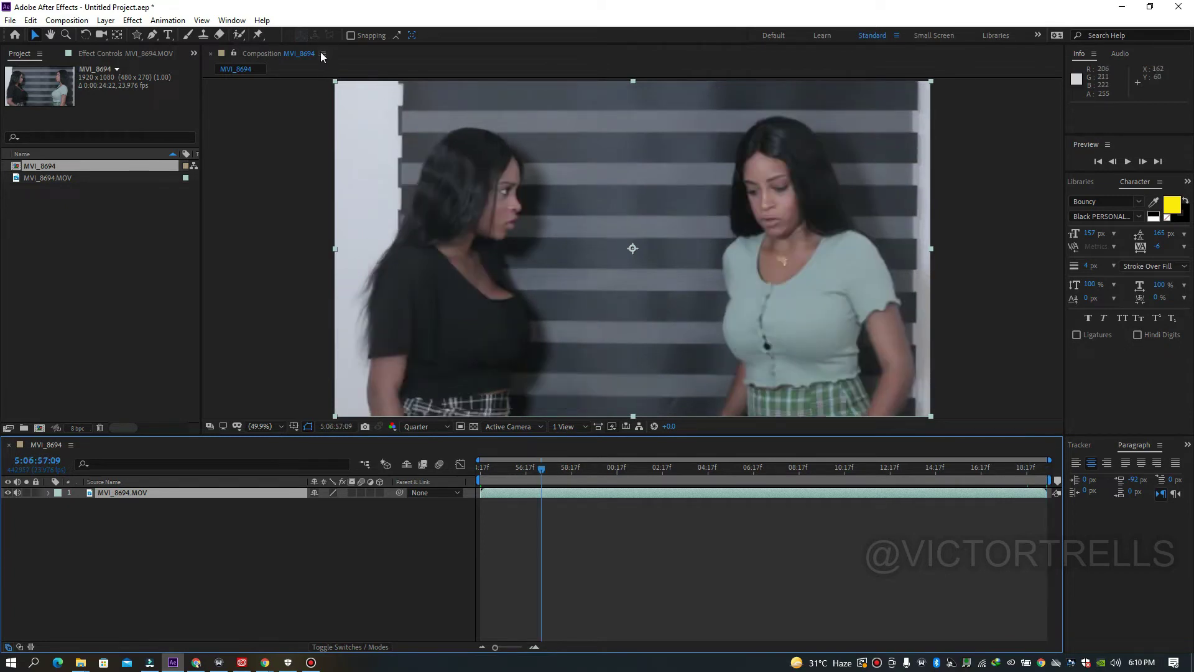
Review the size, frame rate and duration in the MVI_8694 composition's settings, opening them from two different places without changes.
{"action": "left_click", "coordinate": [324, 54]}
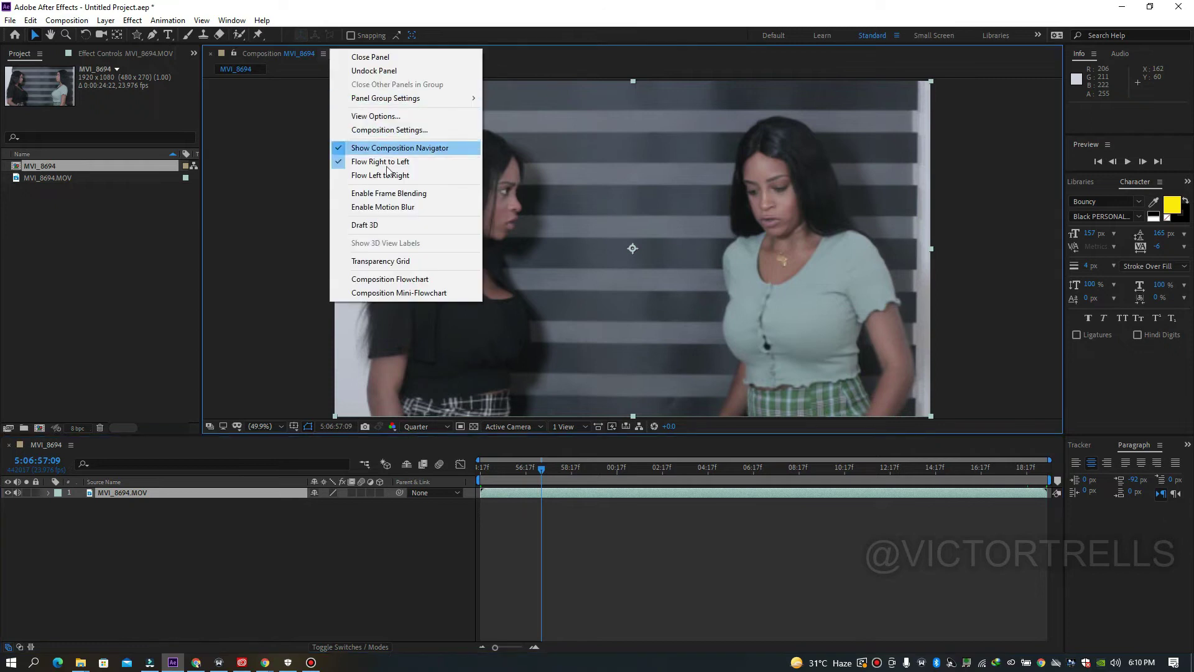
{"action": "left_click", "coordinate": [383, 132]}
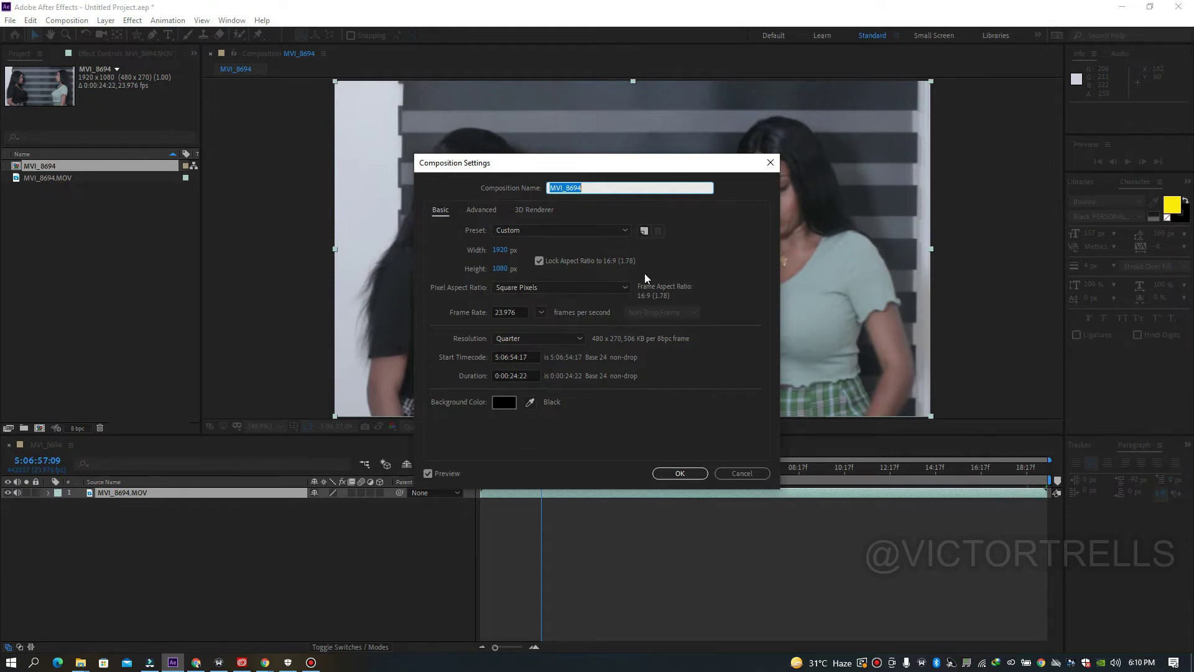
{"action": "left_click", "coordinate": [766, 170]}
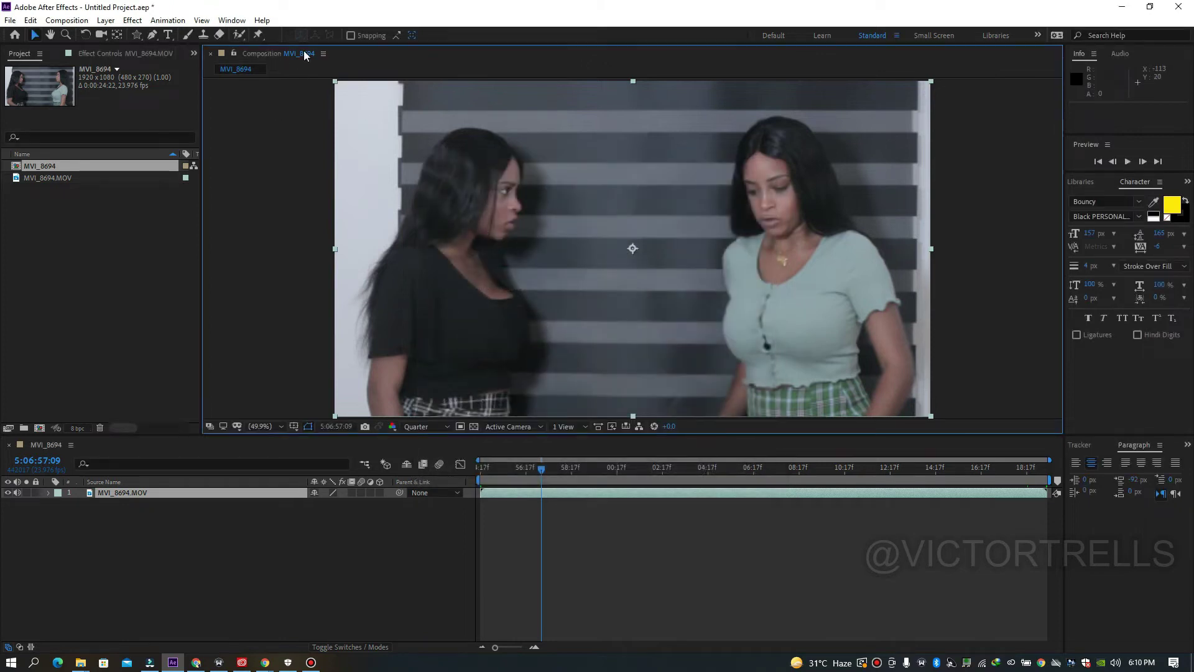
{"action": "left_click", "coordinate": [67, 19]}
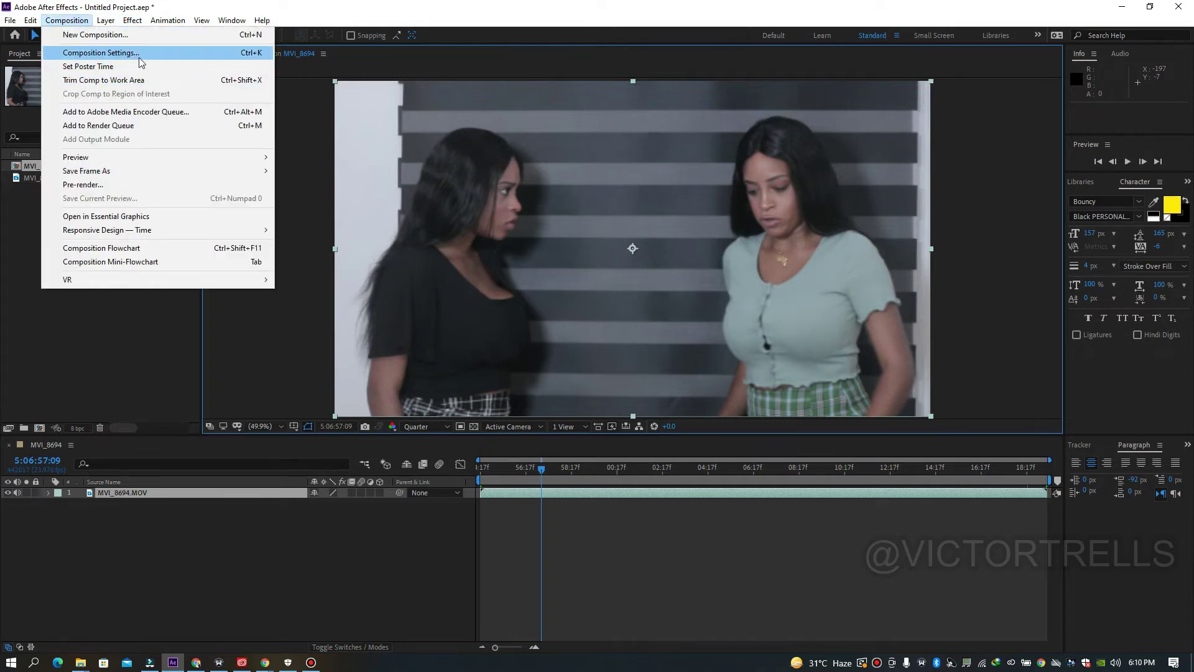
{"action": "left_click", "coordinate": [170, 55]}
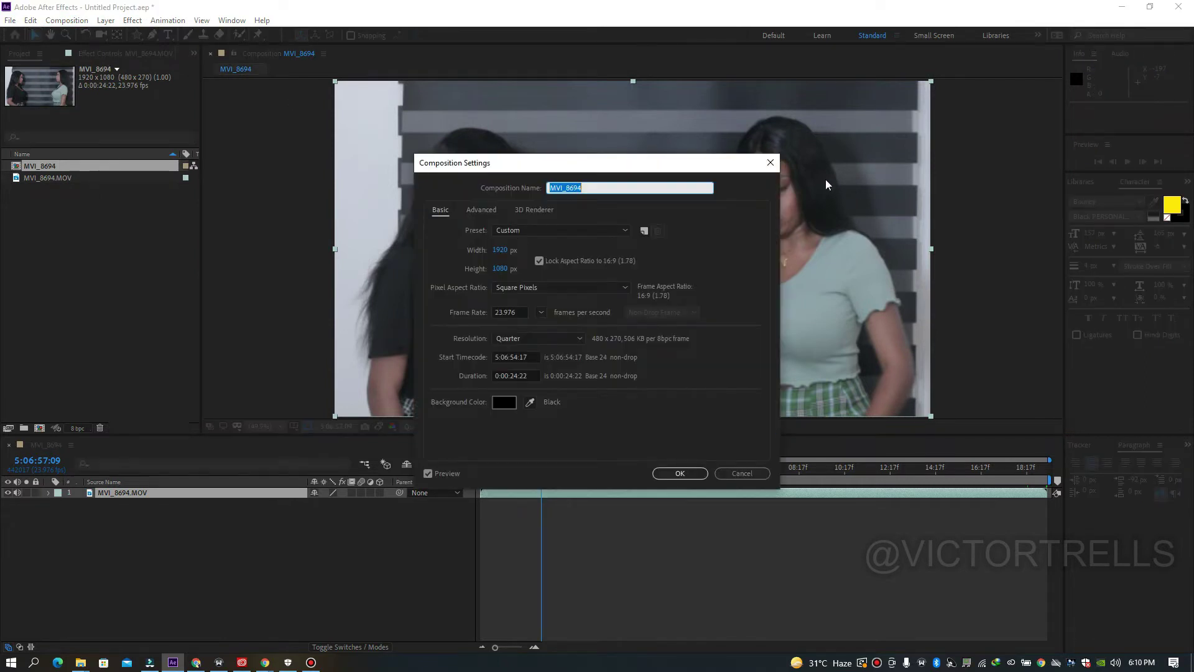
{"action": "left_click", "coordinate": [771, 162]}
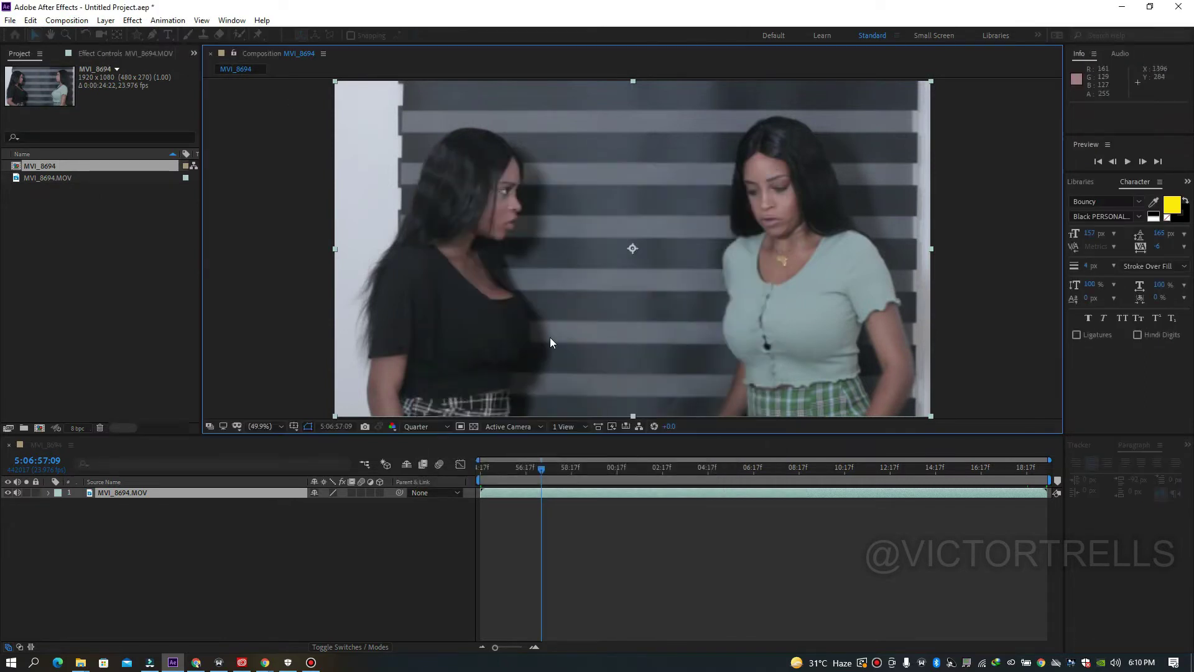
Move the playhead to 5:07:03:10 and set the viewer magnification to 33.3%.
{"action": "left_click_drag", "start_coordinate": [542, 470], "coordinate": [679, 507]}
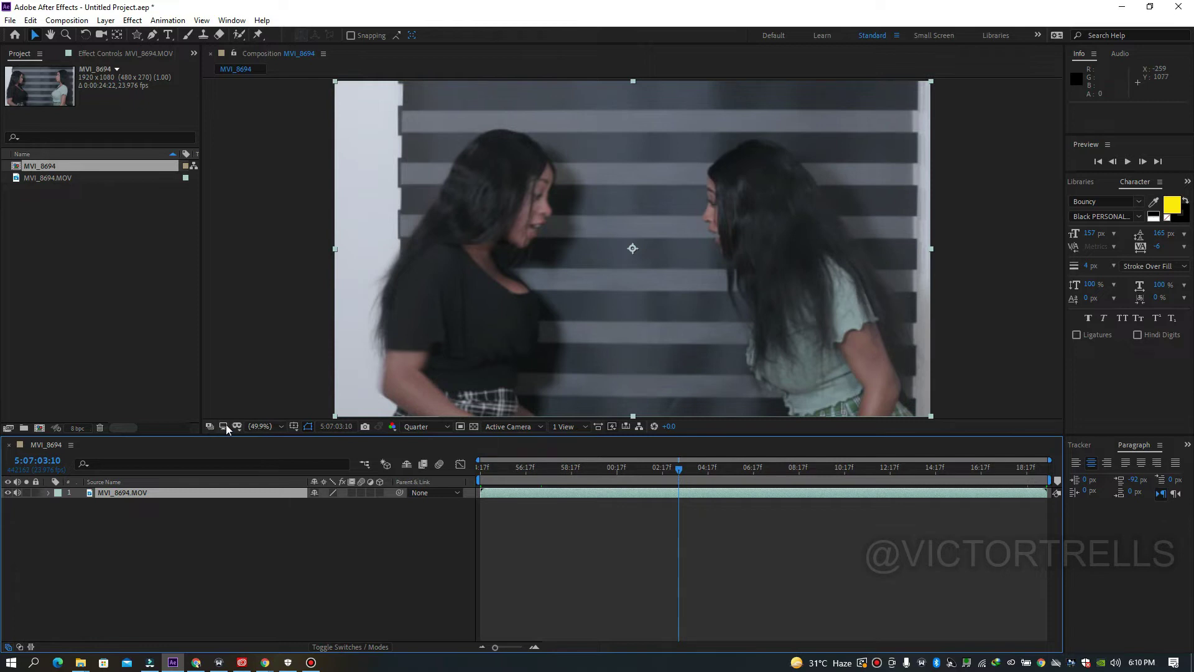
{"action": "left_click", "coordinate": [268, 426]}
{"action": "left_click", "coordinate": [267, 303]}
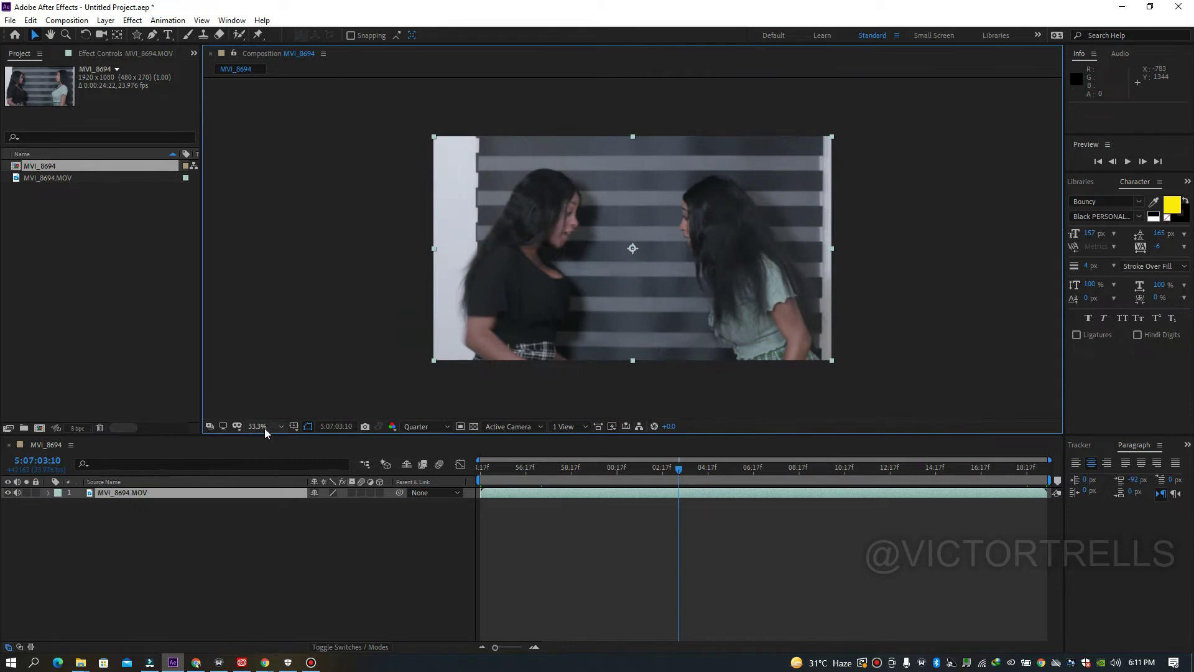
Step the viewer magnification down through 3.1% to 1.5%, and restore it to Fit up to 100%.
{"action": "left_click", "coordinate": [265, 427]}
{"action": "left_click", "coordinate": [264, 283]}
{"action": "left_click", "coordinate": [273, 424]}
{"action": "left_click", "coordinate": [279, 243]}
{"action": "left_click", "coordinate": [271, 426]}
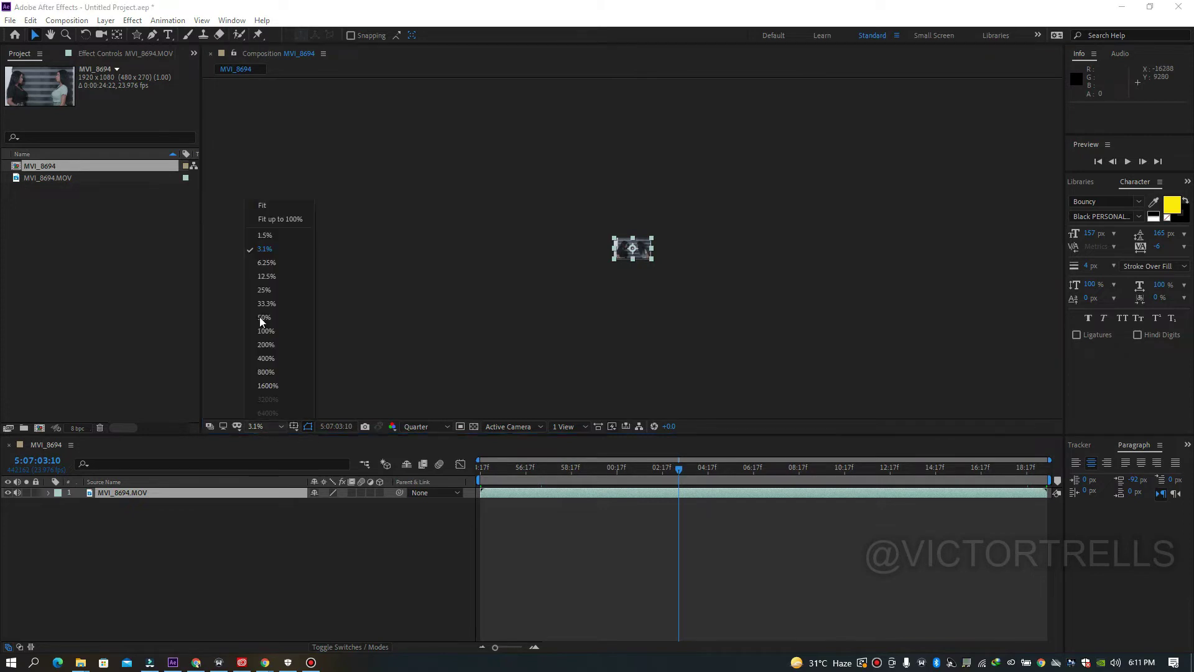
{"action": "left_click", "coordinate": [274, 236]}
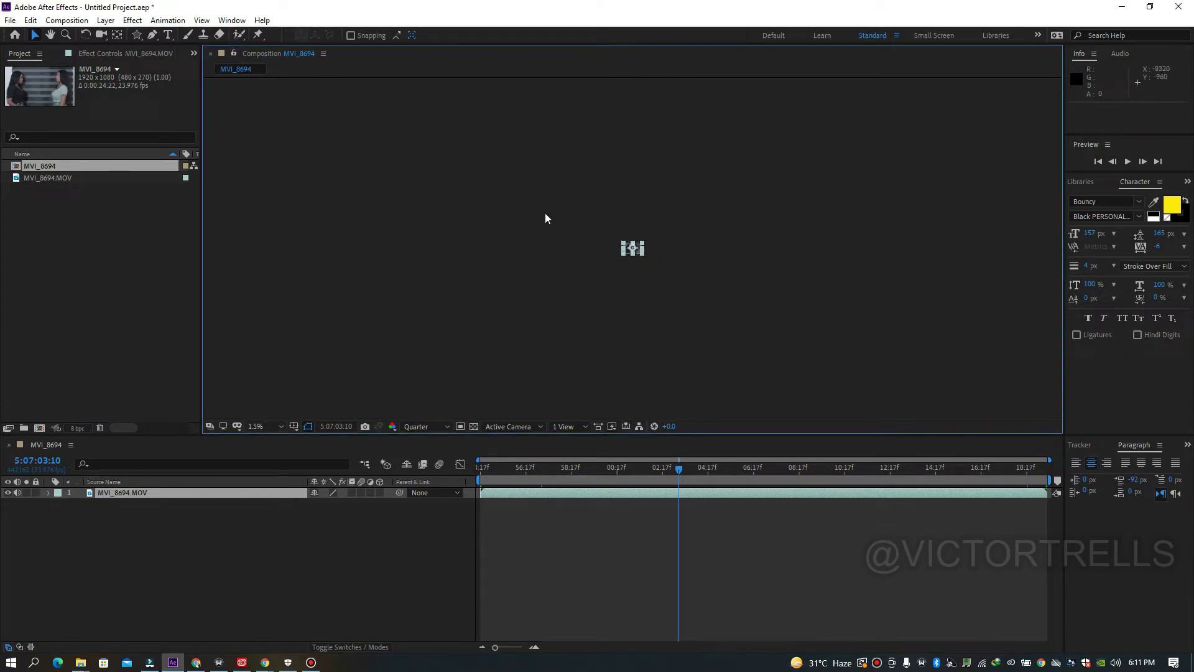
{"action": "left_click", "coordinate": [272, 426]}
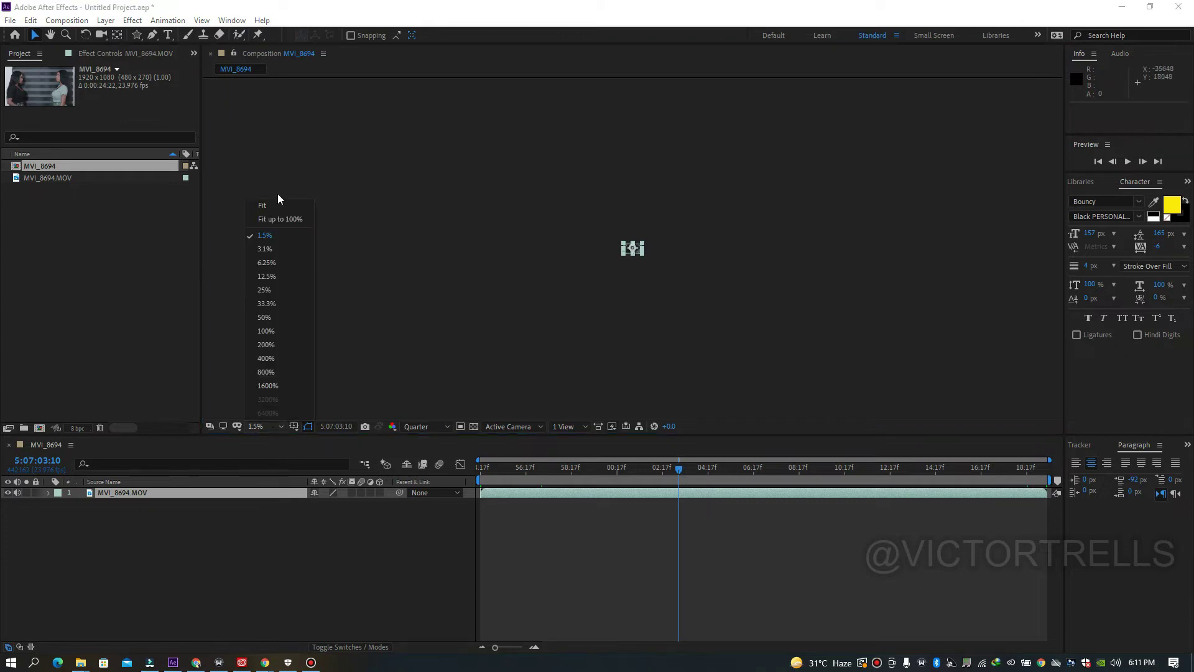
{"action": "left_click", "coordinate": [274, 219]}
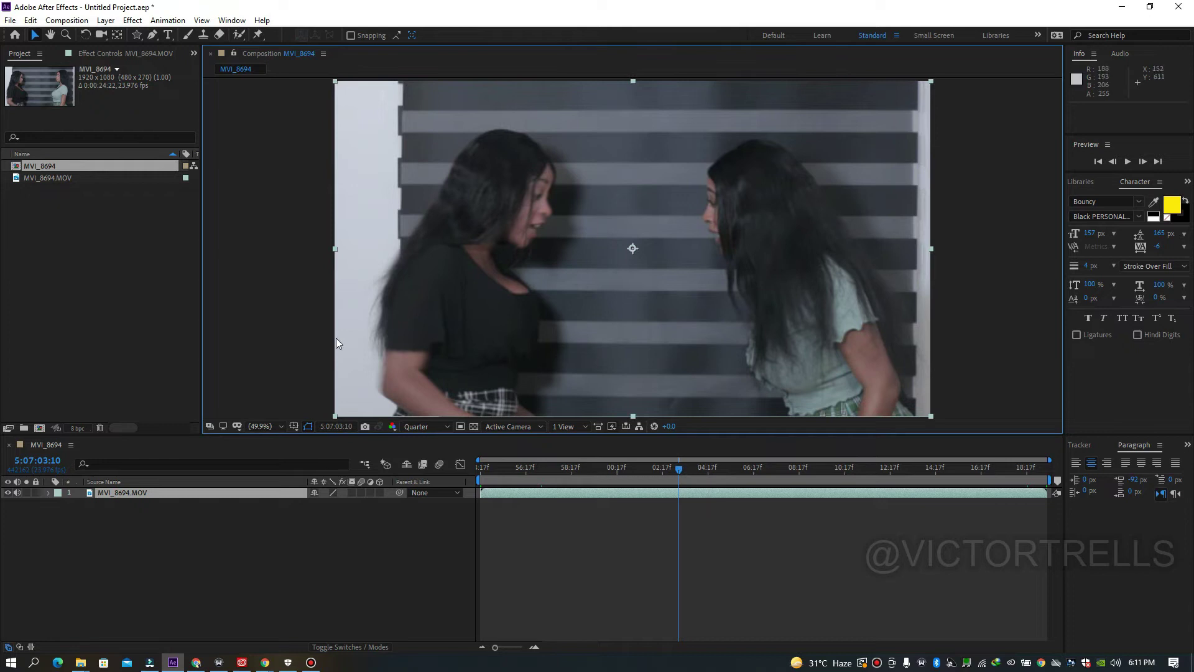
Magnify the viewer to 1600% and pan with the Hand tool to the face of the woman in black.
{"action": "left_click", "coordinate": [255, 424]}
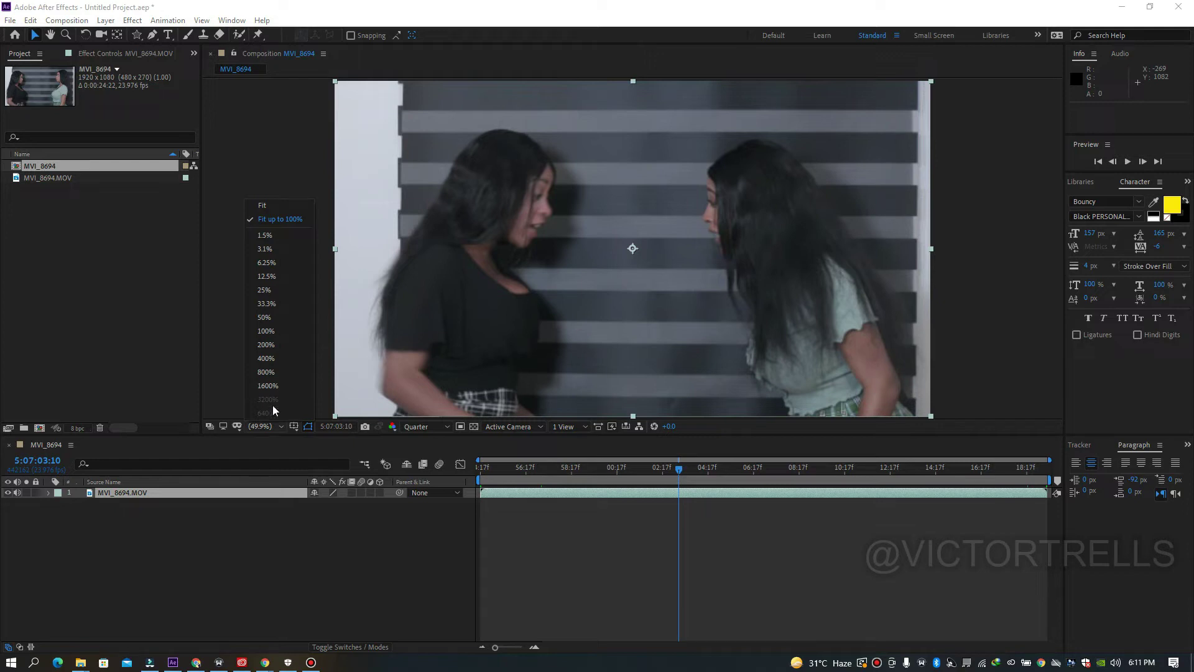
{"action": "left_click", "coordinate": [267, 386]}
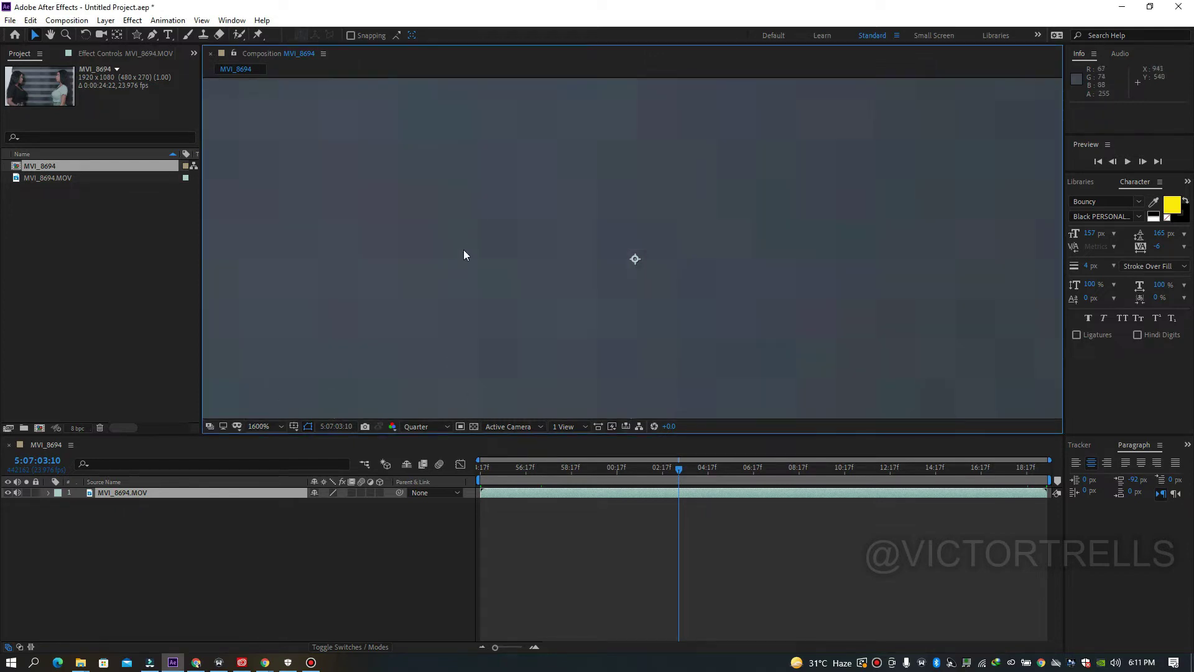
{"action": "key", "text": "space"}
{"action": "left_click_drag", "start_coordinate": [400, 186], "coordinate": [464, 216]}
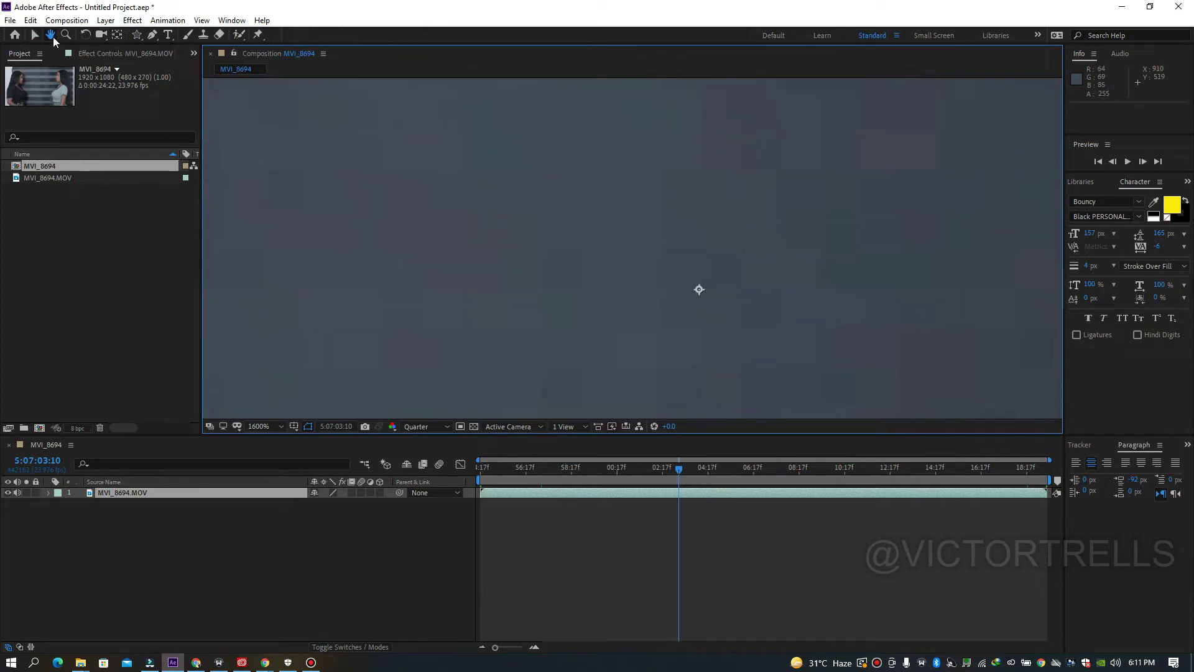
{"action": "left_click_drag", "start_coordinate": [770, 402], "coordinate": [408, 152]}
{"action": "left_click_drag", "start_coordinate": [682, 237], "coordinate": [869, 315]}
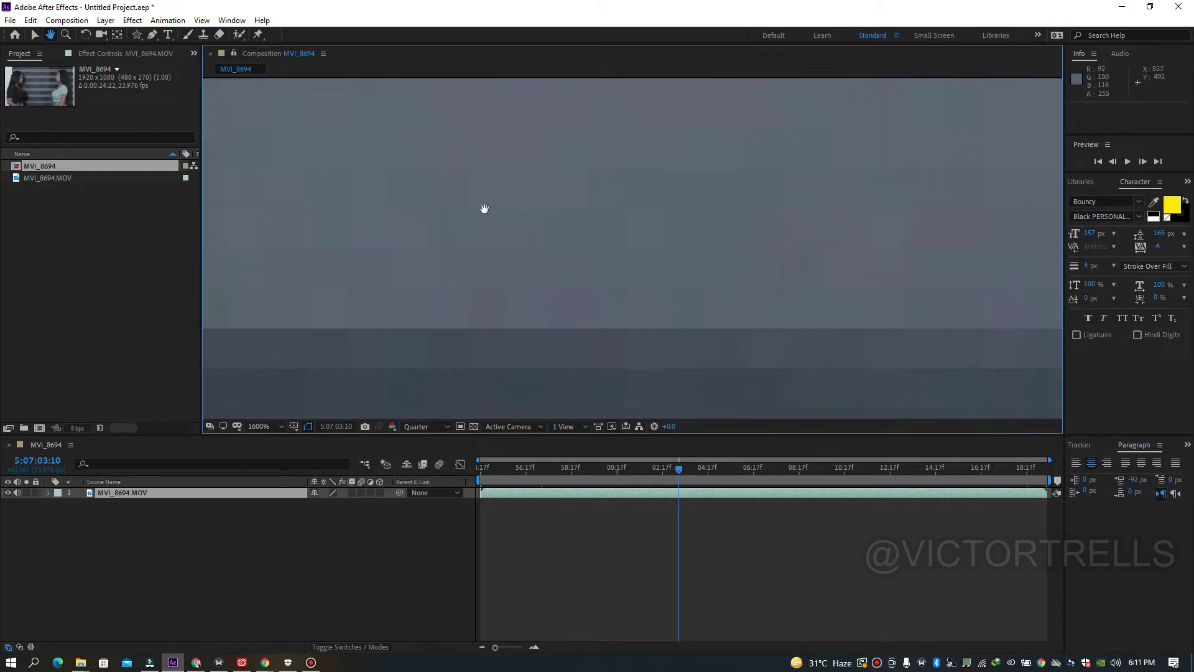
{"action": "left_click_drag", "start_coordinate": [485, 208], "coordinate": [973, 205]}
{"action": "left_click_drag", "start_coordinate": [911, 277], "coordinate": [983, 274]}
{"action": "left_click_drag", "start_coordinate": [509, 149], "coordinate": [782, 364]}
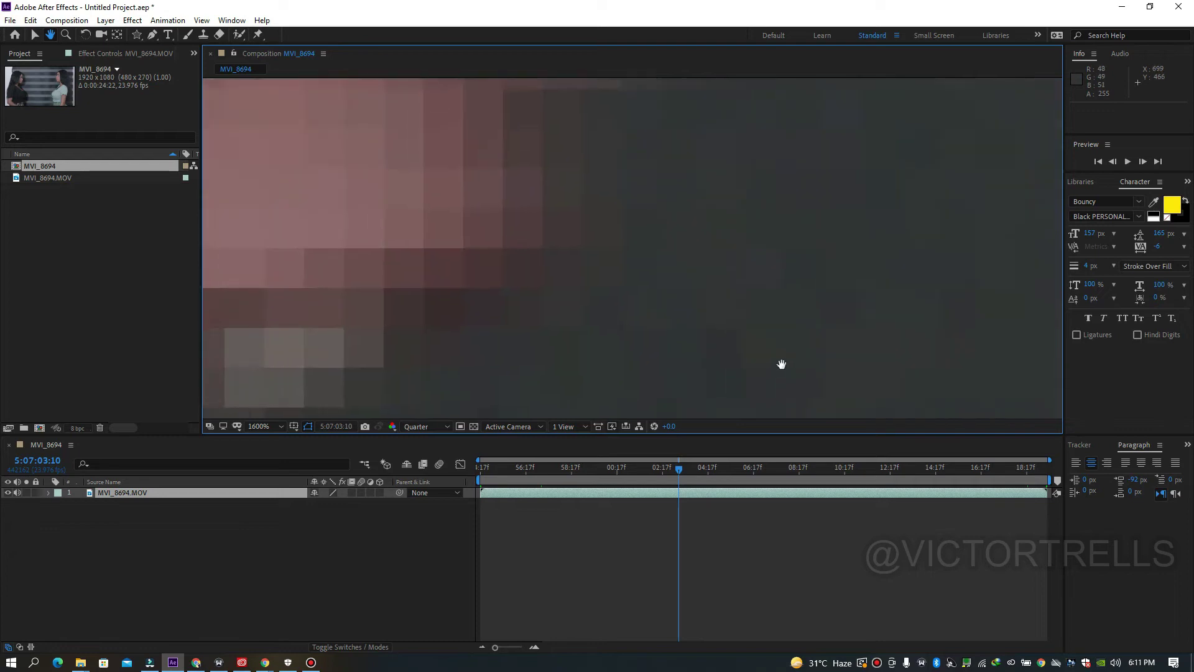
{"action": "left_click_drag", "start_coordinate": [429, 163], "coordinate": [645, 261]}
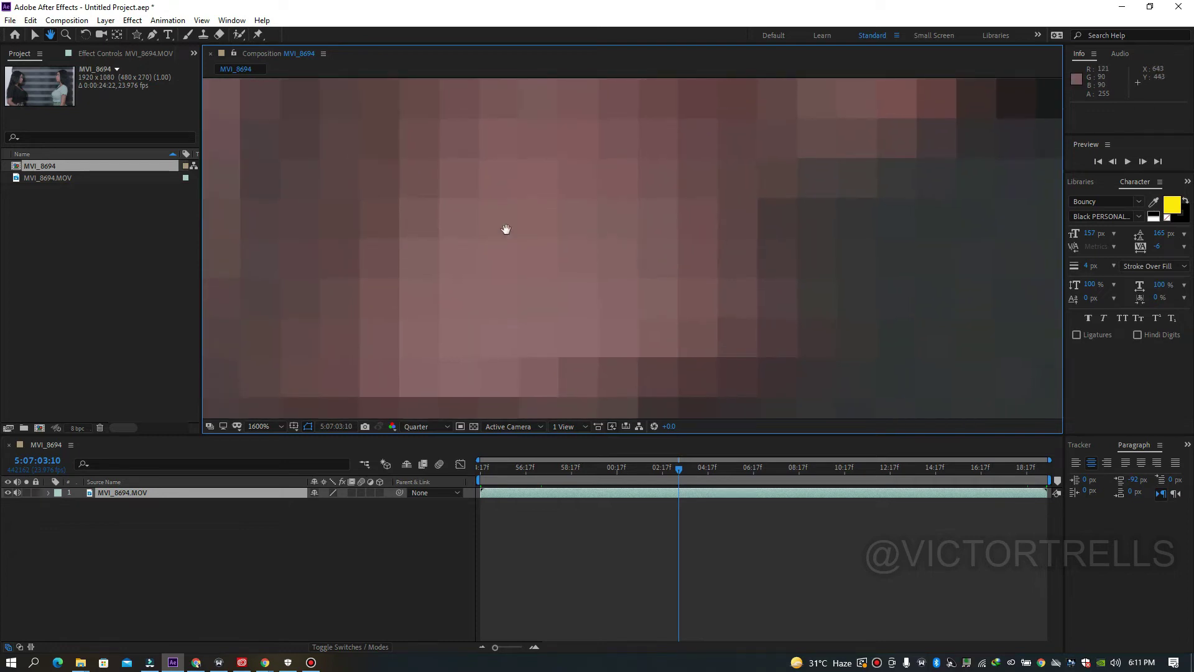
Reduce the viewer magnification through 800% to 400% and bring the woman's eye and nose into view.
{"action": "left_click", "coordinate": [266, 425]}
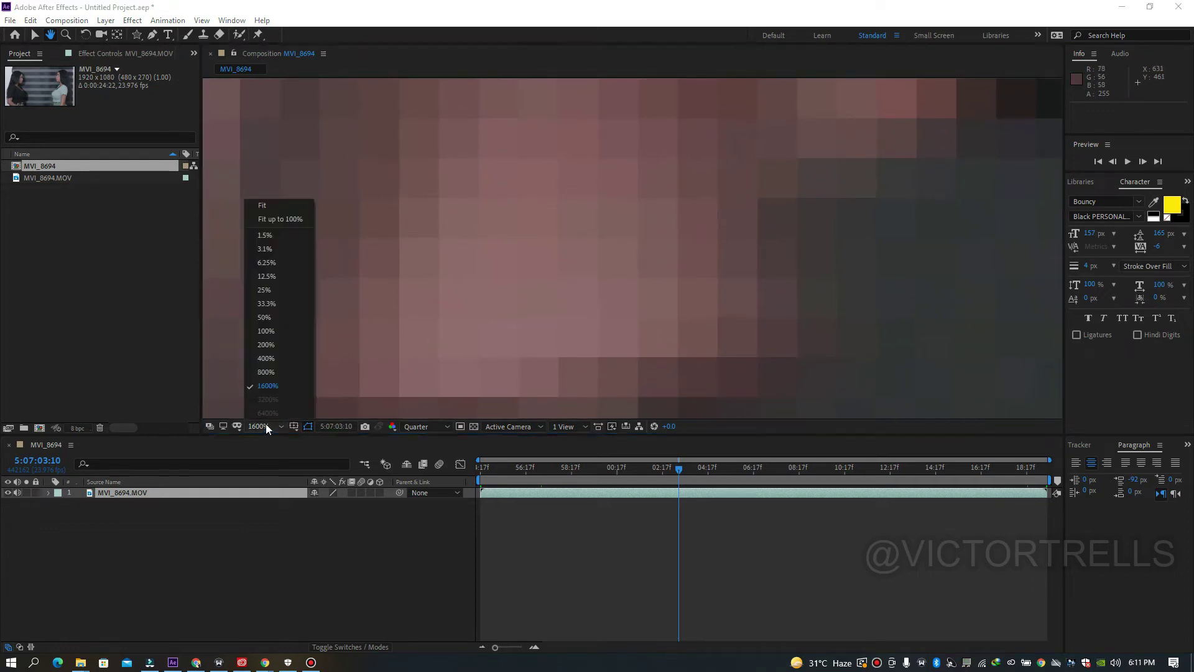
{"action": "left_click", "coordinate": [259, 372]}
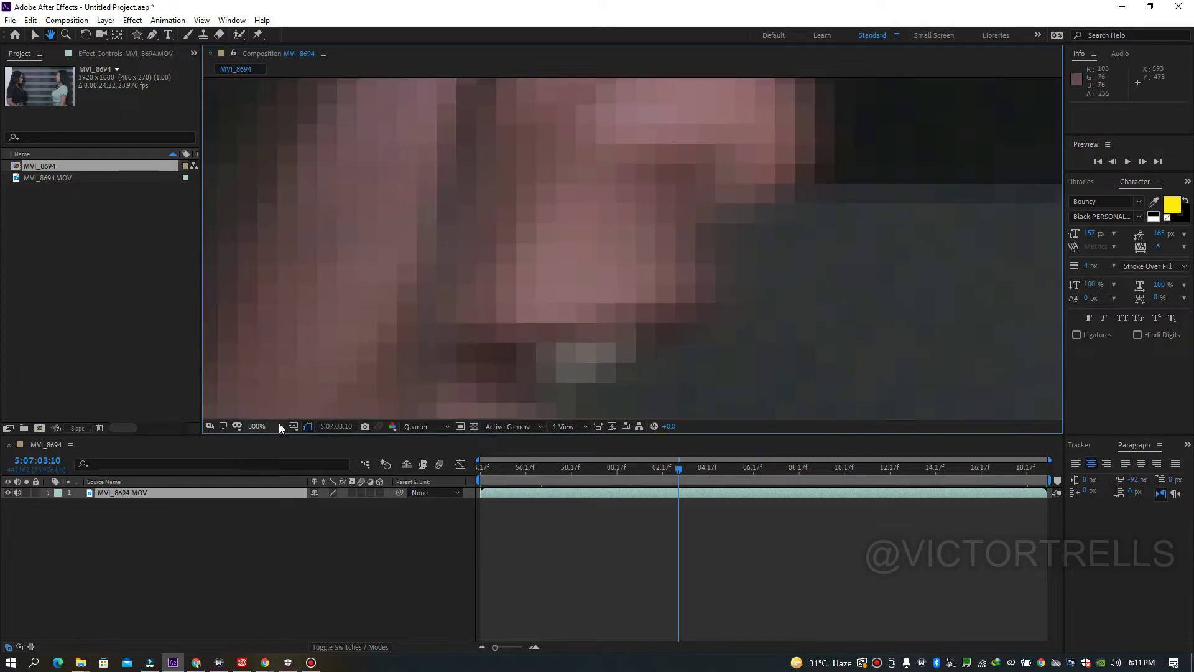
{"action": "left_click", "coordinate": [279, 424]}
{"action": "left_click", "coordinate": [271, 353]}
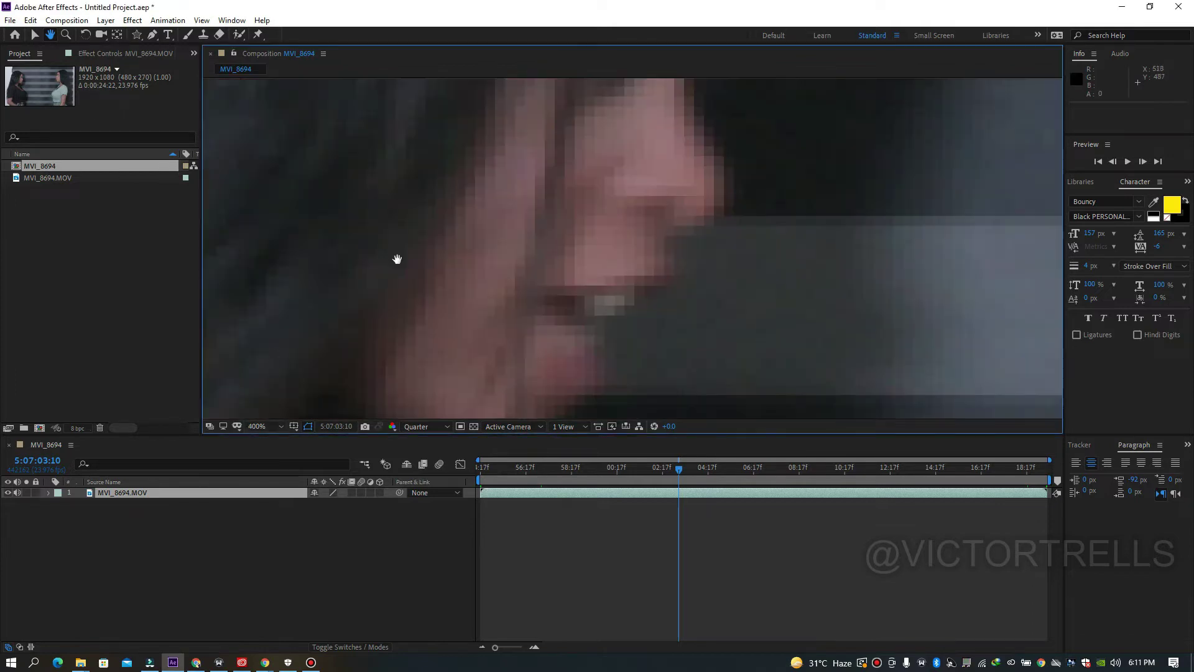
{"action": "left_click_drag", "start_coordinate": [533, 195], "coordinate": [495, 349]}
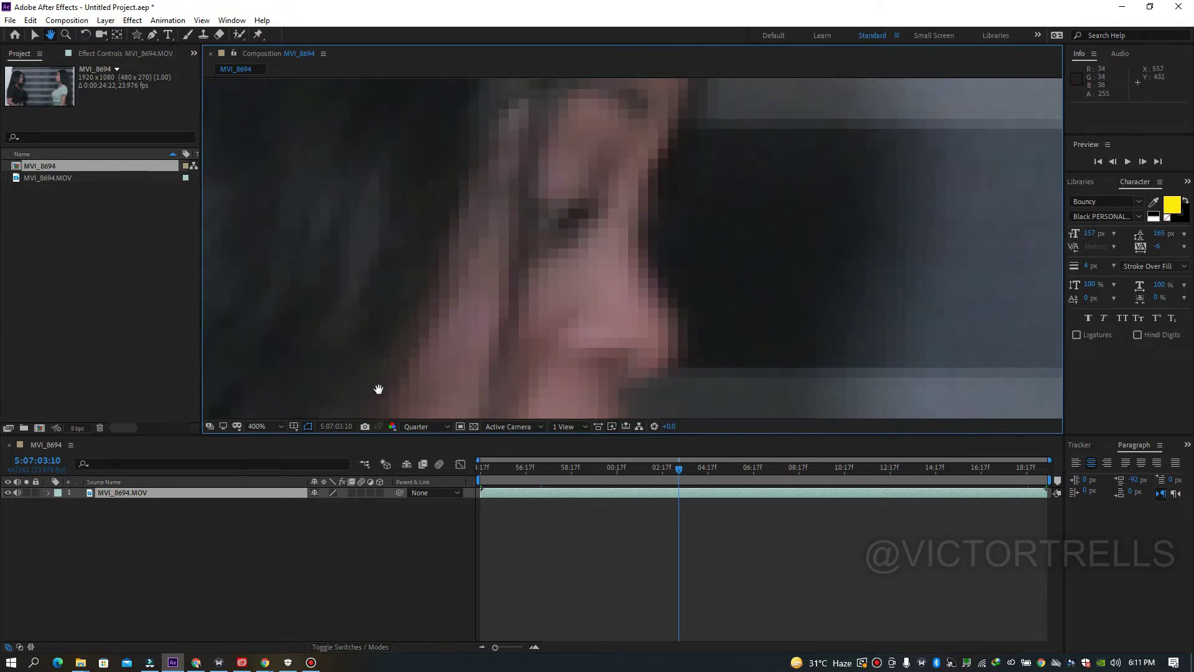
Raise the viewer resolution in stages to Third, Half and Full to compare the image sharpness.
{"action": "left_click", "coordinate": [433, 429]}
{"action": "left_click", "coordinate": [424, 484]}
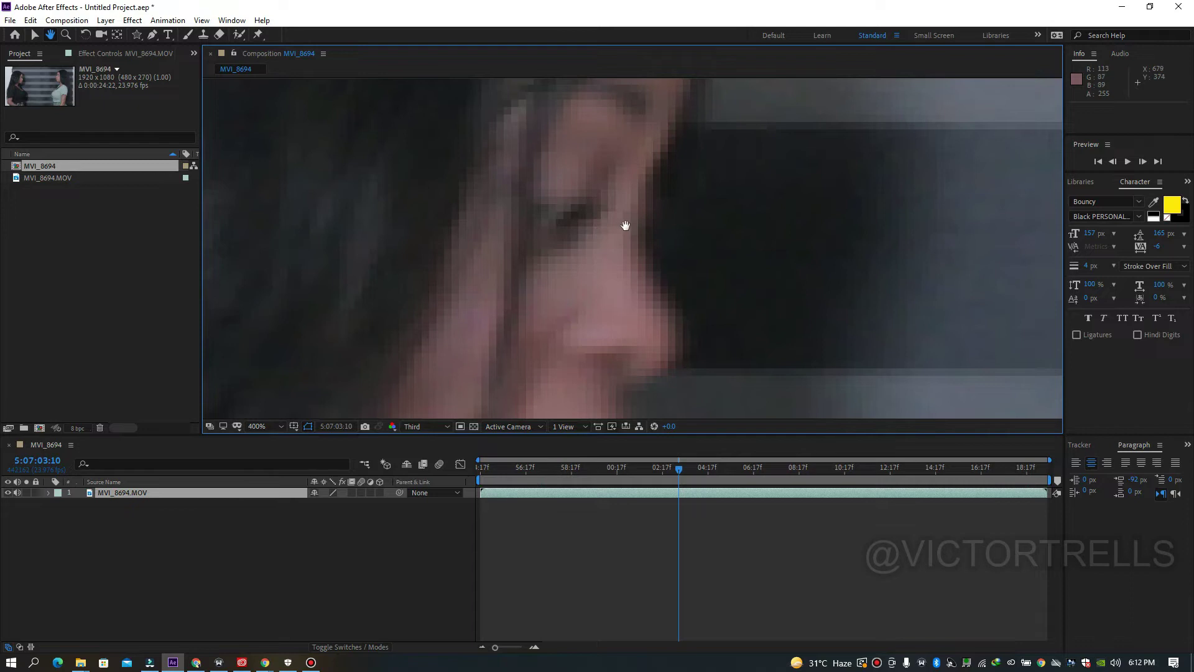
{"action": "left_click", "coordinate": [428, 427]}
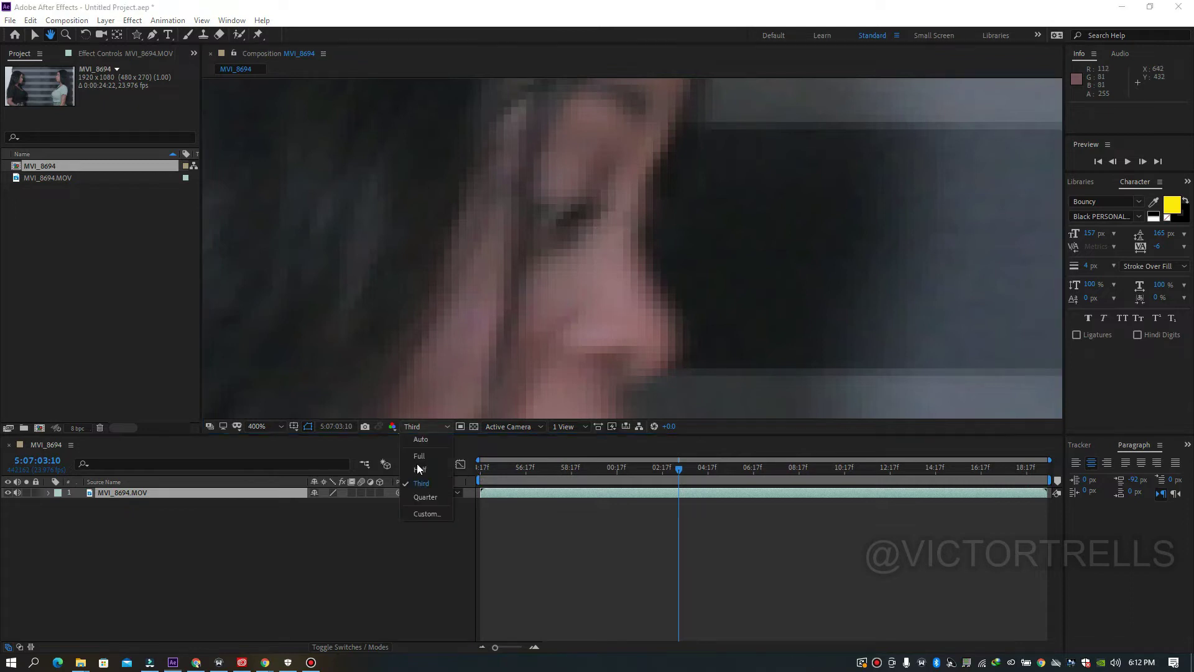
{"action": "left_click", "coordinate": [415, 470]}
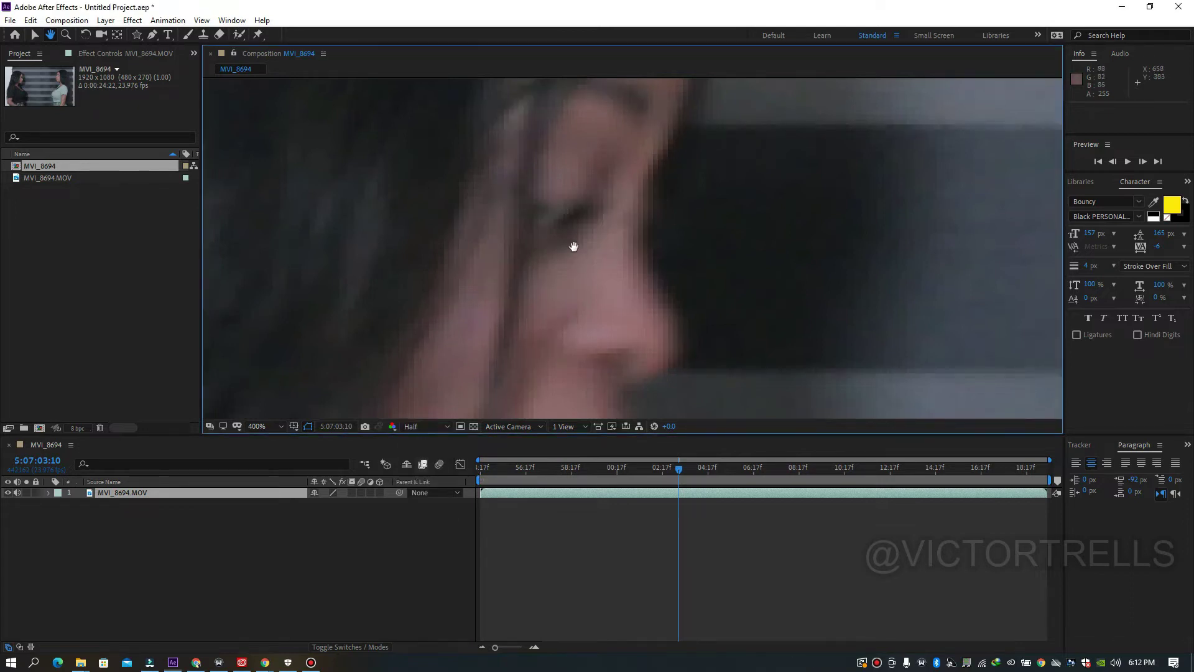
{"action": "left_click", "coordinate": [412, 431]}
{"action": "left_click", "coordinate": [411, 460]}
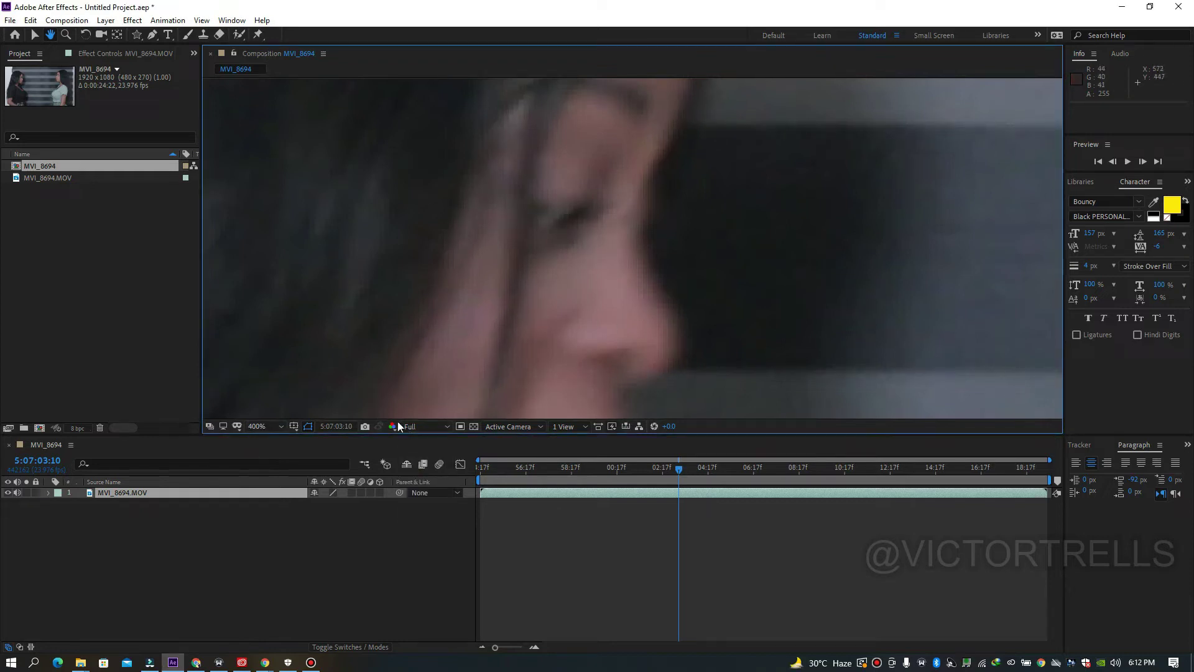
Switch the preview resolution between Full and Quarter to compare the detail, ending on Full.
{"action": "left_click", "coordinate": [437, 423]}
{"action": "left_click", "coordinate": [428, 502]}
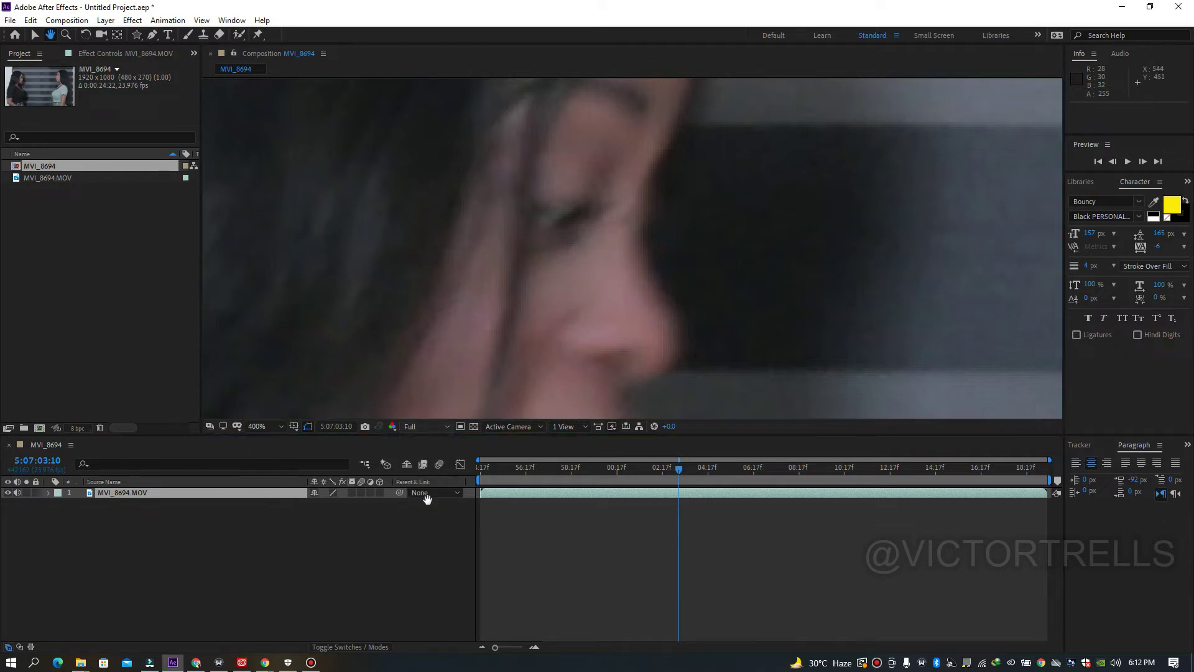
{"action": "left_click", "coordinate": [438, 429]}
{"action": "left_click", "coordinate": [430, 457]}
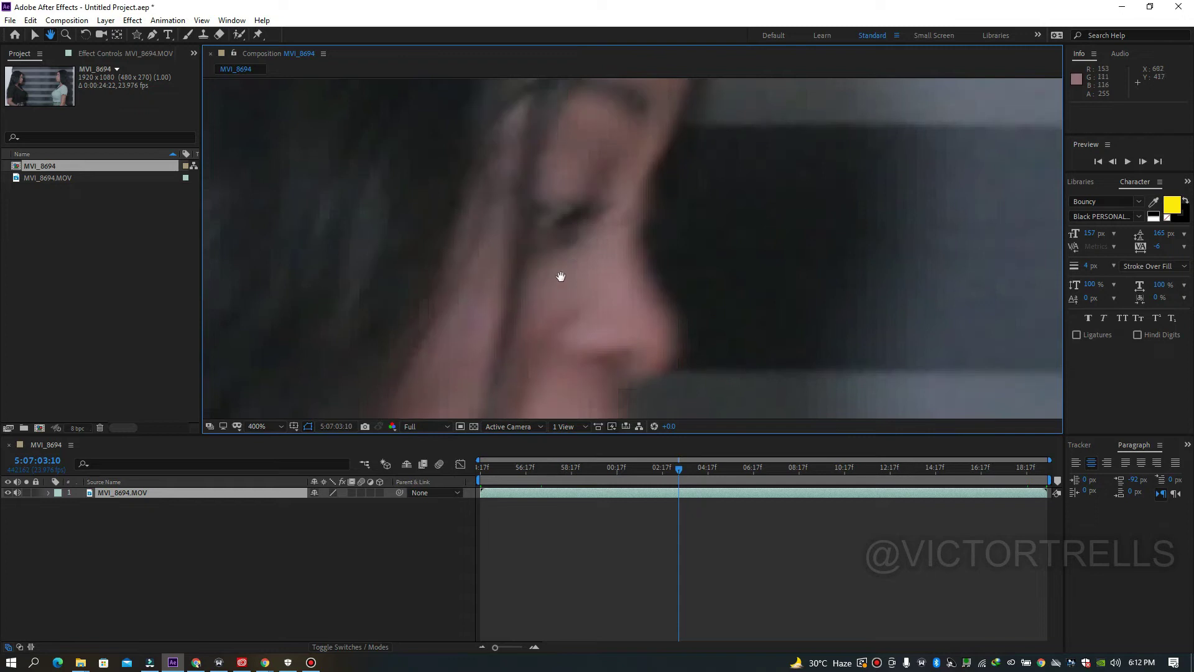
{"action": "left_click", "coordinate": [417, 433]}
{"action": "left_click", "coordinate": [427, 505]}
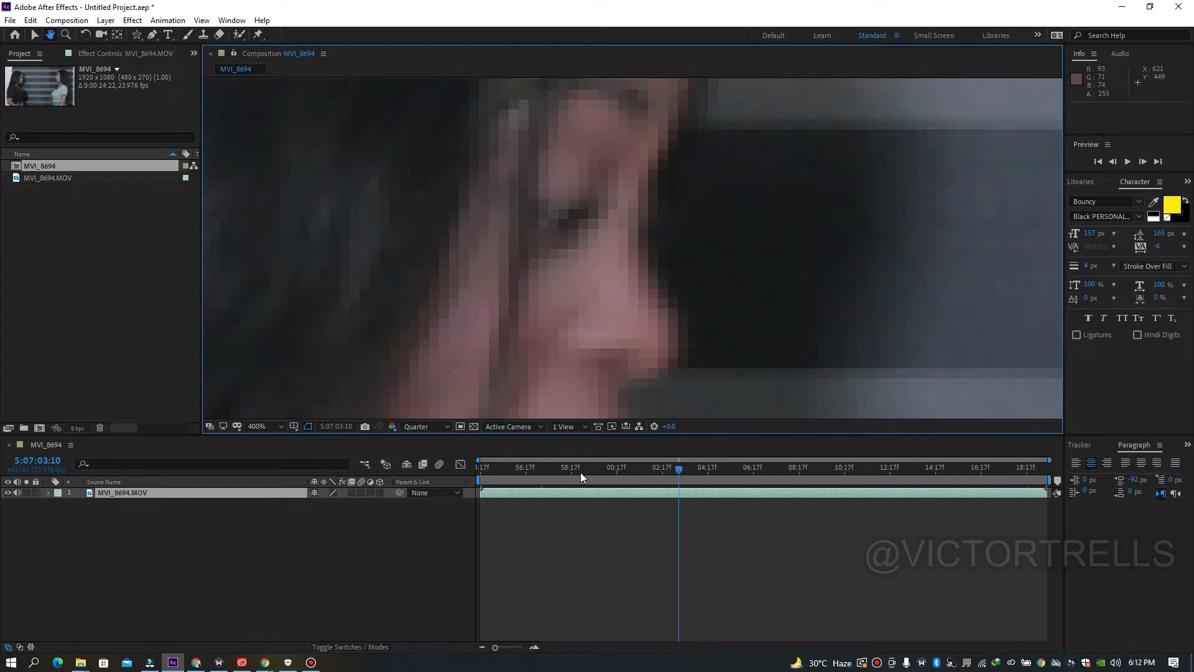
{"action": "left_click", "coordinate": [417, 425]}
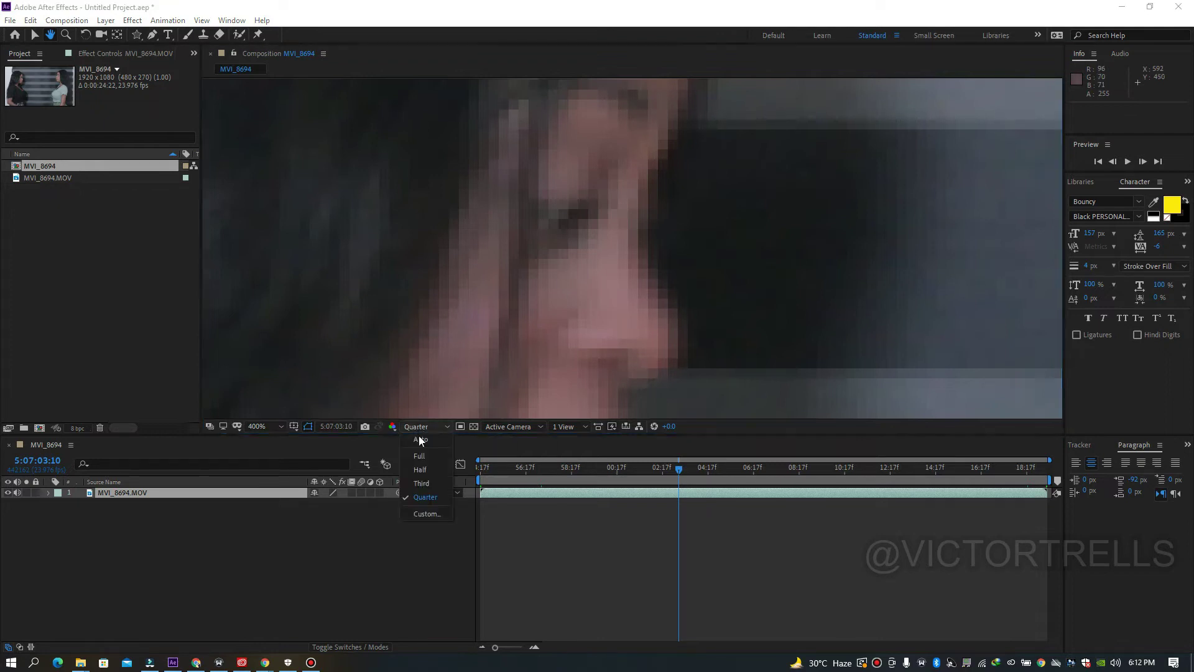
{"action": "left_click", "coordinate": [416, 456]}
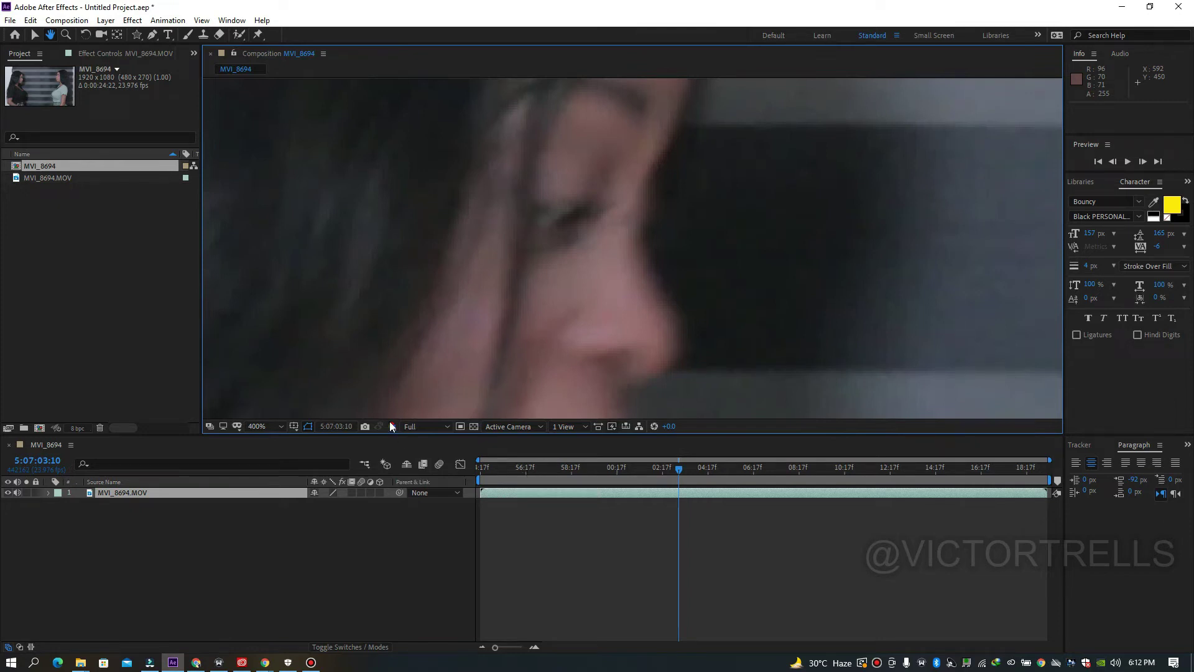
Set the viewer magnification to Fit up to 100% and its resolution to Quarter.
{"action": "left_click", "coordinate": [428, 424]}
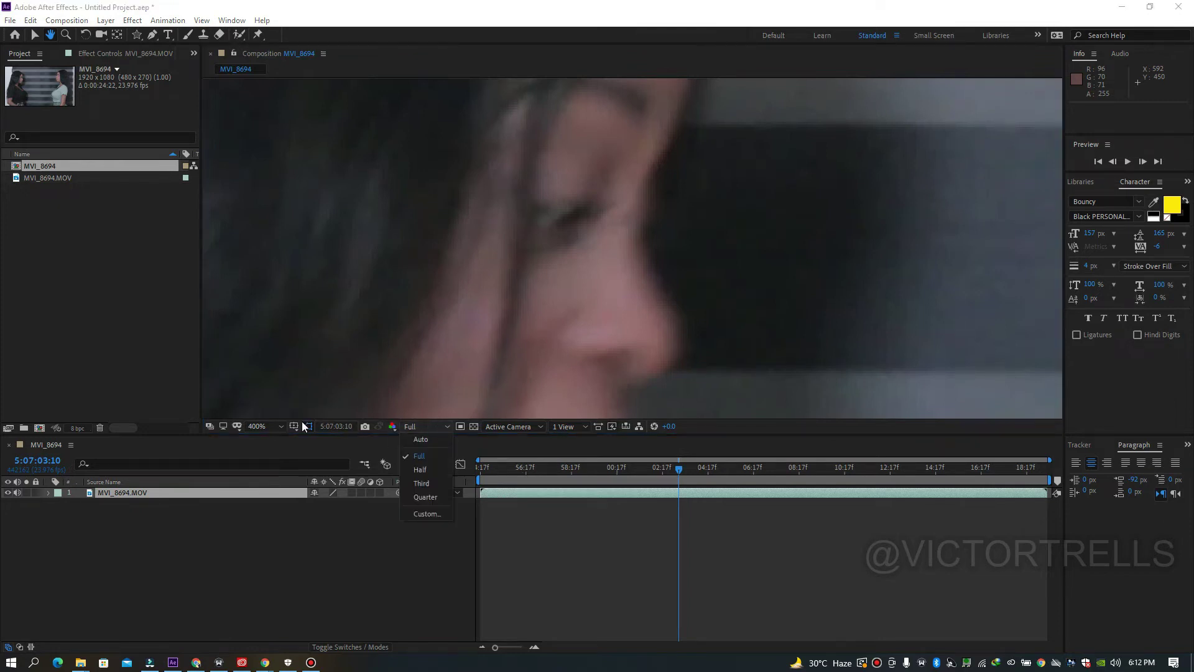
{"action": "left_click", "coordinate": [254, 427]}
{"action": "left_click", "coordinate": [267, 427]}
{"action": "left_click", "coordinate": [290, 221]}
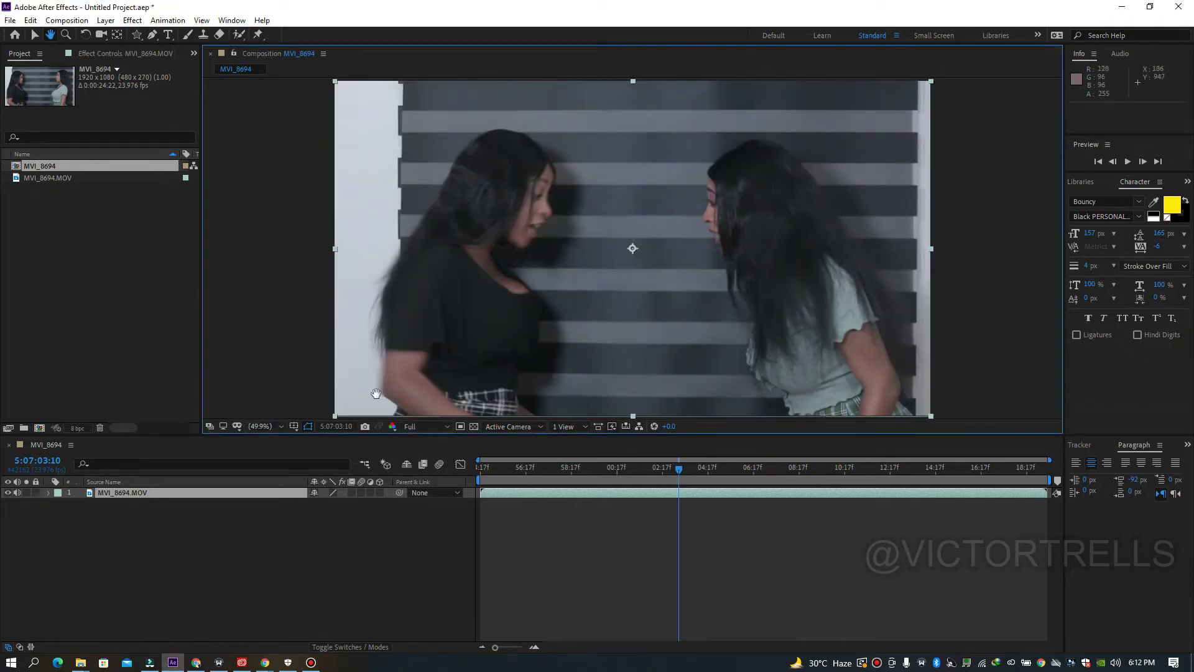
{"action": "left_click", "coordinate": [427, 426]}
{"action": "left_click", "coordinate": [433, 492]}
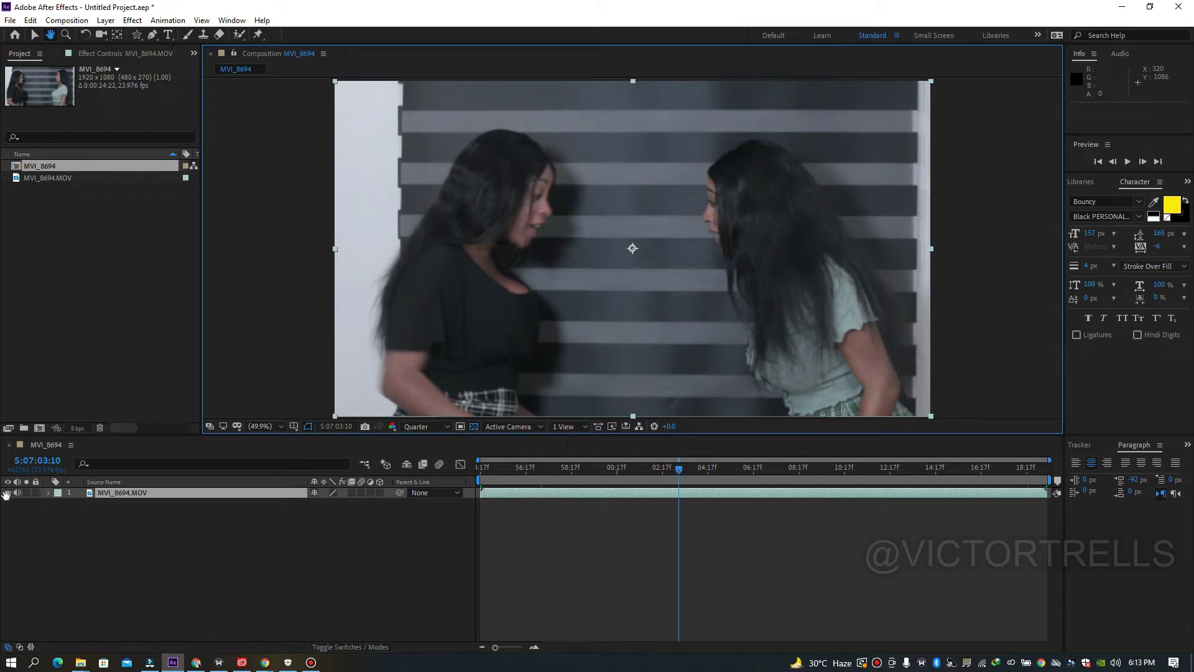
With the Selection tool active, hide MVI_8694.MOV, toggle the transparency grid, and finish with the grid off and the layer shown.
{"action": "key", "text": "v"}
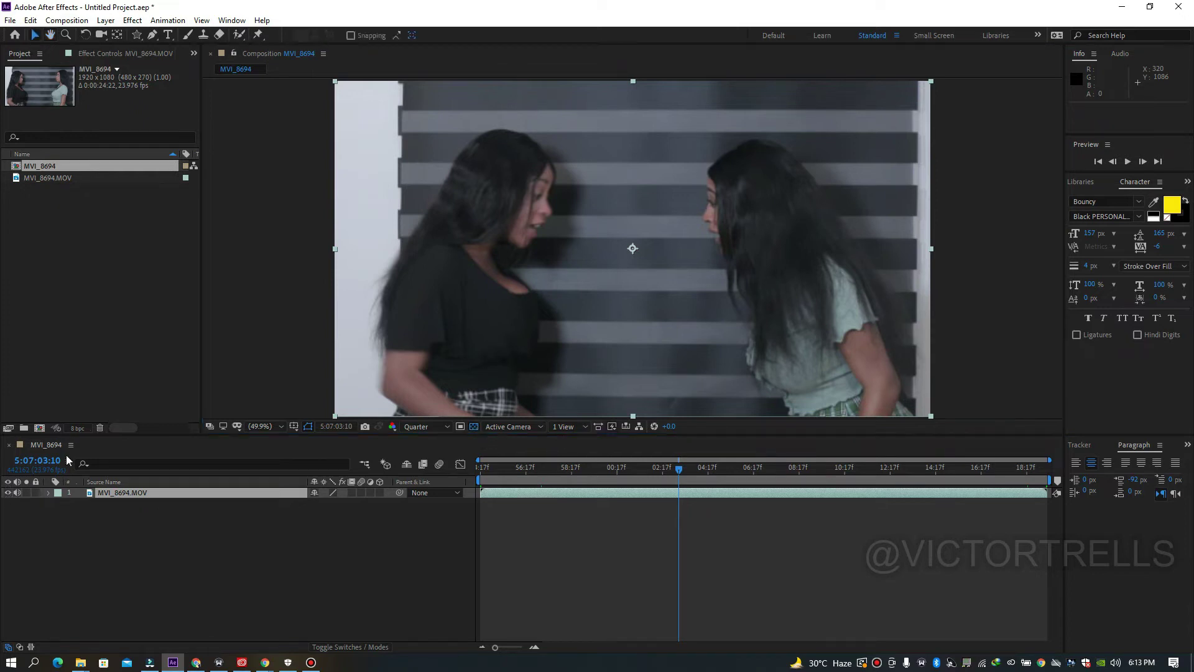
{"action": "left_click", "coordinate": [7, 493]}
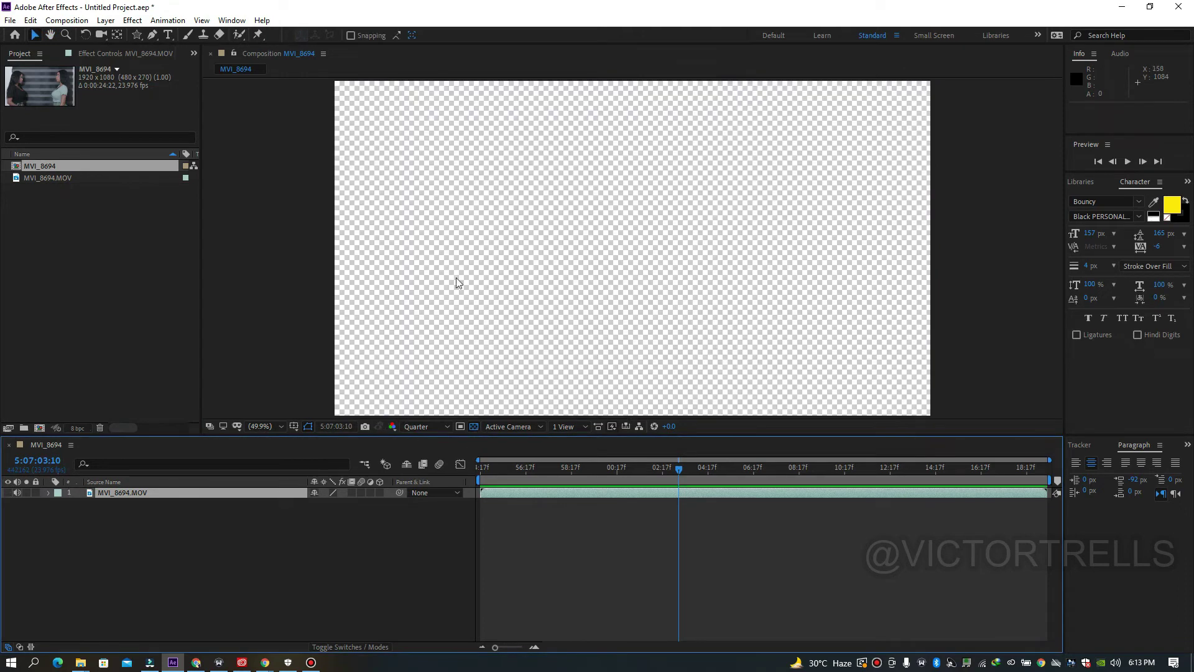
{"action": "left_click", "coordinate": [473, 428]}
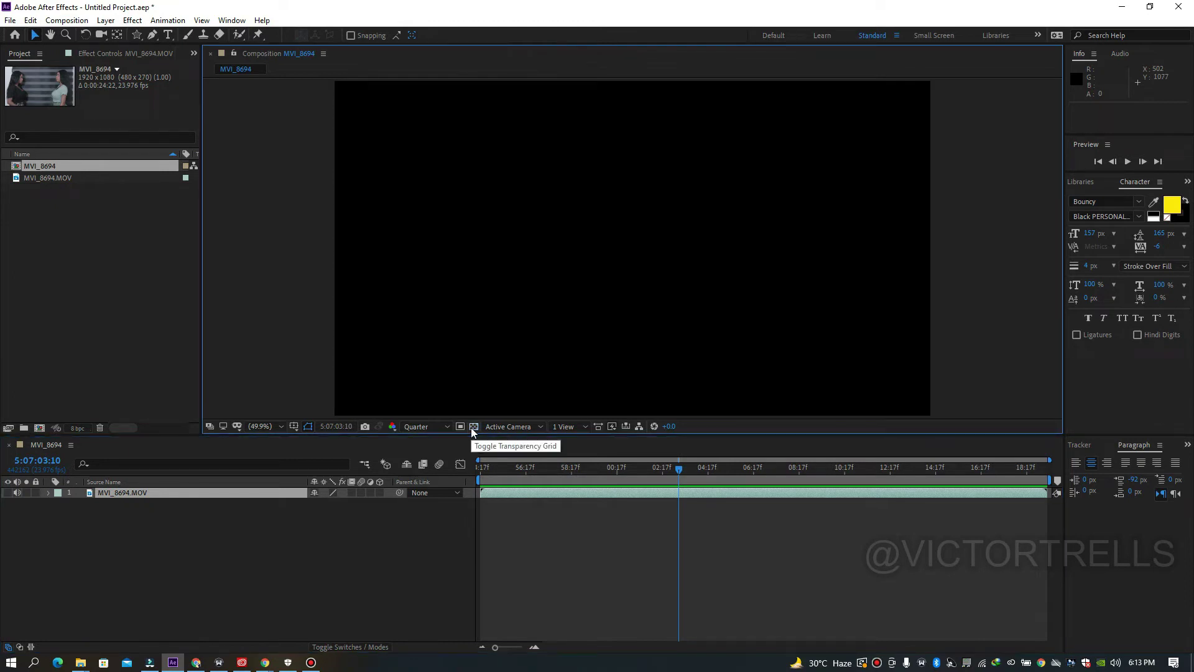
{"action": "left_click", "coordinate": [474, 427]}
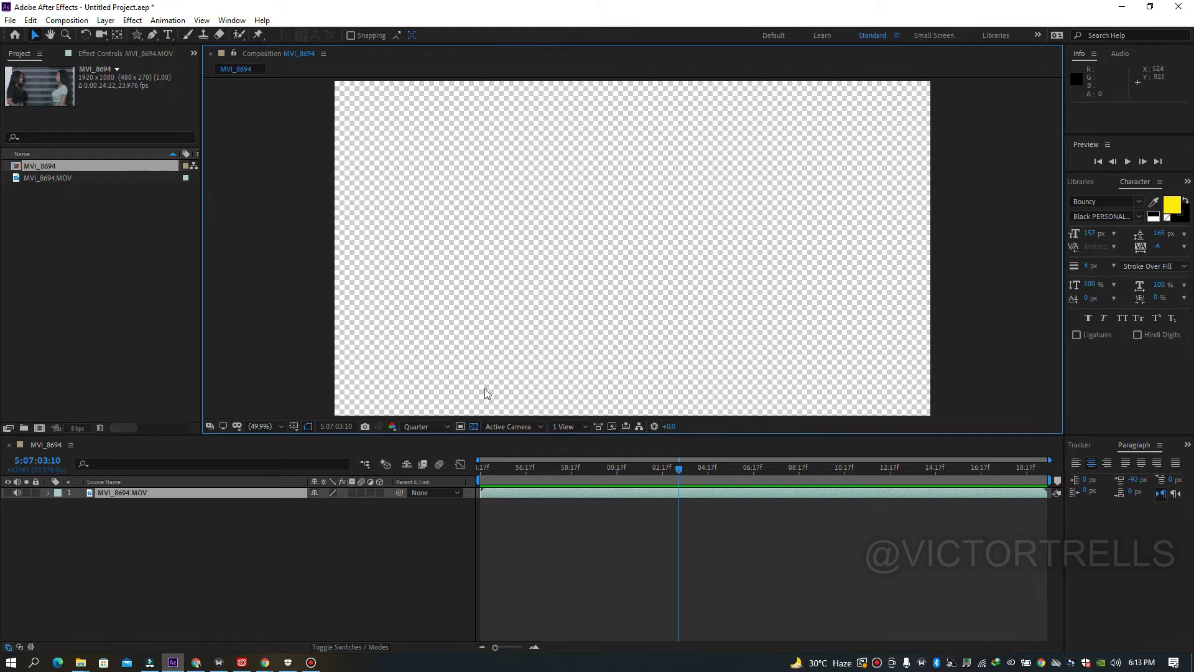
{"action": "left_click", "coordinate": [473, 427]}
{"action": "left_click", "coordinate": [8, 492]}
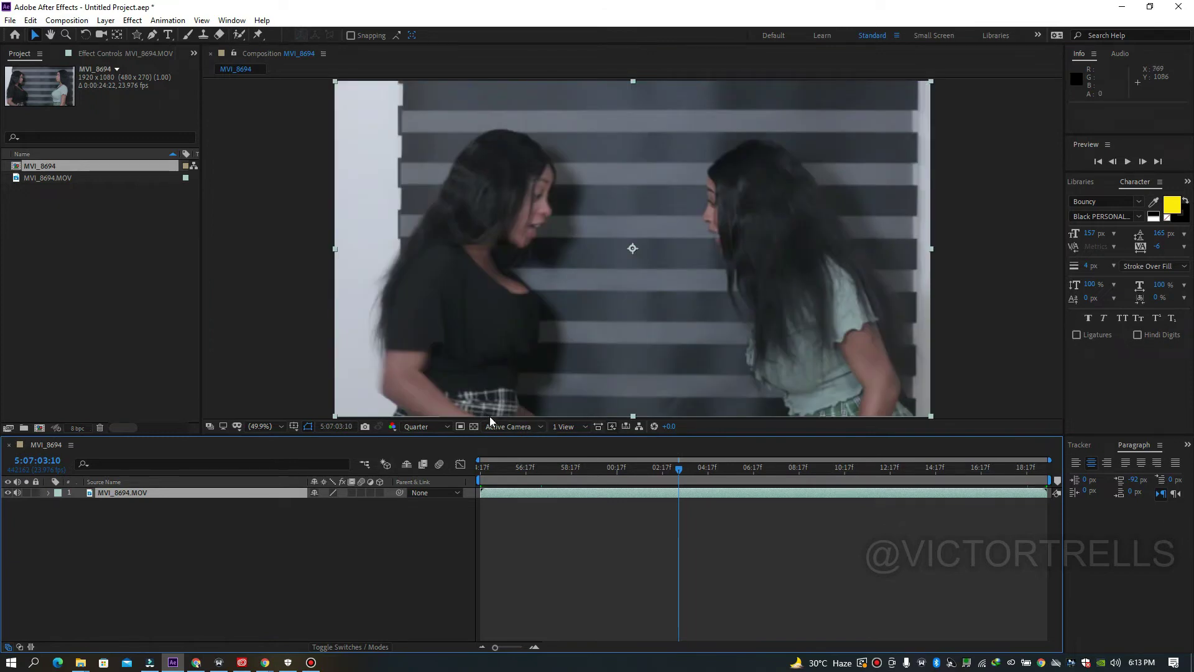
Examine the available 3D views and the view layout options of the composition viewer.
{"action": "left_click", "coordinate": [531, 426]}
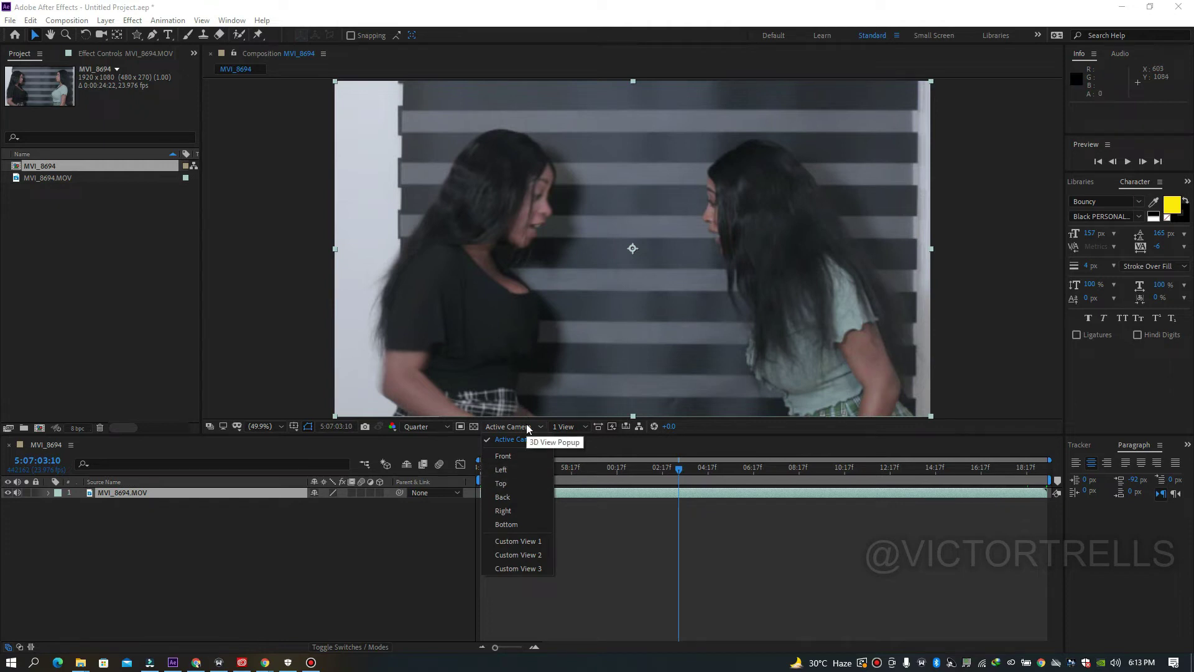
{"action": "left_click", "coordinate": [571, 428]}
{"action": "left_click", "coordinate": [571, 428]}
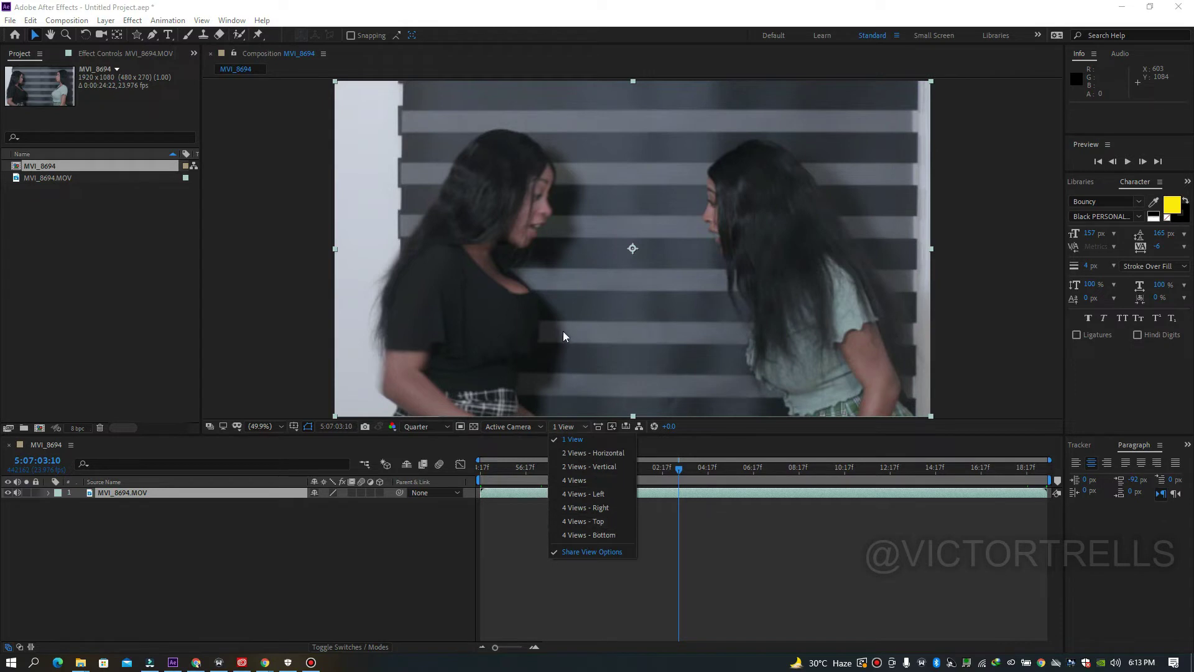
{"action": "left_click", "coordinate": [584, 427]}
{"action": "left_click", "coordinate": [583, 424]}
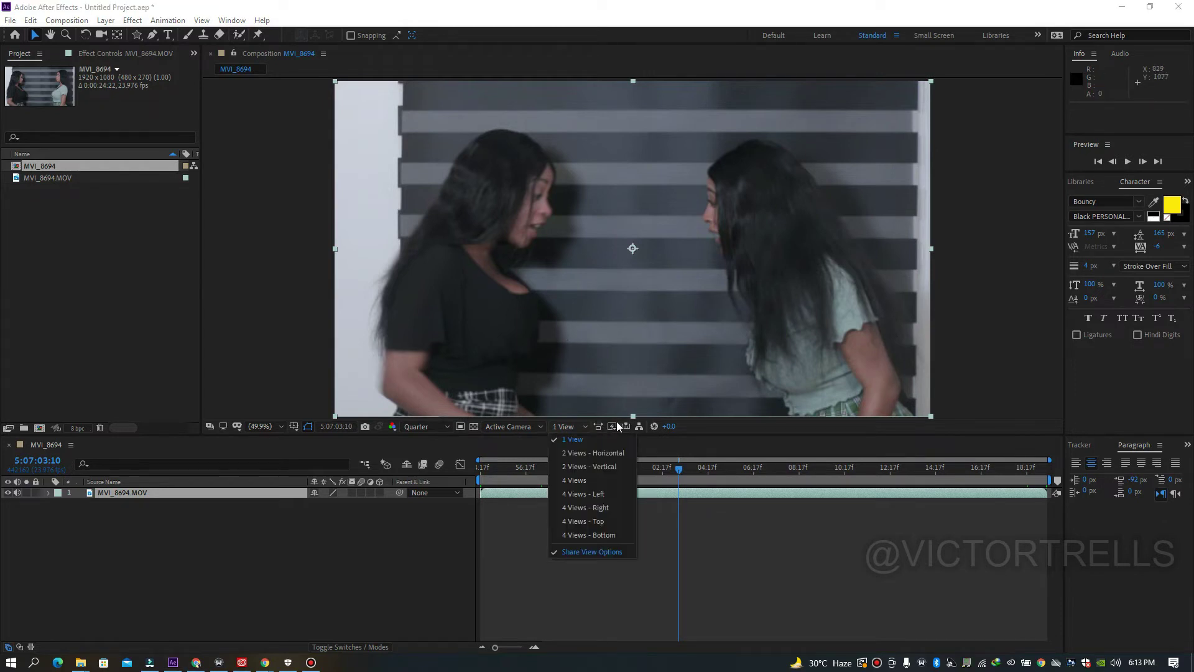
{"action": "left_click", "coordinate": [579, 424]}
{"action": "left_click", "coordinate": [579, 424]}
{"action": "left_click", "coordinate": [522, 442]}
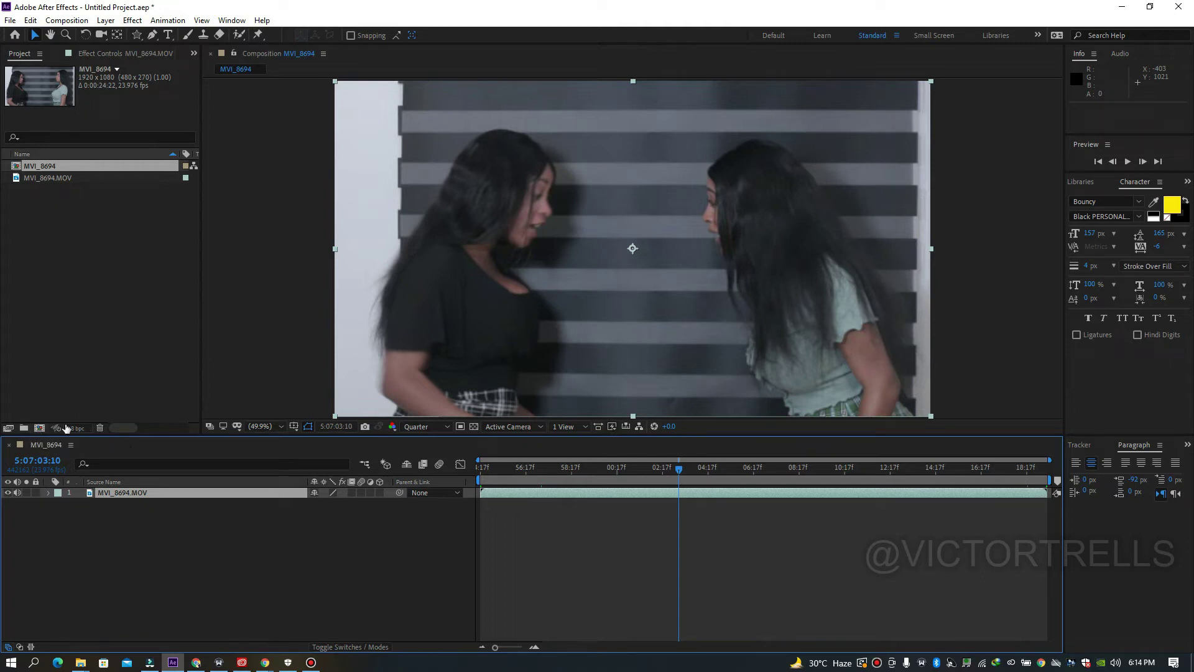
Add an unnamed folder to the project and delete it again.
{"action": "left_click", "coordinate": [23, 428]}
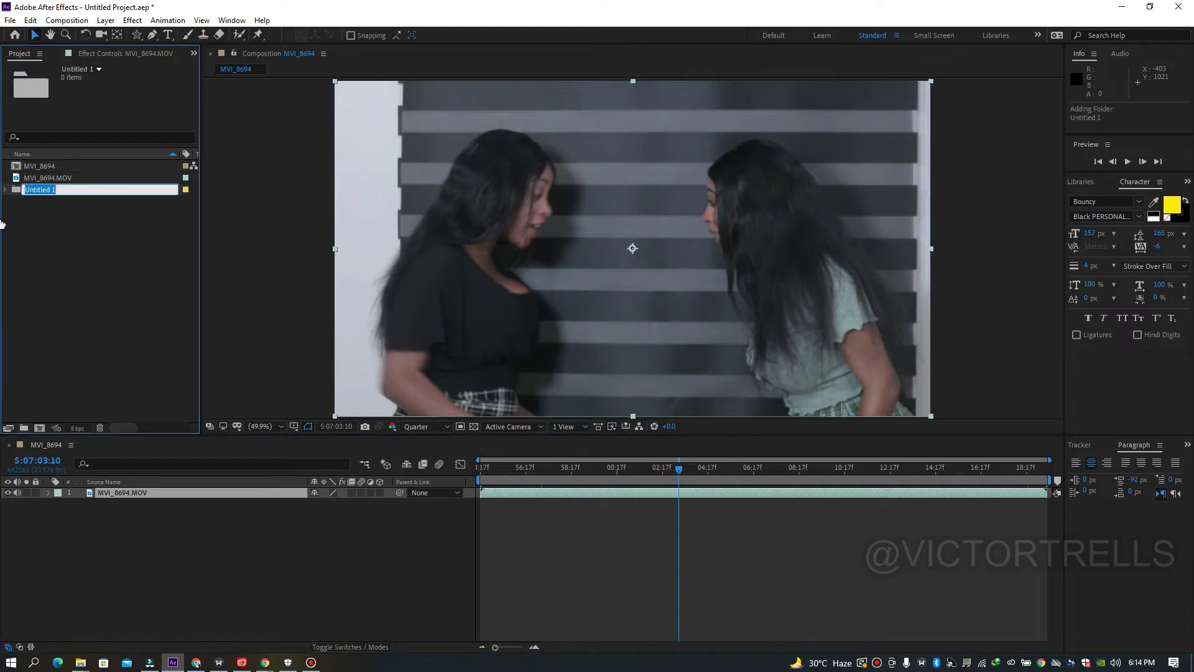
{"action": "left_click", "coordinate": [93, 359]}
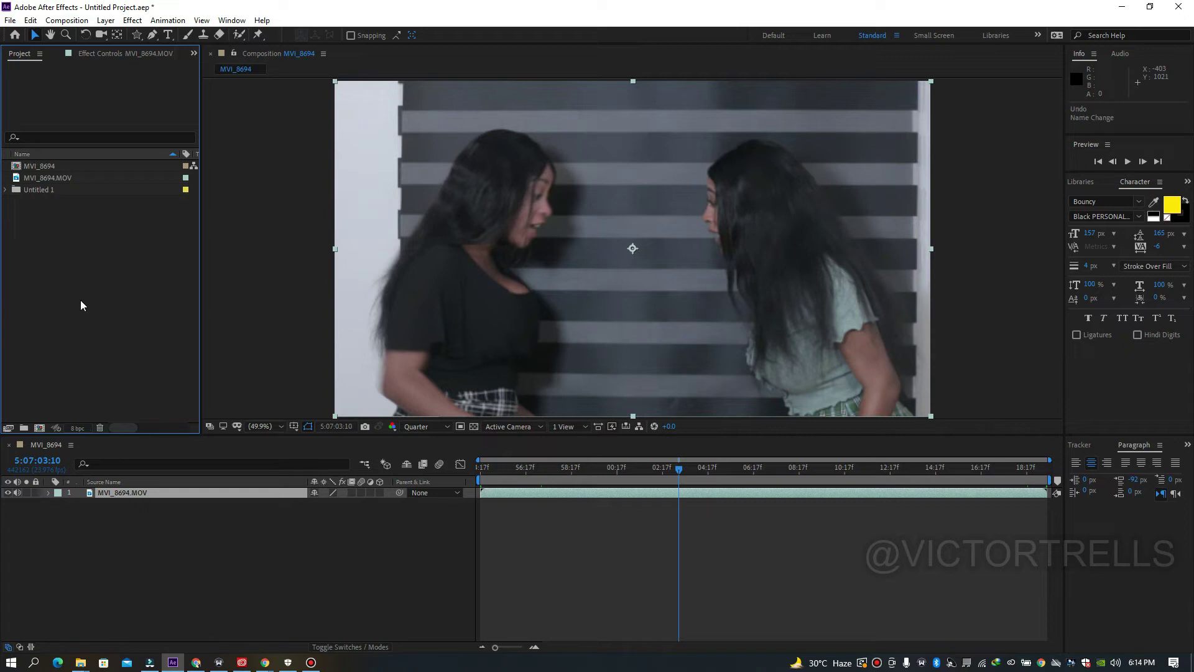
{"action": "left_click", "coordinate": [56, 192]}
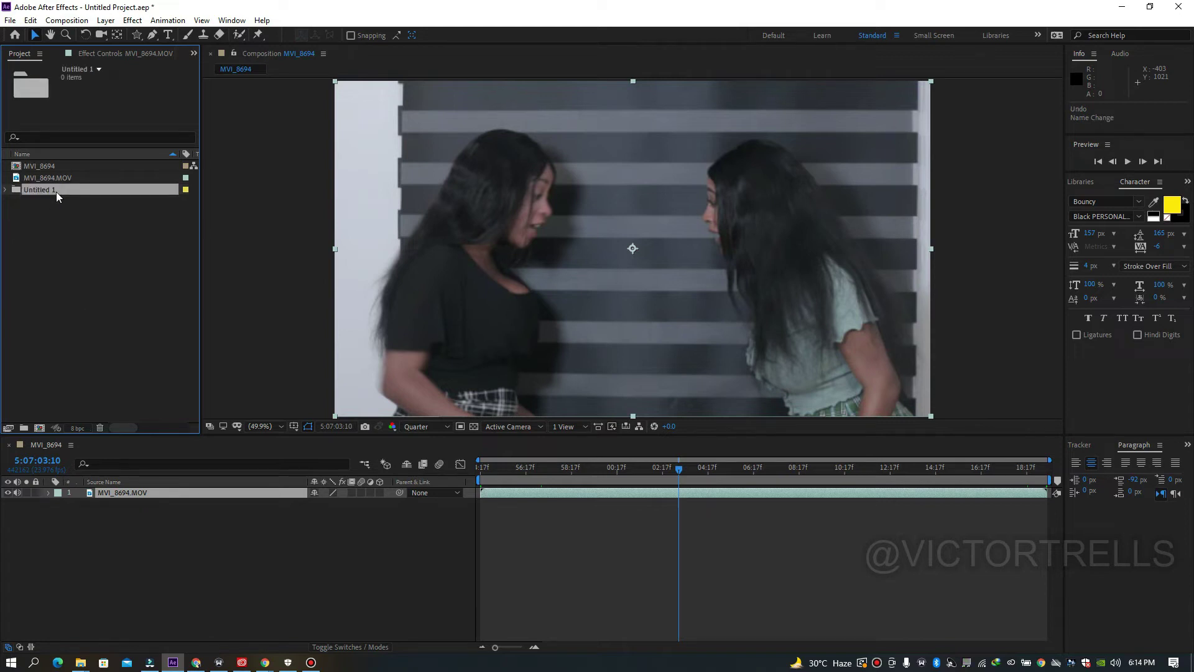
{"action": "key", "text": "Delete"}
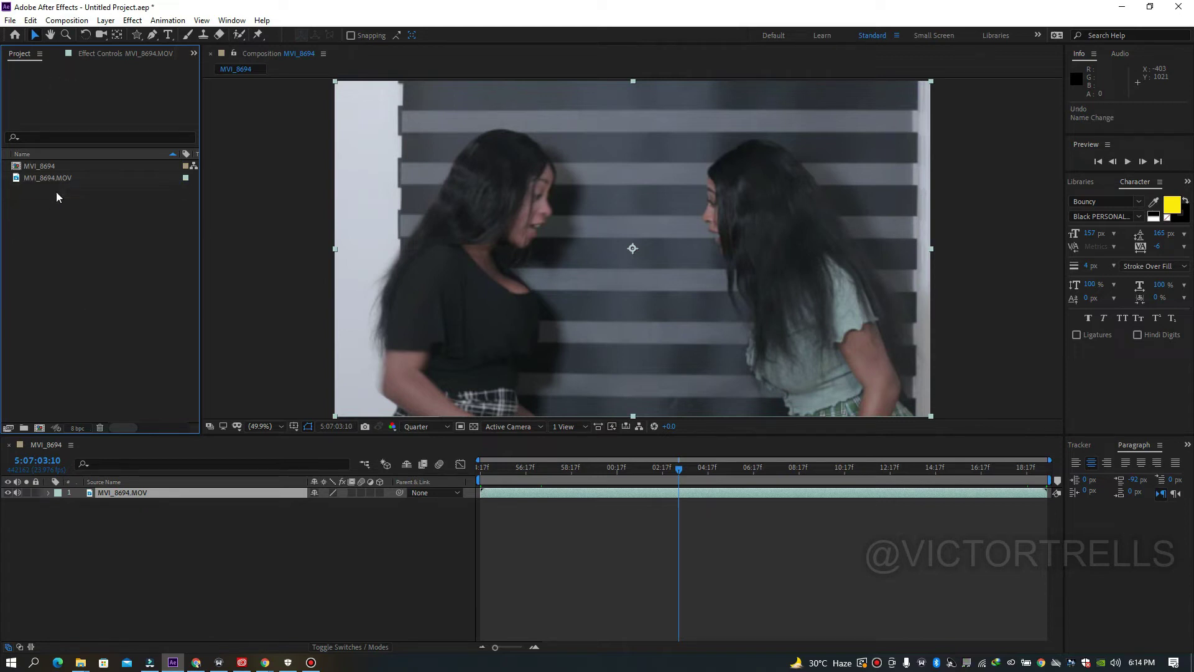
Create a project folder named man and move the MVI_8694.MOV footage into it.
{"action": "left_click", "coordinate": [23, 429]}
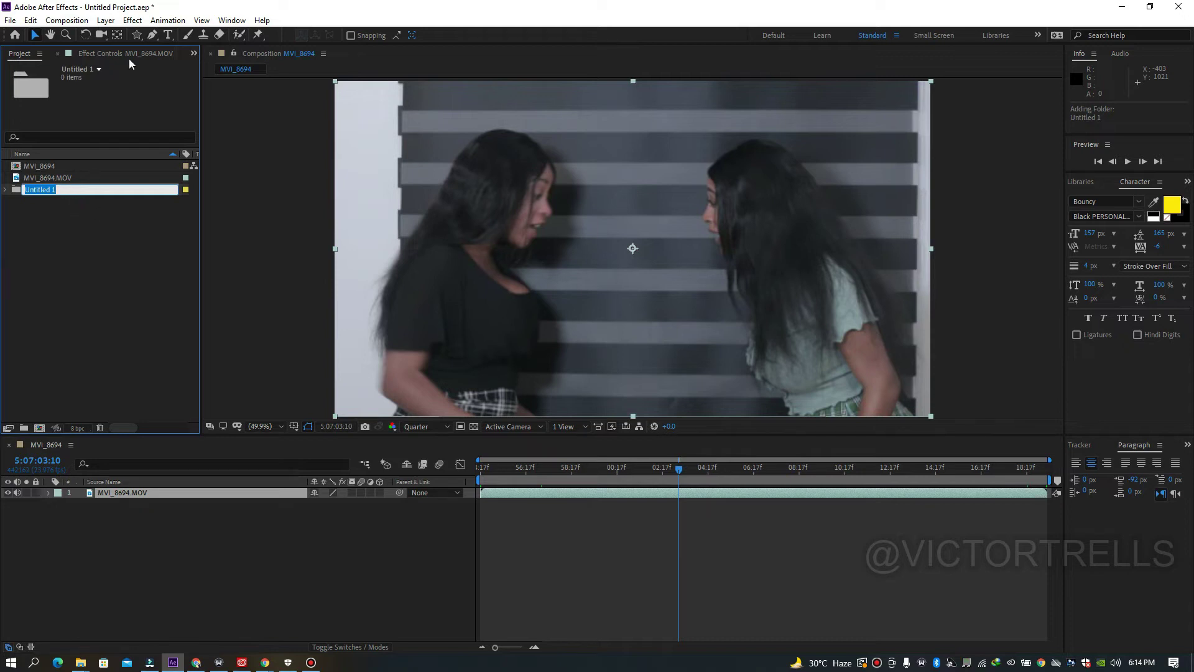
{"action": "type", "text": "man"}
{"action": "key", "text": "Return"}
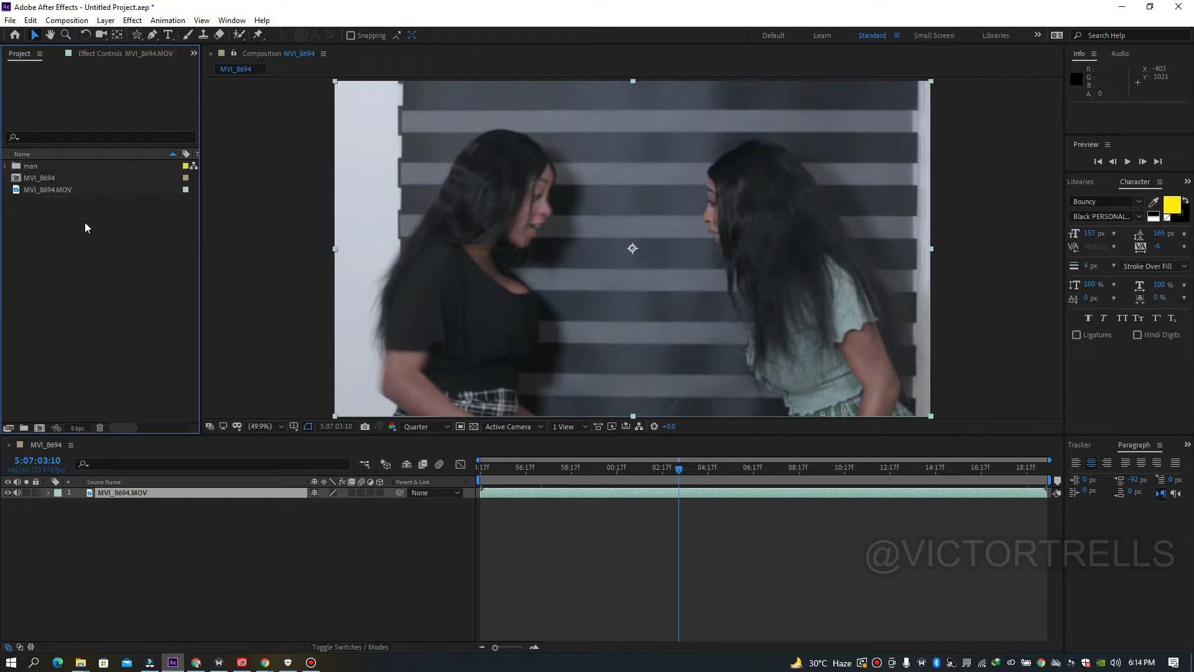
{"action": "left_click", "coordinate": [54, 180]}
{"action": "left_click_drag", "start_coordinate": [47, 189], "coordinate": [42, 166]}
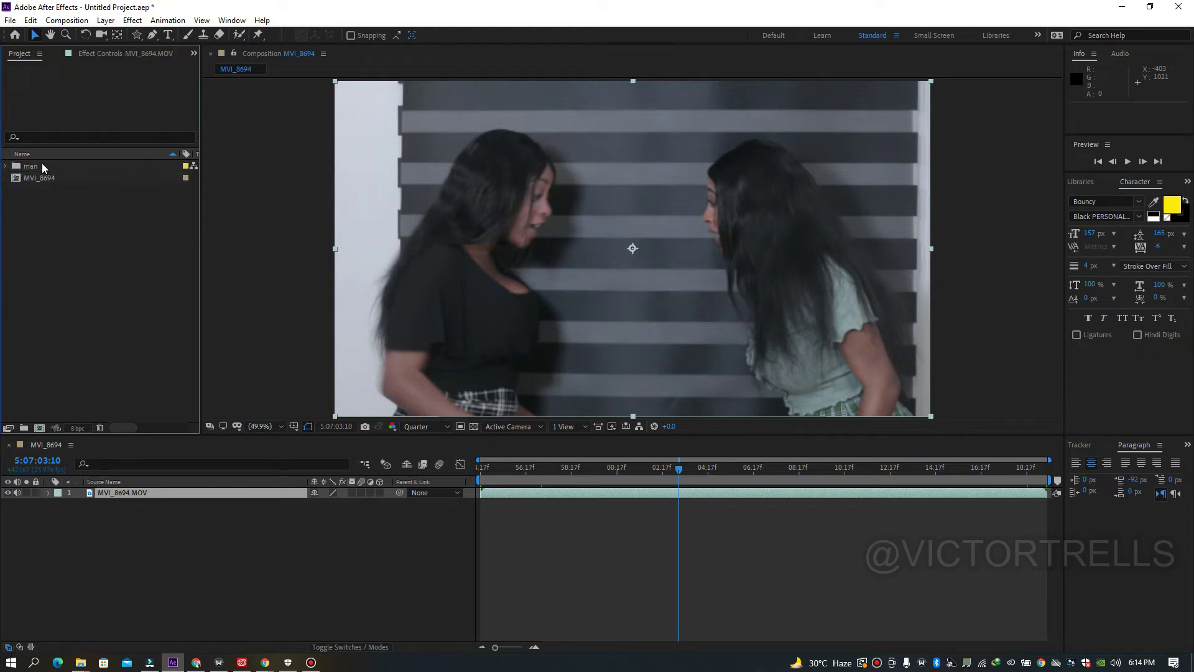
{"action": "left_click", "coordinate": [6, 166]}
{"action": "left_click", "coordinate": [6, 167]}
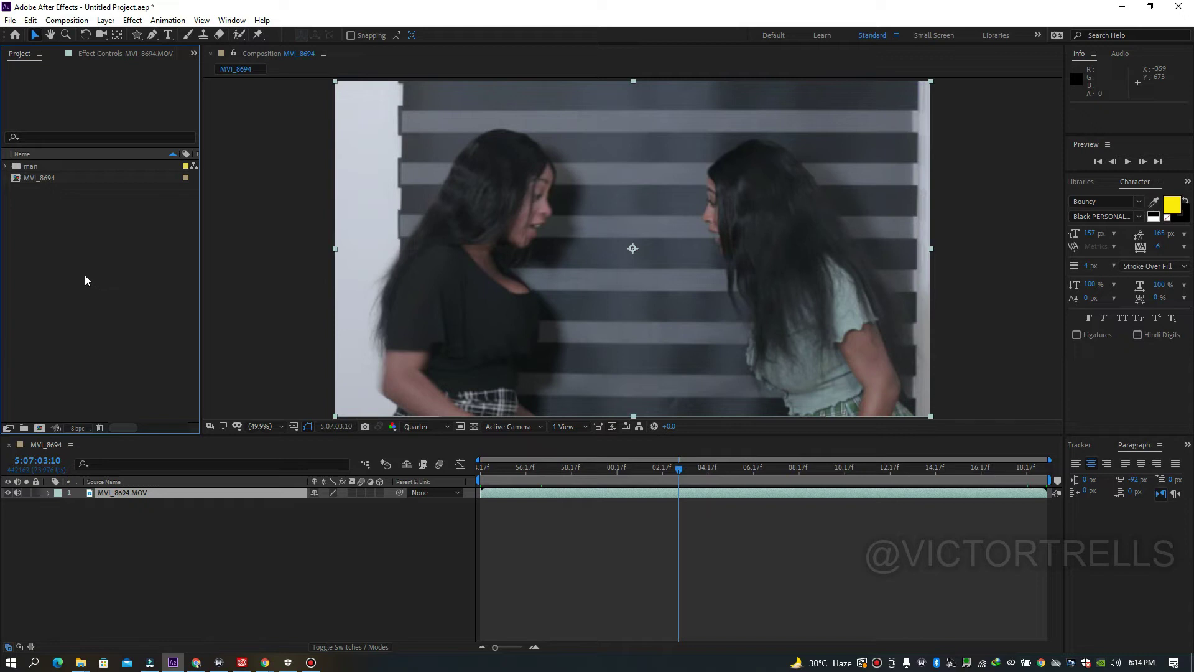
Create a new 1920 x 1080 px composition at 50 frames per second and delete it from the project.
{"action": "left_click", "coordinate": [39, 428]}
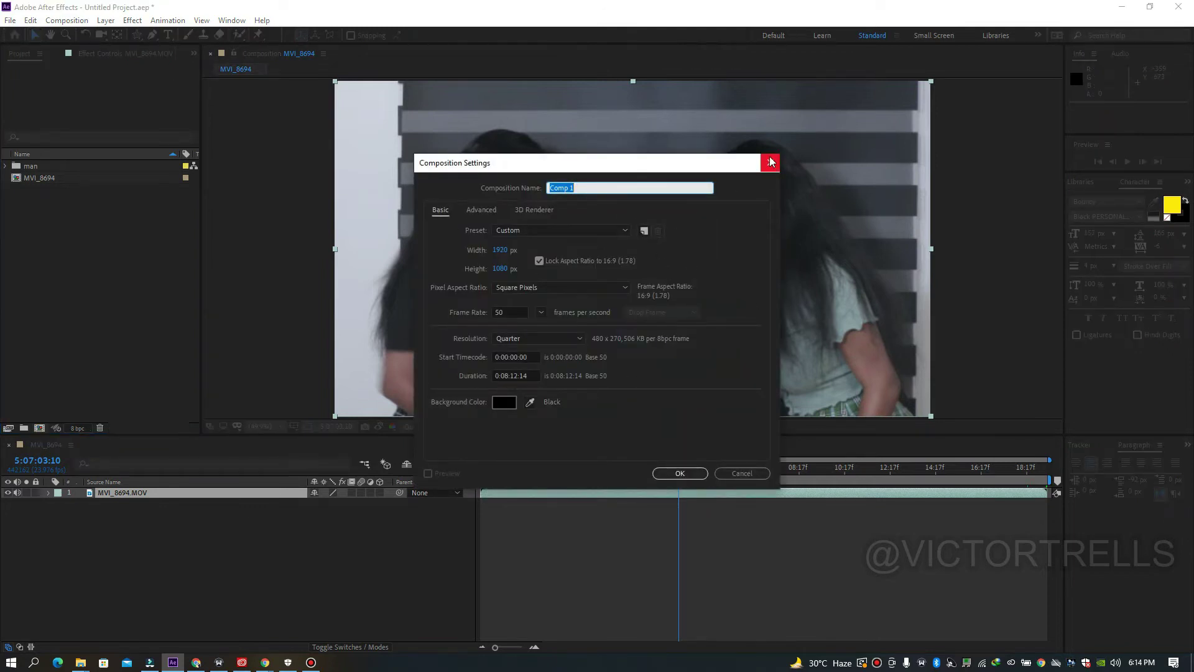
{"action": "left_click", "coordinate": [590, 182]}
{"action": "key", "text": "BackSpace"}
{"action": "left_click", "coordinate": [680, 472]}
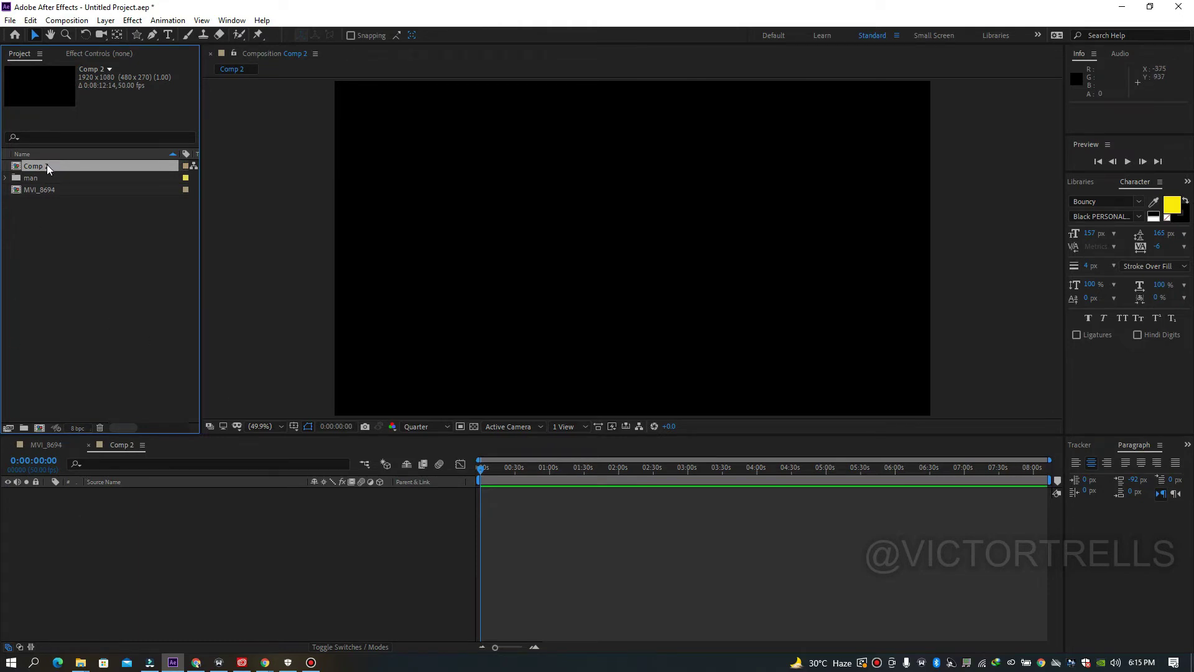
{"action": "left_click", "coordinate": [99, 427]}
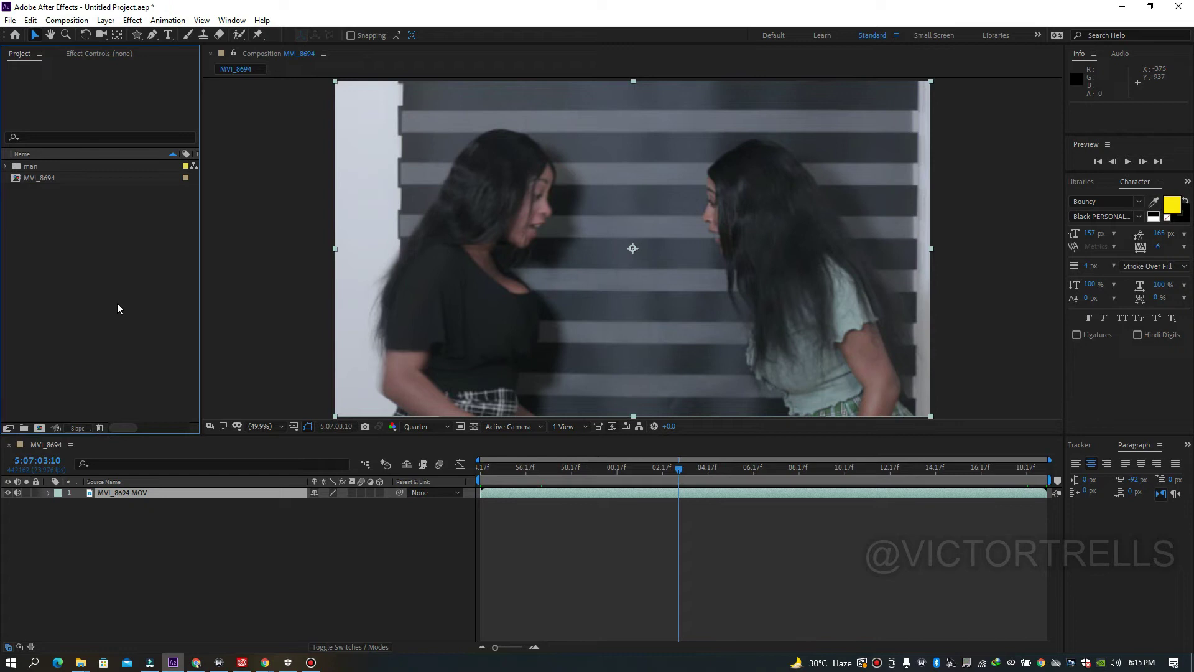
Select the MVI_8694.MOV layer and toggle its visibility off and on, ending with the layer shown.
{"action": "left_click", "coordinate": [230, 560]}
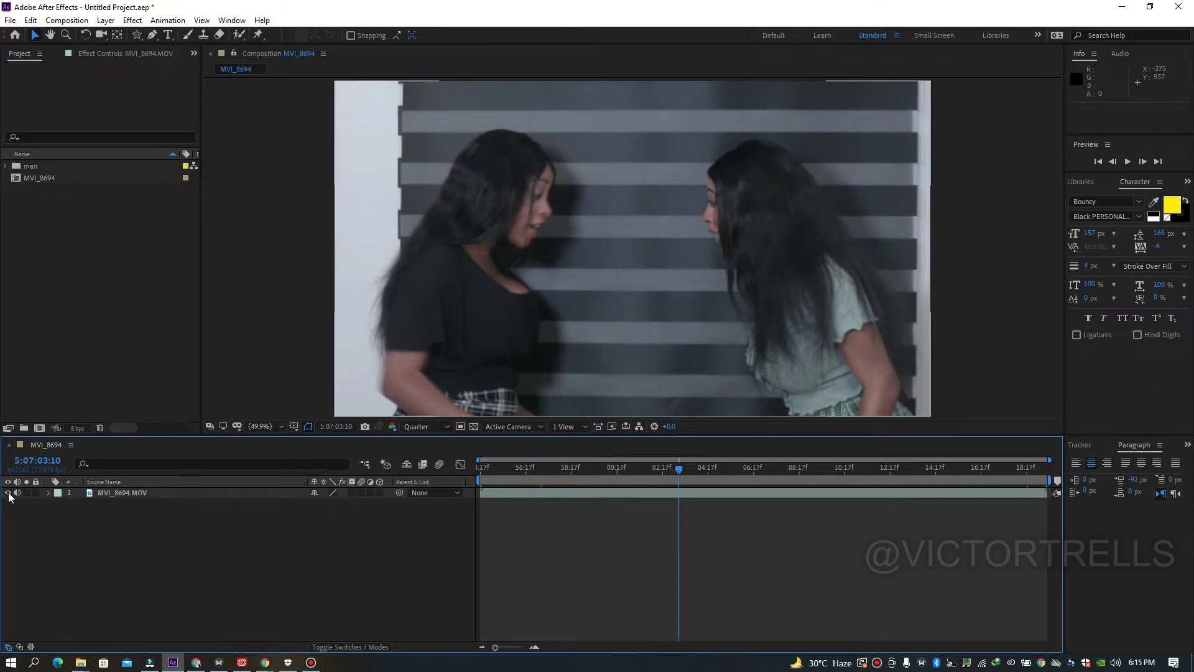
{"action": "left_click", "coordinate": [121, 493]}
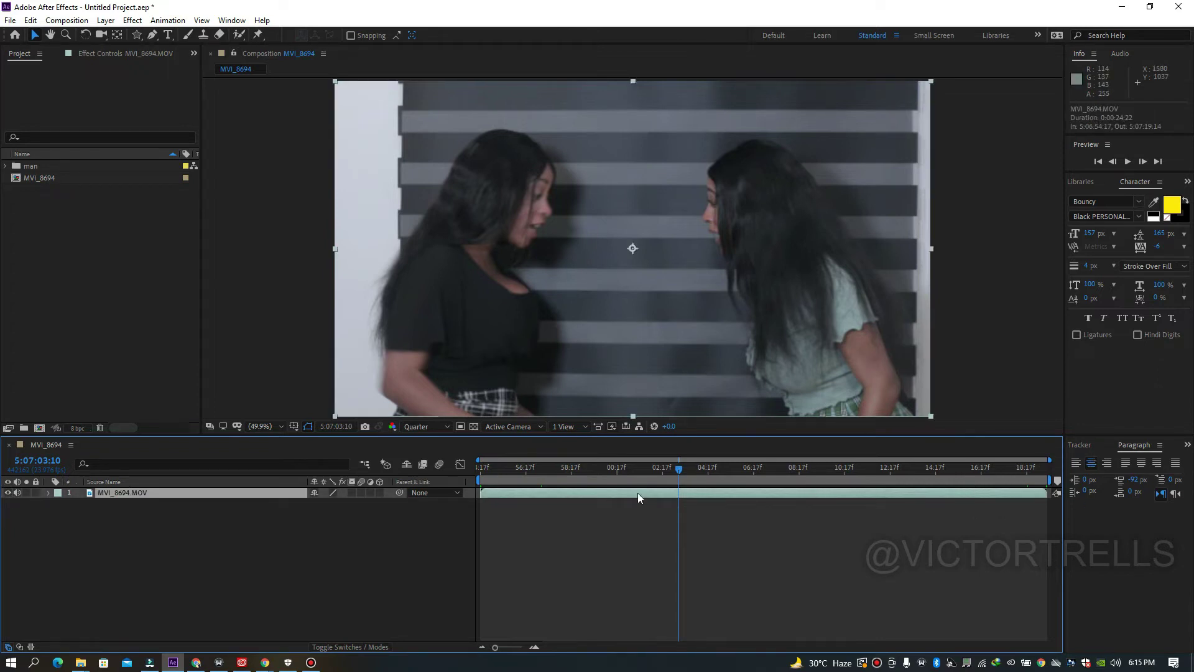
{"action": "left_click", "coordinate": [9, 495]}
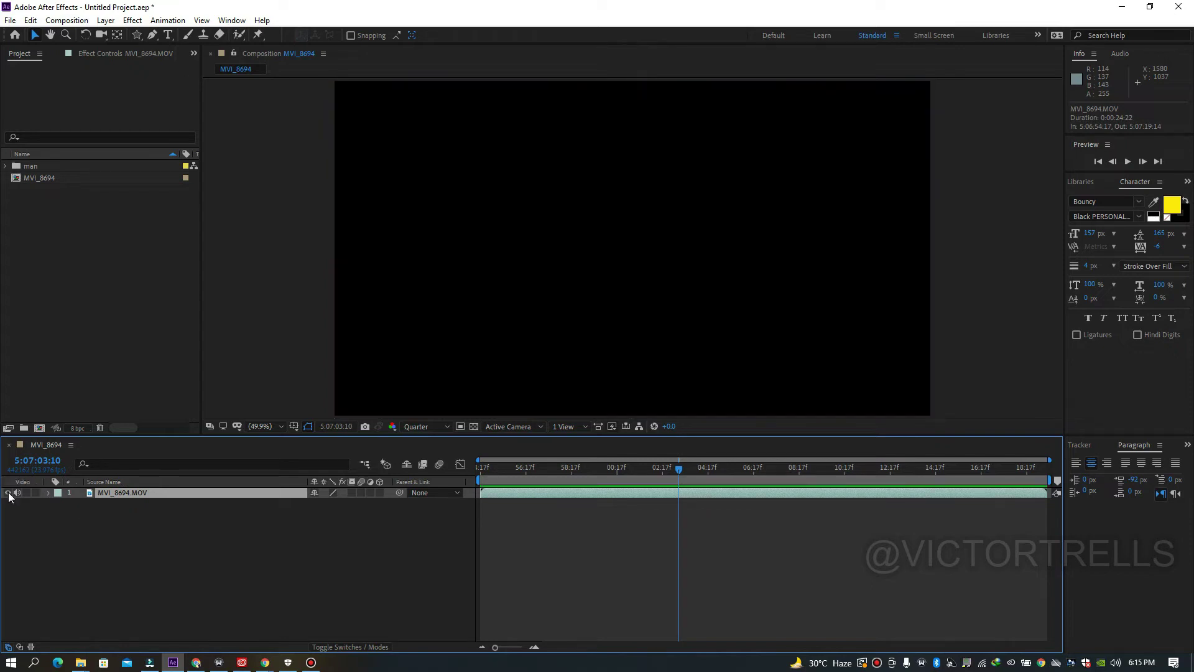
{"action": "left_click", "coordinate": [9, 495]}
{"action": "left_click", "coordinate": [9, 495]}
{"action": "left_click", "coordinate": [9, 495]}
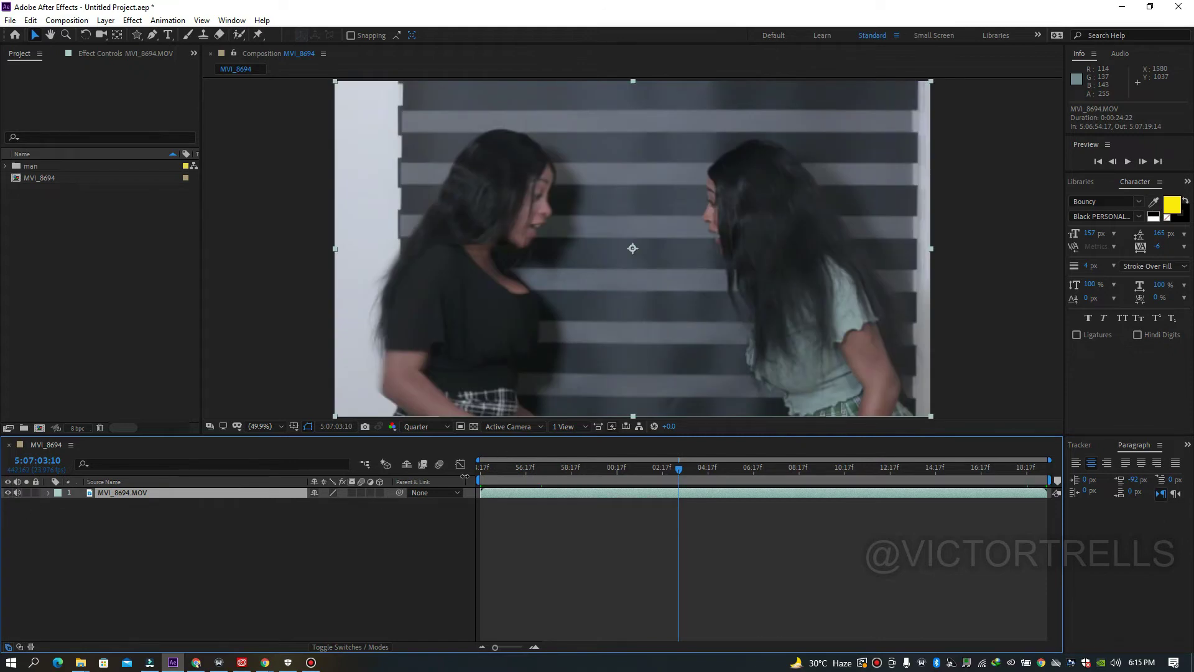
Play the composition from 5:06:55:04 and from 5:07:03:08, check the layer's audio switch, and stop at 5:07:04:12.
{"action": "left_click", "coordinate": [491, 475]}
{"action": "key", "text": "space"}
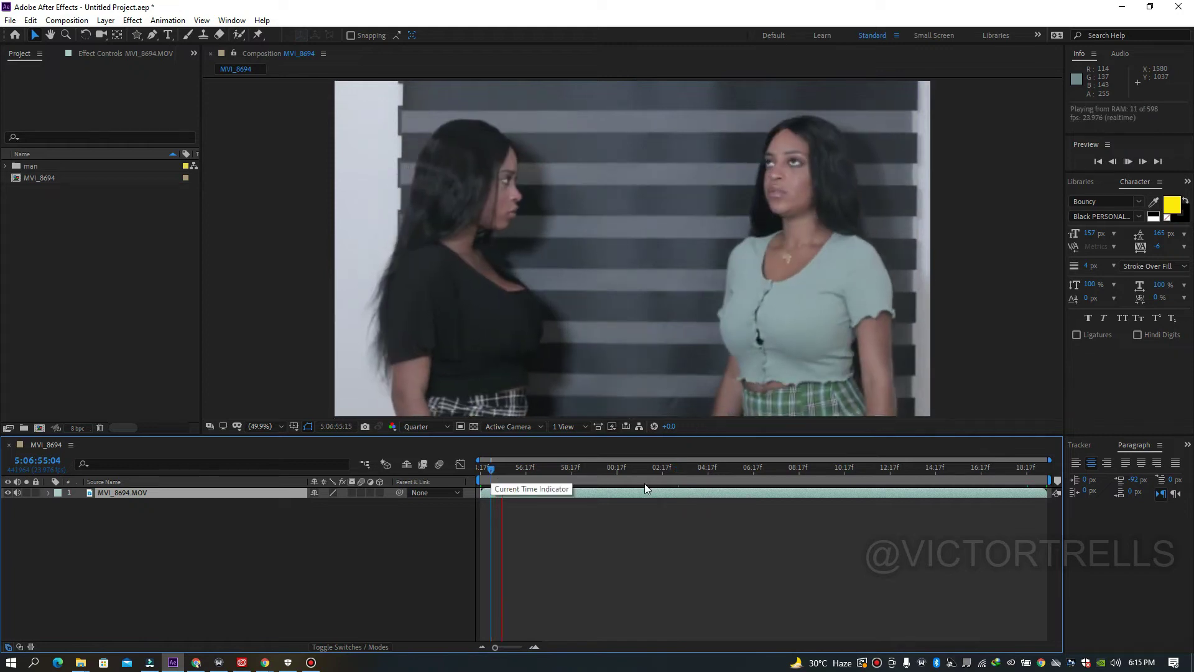
{"action": "key", "text": "space"}
{"action": "left_click", "coordinate": [676, 474]}
{"action": "key", "text": "space"}
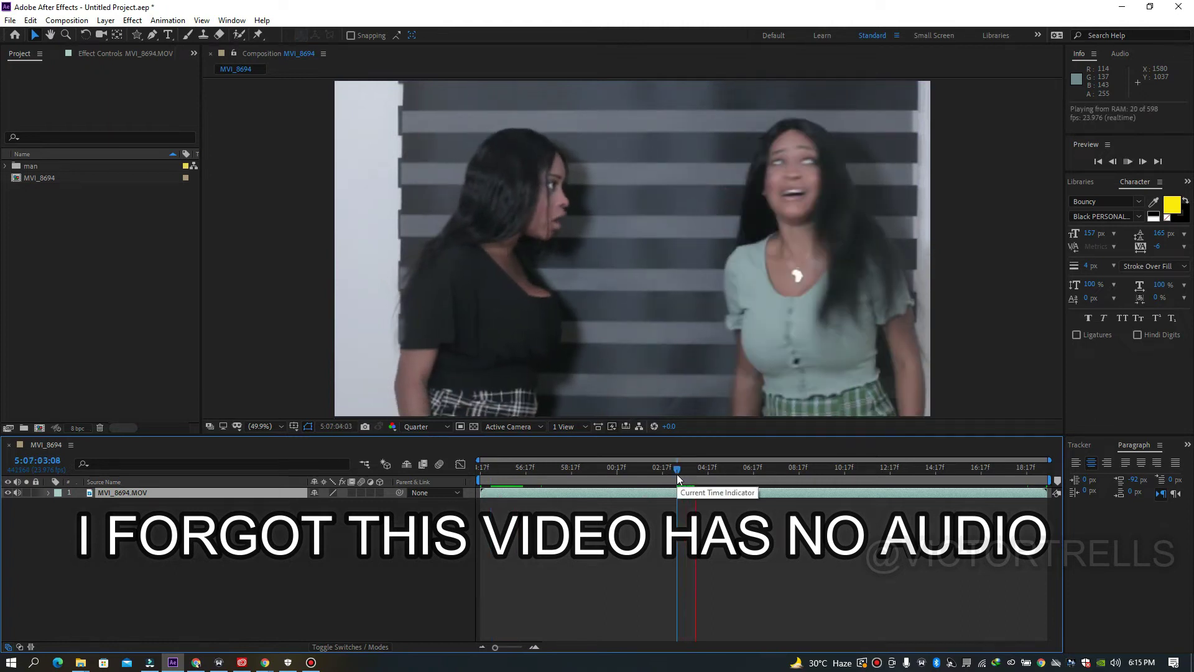
{"action": "left_click", "coordinate": [17, 492]}
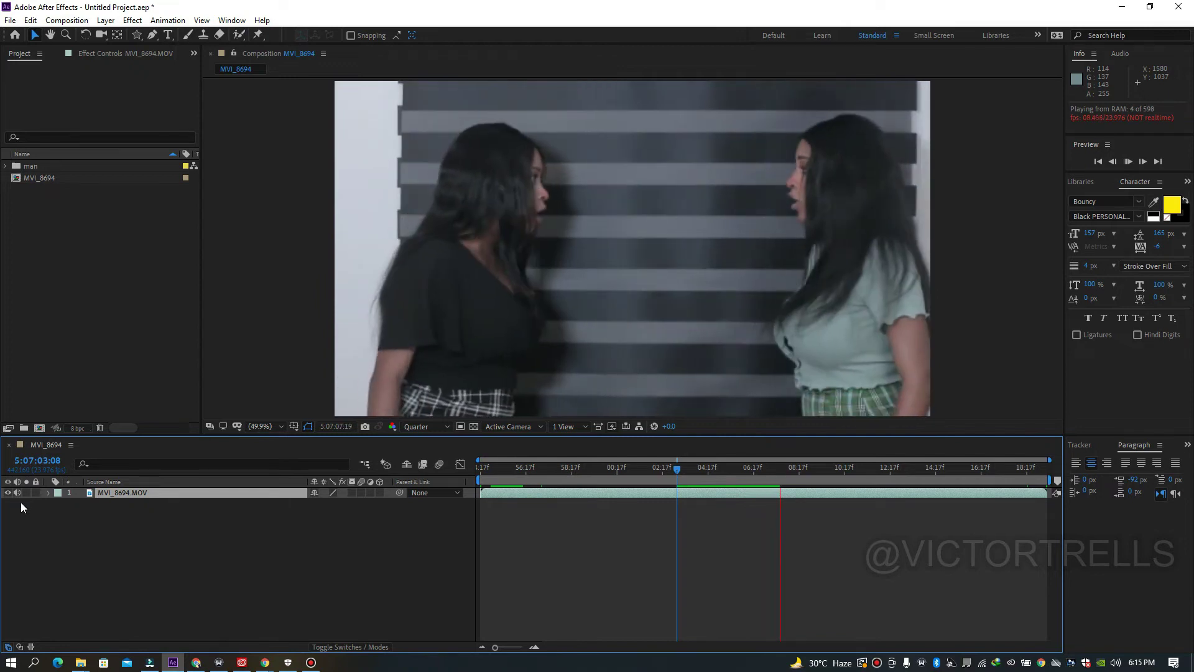
{"action": "left_click", "coordinate": [704, 469]}
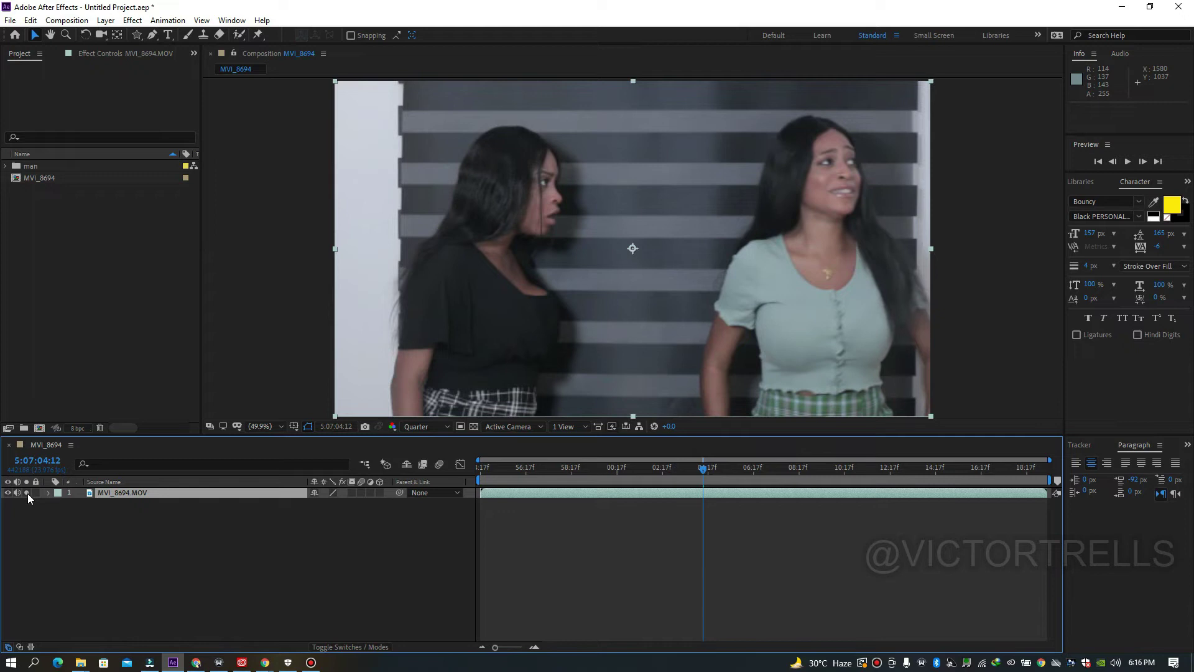
Try out the solo and lock switches of the MVI_8694.MOV layer, leaving the layer visible and unlocked.
{"action": "left_click", "coordinate": [27, 492]}
{"action": "left_click", "coordinate": [36, 492]}
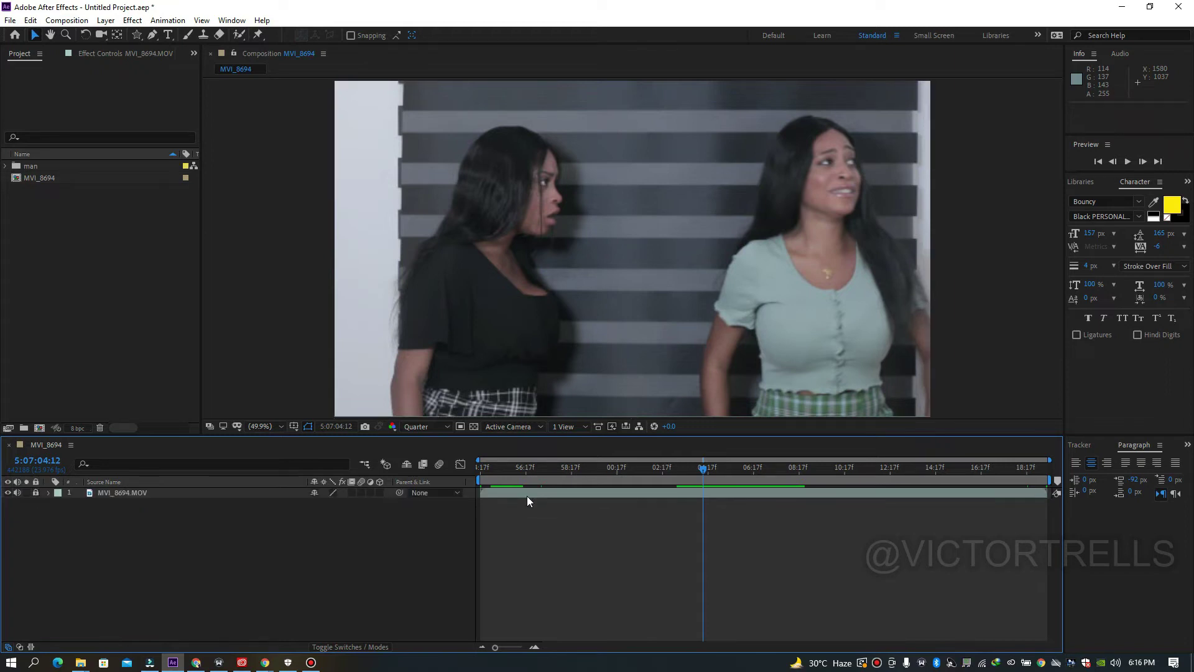
{"action": "left_click", "coordinate": [8, 492]}
{"action": "left_click", "coordinate": [8, 492]}
Shift the MVI_8694.MOV layer about one second later in the timeline and undo the shift.
{"action": "left_click_drag", "start_coordinate": [500, 494], "coordinate": [527, 498]}
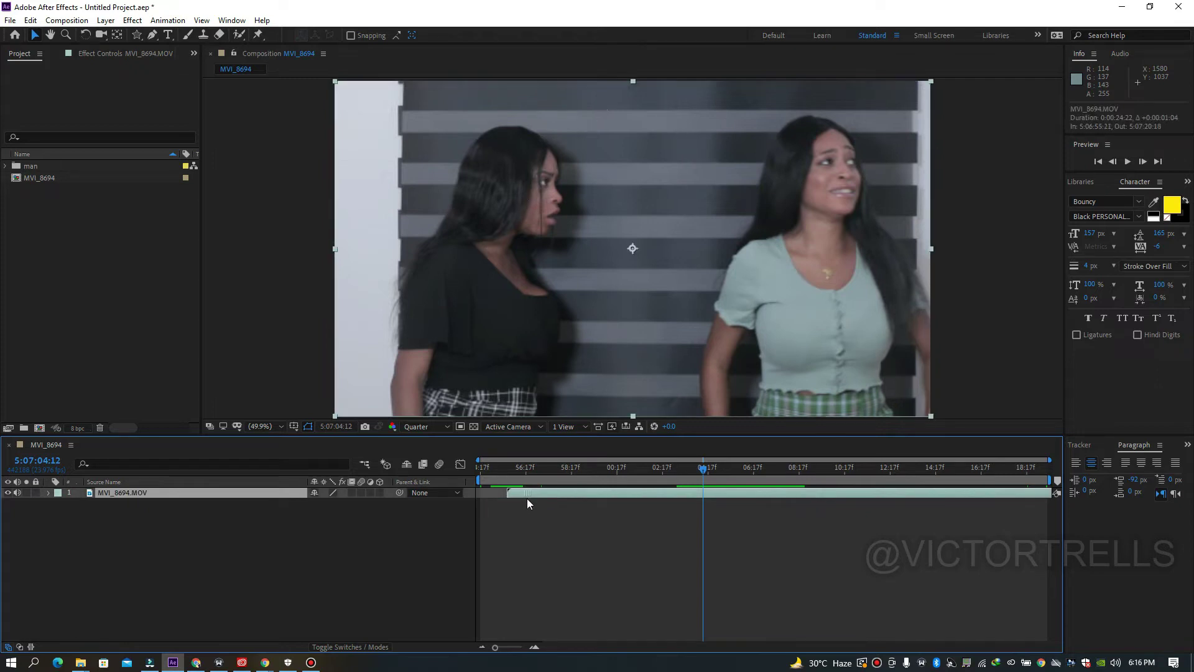
{"action": "key", "text": "ctrl+z"}
{"action": "key", "text": "ctrl+z"}
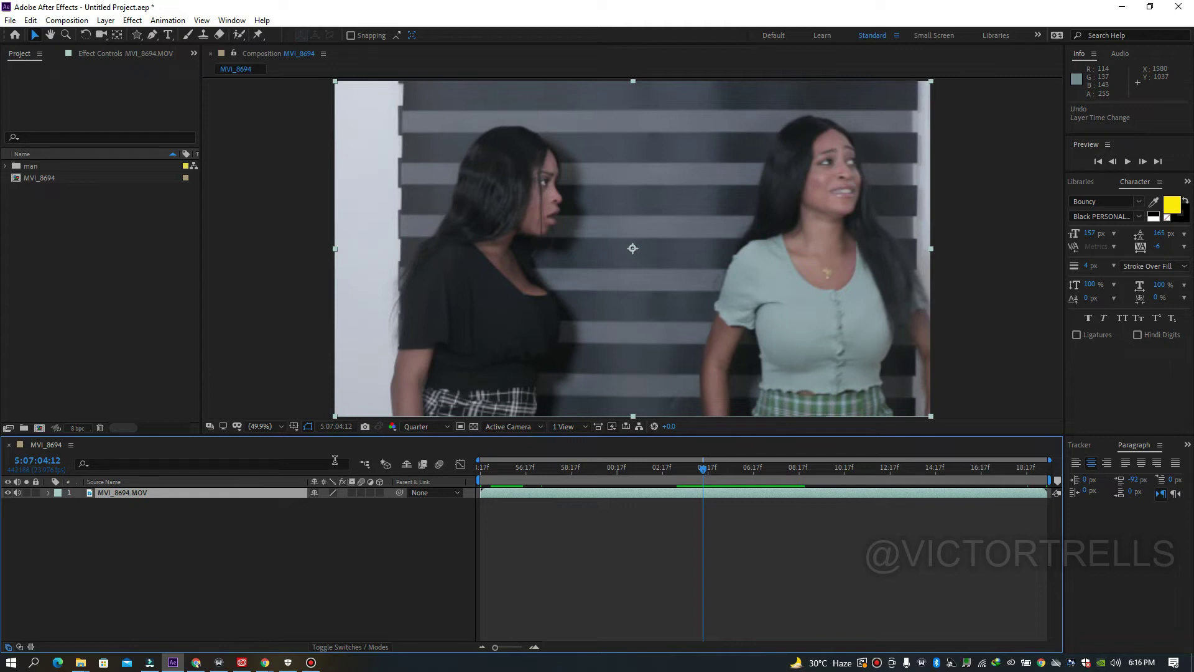
Hide the shy MVI_8694.MOV layer from the timeline, move the playhead to 5:07:08:11, and list the layer again.
{"action": "left_click", "coordinate": [315, 492]}
{"action": "left_click", "coordinate": [315, 493]}
{"action": "left_click", "coordinate": [407, 465]}
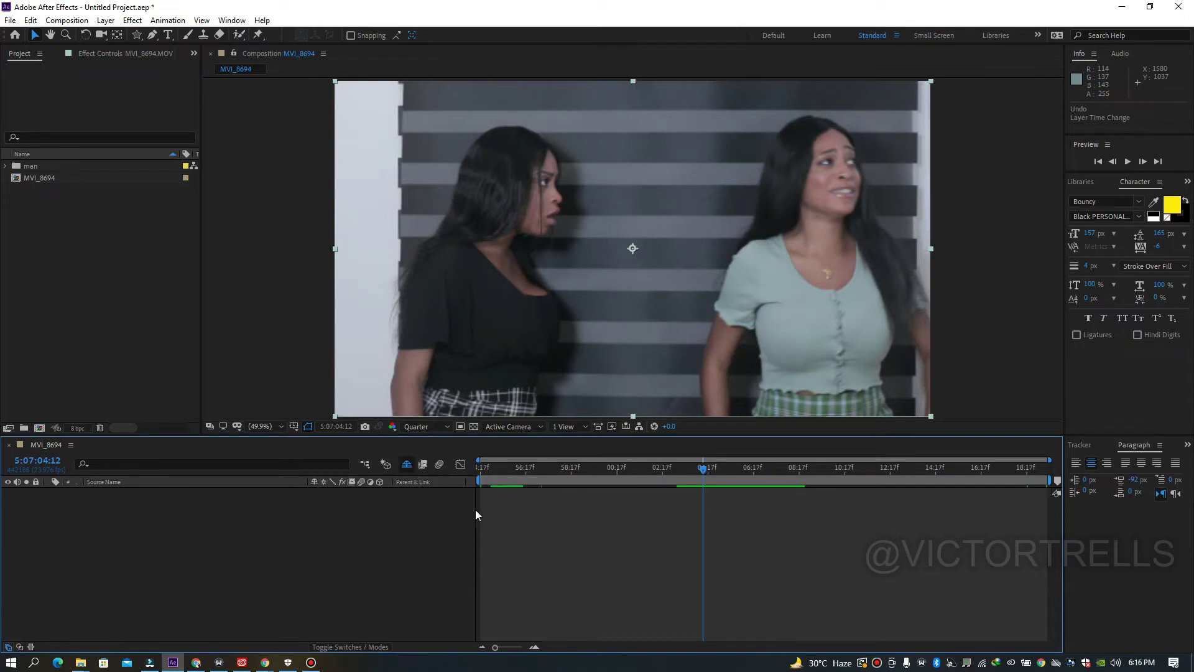
{"action": "left_click", "coordinate": [791, 476]}
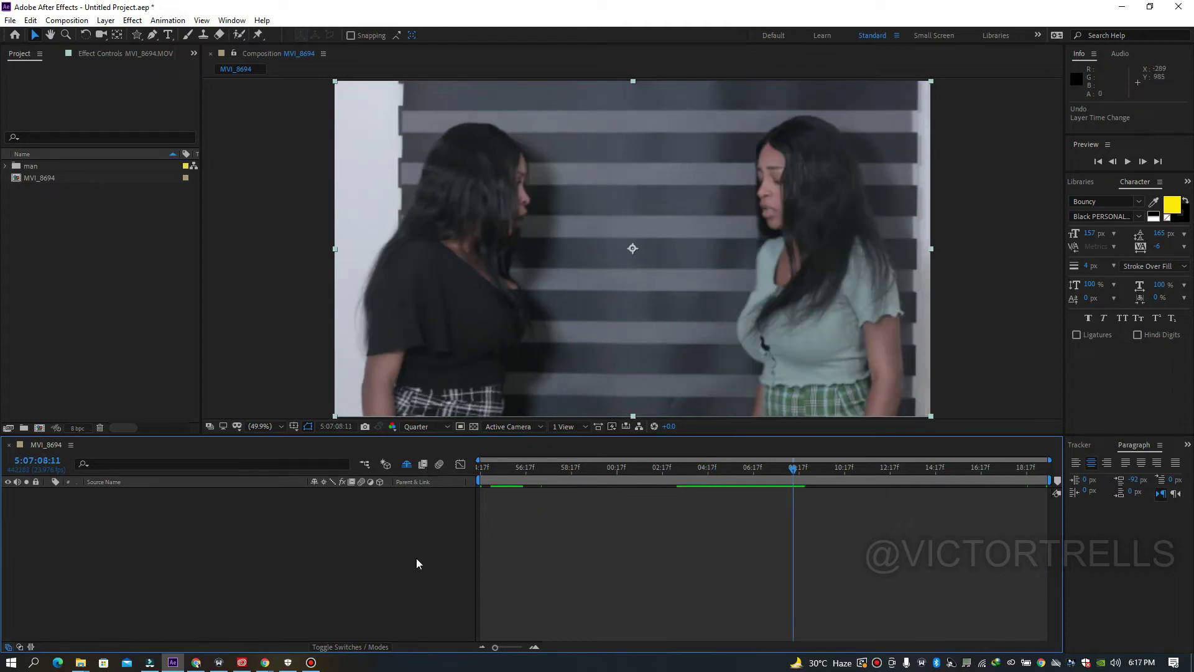
{"action": "left_click", "coordinate": [406, 465]}
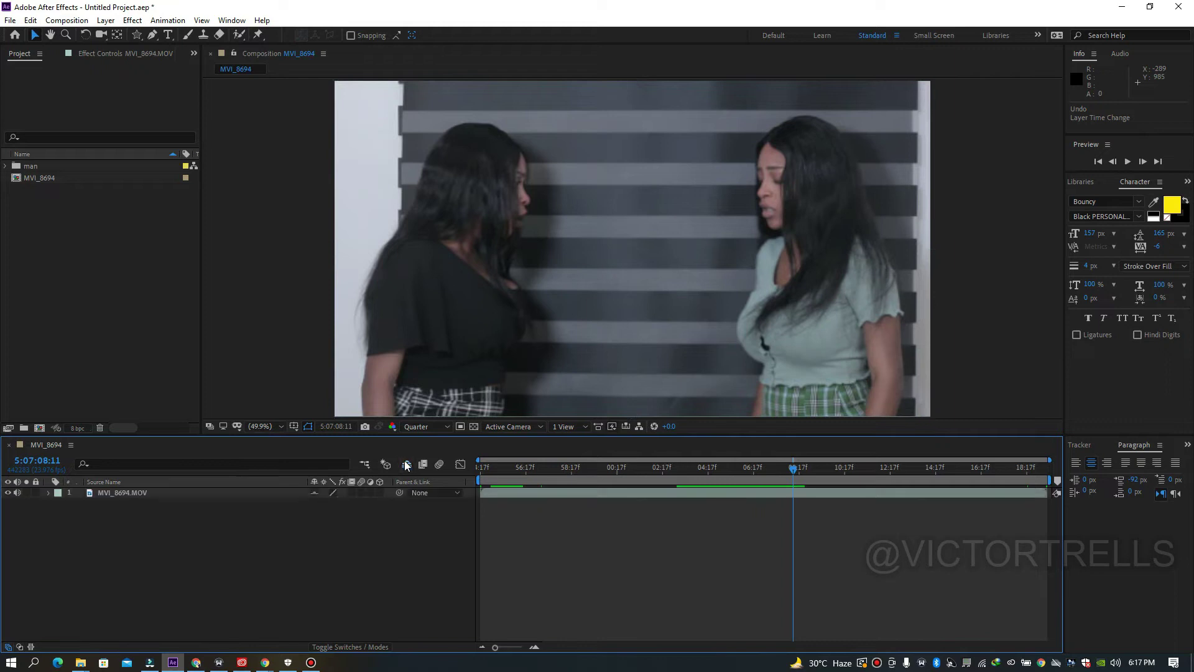
Toggle the layer's shy switch and the hiding of shy layers, ending with MVI_8694.MOV listed in the timeline.
{"action": "left_click", "coordinate": [314, 493]}
{"action": "left_click", "coordinate": [314, 492]}
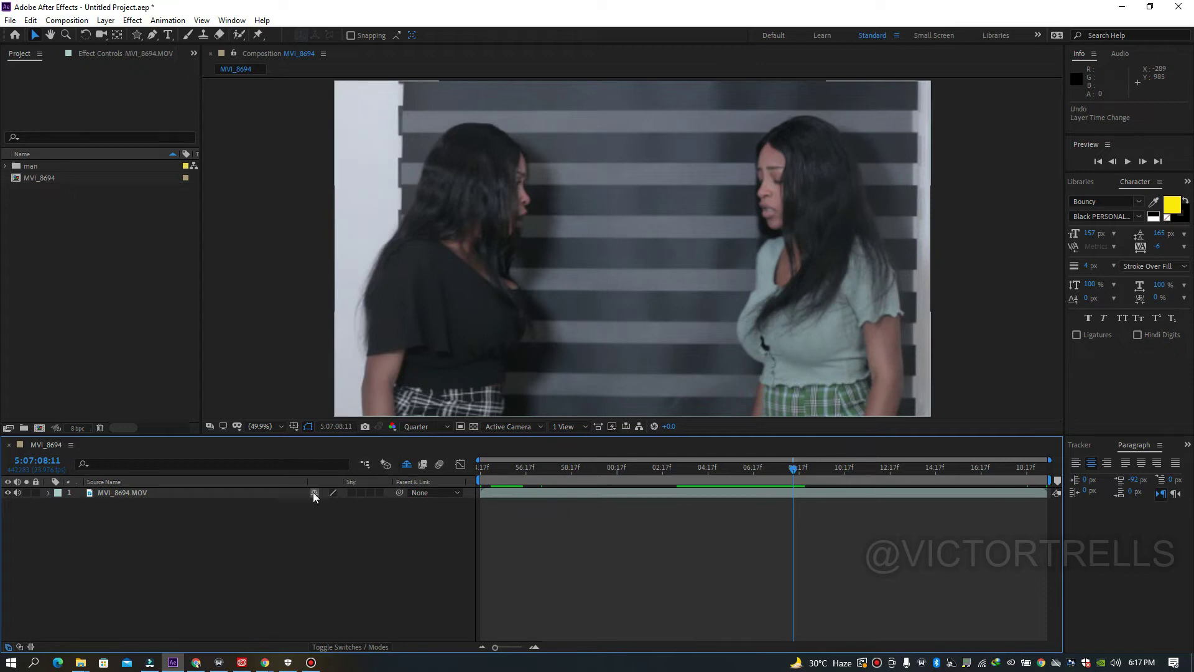
{"action": "left_click", "coordinate": [407, 466]}
{"action": "left_click", "coordinate": [408, 467]}
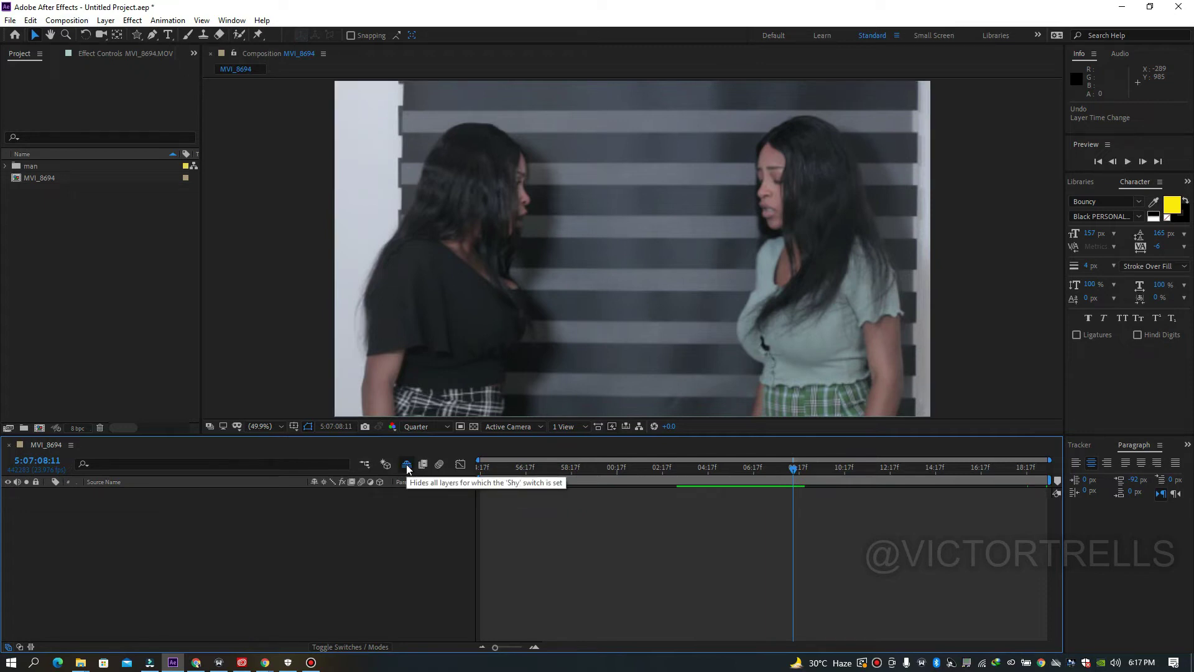
{"action": "left_click", "coordinate": [408, 466]}
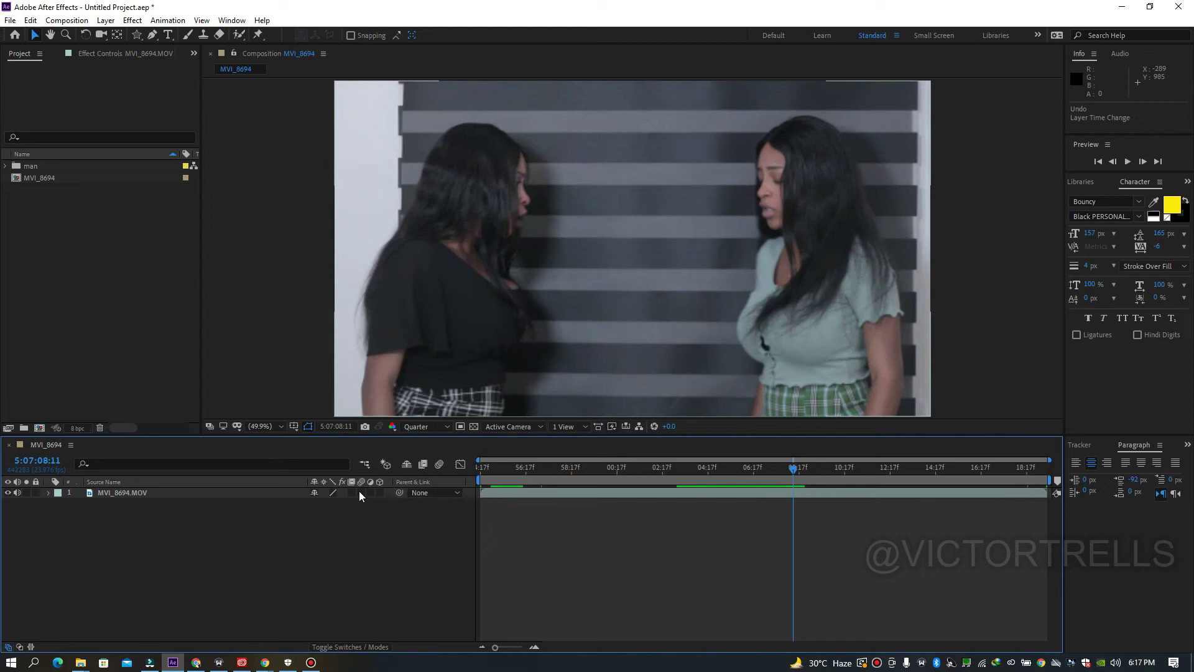
{"action": "right_click", "coordinate": [338, 514]}
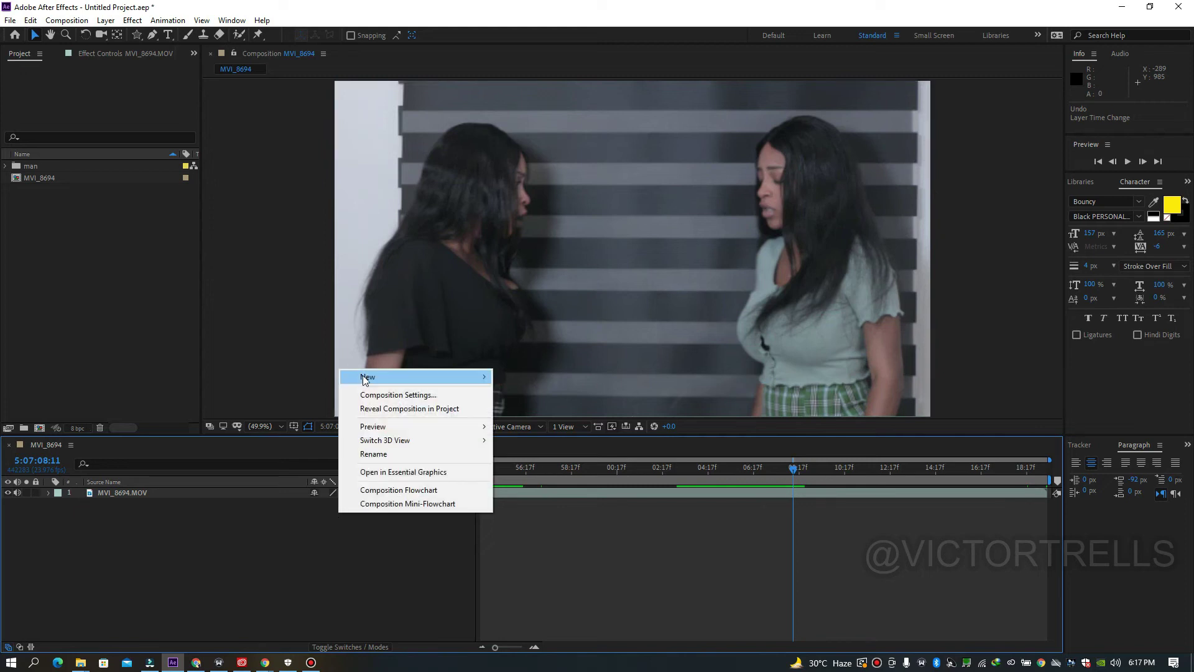
{"action": "mouse_move", "coordinate": [366, 379]}
{"action": "left_click", "coordinate": [251, 529]}
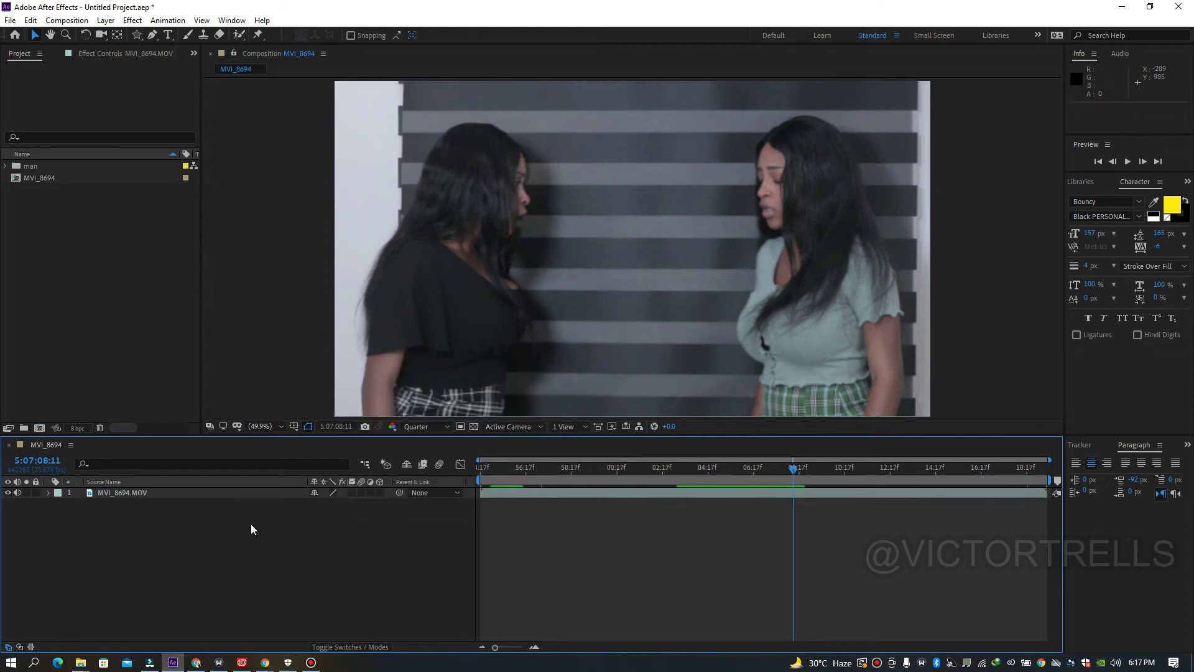
Add an empty text layer, move the playhead to 5:06:59:20, and hide the MVI_8694.MOV layer.
{"action": "right_click", "coordinate": [251, 529]}
{"action": "mouse_move", "coordinate": [309, 389]}
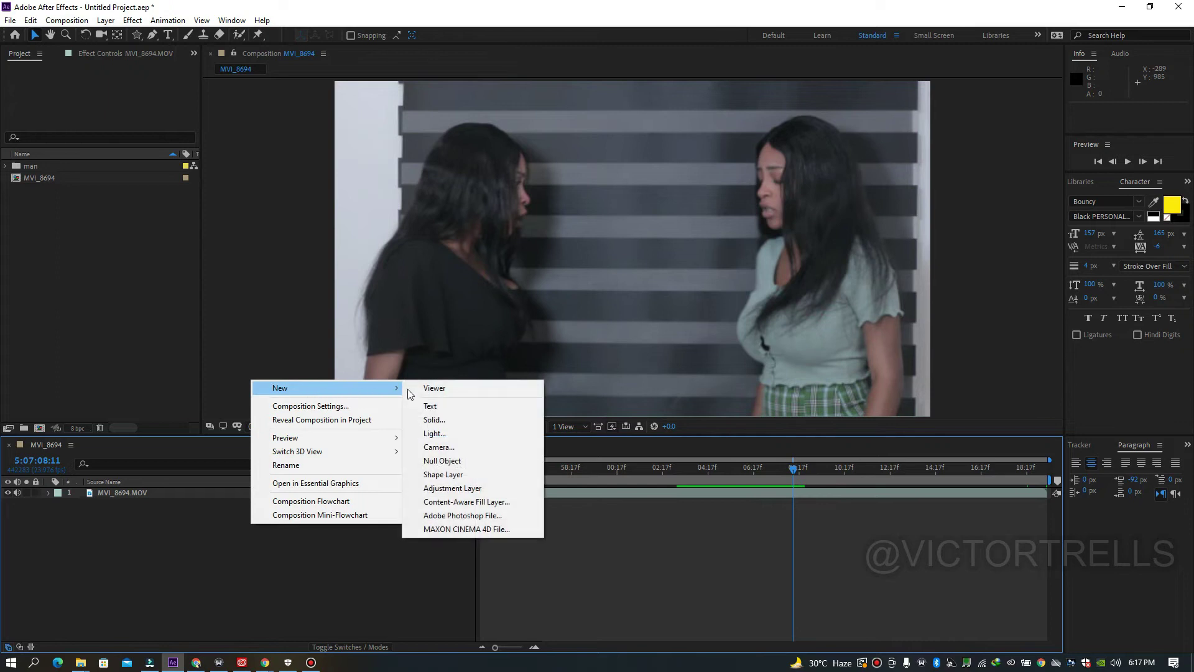
{"action": "left_click", "coordinate": [430, 405]}
{"action": "left_click", "coordinate": [600, 475]}
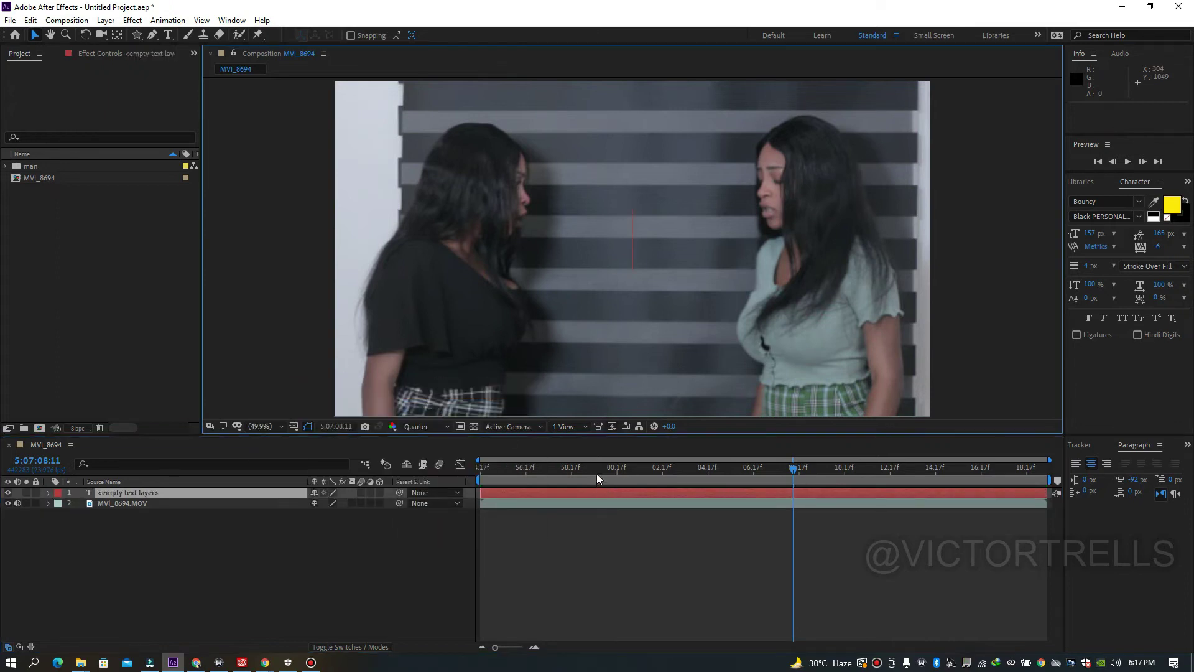
{"action": "left_click", "coordinate": [8, 503]}
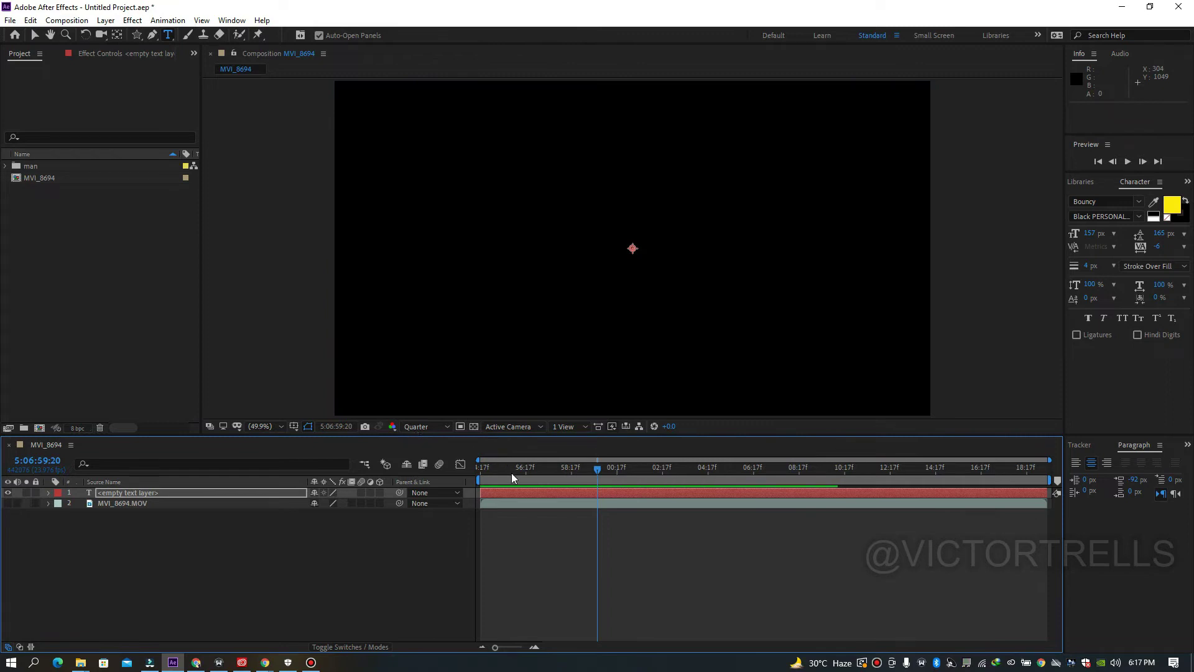
Enter the text man in the empty text layer and move the playhead to 5:06:57:06.
{"action": "double_click", "coordinate": [519, 494]}
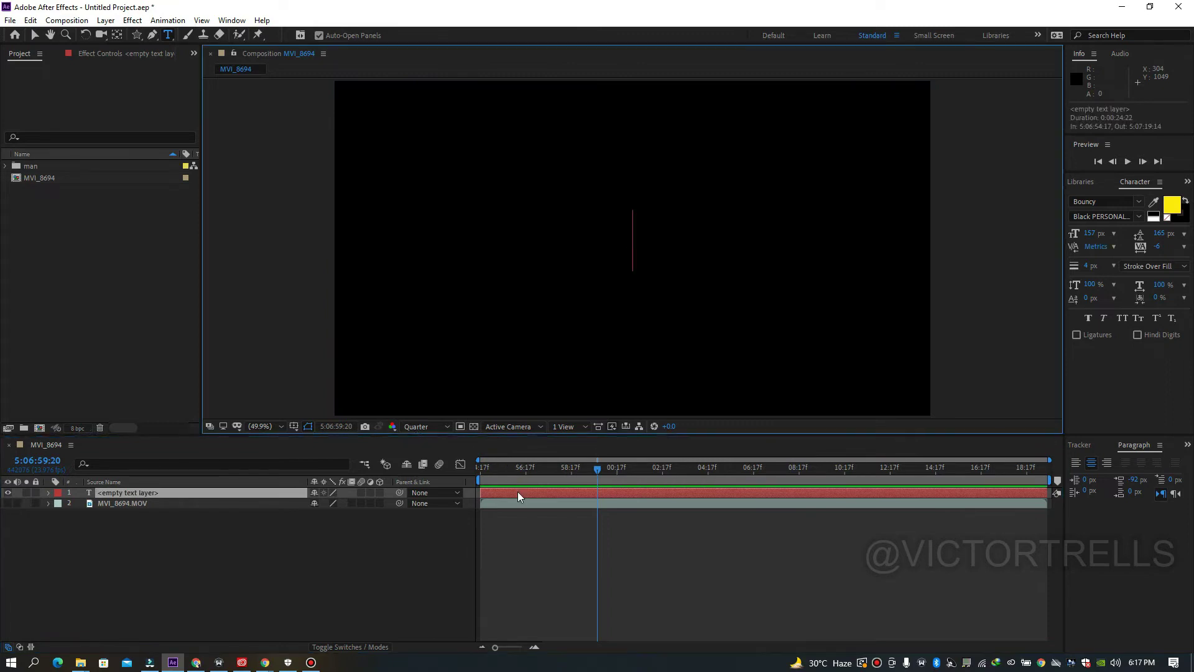
{"action": "type", "text": "man"}
{"action": "left_click", "coordinate": [539, 486]}
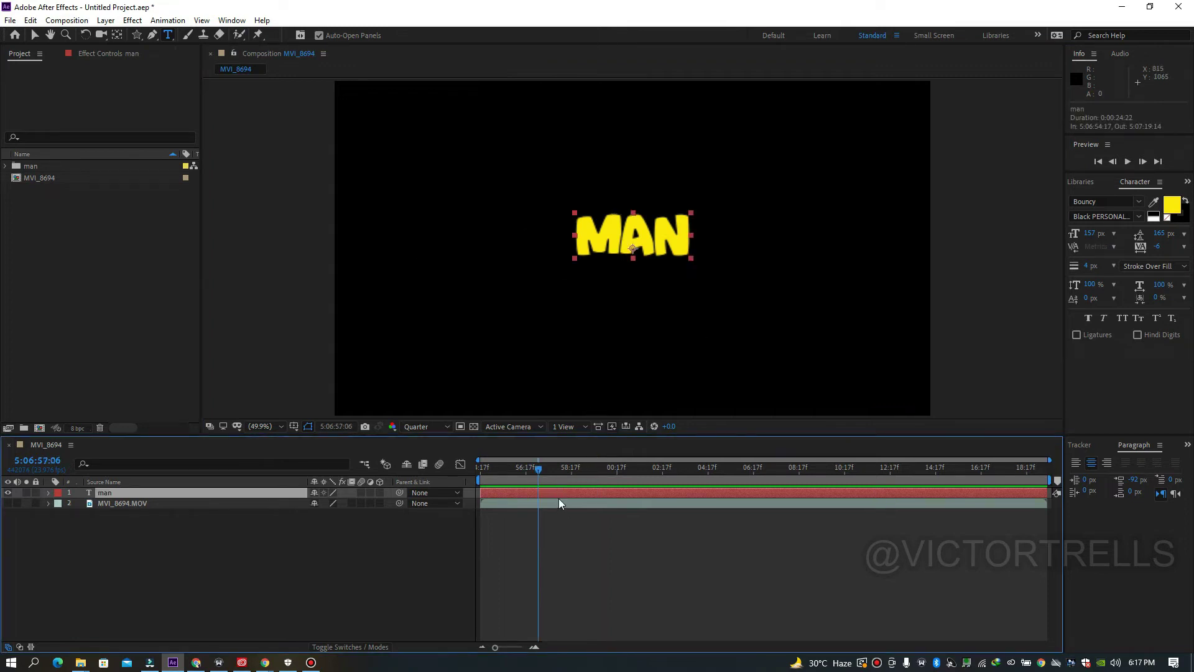
Keyframe the man layer's position at 5:06:57:06 and 5:06:57:20 so the text slides horizontally out past the frame's right edge.
{"action": "key", "text": "p"}
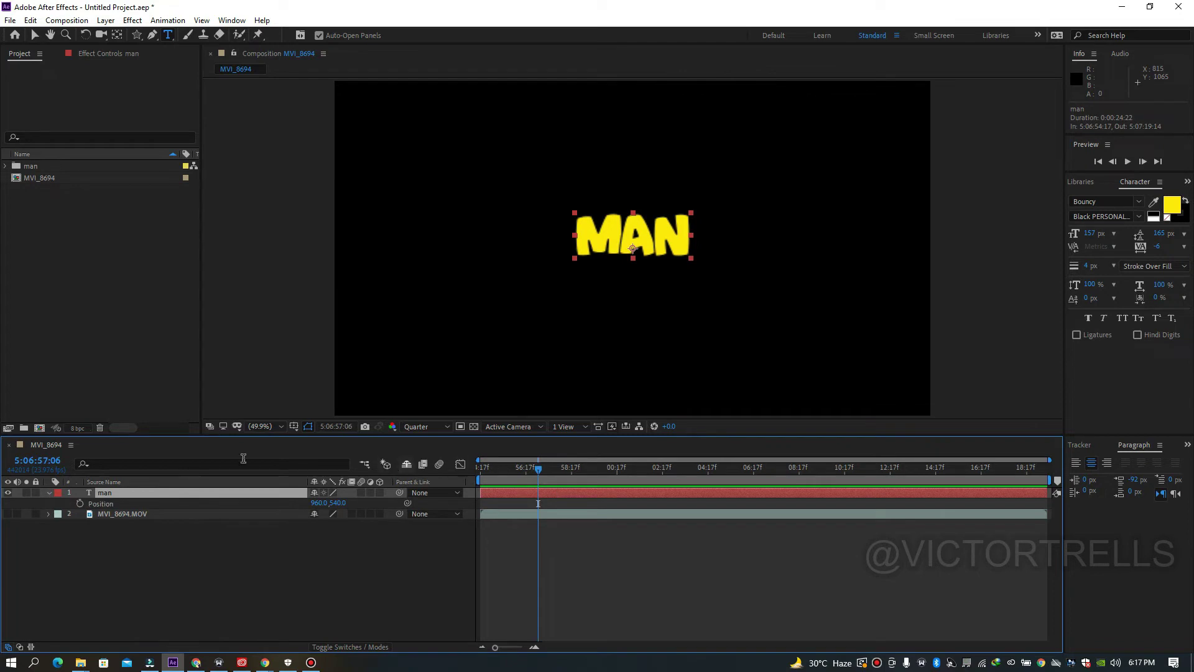
{"action": "left_click", "coordinate": [80, 504]}
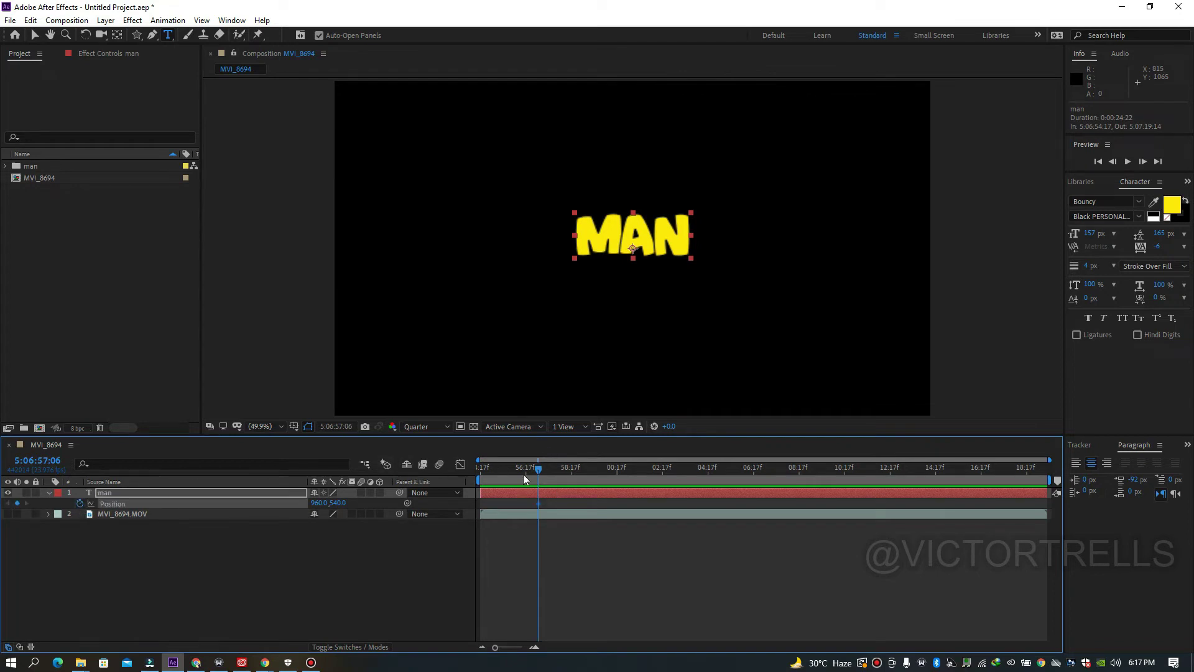
{"action": "left_click_drag", "start_coordinate": [549, 470], "coordinate": [552, 470]}
{"action": "left_click_drag", "start_coordinate": [317, 503], "coordinate": [448, 494]}
{"action": "left_click", "coordinate": [35, 35]}
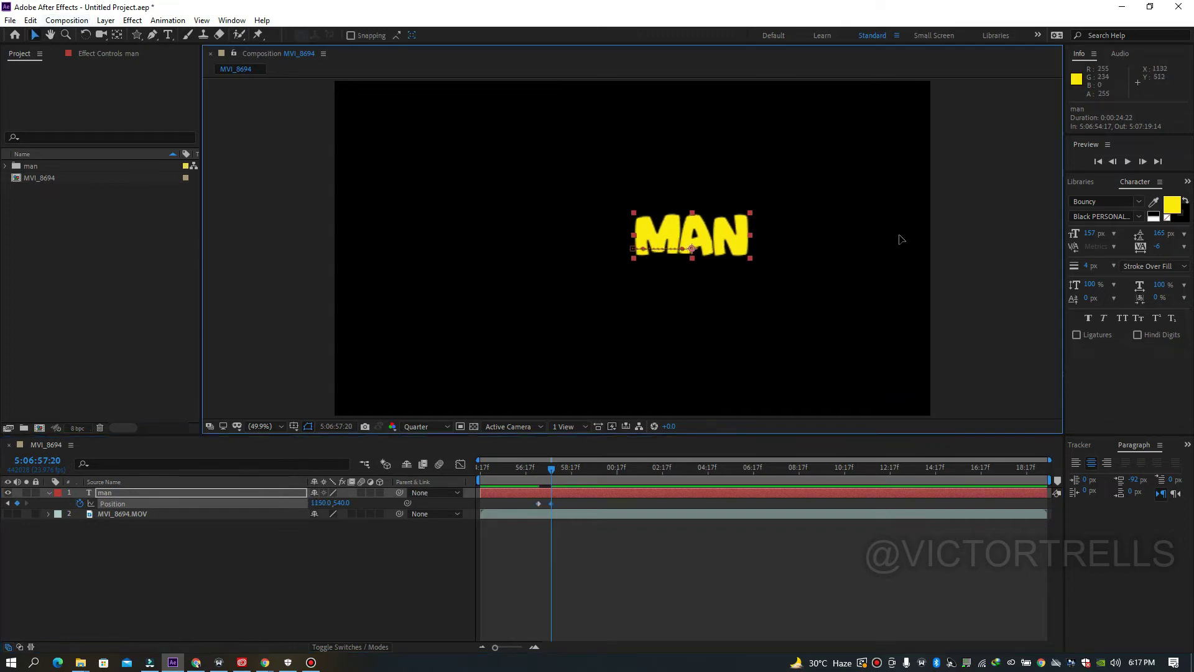
{"action": "left_click_drag", "start_coordinate": [691, 248], "coordinate": [1006, 237]}
Play back the man text's movement from just before its first keyframe and stop at 5:06:57:08.
{"action": "left_click_drag", "start_coordinate": [542, 468], "coordinate": [533, 471]}
{"action": "key", "text": "space"}
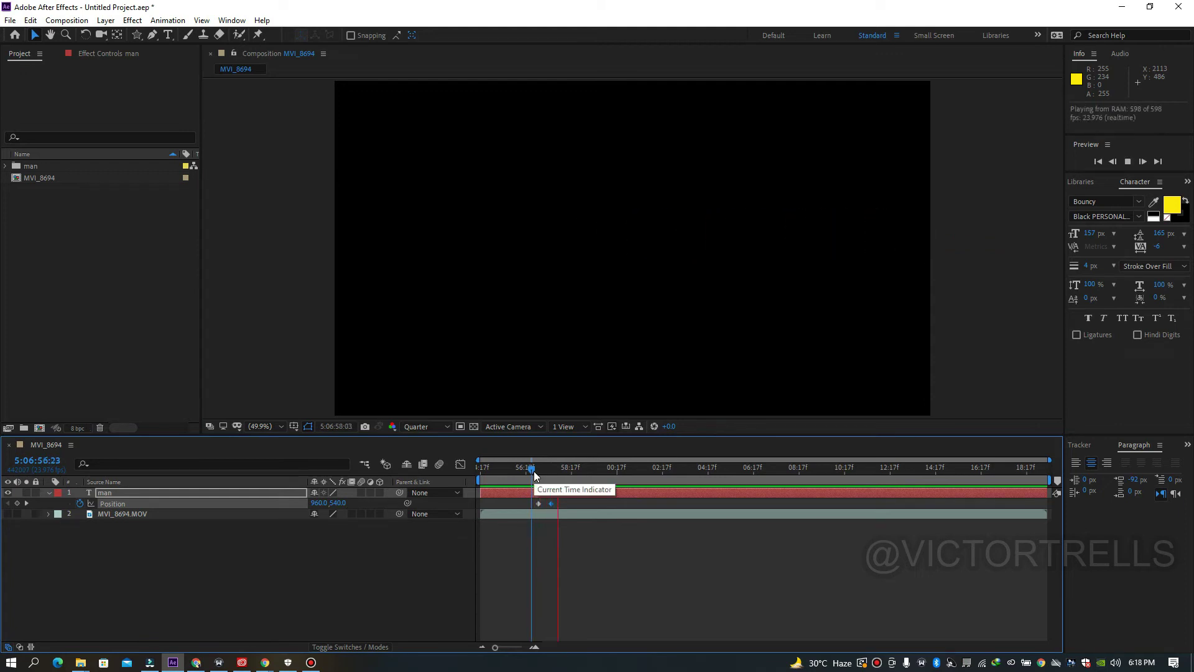
{"action": "left_click", "coordinate": [535, 471]}
{"action": "key", "text": "space"}
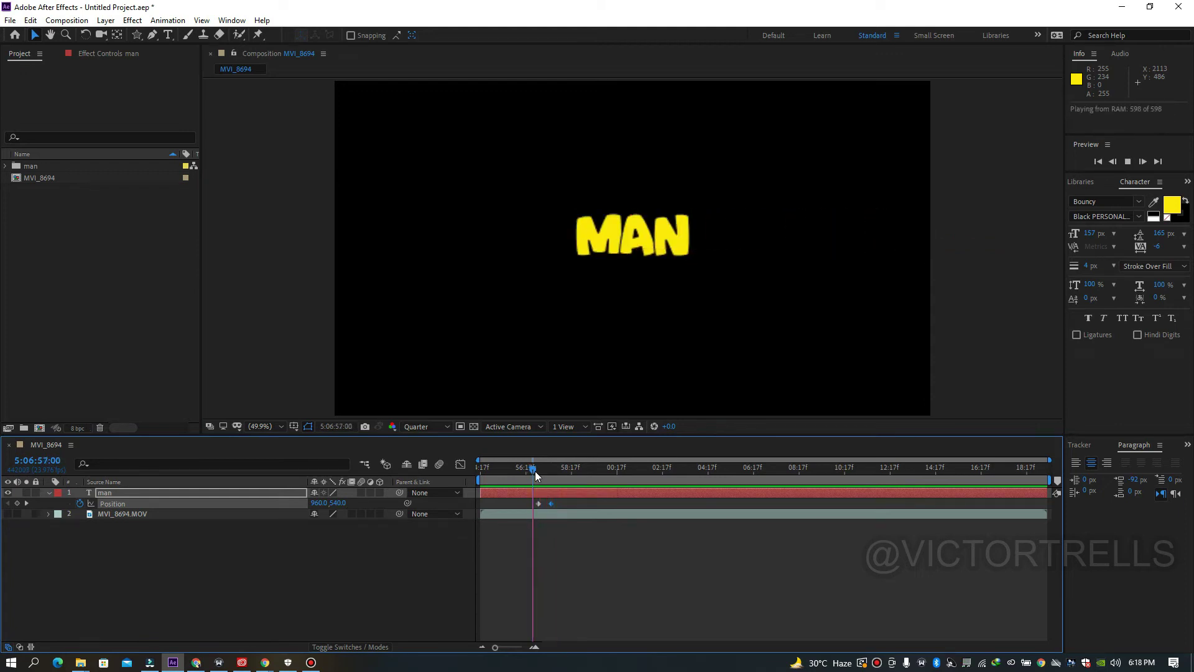
{"action": "left_click", "coordinate": [539, 470]}
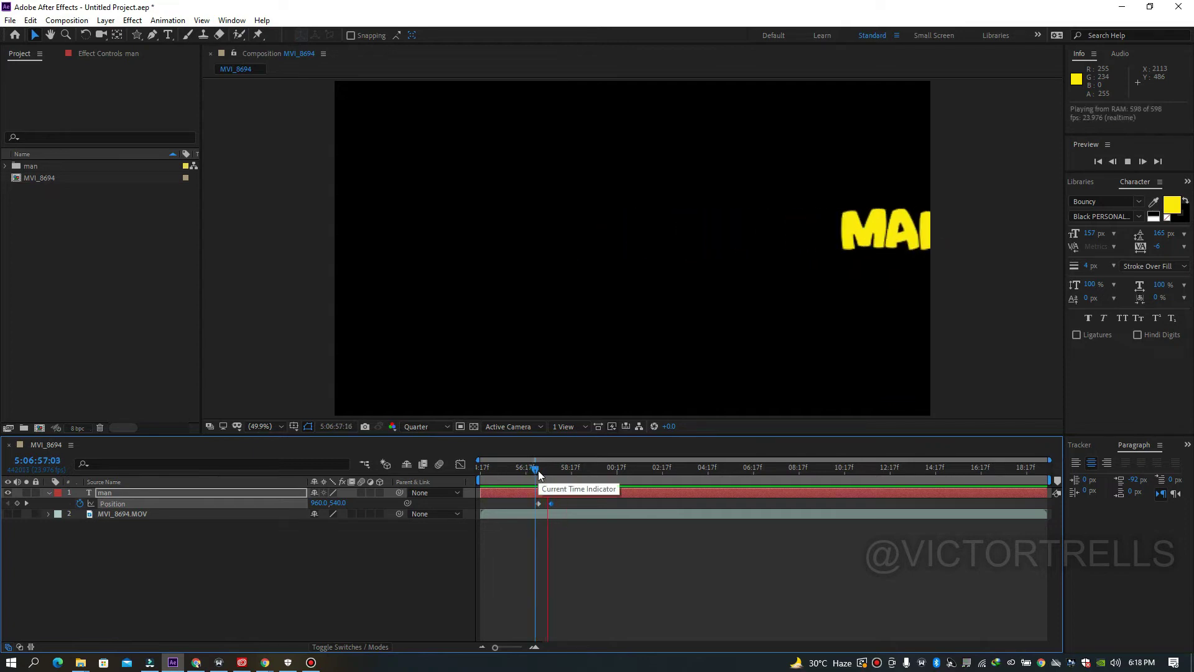
{"action": "left_click", "coordinate": [540, 471]}
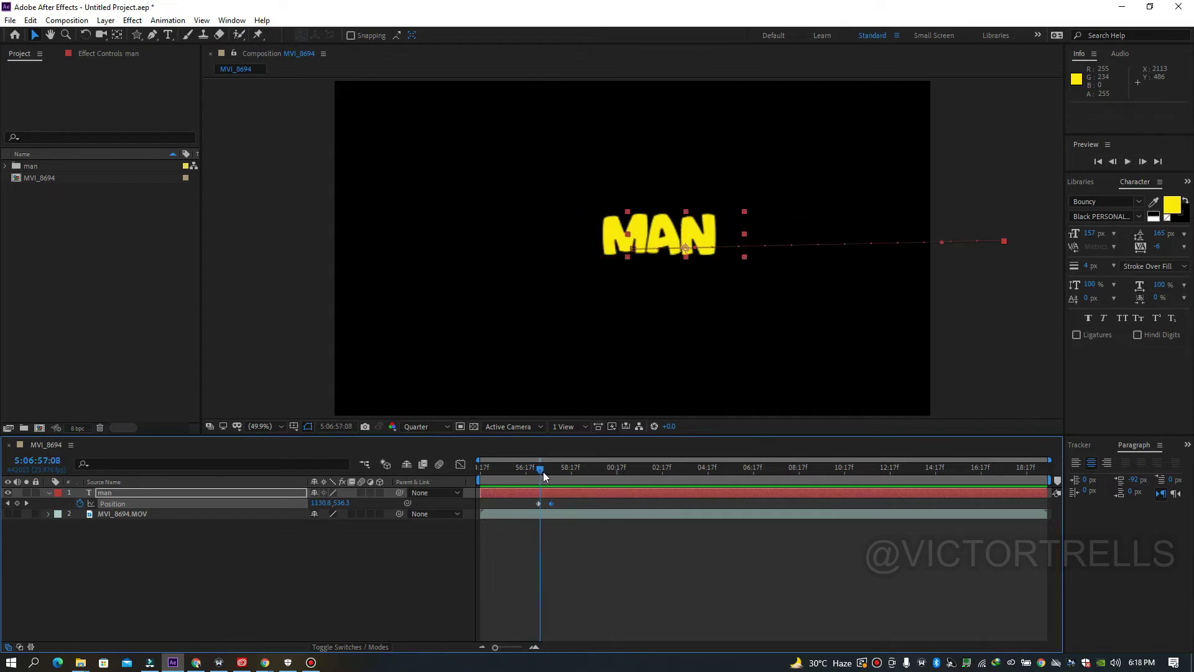
{"action": "left_click", "coordinate": [542, 472]}
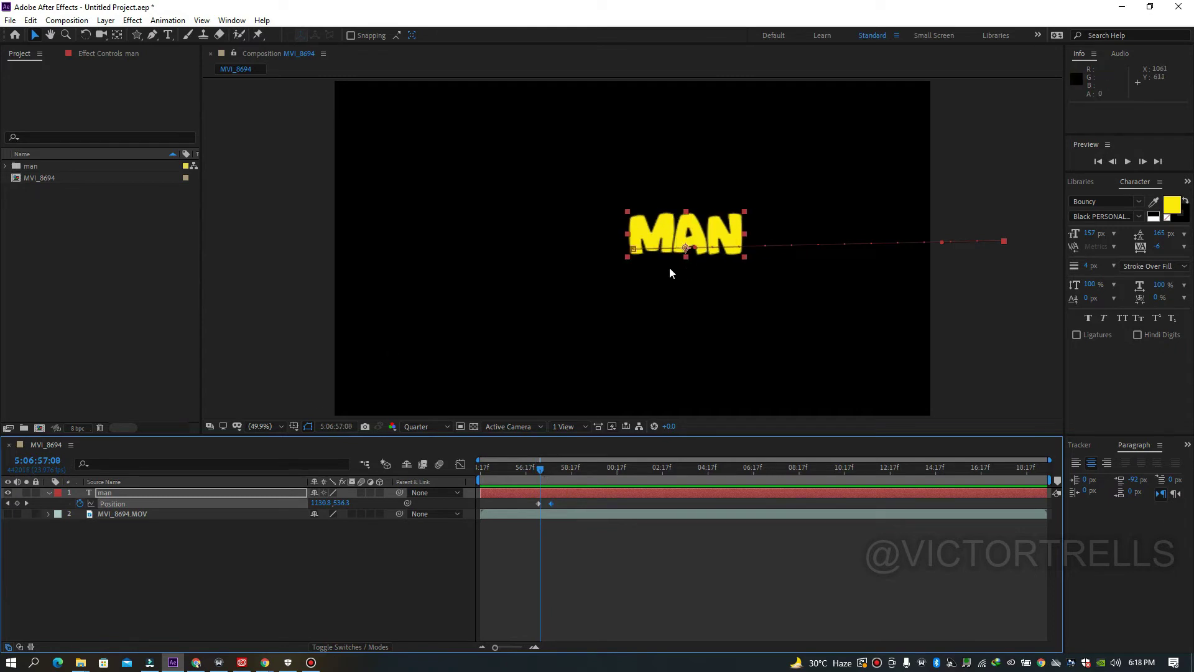
Turn on motion blur for the man layer and the composition, replay the movement, and park the playhead at 5:06:57:11.
{"action": "left_click", "coordinate": [362, 492]}
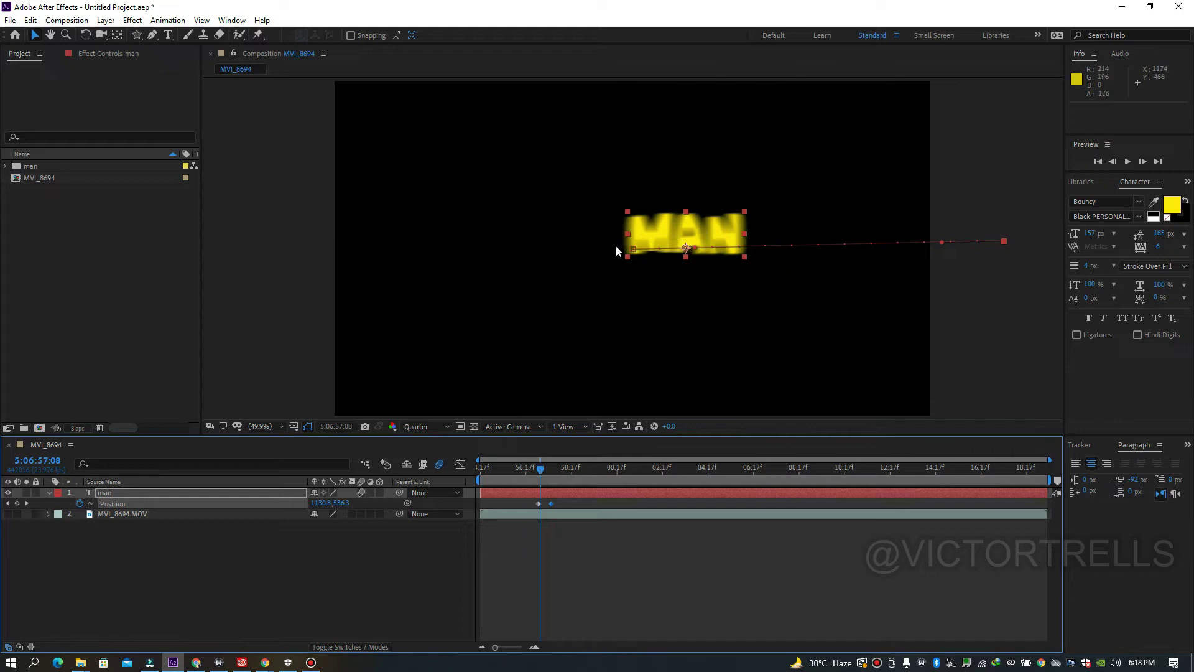
{"action": "left_click_drag", "start_coordinate": [538, 476], "coordinate": [536, 479]}
{"action": "key", "text": "space"}
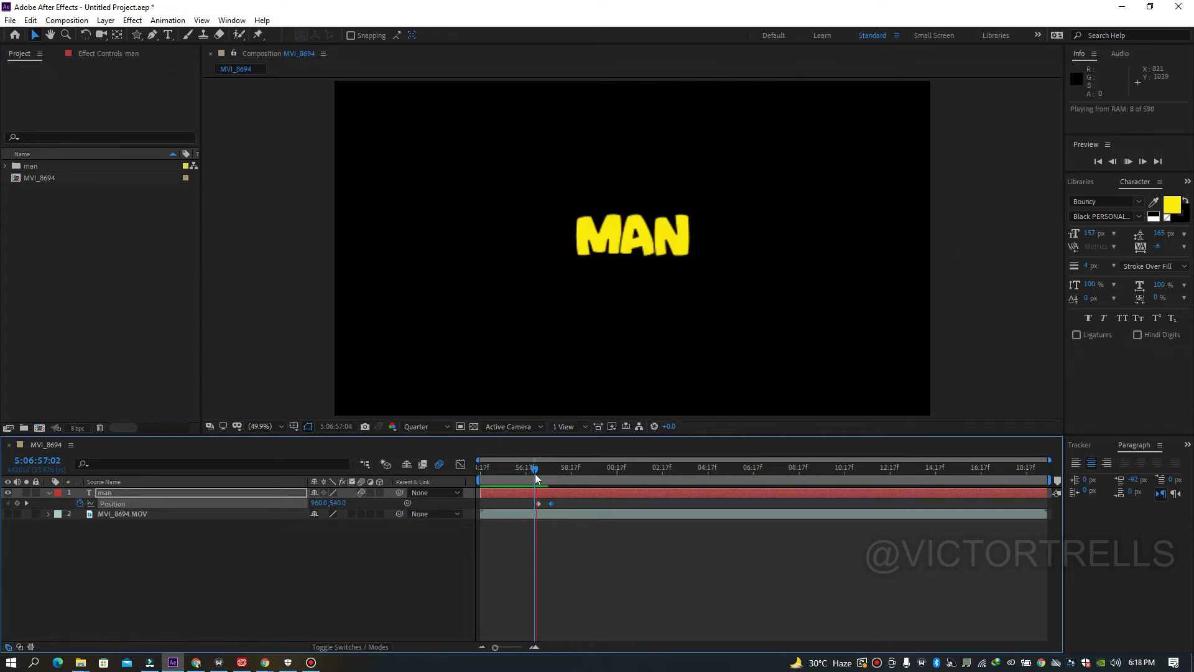
{"action": "left_click", "coordinate": [538, 477]}
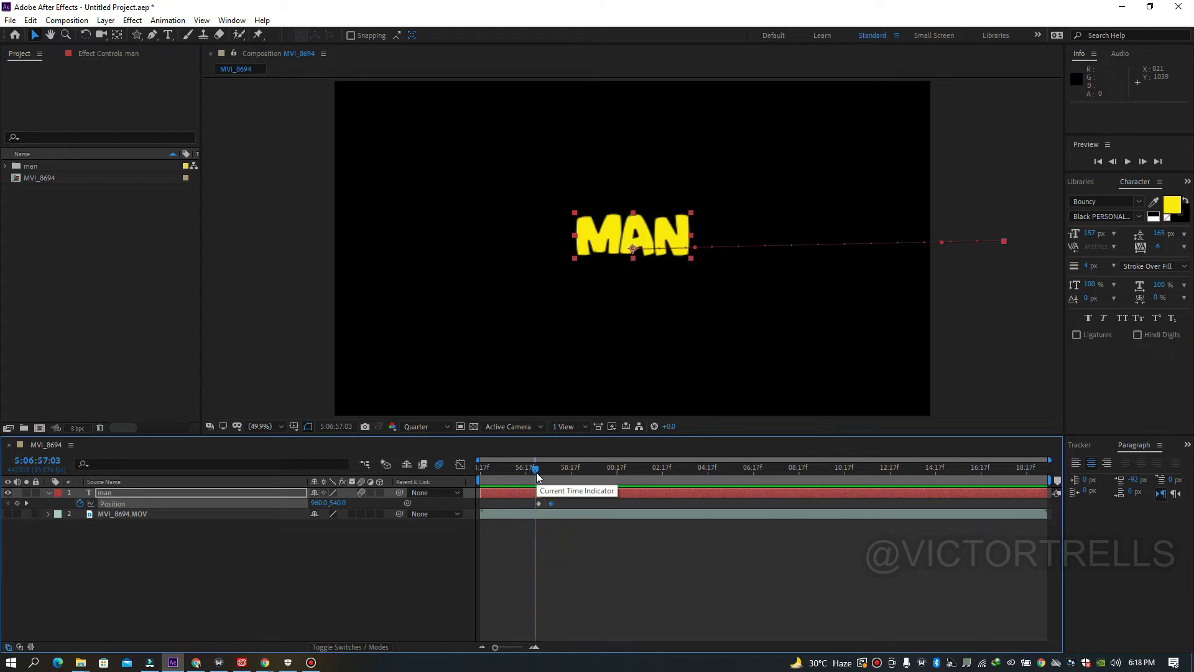
{"action": "key", "text": "space"}
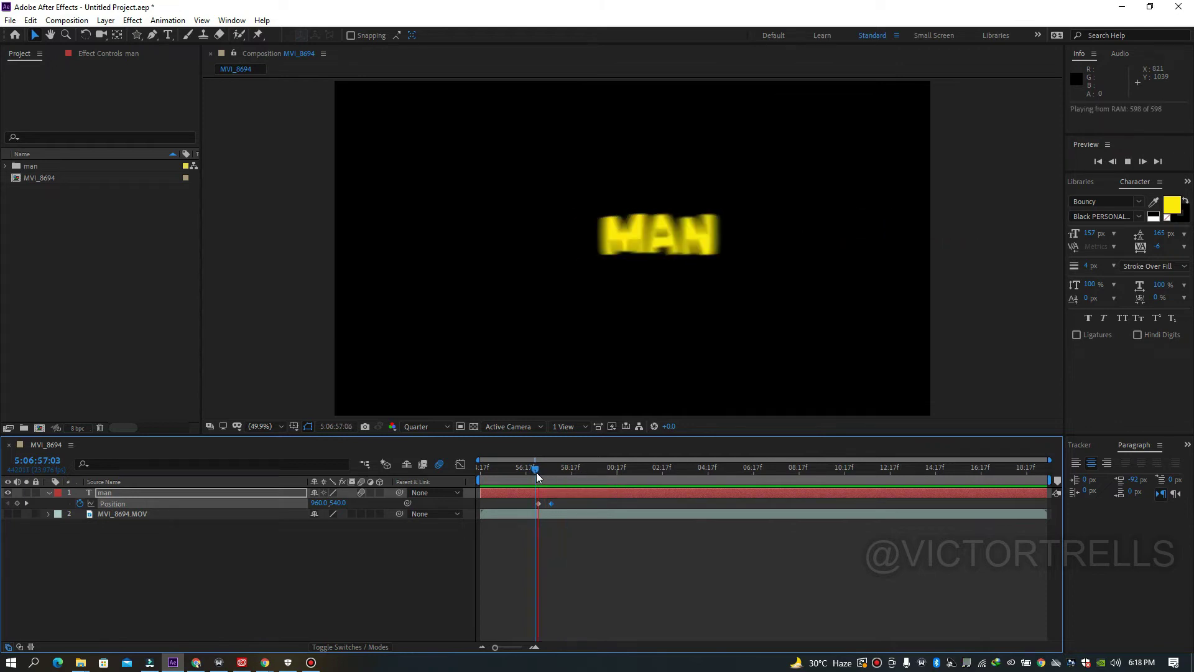
{"action": "left_click", "coordinate": [541, 476]}
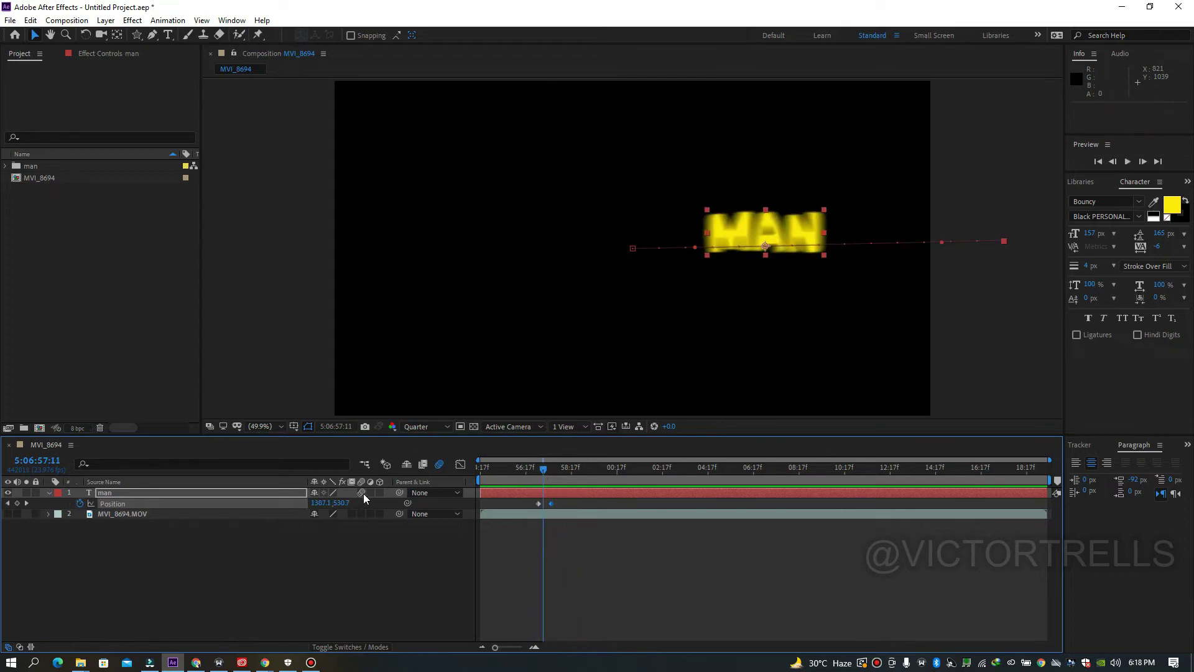
Turn the composition's motion blur off and on again to compare the text, and replay the movement.
{"action": "left_click", "coordinate": [440, 464]}
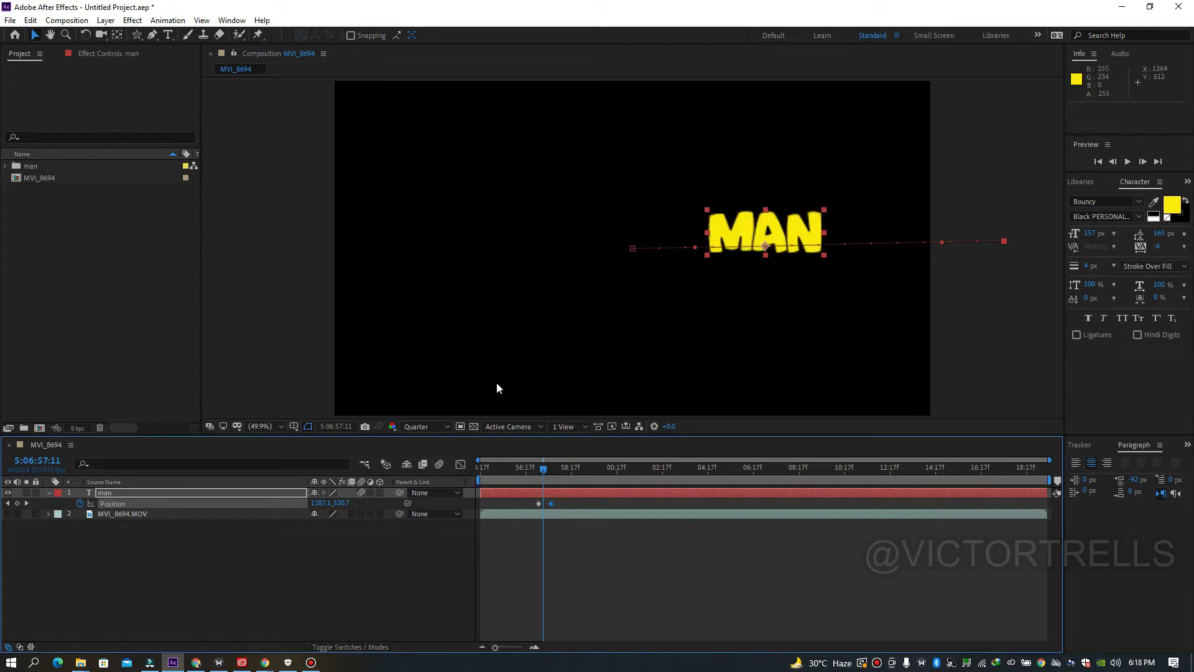
{"action": "left_click", "coordinate": [441, 465]}
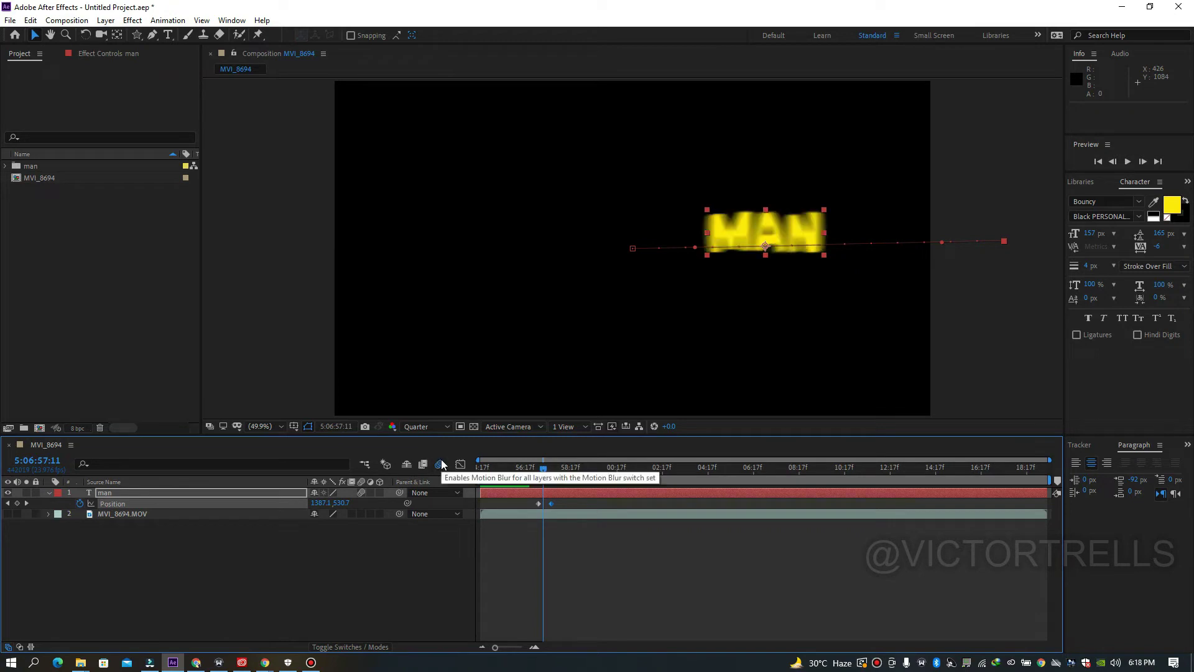
{"action": "key", "text": "space"}
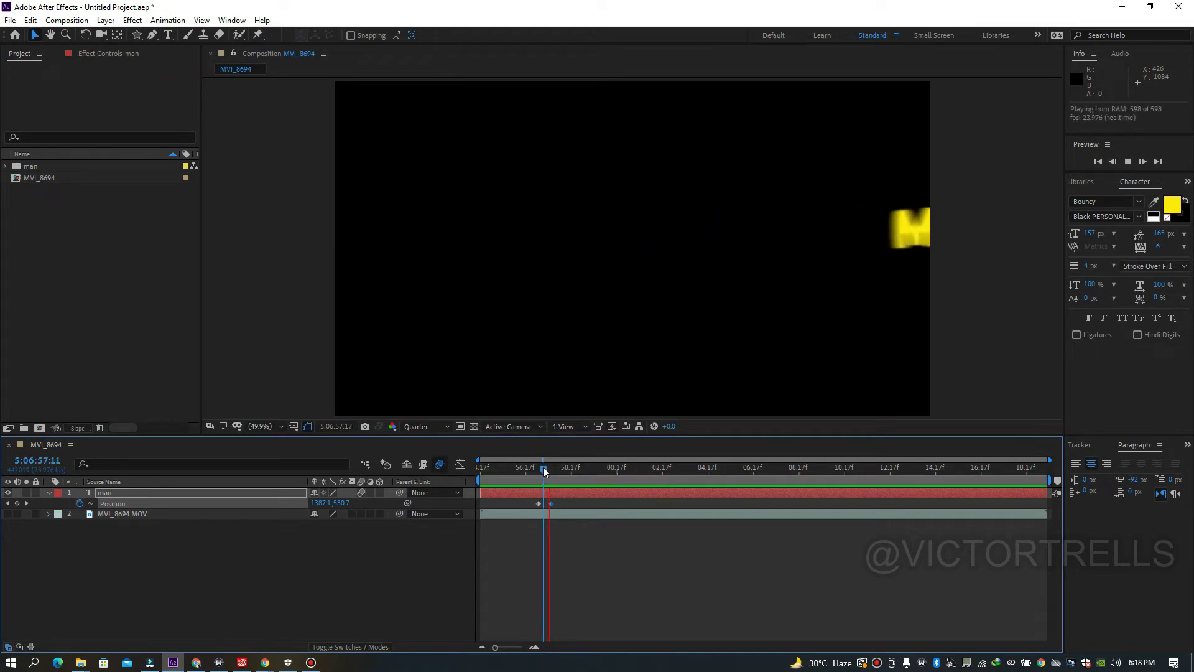
{"action": "left_click", "coordinate": [545, 472]}
Move the playhead to 5:06:57:05 and remove the position keyframes from the man layer.
{"action": "left_click_drag", "start_coordinate": [545, 476], "coordinate": [538, 478]}
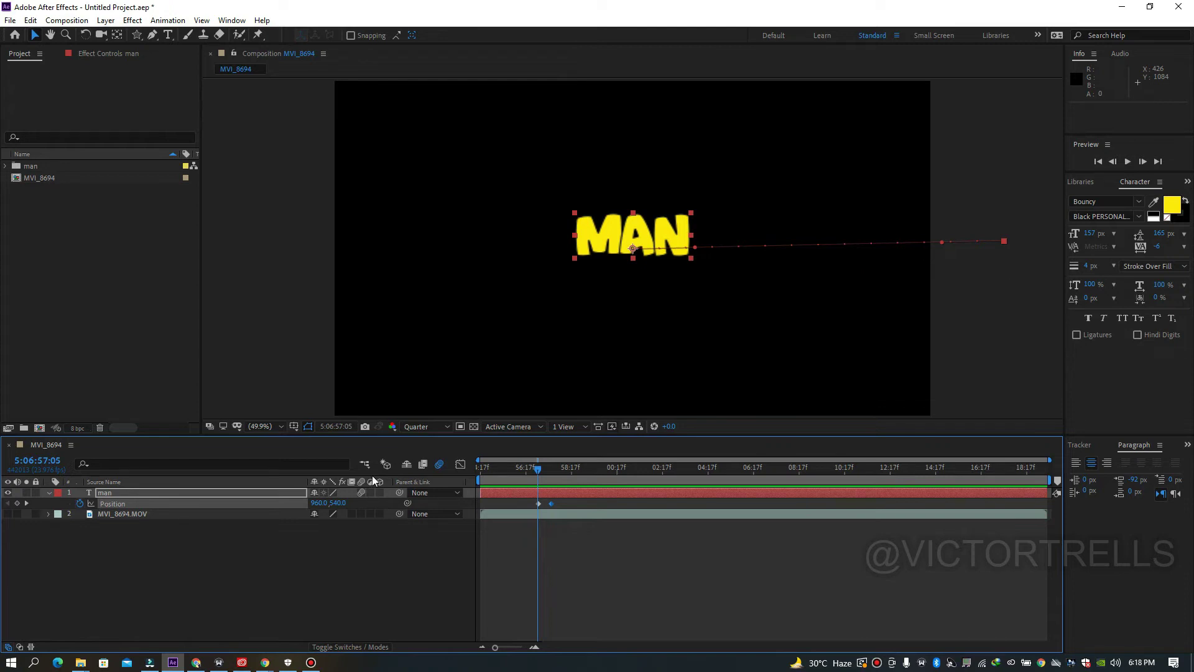
{"action": "left_click", "coordinate": [372, 492]}
{"action": "left_click", "coordinate": [80, 503]}
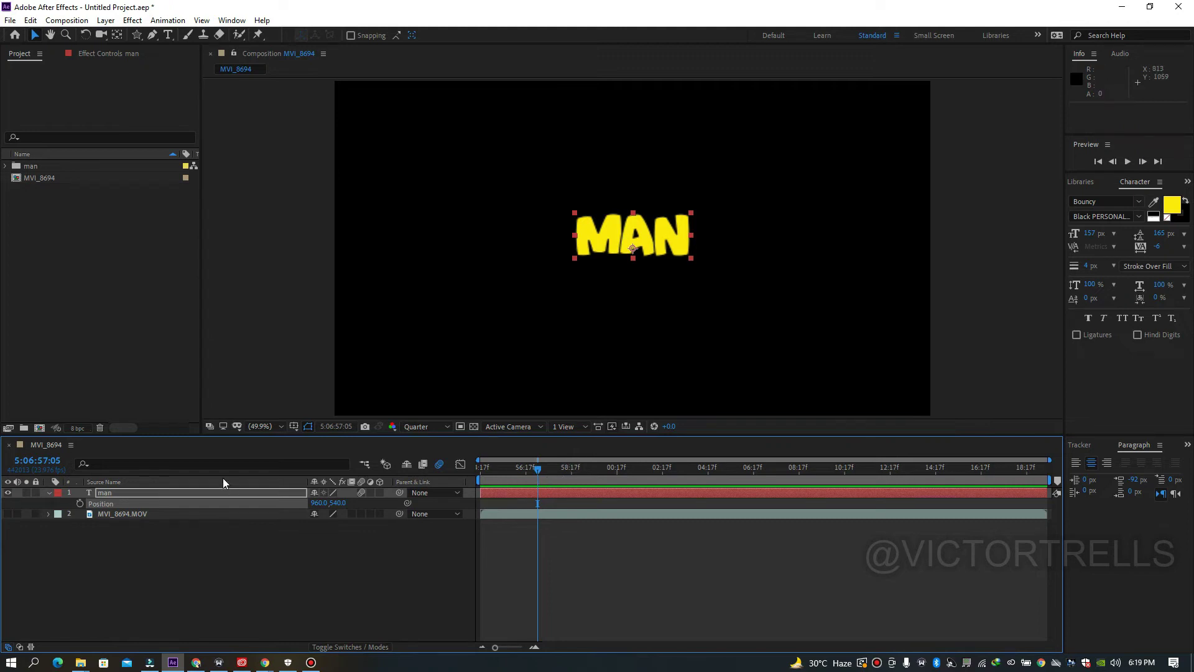
Set the man layer's rotation to 1° and make it a 3D layer.
{"action": "key", "text": "r"}
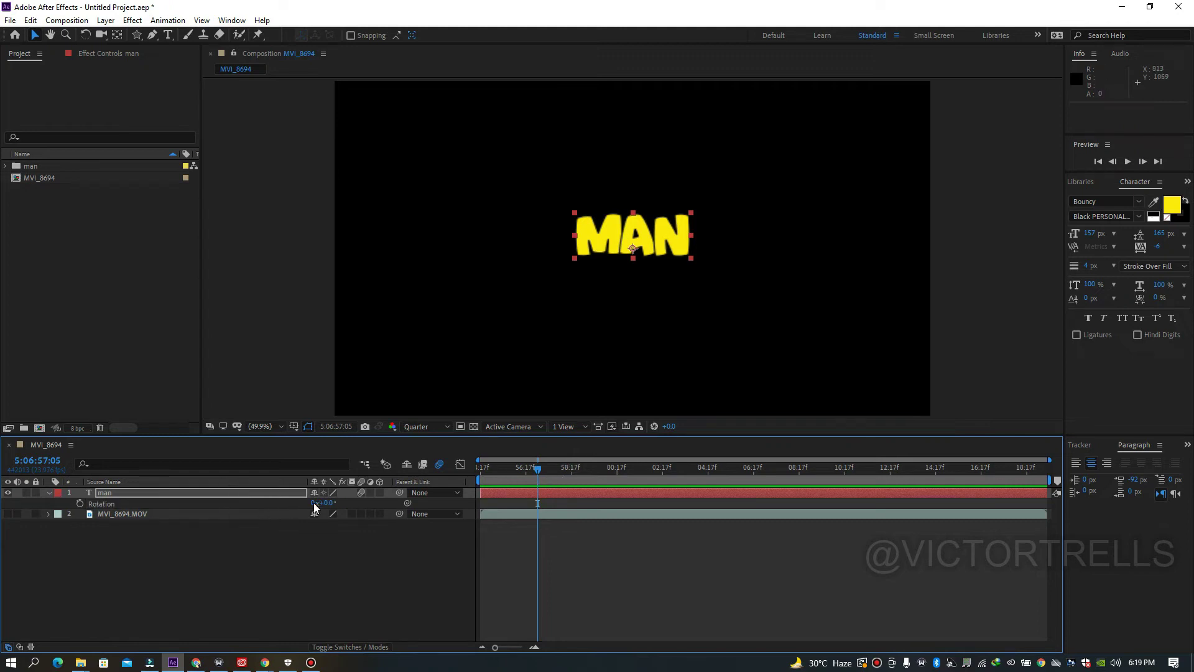
{"action": "mouse_move", "coordinate": [327, 502]}
{"action": "left_mouse_down"}
{"action": "mouse_move", "coordinate": [404, 503]}
{"action": "mouse_move", "coordinate": [325, 495]}
{"action": "left_mouse_up"}
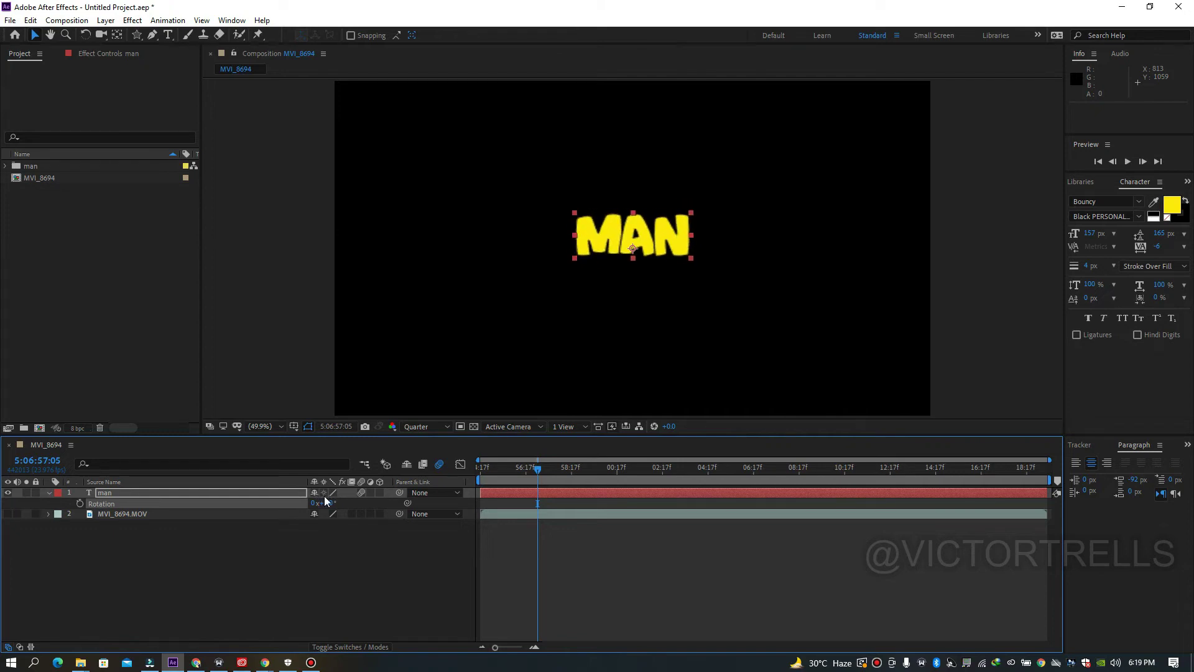
{"action": "left_click", "coordinate": [379, 493]}
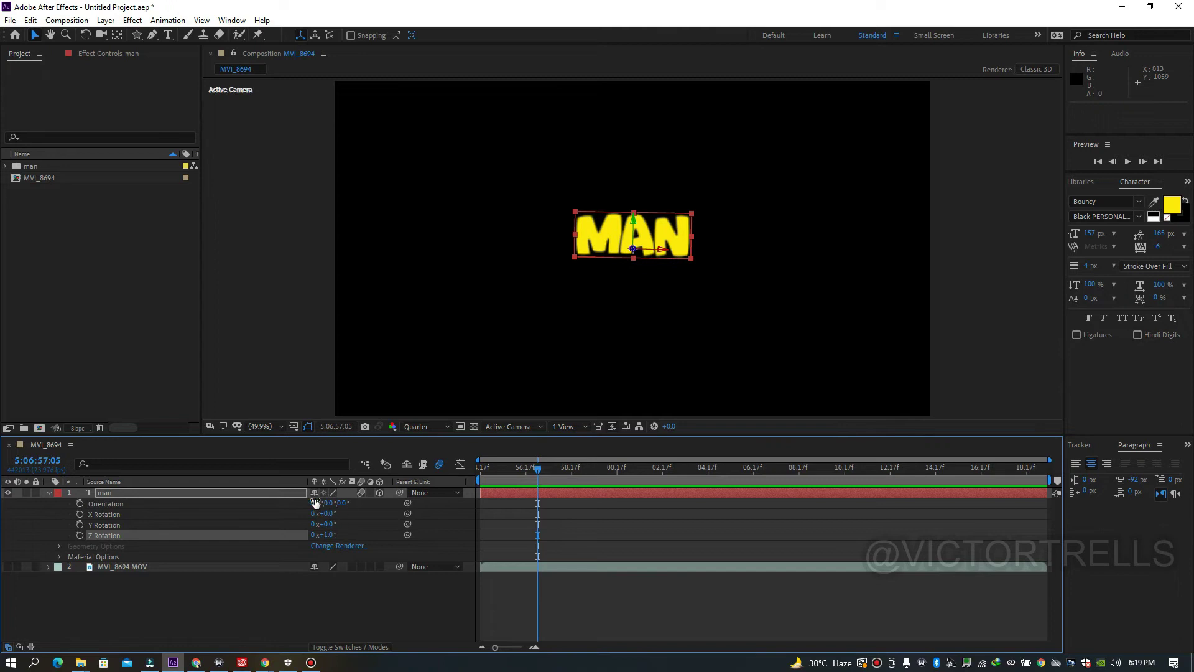
Try the man layer's X orientation at 104°, its Y orientation, and its Z orientation at 320°, undoing each change.
{"action": "left_click_drag", "start_coordinate": [314, 505], "coordinate": [367, 493]}
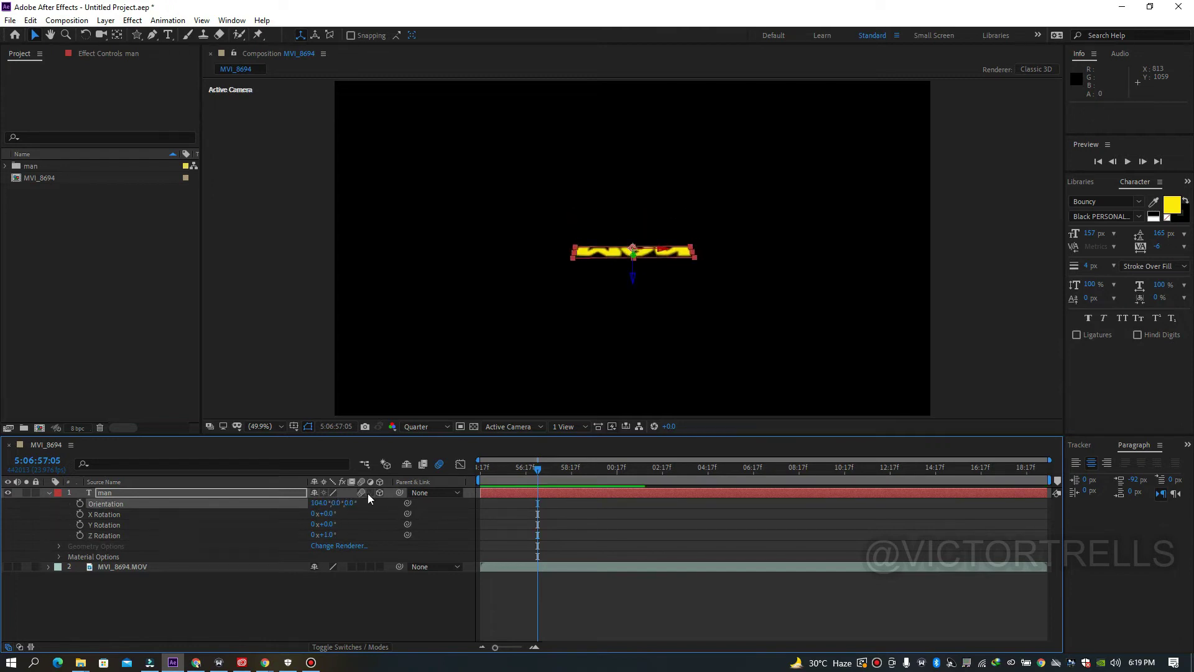
{"action": "key", "text": "ctrl+z"}
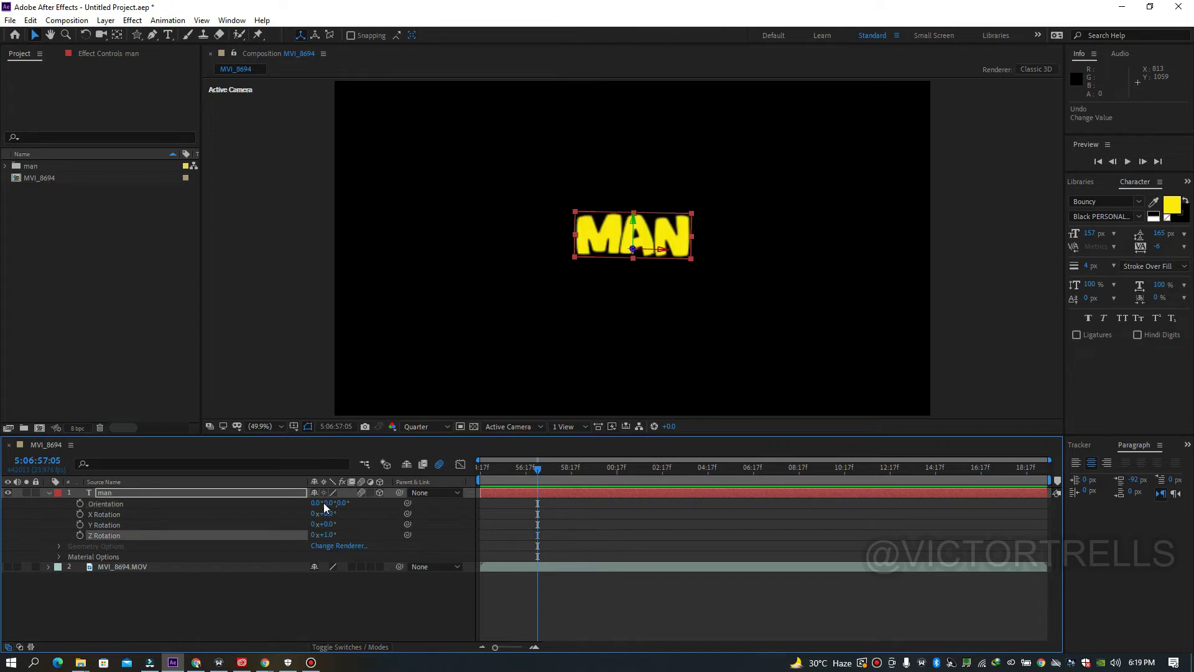
{"action": "left_click_drag", "start_coordinate": [333, 503], "coordinate": [391, 501]}
{"action": "key", "text": "ctrl+z"}
{"action": "left_click_drag", "start_coordinate": [342, 502], "coordinate": [316, 505]}
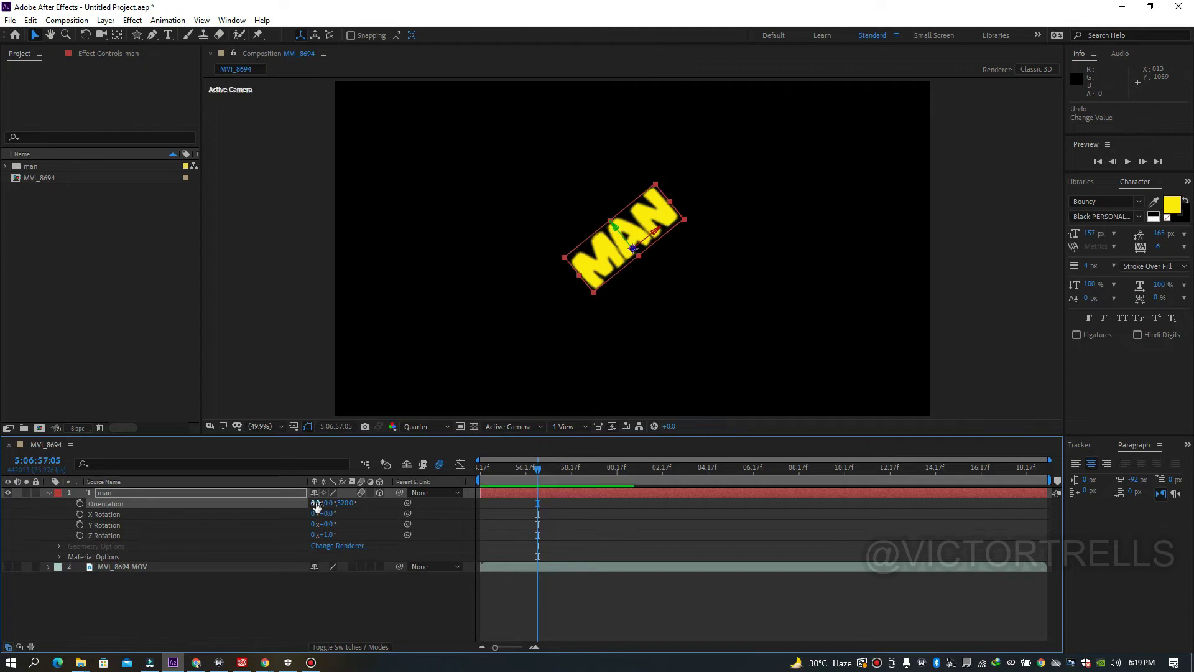
{"action": "key", "text": "ctrl+z"}
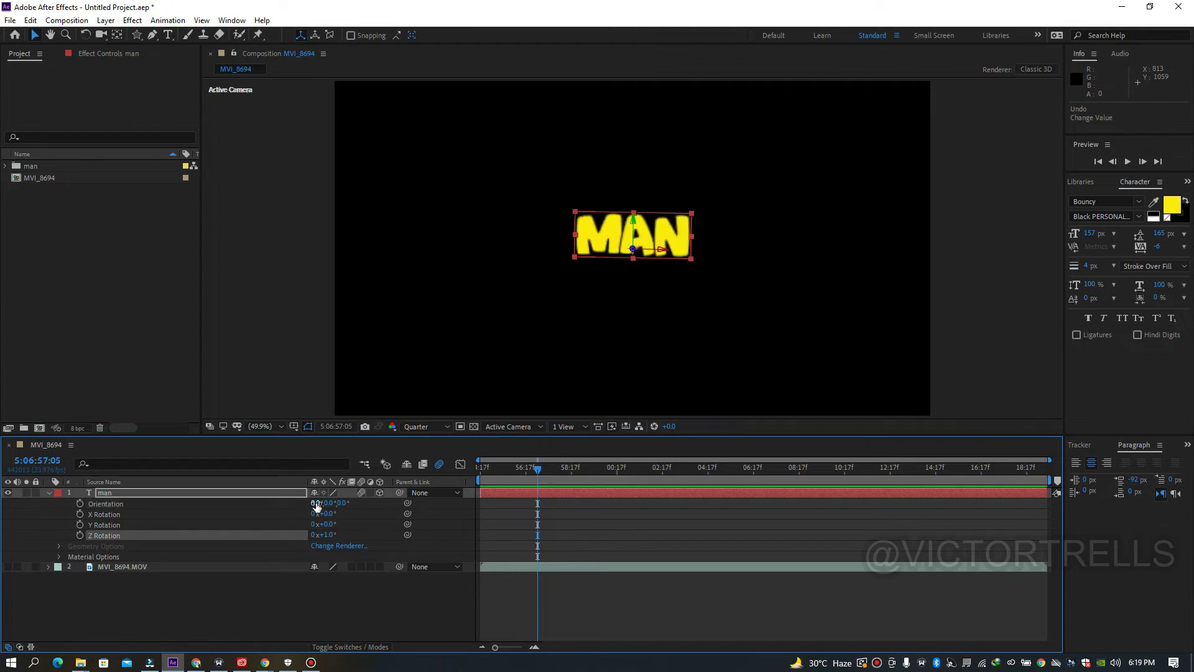
Try changing the man layer's X Rotation and setting its Y Rotation to 10°, undoing each change.
{"action": "left_click_drag", "start_coordinate": [329, 516], "coordinate": [350, 519]}
{"action": "key", "text": "ctrl+z"}
{"action": "left_click_drag", "start_coordinate": [328, 524], "coordinate": [337, 525]}
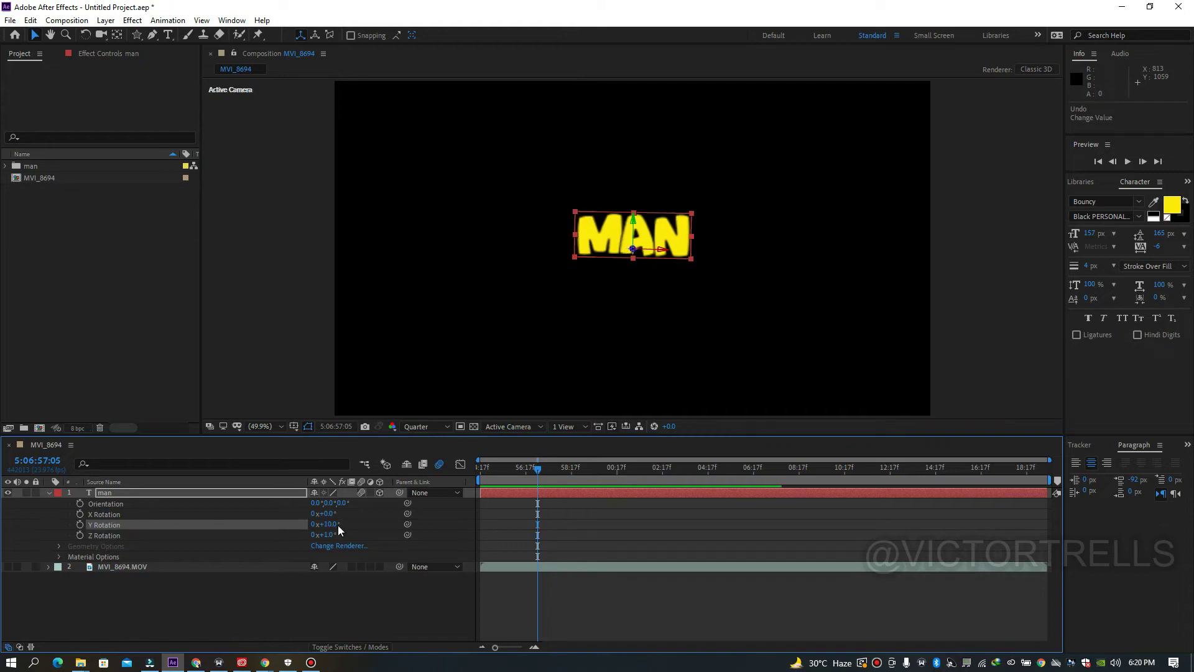
{"action": "key", "text": "ctrl+z"}
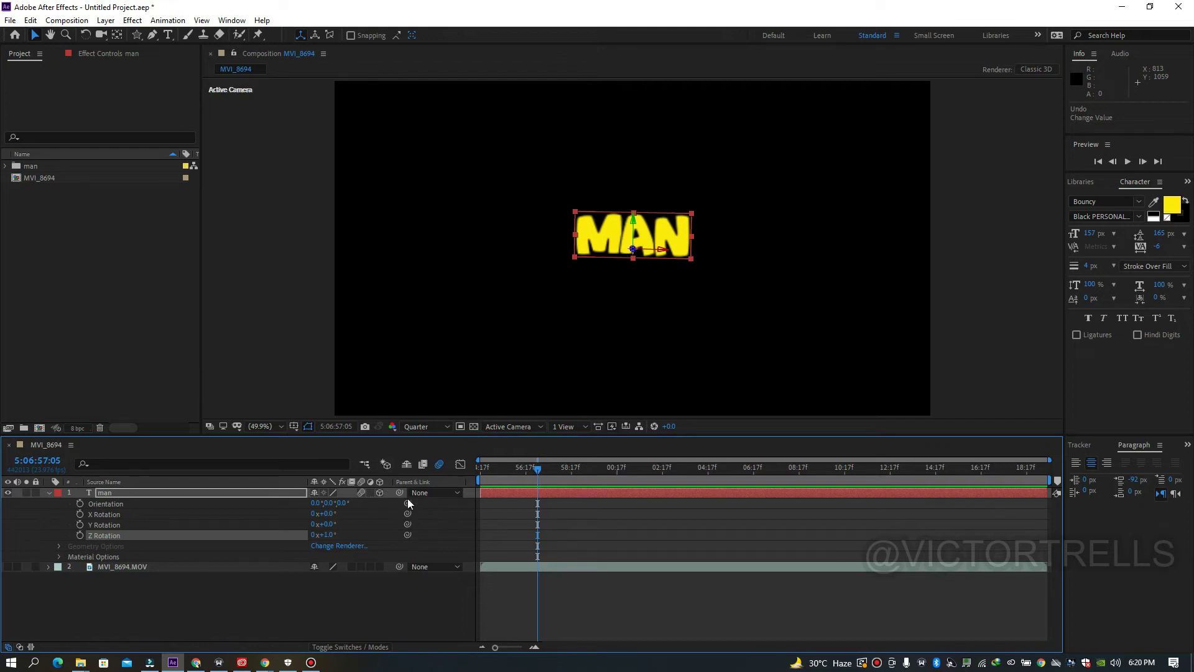
Collapse the man layer's properties, display the blending mode columns, and set the layer's mode to Screen.
{"action": "left_click", "coordinate": [49, 492]}
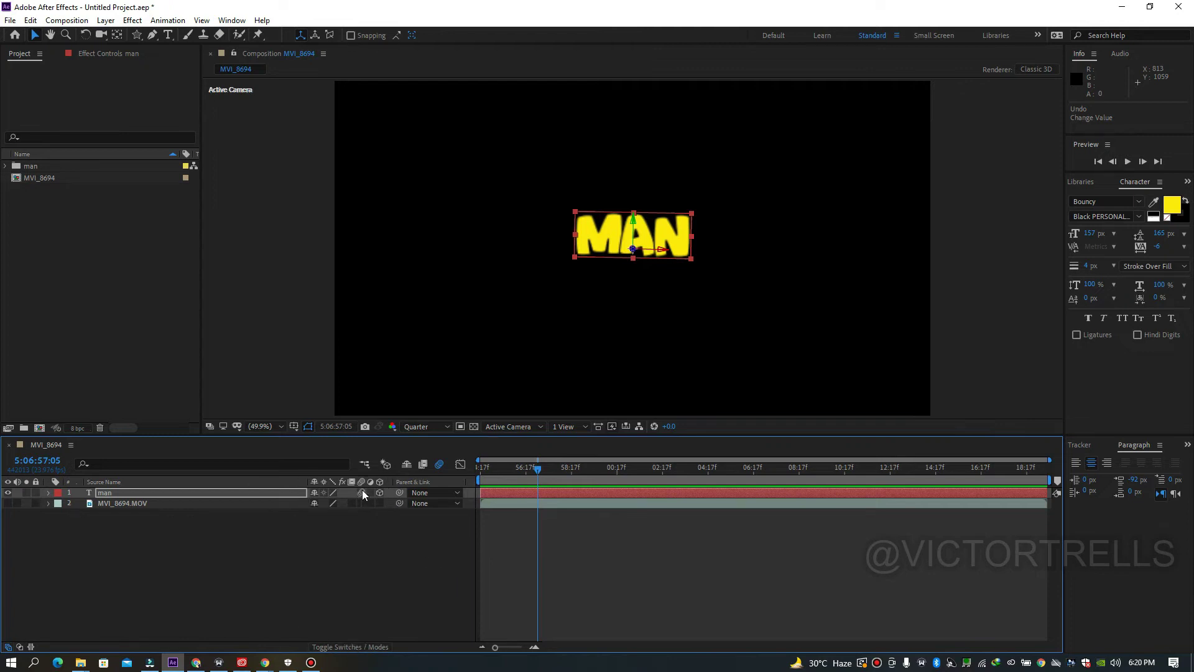
{"action": "left_click", "coordinate": [342, 644]}
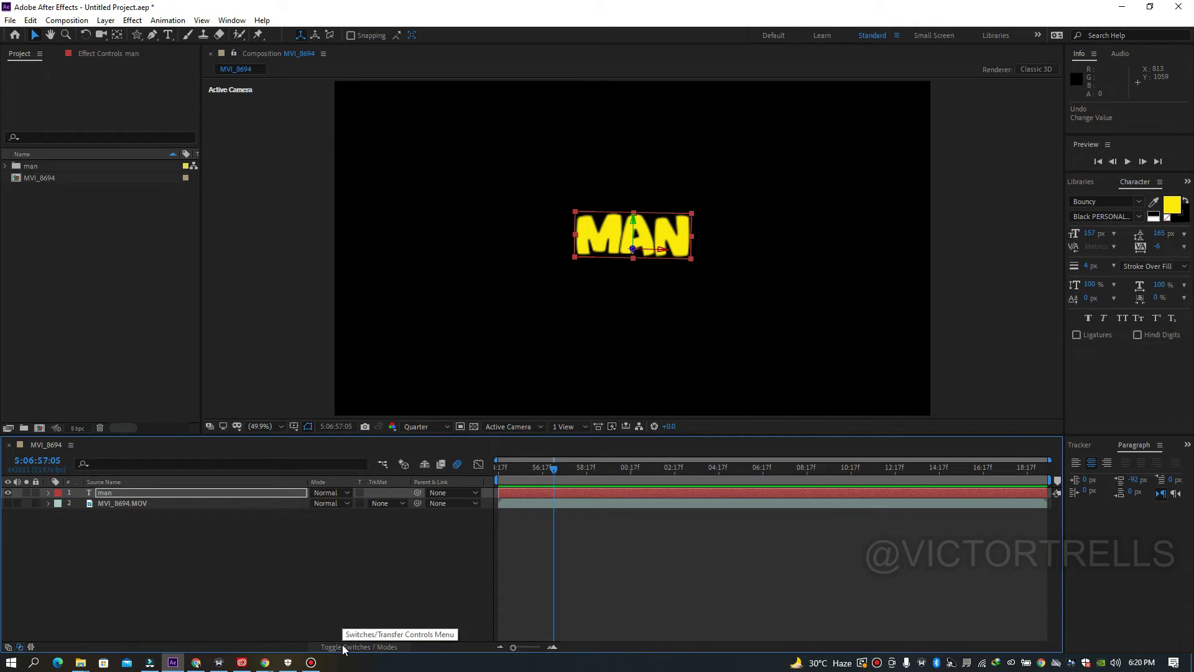
{"action": "left_click", "coordinate": [326, 493]}
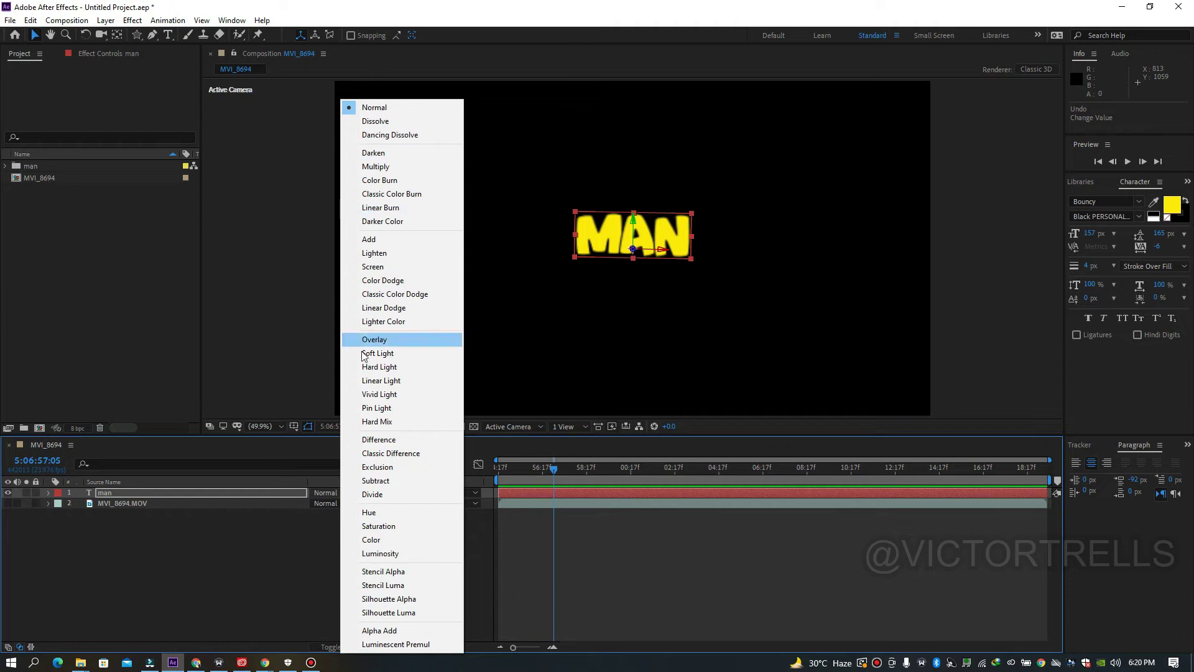
{"action": "left_click", "coordinate": [372, 268]}
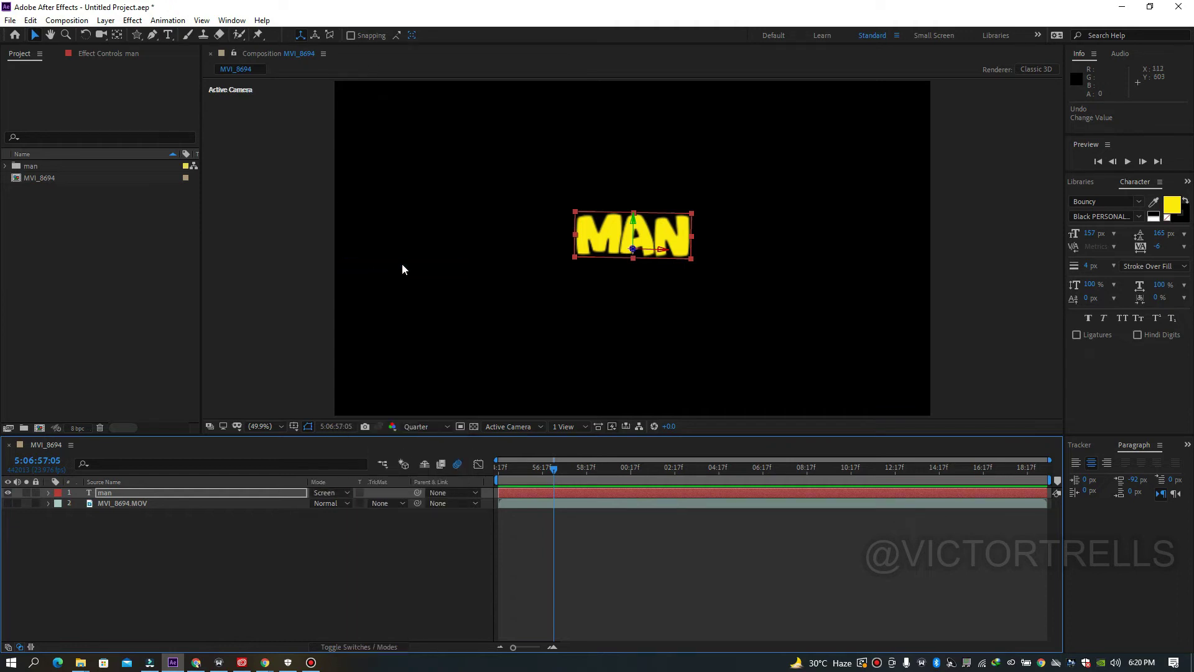
Make the MVI_8694.MOV footage layer visible and set the man layer's blending mode to Normal.
{"action": "left_click", "coordinate": [8, 503]}
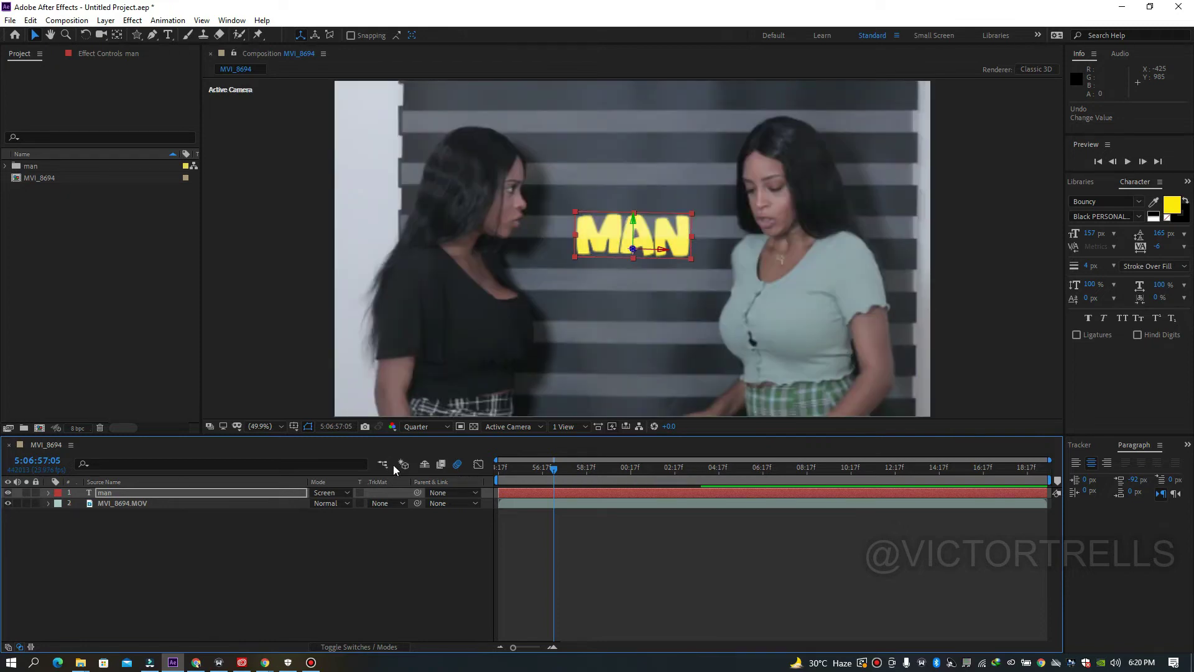
{"action": "left_click", "coordinate": [332, 492]}
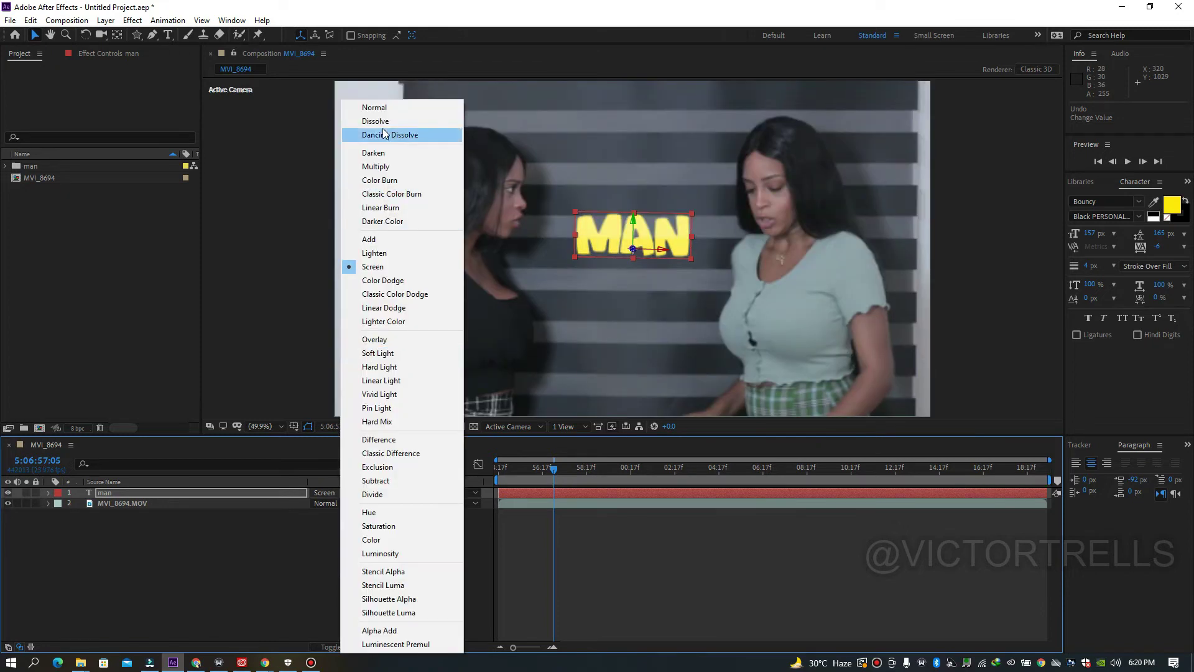
{"action": "left_click", "coordinate": [375, 108]}
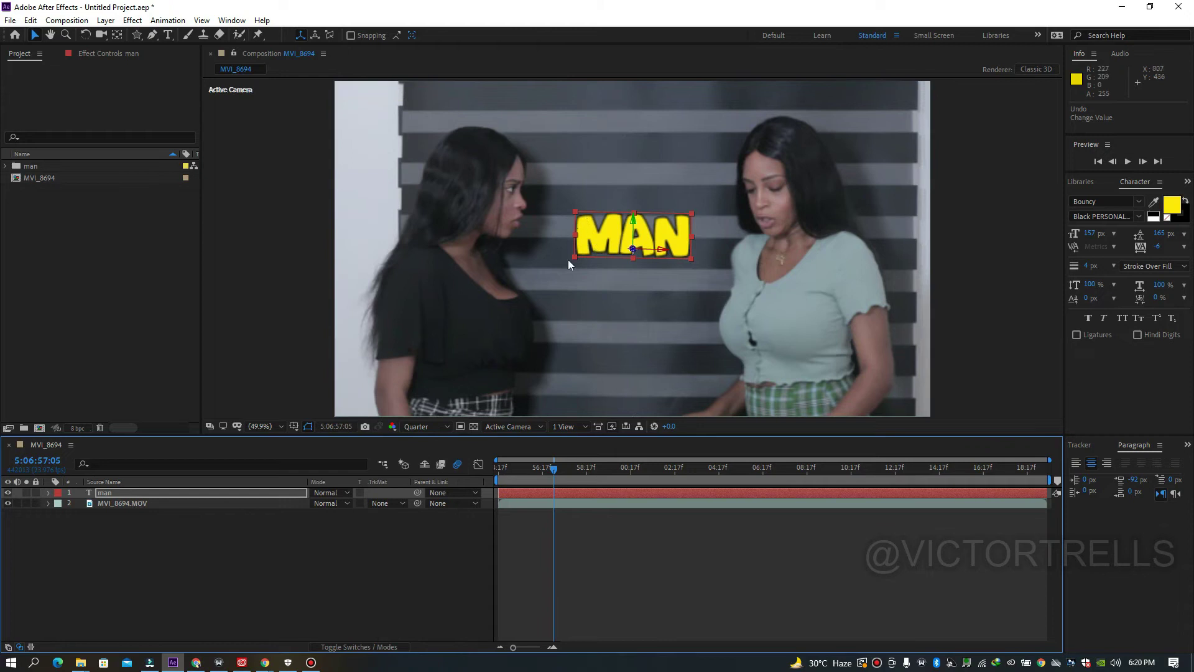
{"action": "left_click", "coordinate": [560, 527]}
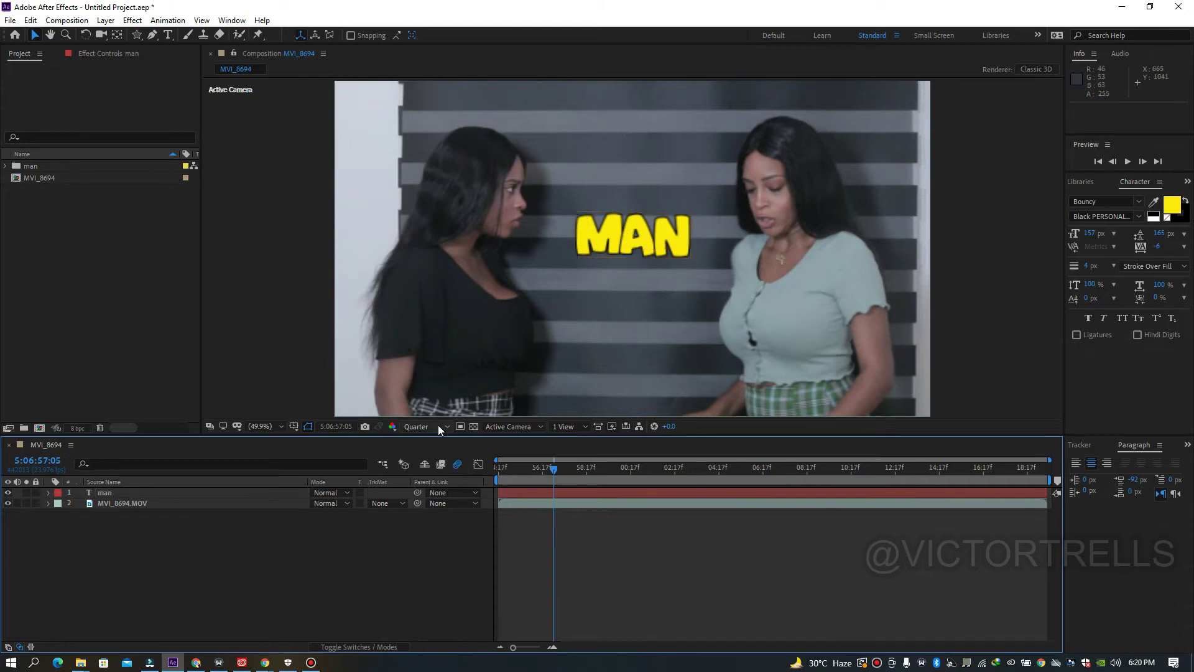
Set the composition preview to Full resolution and 100% magnification around the MAN text.
{"action": "left_click", "coordinate": [438, 425]}
{"action": "left_click", "coordinate": [429, 456]}
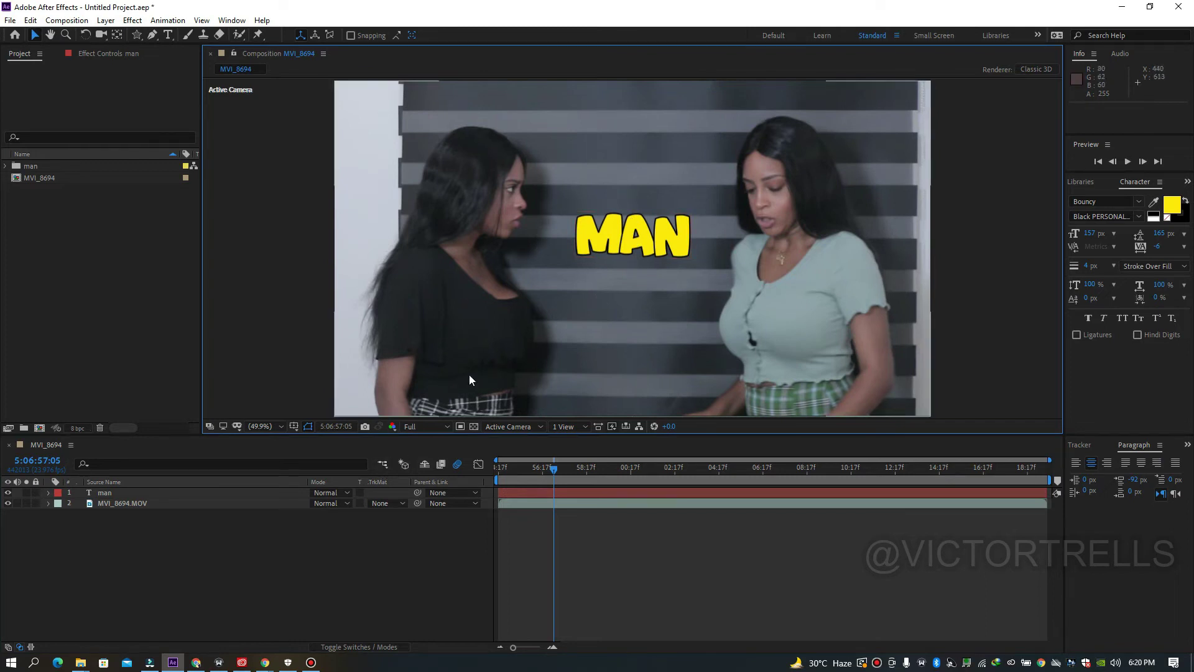
{"action": "key", "text": "z"}
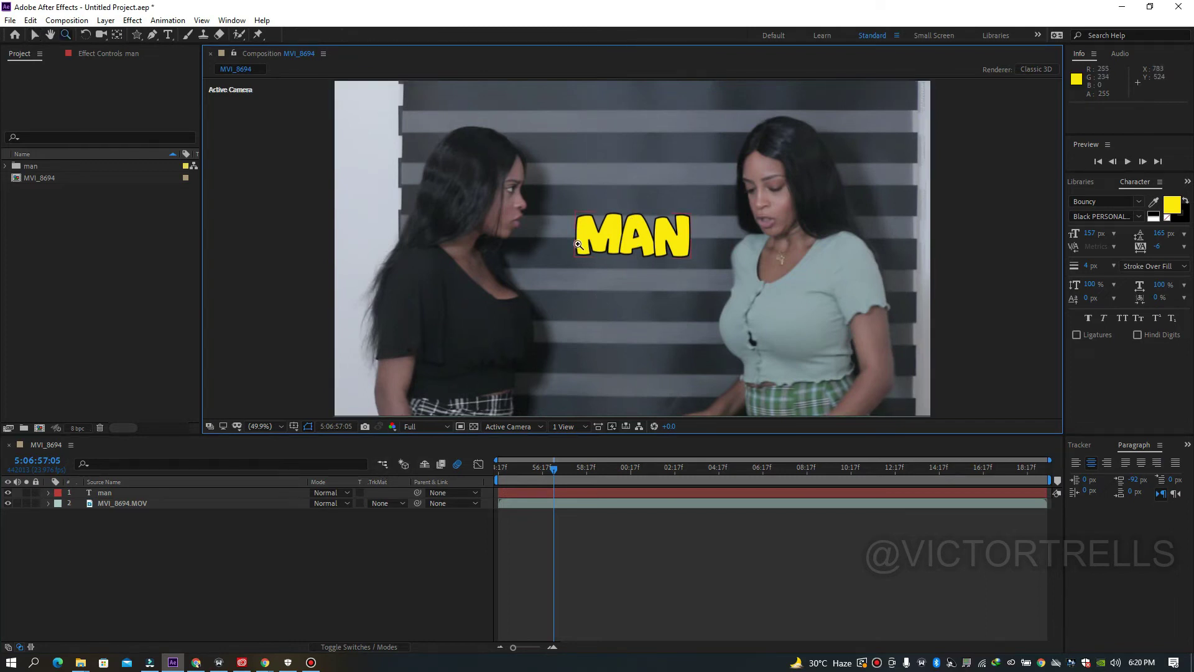
{"action": "left_click", "coordinate": [600, 206]}
{"action": "left_click", "coordinate": [651, 288]}
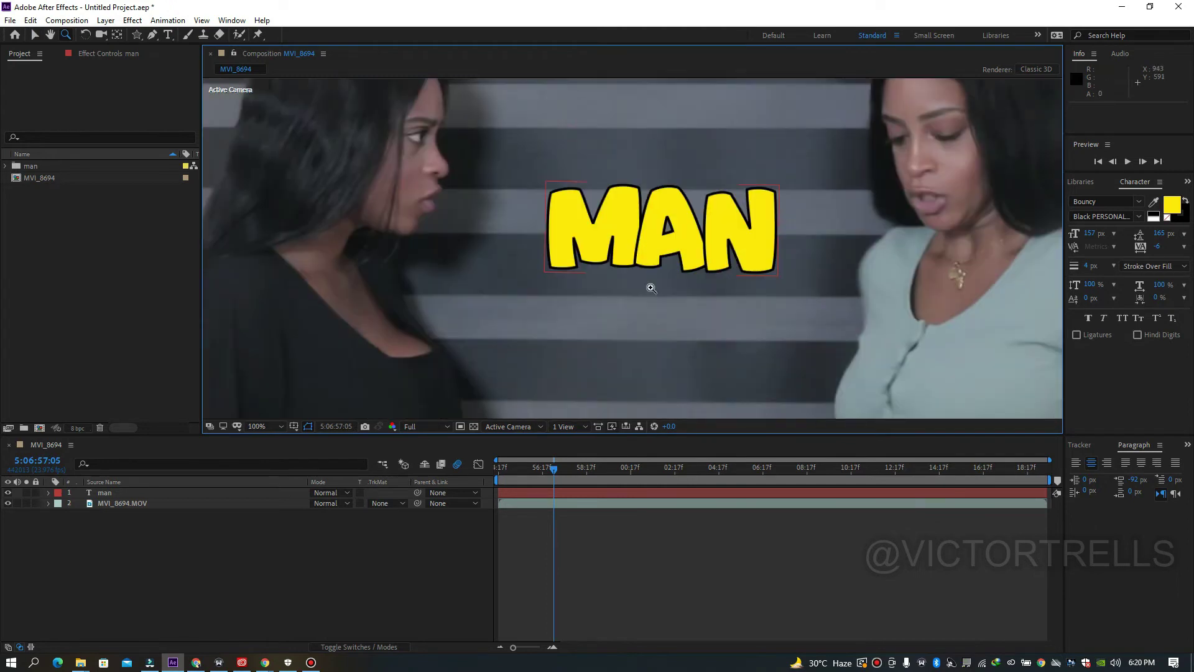
Set the man text layer's blending mode to Screen over the footage.
{"action": "left_click", "coordinate": [188, 492]}
{"action": "left_click", "coordinate": [326, 493]}
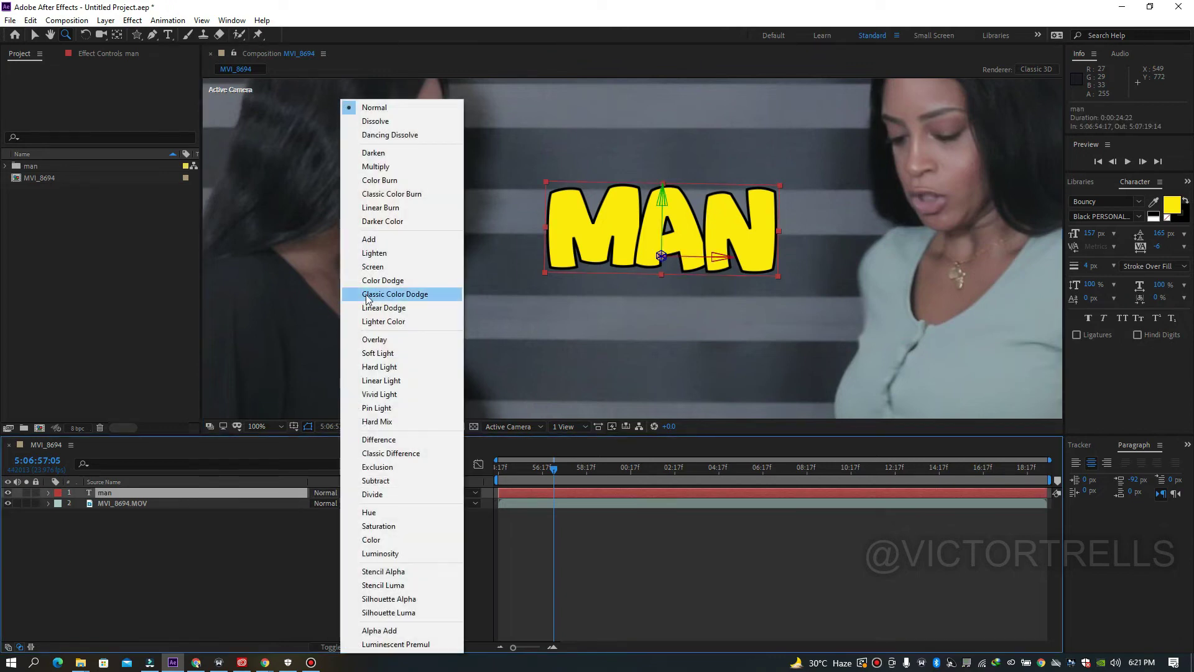
{"action": "left_click", "coordinate": [371, 266]}
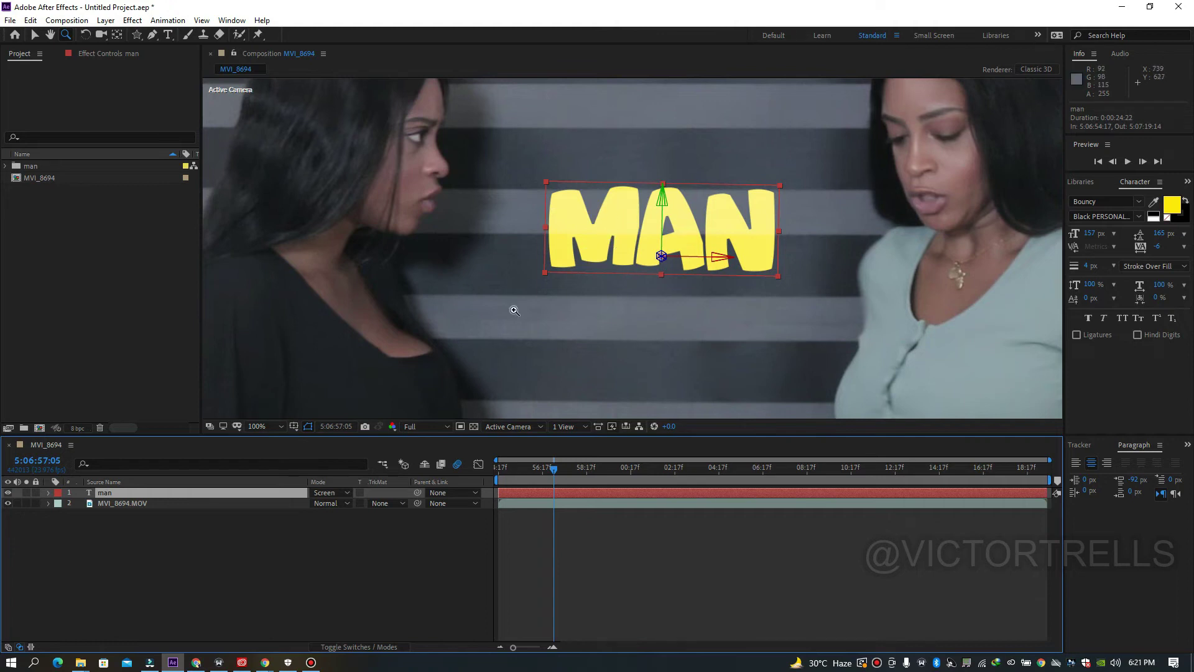
Move the MAN text over the face of the woman in black and try the Normal and Add blending modes on it.
{"action": "left_click", "coordinate": [36, 36]}
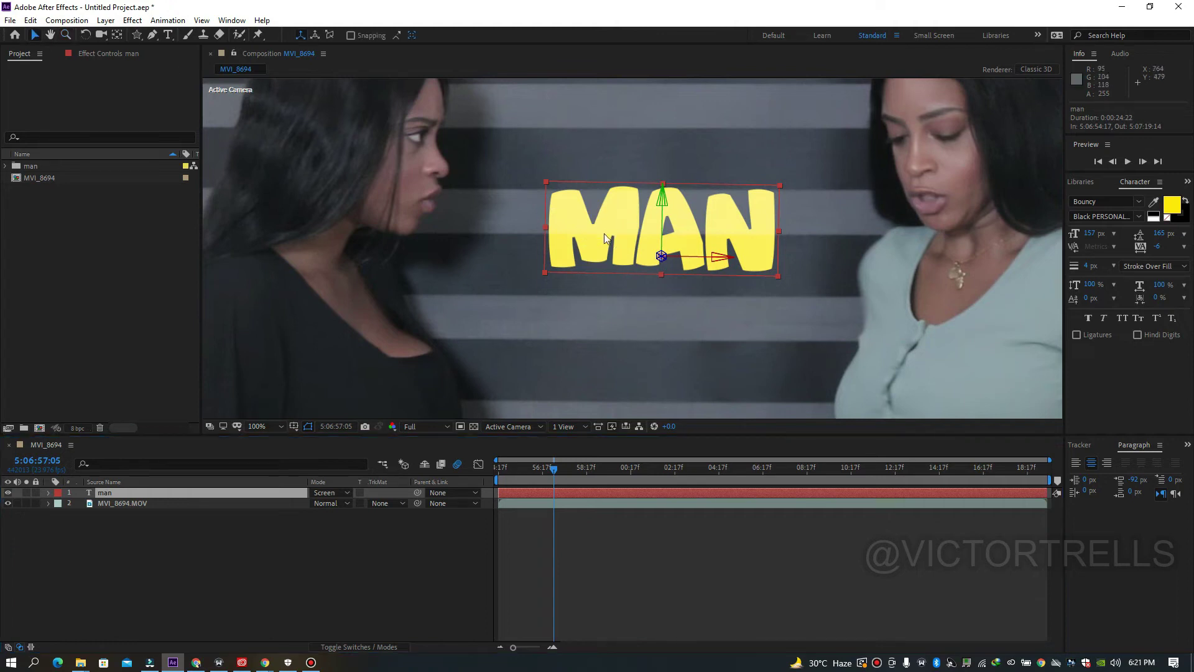
{"action": "left_click_drag", "start_coordinate": [618, 221], "coordinate": [383, 138]}
{"action": "left_click", "coordinate": [319, 495]}
{"action": "left_click", "coordinate": [330, 491]}
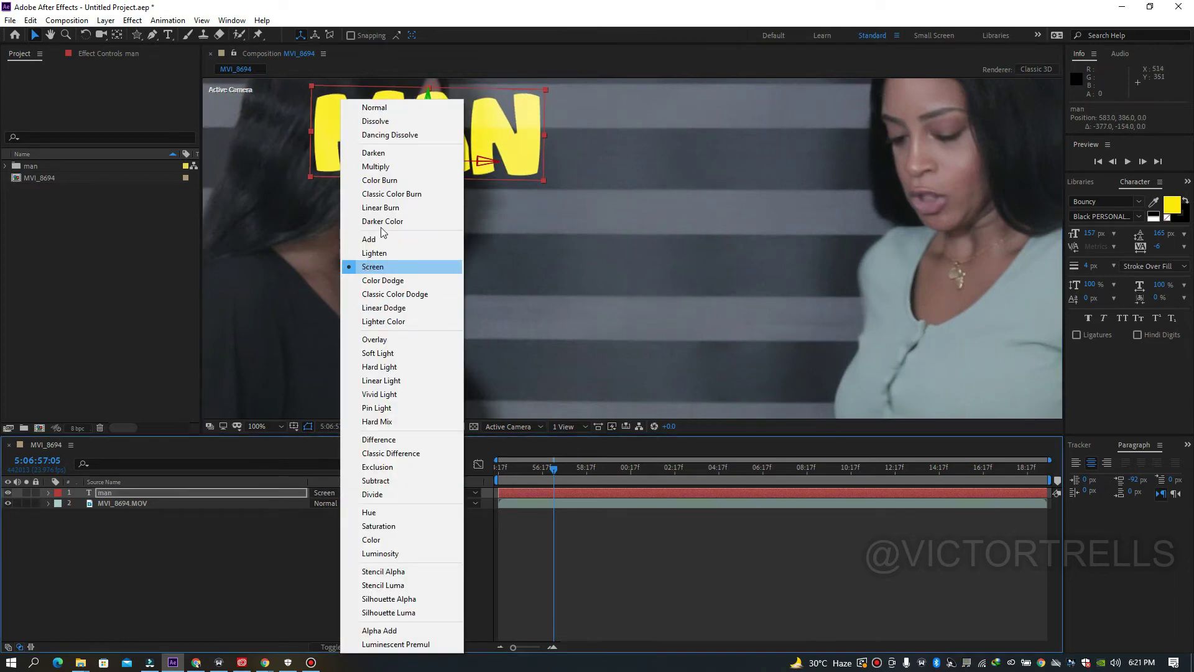
{"action": "left_click", "coordinate": [373, 108]}
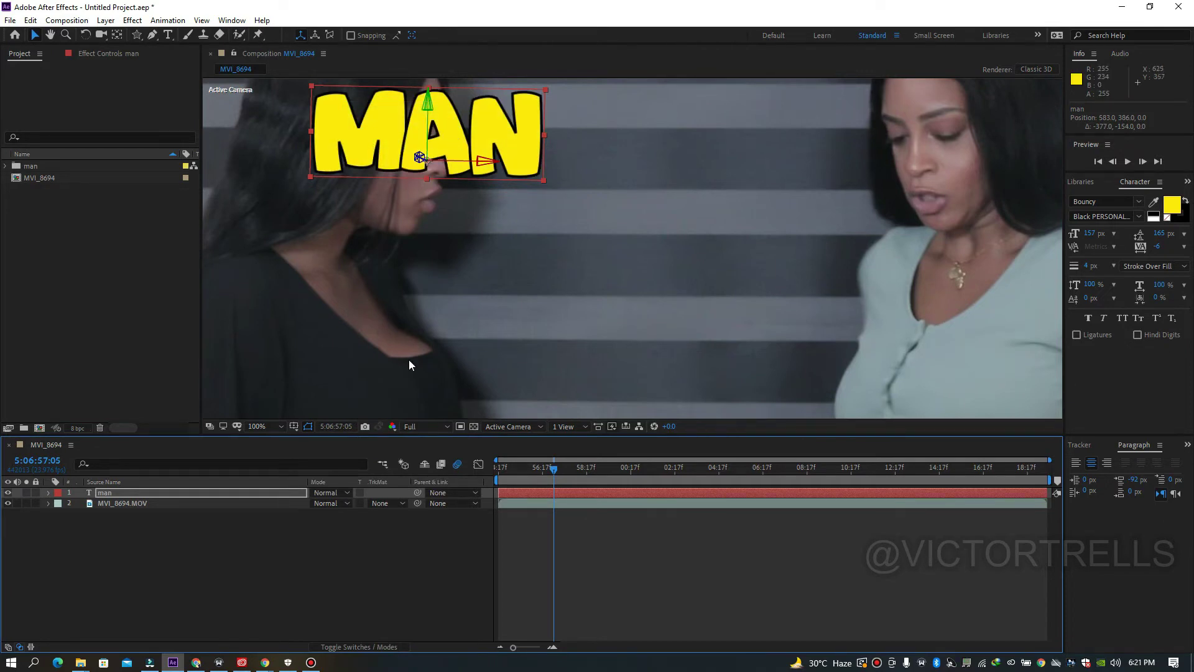
{"action": "left_click", "coordinate": [320, 493]}
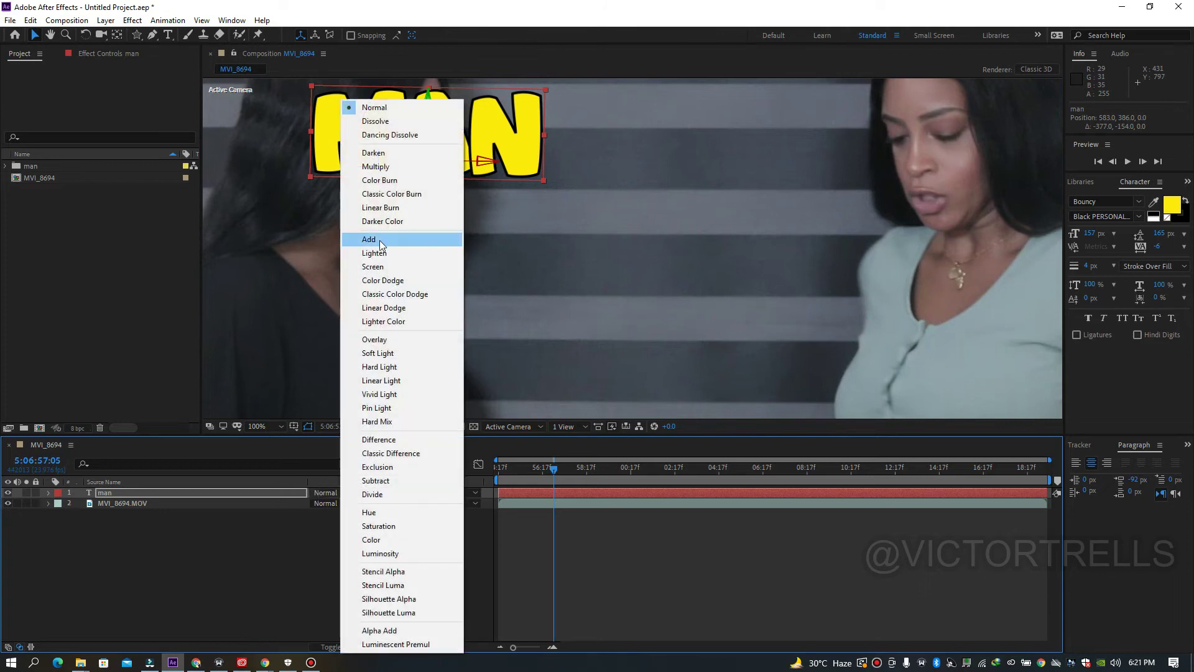
{"action": "left_click", "coordinate": [381, 242]}
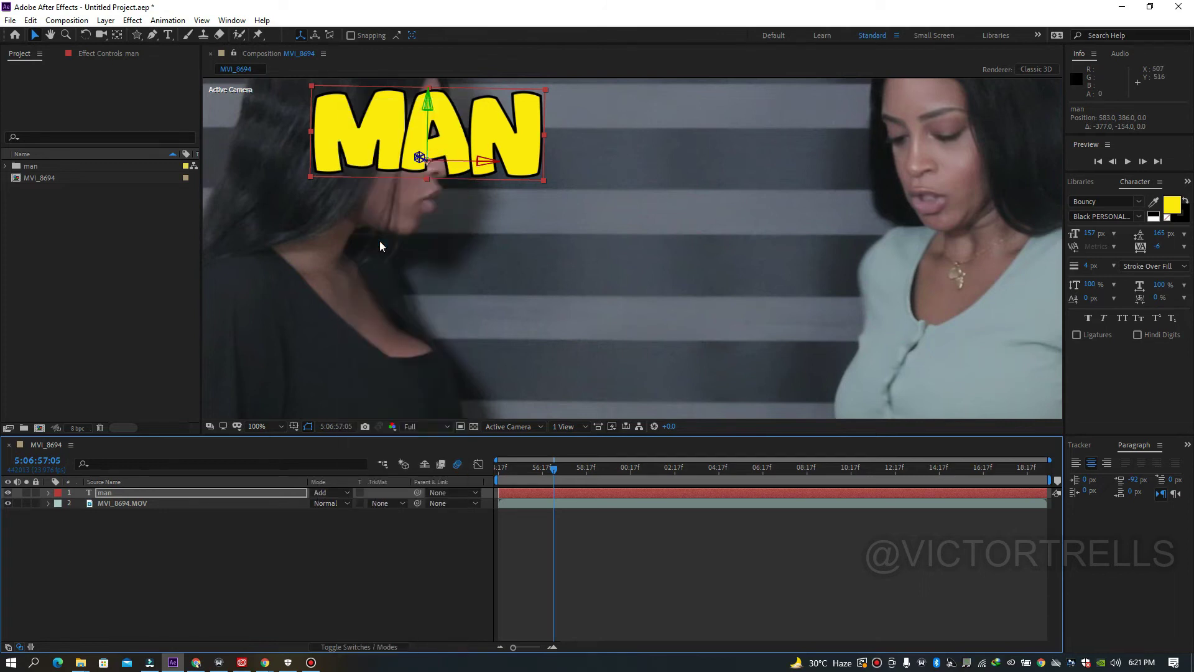
Move the MAN text to the striped background between the two women and set its blending mode to Normal.
{"action": "left_click_drag", "start_coordinate": [464, 138], "coordinate": [662, 249]}
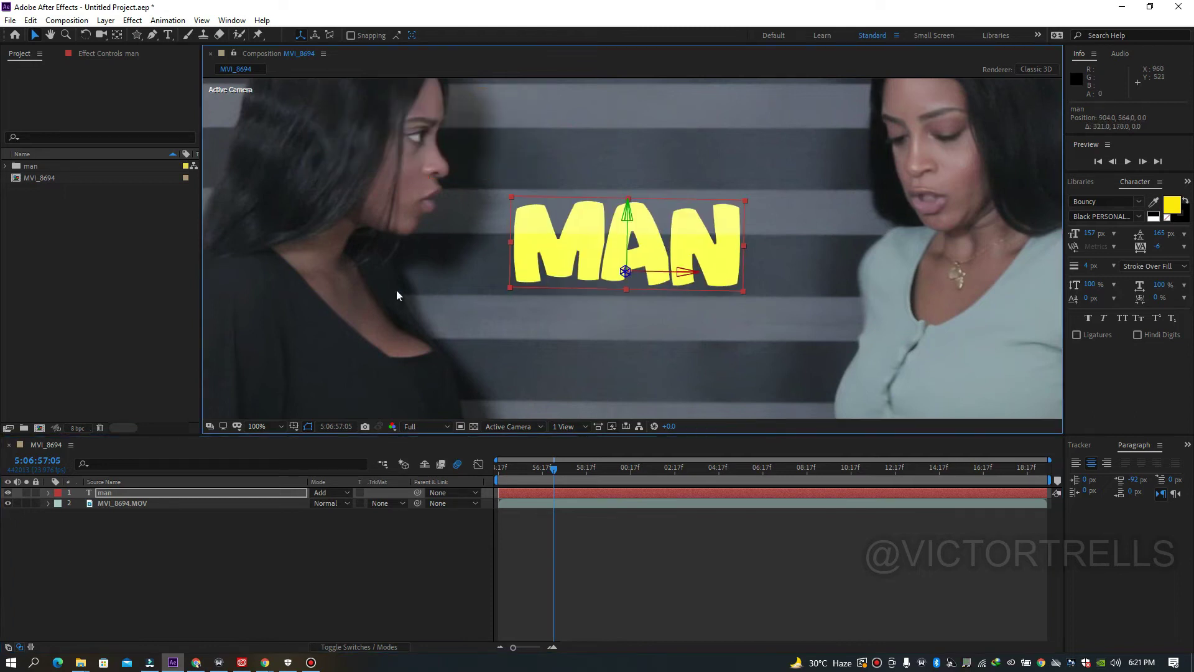
{"action": "left_click", "coordinate": [320, 494]}
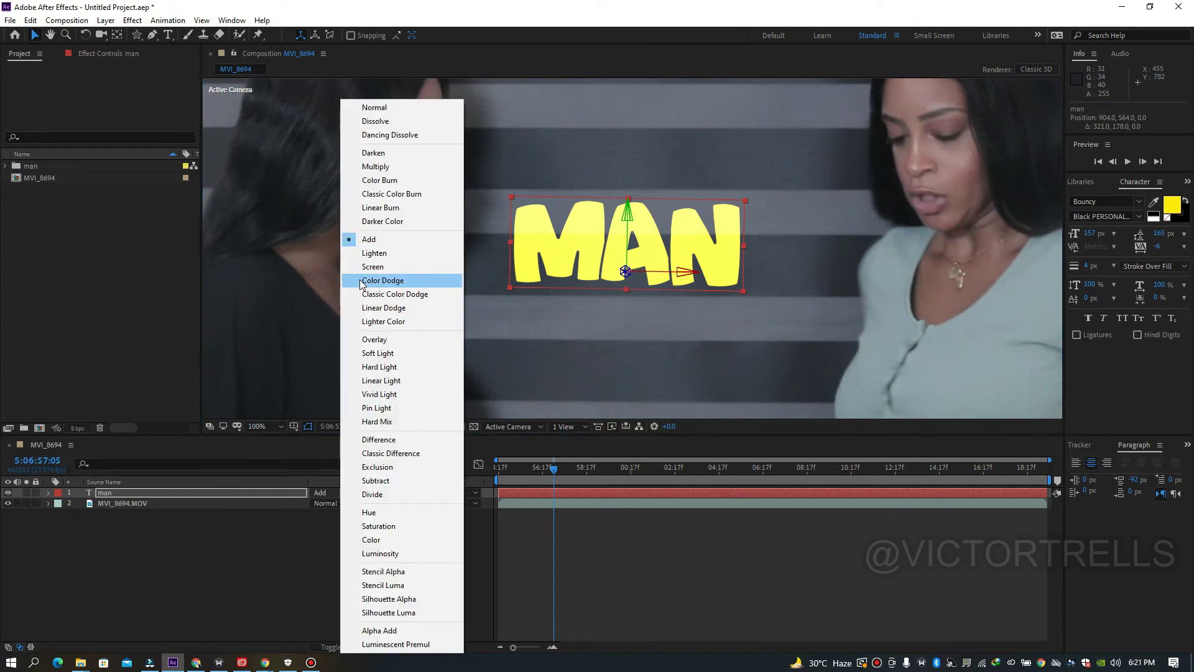
{"action": "left_click", "coordinate": [373, 109]}
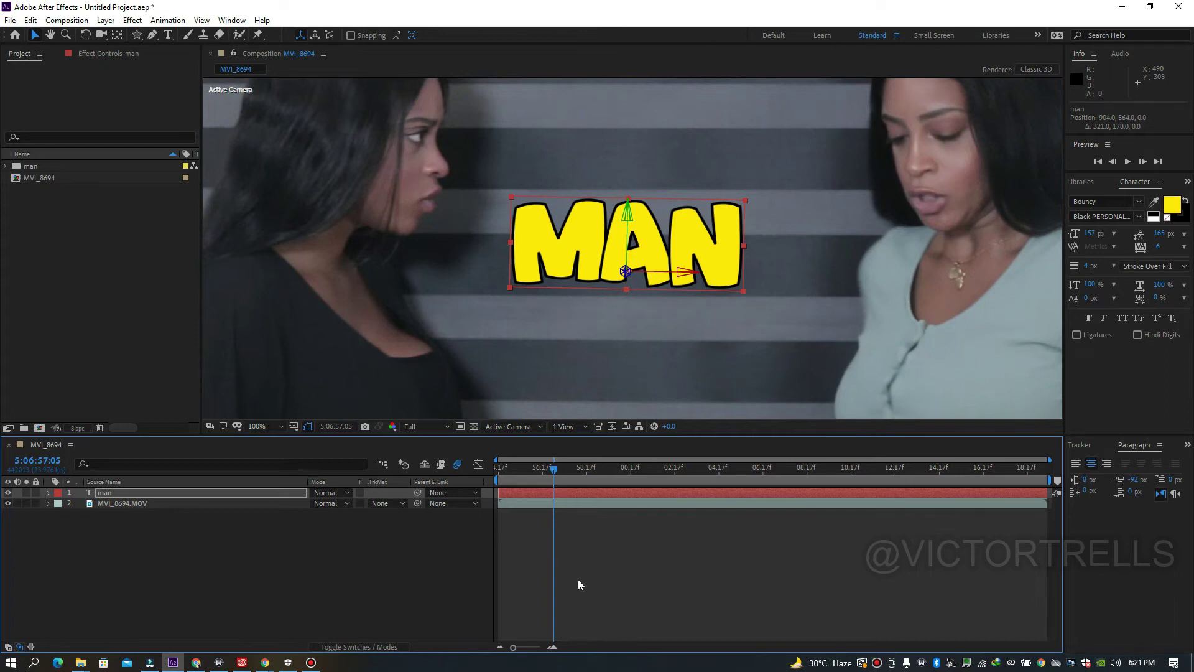
Set the composition view's magnification to Fit up to 100% and lower its preview resolution to Quarter.
{"action": "left_click", "coordinate": [478, 464]}
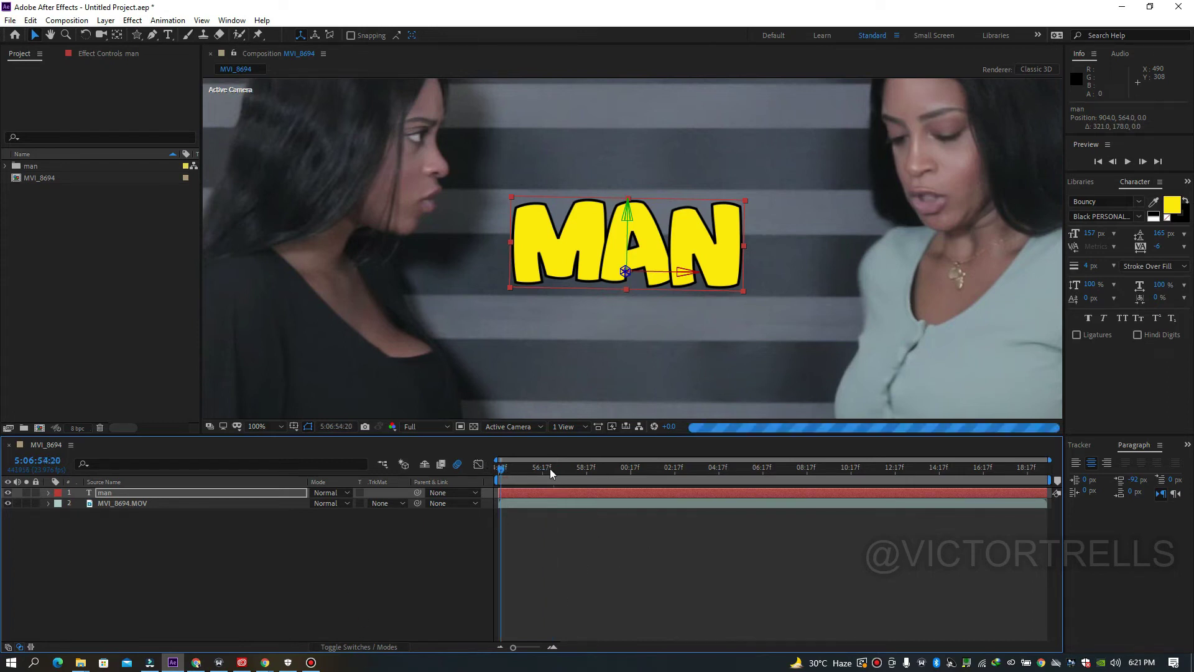
{"action": "left_click_drag", "start_coordinate": [548, 471], "coordinate": [581, 471]}
{"action": "left_click", "coordinate": [270, 431]}
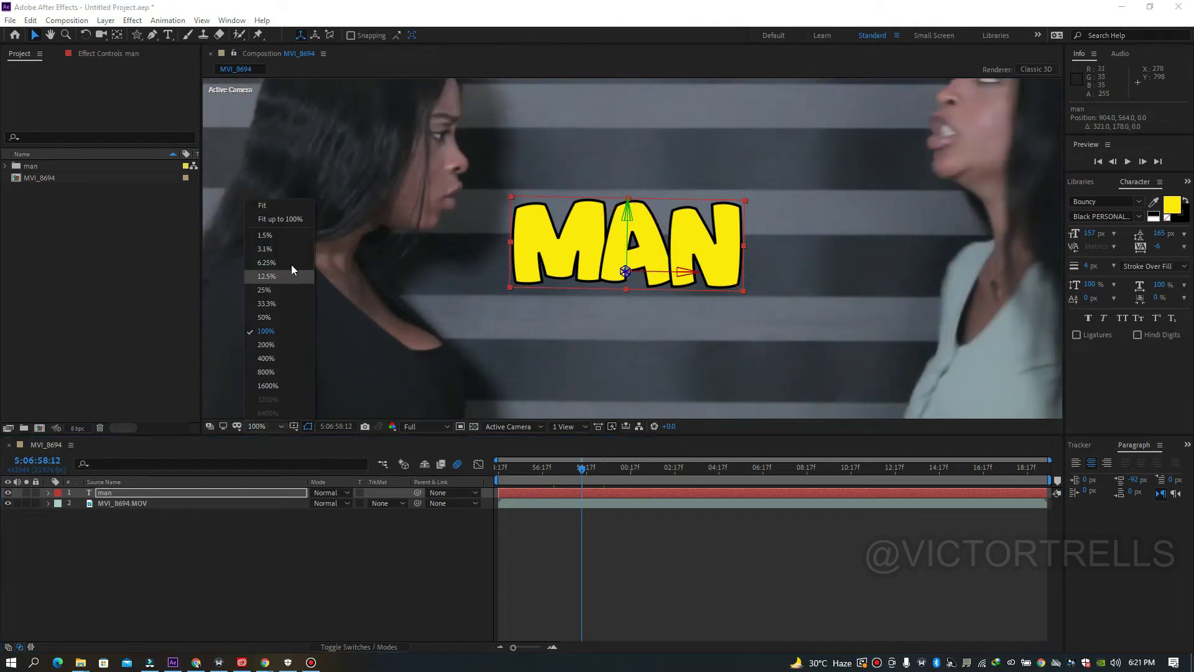
{"action": "left_click", "coordinate": [291, 221]}
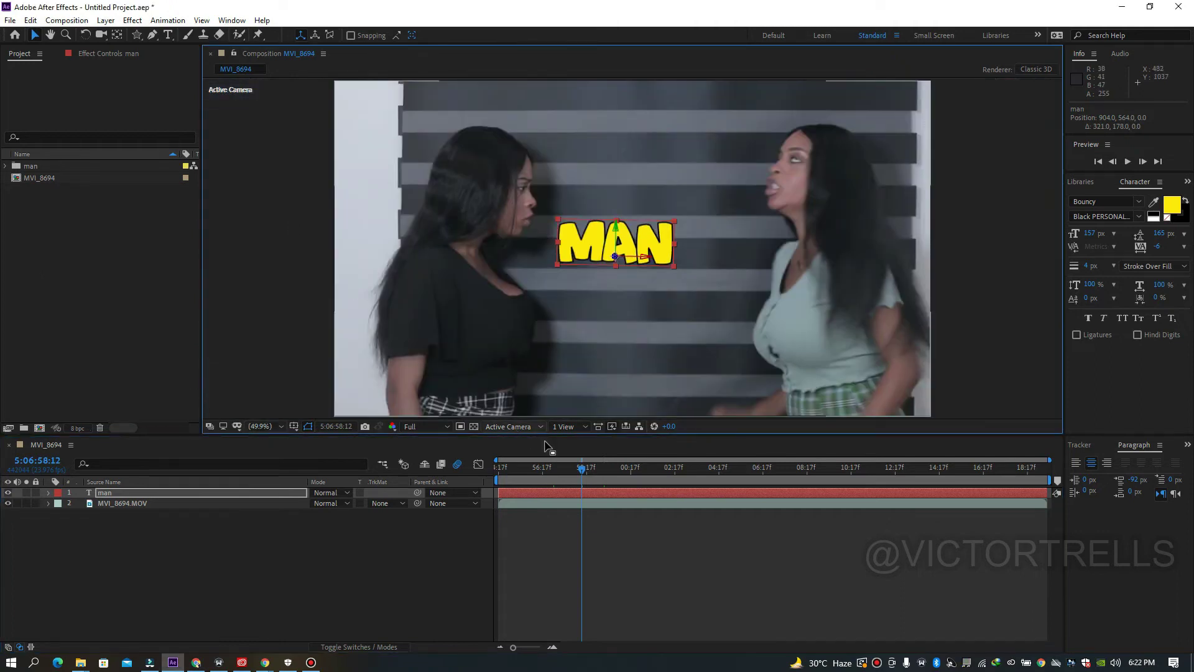
{"action": "left_click_drag", "start_coordinate": [595, 472], "coordinate": [509, 460]}
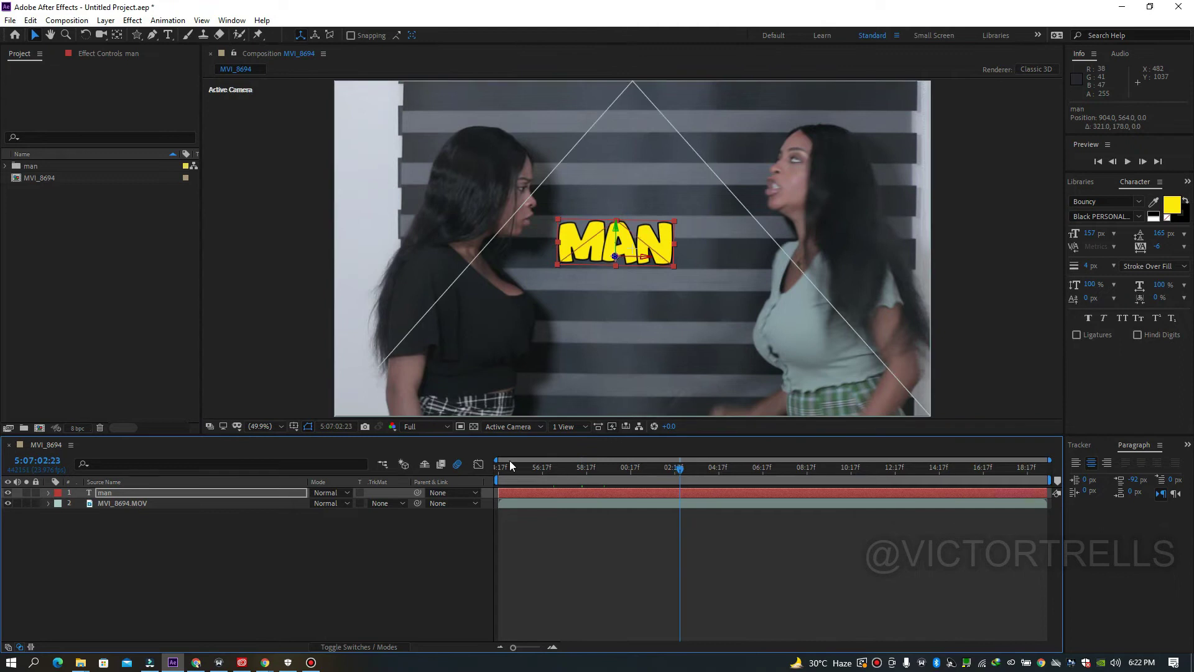
{"action": "left_click", "coordinate": [439, 426]}
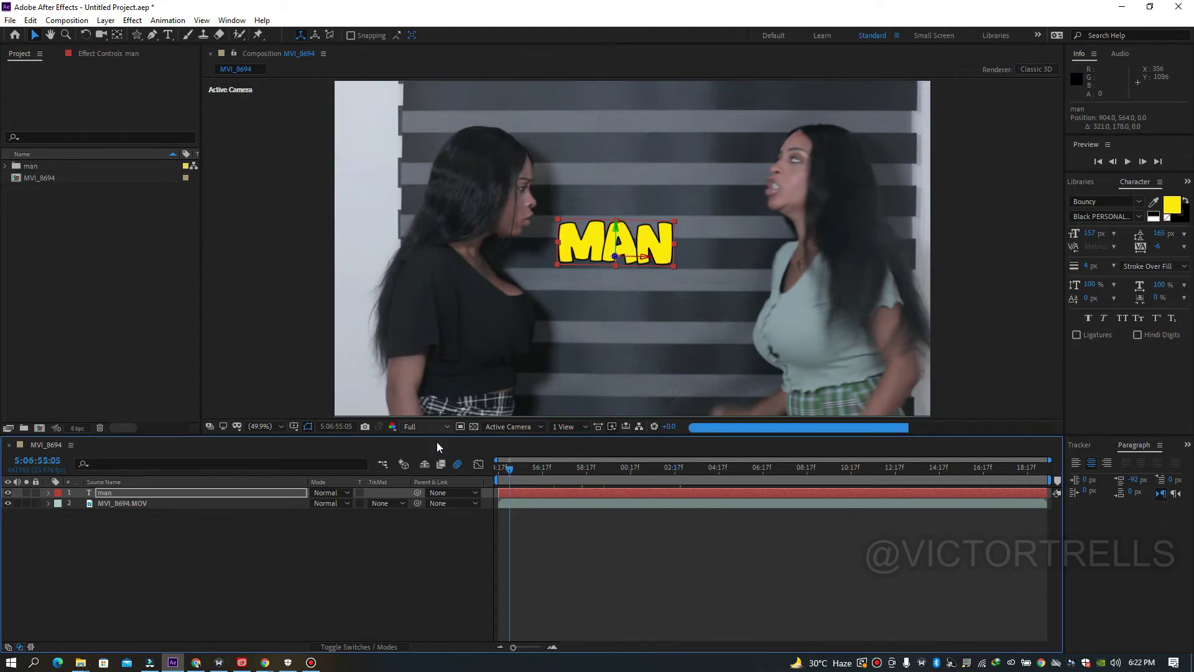
{"action": "left_click", "coordinate": [425, 497]}
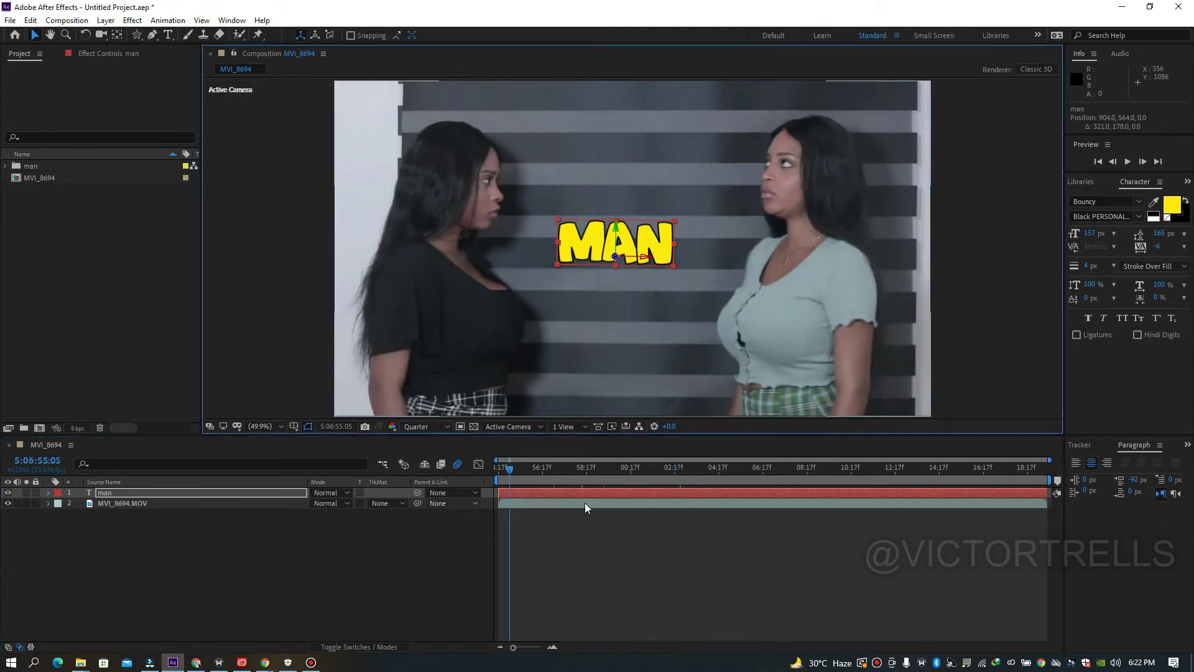
Examine the footage at several times along the timeline, up to the composition's last frame at 5:07:19:14.
{"action": "left_click", "coordinate": [640, 479]}
{"action": "left_click", "coordinate": [720, 479]}
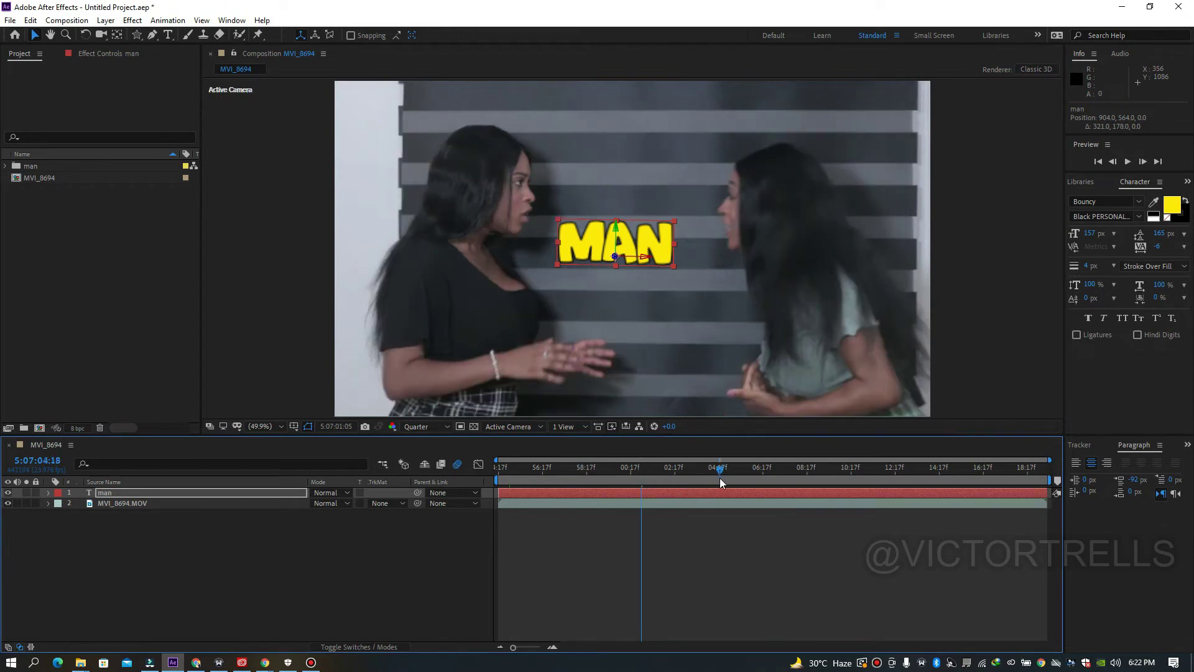
{"action": "left_click", "coordinate": [826, 469]}
{"action": "left_click", "coordinate": [893, 468]}
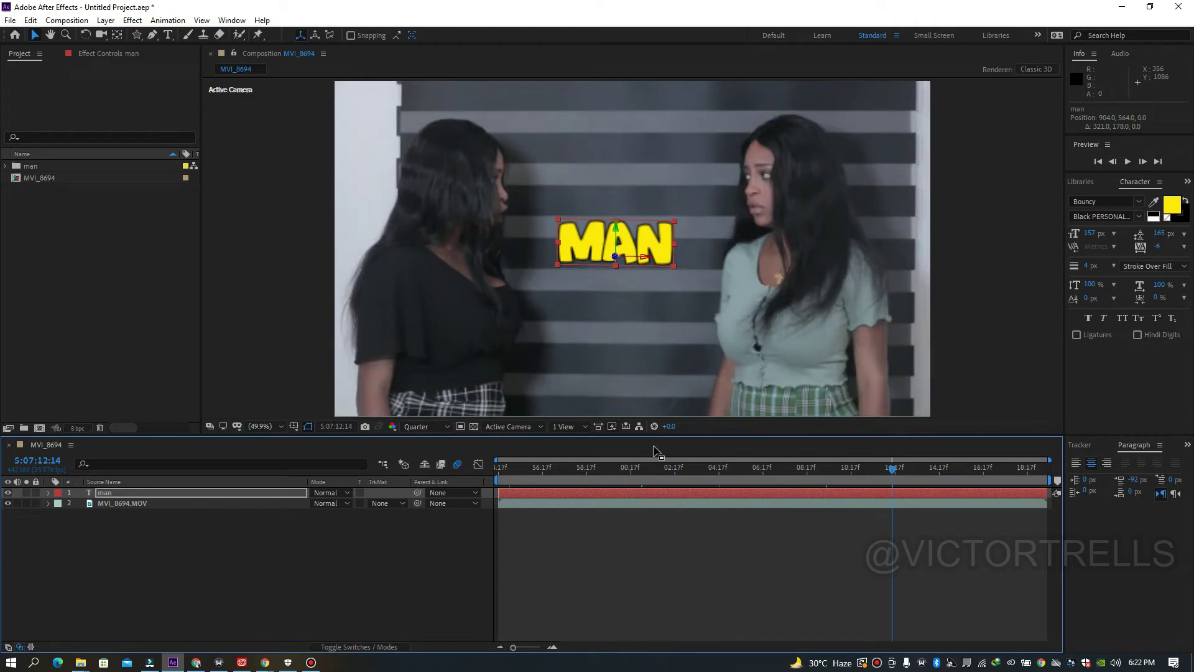
{"action": "left_click", "coordinate": [583, 467]}
{"action": "left_click_drag", "start_coordinate": [832, 484], "coordinate": [1054, 491]}
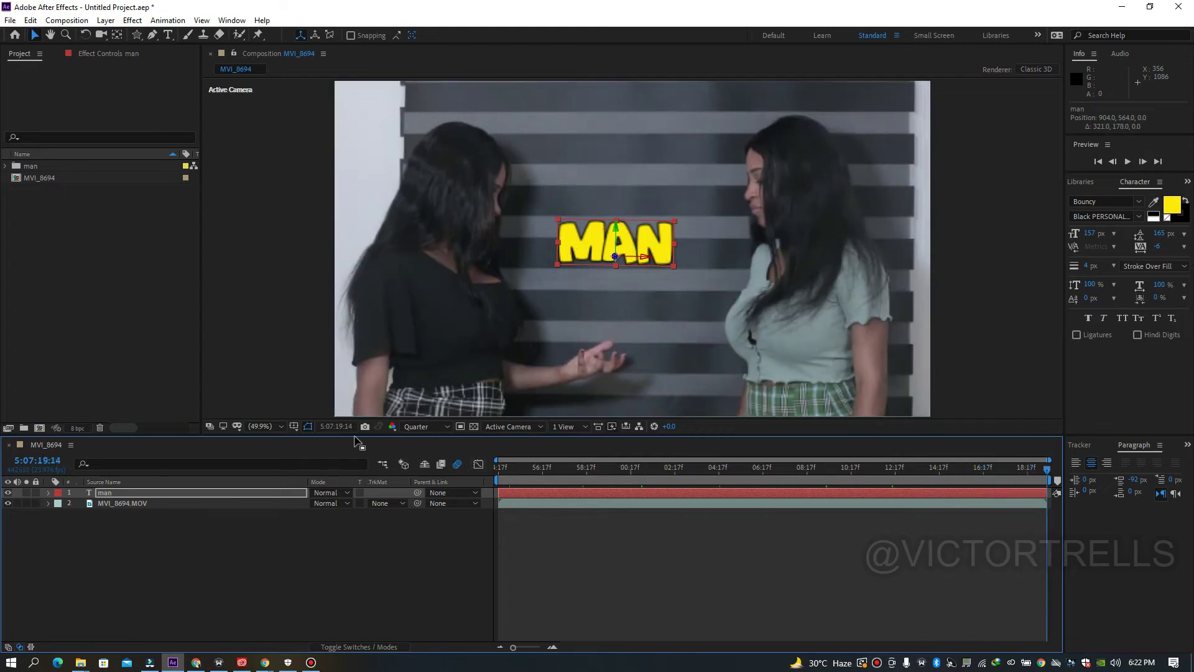
Review the start timecode and duration in the MVI_8694 composition's settings.
{"action": "left_click", "coordinate": [323, 54]}
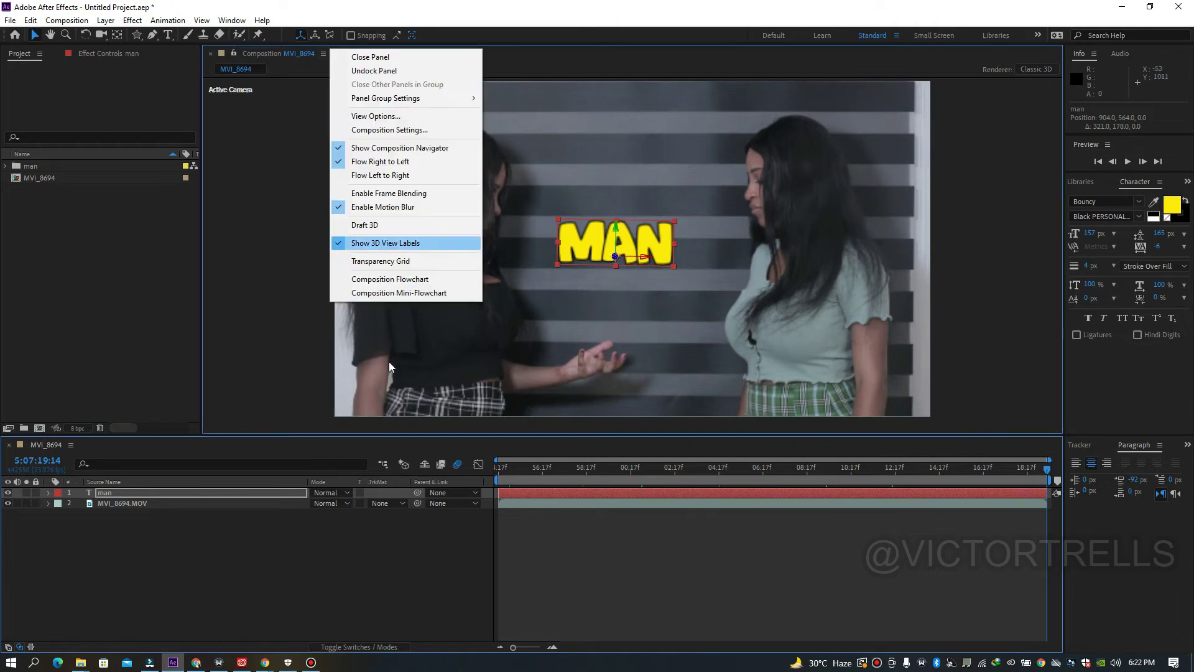
{"action": "left_click", "coordinate": [401, 131]}
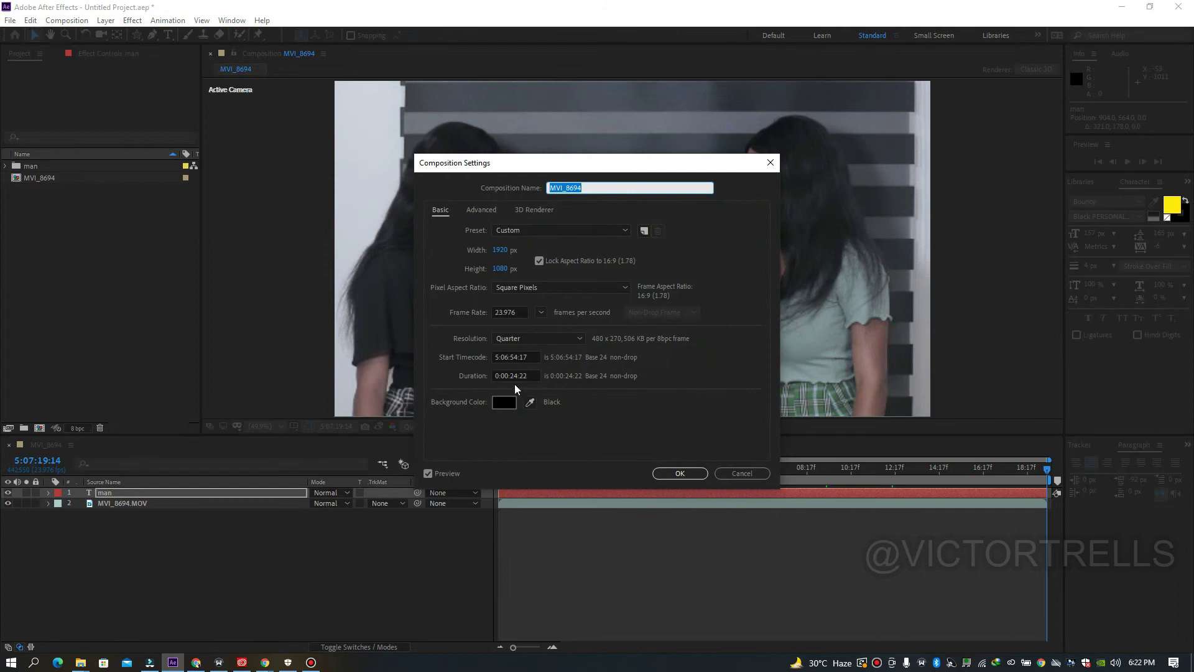
{"action": "left_click", "coordinate": [676, 474]}
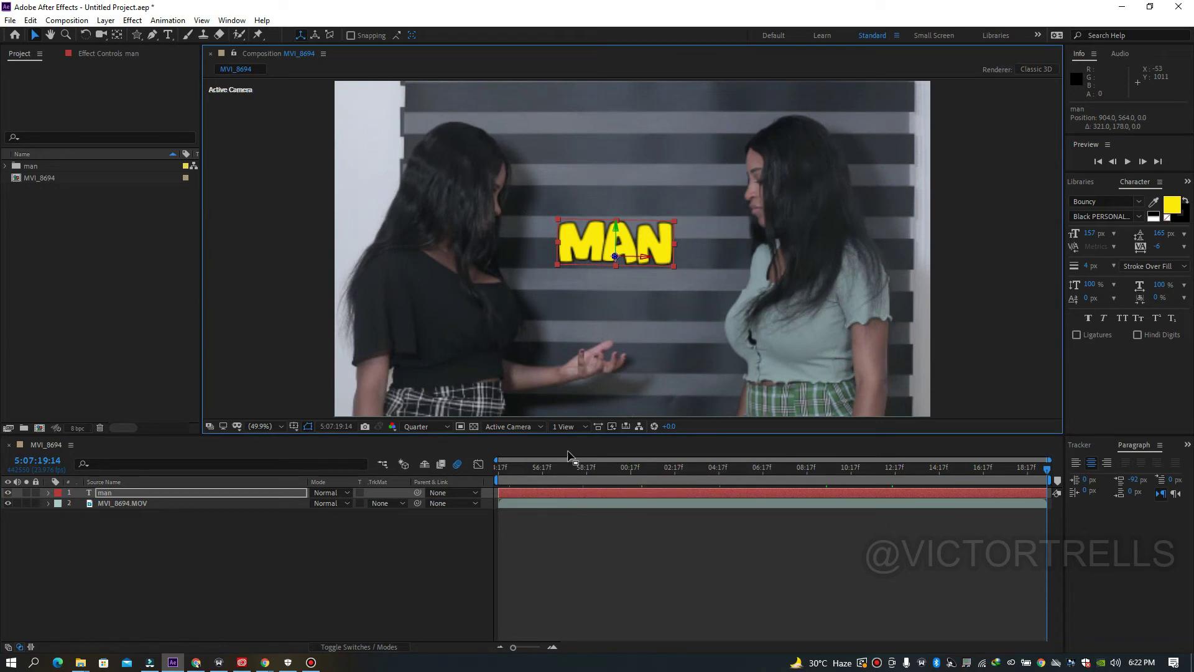
Set the start timecode of the MVI_8694 composition to 0:00:00:00.
{"action": "left_click", "coordinate": [595, 471]}
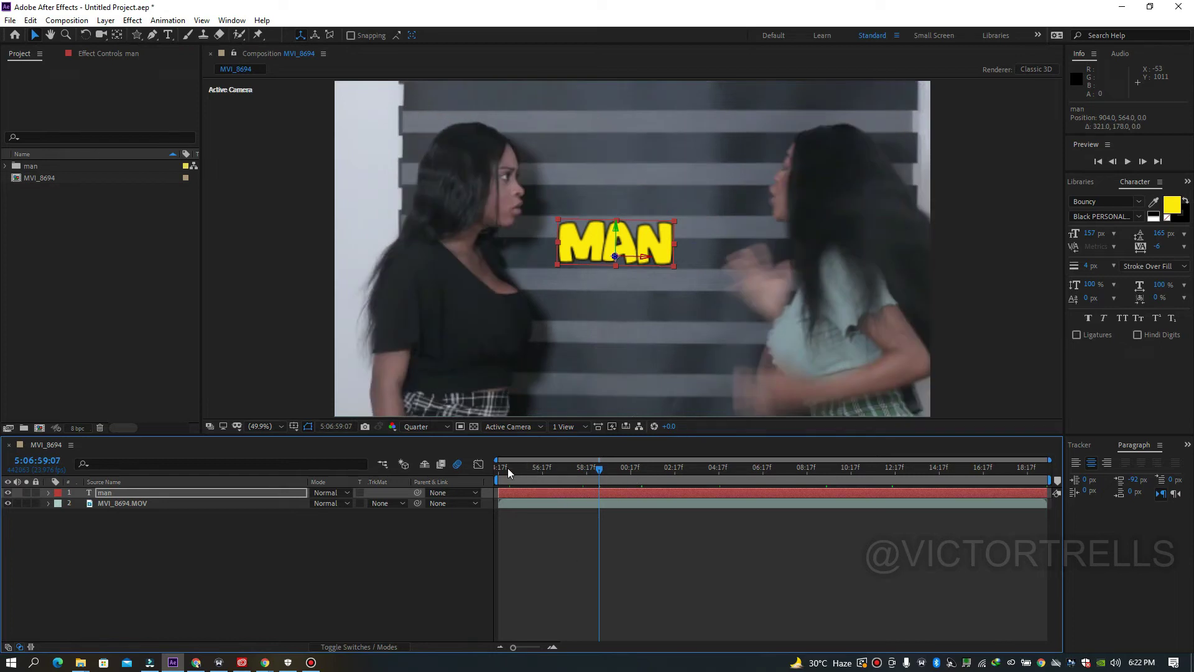
{"action": "left_click", "coordinate": [323, 53]}
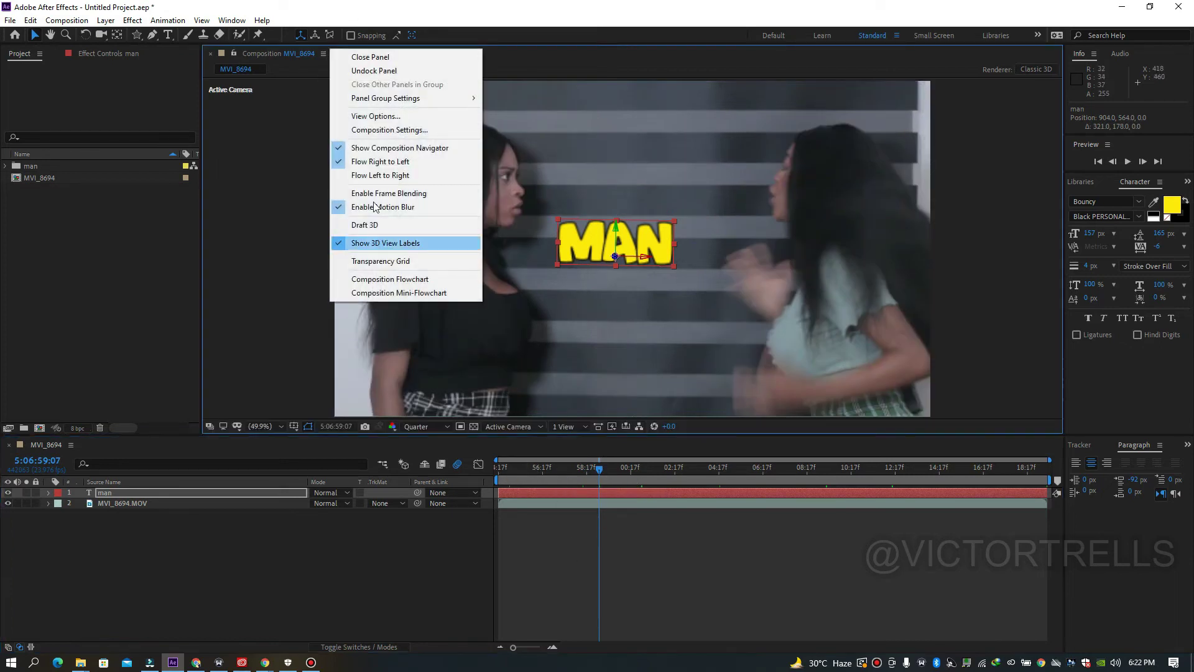
{"action": "left_click", "coordinate": [384, 130]}
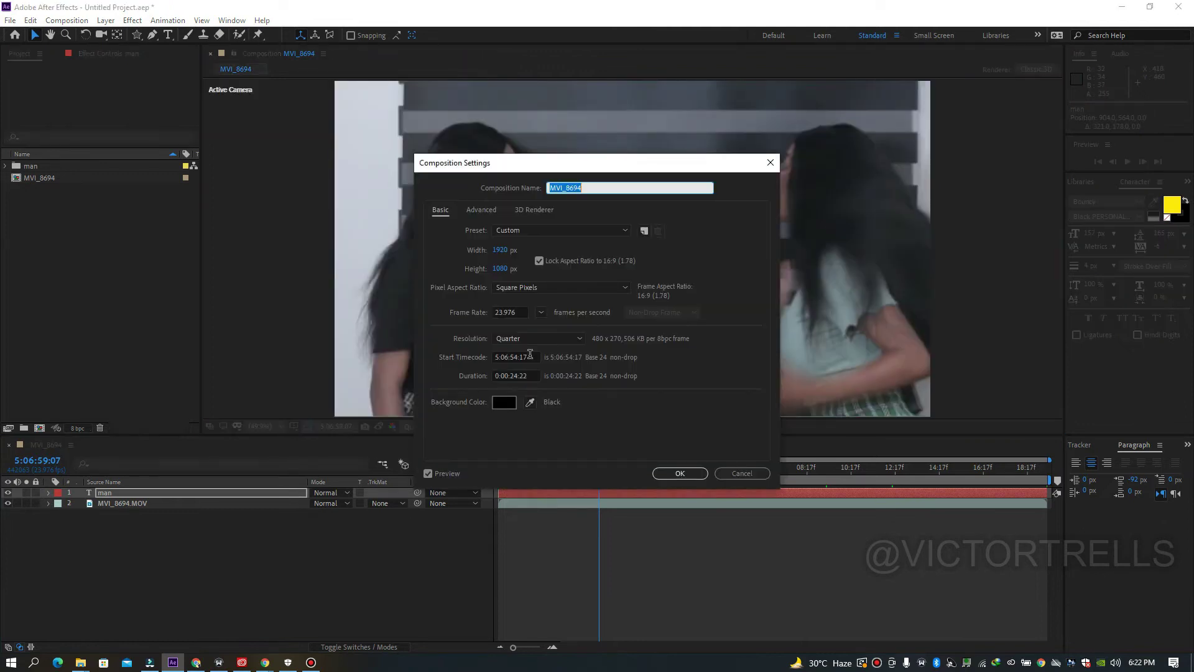
{"action": "left_click", "coordinate": [530, 354]}
{"action": "type", "text": "0:00:00:00"}
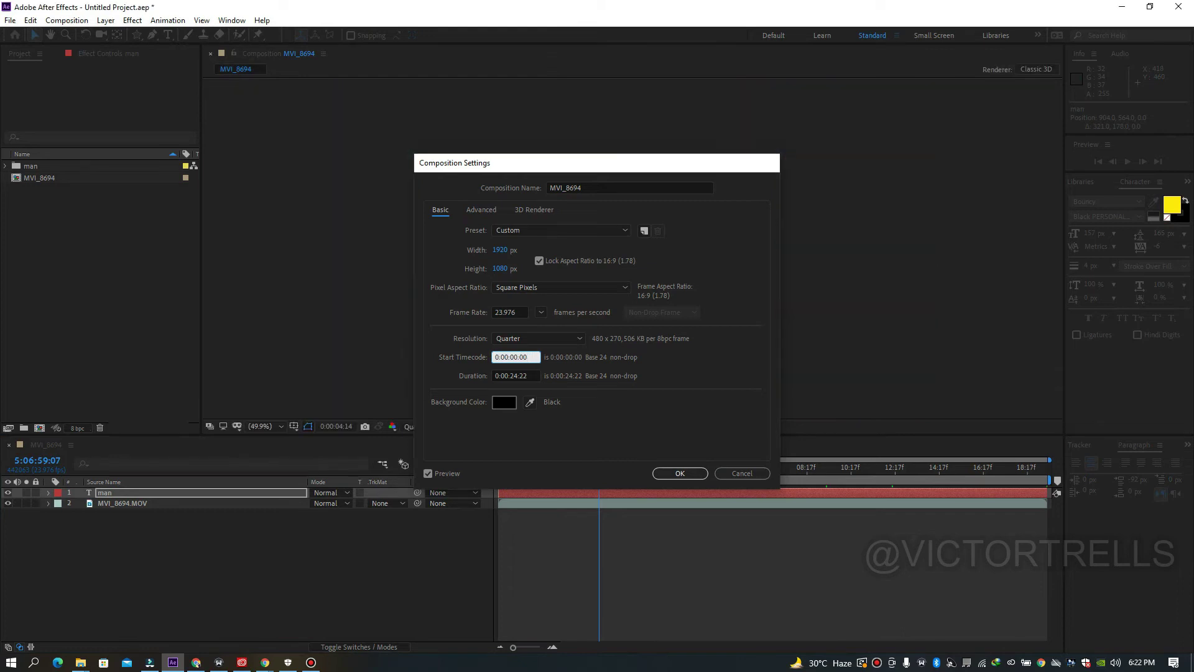
{"action": "key", "text": "Return"}
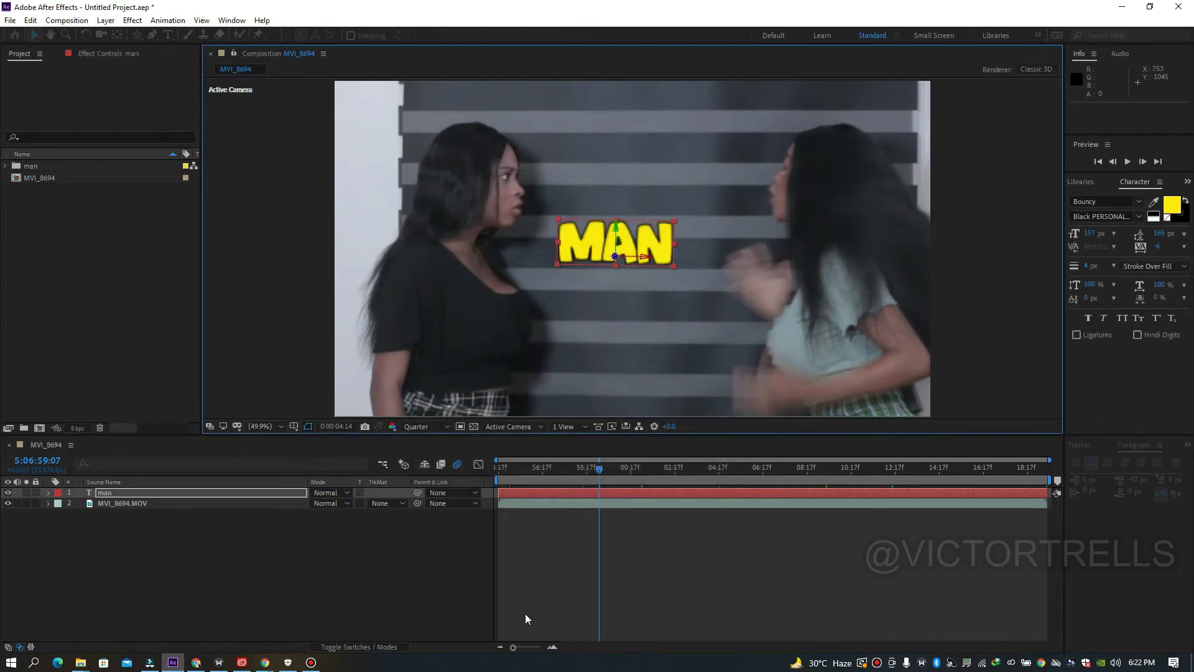
Check the timeline's timecodes from near the beginning up to the last frame at 0:00:24:21.
{"action": "left_click_drag", "start_coordinate": [595, 467], "coordinate": [572, 476]}
{"action": "key", "text": "Page_Up"}
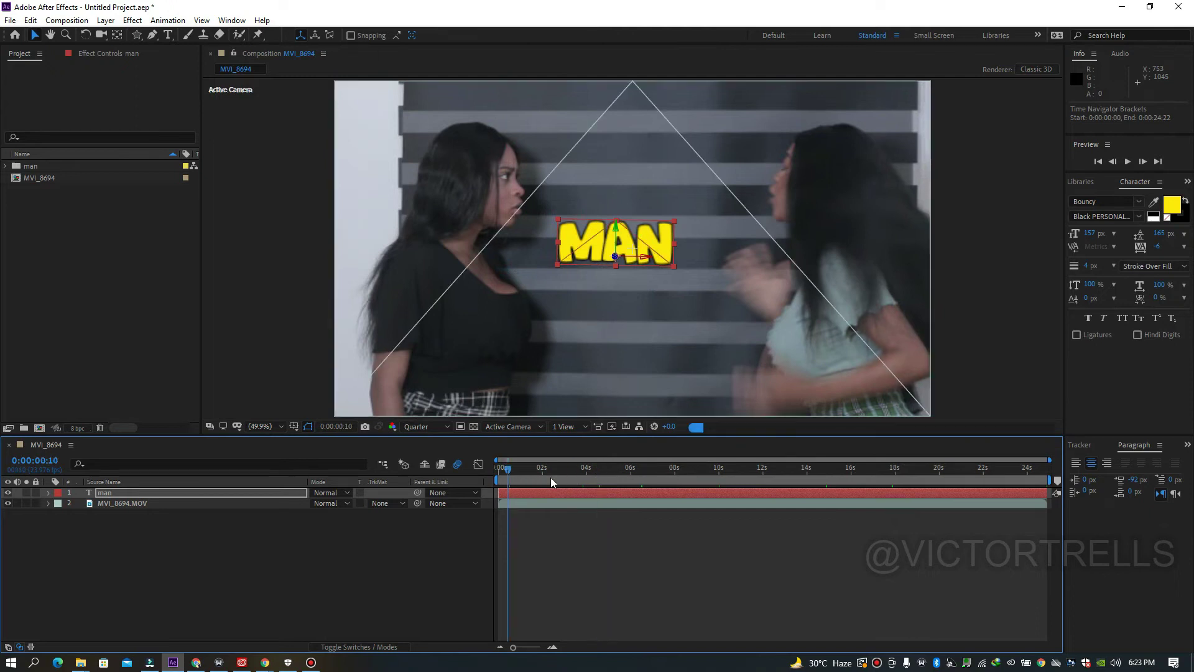
{"action": "key", "text": "End"}
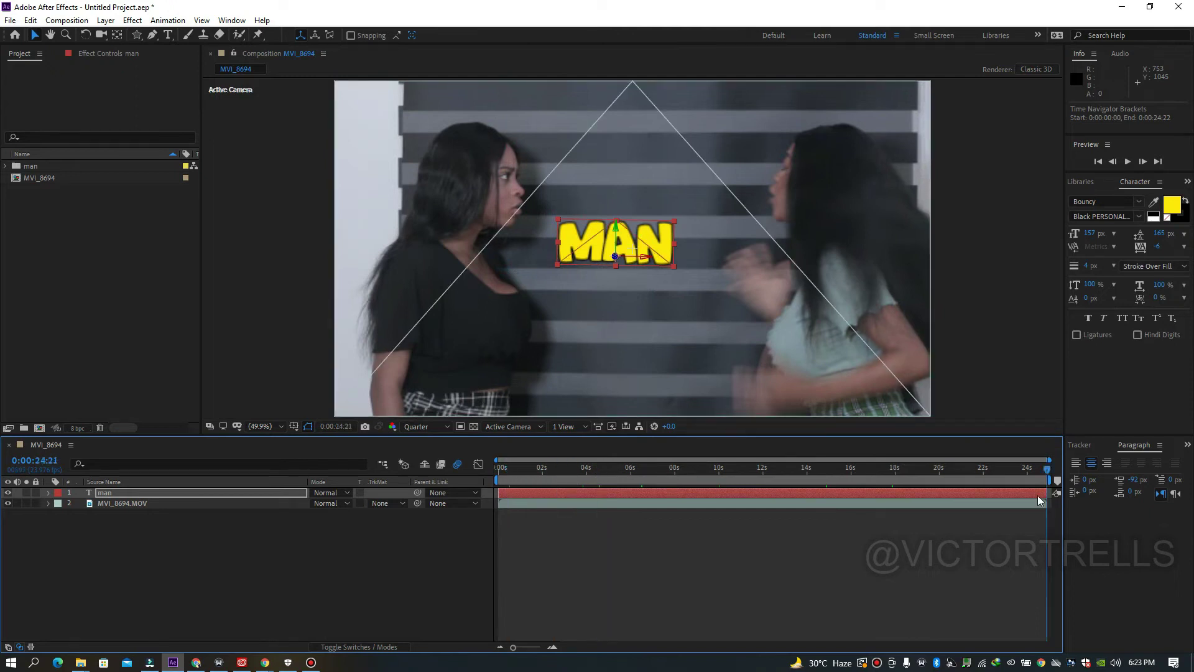
{"action": "left_click", "coordinate": [1029, 466]}
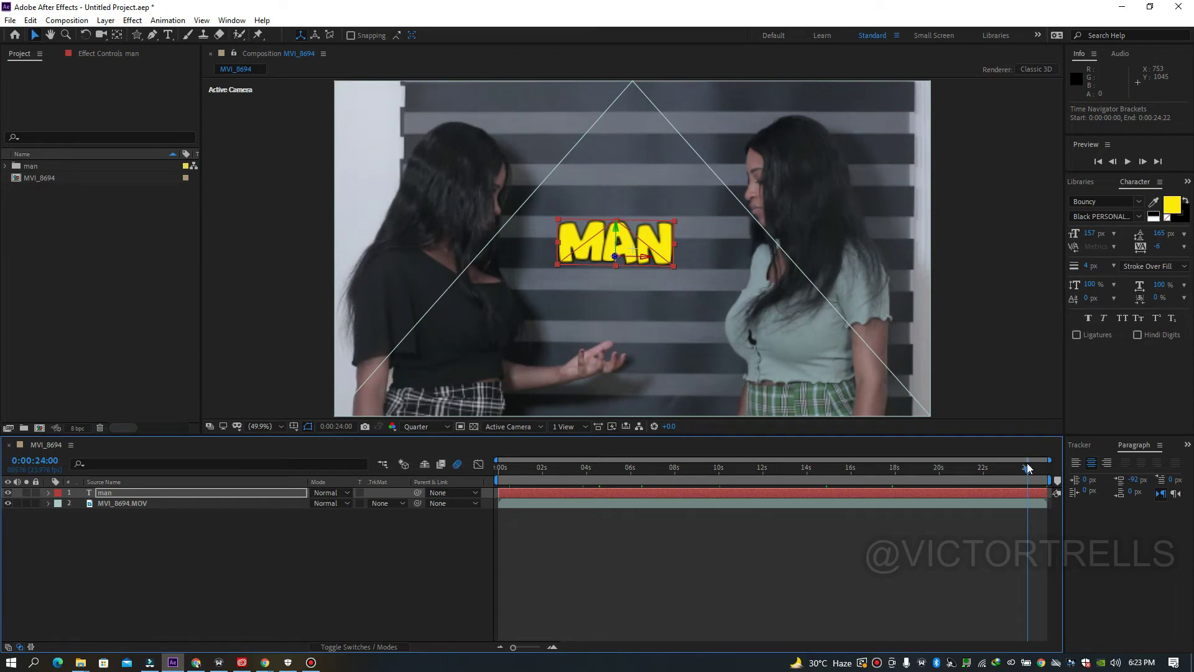
{"action": "key", "text": "Page_Up"}
{"action": "left_click_drag", "start_coordinate": [1032, 472], "coordinate": [1047, 474]}
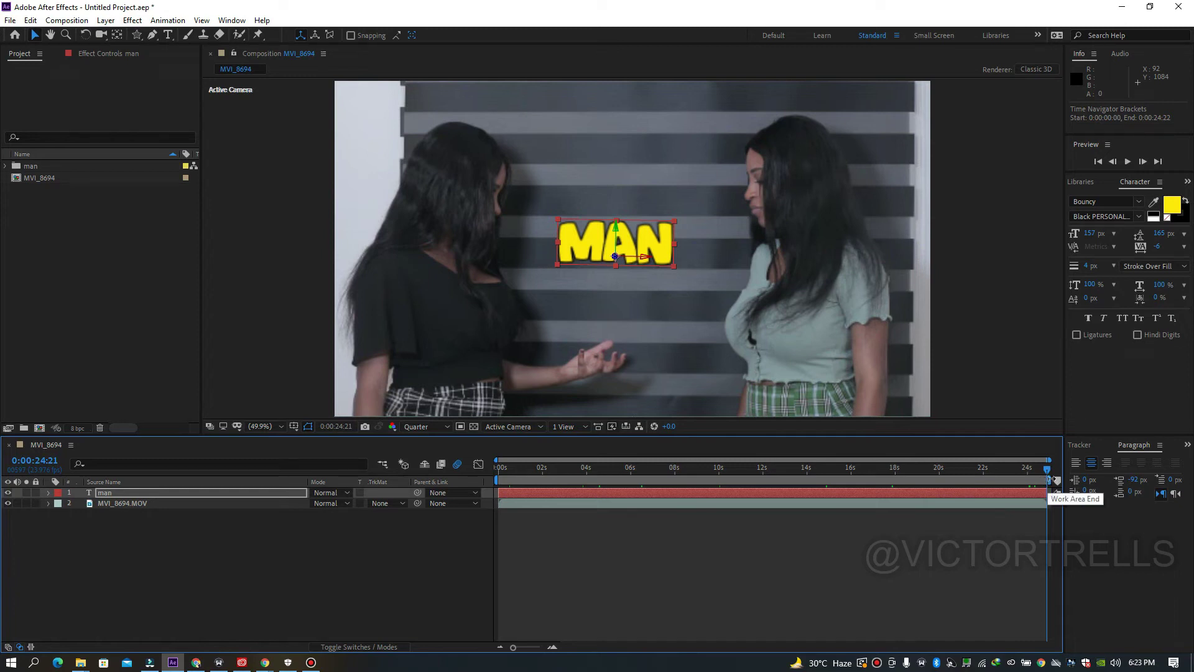
Try trimming the work area's end to about 0:00:20:18 and shifting its start before restoring it to the composition's beginning.
{"action": "left_click", "coordinate": [1009, 467]}
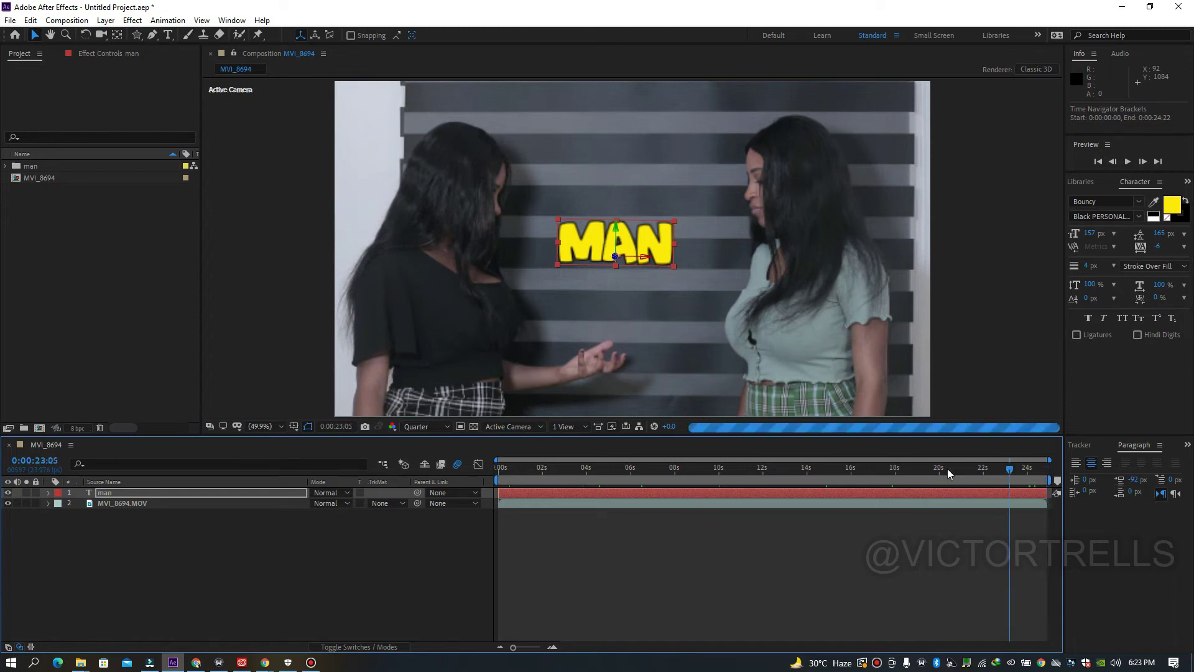
{"action": "left_click", "coordinate": [946, 468]}
{"action": "left_click", "coordinate": [954, 468]}
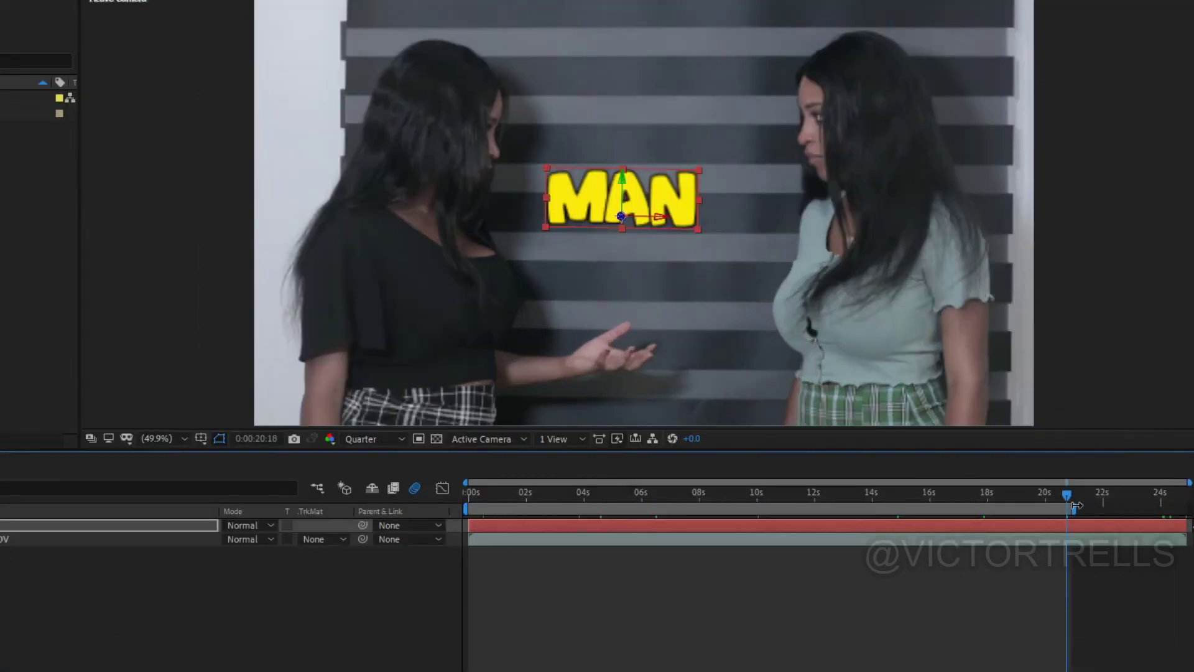
{"action": "left_click_drag", "start_coordinate": [1074, 506], "coordinate": [1069, 506]}
{"action": "left_click_drag", "start_coordinate": [460, 507], "coordinate": [643, 508]}
{"action": "left_click_drag", "start_coordinate": [568, 506], "coordinate": [416, 523]}
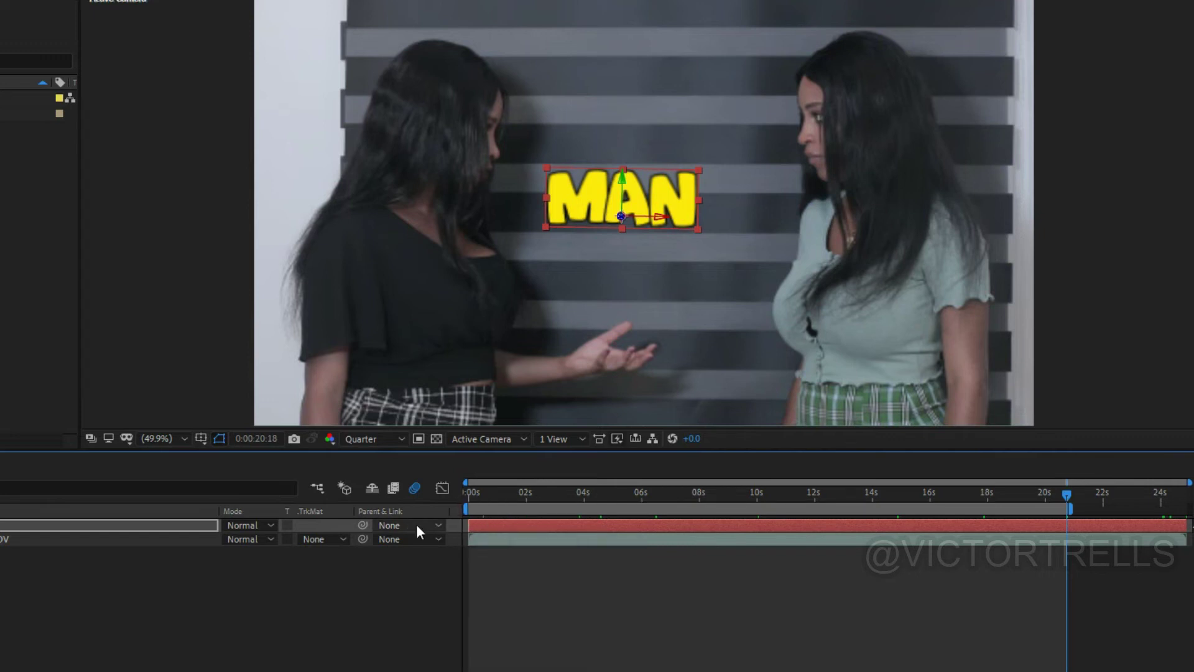
Set the work area to begin at 0:00:04:02 and end at 0:00:09:22.
{"action": "left_click", "coordinate": [585, 496]}
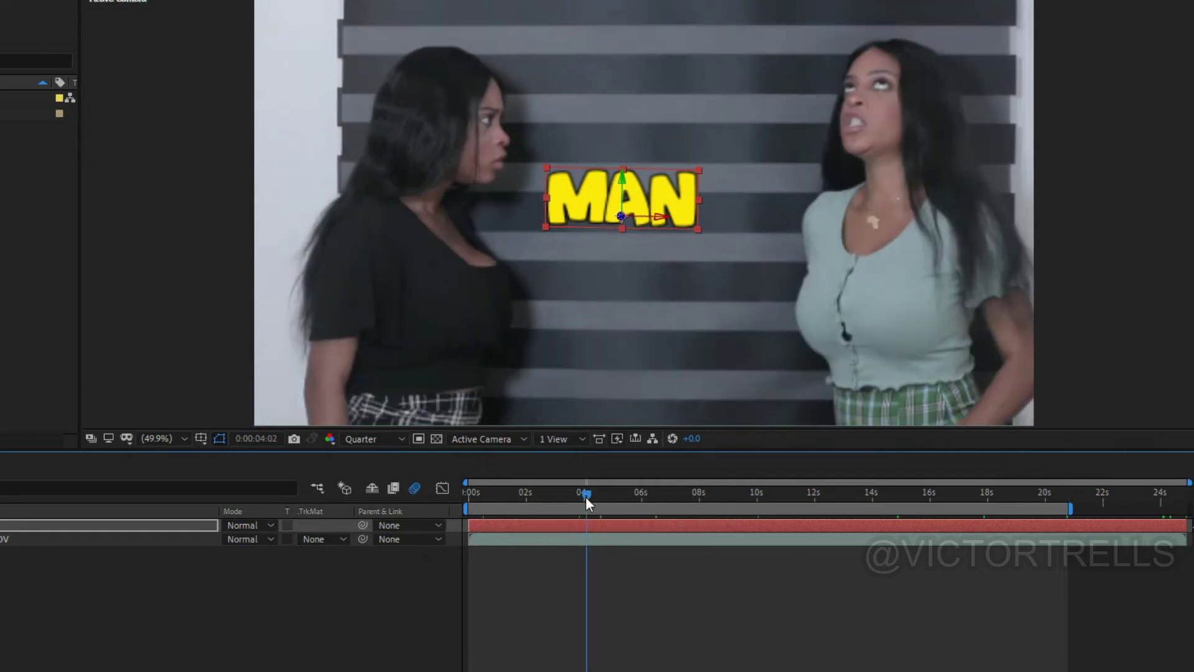
{"action": "key", "text": "b"}
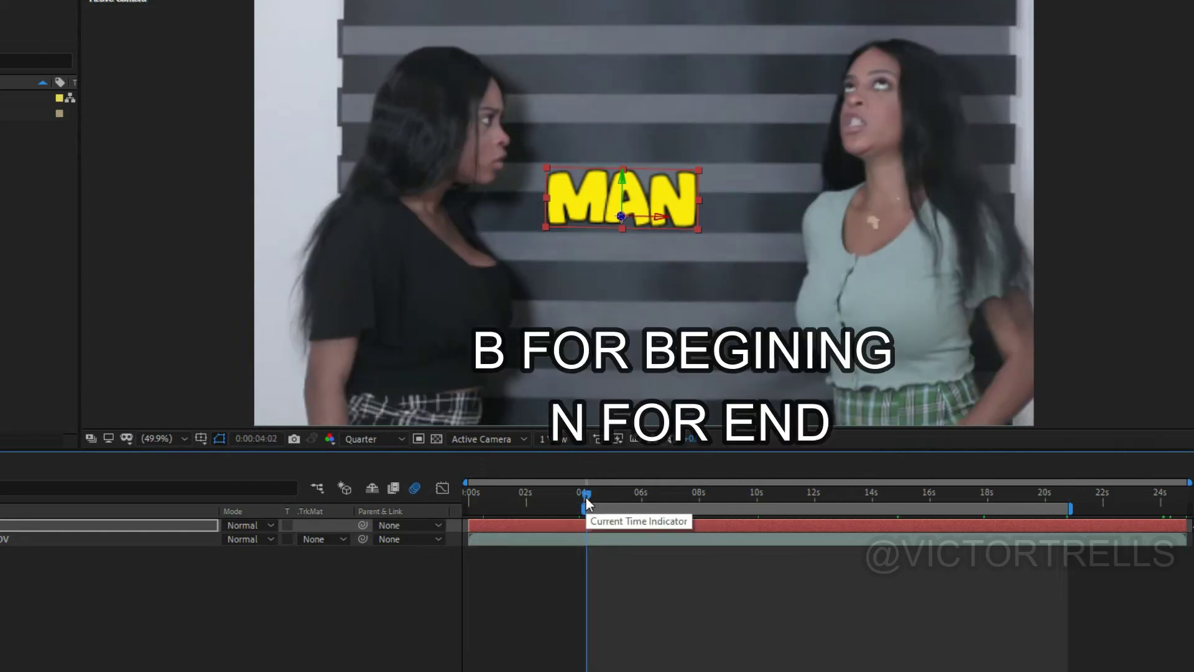
{"action": "left_click", "coordinate": [753, 493]}
{"action": "key", "text": "n"}
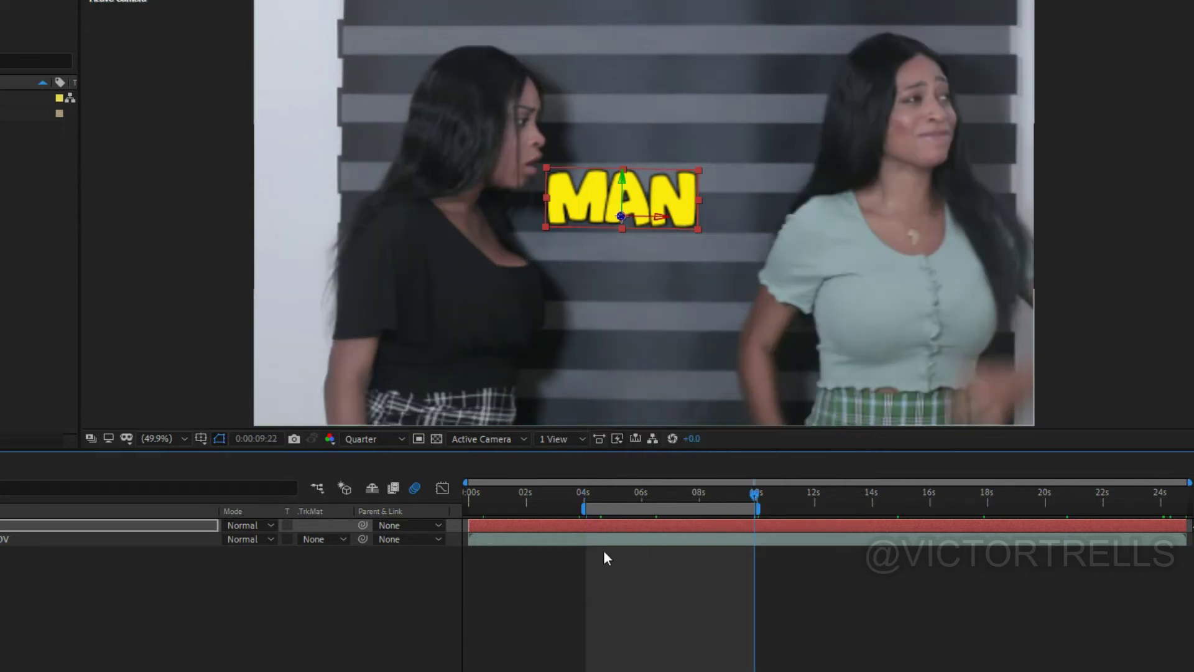
Review the trimmed work area's range and undo the last changes to its end and start.
{"action": "left_click_drag", "start_coordinate": [755, 494], "coordinate": [604, 514]}
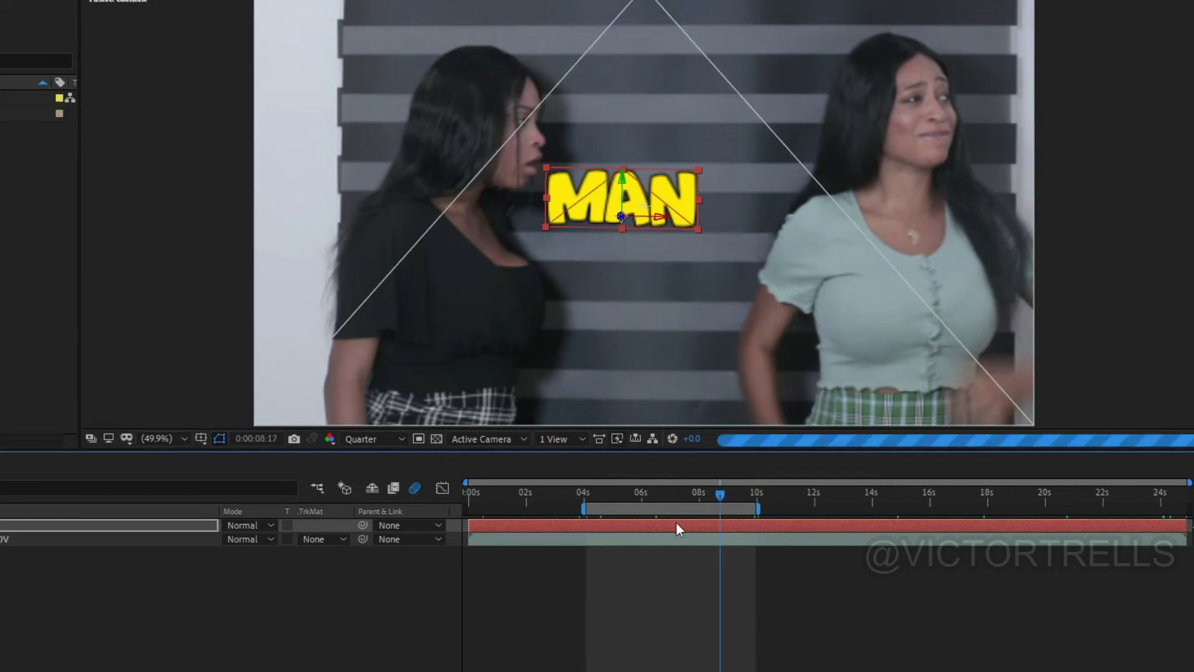
{"action": "left_click", "coordinate": [609, 504]}
{"action": "left_click", "coordinate": [663, 502]}
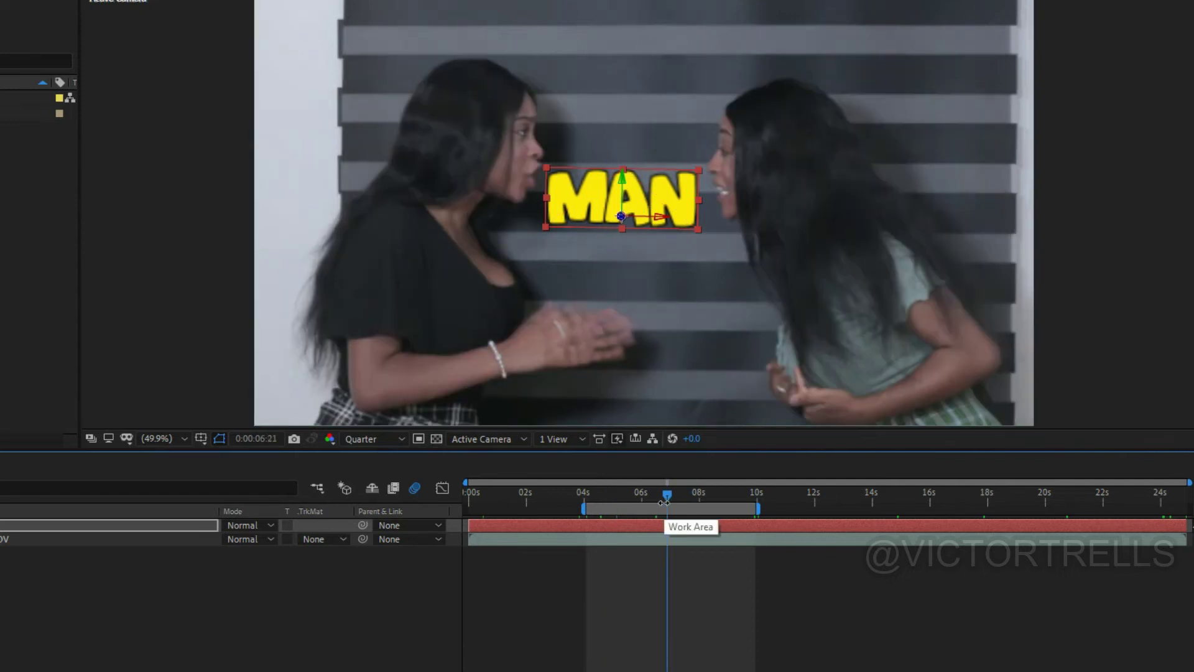
{"action": "key", "text": "ctrl+z"}
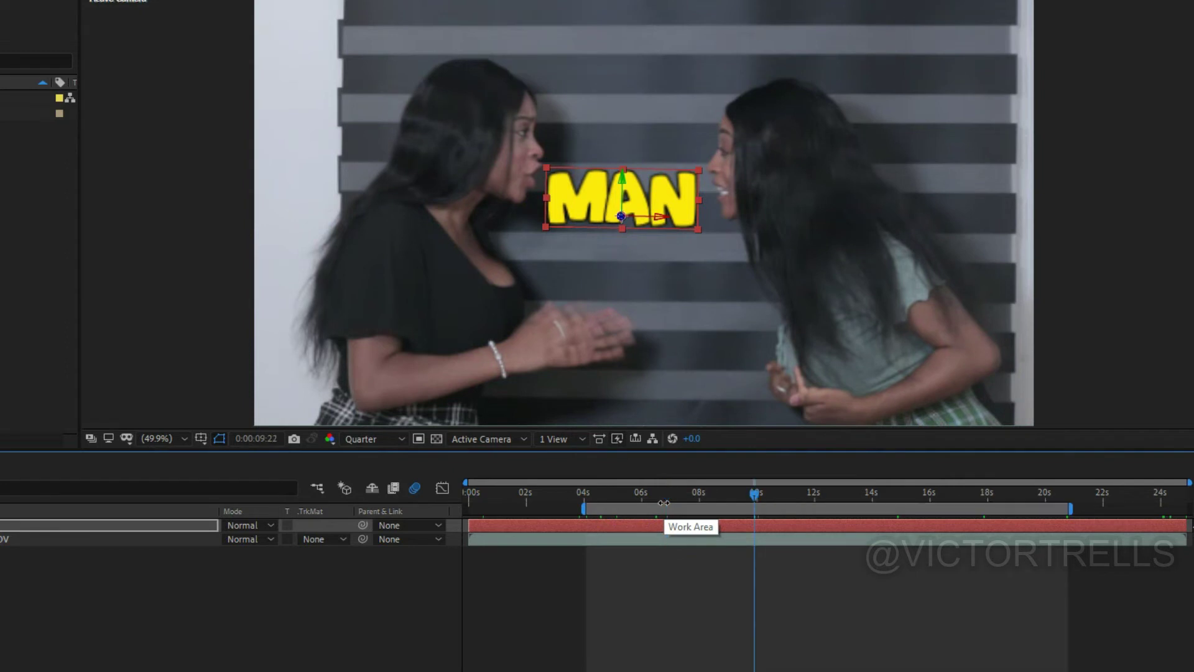
{"action": "key", "text": "ctrl+z"}
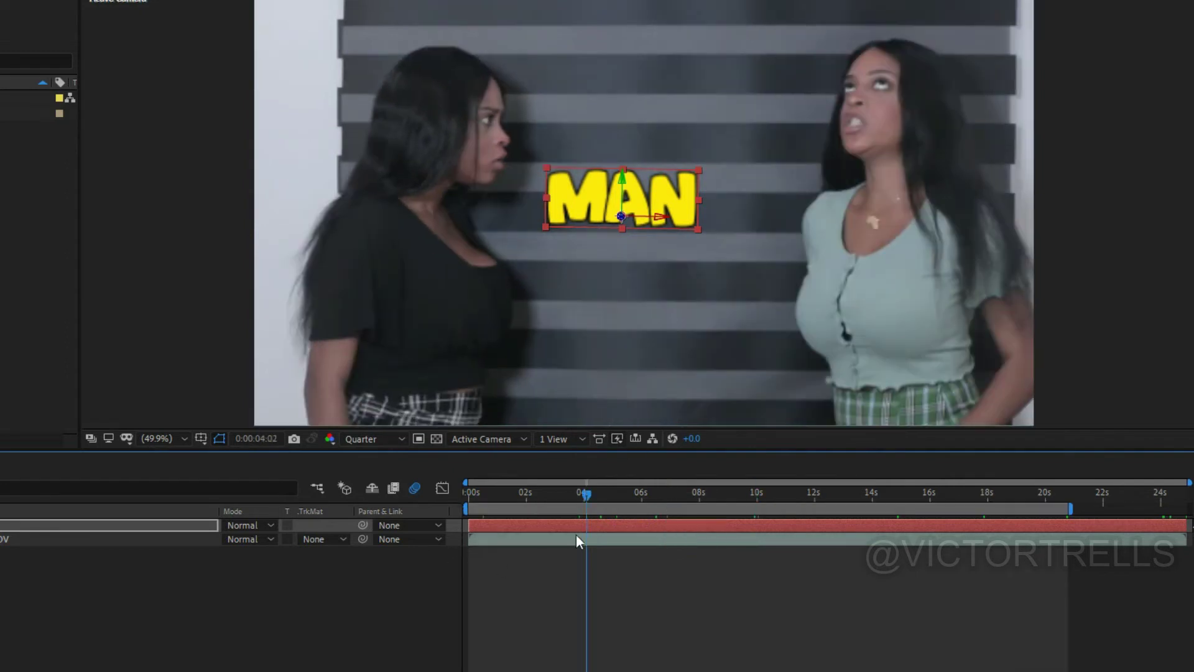
Move the current time to 0:00:04:01 and delete the MAN text layer.
{"action": "left_click", "coordinate": [583, 498]}
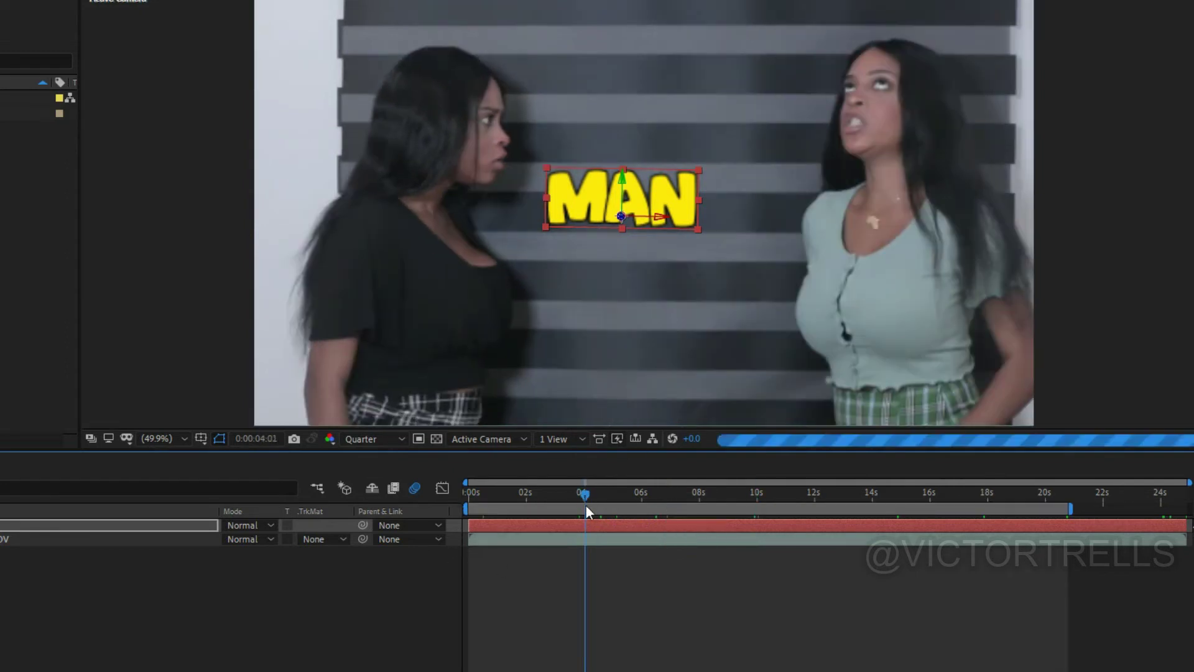
{"action": "left_click", "coordinate": [621, 527]}
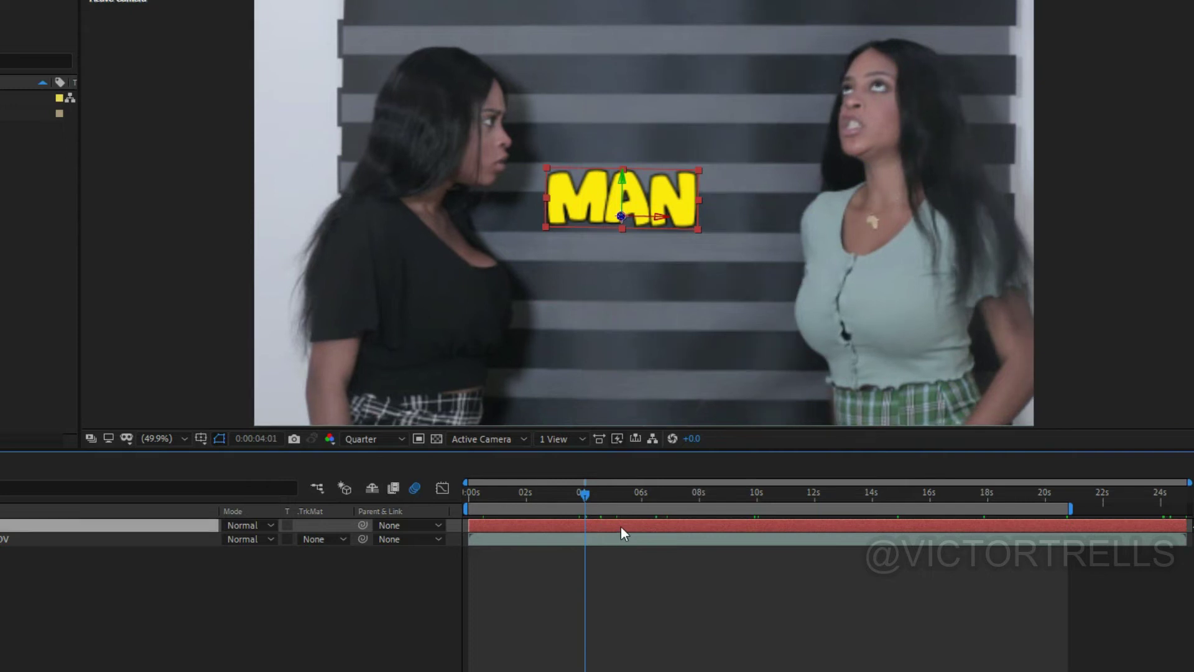
{"action": "key", "text": "Delete"}
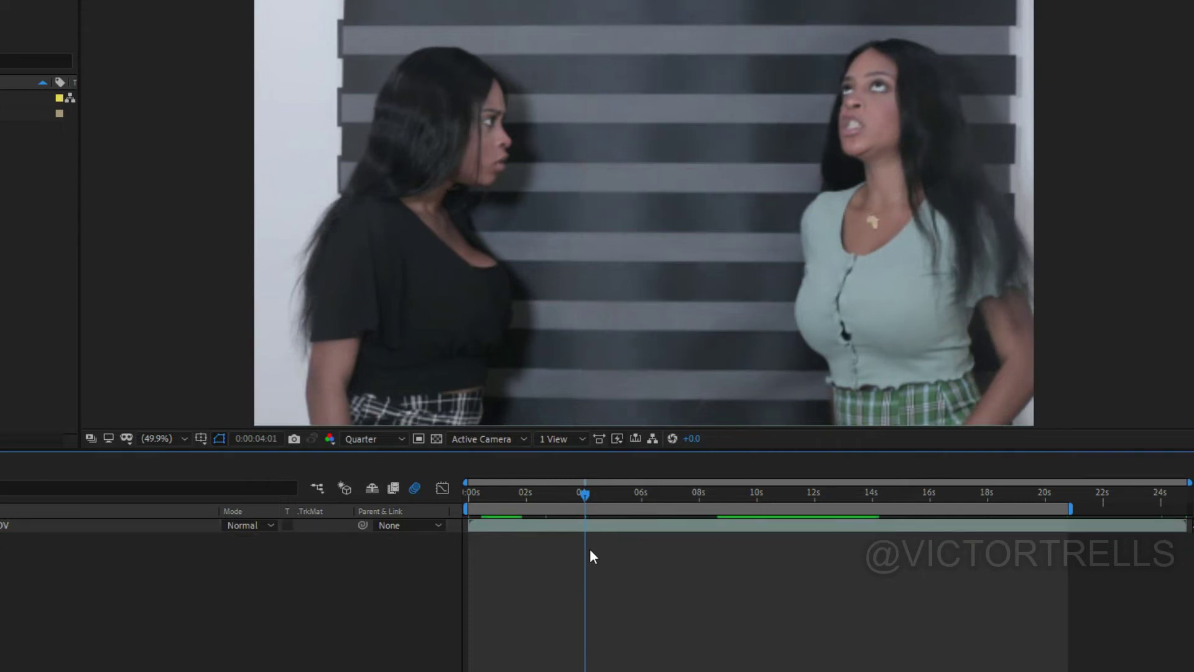
Try trimming the MVI_8694.MOV layer's start to 0:00:04:01 and its end to about 14.5 seconds by hand, and undo both trims.
{"action": "left_click", "coordinate": [608, 526]}
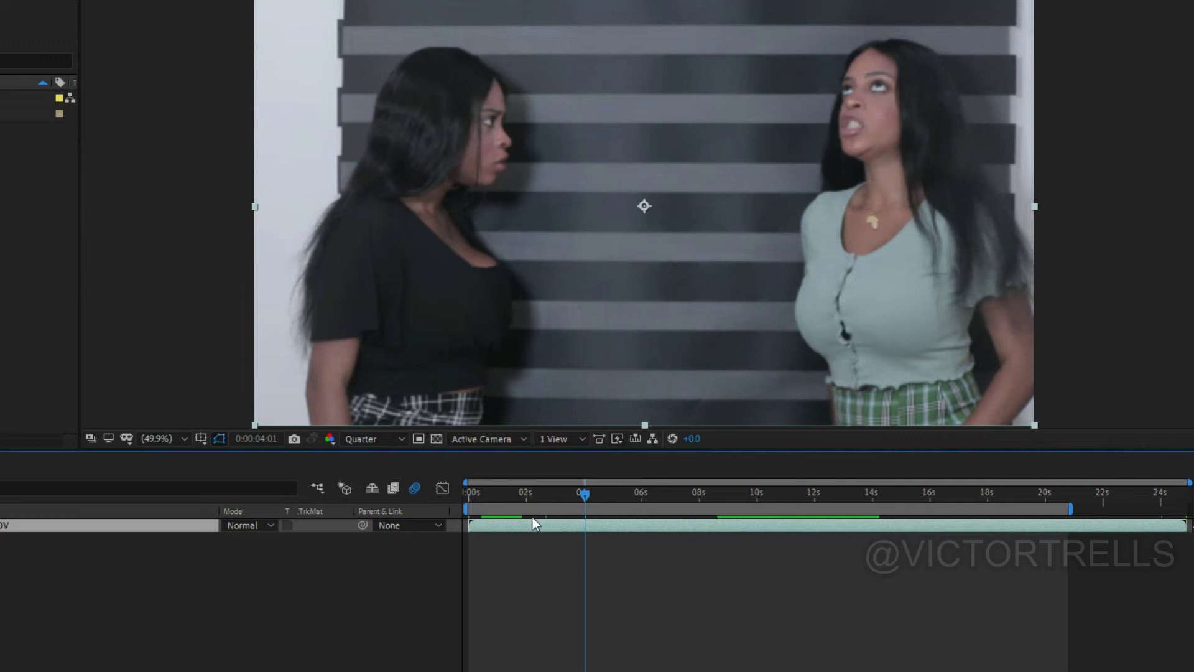
{"action": "left_click_drag", "start_coordinate": [468, 524], "coordinate": [584, 542]}
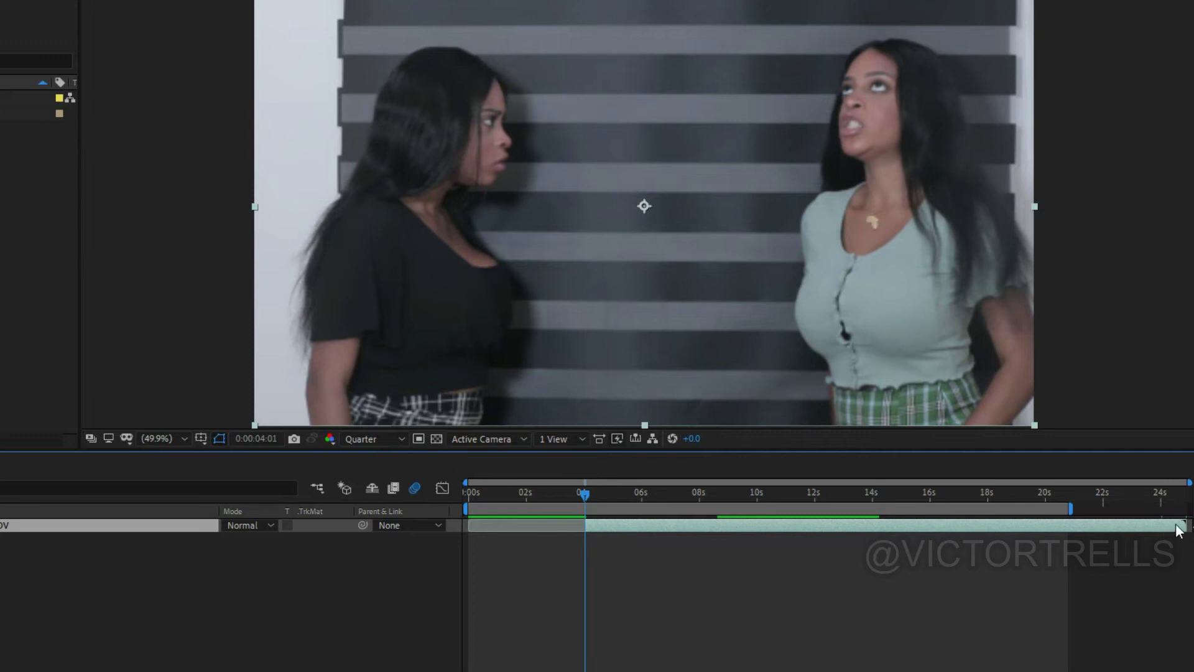
{"action": "left_click_drag", "start_coordinate": [1181, 530], "coordinate": [892, 541]}
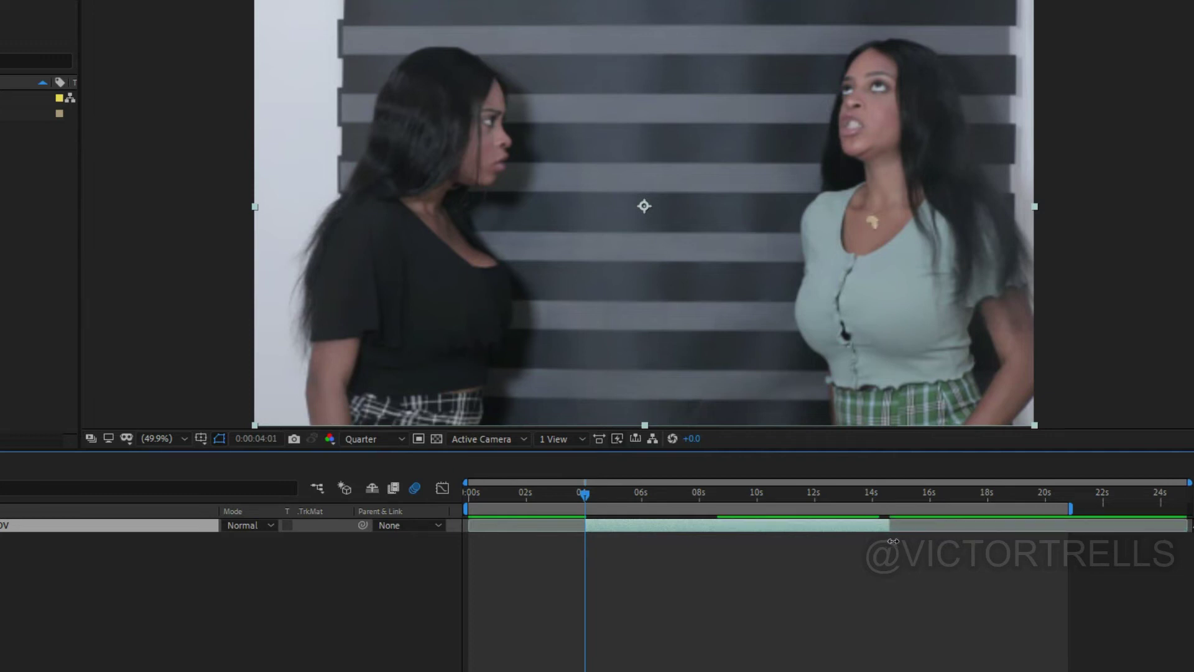
{"action": "key", "text": "ctrl+z"}
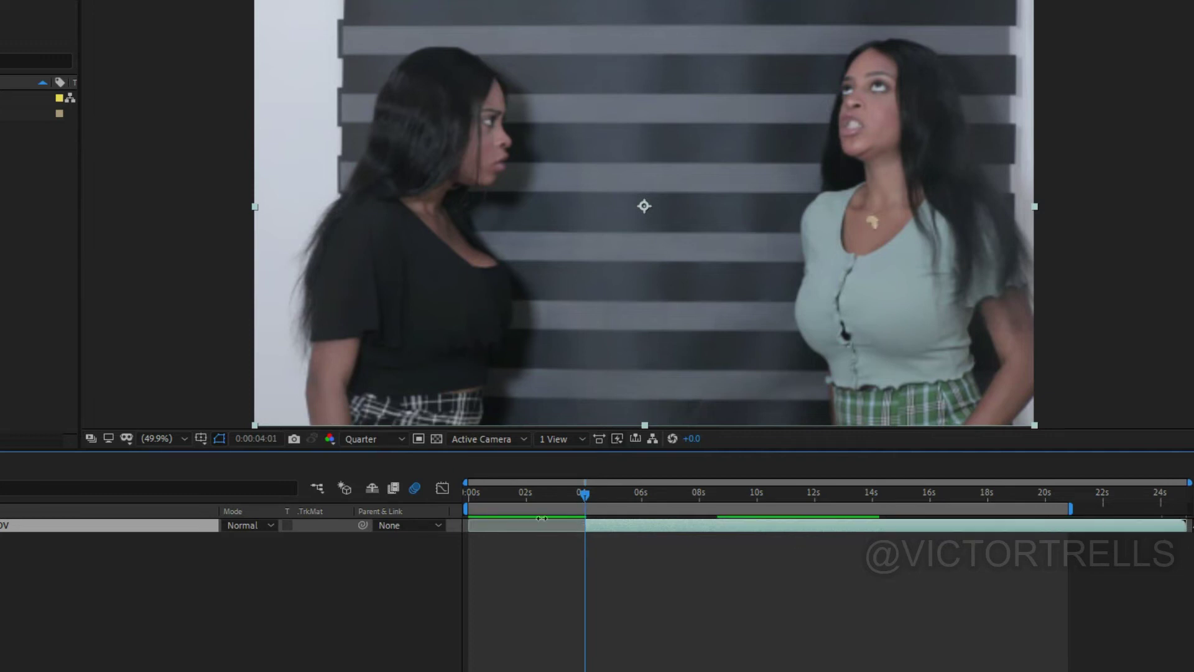
{"action": "key", "text": "ctrl+z"}
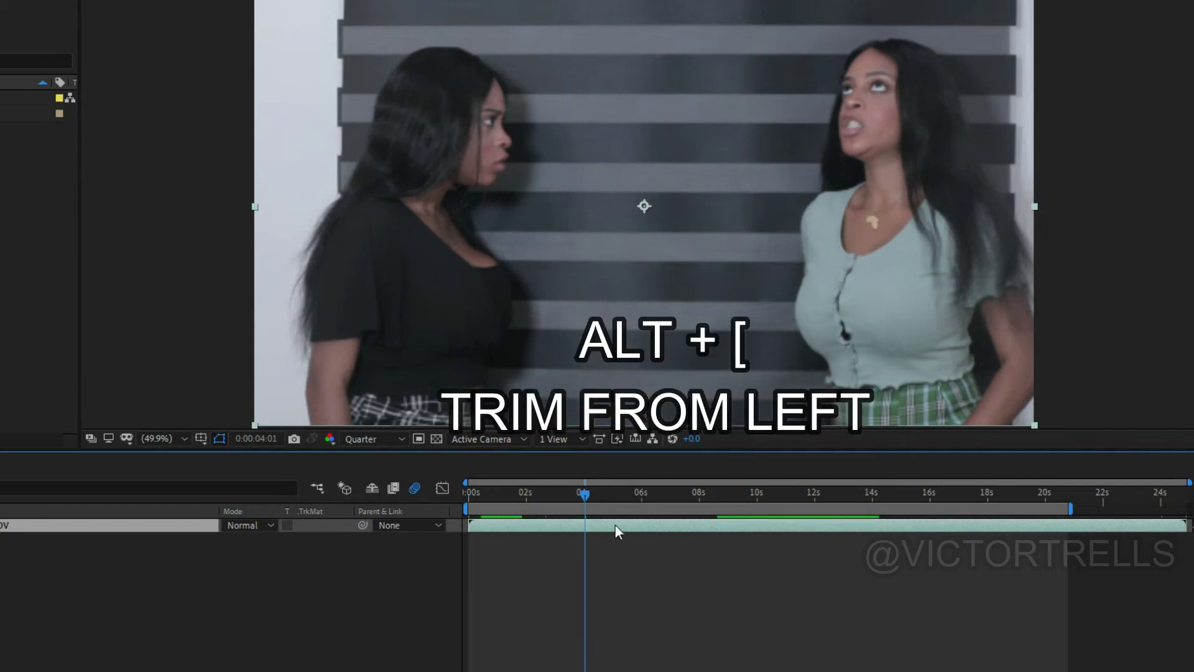
Trim the MVI_8694.MOV layer at the current time so it starts at 0:00:04:01 and ends at 0:00:09:21.
{"action": "key", "text": "alt+bracketleft"}
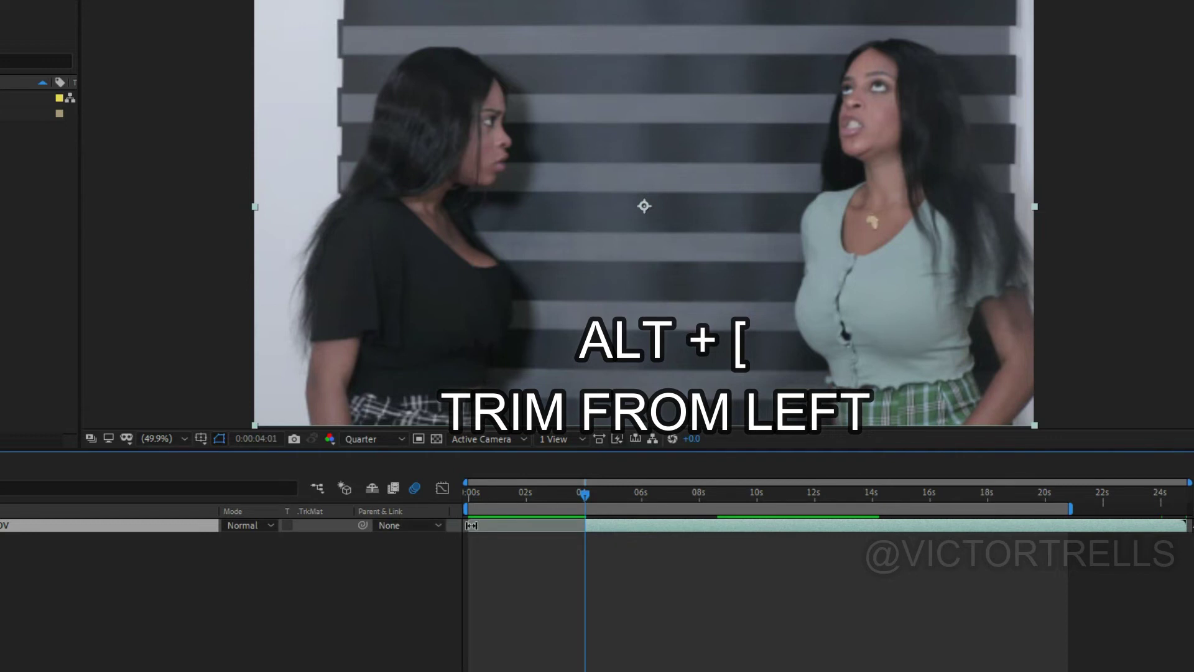
{"action": "left_click_drag", "start_coordinate": [586, 495], "coordinate": [753, 525]}
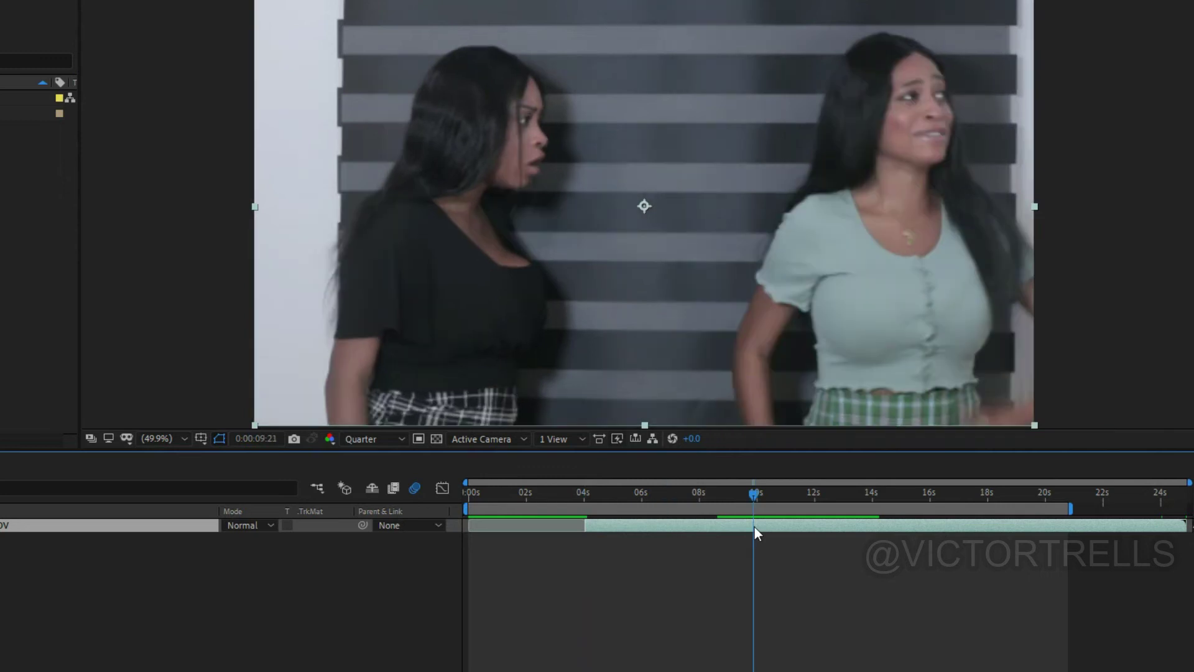
{"action": "key", "text": "alt+bracketright"}
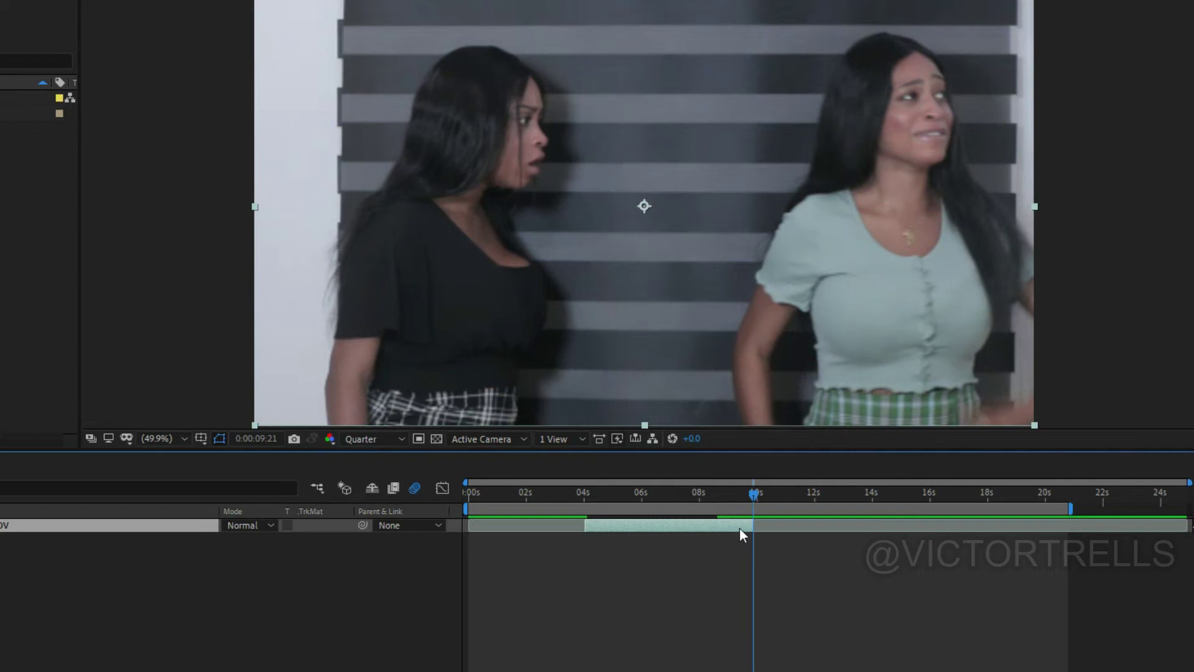
Extend the trimmed video layer's end to 0:00:16:02 and further to 0:00:18:16.
{"action": "left_click_drag", "start_coordinate": [755, 492], "coordinate": [935, 495]}
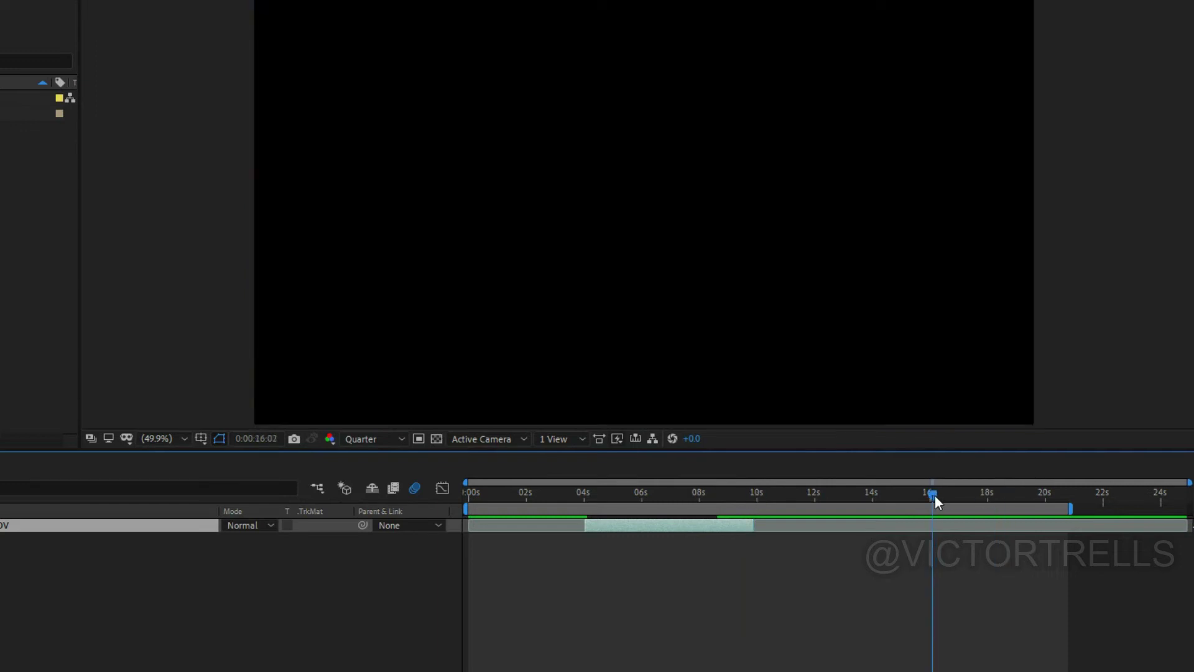
{"action": "key", "text": "alt+]"}
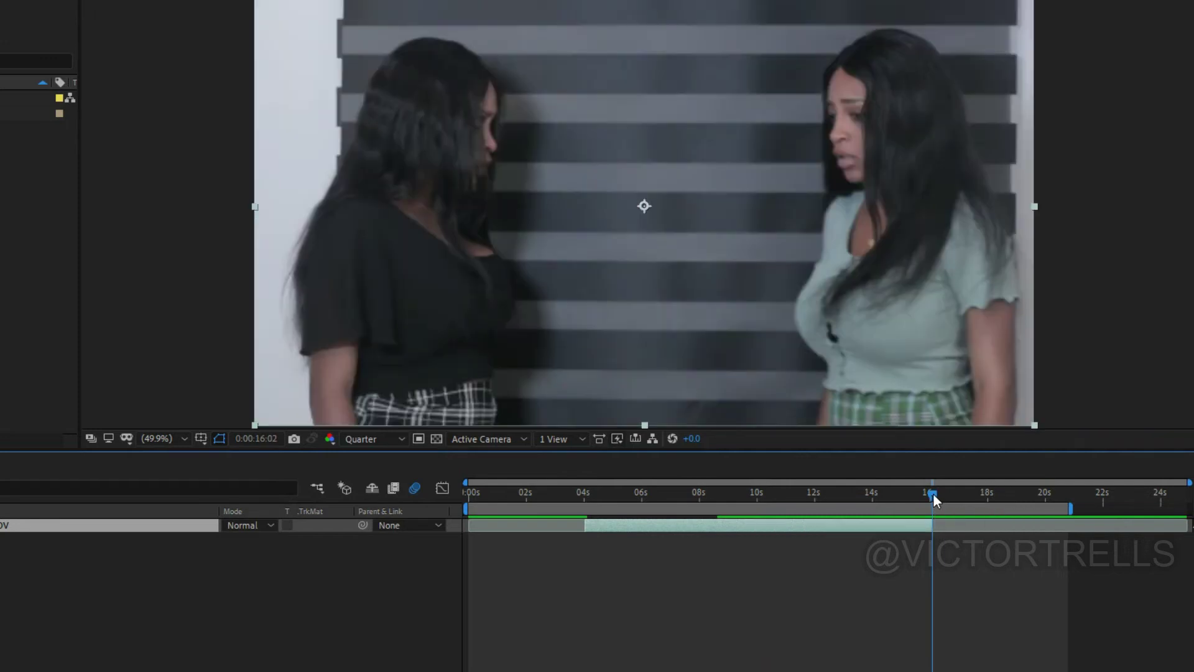
{"action": "left_click", "coordinate": [935, 494]}
{"action": "left_click_drag", "start_coordinate": [1014, 508], "coordinate": [1007, 509]}
{"action": "key", "text": "alt+]"}
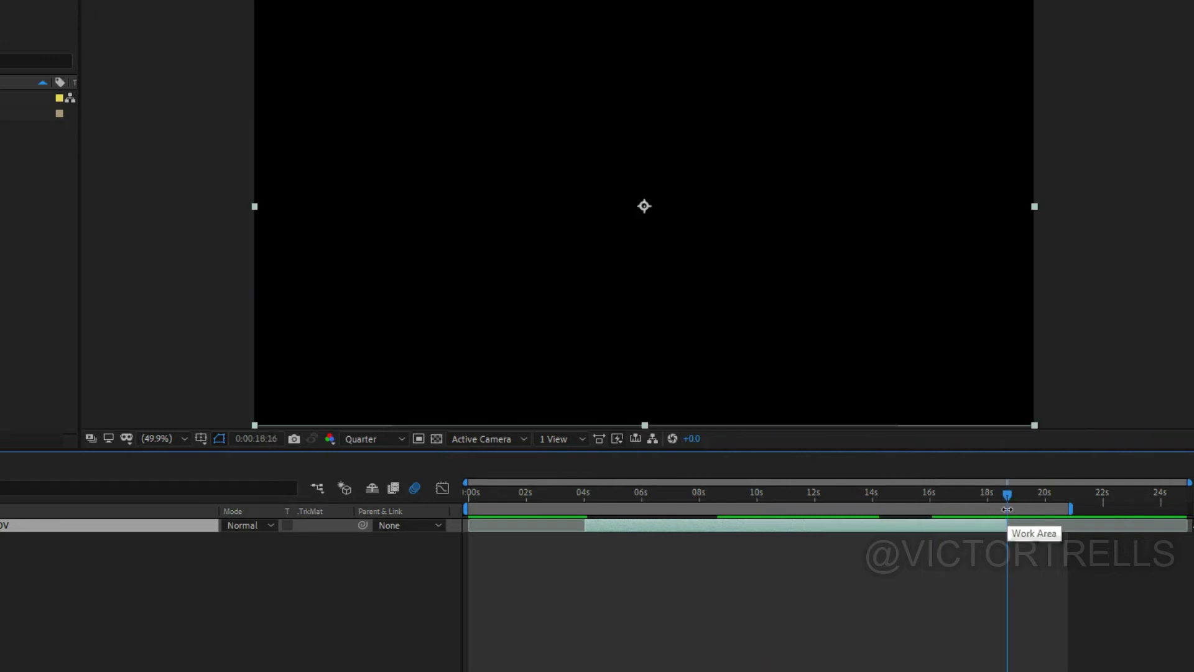
Restore the MVI_8694.MOV layer to its full length, from 0:00:00:00 to 0:00:24:21.
{"action": "key", "text": "space"}
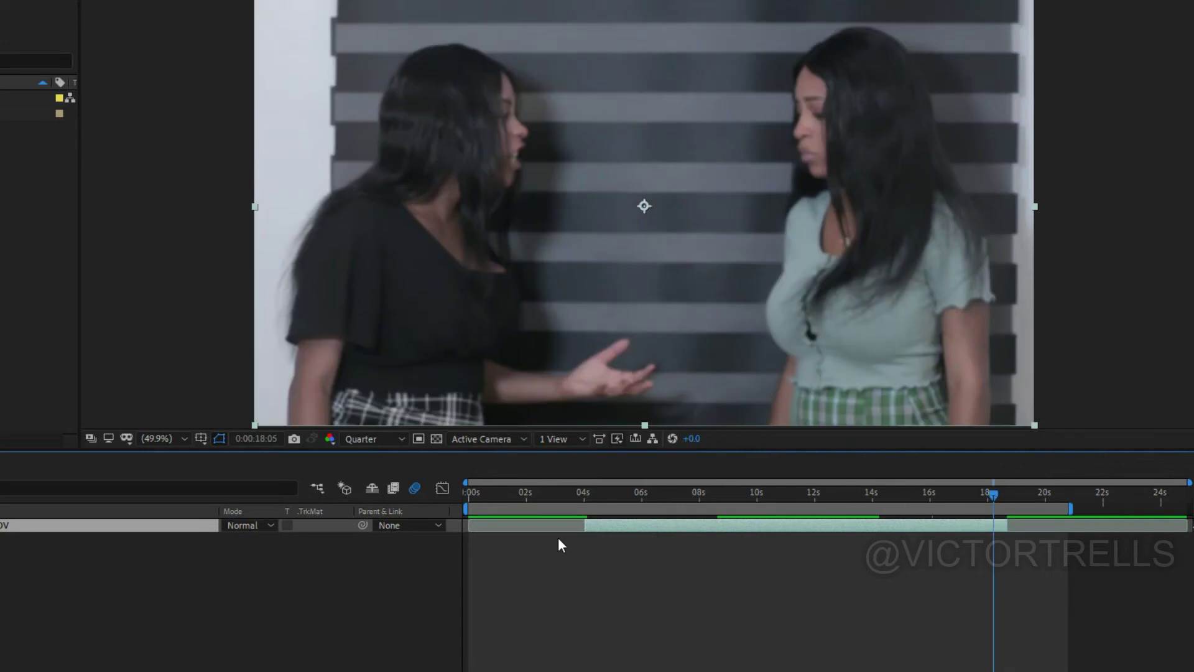
{"action": "left_click", "coordinate": [513, 536]}
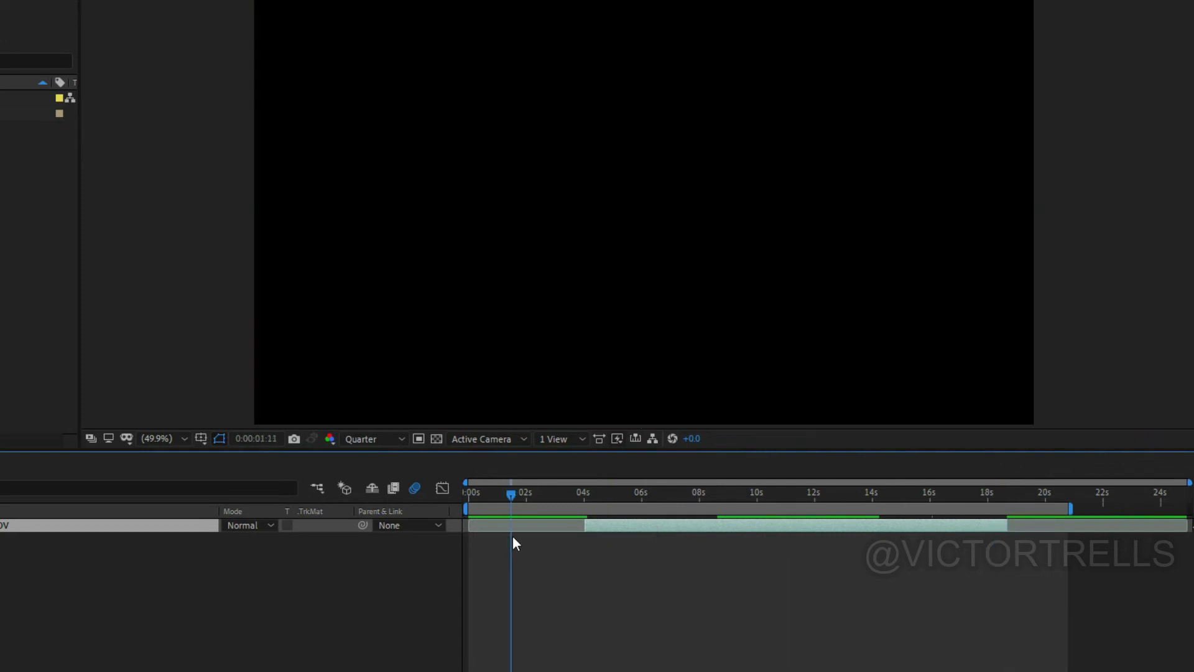
{"action": "key", "text": "alt+["}
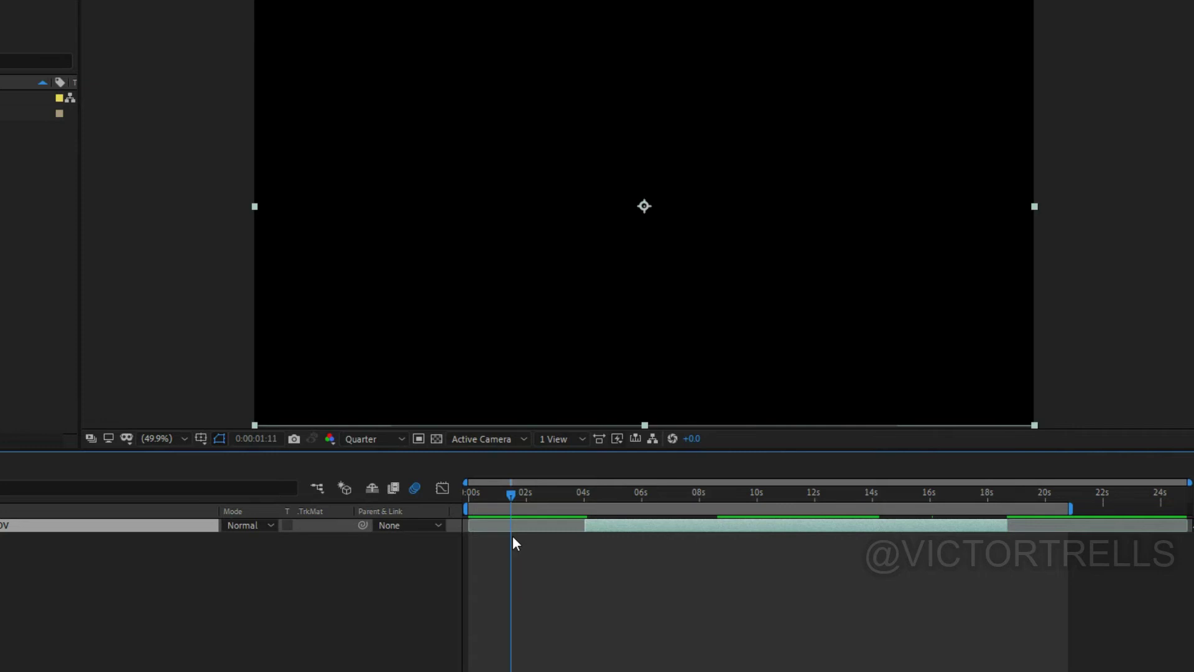
{"action": "left_click_drag", "start_coordinate": [513, 525], "coordinate": [457, 527]}
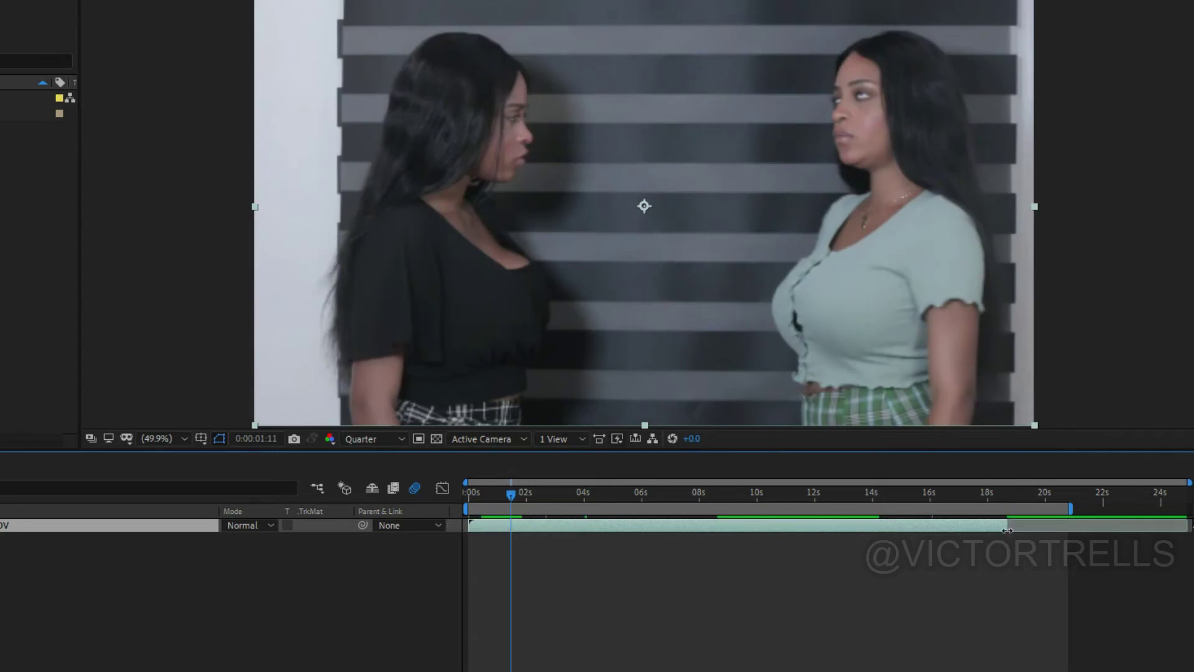
{"action": "left_click_drag", "start_coordinate": [1013, 525], "coordinate": [1186, 525]}
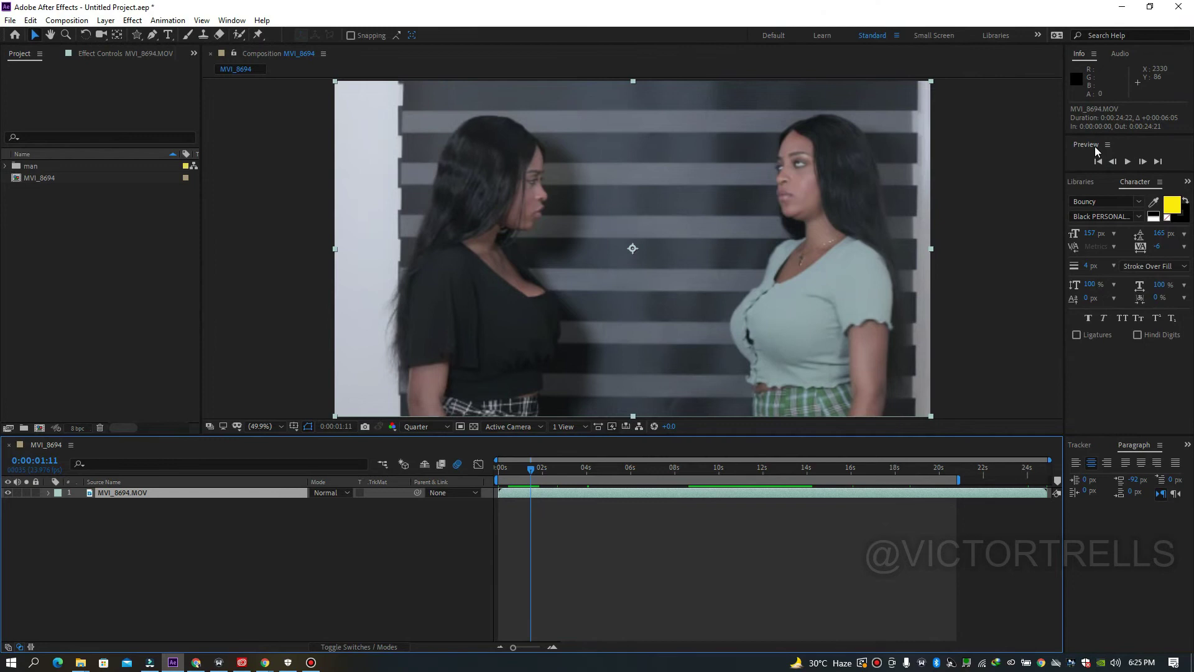
Preview the composition with playback, frame-by-frame stepping to 0:00:06:05, and jumps to the last and first frames.
{"action": "left_click", "coordinate": [1129, 162]}
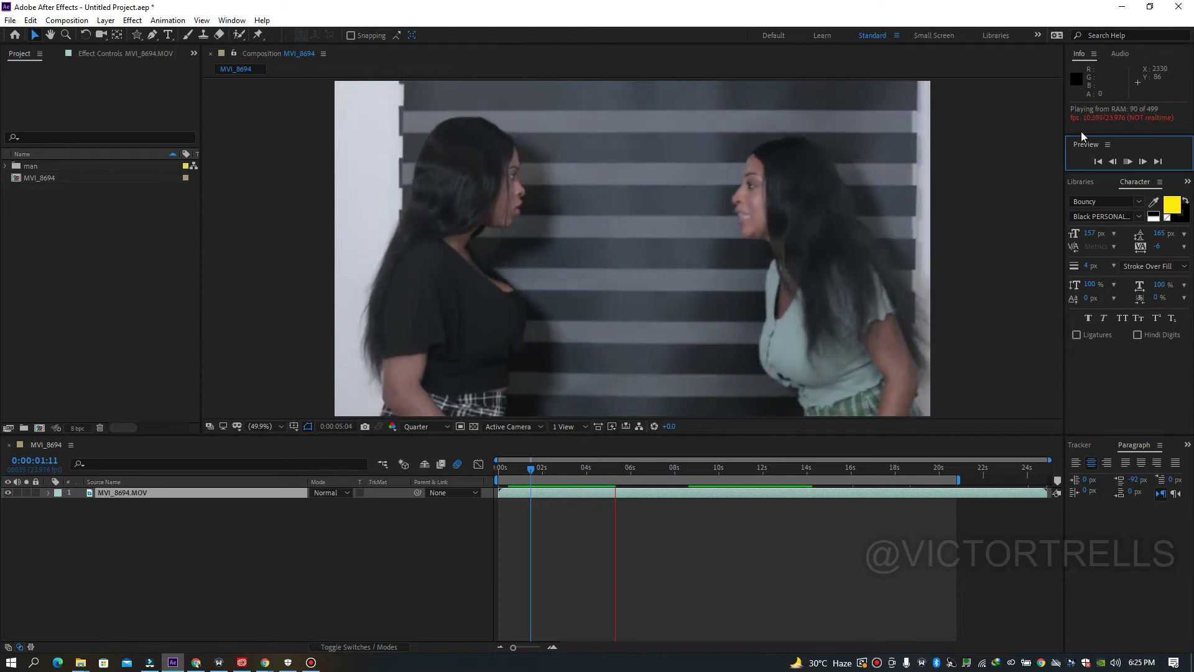
{"action": "left_click", "coordinate": [1096, 157]}
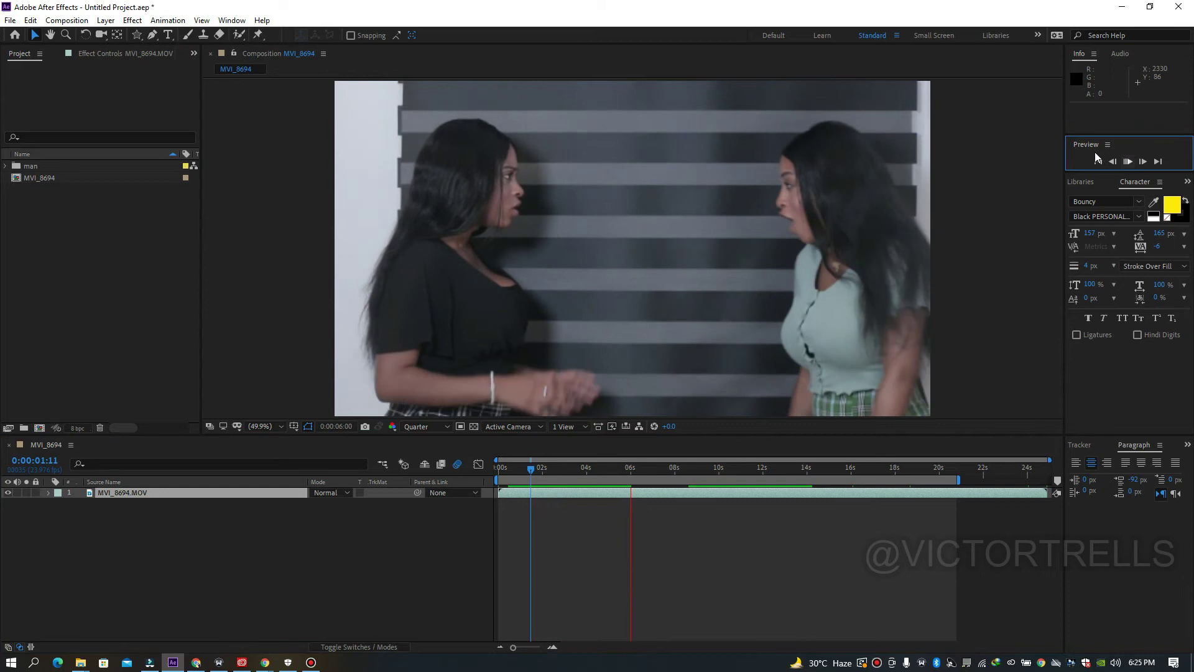
{"action": "left_click", "coordinate": [1142, 162]}
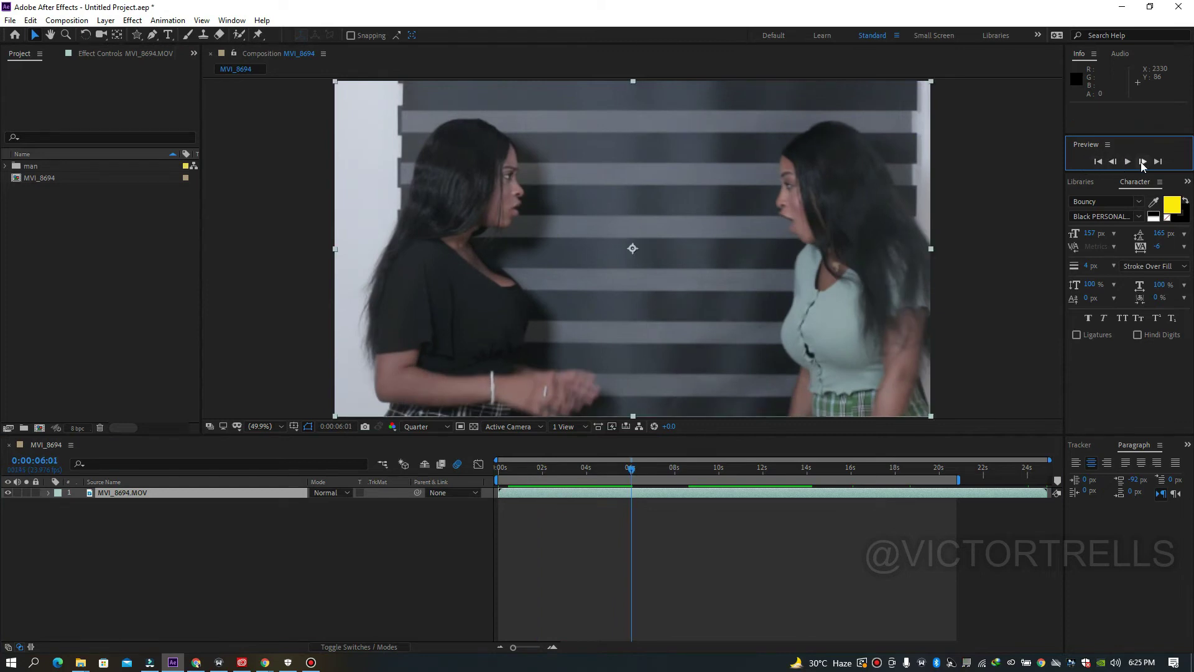
{"action": "left_click", "coordinate": [1142, 162]}
{"action": "left_click", "coordinate": [1142, 161]}
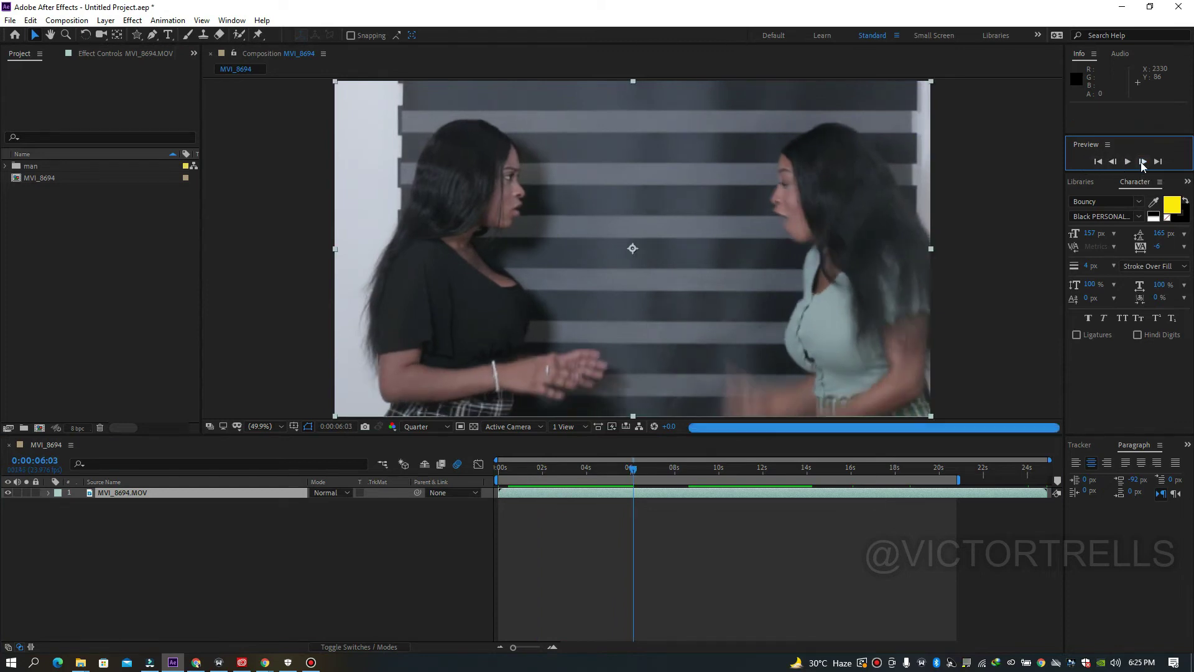
{"action": "left_click", "coordinate": [1142, 162]}
{"action": "left_click", "coordinate": [1142, 161]}
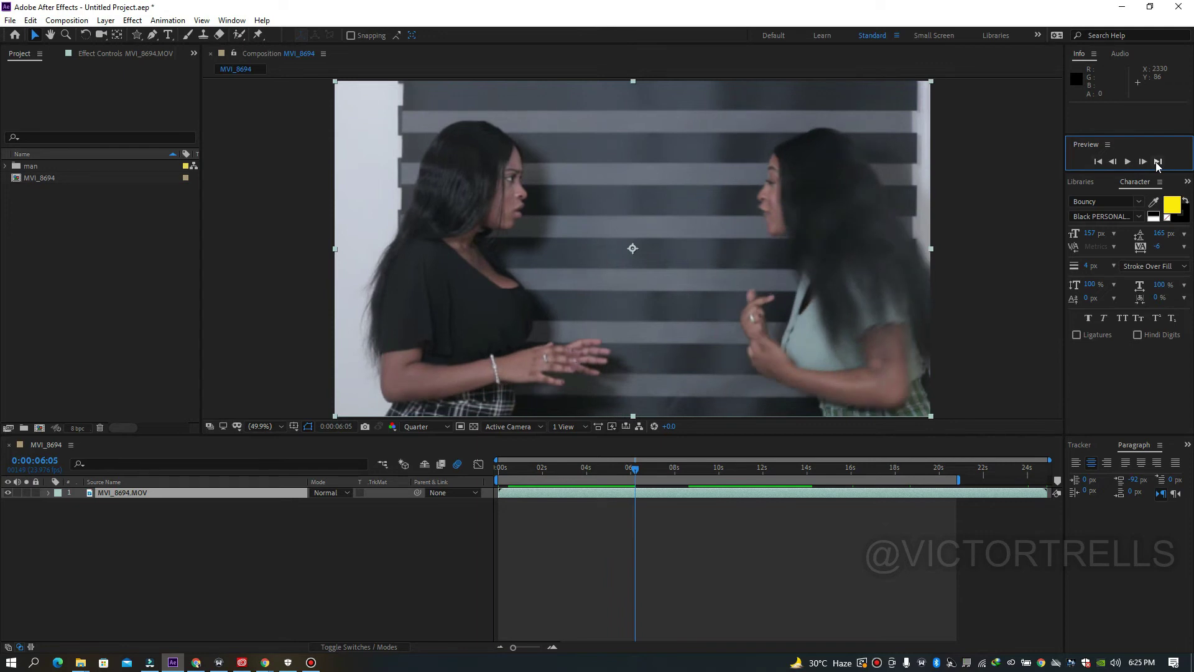
{"action": "left_click", "coordinate": [1158, 162]}
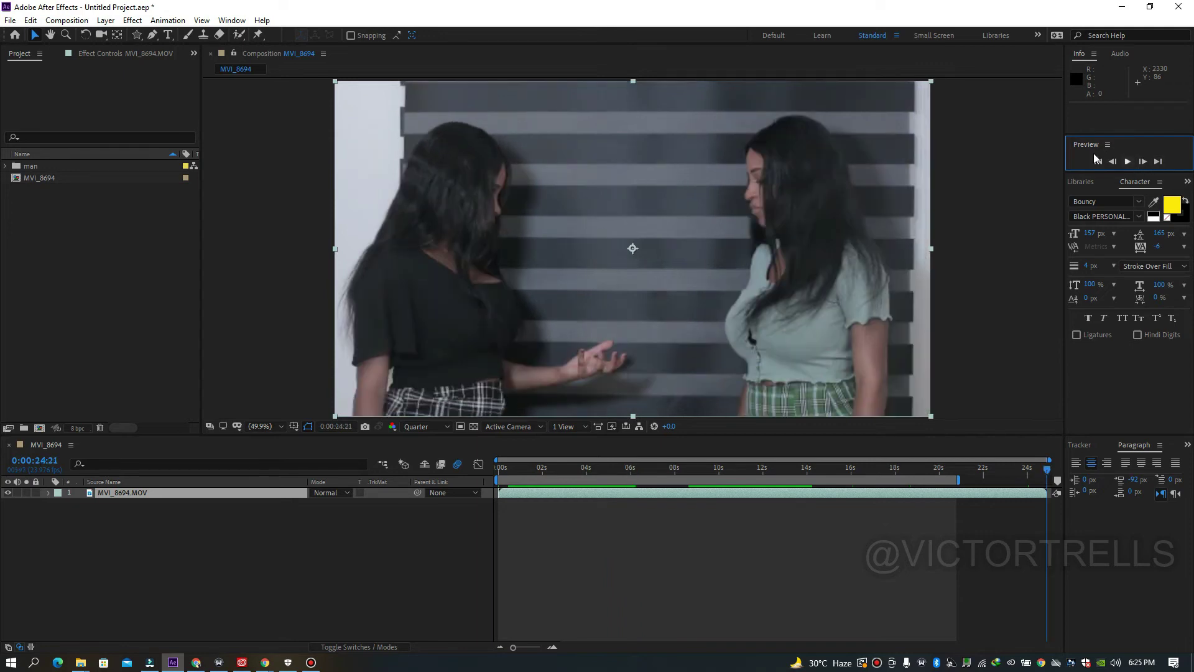
{"action": "left_click", "coordinate": [1097, 162]}
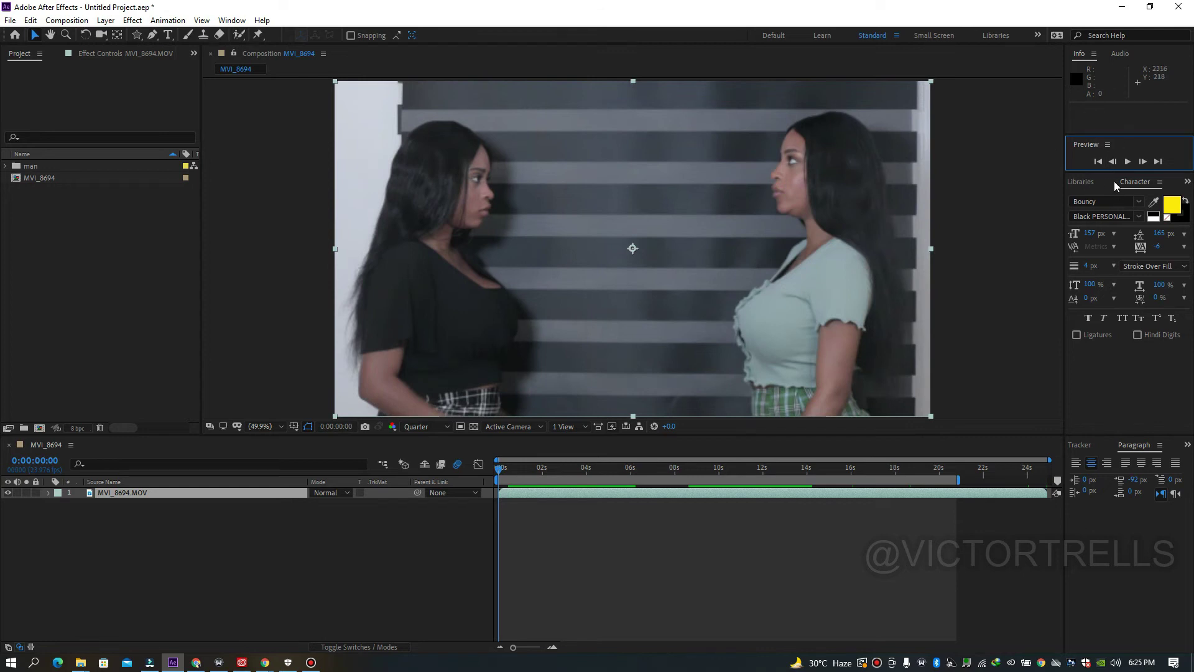
Expand the preview settings to inspect the playback shortcut choices, keep Spacebar, and collapse them again.
{"action": "left_click_drag", "start_coordinate": [1117, 172], "coordinate": [1119, 239]}
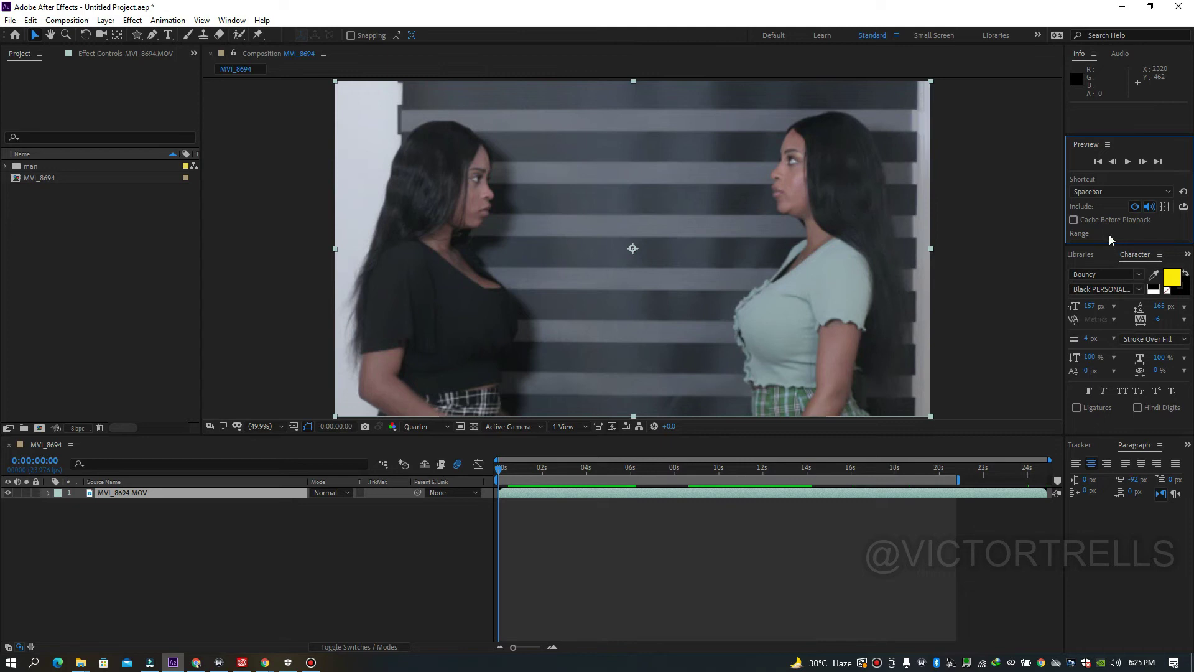
{"action": "left_click", "coordinate": [1087, 186]}
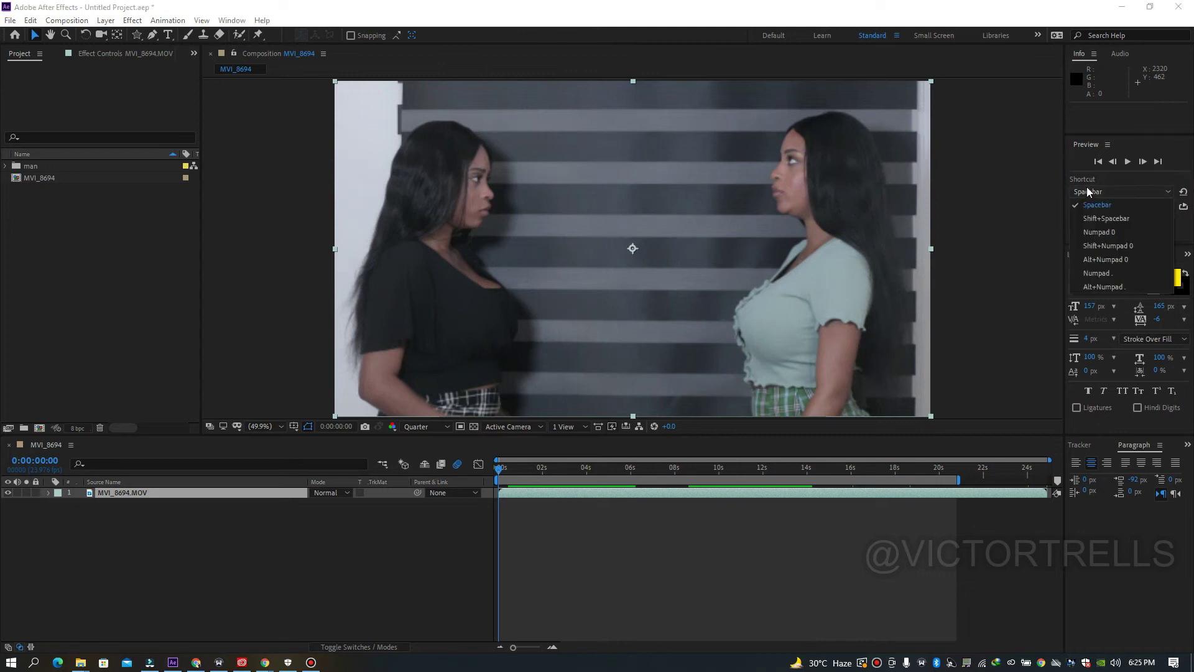
{"action": "left_click", "coordinate": [1087, 201]}
{"action": "left_click_drag", "start_coordinate": [1112, 247], "coordinate": [1103, 181]}
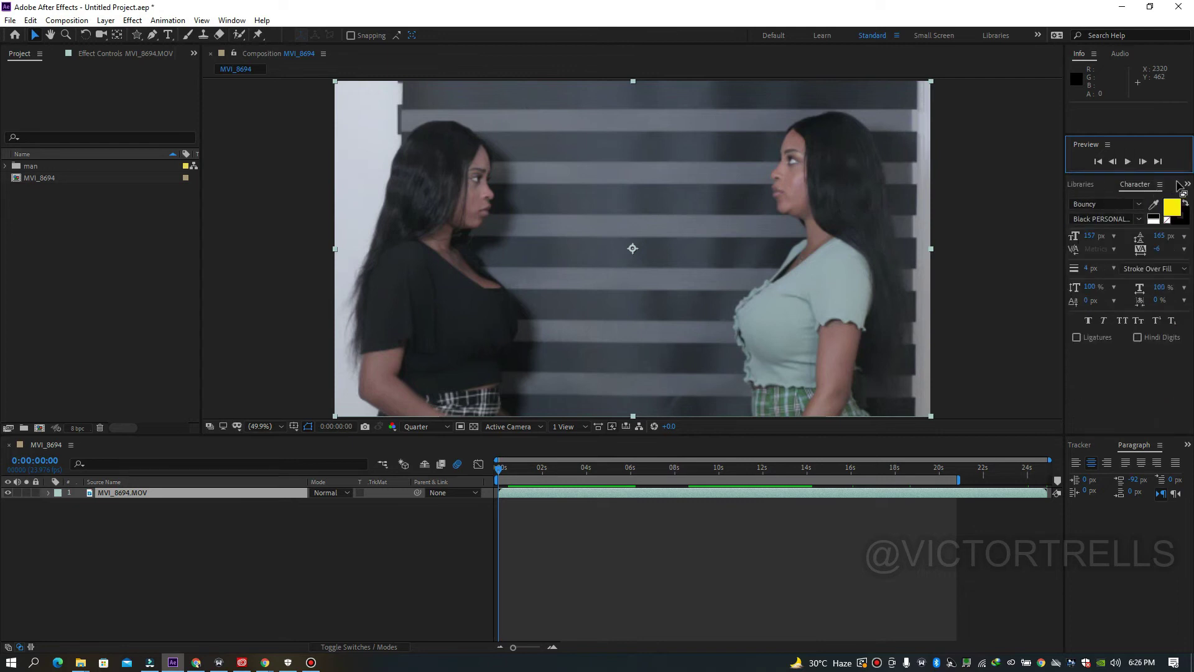
Look at the Creative Cloud Libraries area and return to the Character settings.
{"action": "left_click", "coordinate": [1079, 184]}
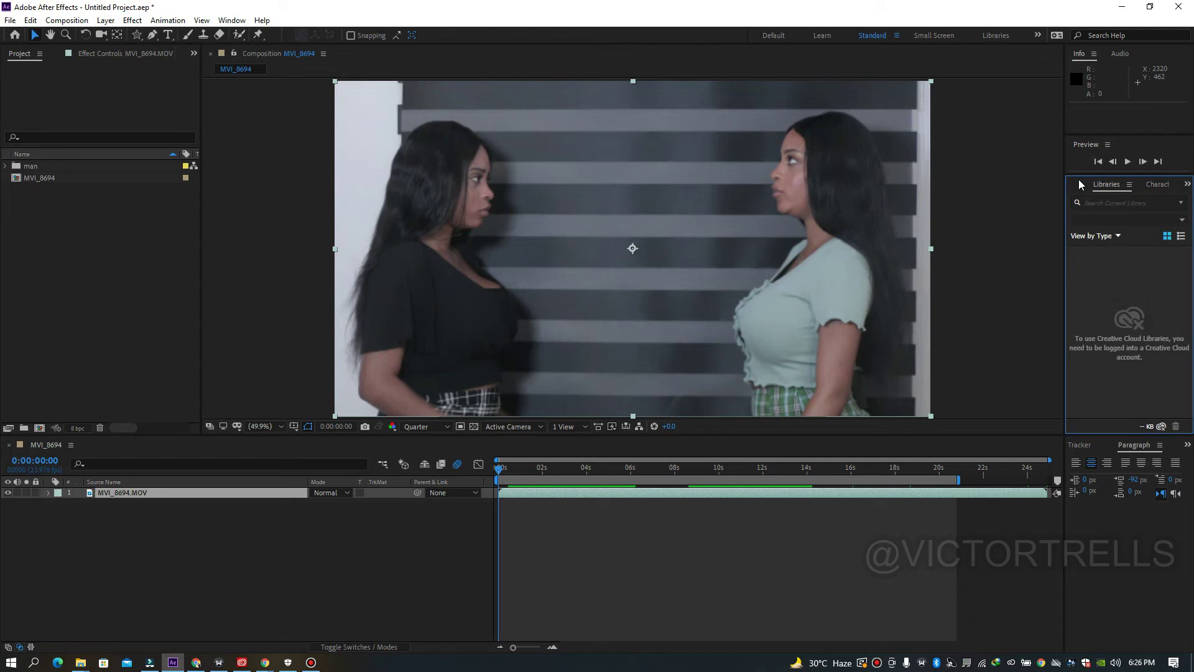
{"action": "left_click", "coordinate": [1153, 186]}
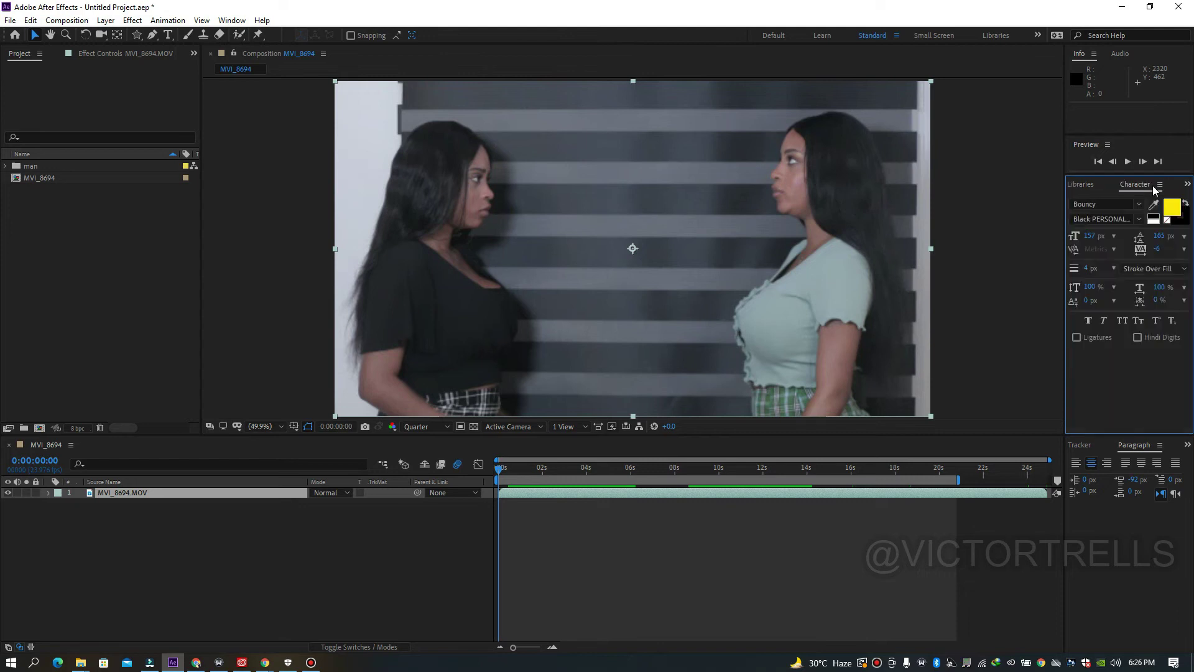
Look at Effects & Presets and the Creative Cloud Libraries, and return to the Character settings.
{"action": "left_click", "coordinate": [1187, 184]}
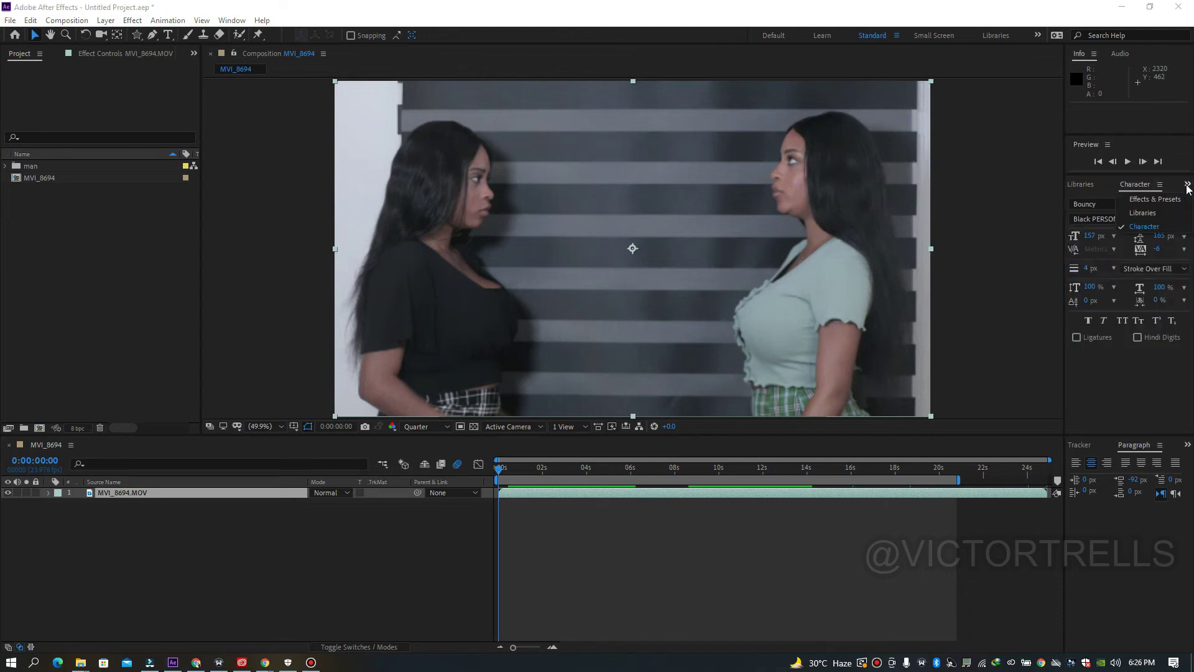
{"action": "left_click", "coordinate": [1156, 199]}
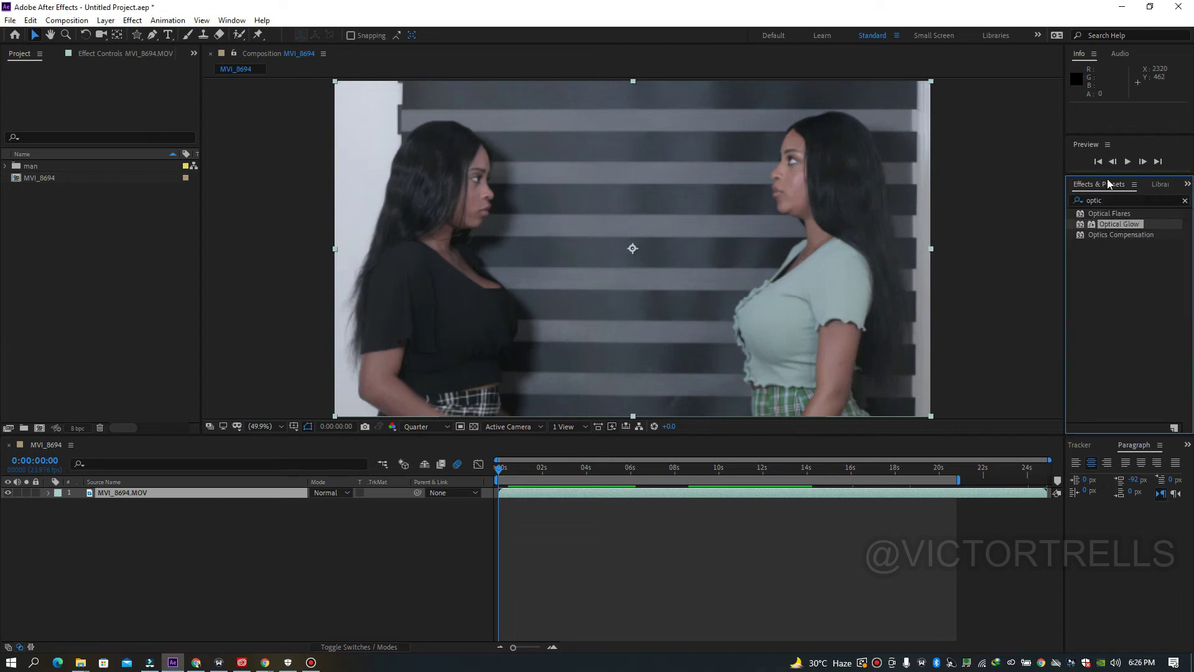
{"action": "left_click", "coordinate": [1187, 184]}
{"action": "left_click", "coordinate": [1142, 213]}
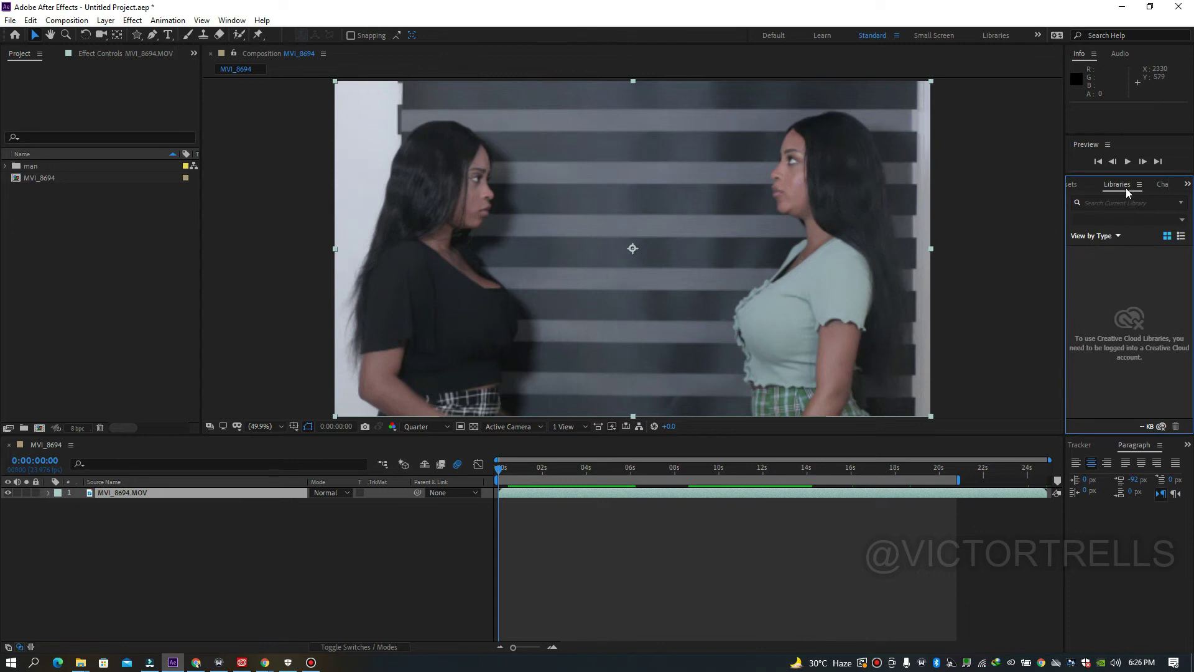
{"action": "left_click", "coordinate": [1160, 187]}
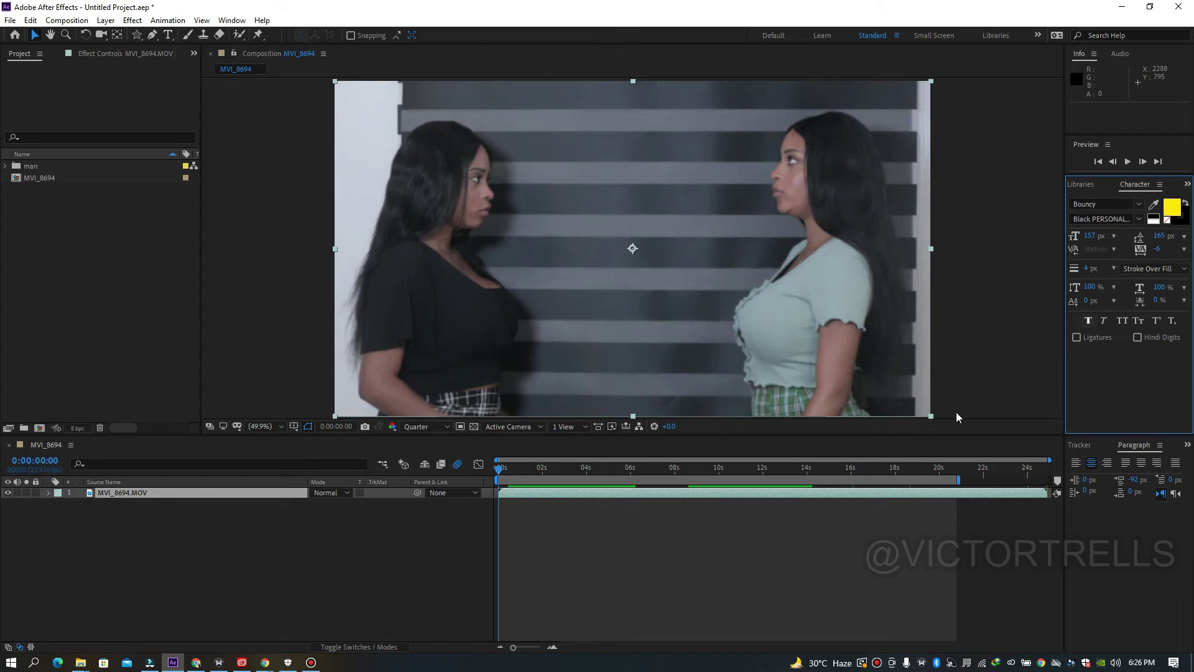
At 0:00:06:10, add a text layer reading "man" and place it between the two women.
{"action": "left_click", "coordinate": [640, 472]}
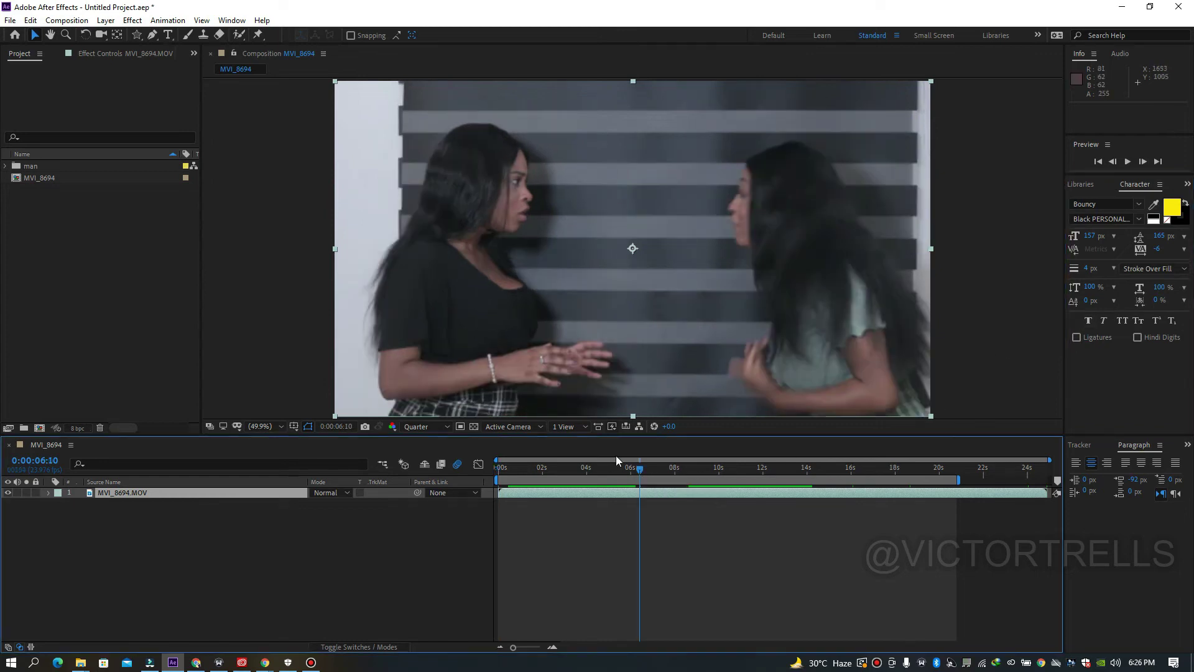
{"action": "left_click", "coordinate": [168, 35]}
{"action": "left_click", "coordinate": [533, 222]}
{"action": "type", "text": "man"}
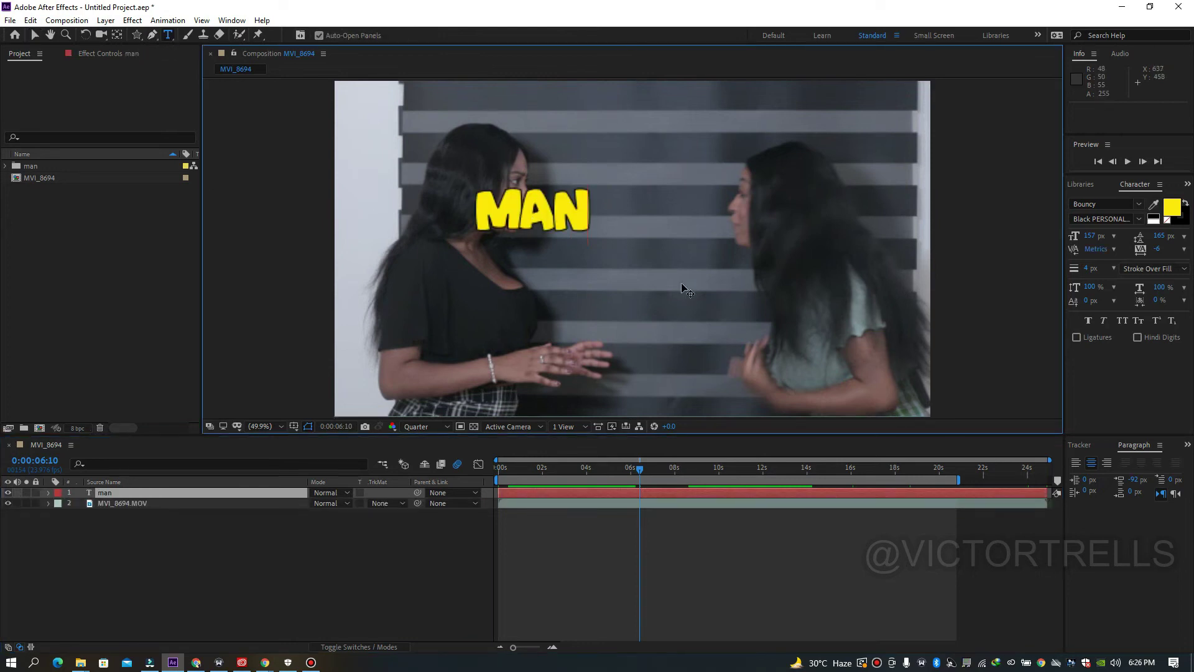
{"action": "left_click", "coordinate": [35, 34]}
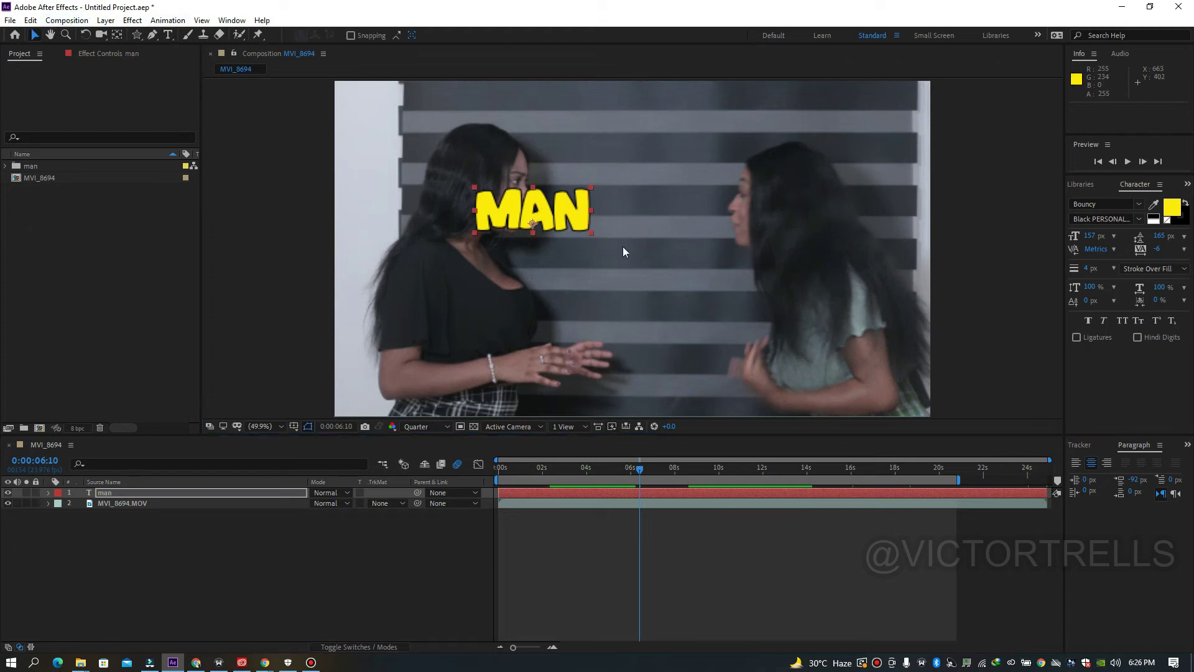
{"action": "left_click_drag", "start_coordinate": [524, 206], "coordinate": [648, 240]}
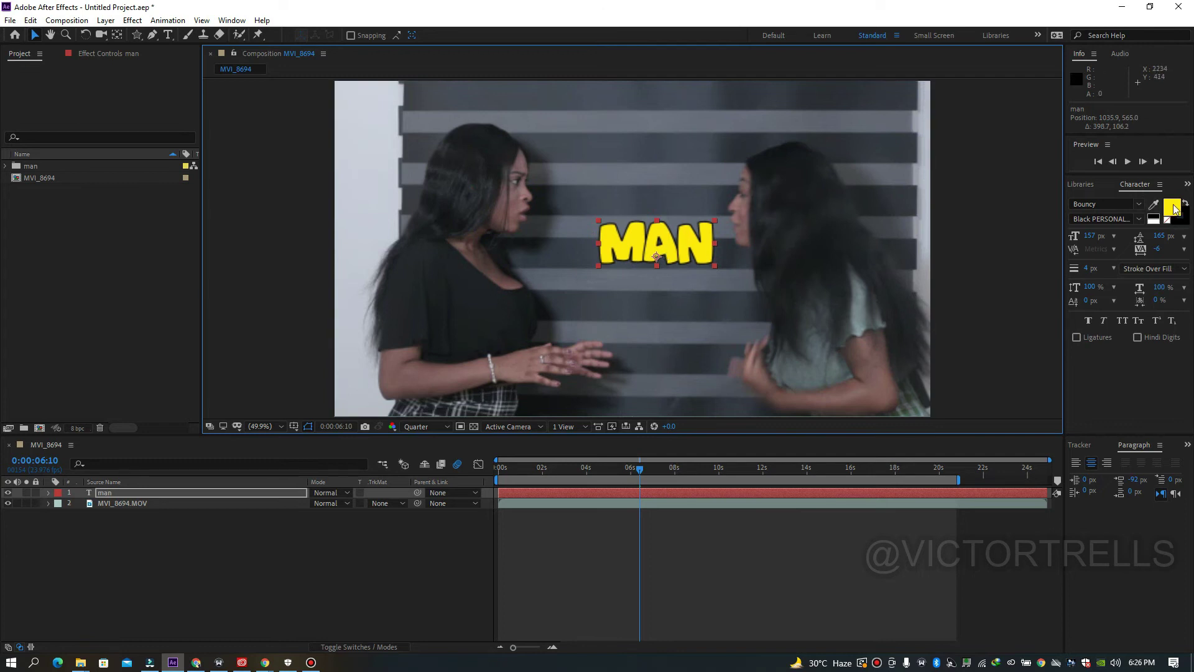
Change the fill colour of the man text to blue, 002AFF.
{"action": "double_click", "coordinate": [766, 495]}
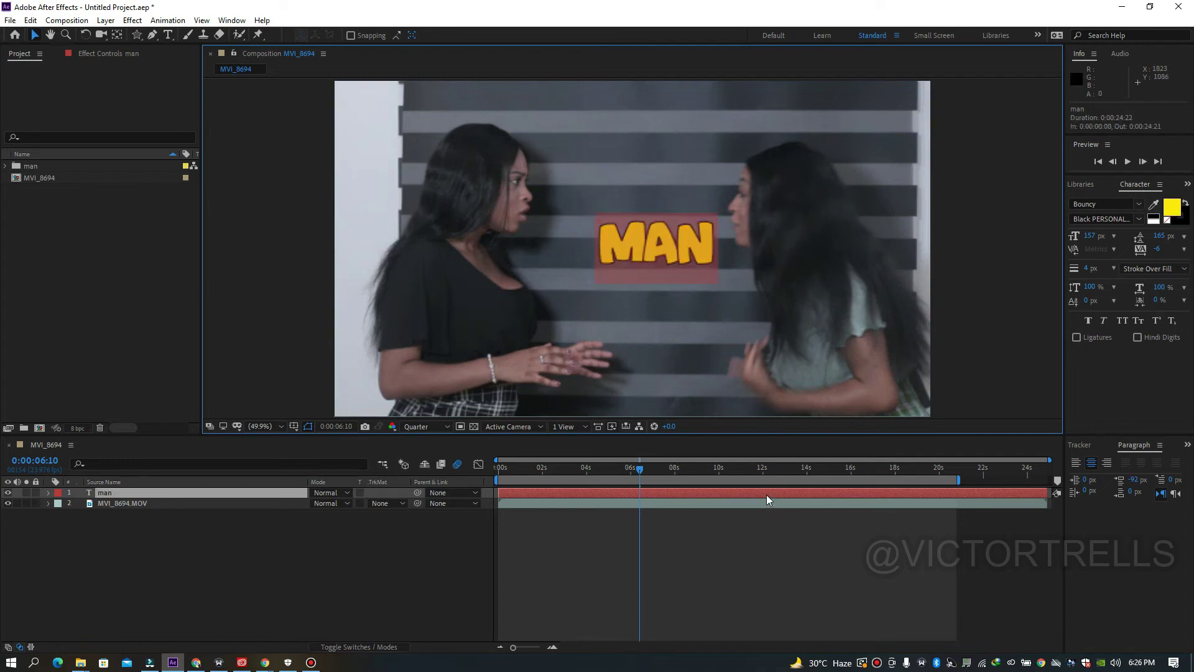
{"action": "left_click", "coordinate": [1172, 208]}
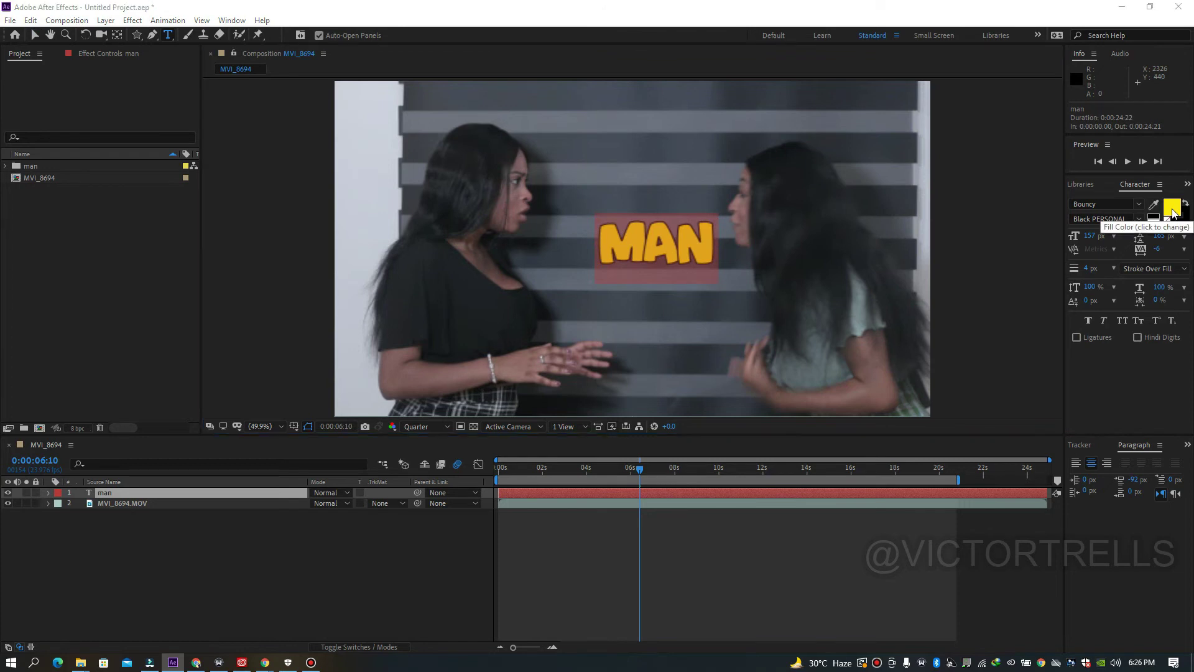
{"action": "left_click_drag", "start_coordinate": [697, 483], "coordinate": [709, 509]}
{"action": "left_click_drag", "start_coordinate": [718, 427], "coordinate": [708, 483]}
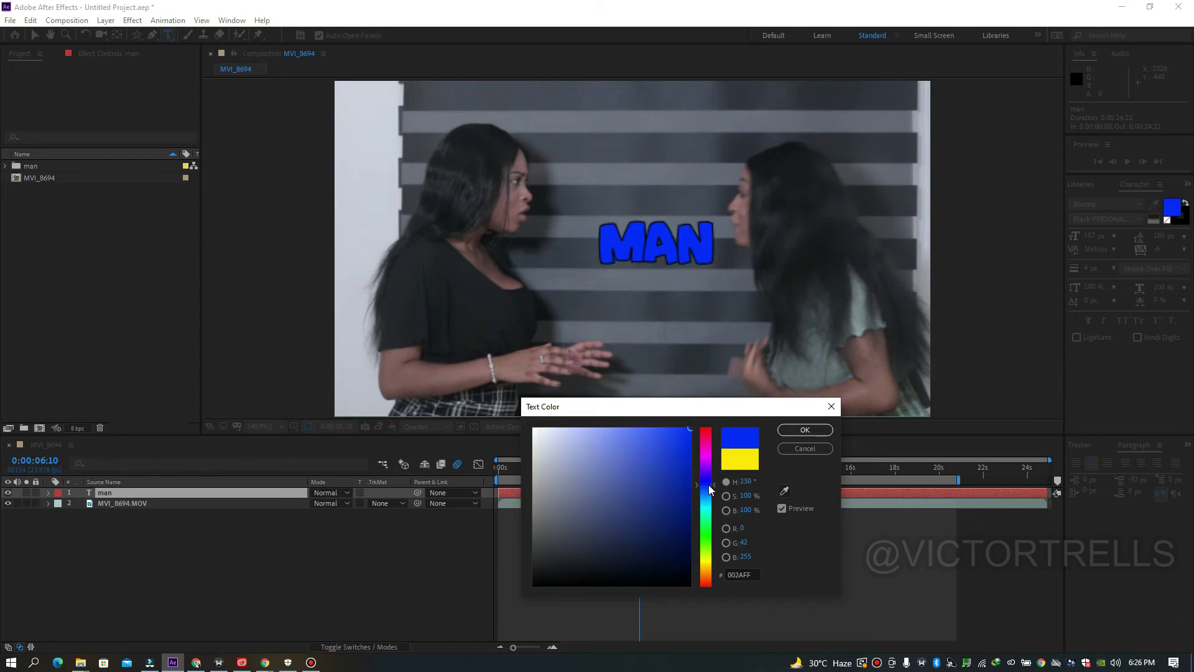
{"action": "left_click", "coordinate": [805, 430]}
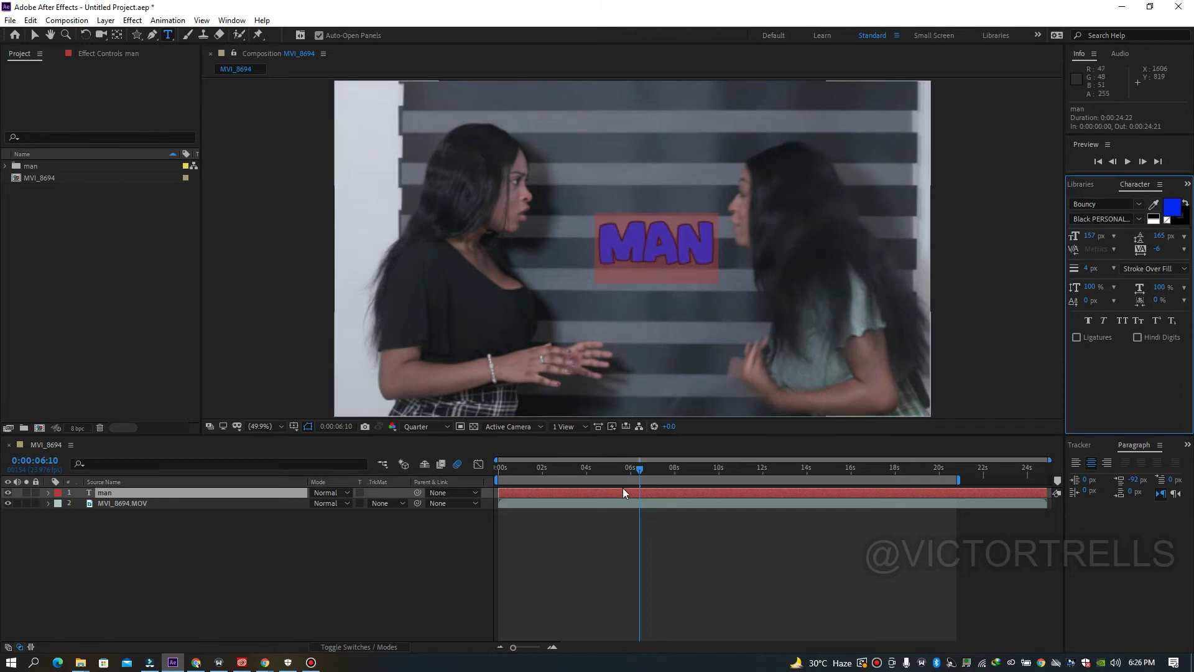
Sample the text's fill colour with the eyedropper, first yellow from the man folder's label, finally red from the man layer's label.
{"action": "left_click", "coordinate": [608, 250]}
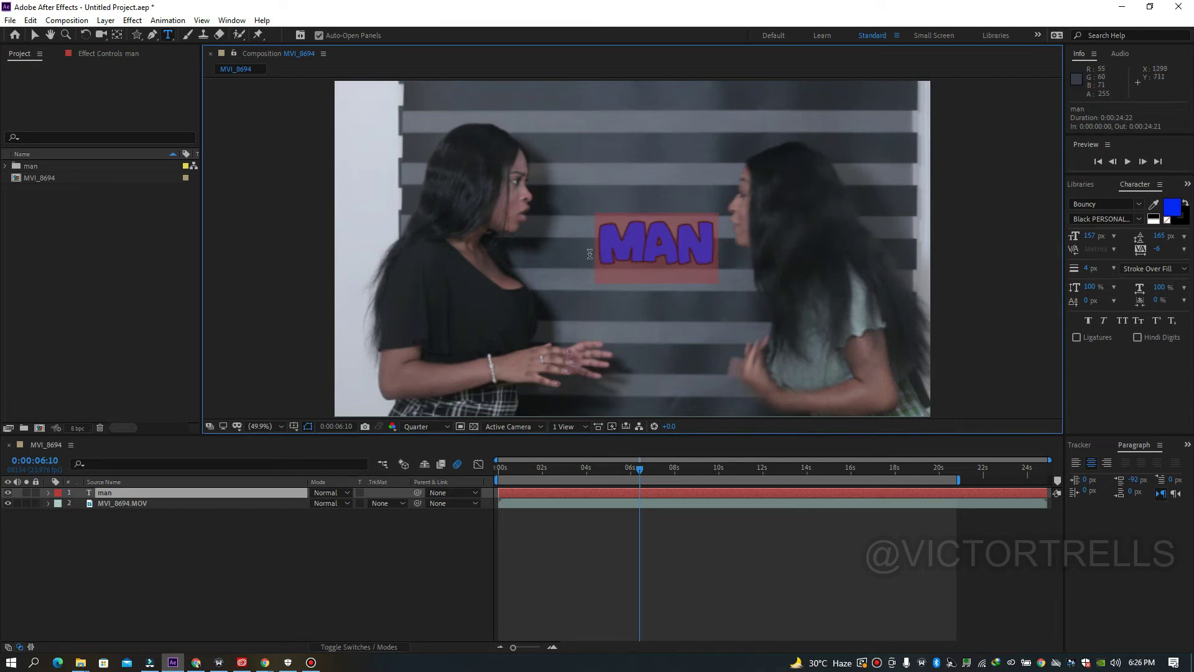
{"action": "left_click", "coordinate": [1154, 205]}
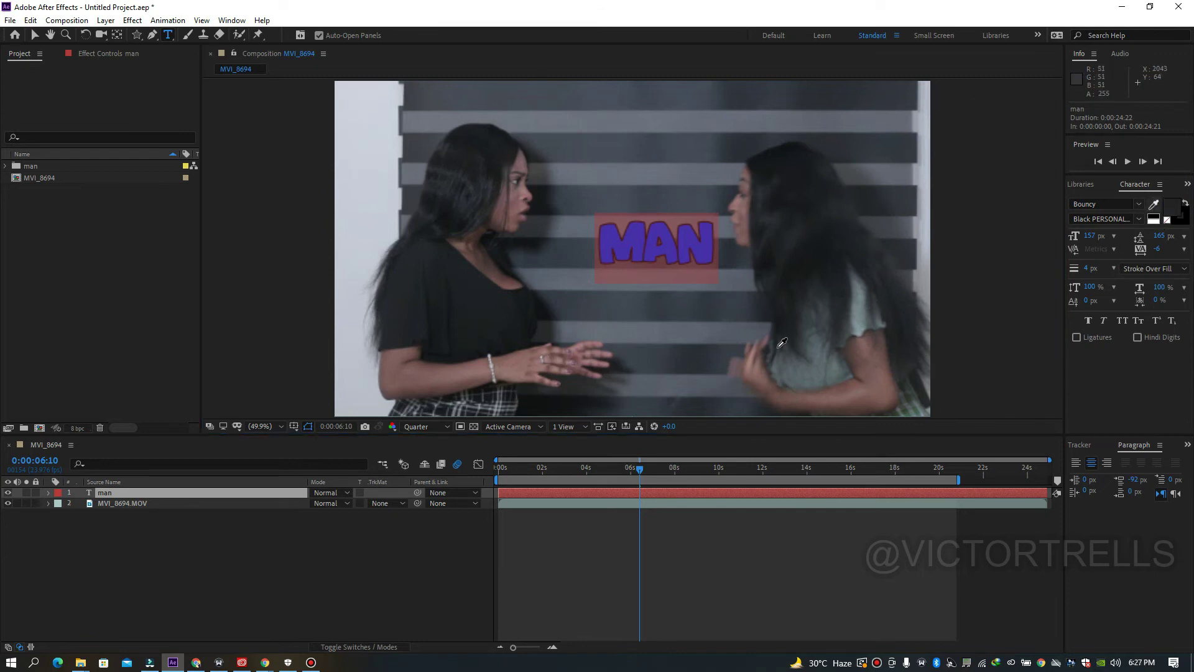
{"action": "left_click", "coordinate": [186, 168]}
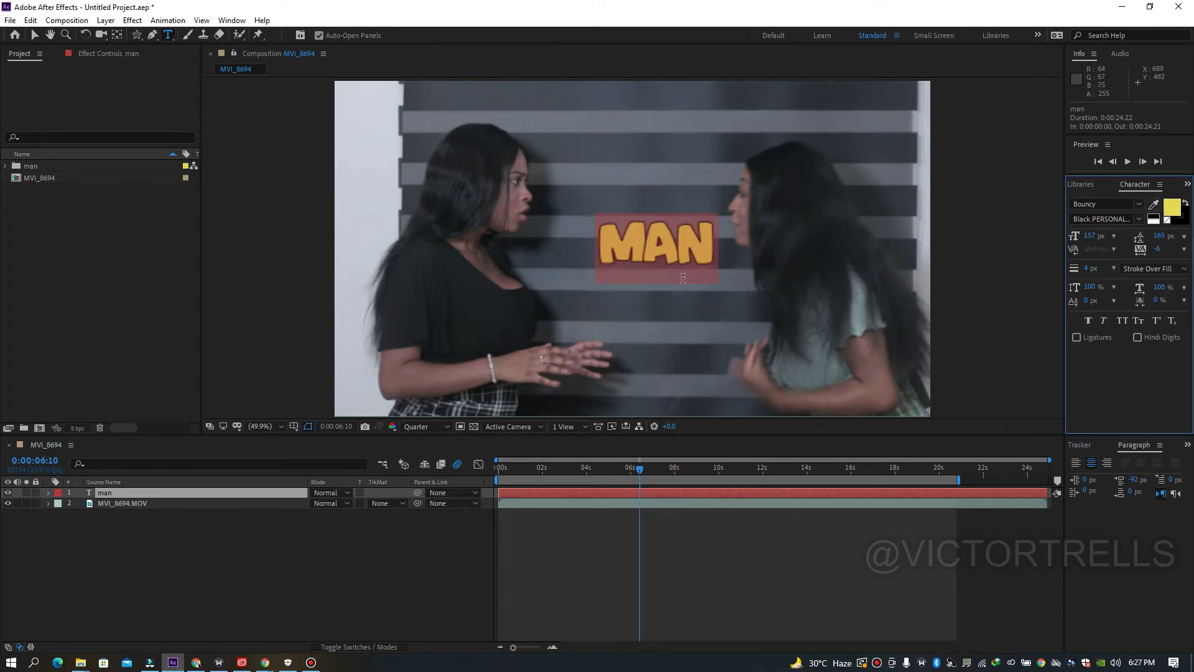
{"action": "left_click", "coordinate": [1154, 216]}
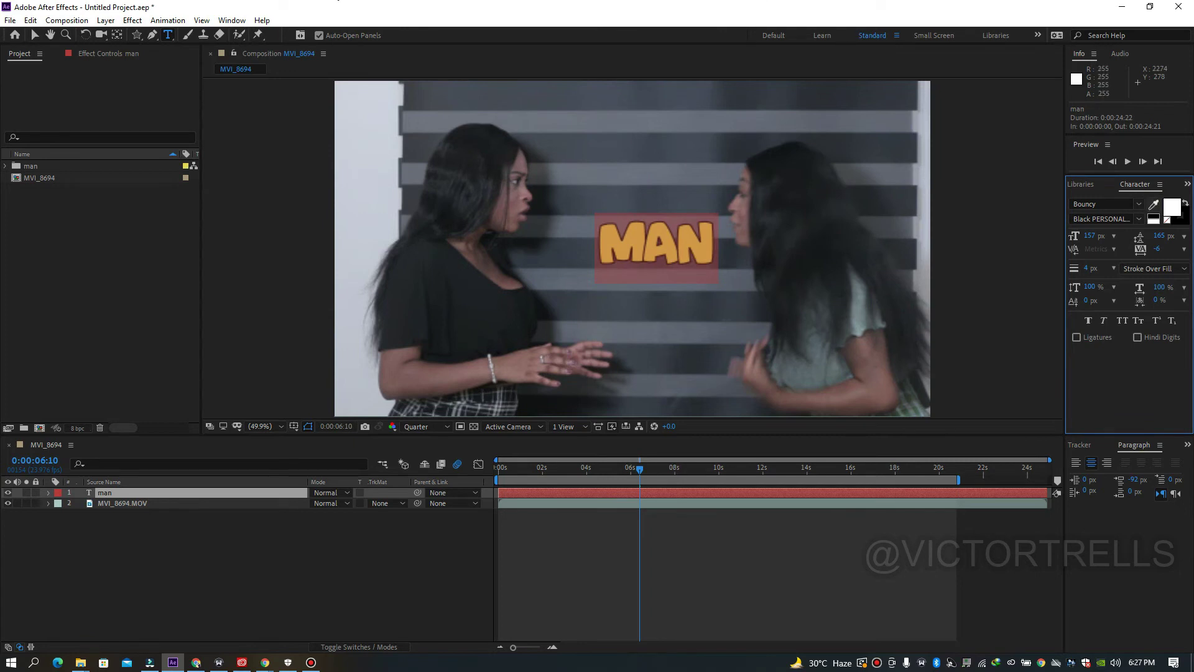
{"action": "left_click", "coordinate": [69, 55]}
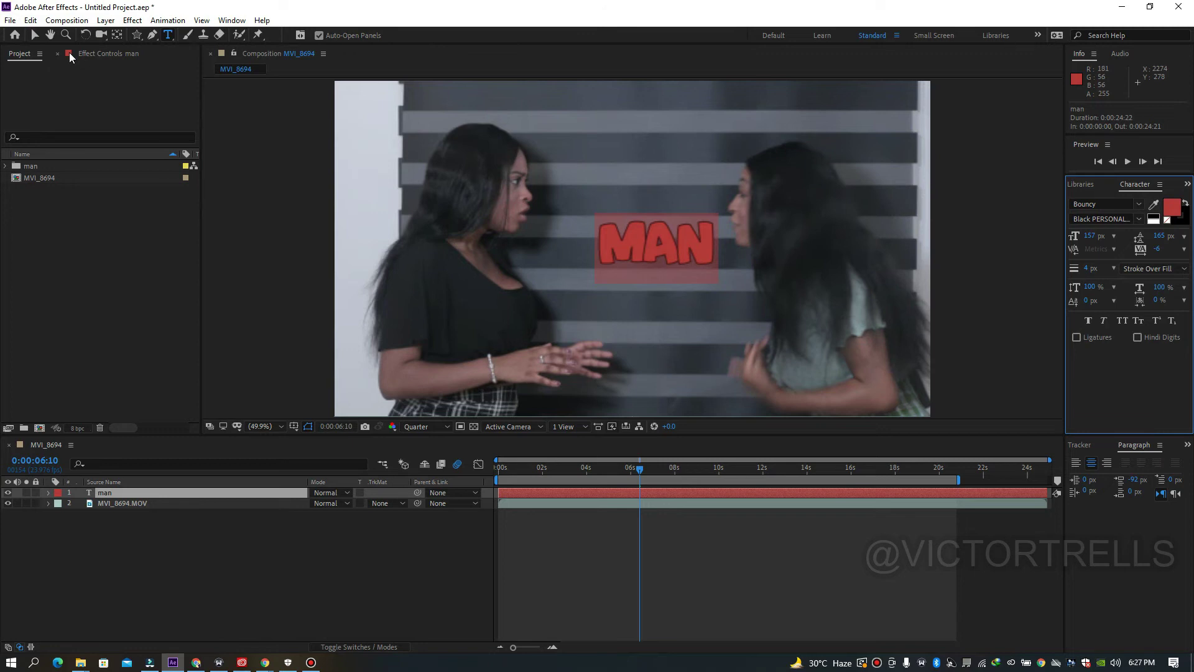
Set the composition's preview resolution to Full and hide the MVI_8694.MOV layer.
{"action": "left_click", "coordinate": [674, 546]}
{"action": "left_click", "coordinate": [426, 423]}
{"action": "left_click", "coordinate": [427, 456]}
{"action": "left_click", "coordinate": [8, 503]}
Show the transparency grid behind the man text and magnify the composition view to 200%.
{"action": "key", "text": "z"}
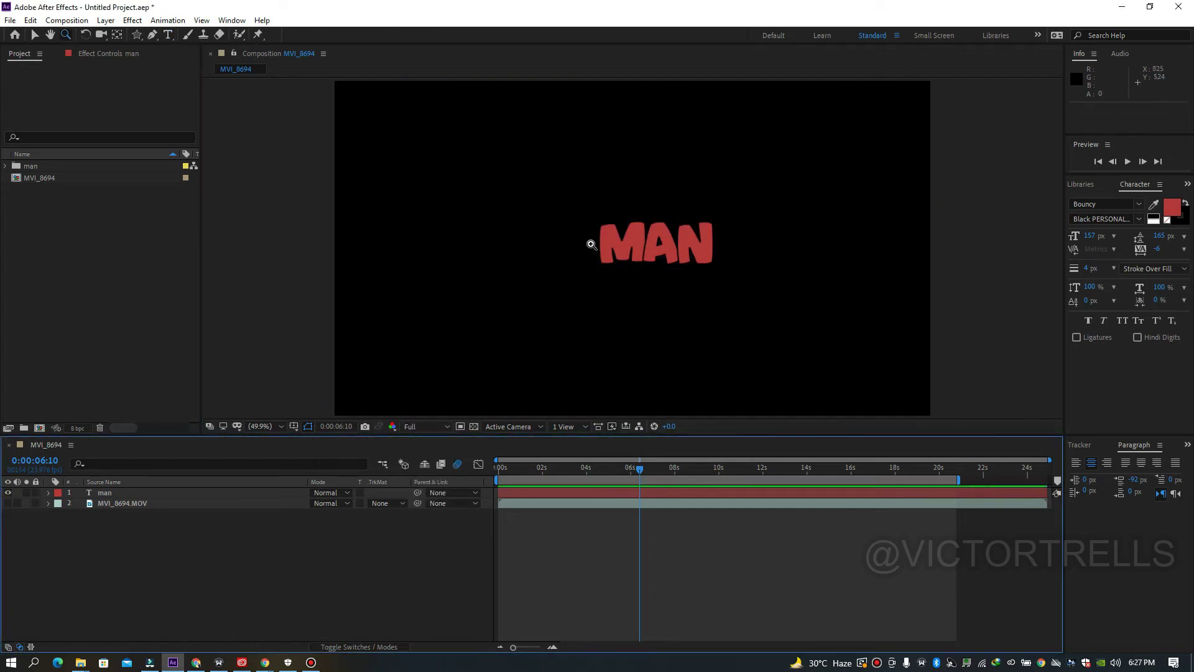
{"action": "left_click", "coordinate": [474, 426]}
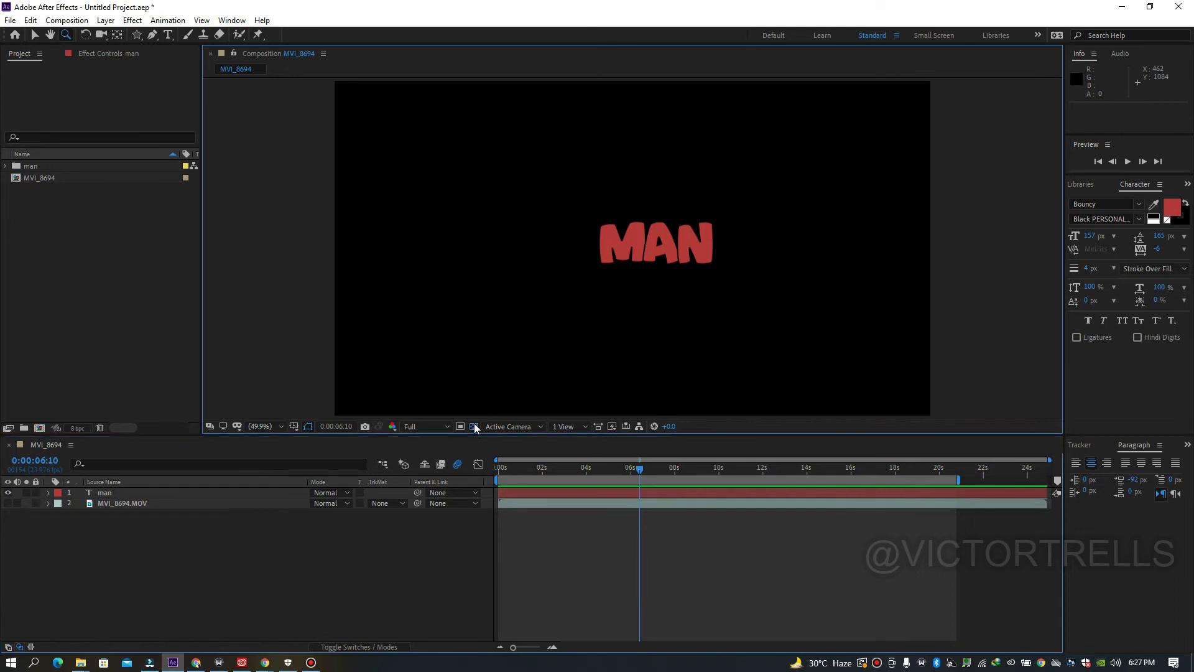
{"action": "left_click", "coordinate": [635, 279]}
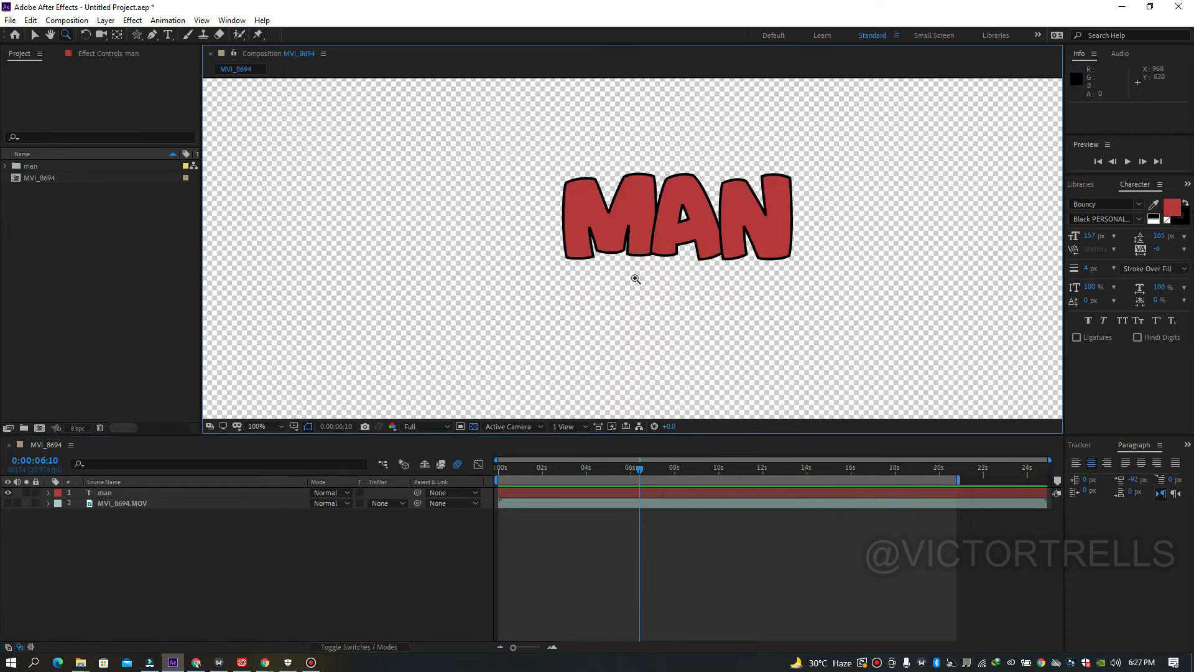
{"action": "left_click", "coordinate": [629, 235]}
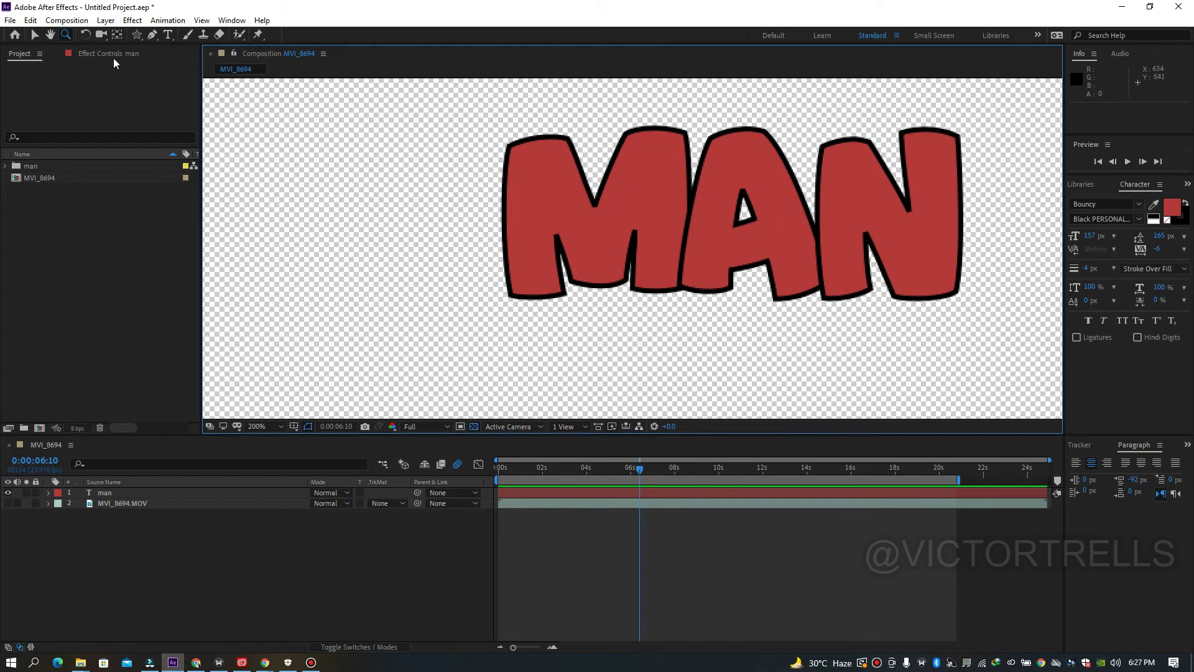
Select the man text and change its stroke colour to bright green, 34F301.
{"action": "left_click", "coordinate": [35, 34]}
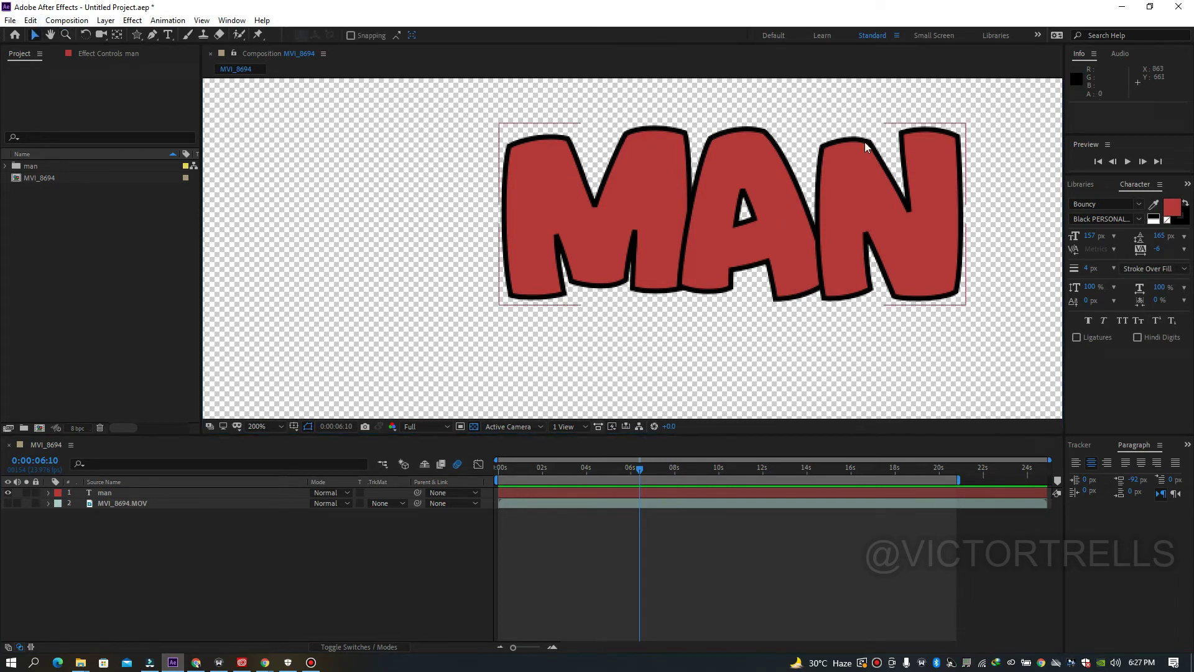
{"action": "double_click", "coordinate": [652, 493]}
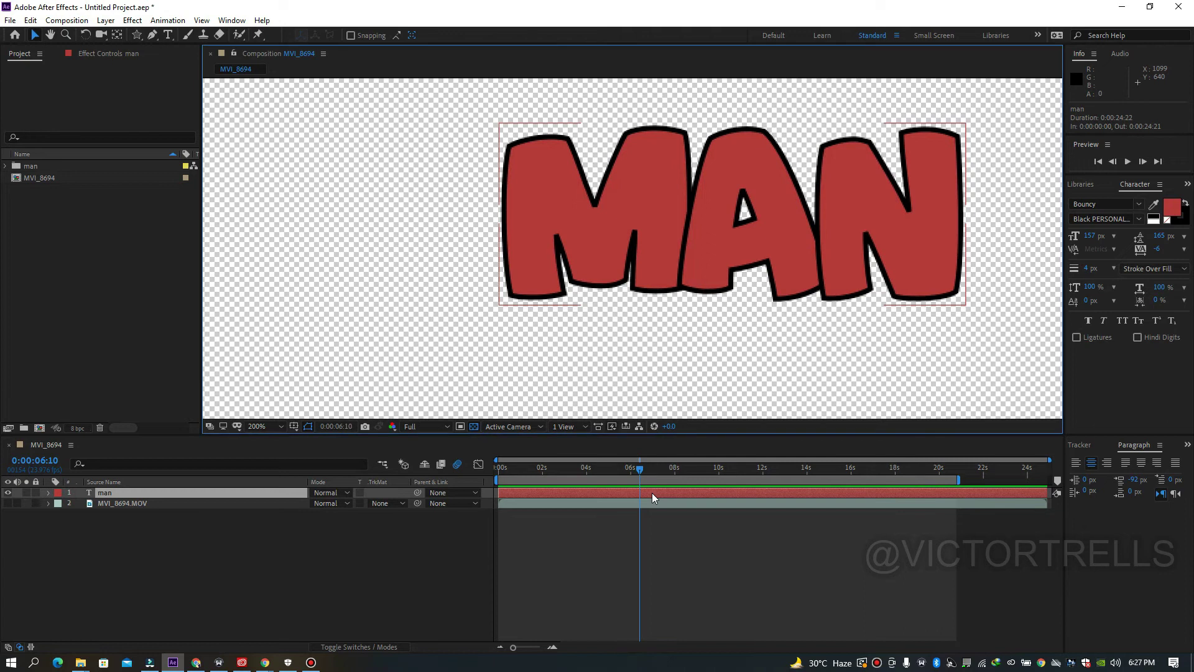
{"action": "left_click", "coordinate": [1185, 221]}
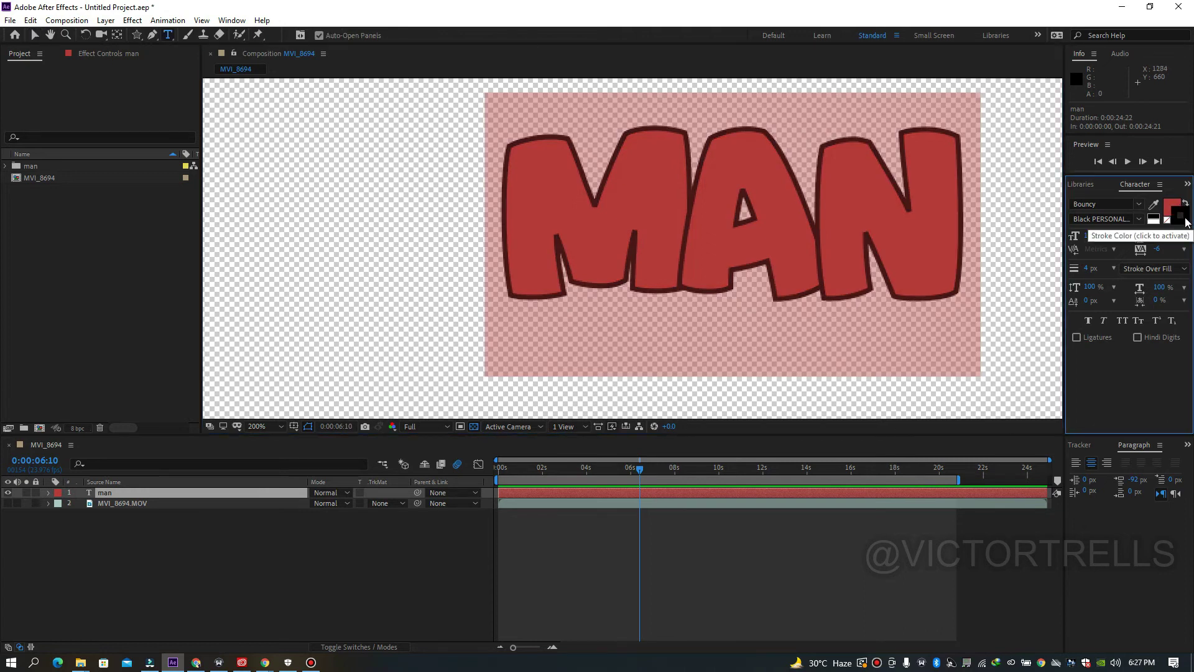
{"action": "left_click", "coordinate": [1185, 221]}
{"action": "left_click", "coordinate": [638, 524]}
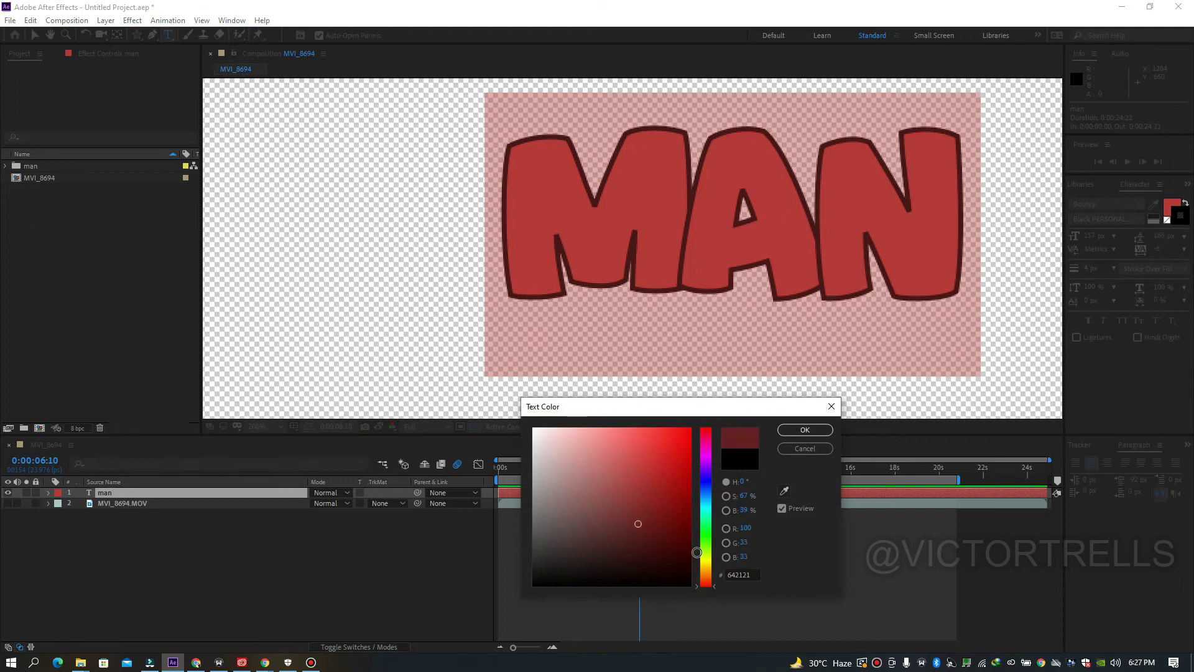
{"action": "left_click", "coordinate": [691, 436]}
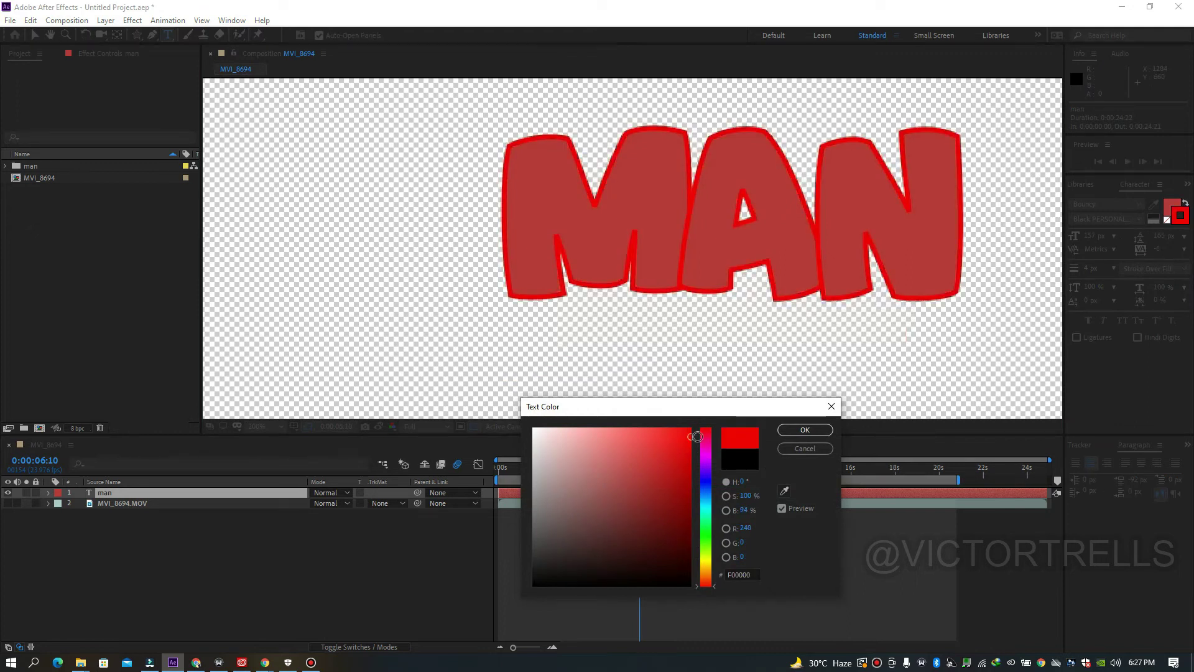
{"action": "left_click", "coordinate": [708, 570]}
{"action": "left_click", "coordinate": [681, 537]}
{"action": "left_click", "coordinate": [690, 463]}
{"action": "mouse_move", "coordinate": [664, 532]}
{"action": "left_mouse_down"}
{"action": "mouse_move", "coordinate": [690, 591]}
{"action": "mouse_move", "coordinate": [711, 584]}
{"action": "mouse_move", "coordinate": [708, 540]}
{"action": "left_mouse_up"}
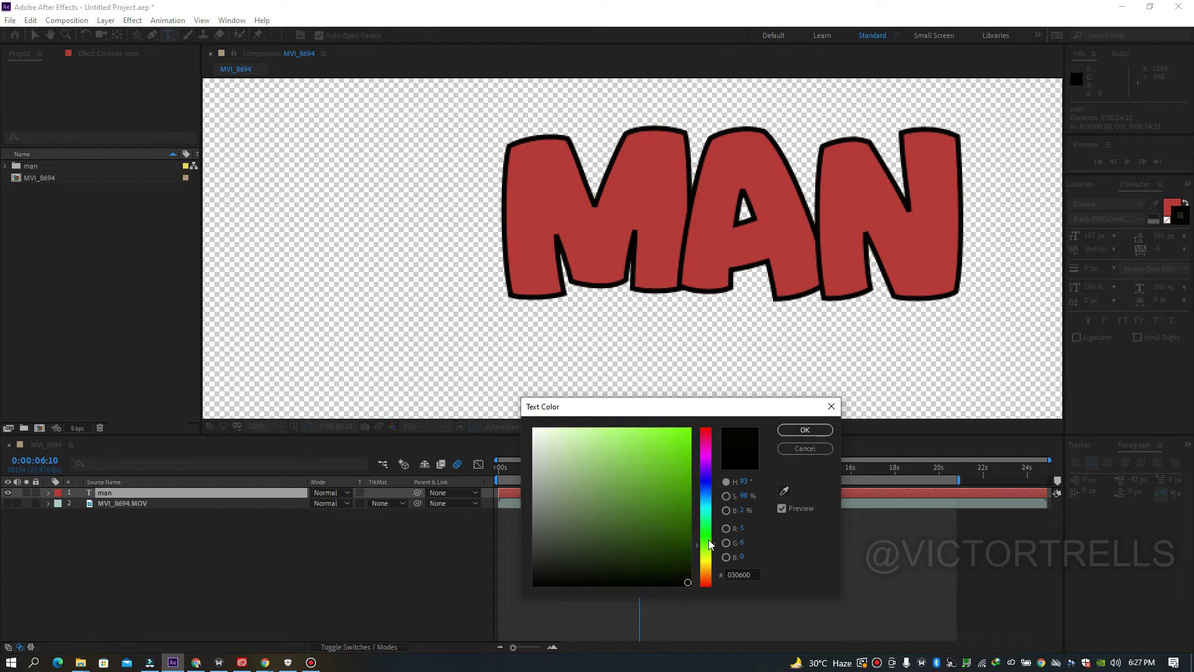
{"action": "left_click", "coordinate": [687, 444]}
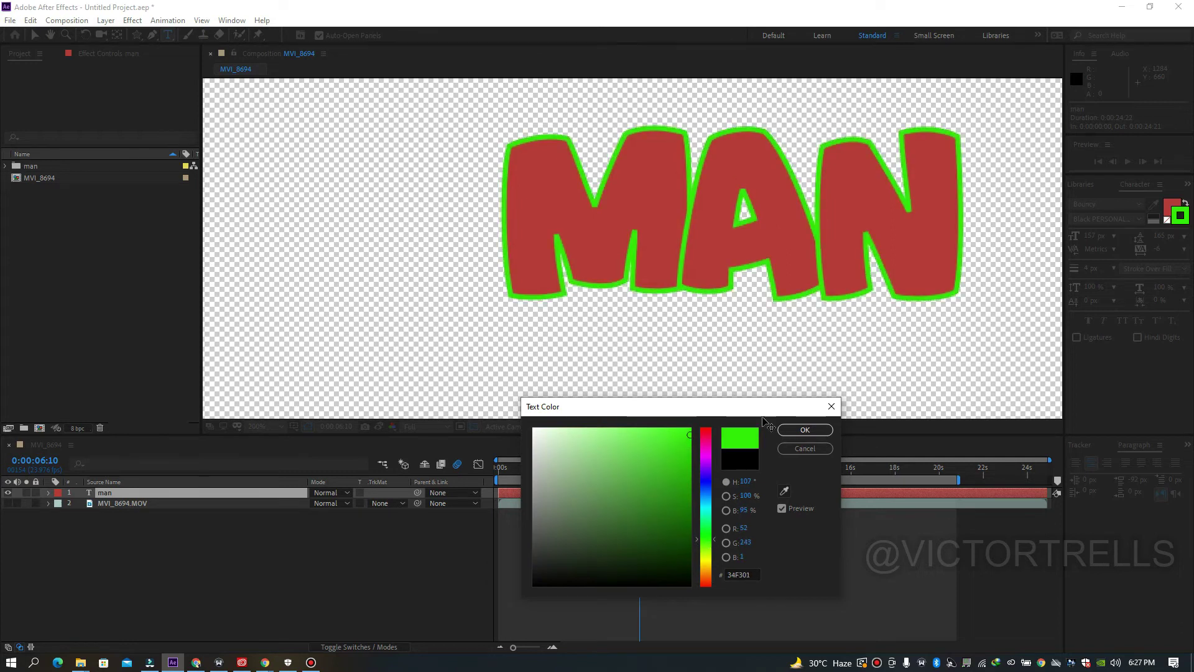
{"action": "left_click", "coordinate": [798, 430]}
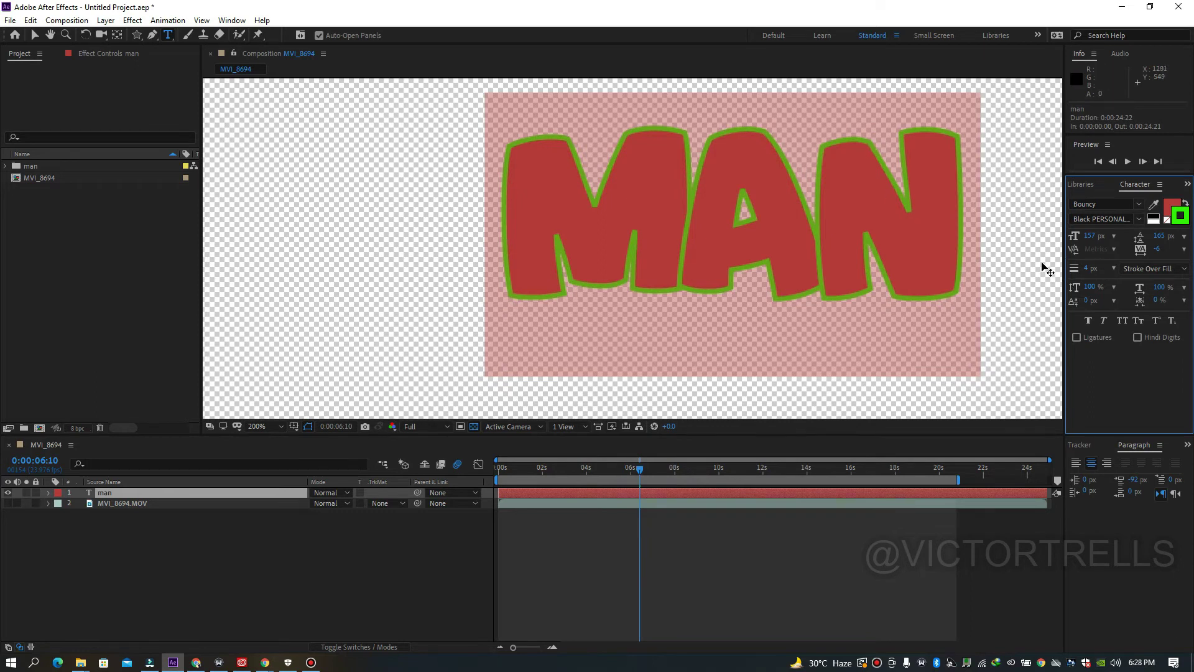
Set the man text's stroke width to 0 px, font size to 178 px, leading to 156 px and vertical scale to 85%.
{"action": "mouse_move", "coordinate": [1089, 272]}
{"action": "left_mouse_down"}
{"action": "mouse_move", "coordinate": [1099, 269]}
{"action": "mouse_move", "coordinate": [1083, 270]}
{"action": "left_mouse_up"}
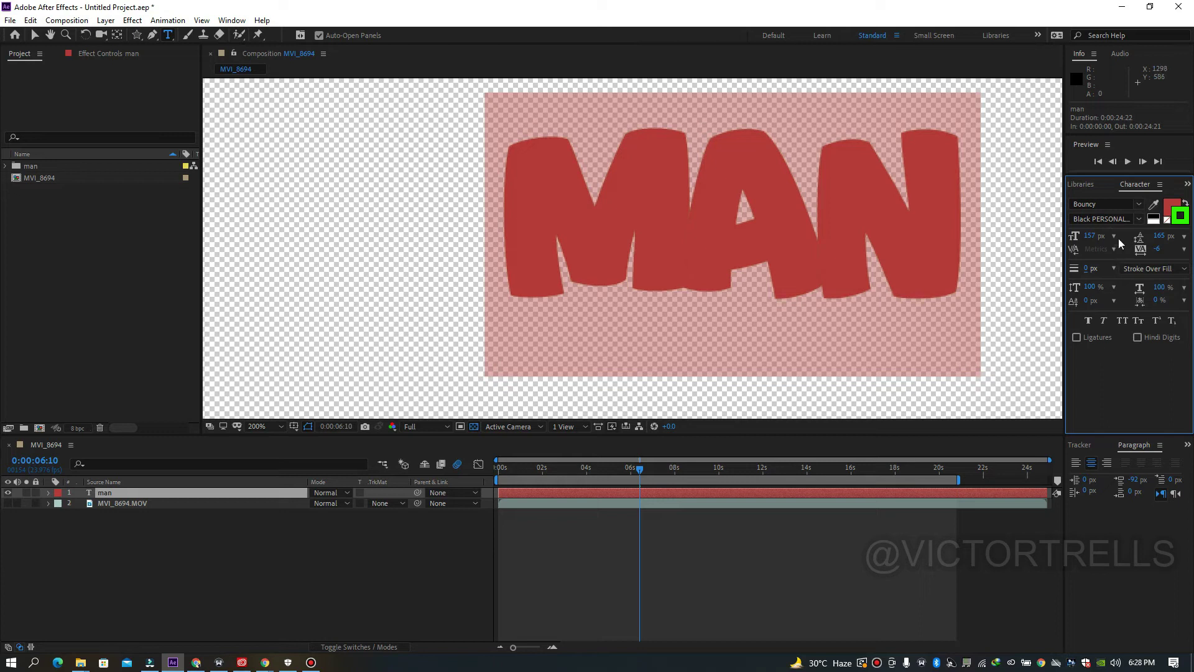
{"action": "left_click_drag", "start_coordinate": [1089, 236], "coordinate": [1147, 237]}
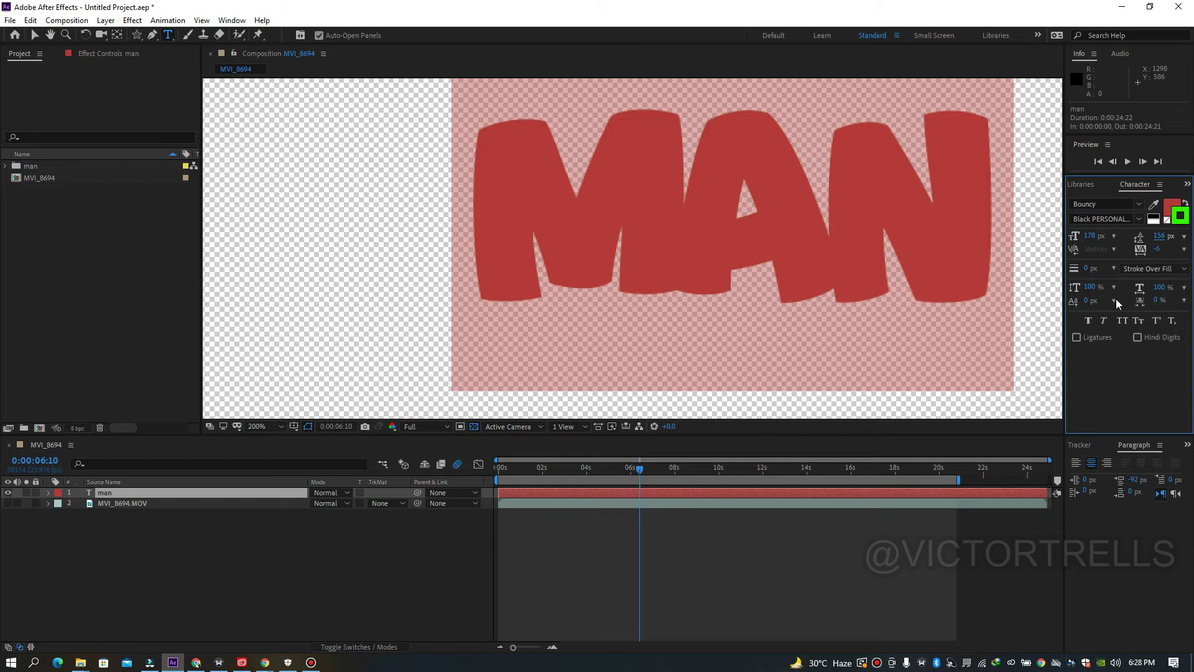
{"action": "left_click_drag", "start_coordinate": [1090, 286], "coordinate": [1063, 279]}
{"action": "mouse_move", "coordinate": [1159, 287]}
{"action": "left_mouse_down"}
{"action": "mouse_move", "coordinate": [1181, 285]}
{"action": "mouse_move", "coordinate": [1159, 285]}
{"action": "left_mouse_up"}
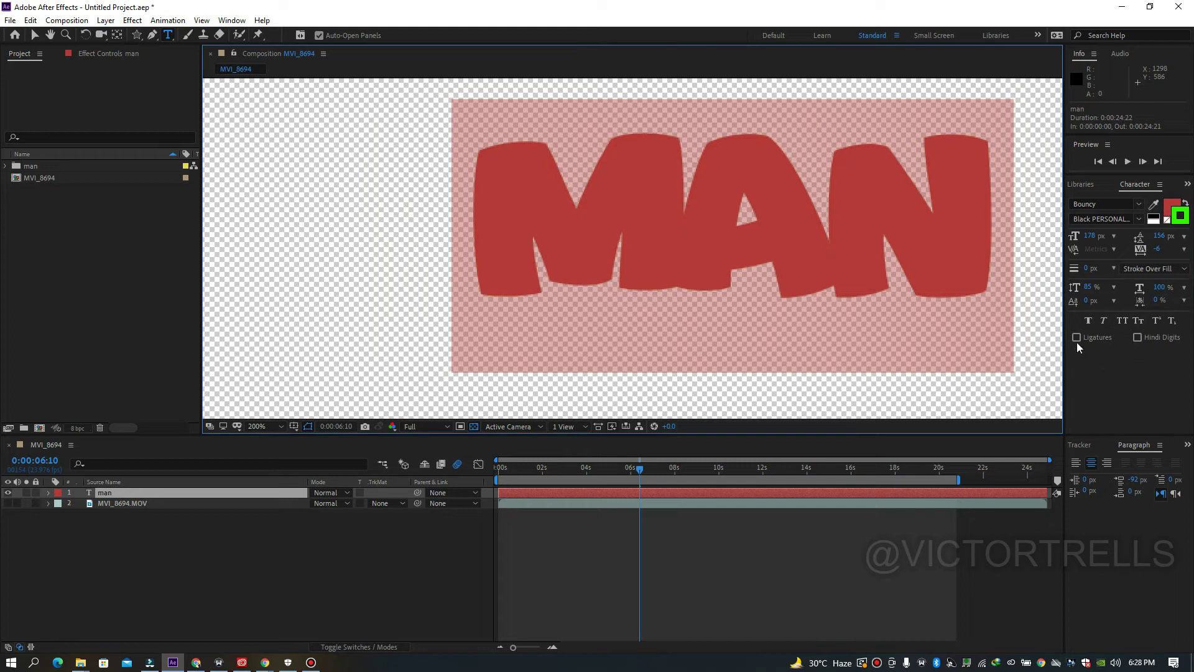
Bring up the effects and presets list, clear its search term and browse the available effects.
{"action": "left_click", "coordinate": [666, 539]}
{"action": "left_click", "coordinate": [662, 492]}
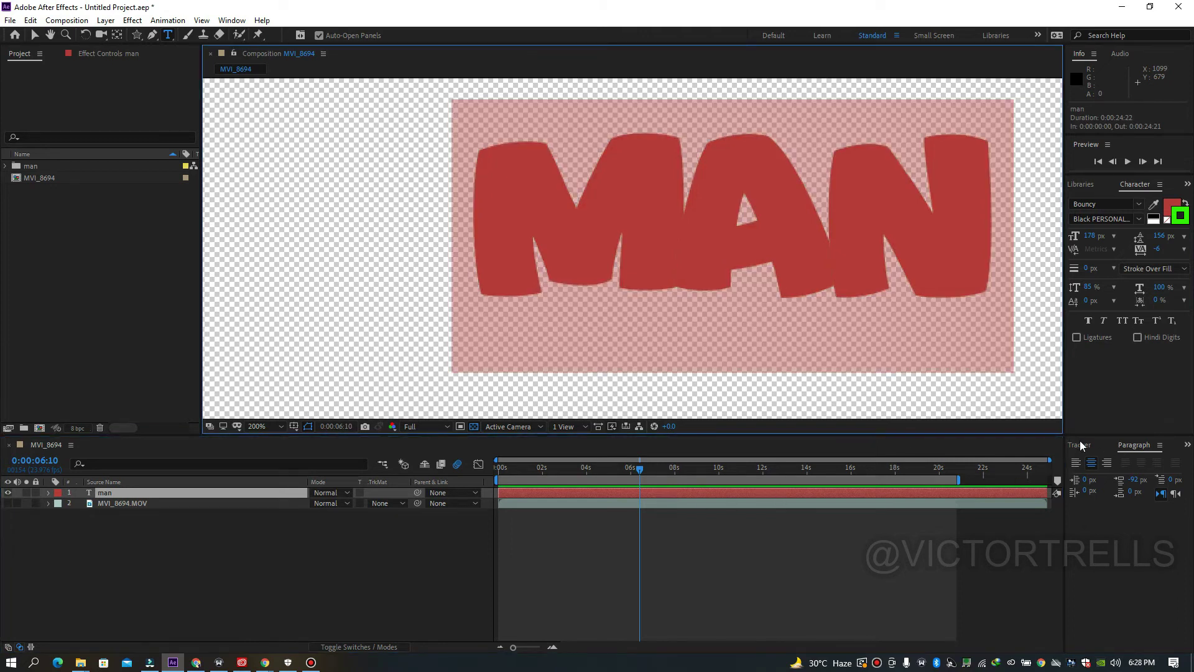
{"action": "left_click", "coordinate": [1187, 185]}
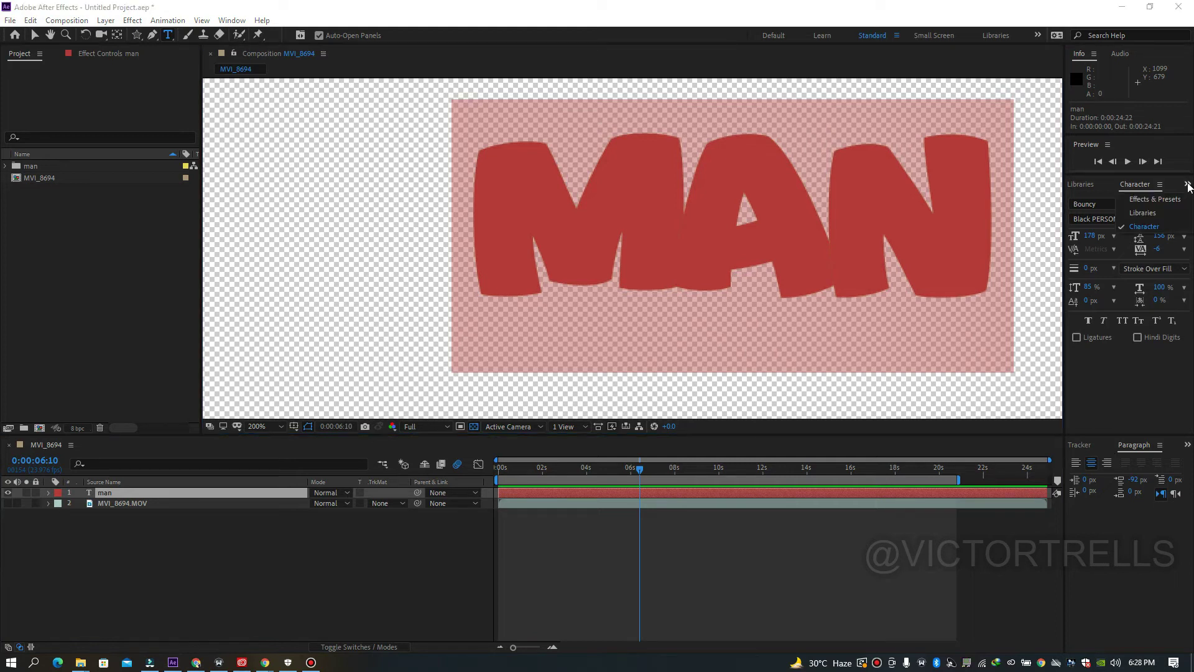
{"action": "left_click", "coordinate": [1154, 203]}
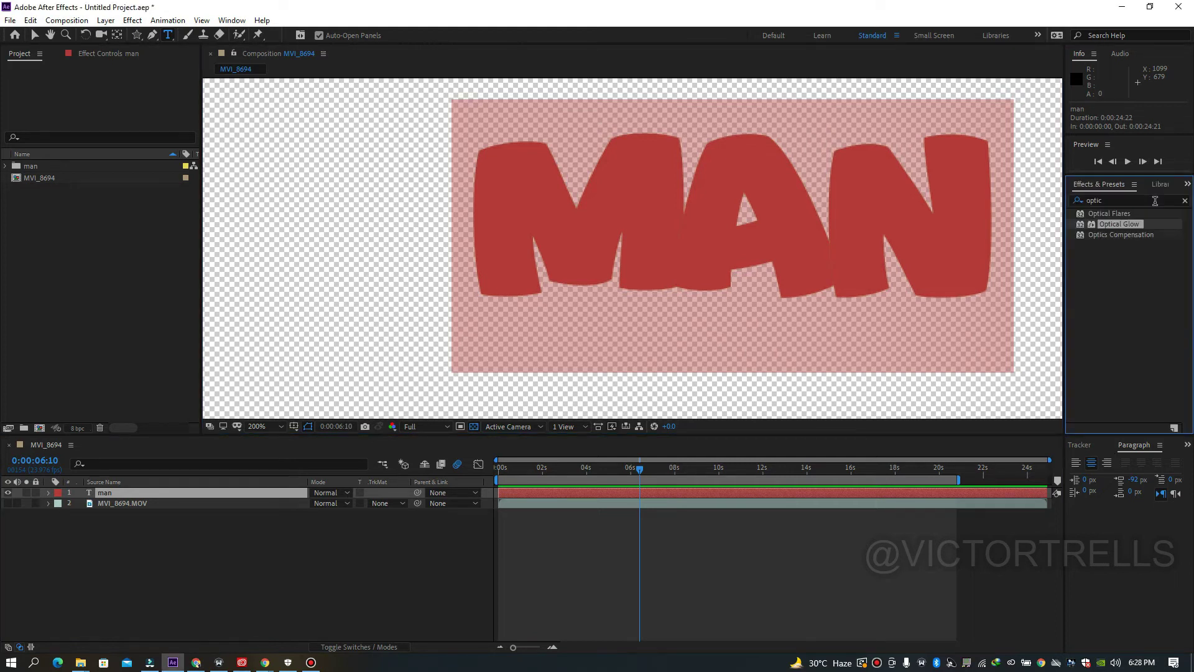
{"action": "left_click", "coordinate": [1136, 201]}
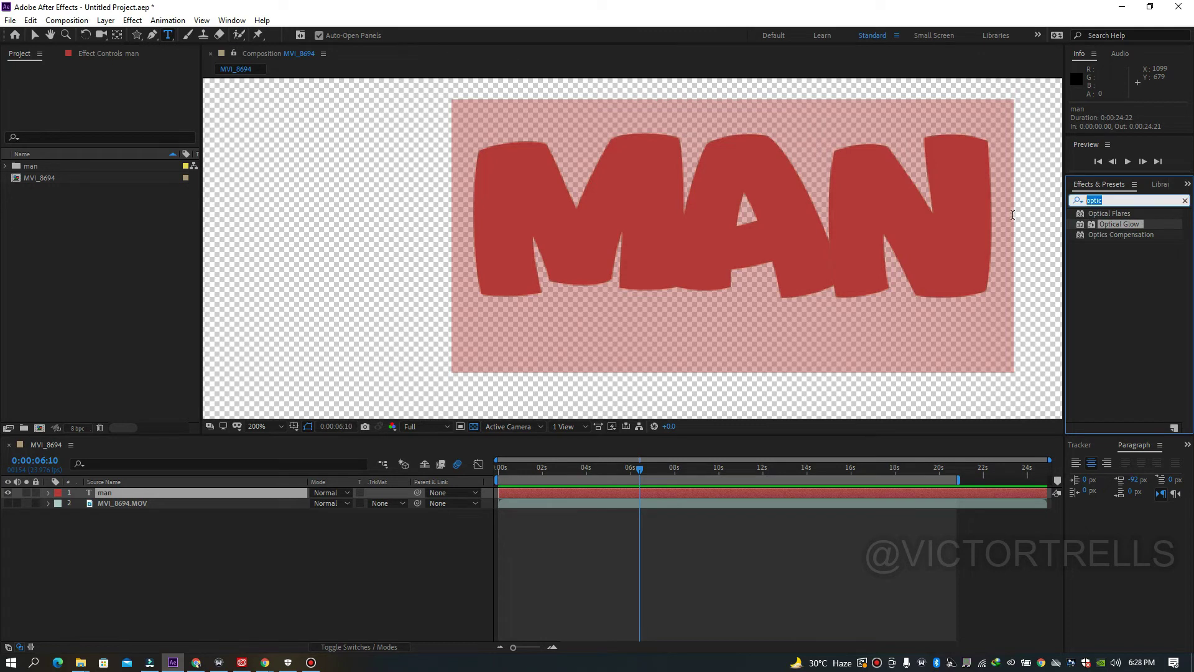
{"action": "key", "text": "BackSpace"}
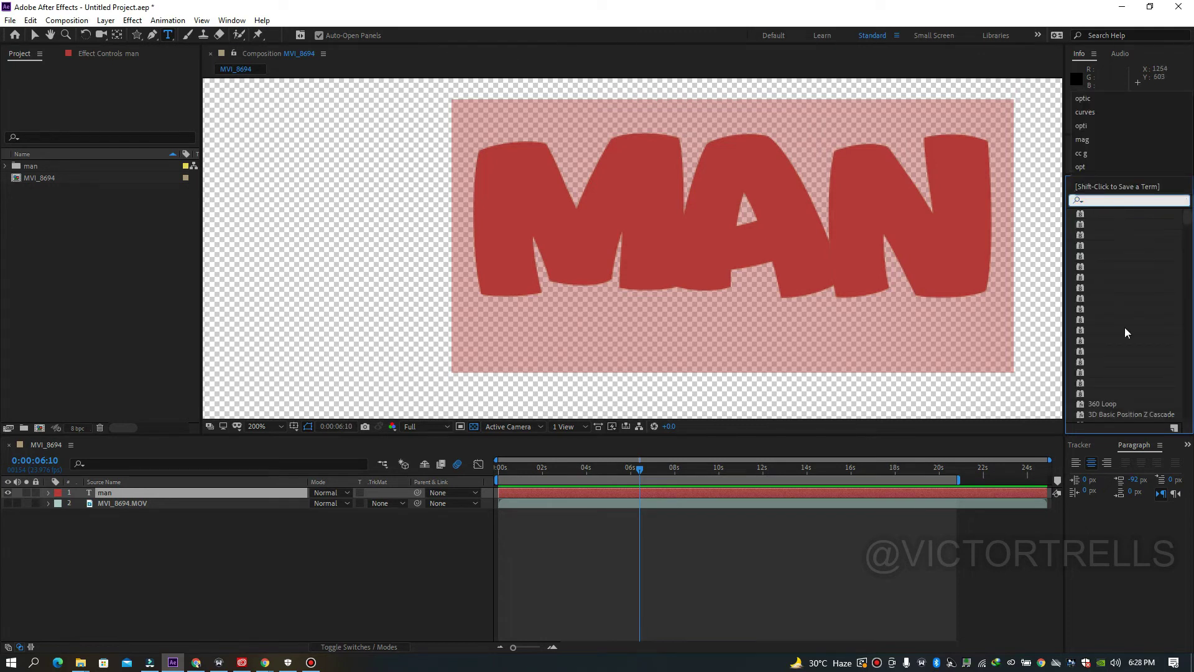
{"action": "left_click", "coordinate": [1188, 224]}
{"action": "scroll", "coordinate": [1180, 267], "scroll_direction": "down", "scroll_amount": 20}
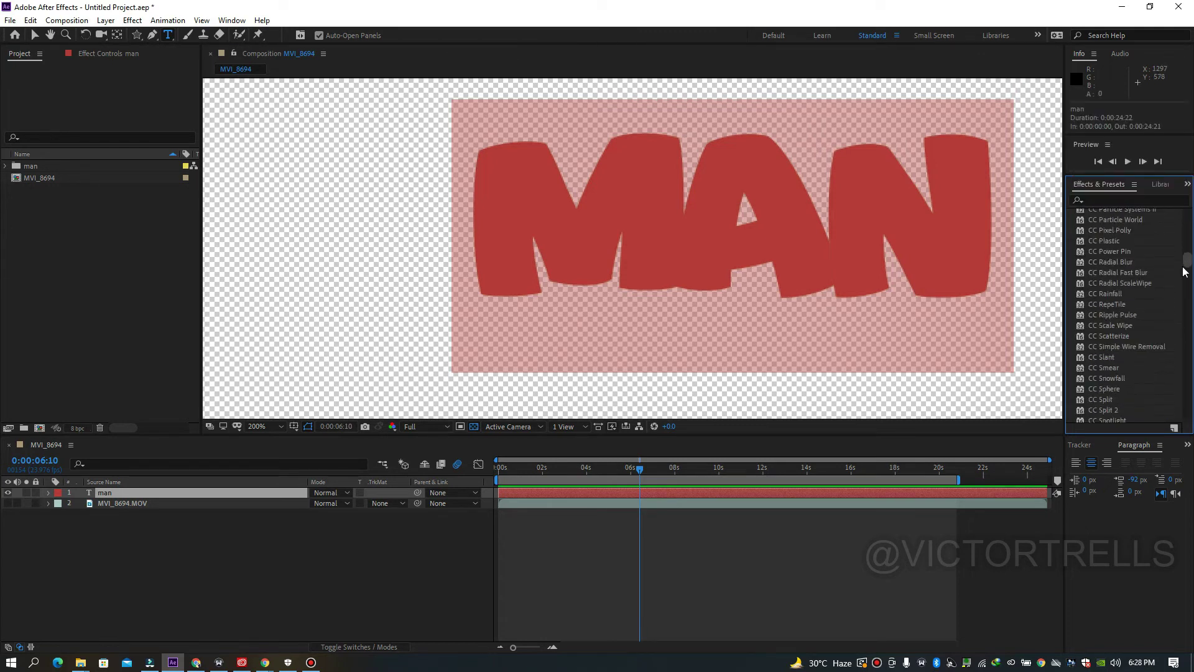
{"action": "scroll", "coordinate": [1173, 329], "scroll_direction": "down", "scroll_amount": 10}
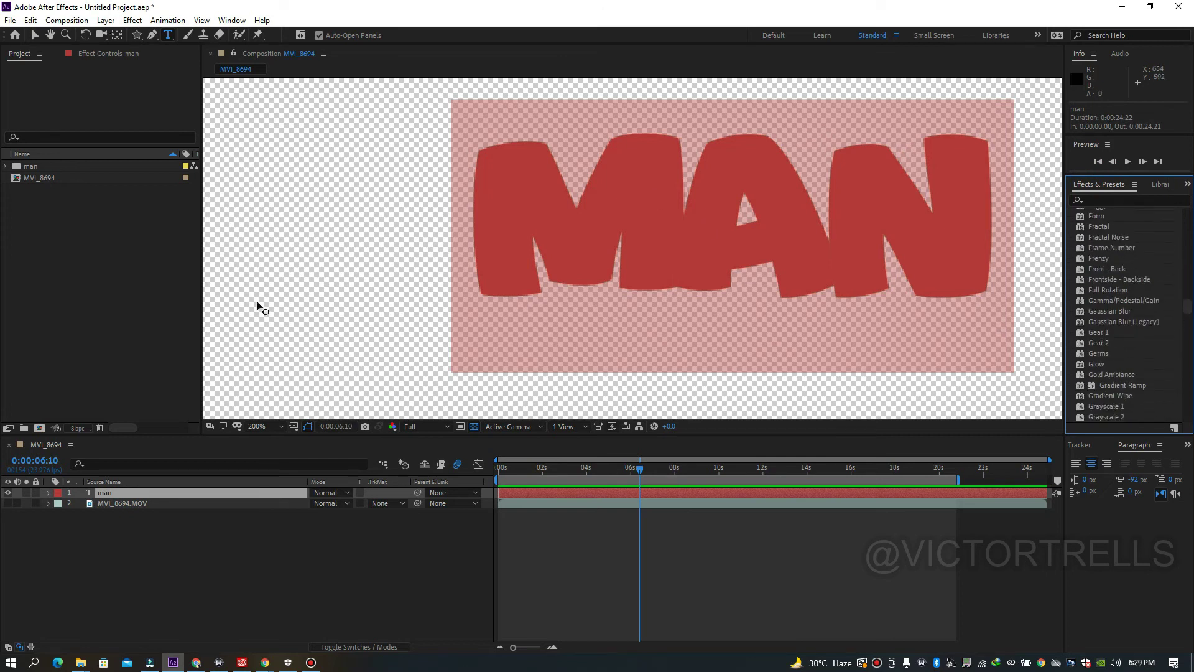
Deselect the man text and search the effects and presets for saber.
{"action": "left_click", "coordinate": [263, 426]}
{"action": "left_click", "coordinate": [277, 218]}
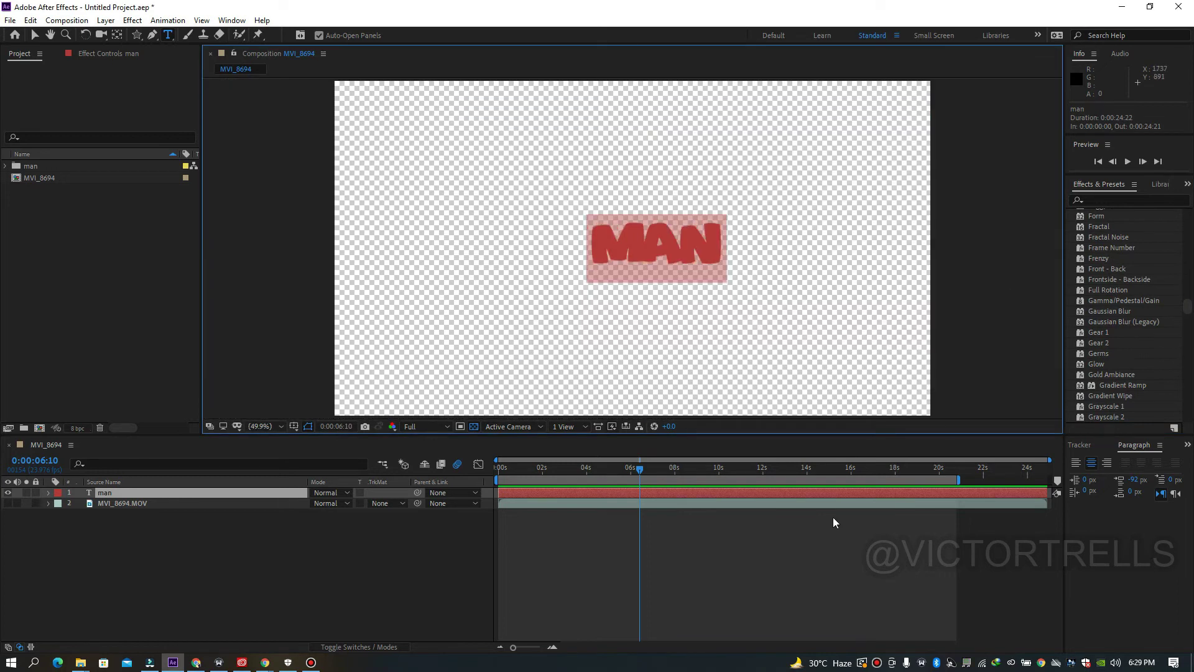
{"action": "left_click", "coordinate": [833, 518]}
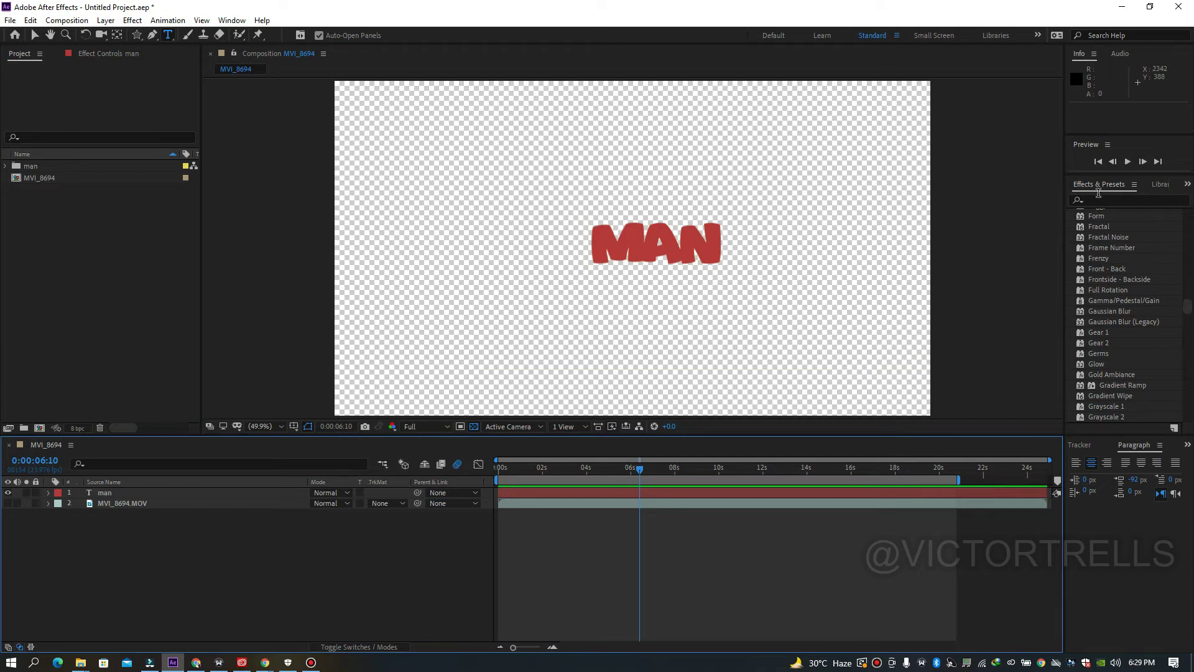
{"action": "left_click_drag", "start_coordinate": [1188, 301], "coordinate": [1188, 283]}
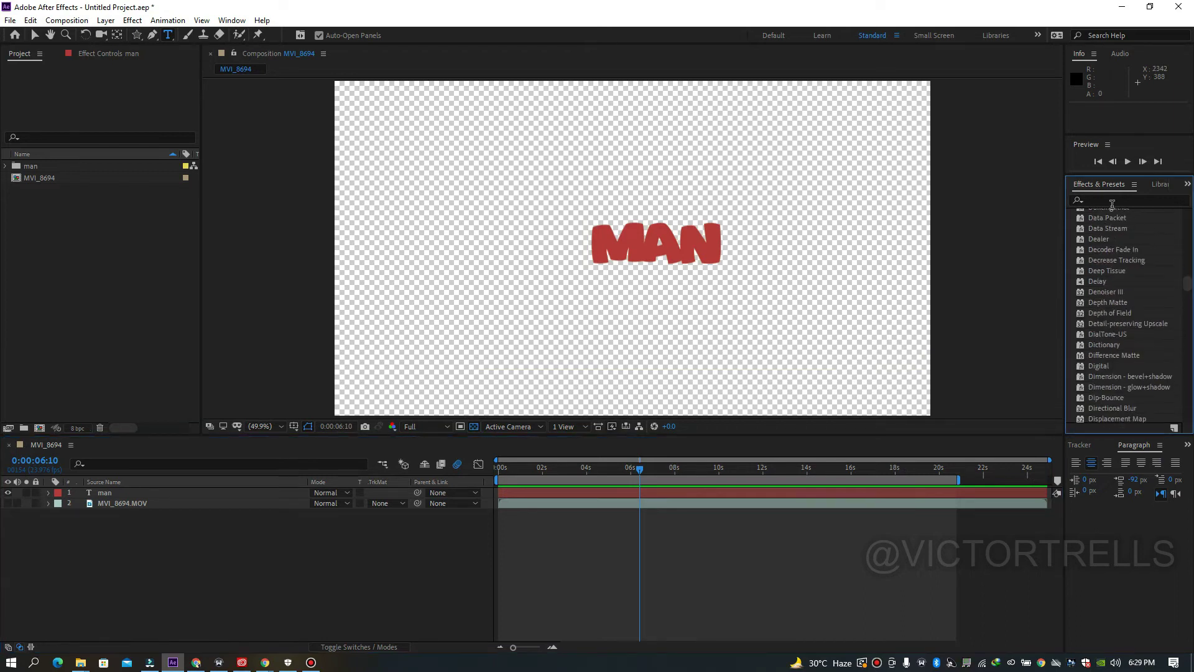
{"action": "left_click", "coordinate": [1104, 198]}
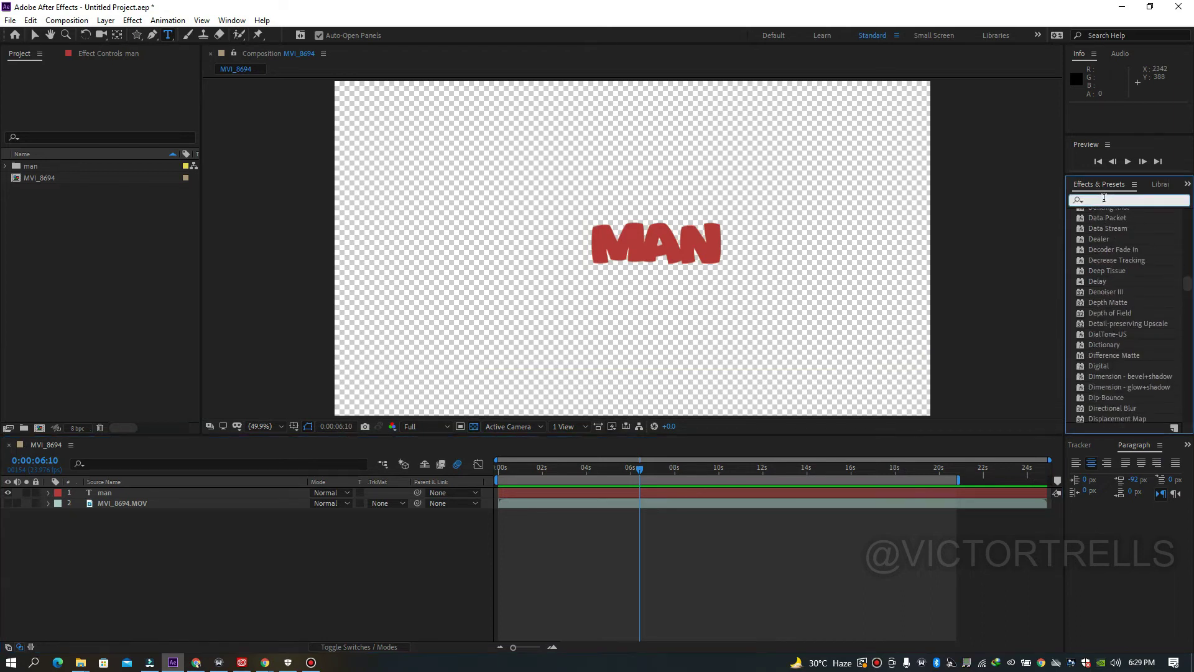
{"action": "type", "text": "saber"}
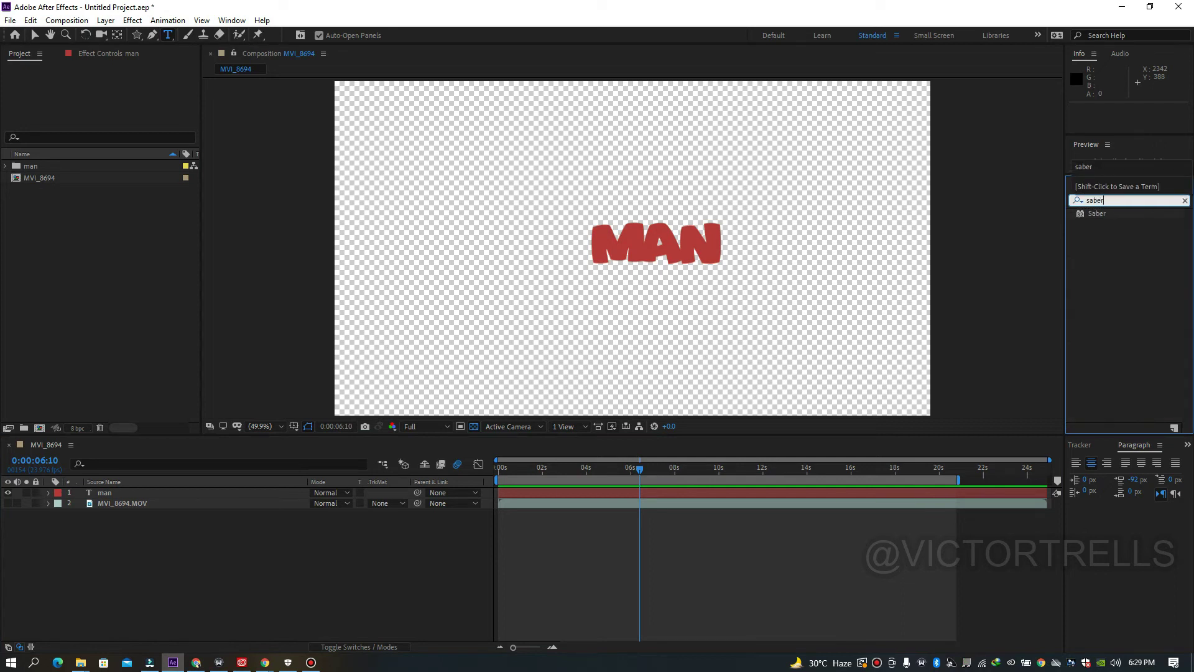
Apply the Saber effect to the man text layer.
{"action": "left_click", "coordinate": [759, 494]}
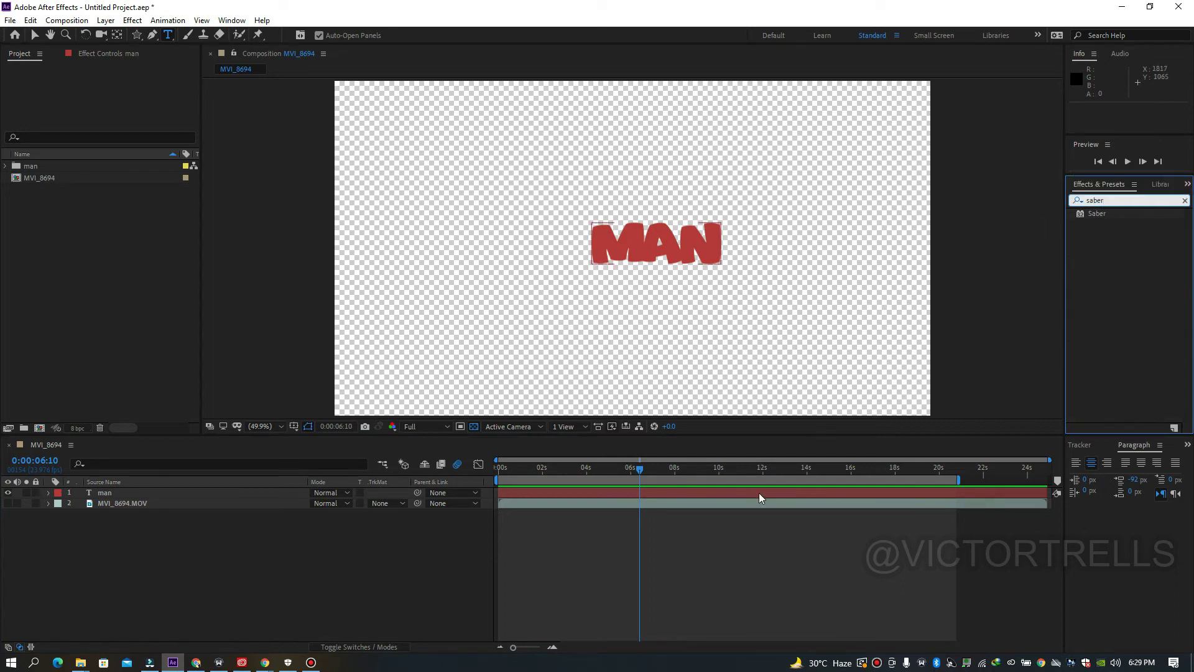
{"action": "left_click", "coordinate": [759, 497]}
{"action": "left_click_drag", "start_coordinate": [1097, 217], "coordinate": [676, 499]}
{"action": "left_click_drag", "start_coordinate": [1101, 216], "coordinate": [749, 264]}
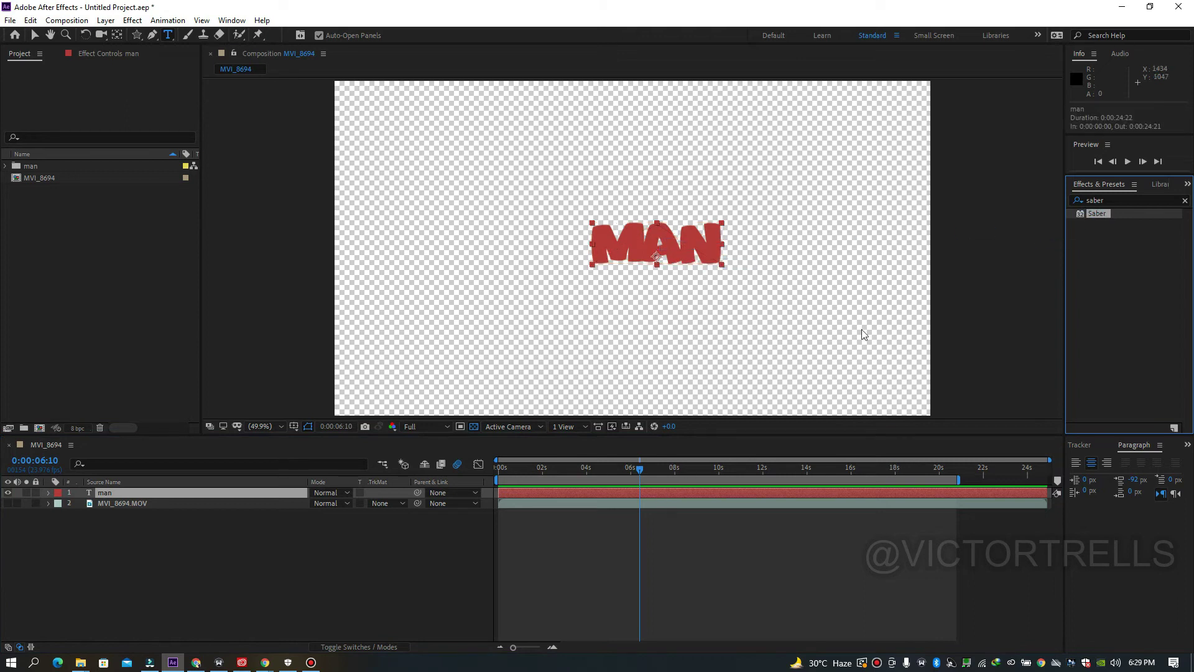
{"action": "double_click", "coordinate": [1097, 214]}
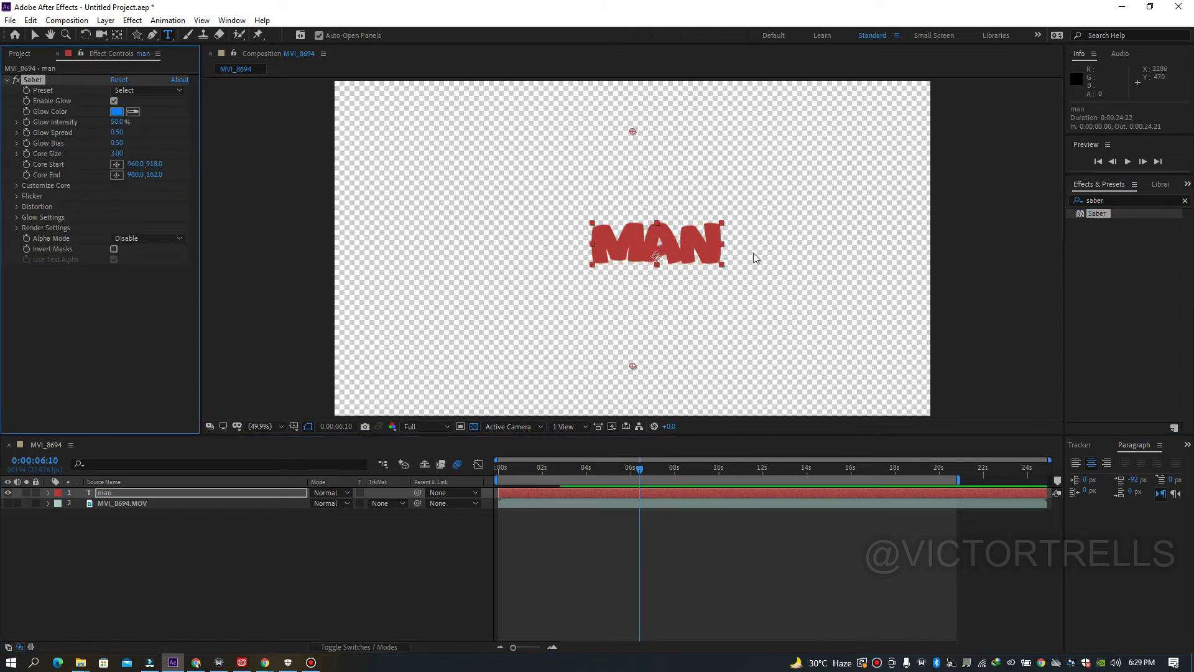
Turn off the transparency grid and create a deep red solid layer of 1920 x 1080 px.
{"action": "key", "text": "v"}
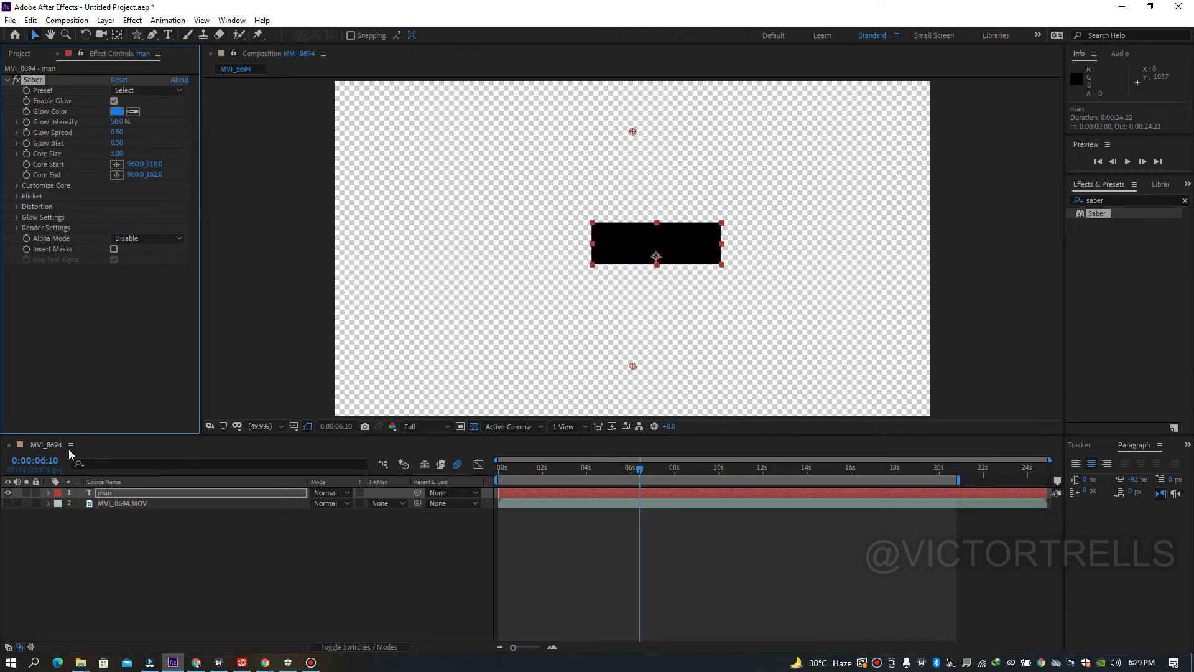
{"action": "left_click", "coordinate": [474, 426]}
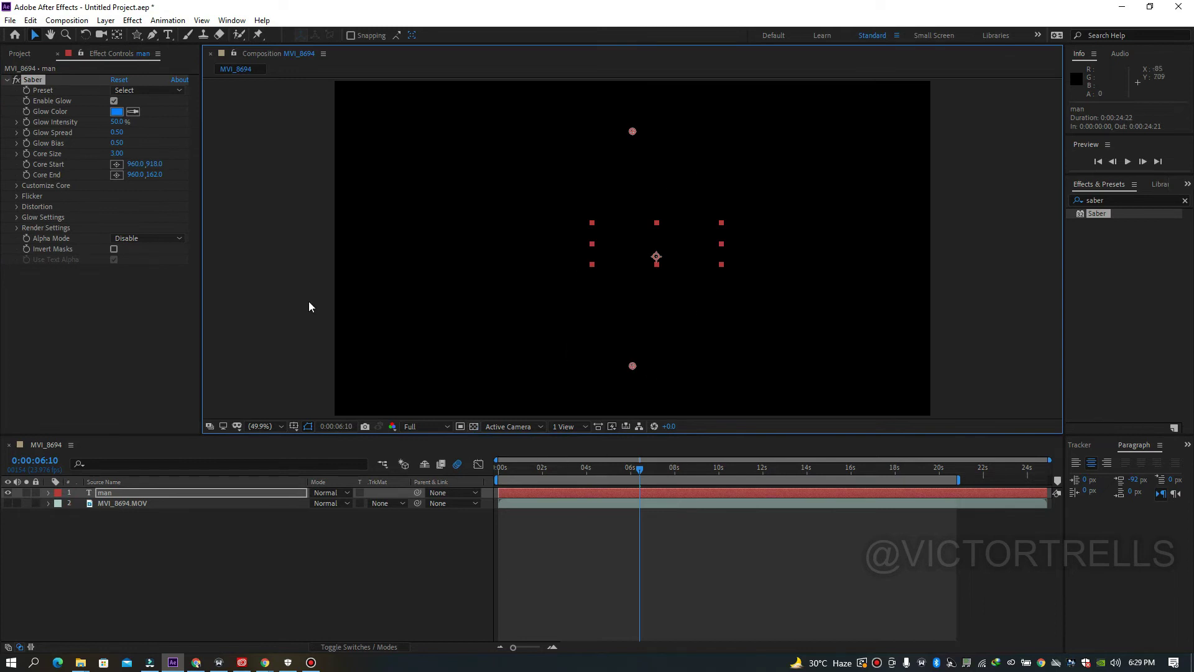
{"action": "right_click", "coordinate": [125, 555]}
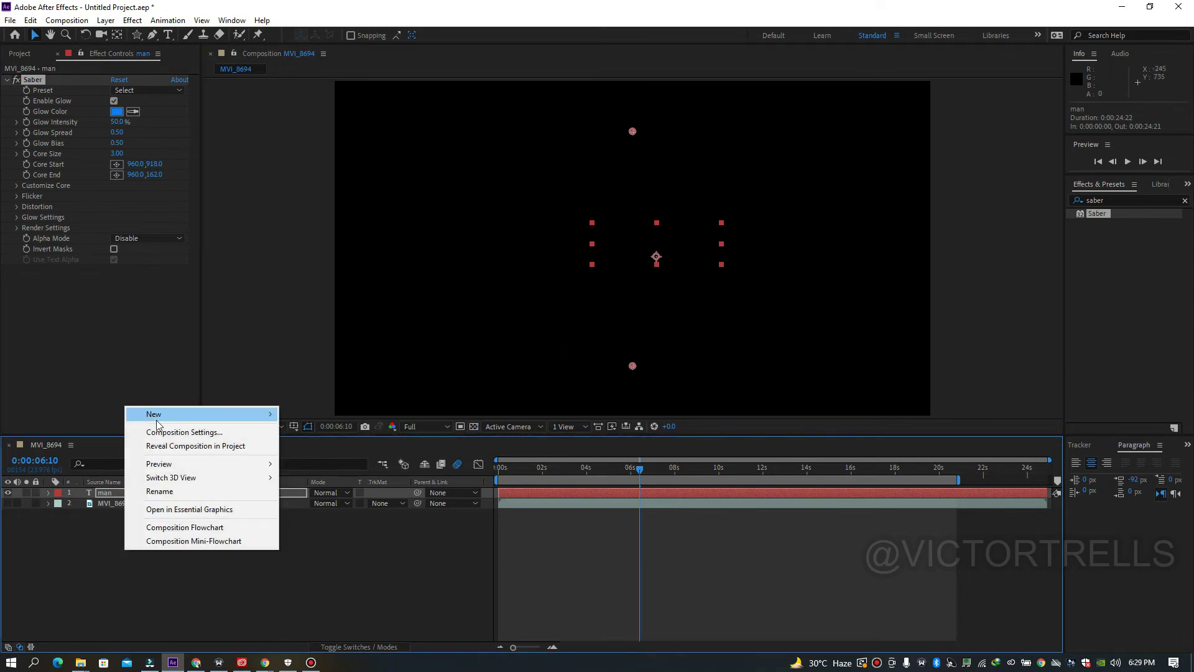
{"action": "mouse_move", "coordinate": [158, 415]}
{"action": "left_click", "coordinate": [344, 446]}
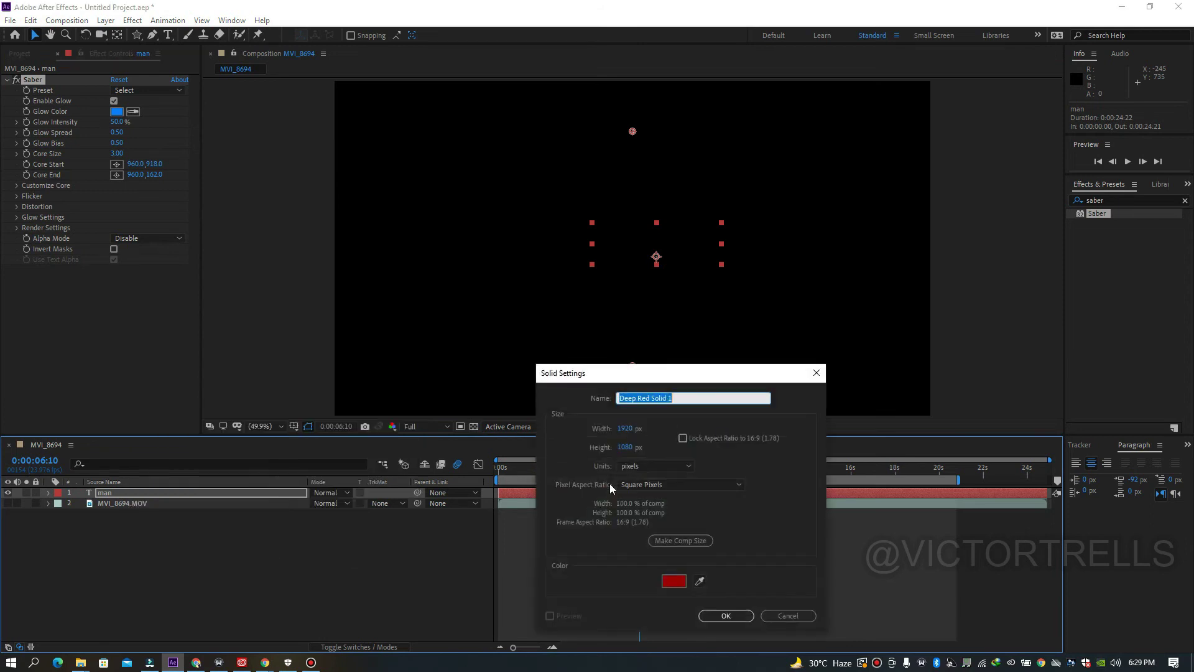
{"action": "left_click", "coordinate": [725, 616]}
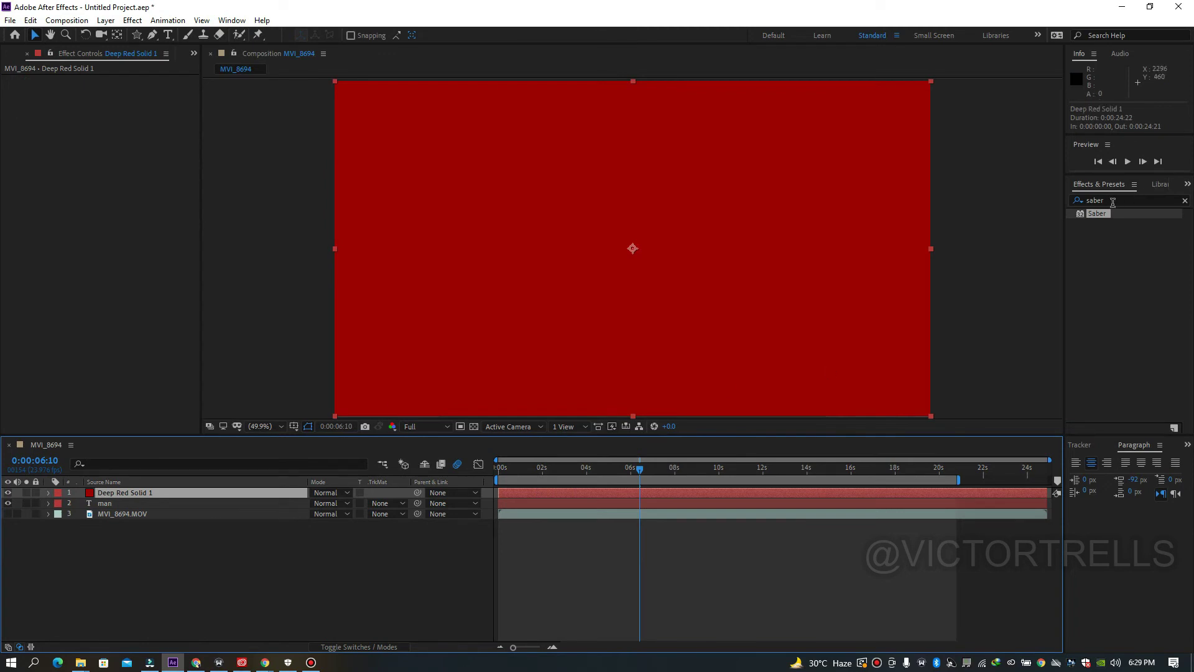
Apply the Saber effect to the deep red solid and move the beam's core end to about 487, 585.
{"action": "left_click_drag", "start_coordinate": [1101, 220], "coordinate": [700, 260]}
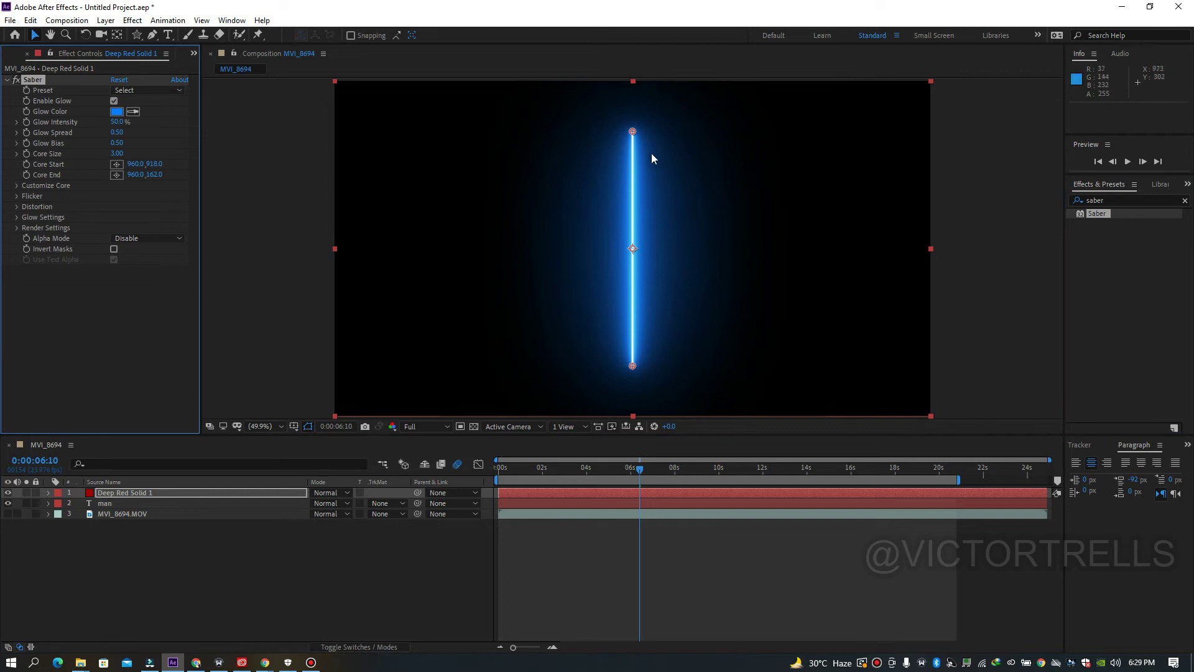
{"action": "left_click_drag", "start_coordinate": [631, 129], "coordinate": [483, 259]}
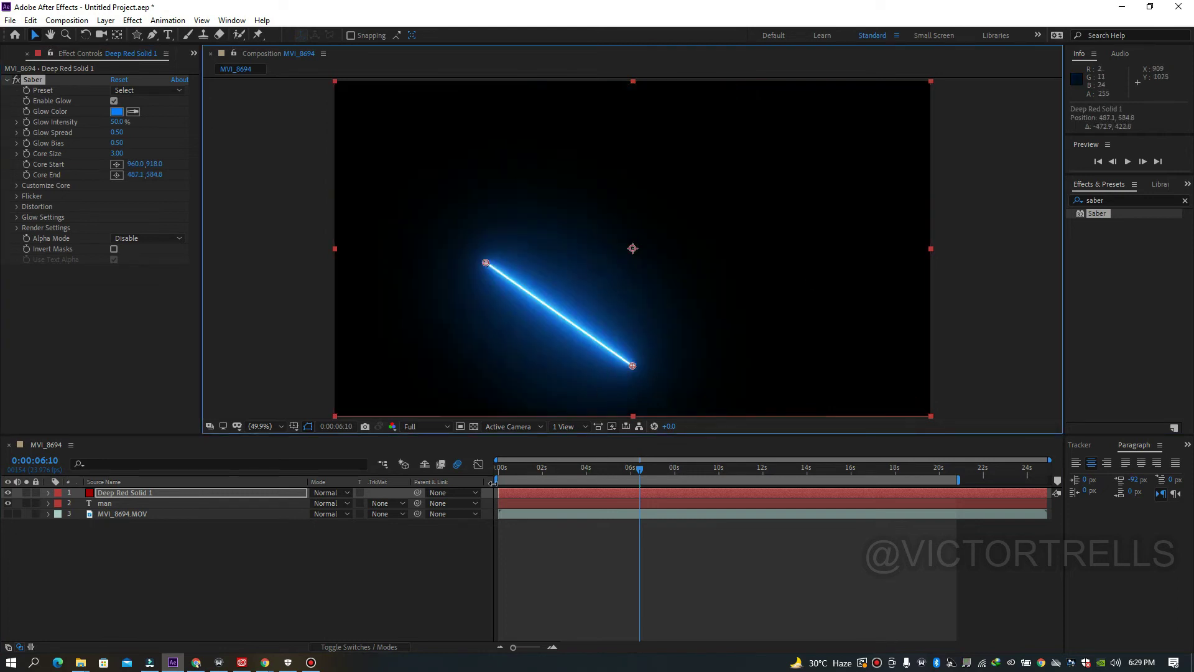
Delete the Saber effect from the man text layer.
{"action": "left_click", "coordinate": [160, 501]}
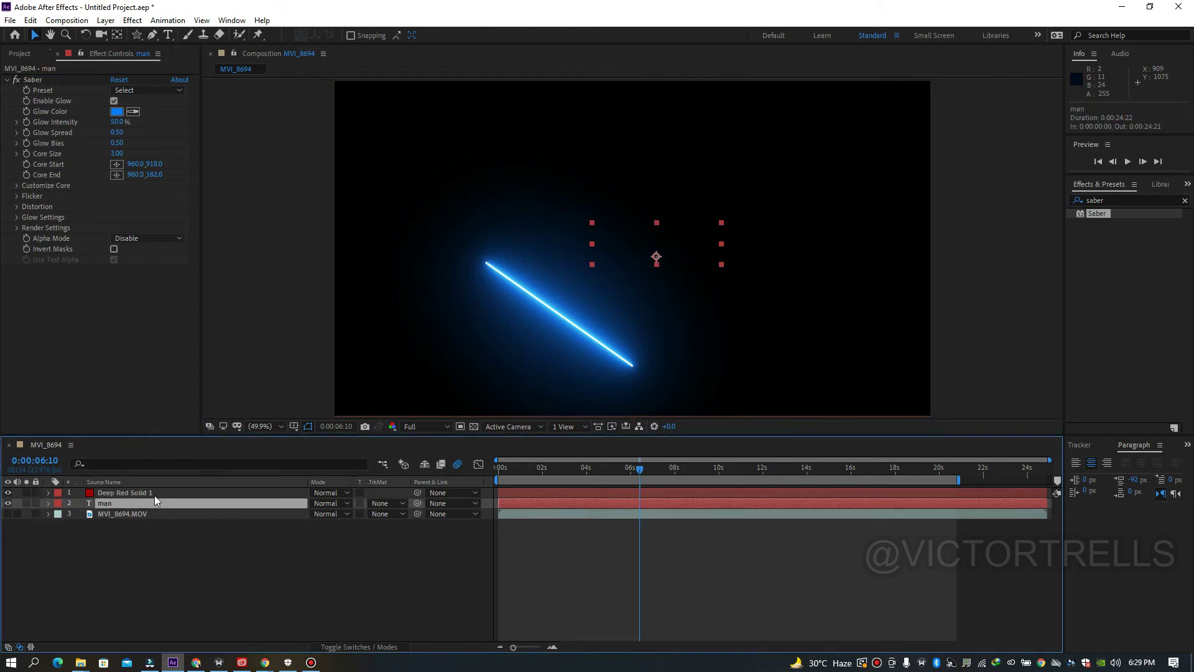
{"action": "left_click", "coordinate": [151, 493]}
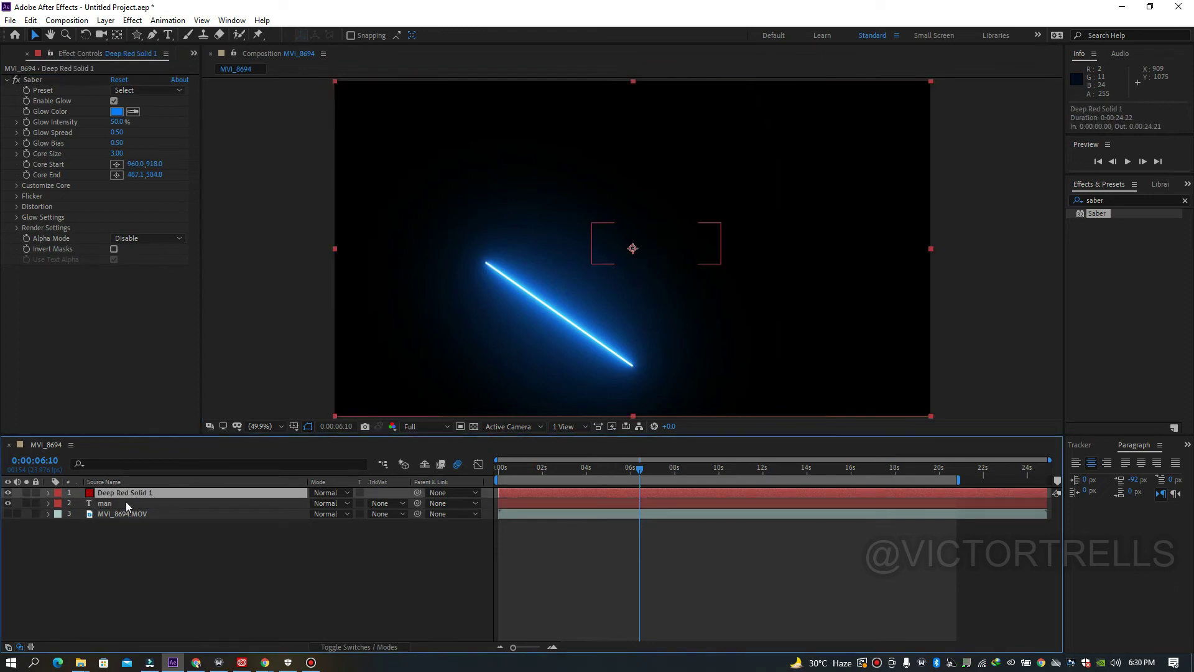
{"action": "left_click", "coordinate": [126, 502]}
{"action": "left_click", "coordinate": [34, 80]}
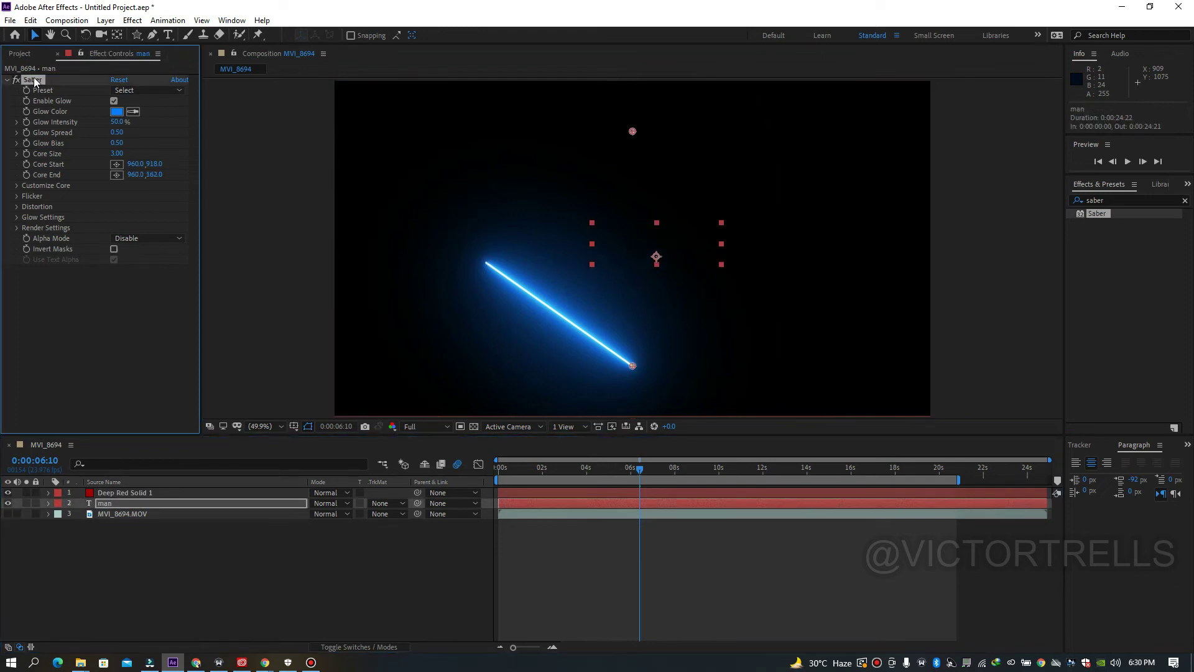
{"action": "key", "text": "Delete"}
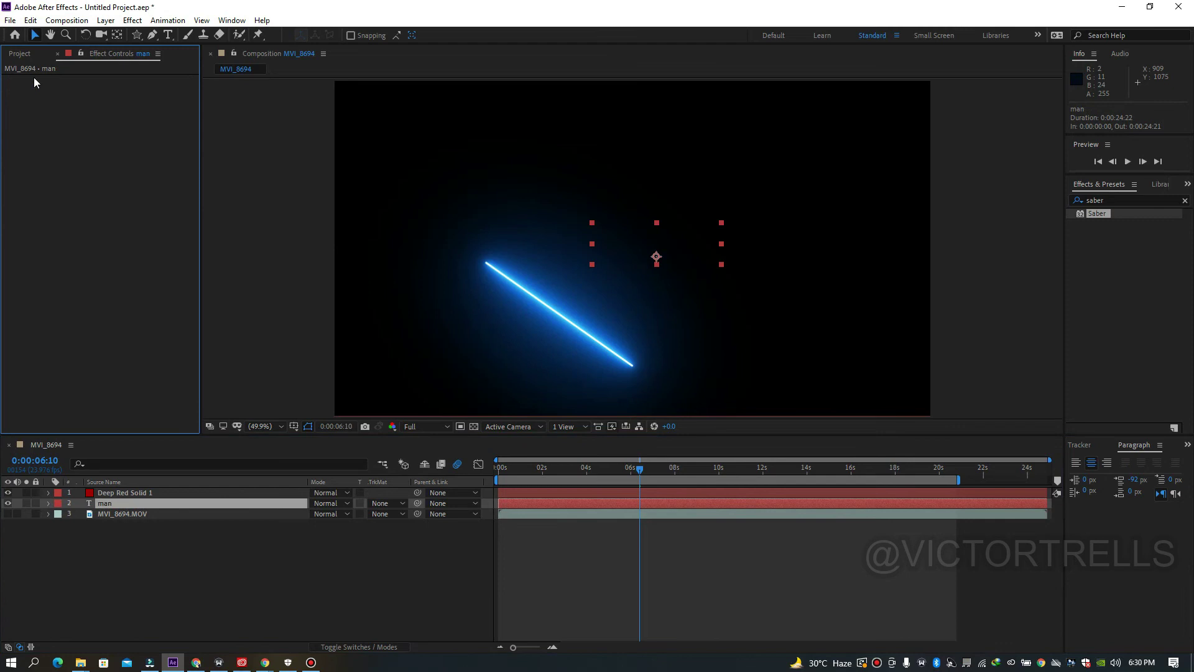
Set the core type of the solid's Saber effect to Text Layer and choose the man layer as its text layer.
{"action": "left_click", "coordinate": [120, 492]}
{"action": "left_click", "coordinate": [16, 184]}
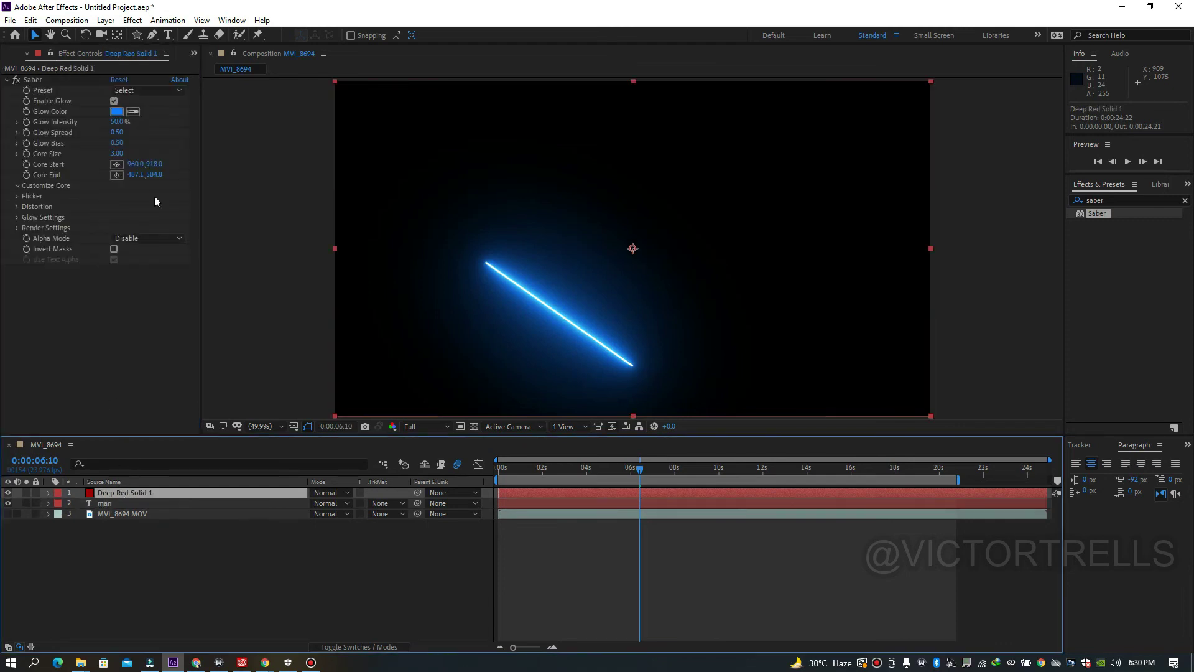
{"action": "left_click", "coordinate": [140, 195]}
{"action": "left_click", "coordinate": [143, 222]}
{"action": "left_click", "coordinate": [143, 196]}
{"action": "left_click", "coordinate": [144, 240]}
{"action": "left_click", "coordinate": [129, 207]}
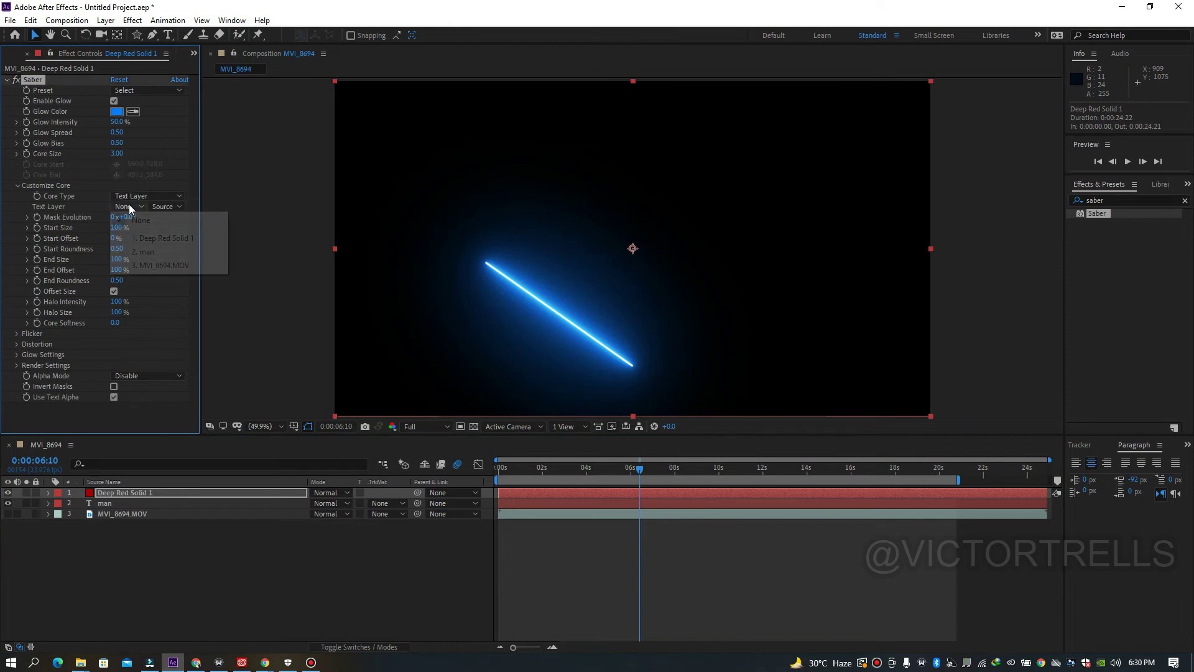
{"action": "left_click", "coordinate": [145, 251]}
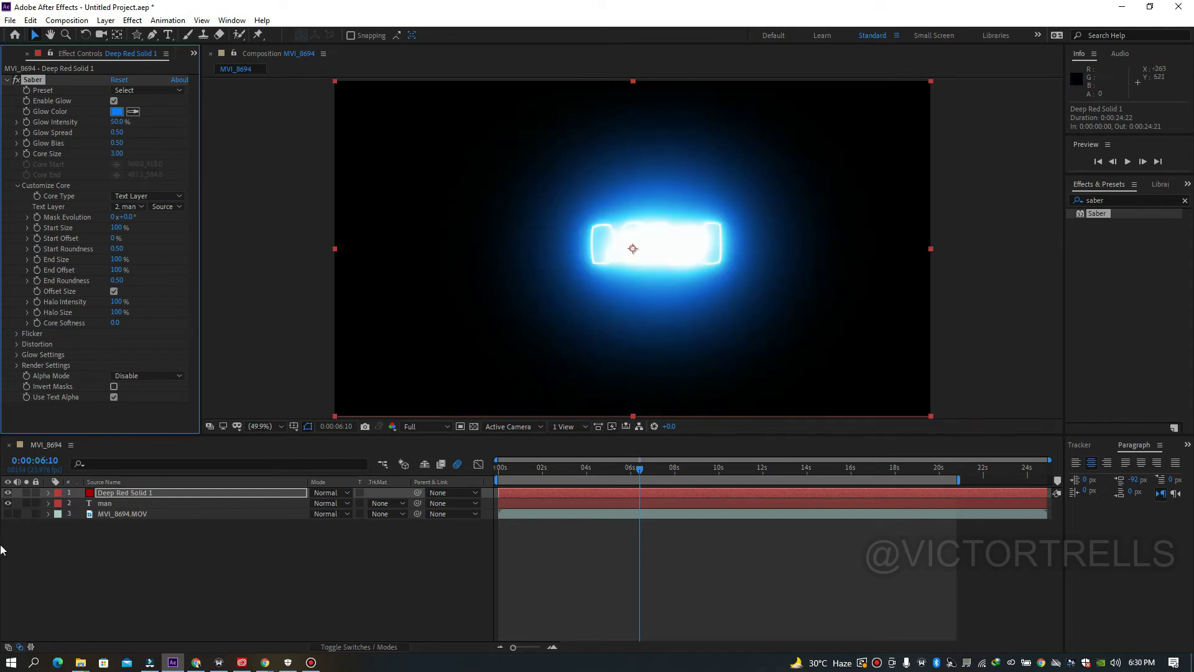
Hide the man text layer and set the solid's Saber glow intensity to 8%.
{"action": "left_click", "coordinate": [9, 508]}
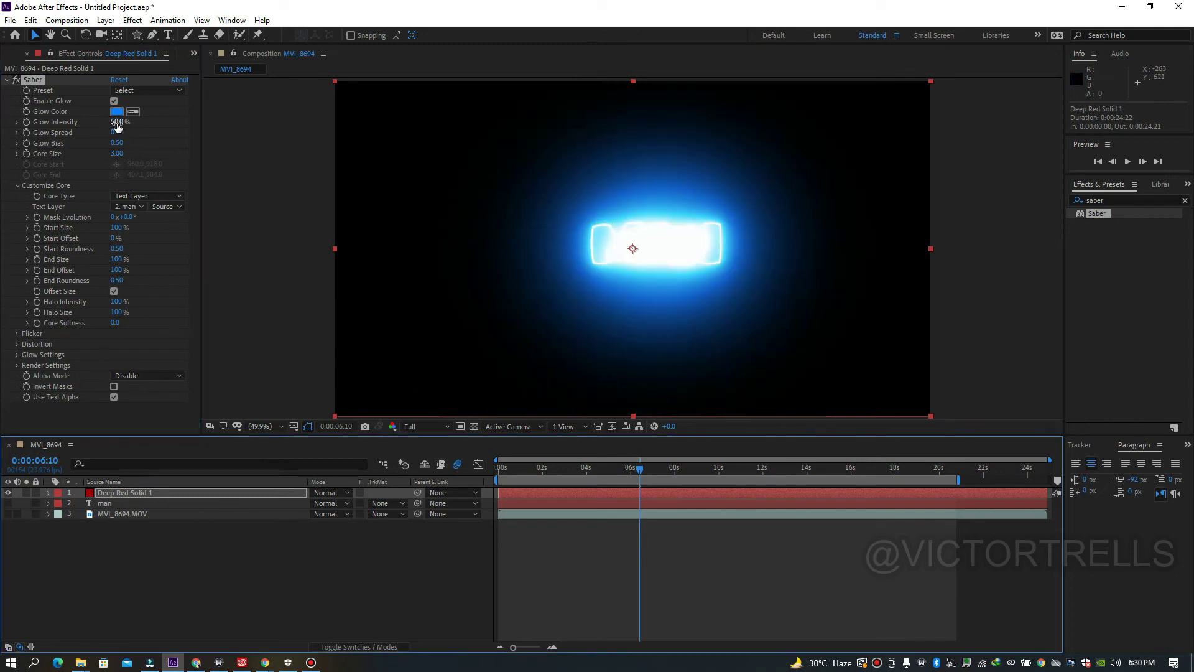
{"action": "left_click_drag", "start_coordinate": [112, 122], "coordinate": [108, 122]}
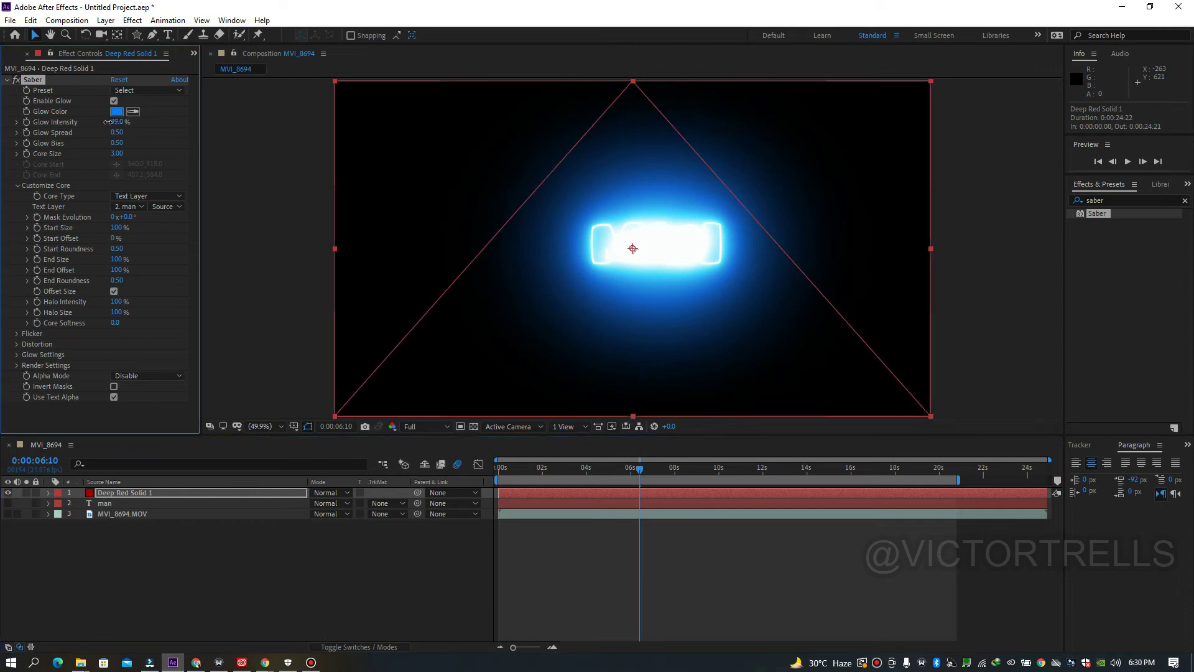
{"action": "left_click", "coordinate": [112, 123]}
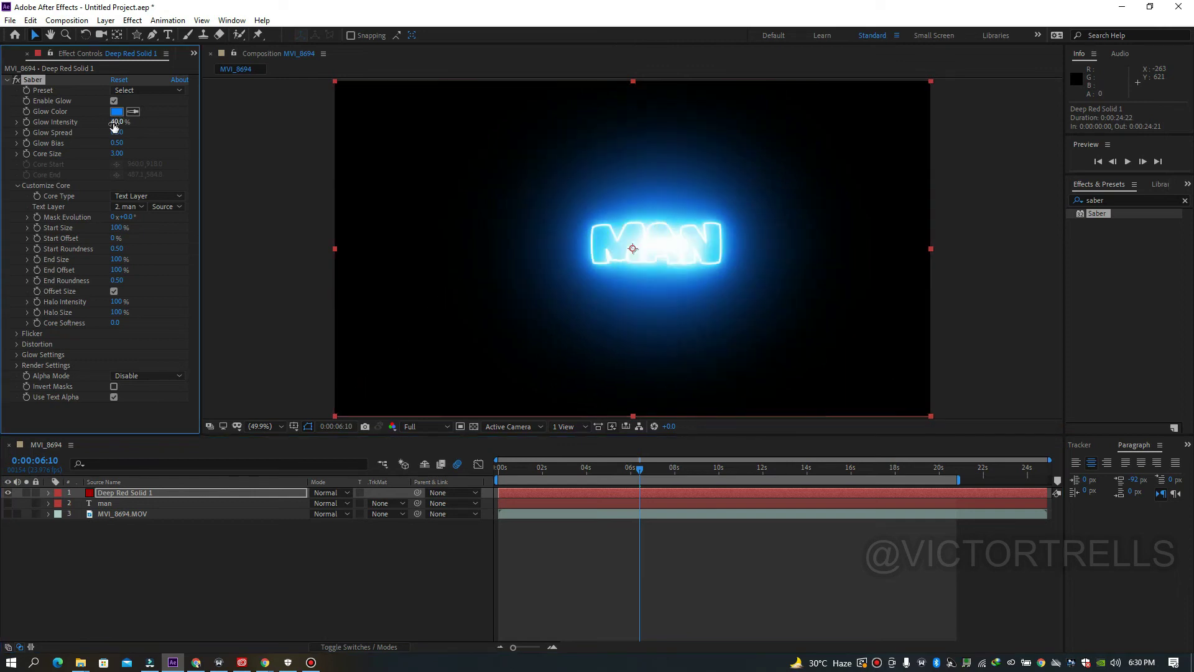
{"action": "type", "text": "8"}
{"action": "key", "text": "Return"}
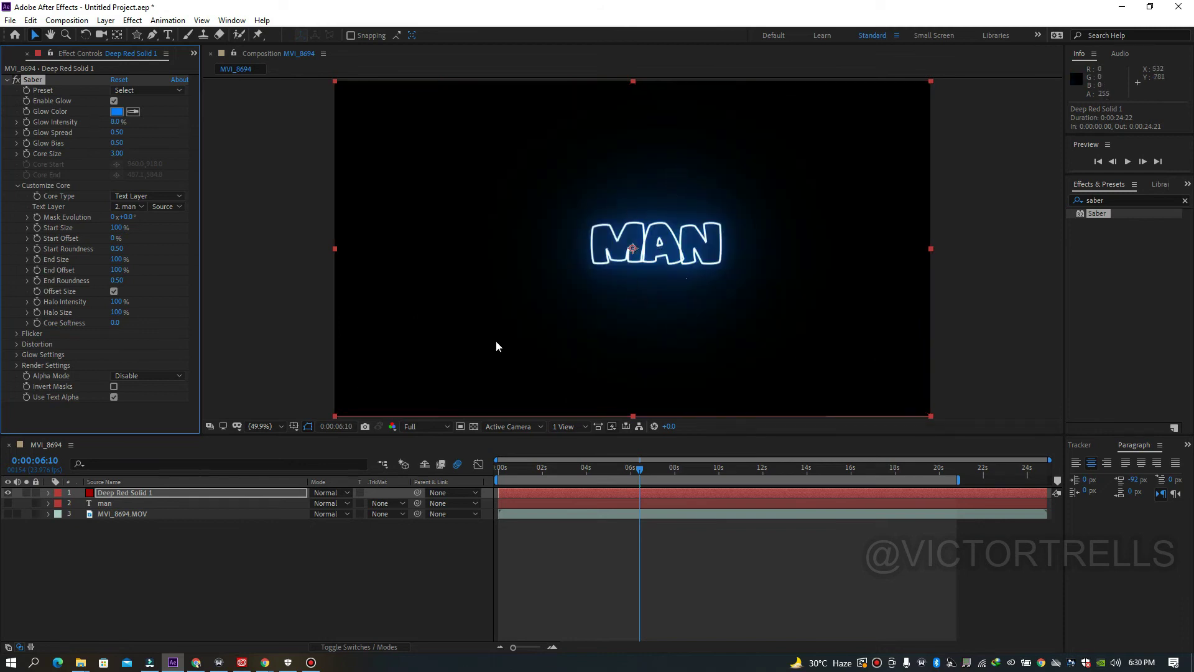
Make the man text layer visible again and select the deep red solid.
{"action": "left_click", "coordinate": [176, 503]}
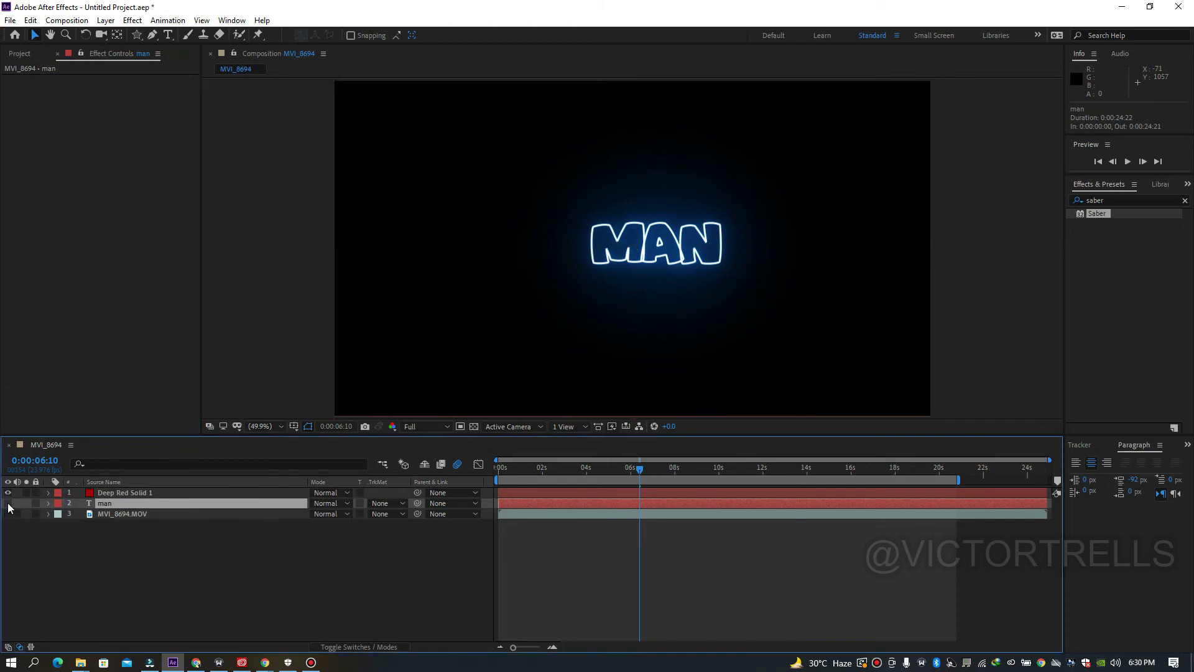
{"action": "left_click", "coordinate": [116, 494]}
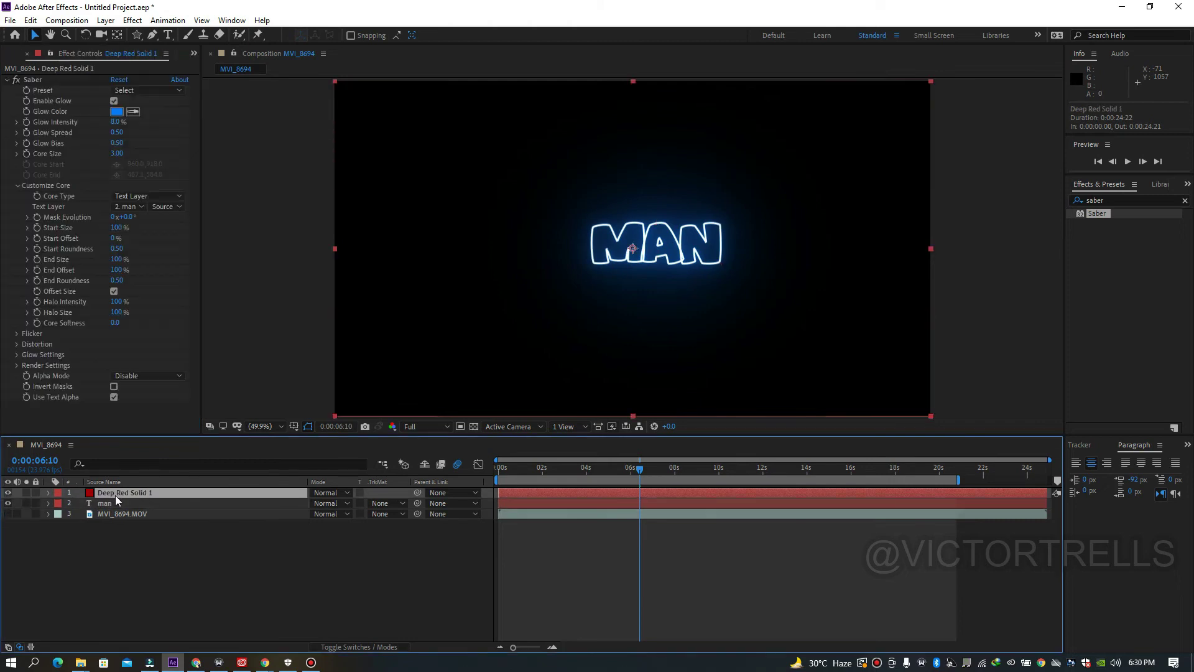
Delete the deep red solid layer and clear the saber search from the effects list.
{"action": "key", "text": "Delete"}
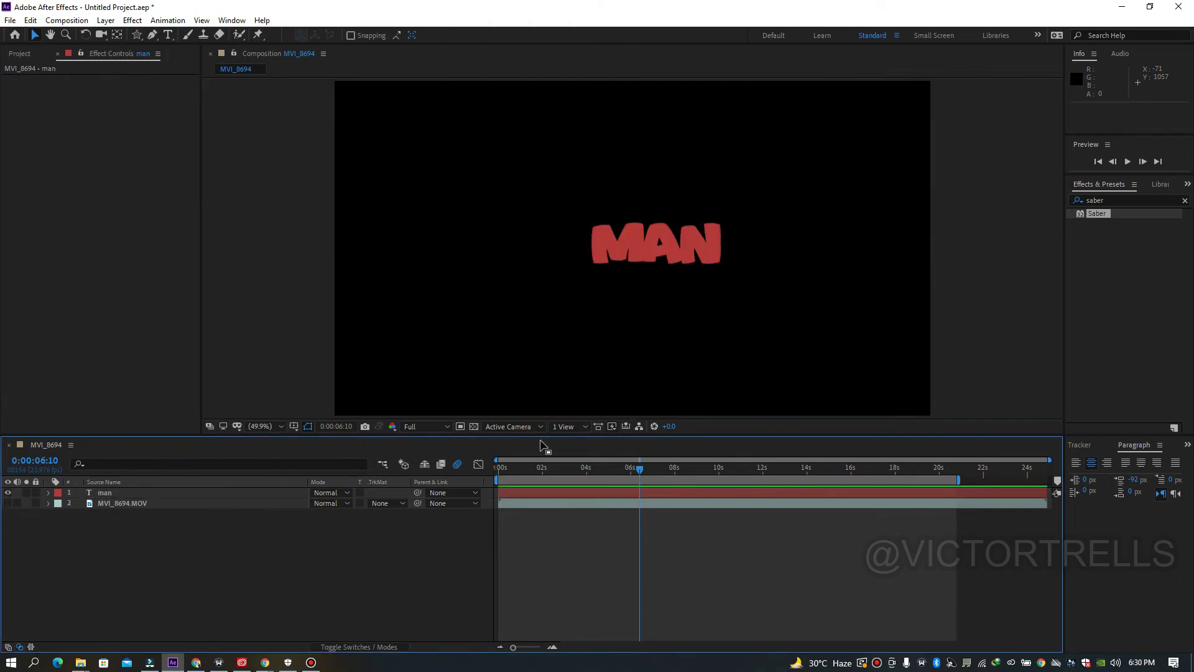
{"action": "left_click", "coordinate": [1113, 199]}
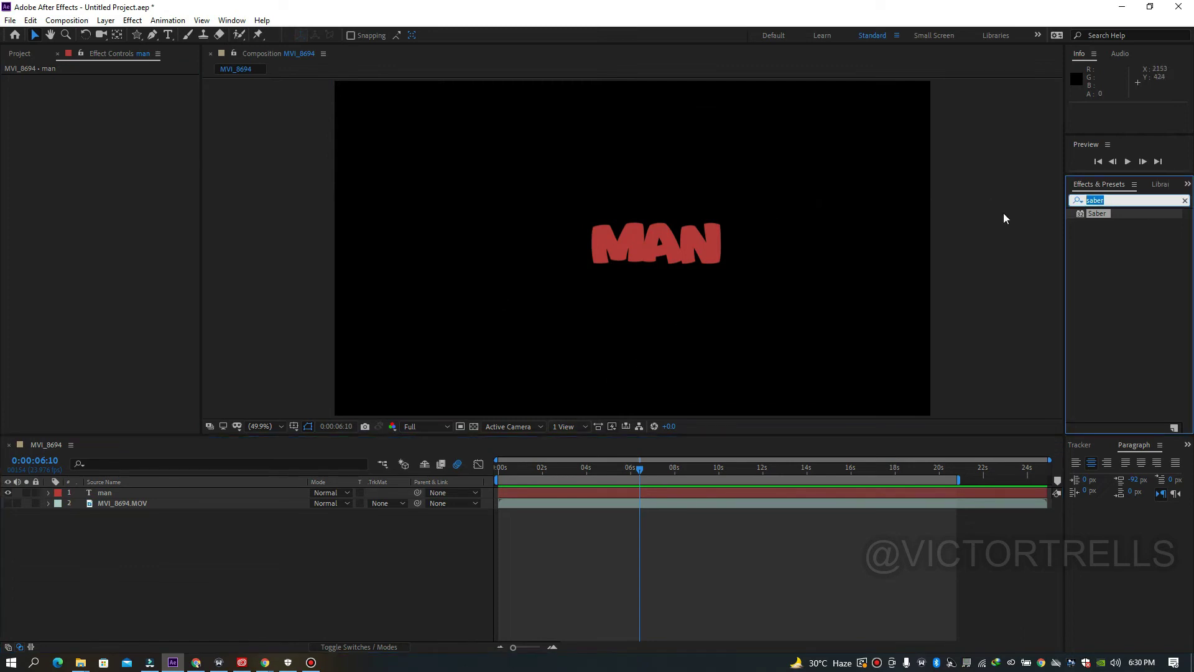
{"action": "key", "text": "BackSpace"}
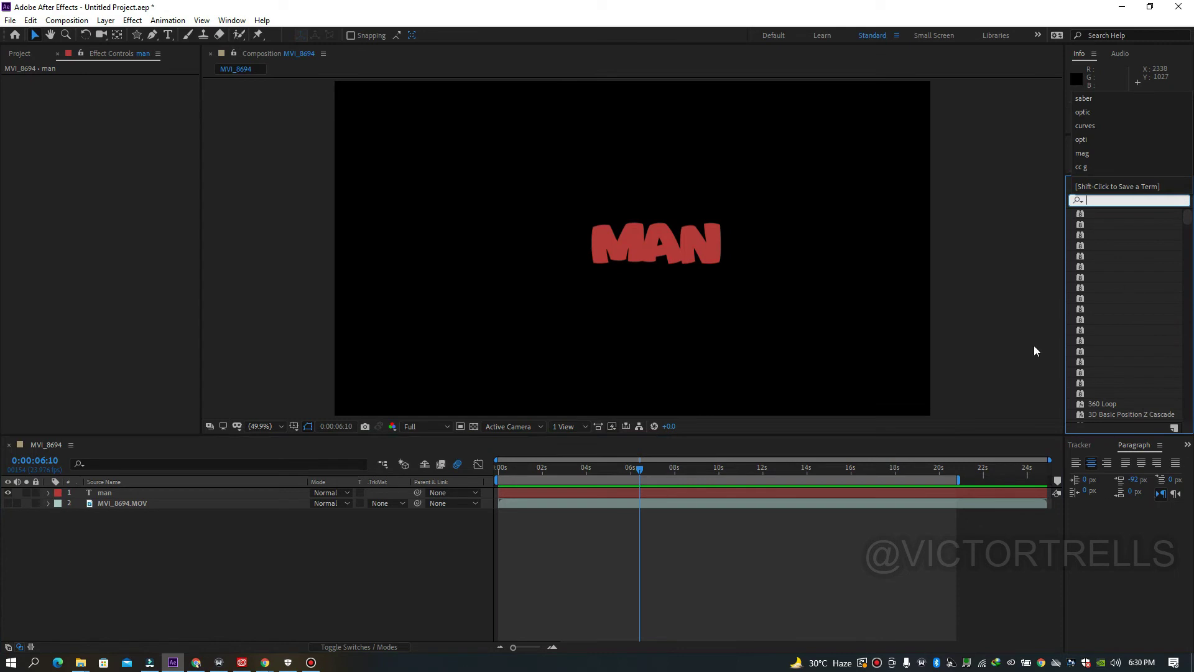
Display the character settings for the man text layer and the tracker options for the MVI_8694.MOV layer.
{"action": "left_click", "coordinate": [948, 493]}
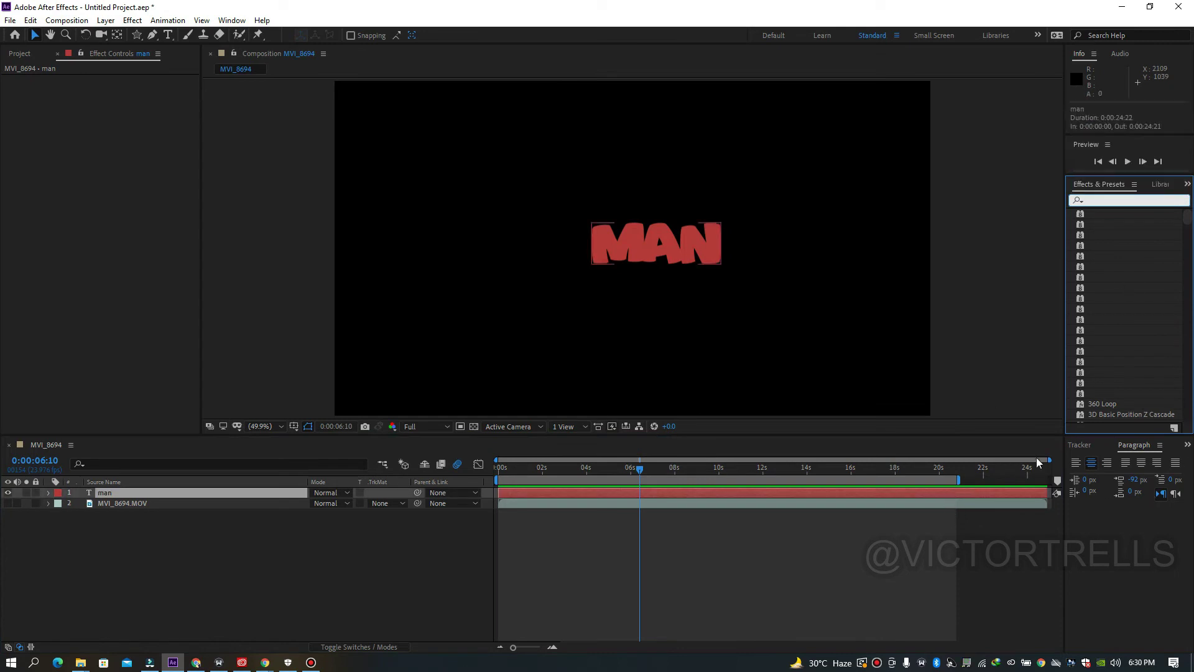
{"action": "key", "text": "ctrl+t"}
{"action": "left_click", "coordinate": [1077, 446]}
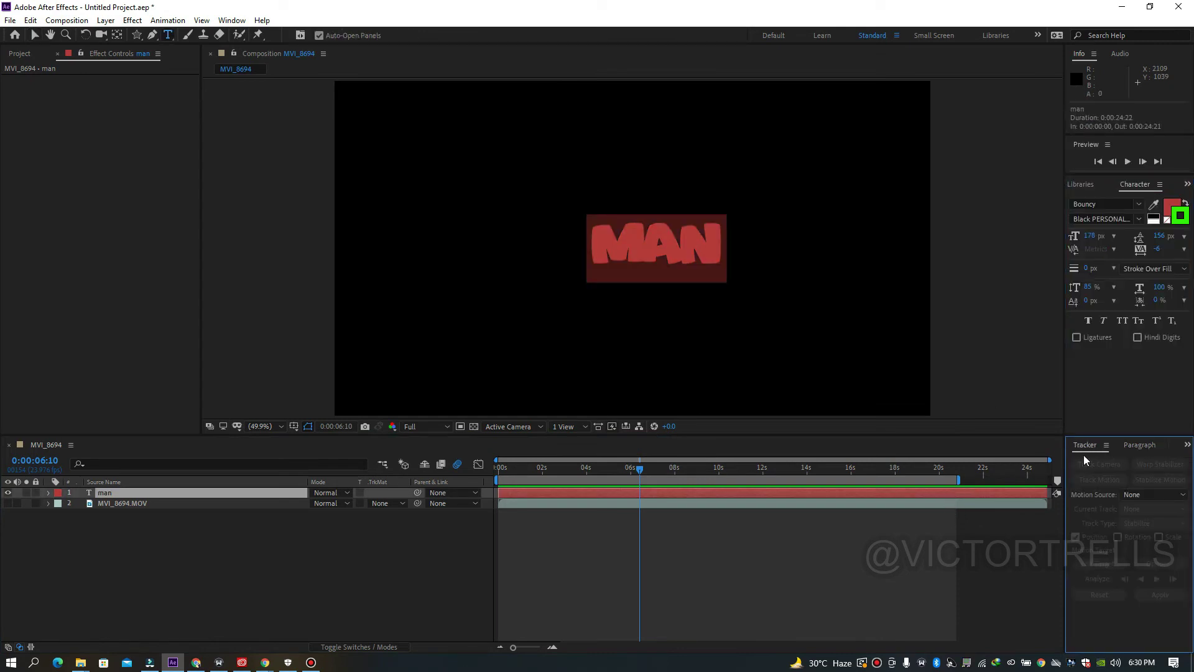
{"action": "left_click", "coordinate": [1034, 504]}
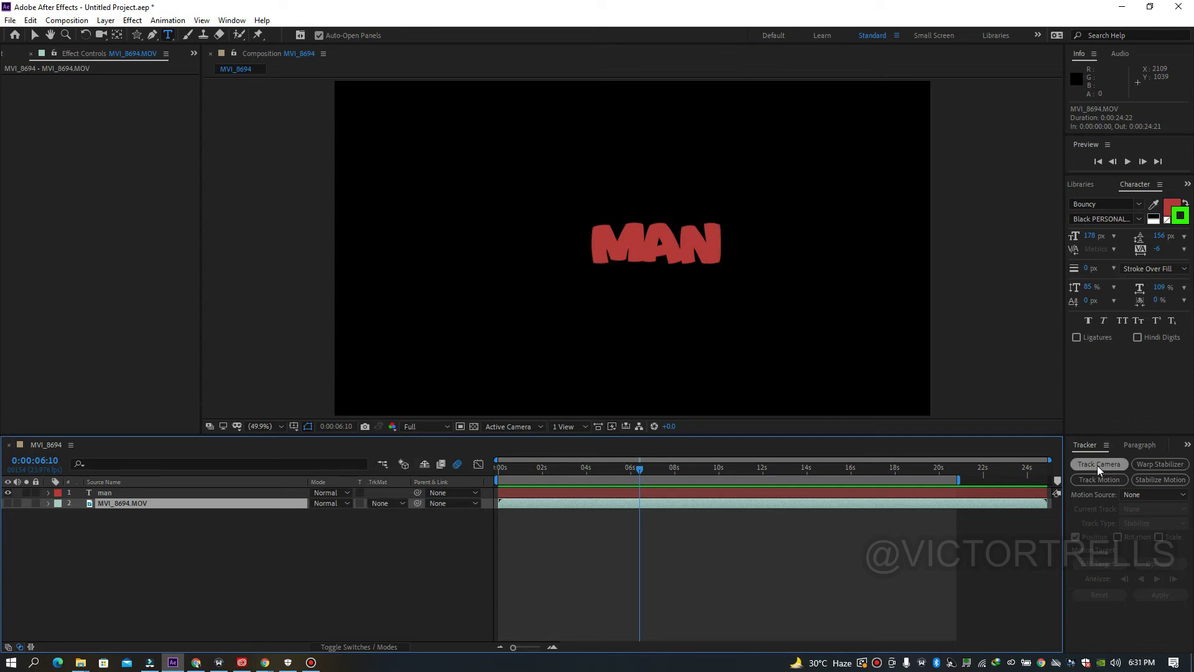
Make the MVI_8694.MOV layer visible, hide the man text layer and return to the Selection tool.
{"action": "left_click", "coordinate": [8, 503]}
{"action": "left_click", "coordinate": [7, 492]}
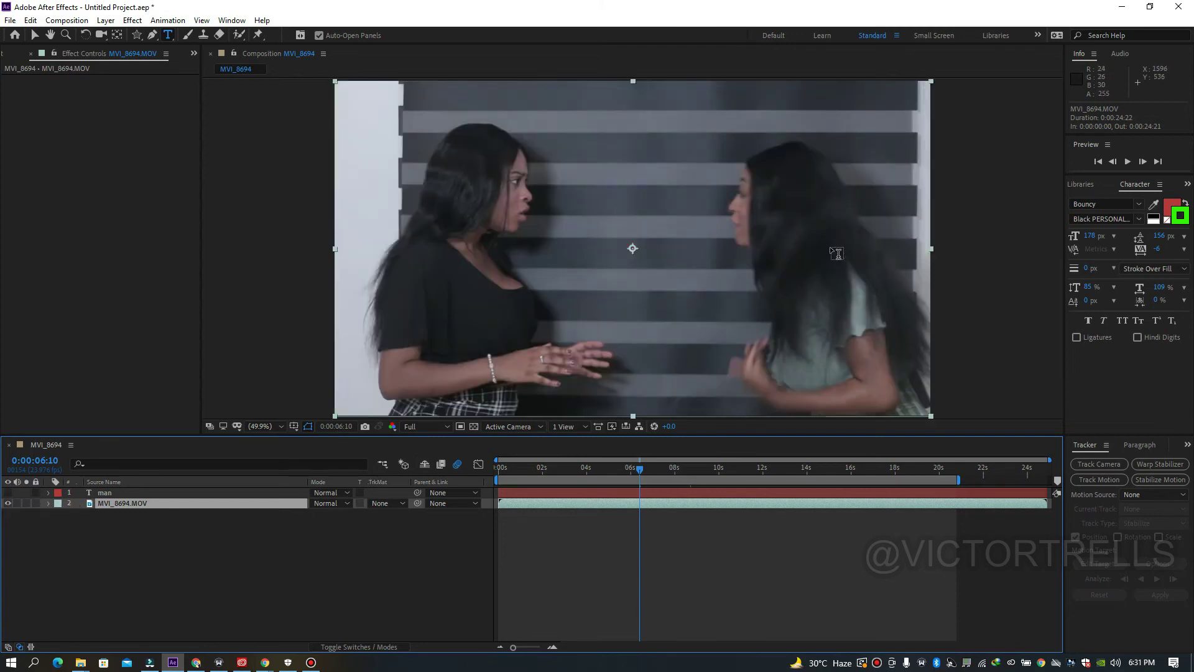
{"action": "key", "text": "v"}
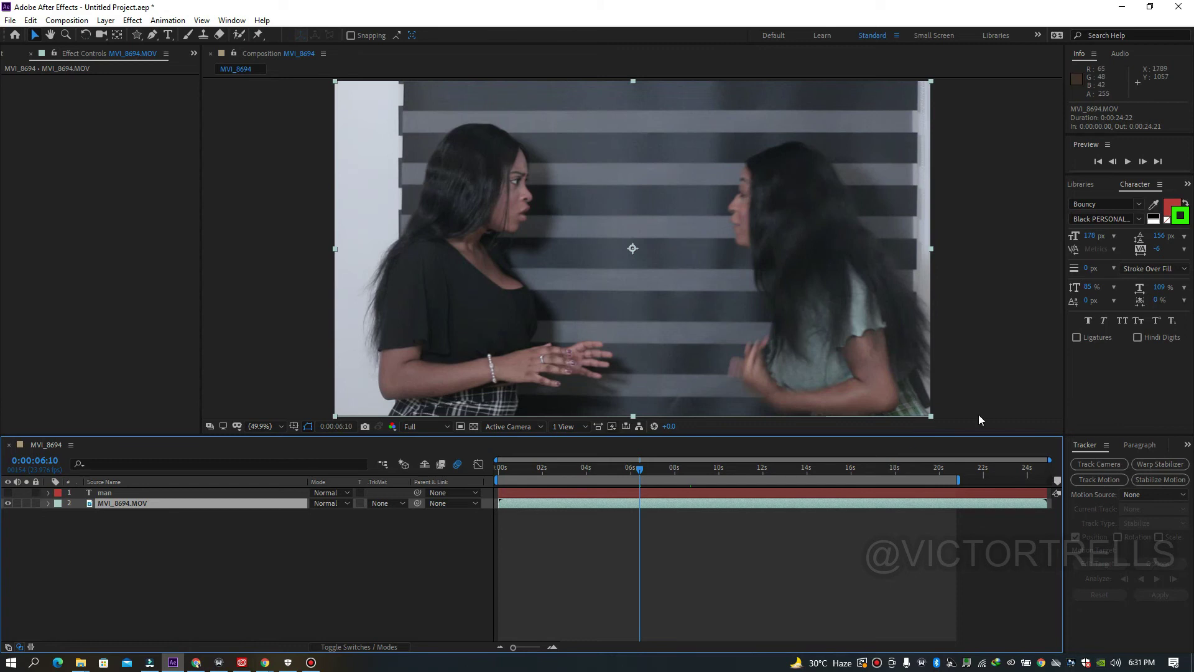
Scrub through the footage and set the current time to 0:00:11:04.
{"action": "left_click_drag", "start_coordinate": [639, 473], "coordinate": [716, 472]}
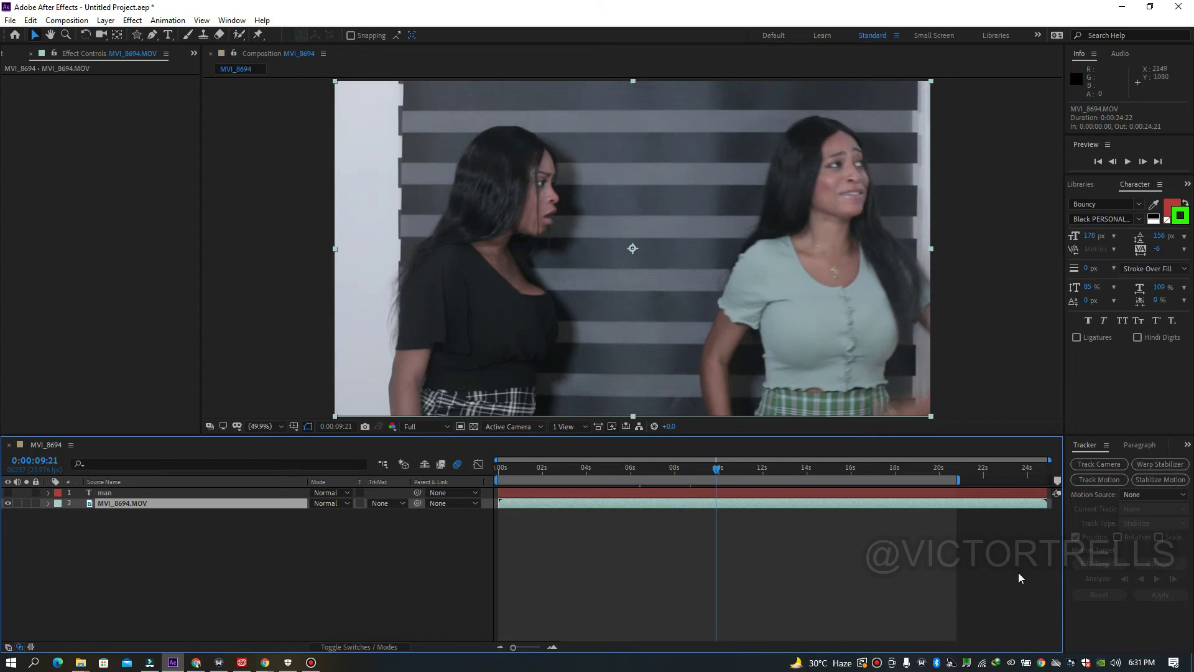
{"action": "left_click_drag", "start_coordinate": [717, 472], "coordinate": [675, 476]}
{"action": "left_click", "coordinate": [746, 479]}
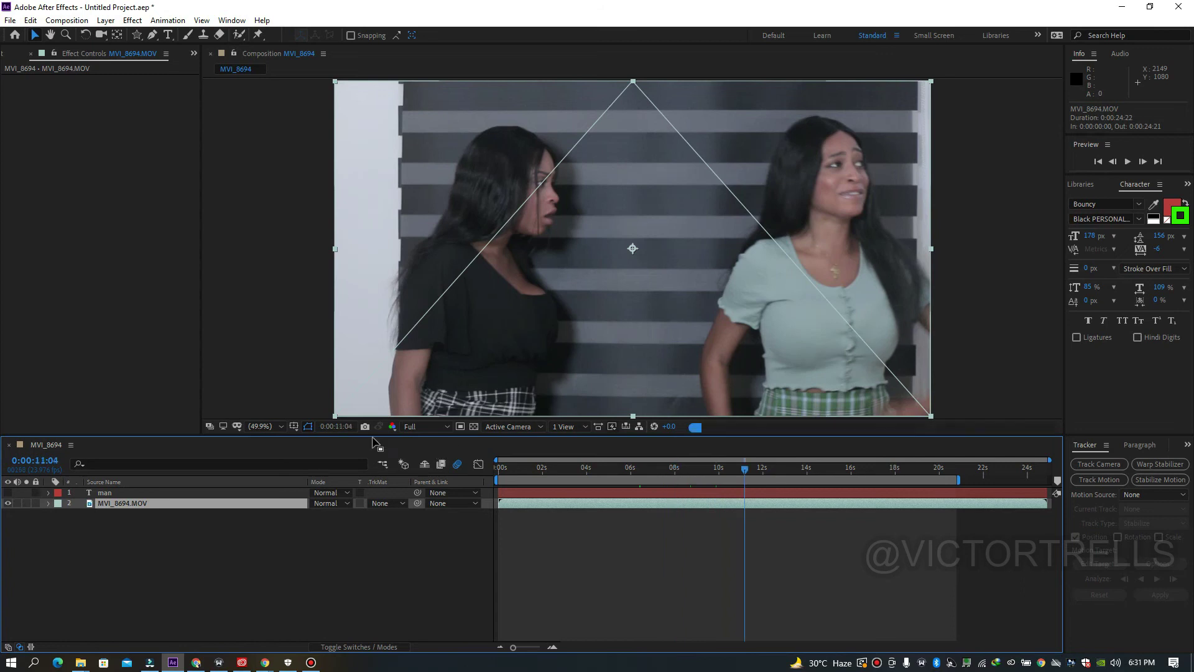
Reveal the rotation of the MVI_8694.MOV layer, try rotating it to about 61°, and undo the change.
{"action": "left_click", "coordinate": [146, 492]}
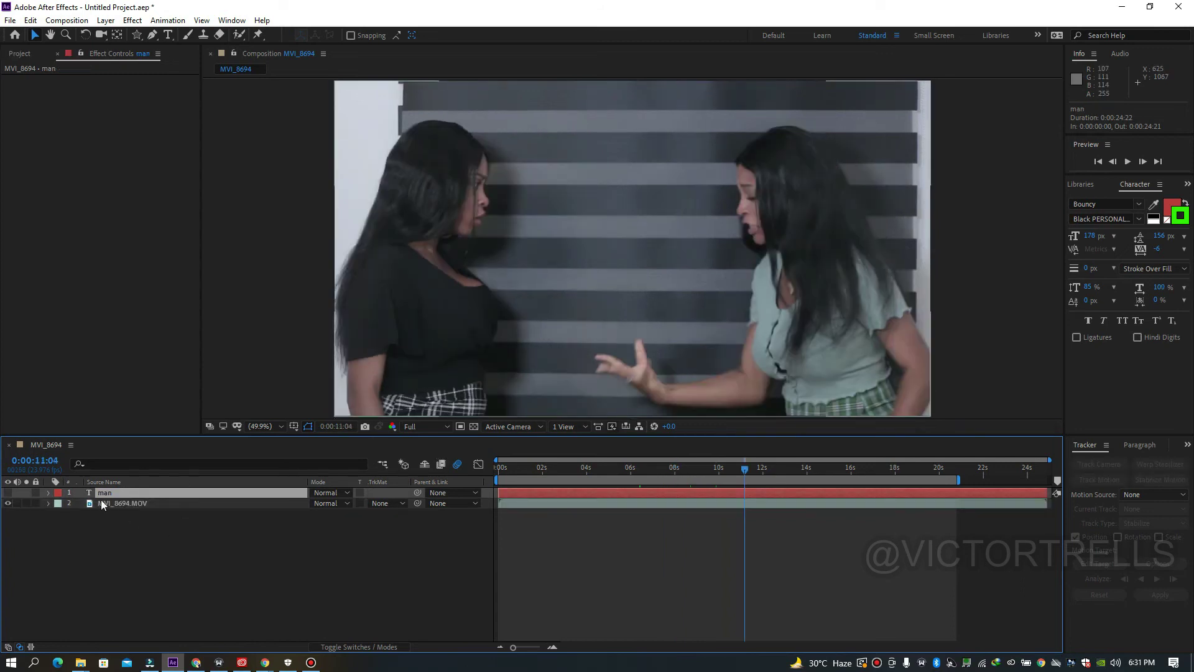
{"action": "left_click", "coordinate": [128, 504]}
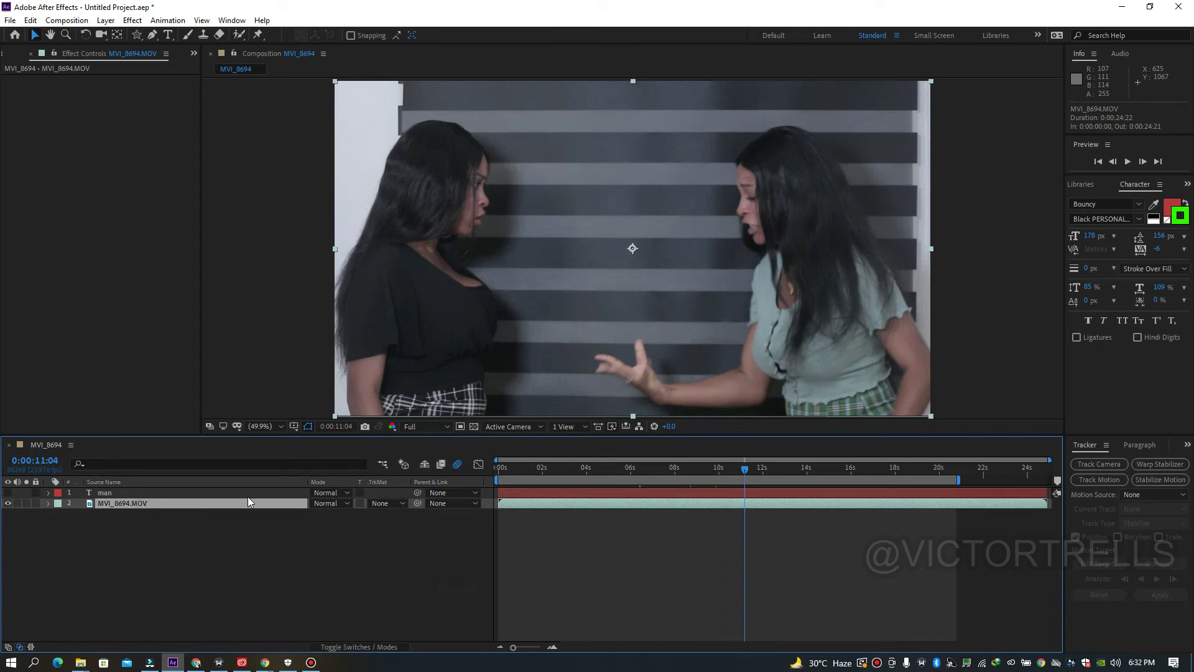
{"action": "left_click", "coordinate": [167, 498], "text": "ctrl"}
{"action": "left_click", "coordinate": [149, 502]}
{"action": "key", "text": "r"}
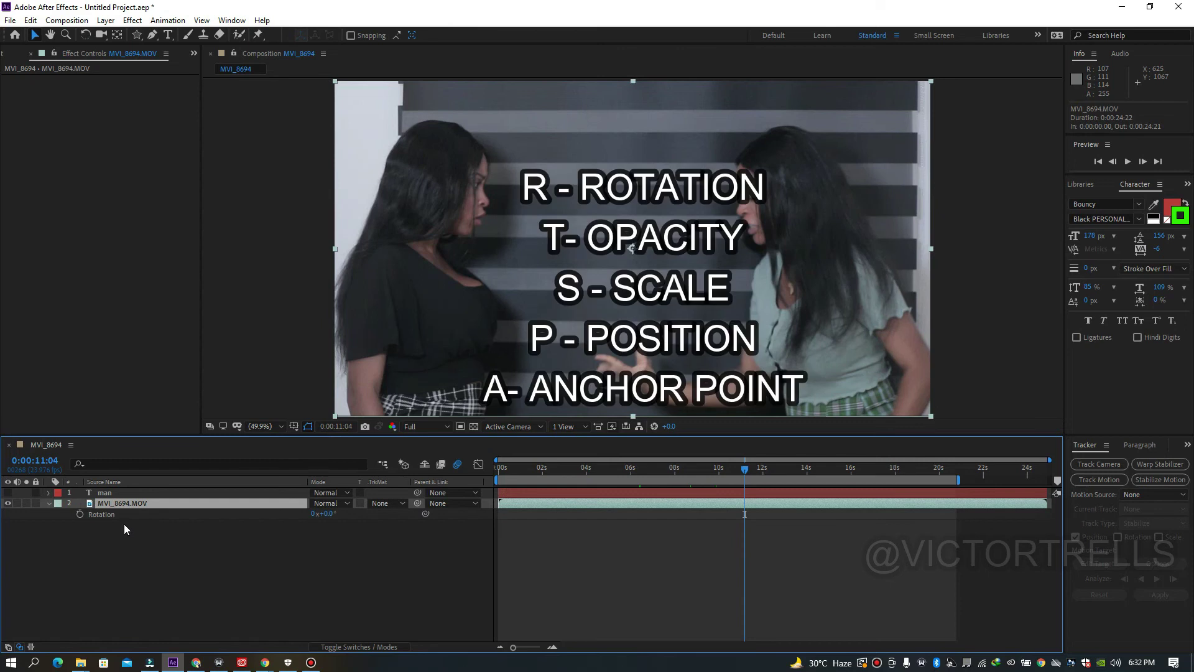
{"action": "left_click_drag", "start_coordinate": [327, 514], "coordinate": [366, 518]}
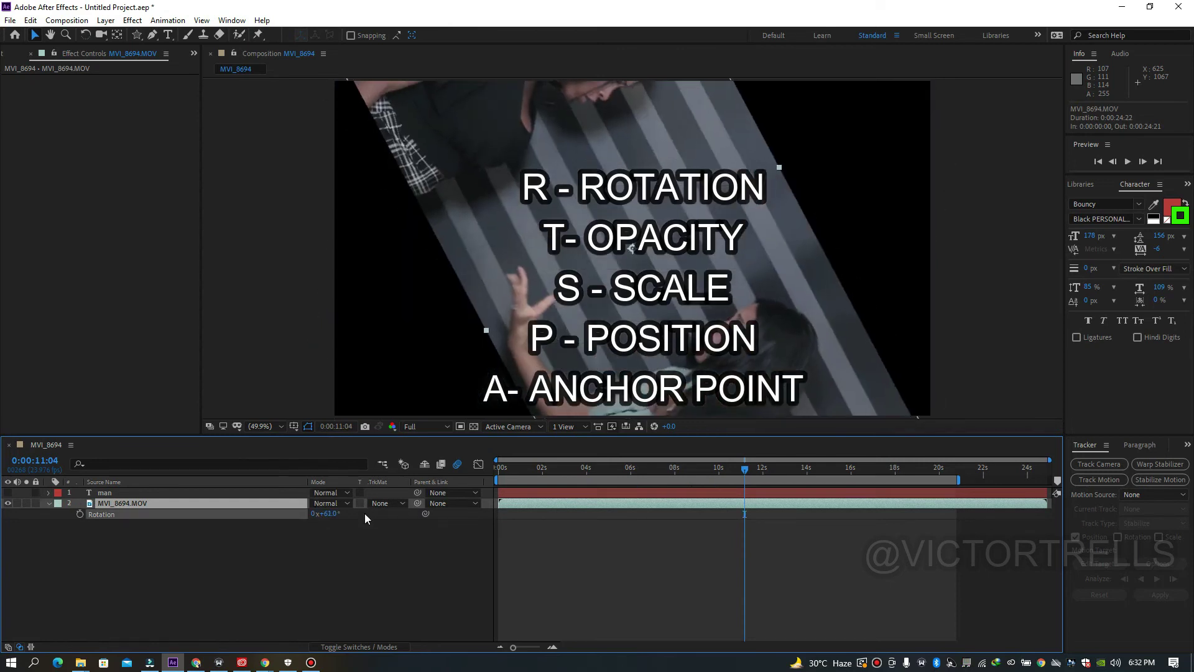
{"action": "key", "text": "ctrl+z"}
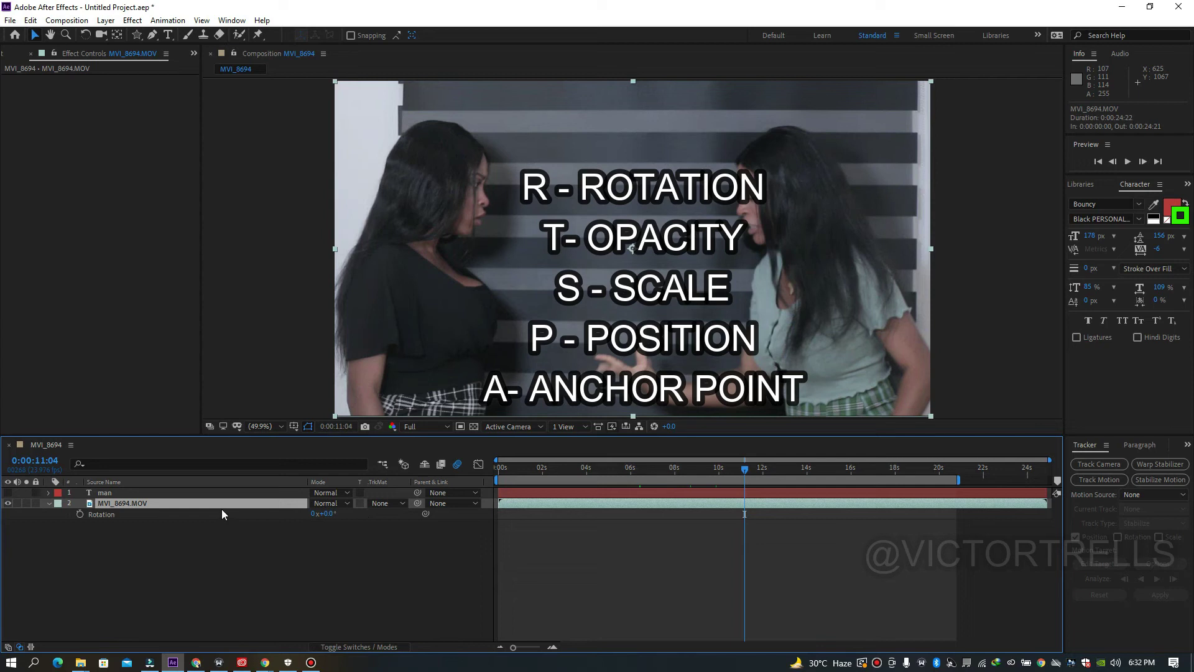
Fade the MVI_8694.MOV layer's opacity to 0% and restore it to 100%.
{"action": "key", "text": "t"}
{"action": "left_click_drag", "start_coordinate": [317, 517], "coordinate": [198, 516]}
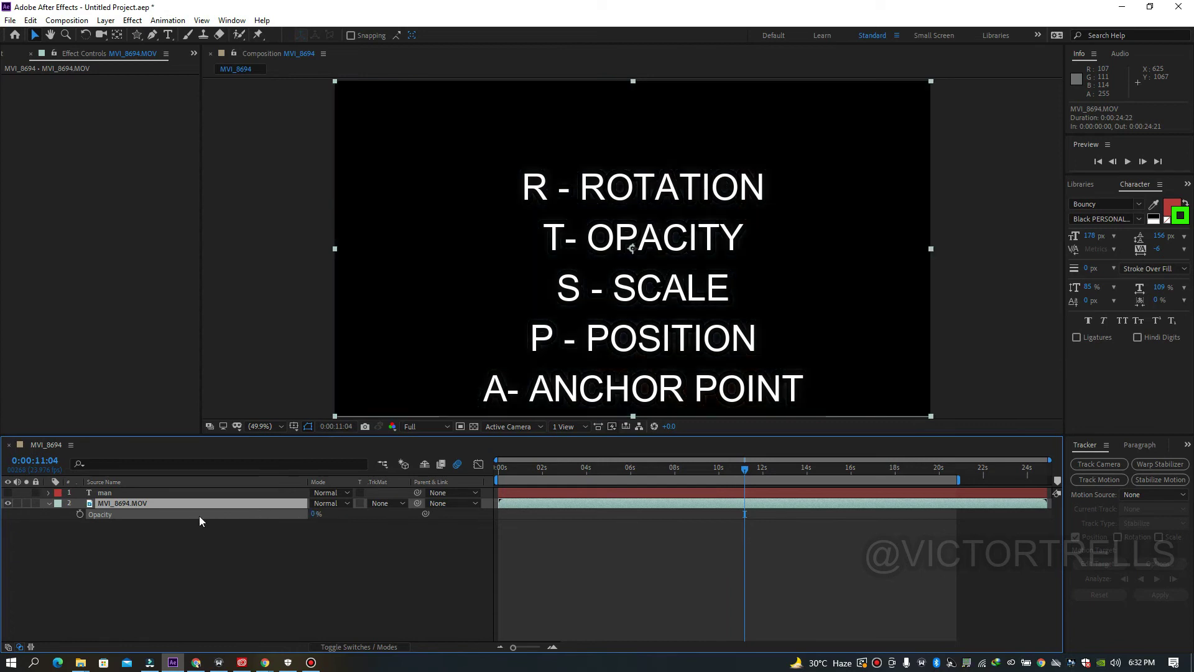
{"action": "left_click", "coordinate": [311, 513]}
{"action": "type", "text": "100"}
{"action": "key", "text": "Return"}
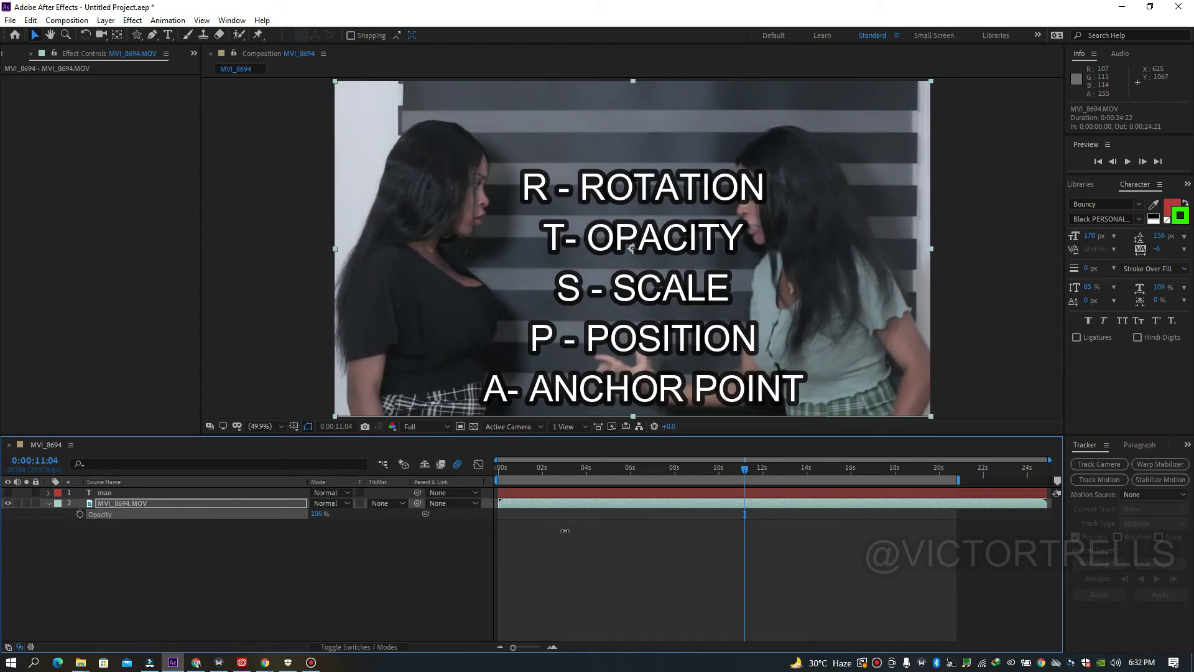
{"action": "left_click_drag", "start_coordinate": [562, 530], "coordinate": [252, 531]}
{"action": "left_click_drag", "start_coordinate": [333, 526], "coordinate": [513, 524]}
Reveal the scale of the MVI_8694.MOV layer, try scaling it to about 86%, and undo the change.
{"action": "key", "text": "s"}
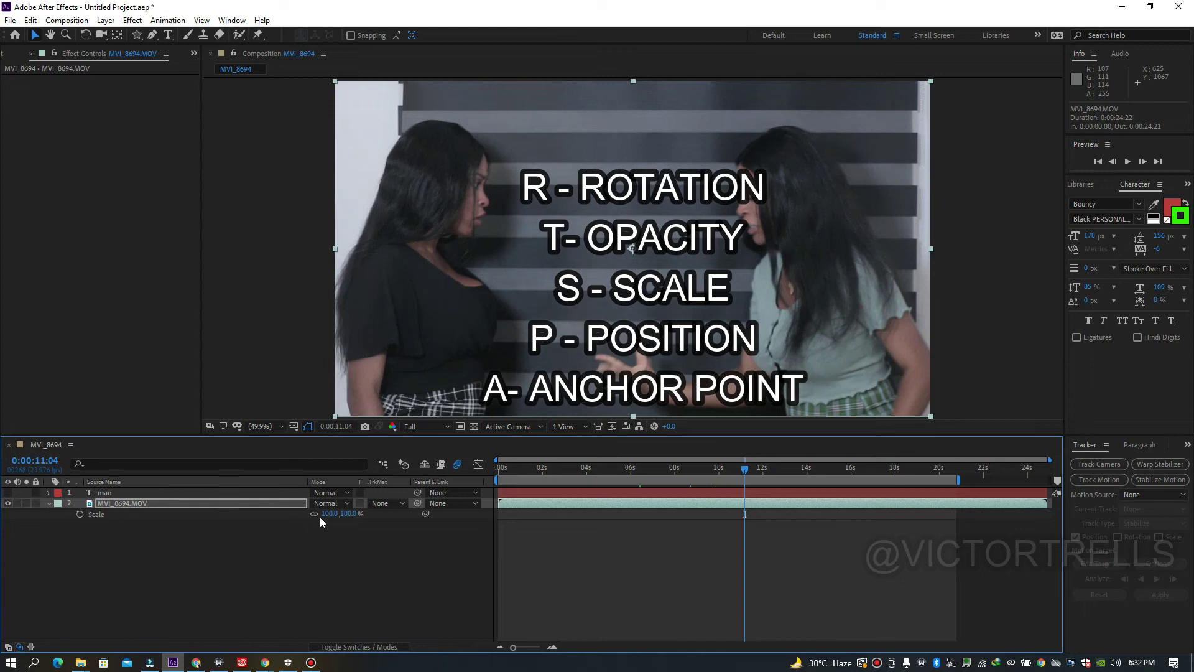
{"action": "mouse_move", "coordinate": [325, 514]}
{"action": "left_mouse_down"}
{"action": "mouse_move", "coordinate": [358, 513]}
{"action": "mouse_move", "coordinate": [283, 516]}
{"action": "mouse_move", "coordinate": [395, 524]}
{"action": "mouse_move", "coordinate": [324, 524]}
{"action": "left_mouse_up"}
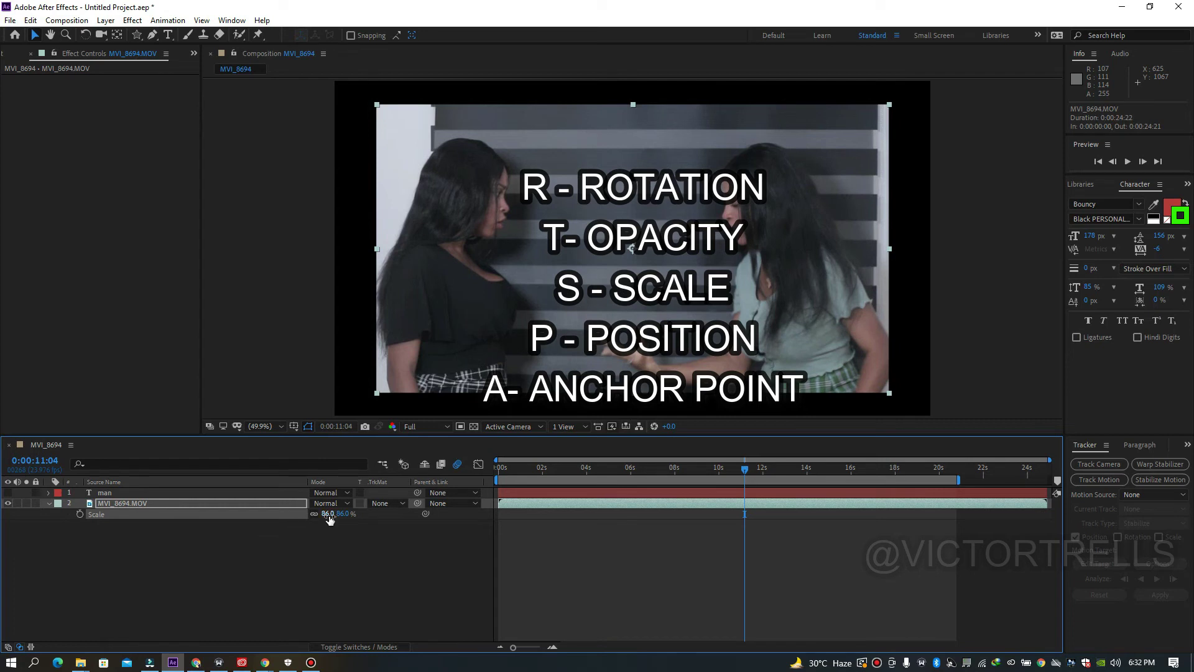
{"action": "key", "text": "ctrl+z"}
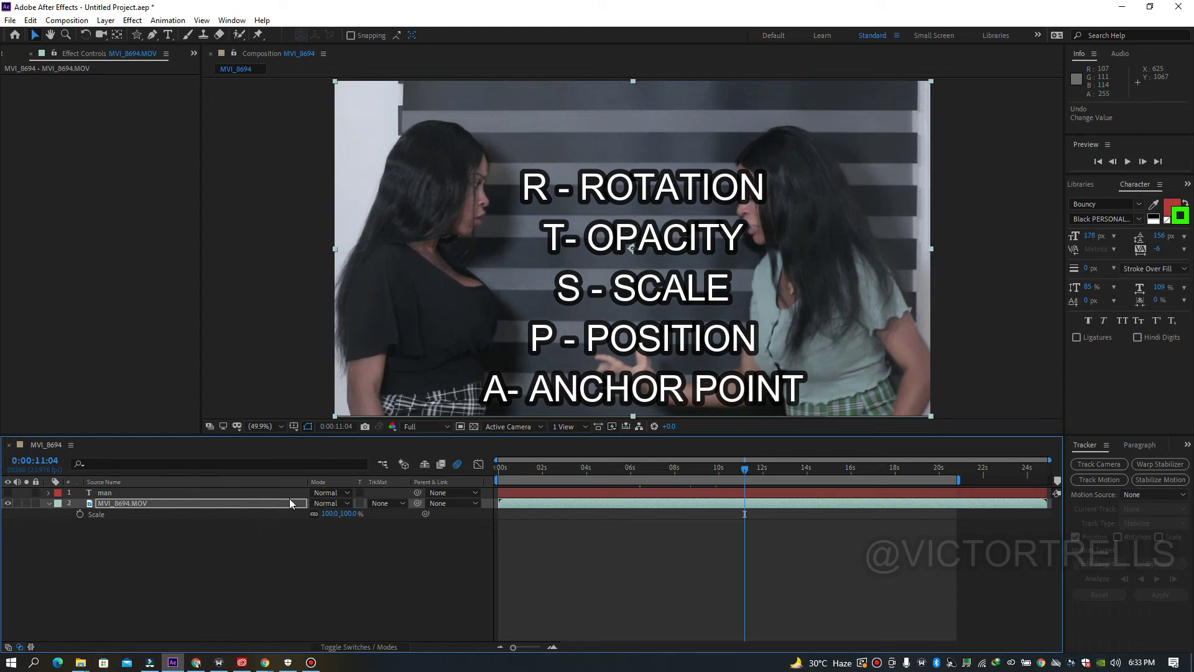
Make the man text layer visible and rotate it clockwise so the word slants diagonally across the footage.
{"action": "left_click", "coordinate": [178, 495]}
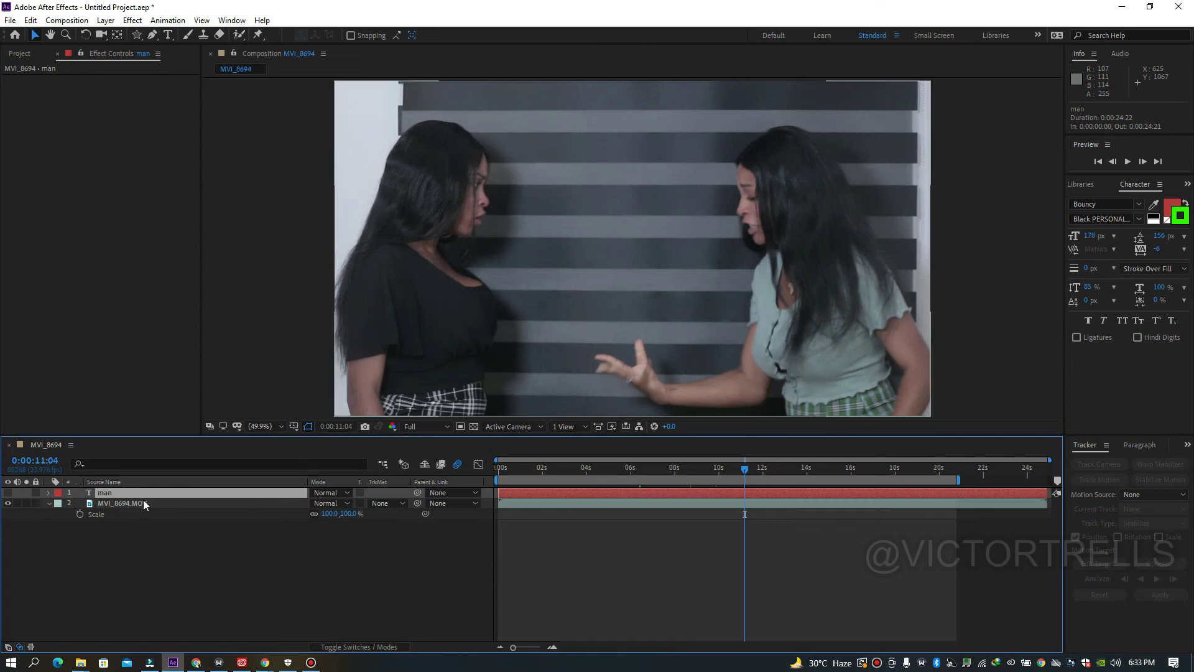
{"action": "left_click", "coordinate": [8, 492]}
{"action": "key", "text": "r"}
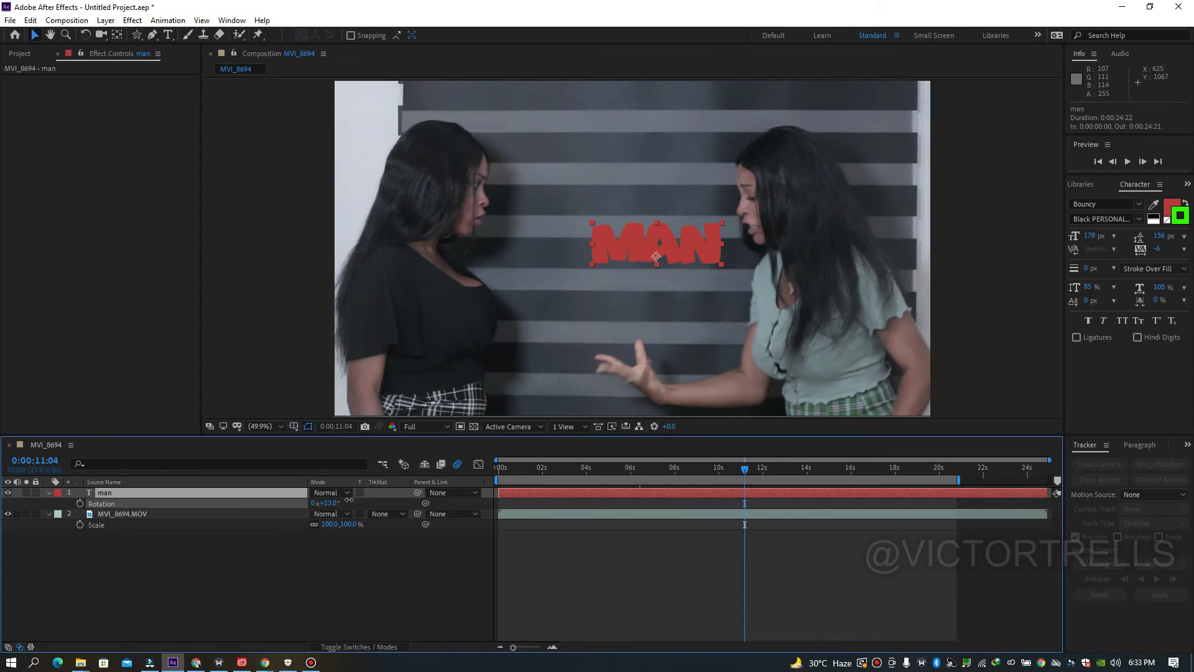
{"action": "left_click_drag", "start_coordinate": [327, 502], "coordinate": [350, 499]}
Fade the man text layer's opacity to 0% and bring it back to full opacity.
{"action": "key", "text": "t"}
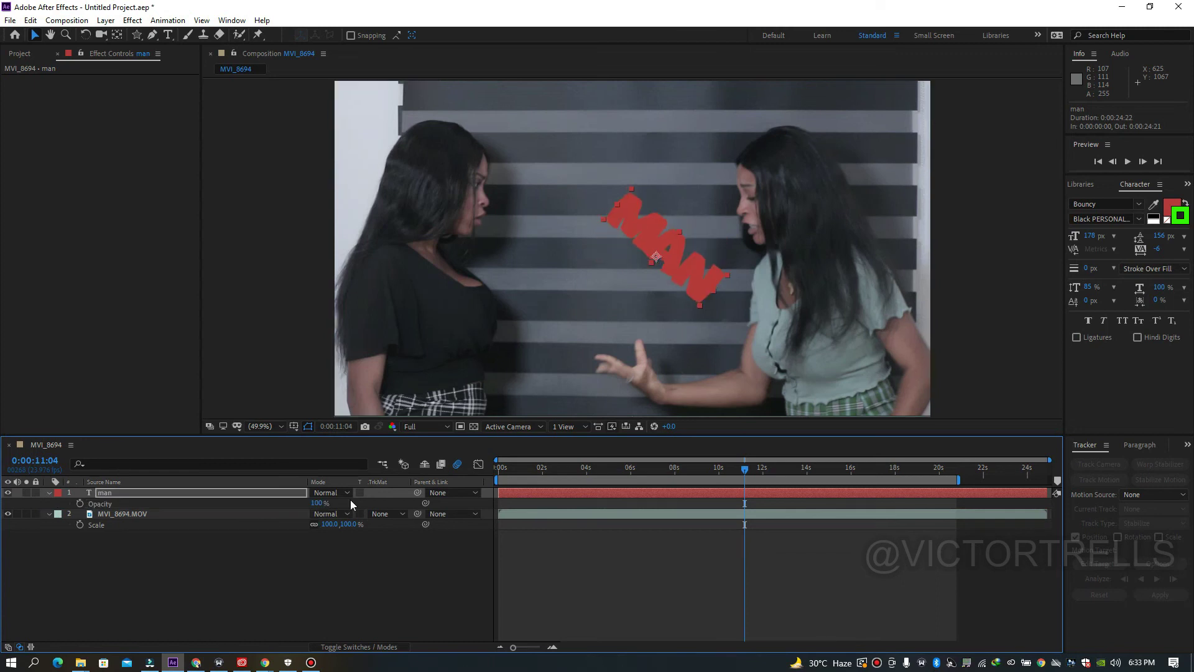
{"action": "left_click_drag", "start_coordinate": [319, 502], "coordinate": [213, 500]}
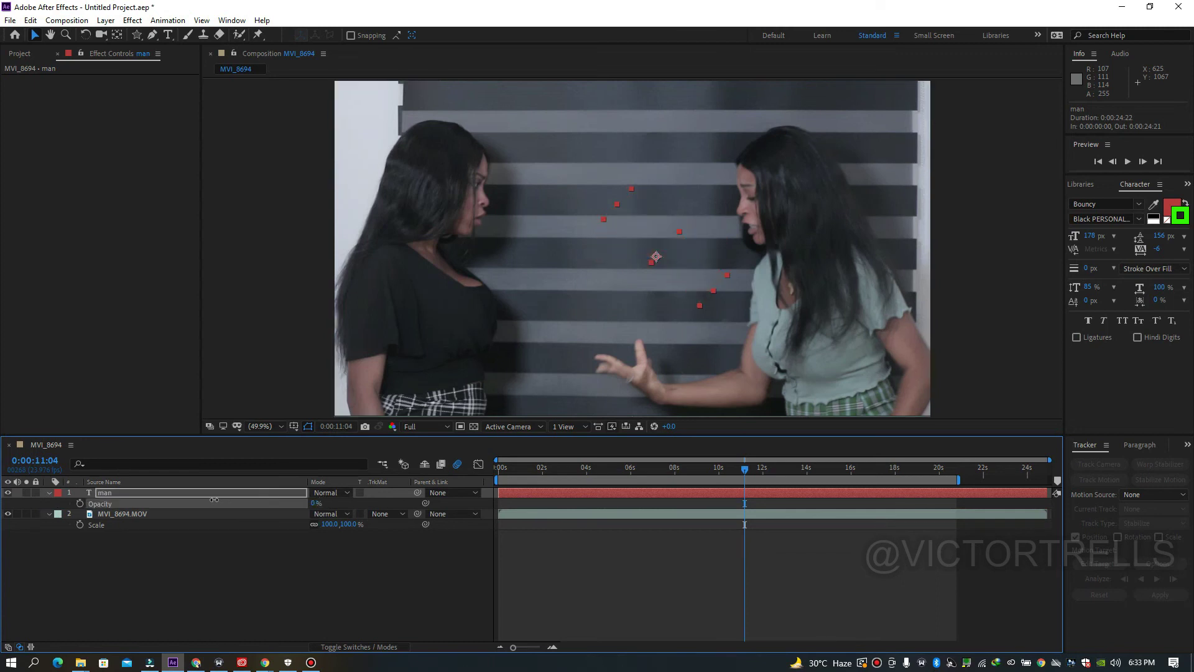
{"action": "left_click_drag", "start_coordinate": [330, 486], "coordinate": [390, 533]}
Try resizing the man text layer through its scale value and undo the change.
{"action": "key", "text": "s"}
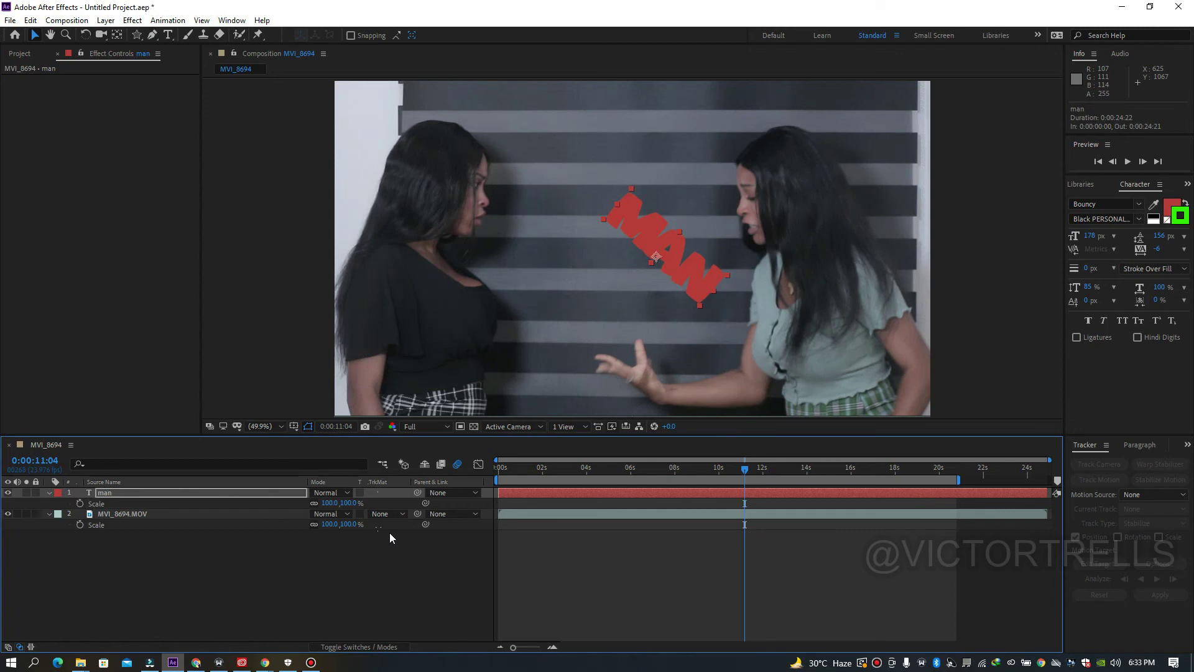
{"action": "mouse_move", "coordinate": [346, 502]}
{"action": "left_mouse_down"}
{"action": "mouse_move", "coordinate": [302, 502]}
{"action": "mouse_move", "coordinate": [343, 503]}
{"action": "mouse_move", "coordinate": [333, 503]}
{"action": "left_mouse_up"}
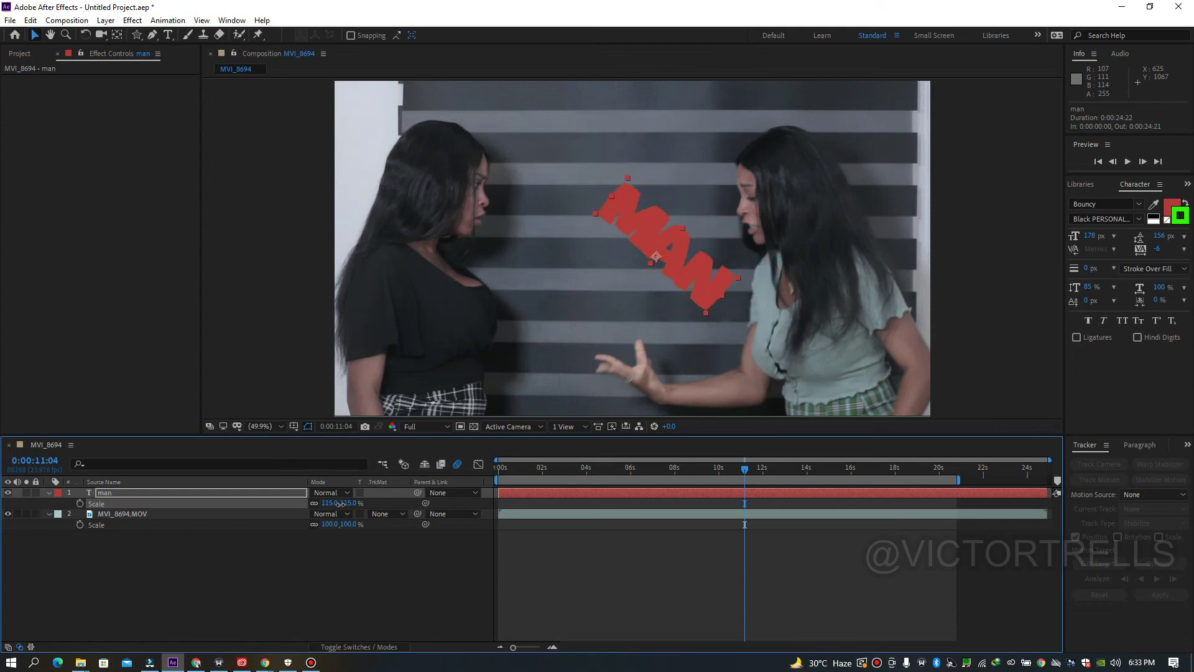
{"action": "key", "text": "ctrl+z"}
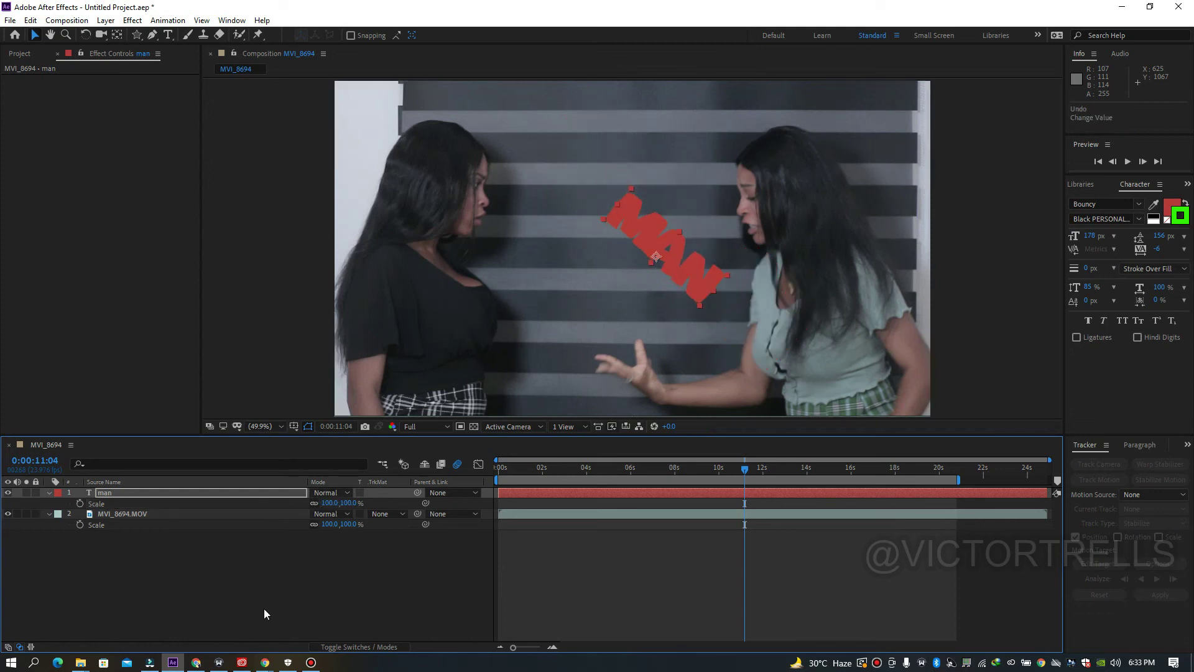
Try the MVI_8694.MOV layer in 3D with a Y orientation of about 61°, undo the tilt and turn 3D off again.
{"action": "left_click", "coordinate": [370, 646]}
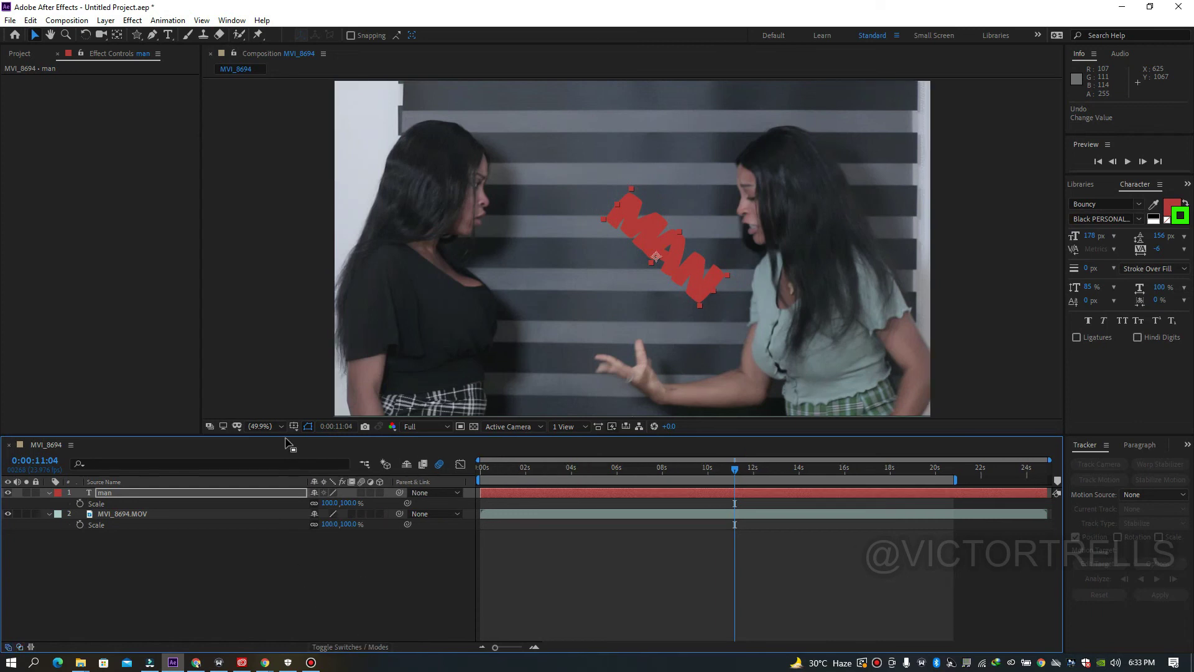
{"action": "left_click", "coordinate": [379, 513]}
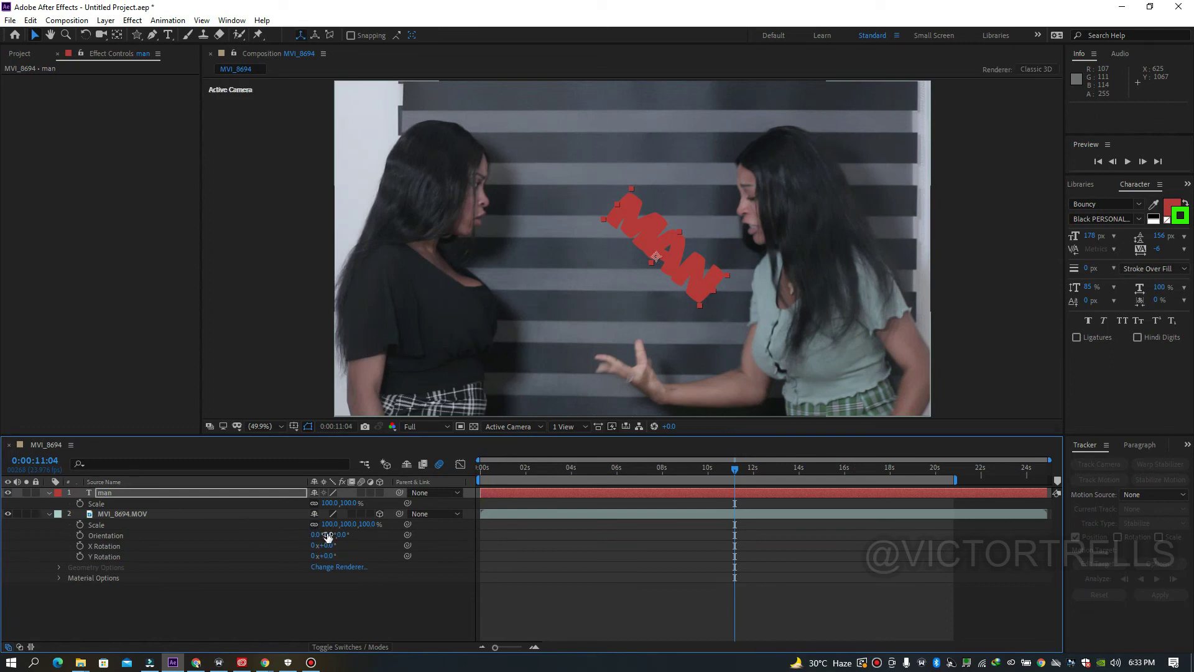
{"action": "left_click_drag", "start_coordinate": [327, 534], "coordinate": [360, 541]}
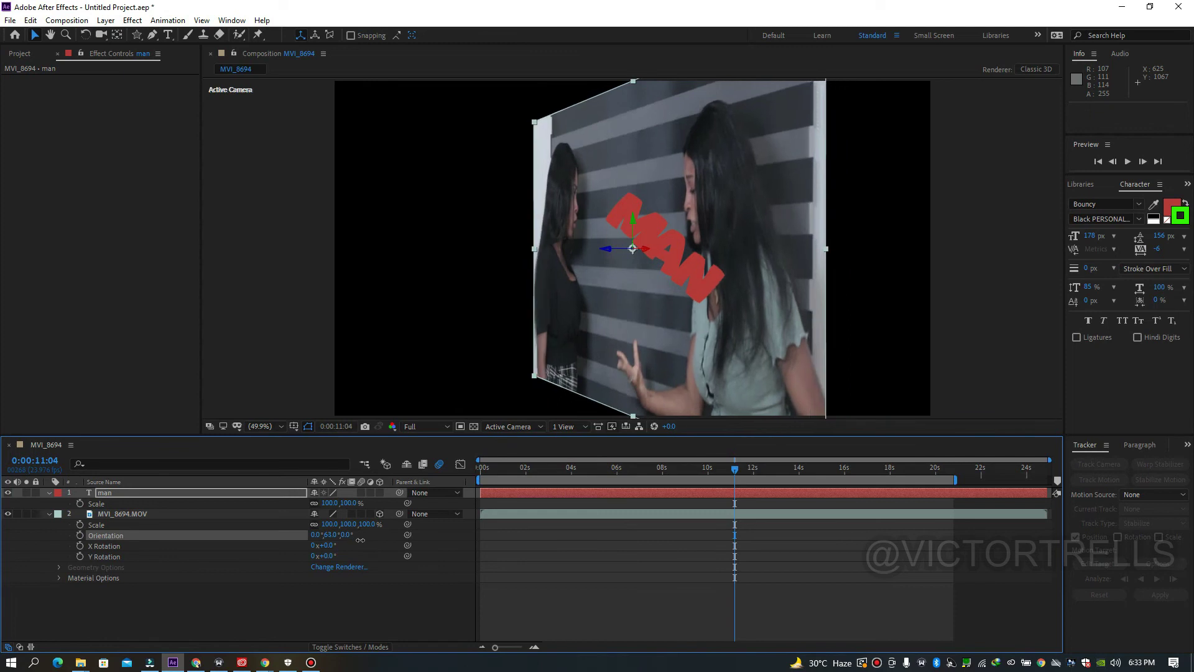
{"action": "key", "text": "ctrl+z"}
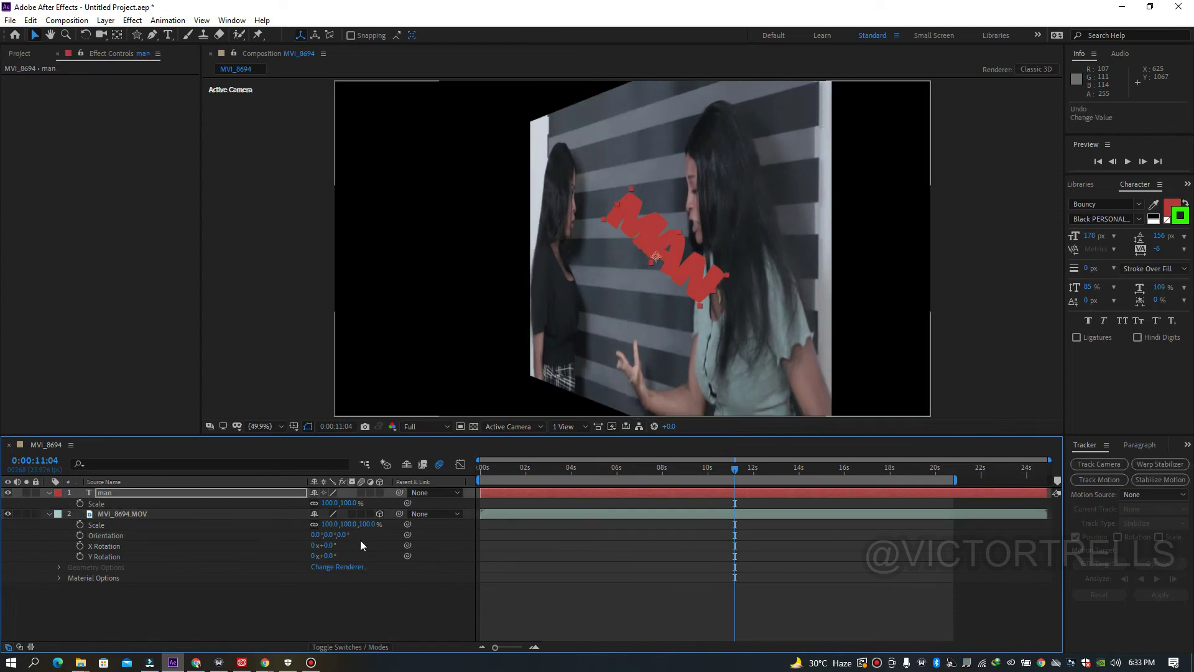
{"action": "left_click", "coordinate": [378, 514]}
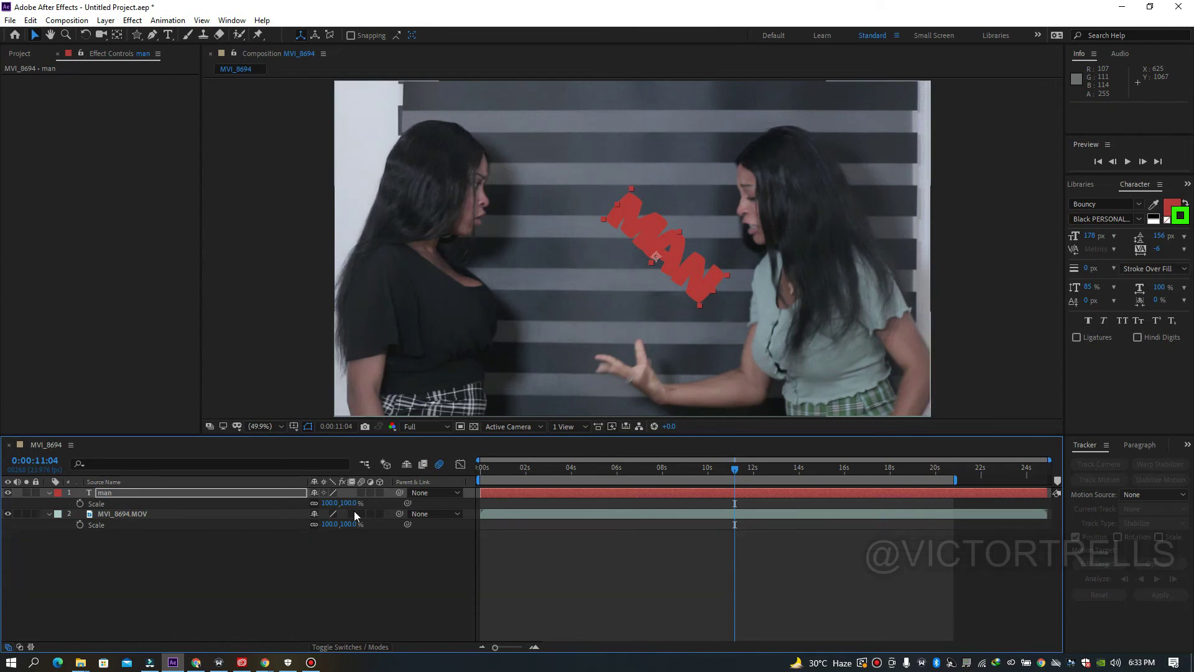
{"action": "left_click", "coordinate": [352, 644]}
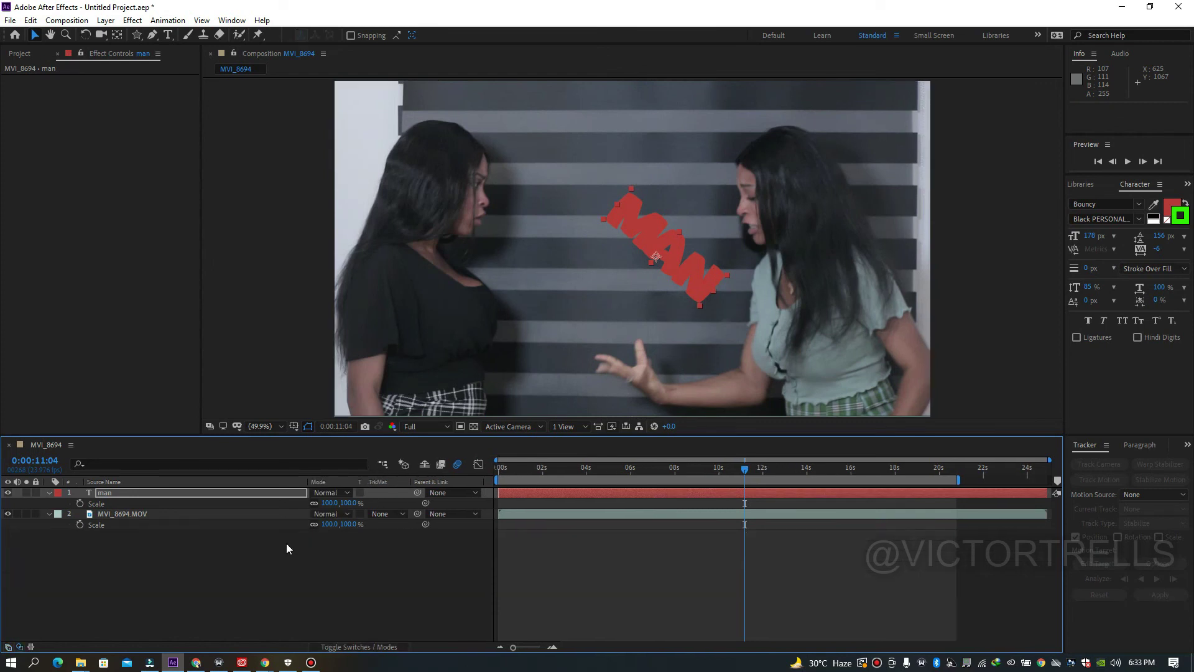
Set the blending mode of the MVI_8694.MOV layer to Lighten.
{"action": "left_click", "coordinate": [326, 513]}
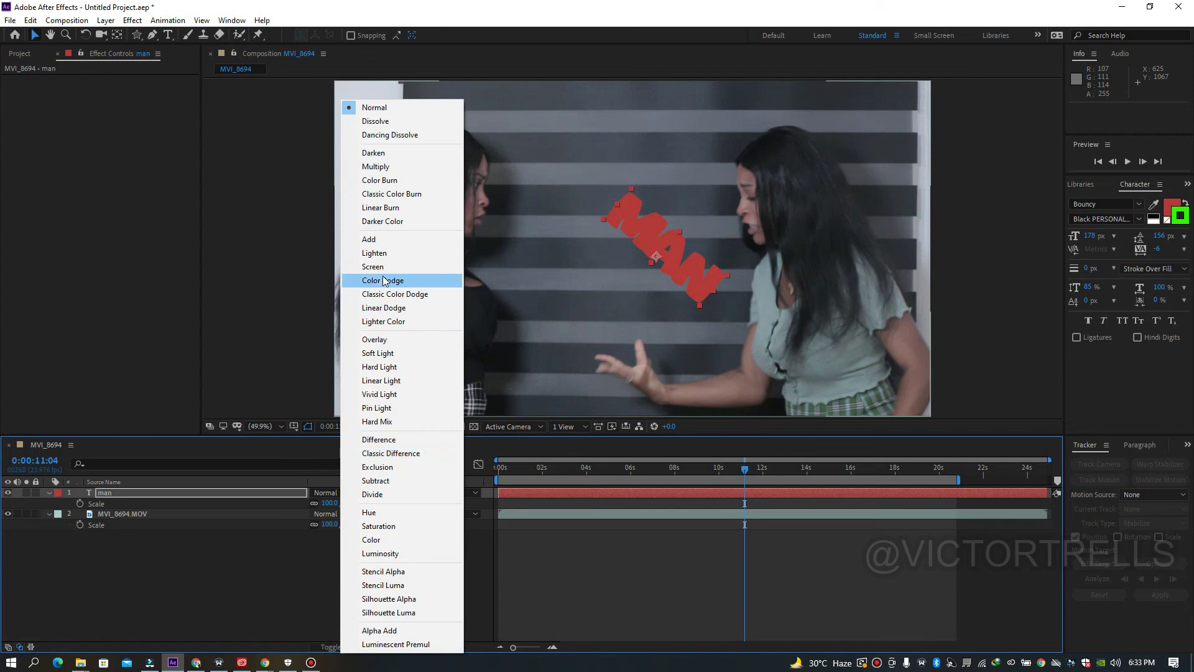
{"action": "key", "text": "Escape"}
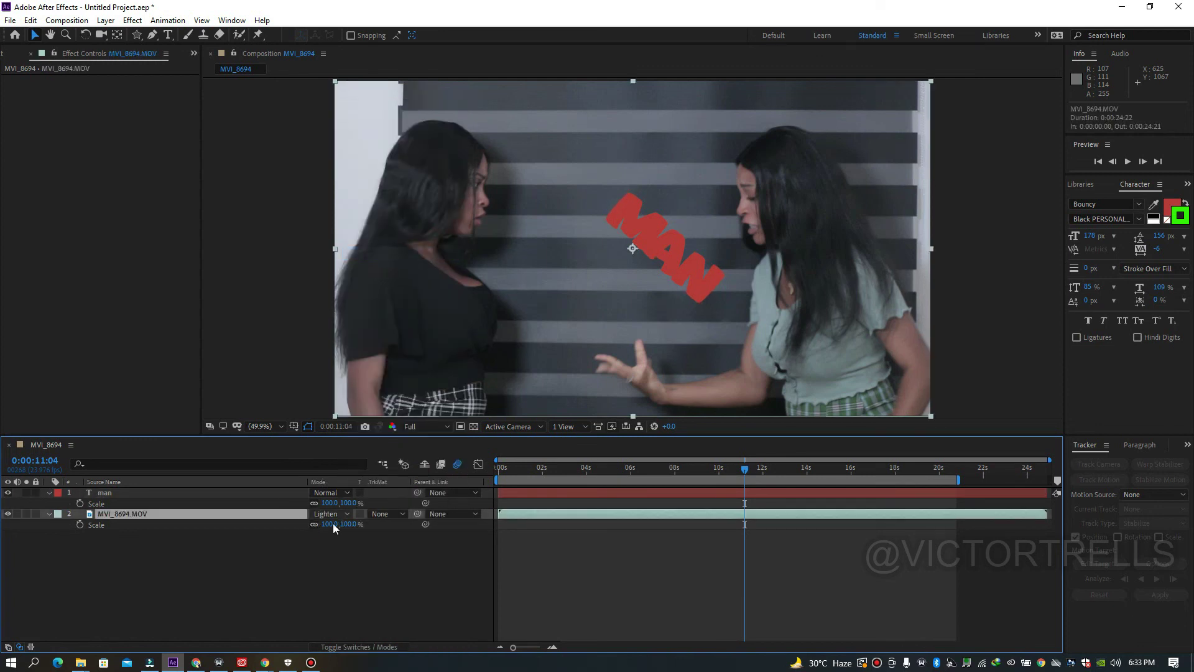
Set the blending mode of the MVI_8694.MOV layer to Add.
{"action": "left_click", "coordinate": [316, 536]}
{"action": "left_click", "coordinate": [323, 515]}
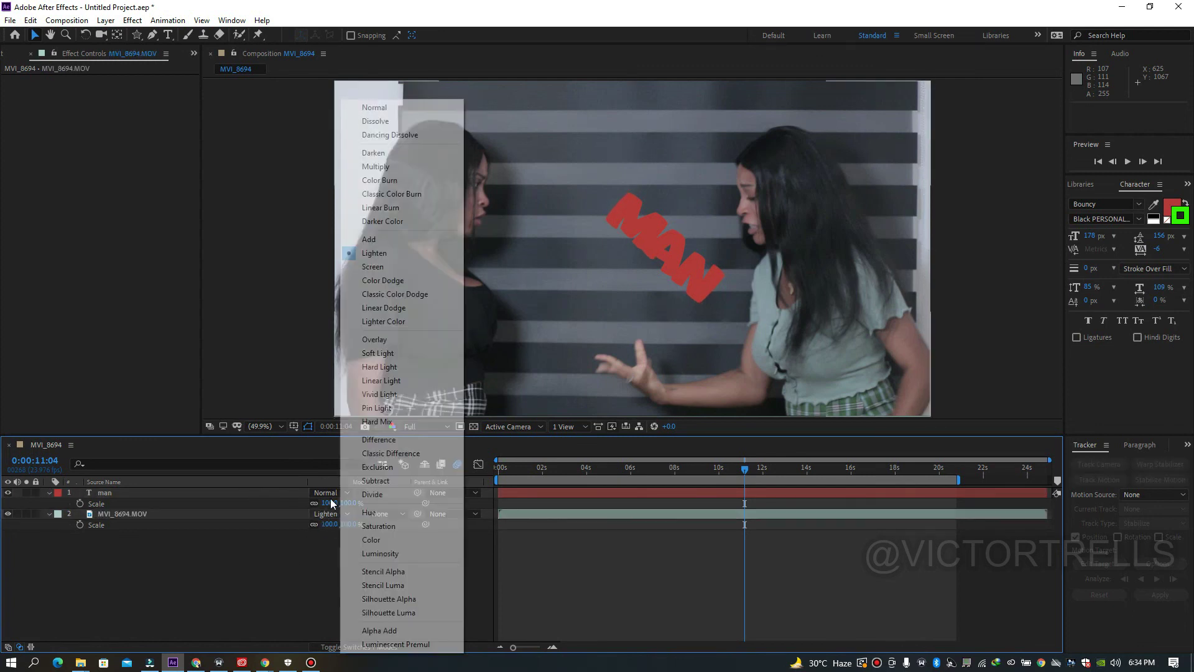
{"action": "left_click", "coordinate": [369, 239]}
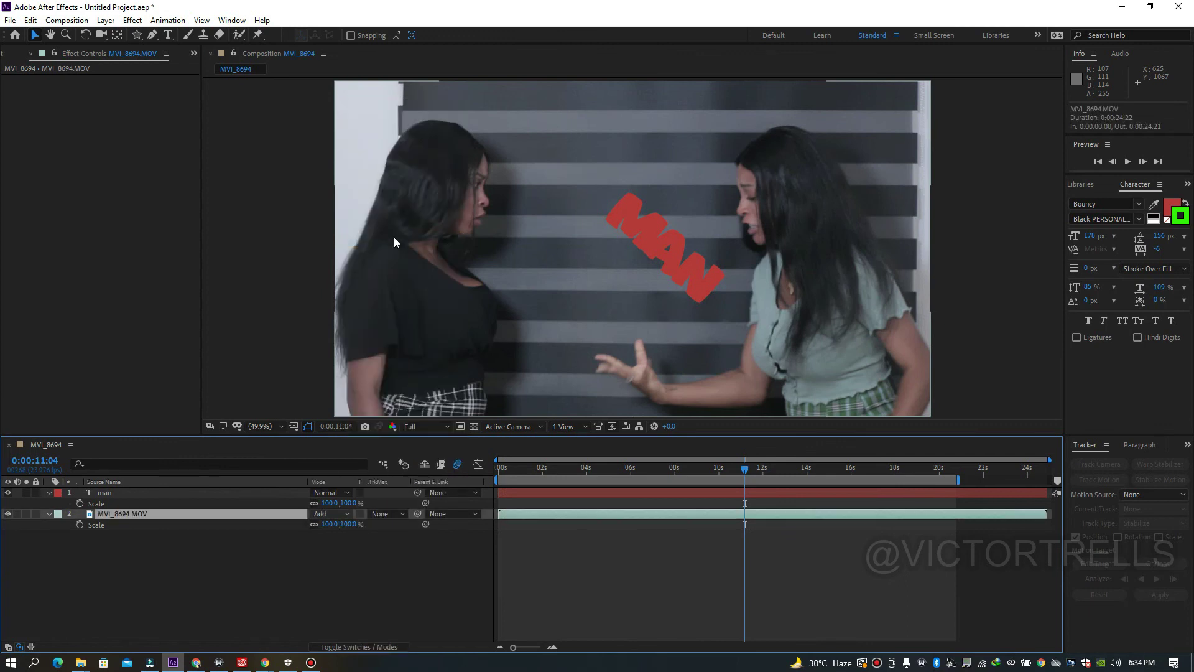
Place the man text in the frame's upper-left corner at about 184, 210 and set a position keyframe at 0:00:00:00.
{"action": "left_click", "coordinate": [581, 472]}
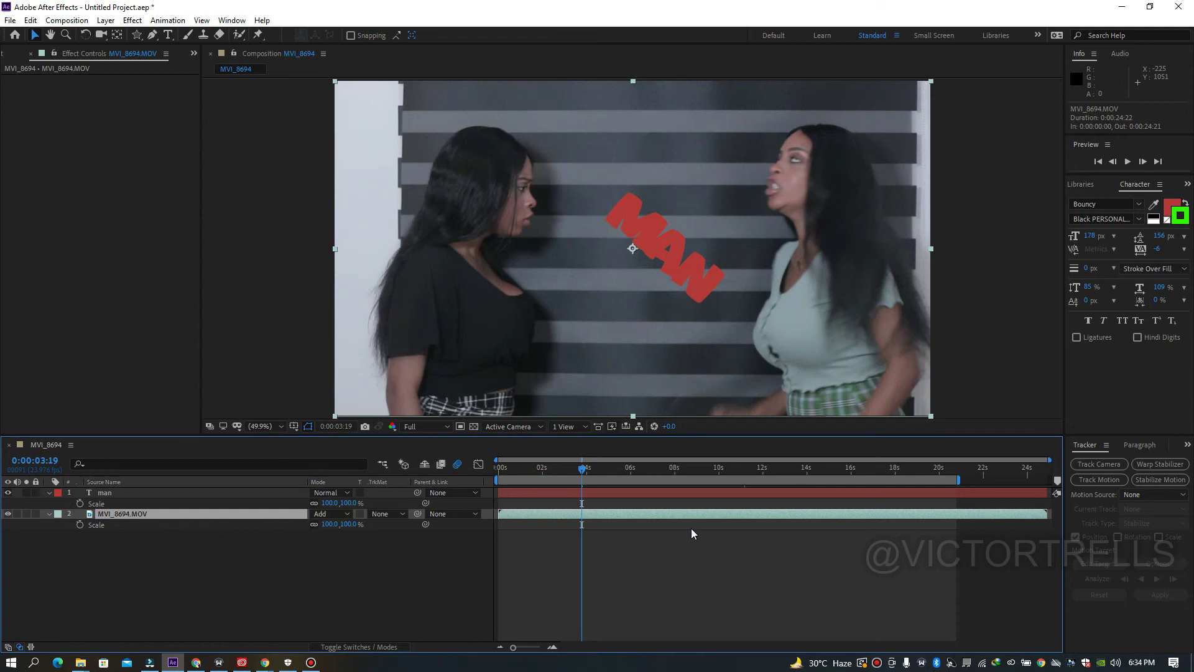
{"action": "left_click_drag", "start_coordinate": [583, 470], "coordinate": [558, 490]}
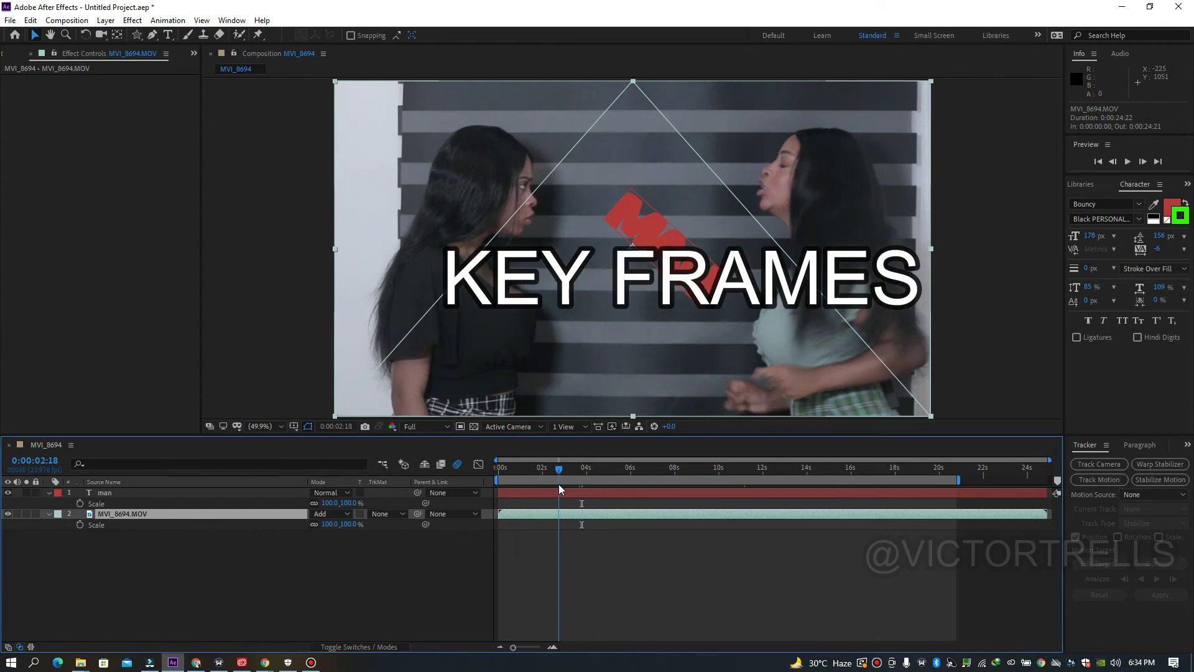
{"action": "key", "text": "space"}
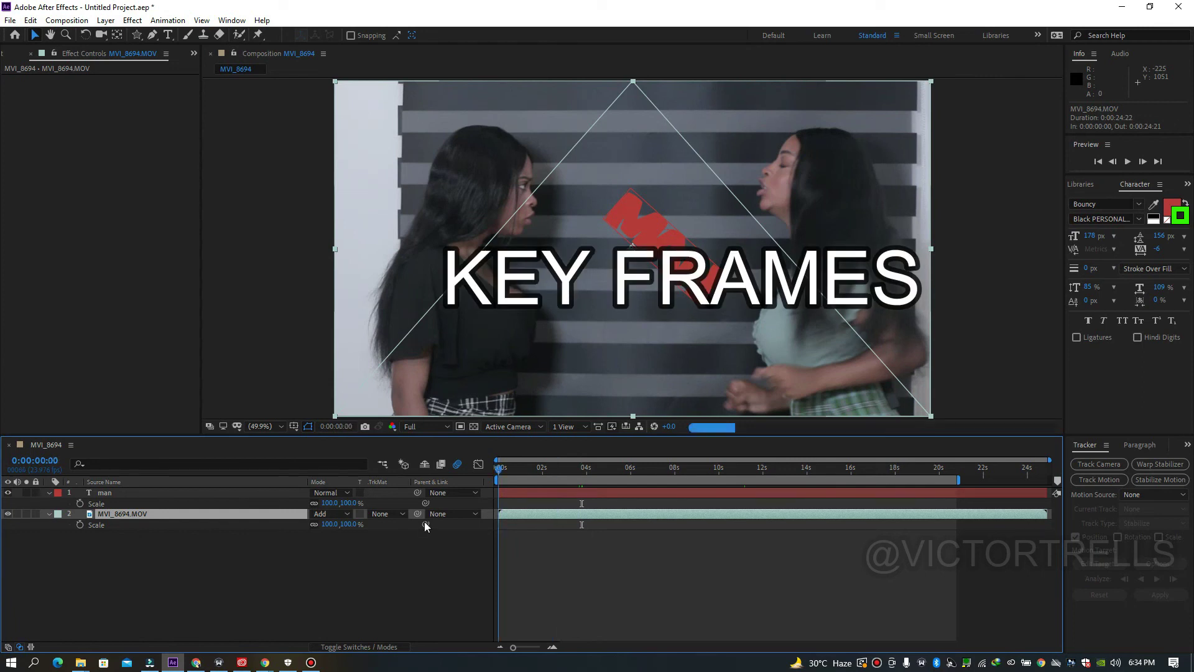
{"action": "key", "text": "space"}
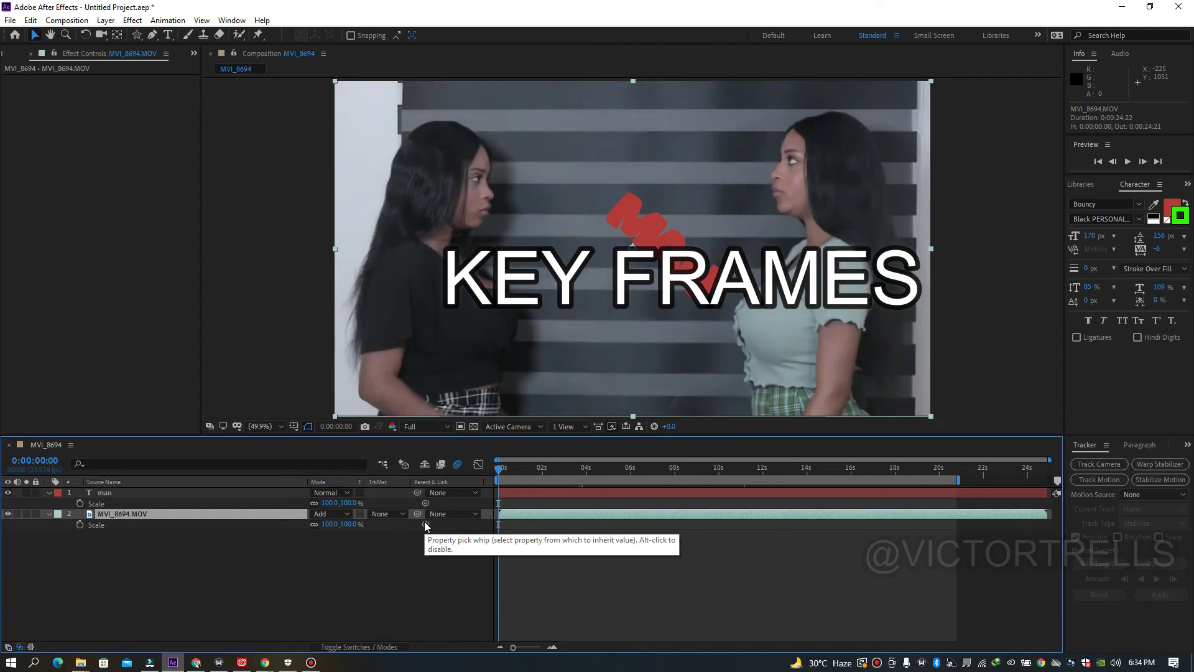
{"action": "left_click", "coordinate": [128, 494]}
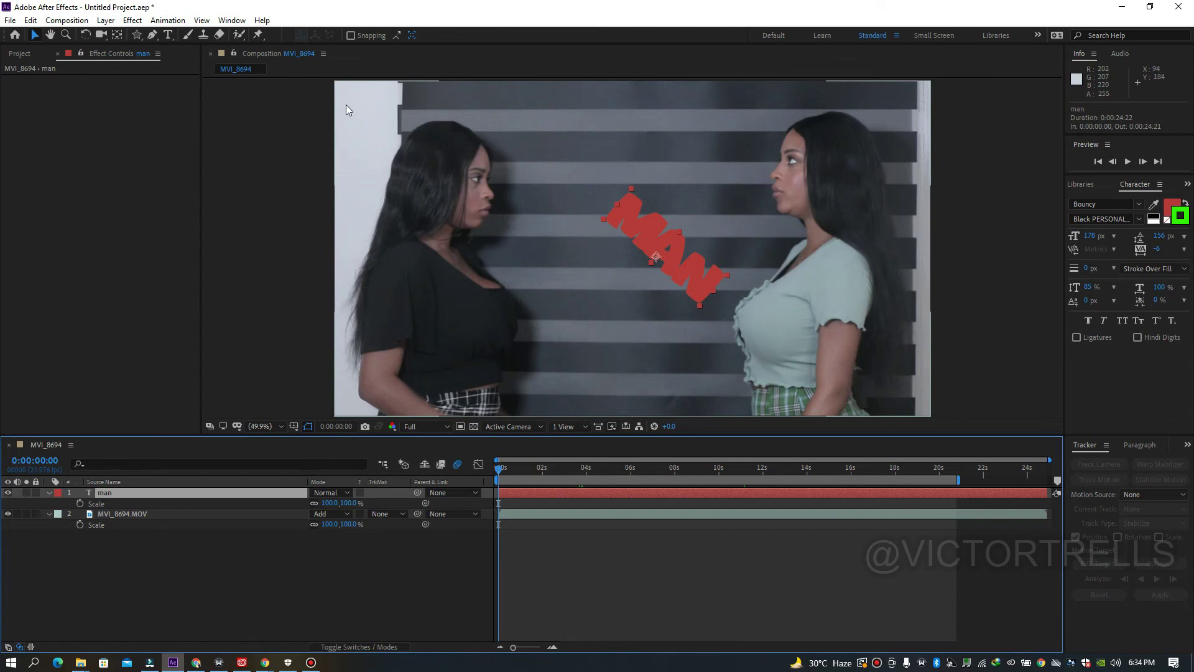
{"action": "left_click", "coordinate": [636, 222]}
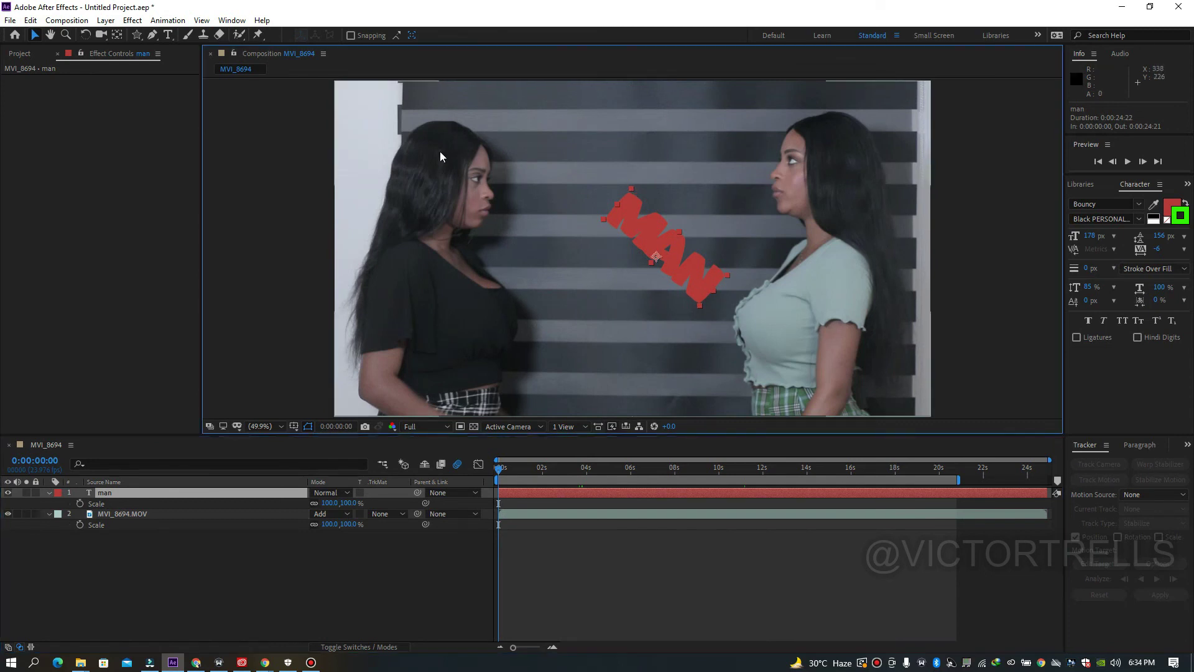
{"action": "left_click_drag", "start_coordinate": [628, 212], "coordinate": [363, 98]}
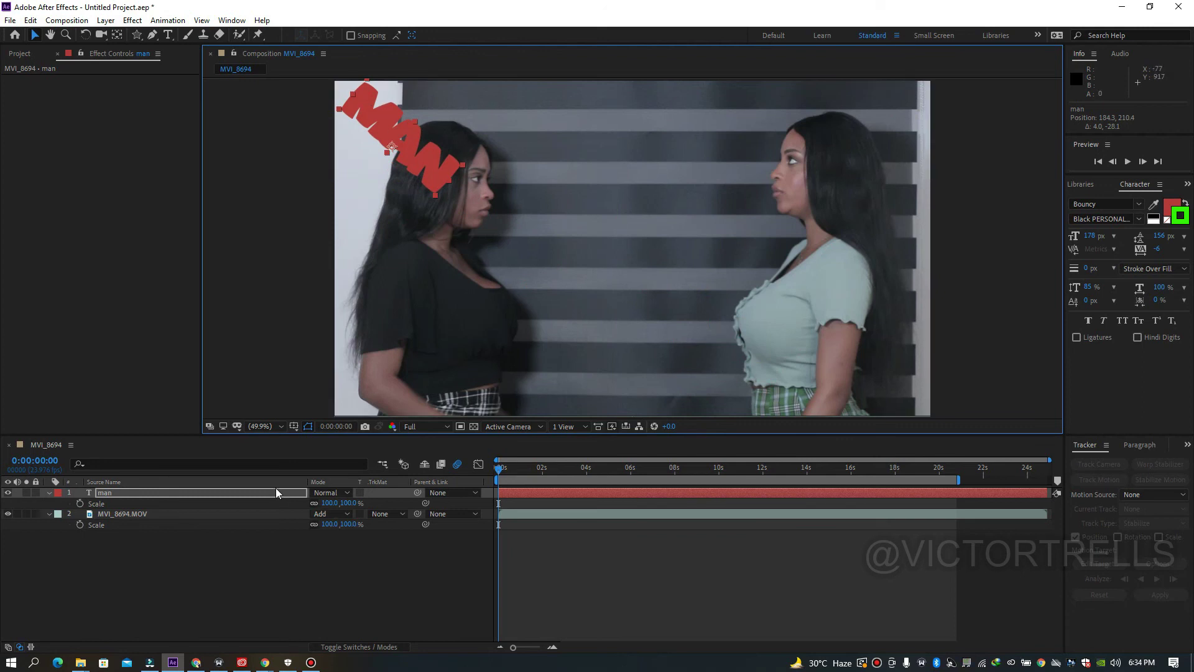
{"action": "key", "text": "p"}
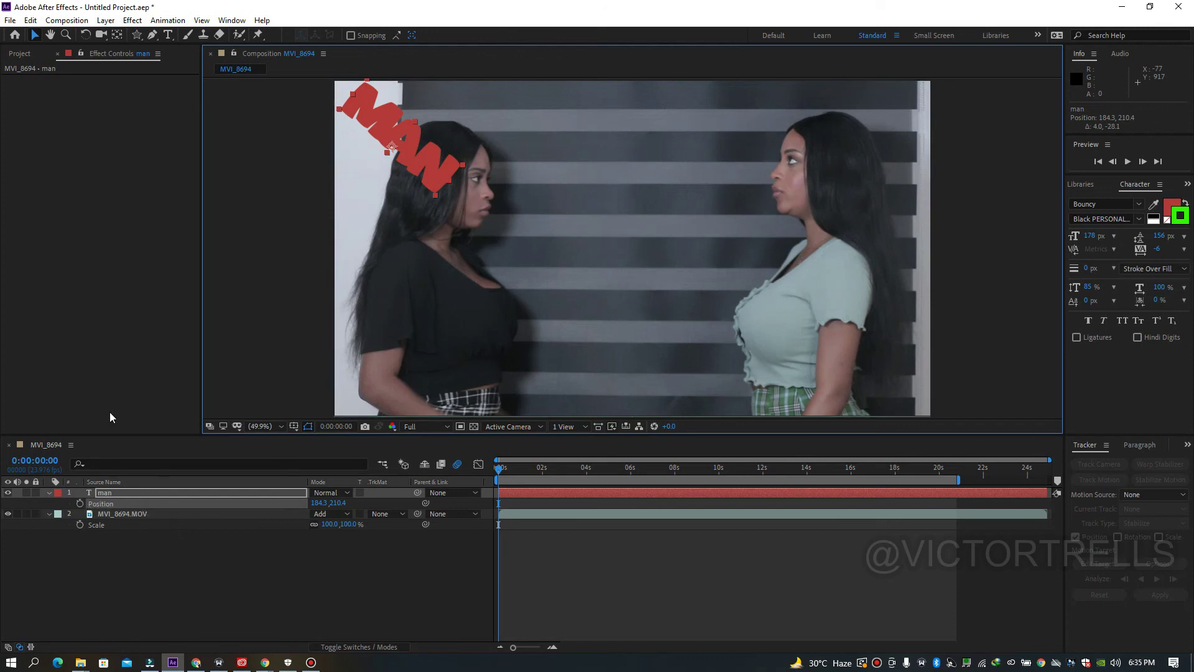
{"action": "left_click", "coordinate": [79, 503]}
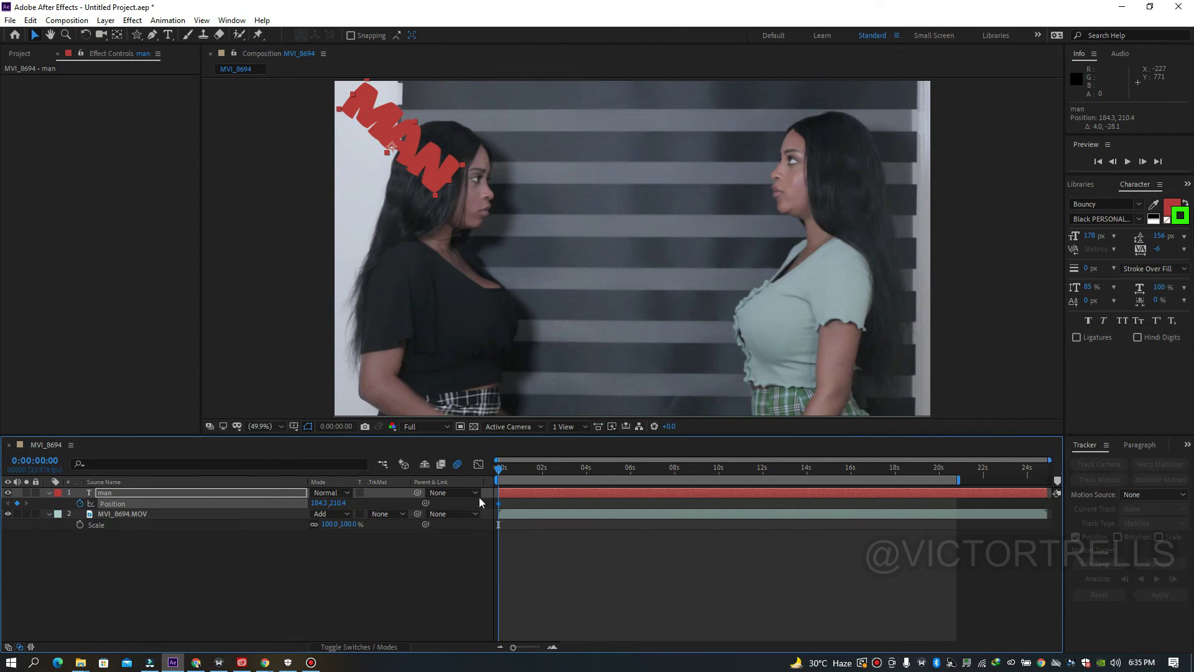
Add a position keyframe at 0:00:01:10 with the man text moved past the frame's lower-right edge, to about 2024, 914.
{"action": "key", "text": "space"}
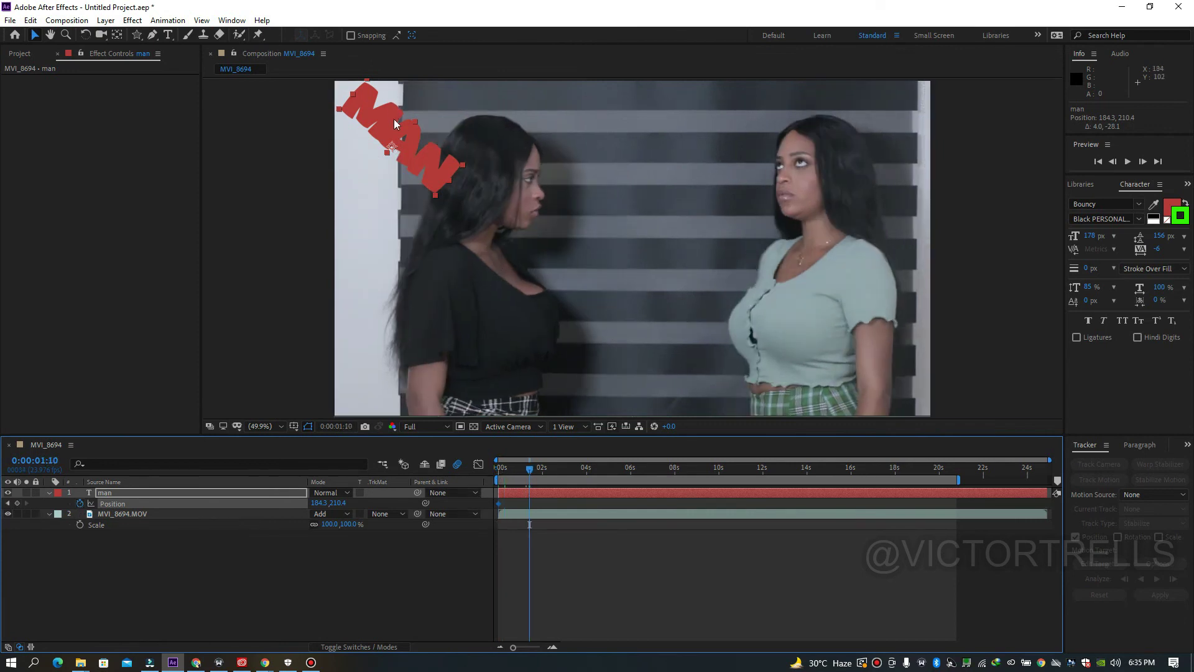
{"action": "key", "text": "Page_Down"}
{"action": "left_click_drag", "start_coordinate": [761, 293], "coordinate": [964, 342]}
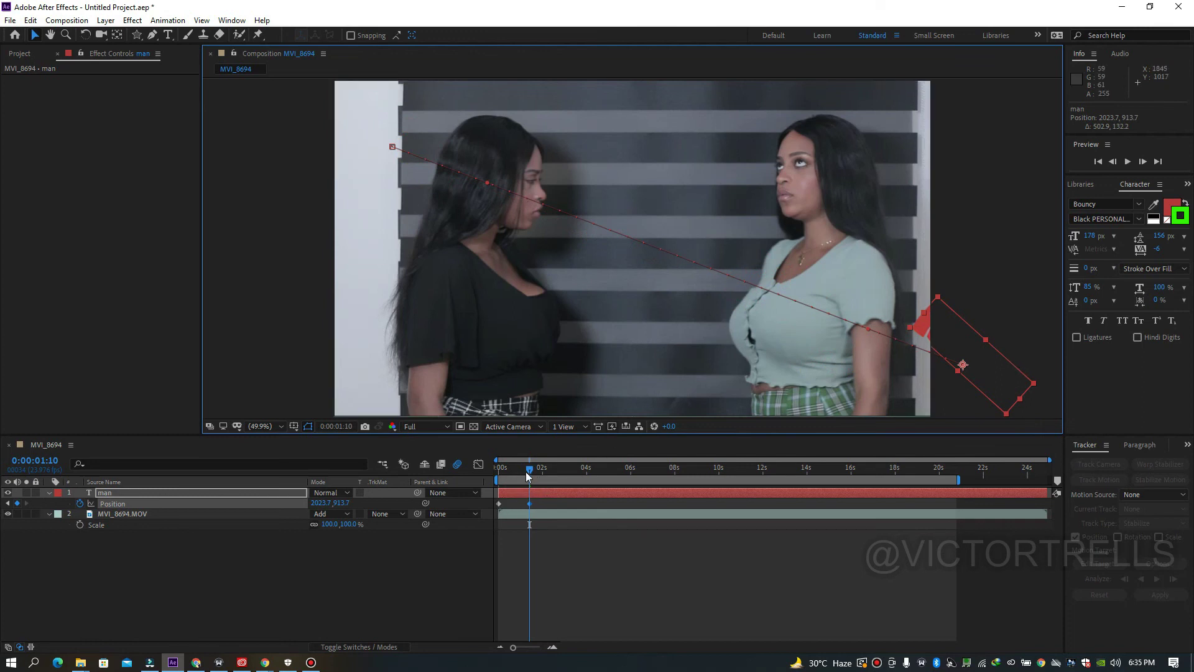
Set the preview resolution to Quarter and play the text's position animation from the beginning.
{"action": "left_click_drag", "start_coordinate": [501, 471], "coordinate": [486, 461]}
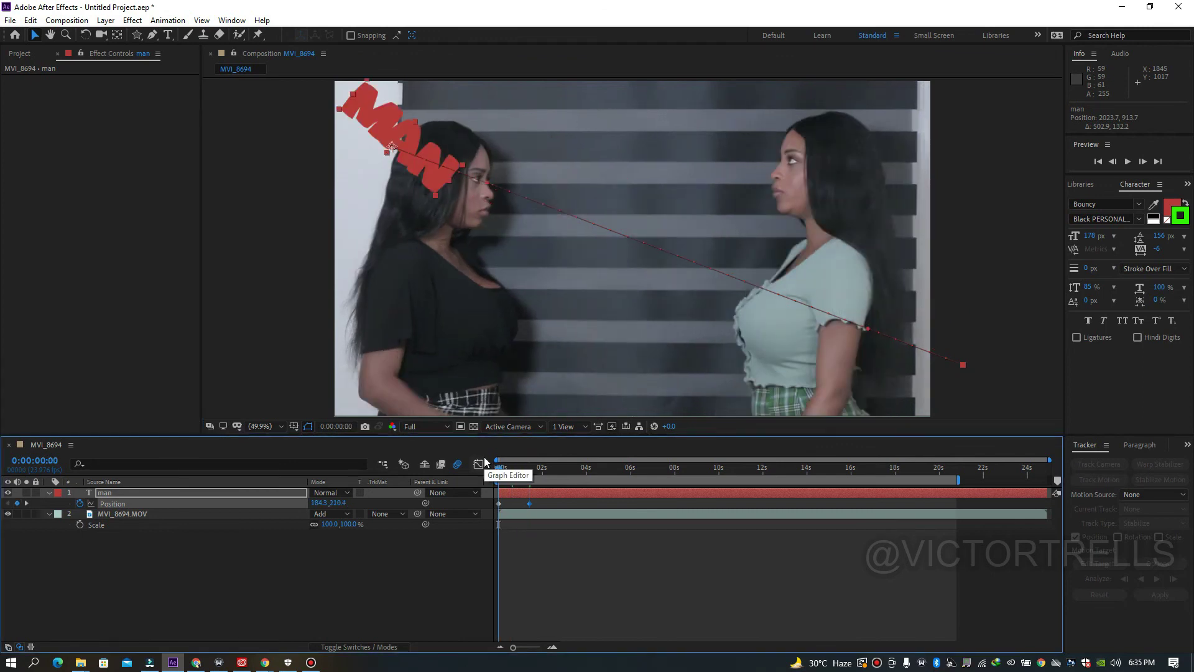
{"action": "left_click", "coordinate": [432, 428]}
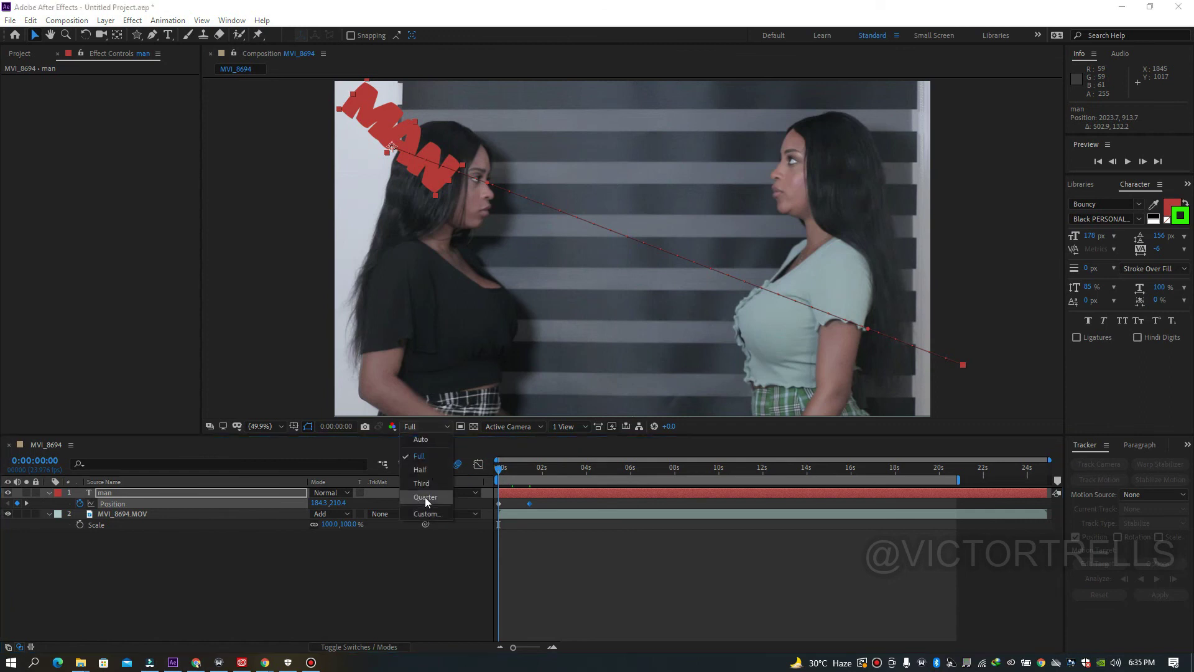
{"action": "left_click", "coordinate": [426, 496]}
{"action": "key", "text": "space"}
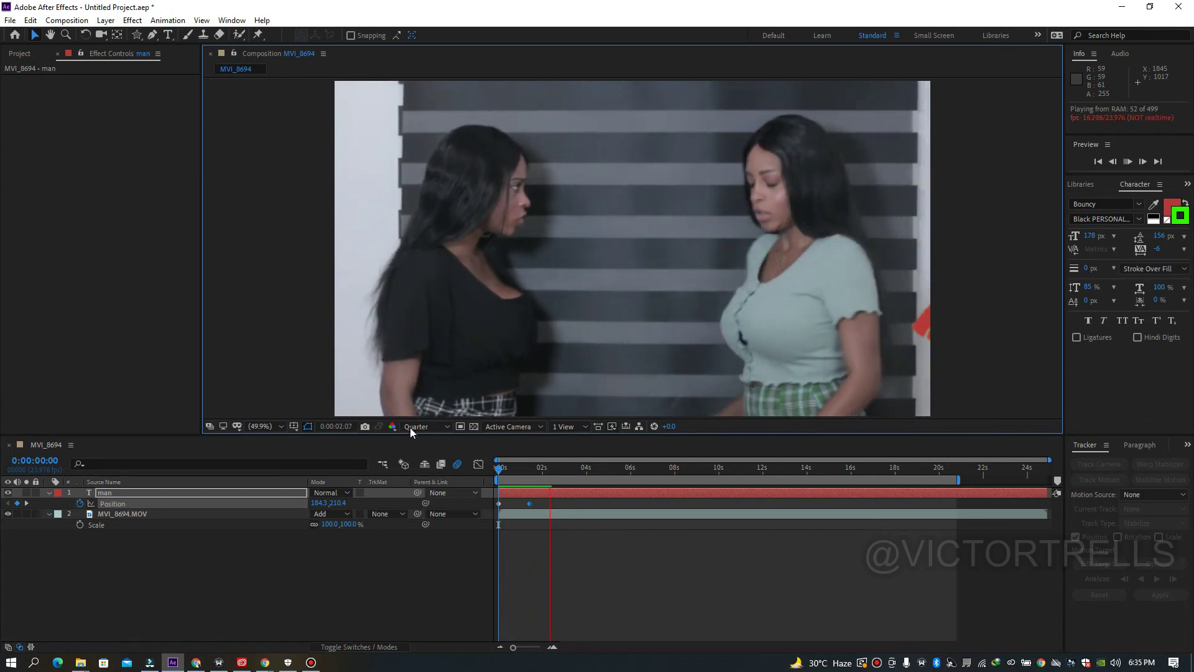
Add a position keyframe at 0:00:02:12 with the man text in the frame's upper-right area, at about 1550, 217.
{"action": "left_click", "coordinate": [505, 471]}
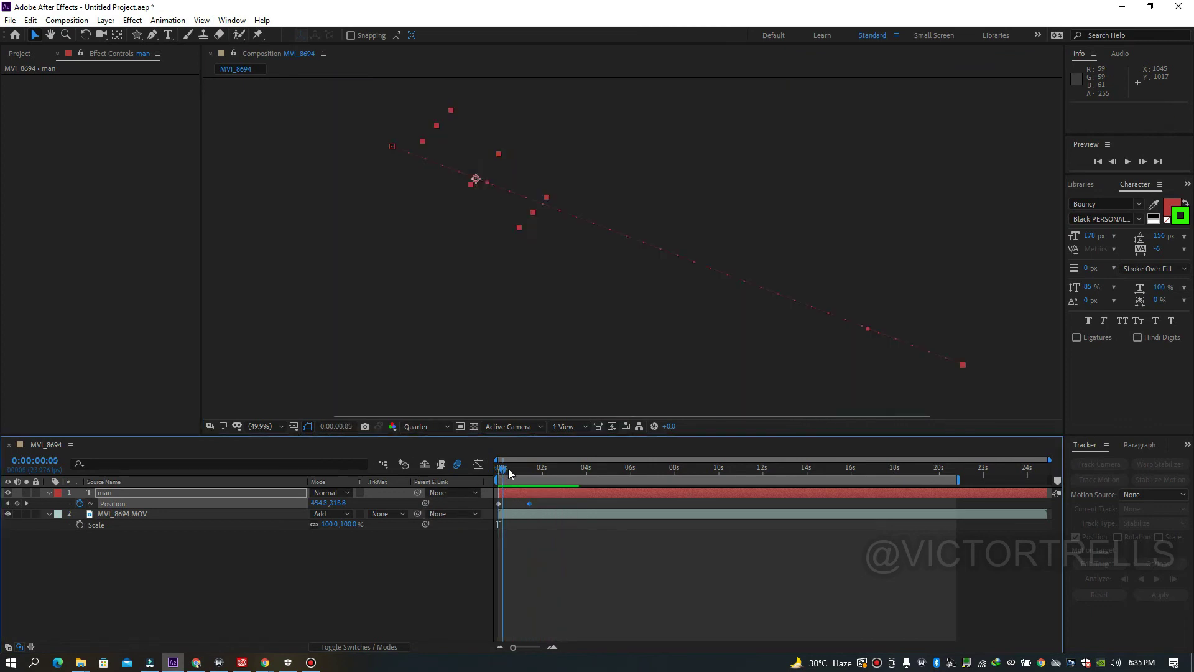
{"action": "left_click_drag", "start_coordinate": [509, 474], "coordinate": [531, 508]}
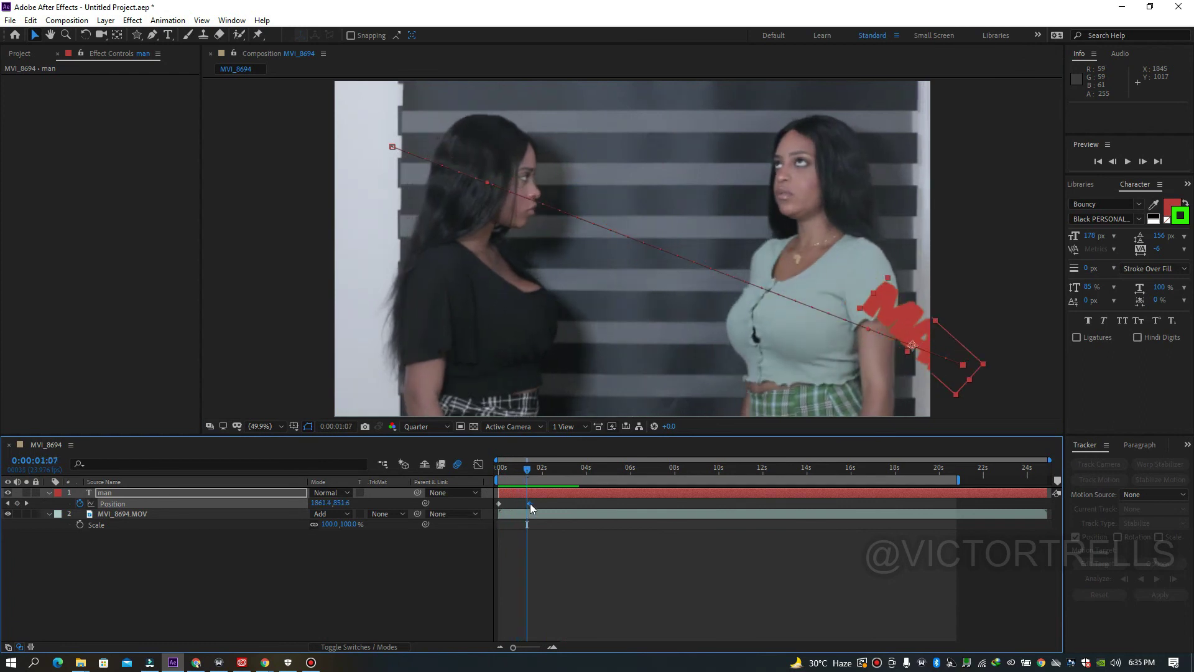
{"action": "left_click_drag", "start_coordinate": [529, 473], "coordinate": [530, 474]}
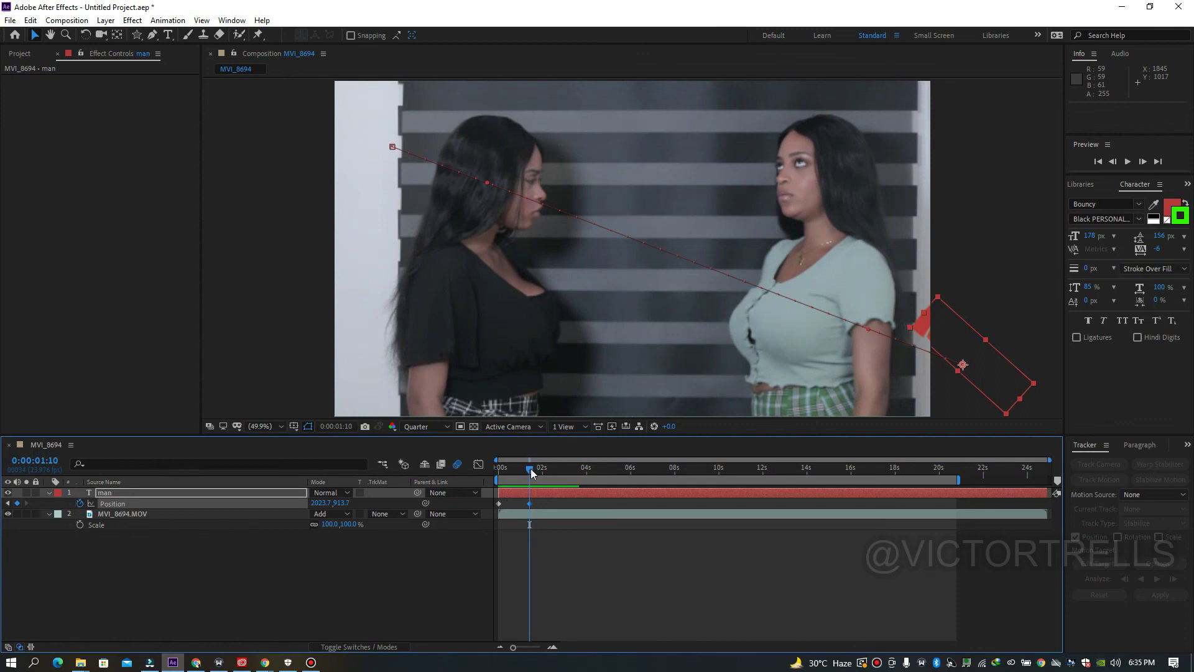
{"action": "left_click_drag", "start_coordinate": [532, 474], "coordinate": [535, 473]}
{"action": "left_click_drag", "start_coordinate": [540, 470], "coordinate": [554, 470]}
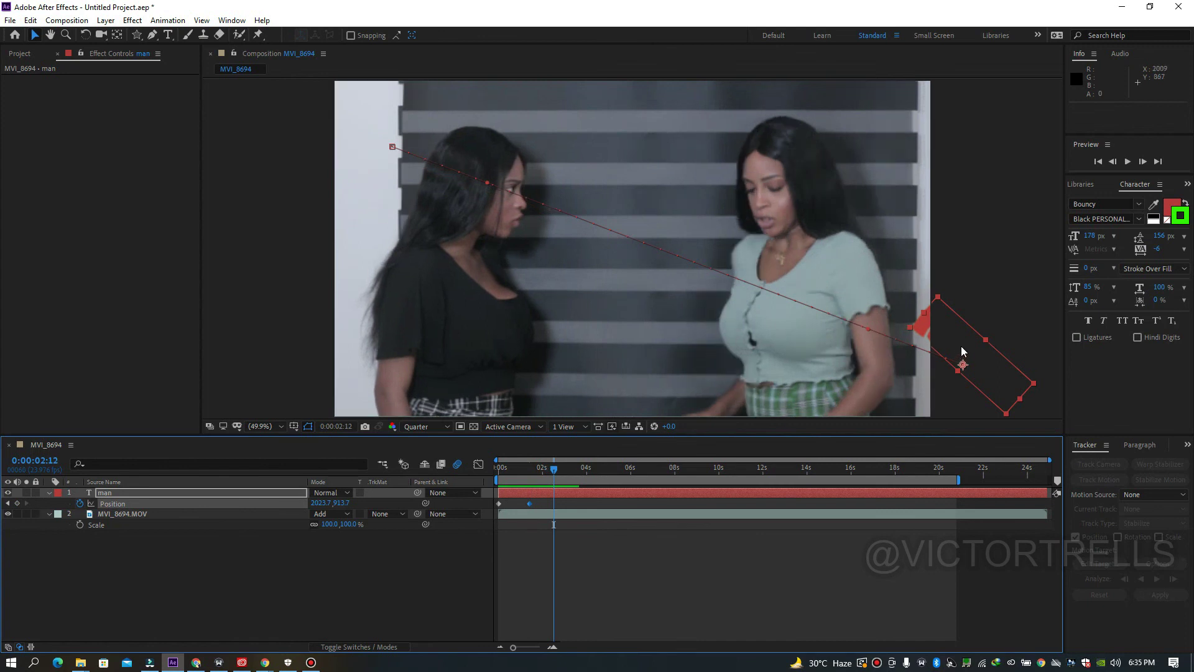
{"action": "left_click_drag", "start_coordinate": [962, 347], "coordinate": [849, 142]}
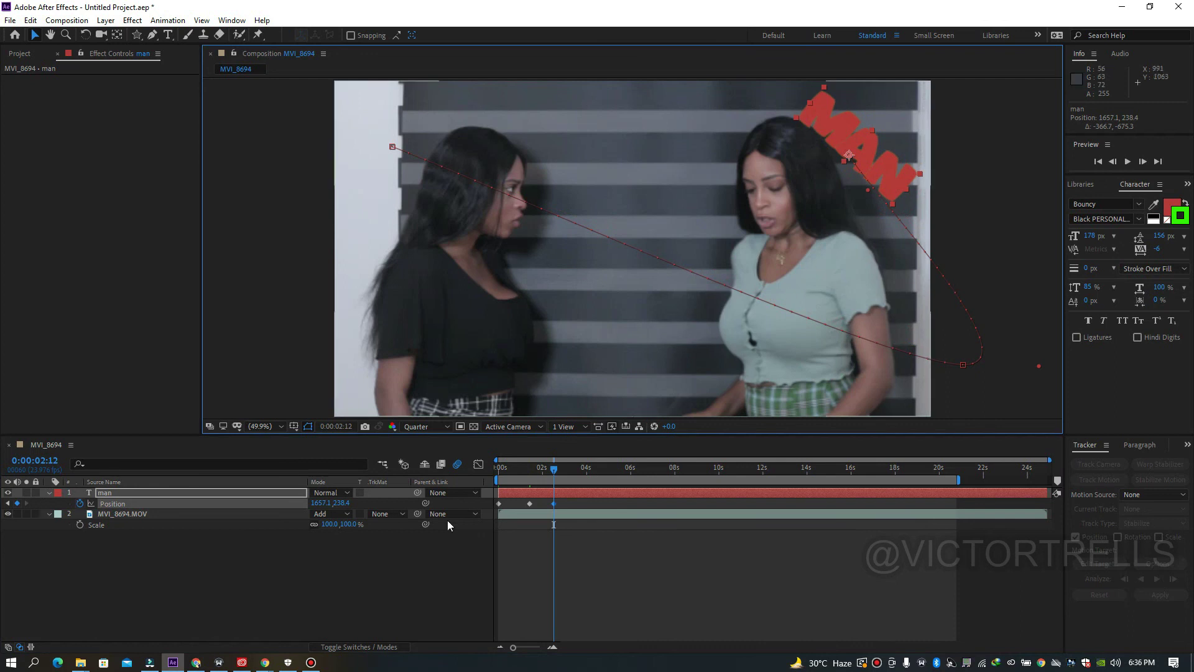
{"action": "mouse_move", "coordinate": [318, 502]}
{"action": "left_mouse_down"}
{"action": "mouse_move", "coordinate": [268, 504]}
{"action": "mouse_move", "coordinate": [353, 512]}
{"action": "mouse_move", "coordinate": [263, 508]}
{"action": "mouse_move", "coordinate": [297, 516]}
{"action": "mouse_move", "coordinate": [375, 492]}
{"action": "mouse_move", "coordinate": [267, 502]}
{"action": "mouse_move", "coordinate": [328, 505]}
{"action": "left_mouse_up"}
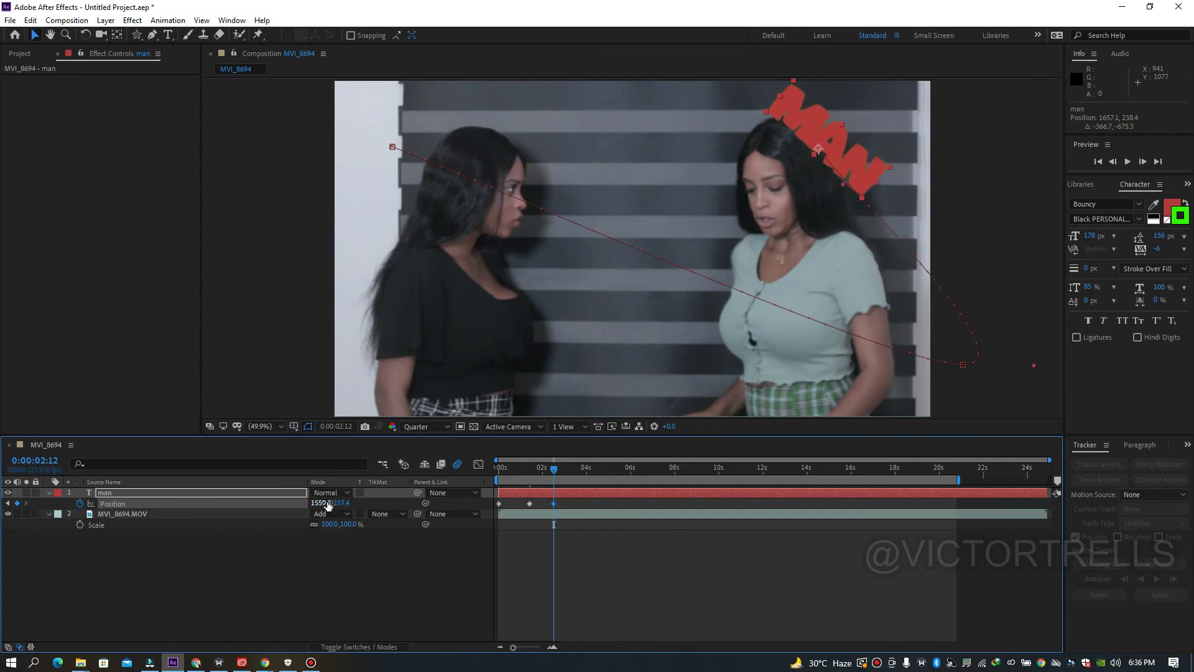
{"action": "left_click_drag", "start_coordinate": [328, 505], "coordinate": [329, 505]}
Keyframe the man text's opacity at 100% at 0:00:01:21 and at 0% a little under a second after that.
{"action": "key", "text": "t"}
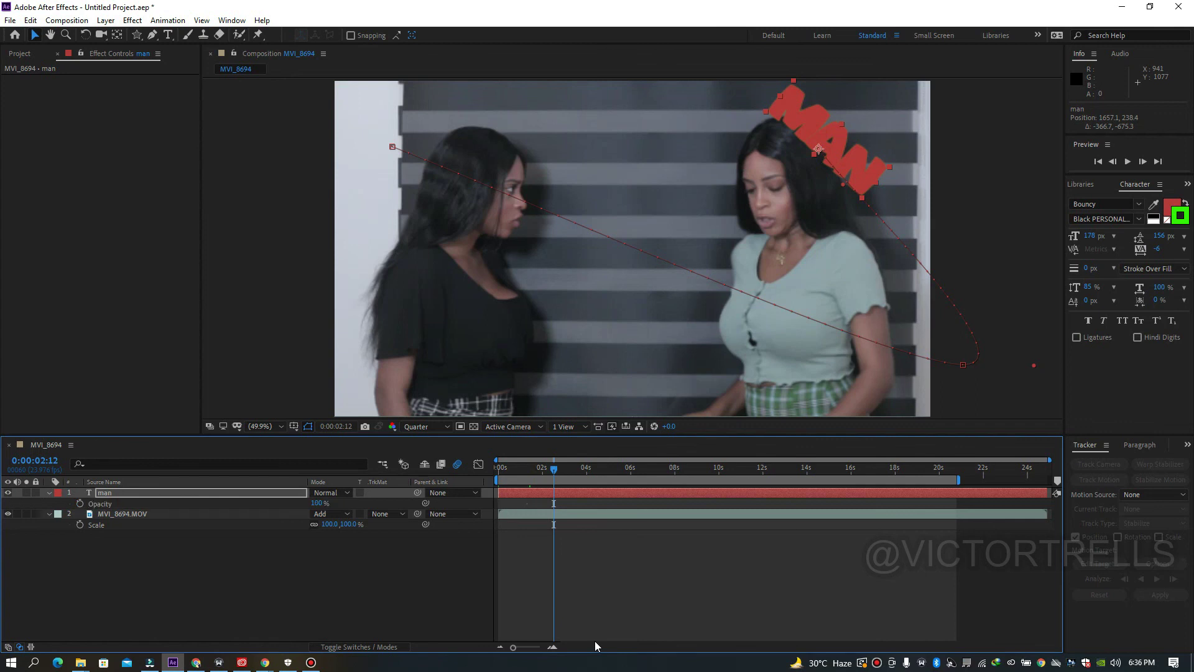
{"action": "left_click_drag", "start_coordinate": [547, 466], "coordinate": [539, 477]}
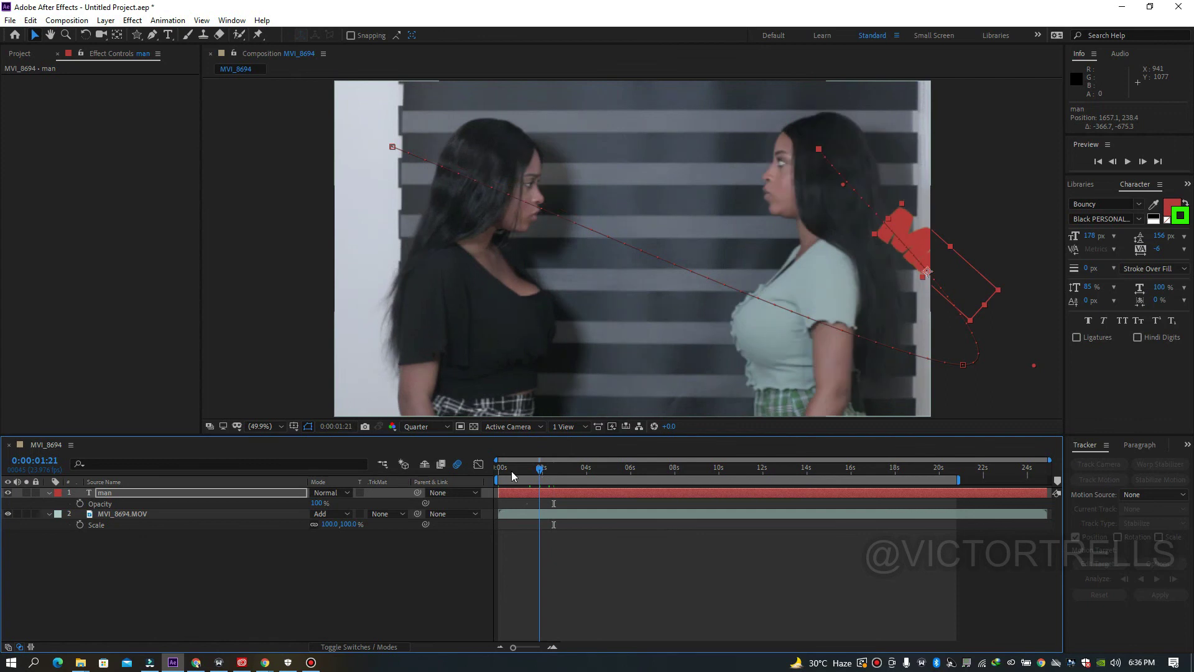
{"action": "left_click", "coordinate": [79, 503]}
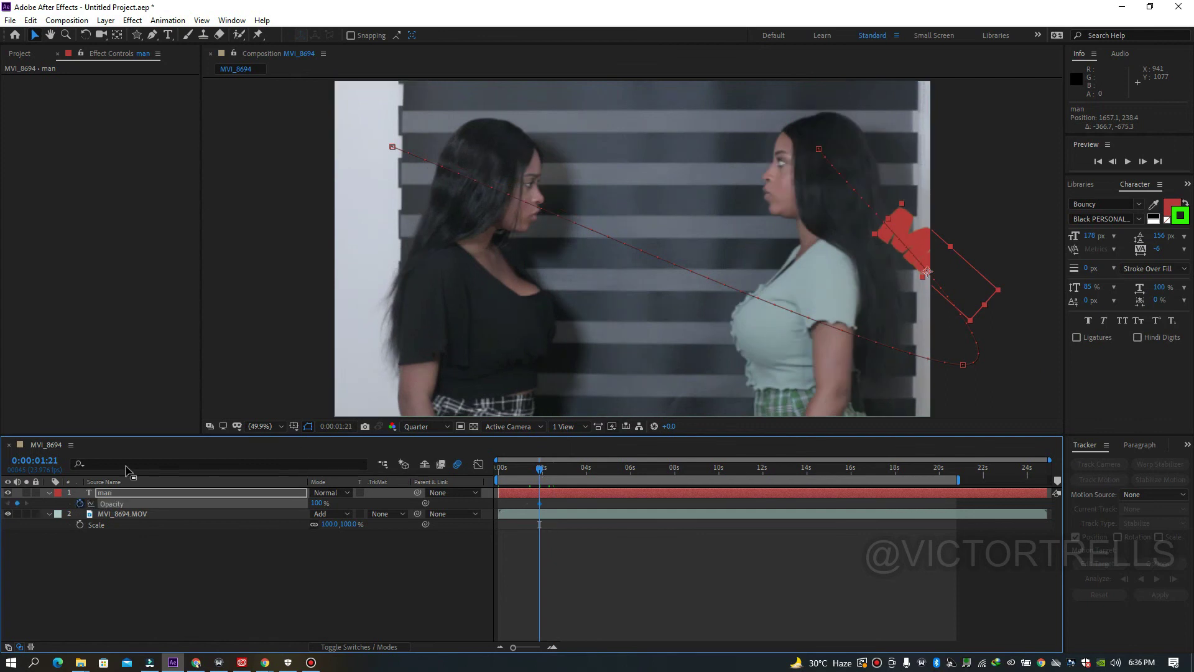
{"action": "left_click_drag", "start_coordinate": [541, 471], "coordinate": [562, 470]}
{"action": "left_click", "coordinate": [317, 503]}
{"action": "type", "text": "0"}
{"action": "key", "text": "Return"}
Preview the text's fade-out and add a 100% opacity keyframe at 0:00:03:21.
{"action": "left_click", "coordinate": [540, 471]}
{"action": "key", "text": "space"}
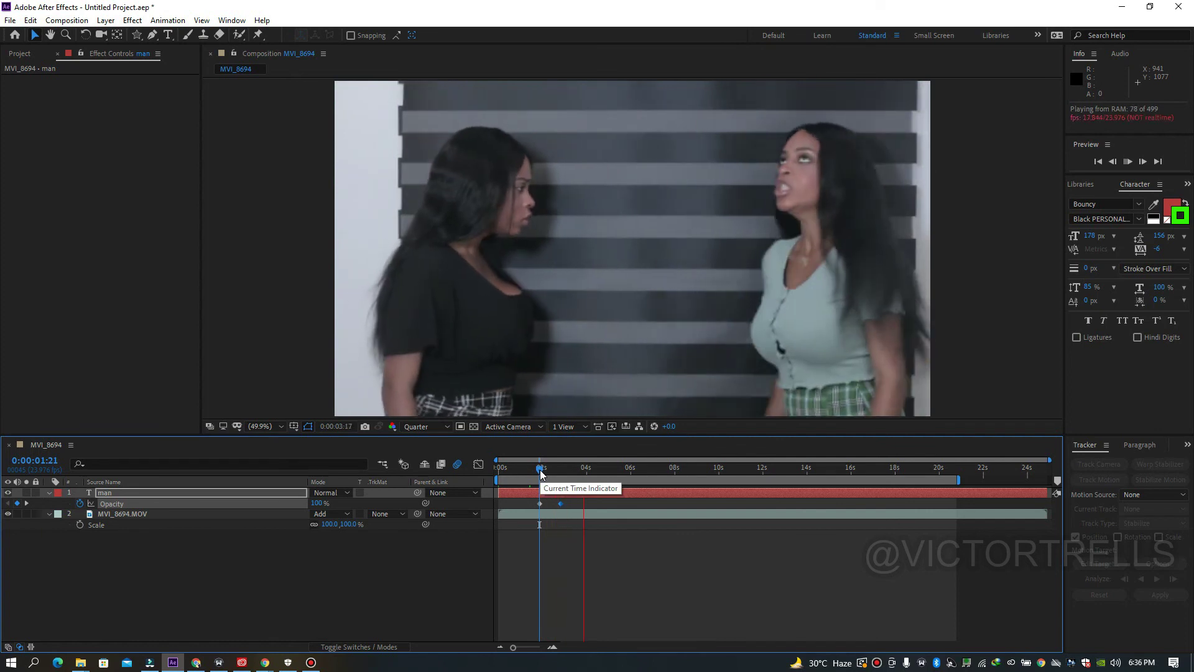
{"action": "left_click_drag", "start_coordinate": [539, 474], "coordinate": [583, 485]}
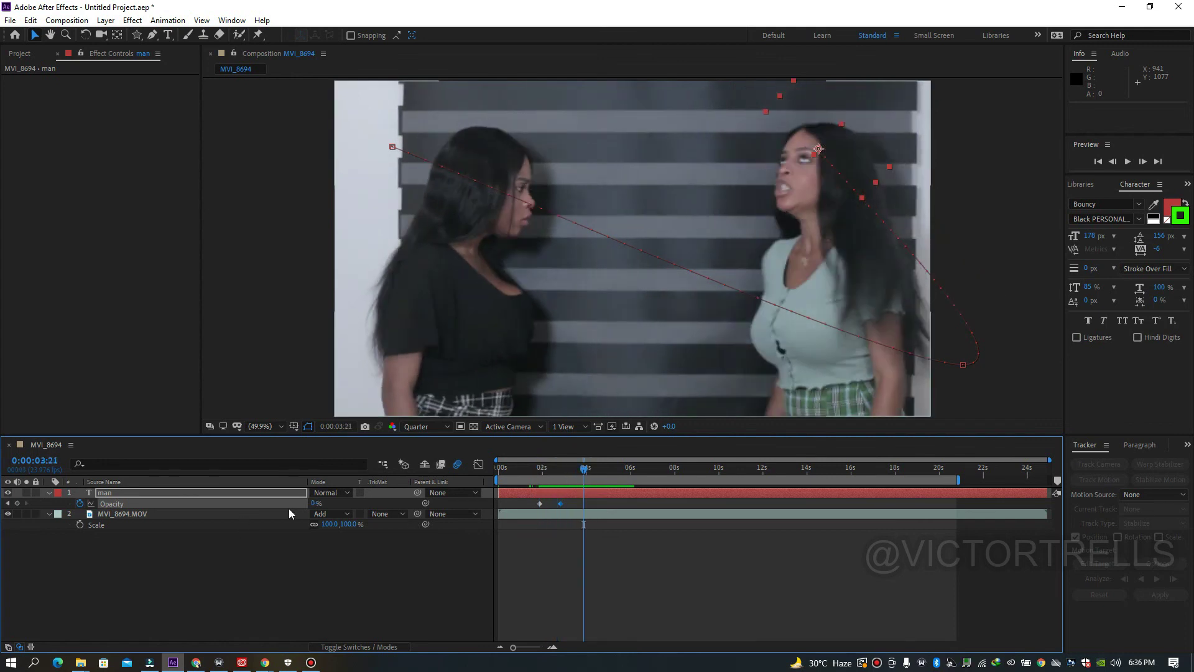
{"action": "left_click_drag", "start_coordinate": [313, 504], "coordinate": [511, 519]}
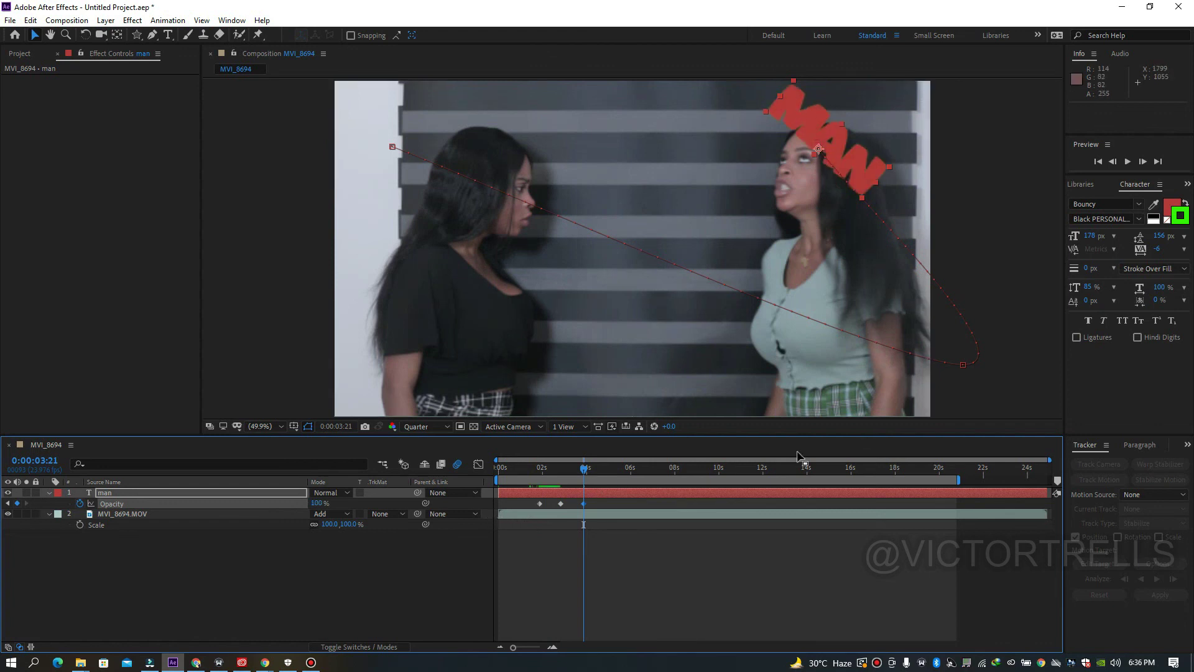
Keyframe the man text's scale from 100% at 0:00:04:06 to 217% at 0:00:05:06 and play back the scaling.
{"action": "mouse_move", "coordinate": [586, 470]}
{"action": "left_mouse_down"}
{"action": "mouse_move", "coordinate": [556, 478]}
{"action": "mouse_move", "coordinate": [594, 477]}
{"action": "left_mouse_up"}
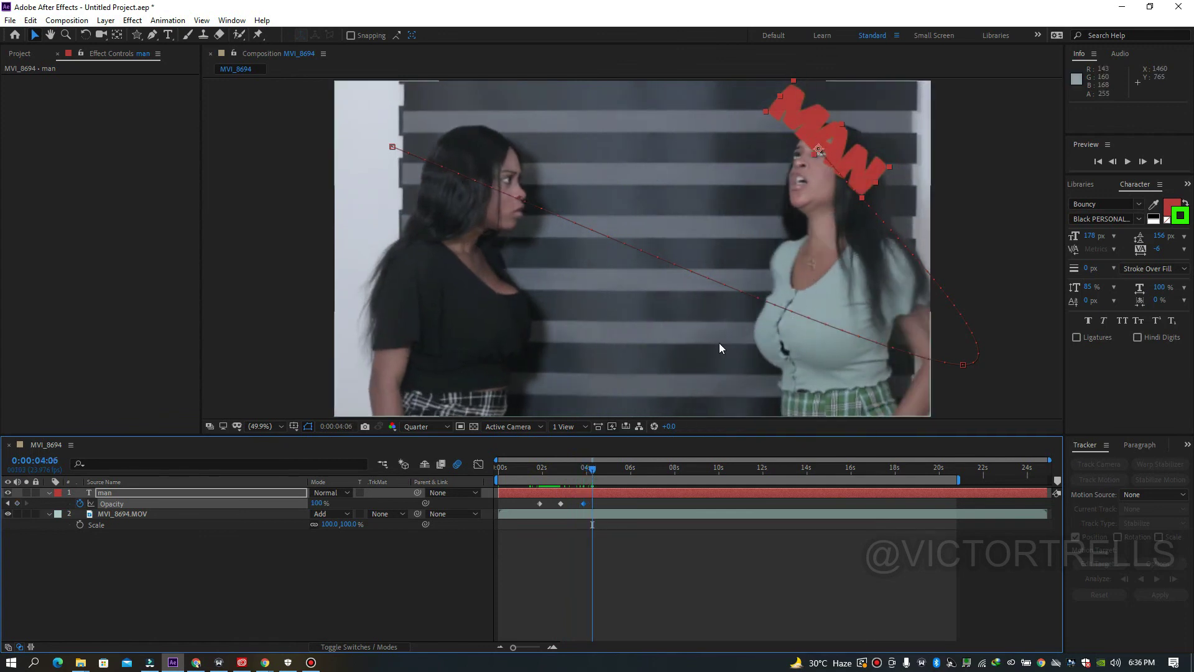
{"action": "left_click", "coordinate": [149, 492]}
{"action": "key", "text": "s"}
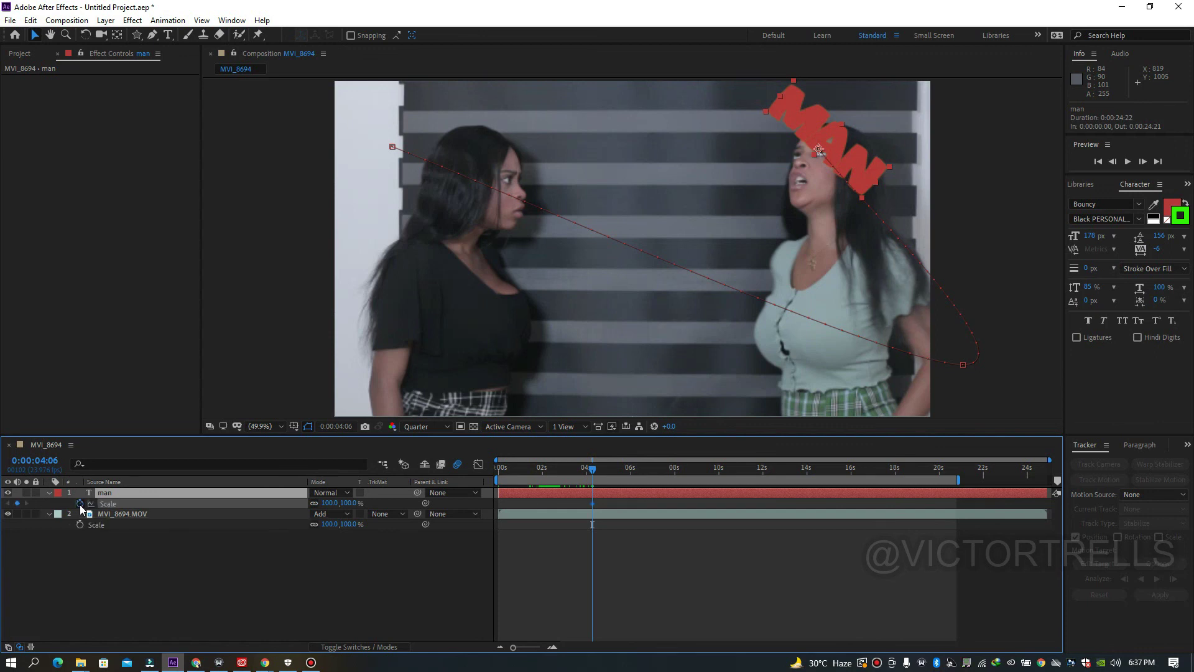
{"action": "left_click", "coordinate": [79, 504]}
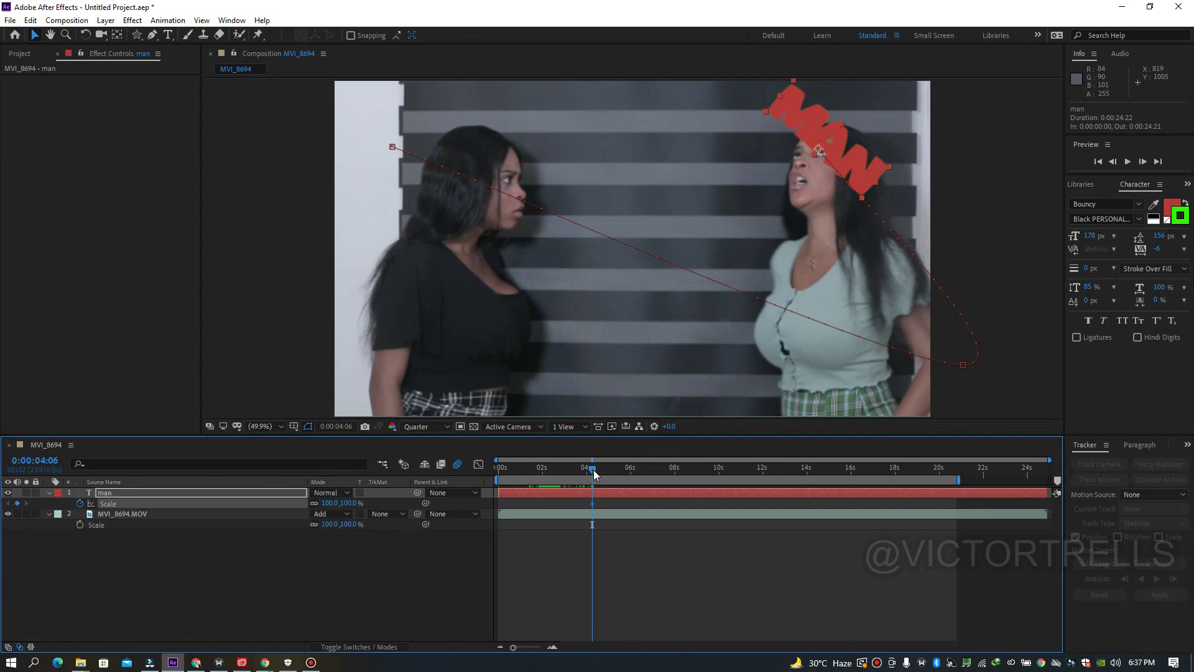
{"action": "left_click_drag", "start_coordinate": [602, 473], "coordinate": [612, 473]}
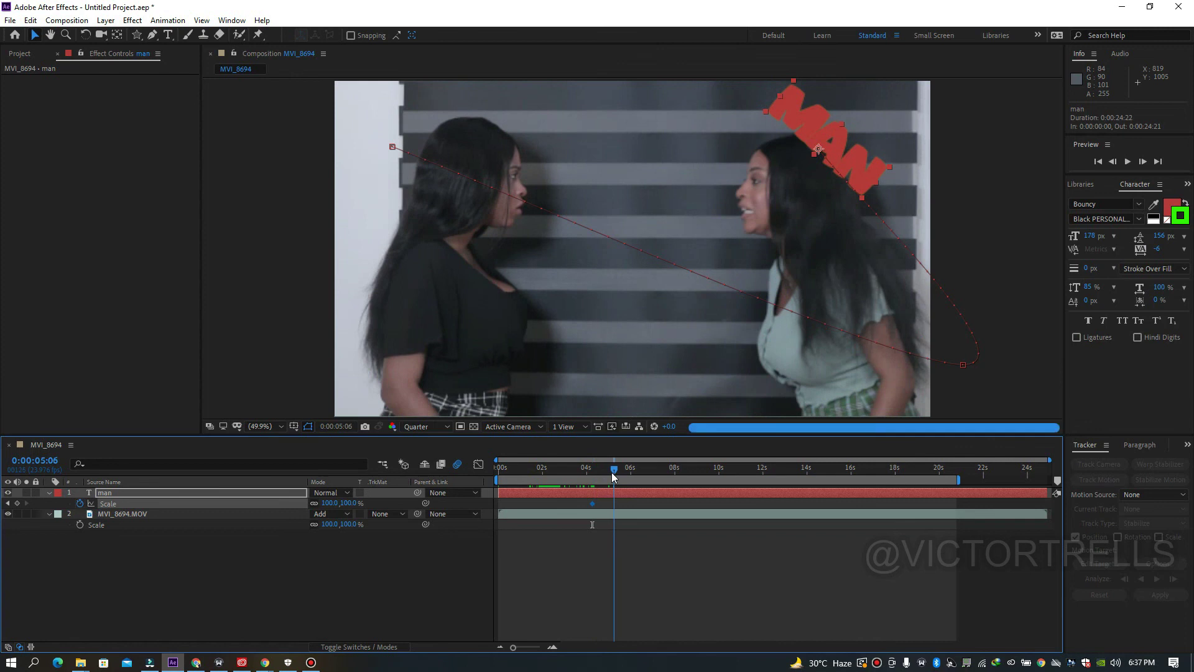
{"action": "left_click_drag", "start_coordinate": [333, 502], "coordinate": [399, 504]}
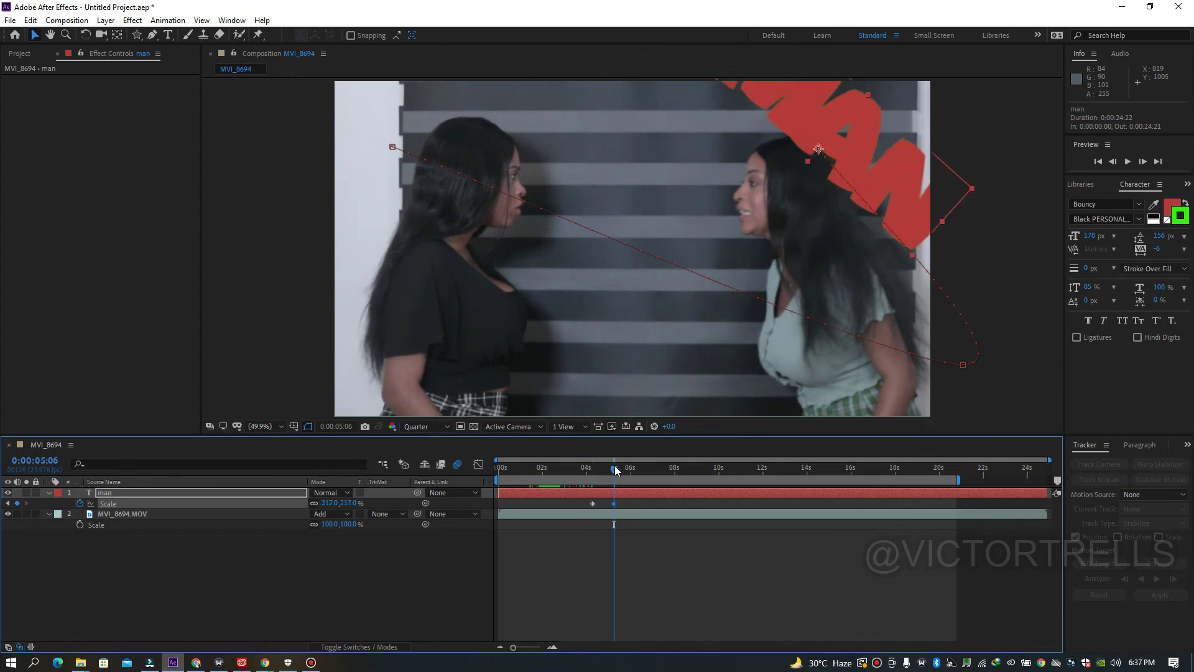
{"action": "left_click_drag", "start_coordinate": [602, 477], "coordinate": [595, 476]}
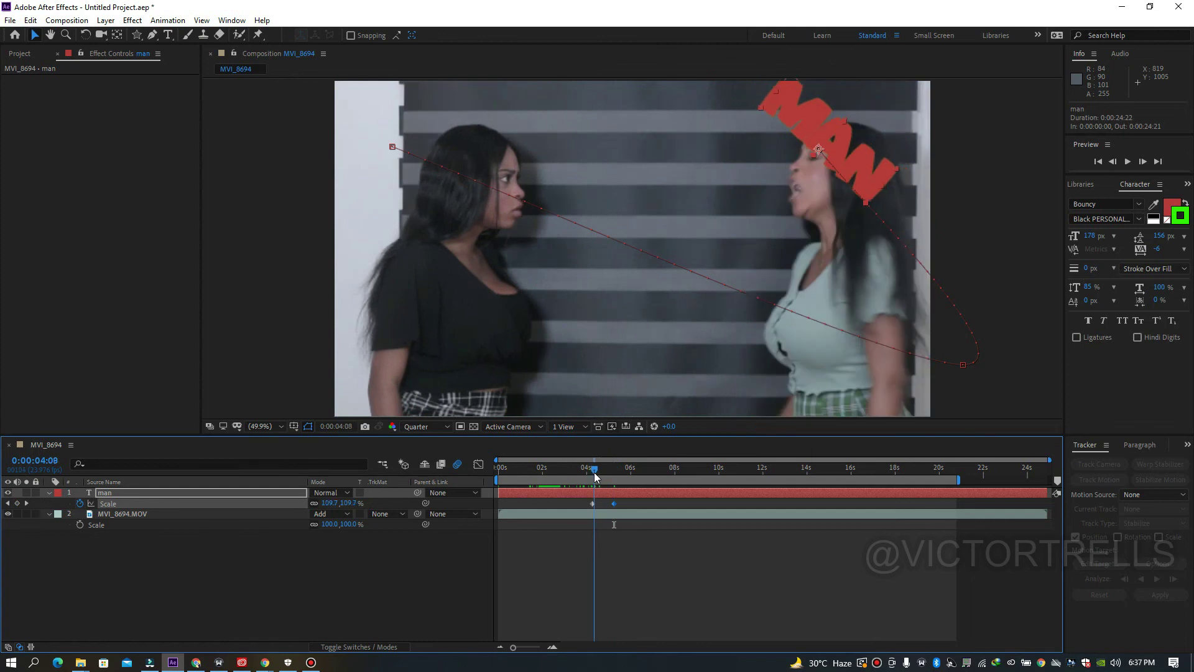
{"action": "key", "text": "space"}
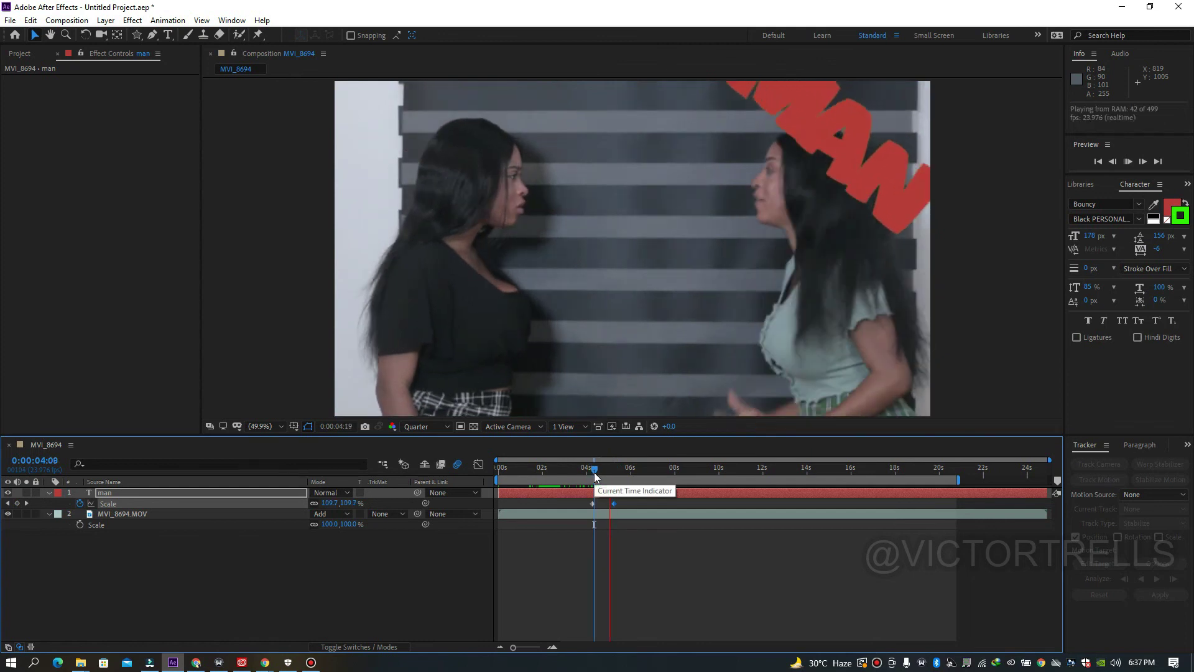
Play back the text animation from the start, then reveal all keyframed properties of the man layer and inspect its Position and Scale keyframes.
{"action": "left_click_drag", "start_coordinate": [576, 472], "coordinate": [488, 482]}
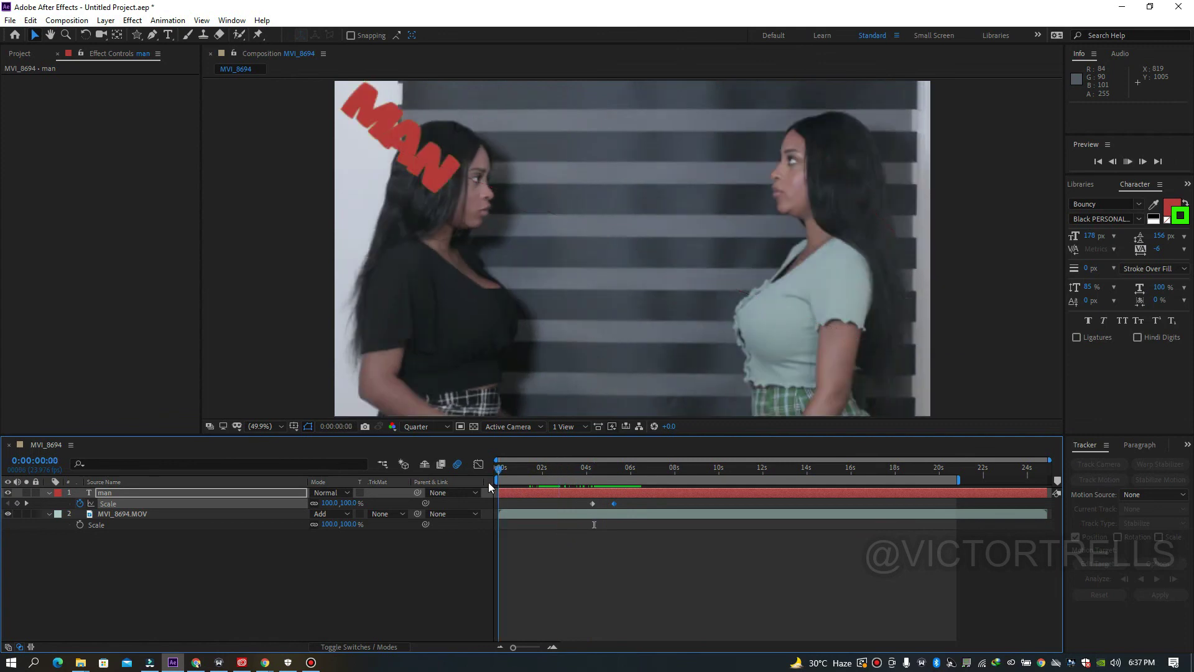
{"action": "key", "text": "space"}
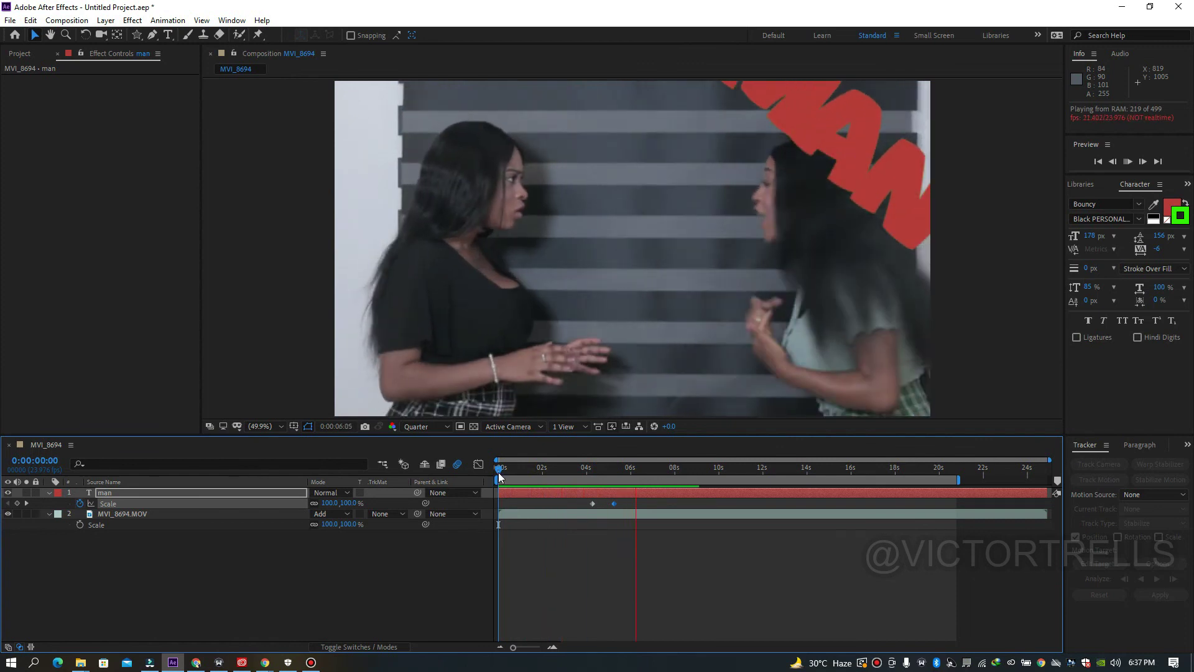
{"action": "left_click_drag", "start_coordinate": [572, 468], "coordinate": [630, 476]}
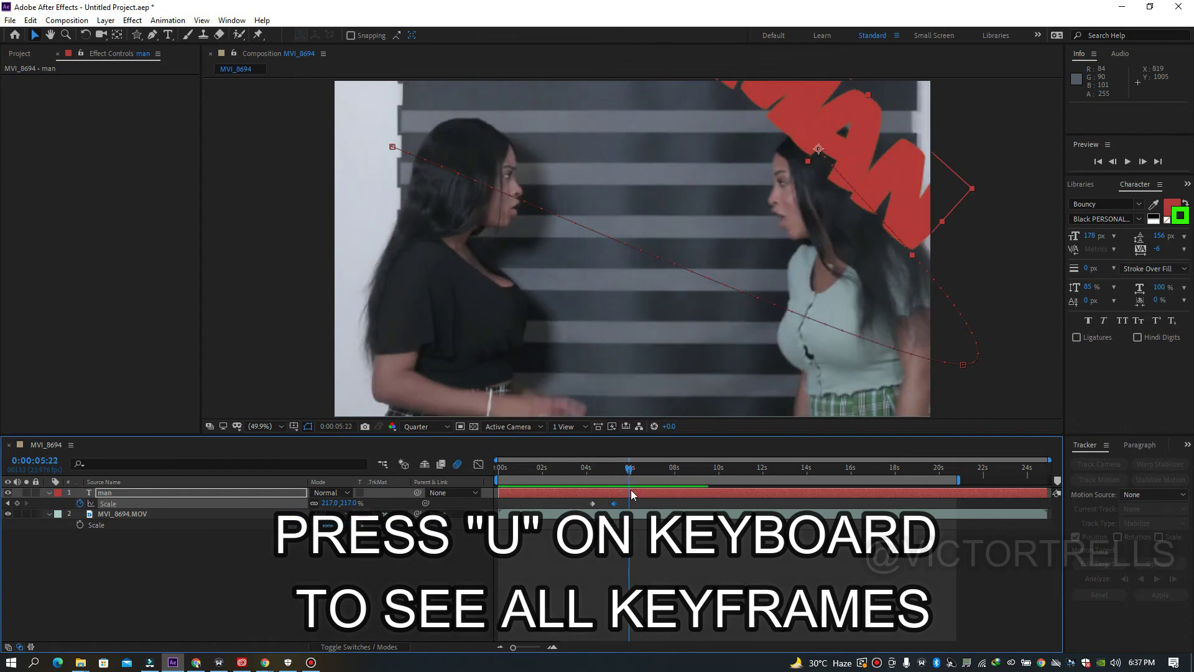
{"action": "key", "text": "u"}
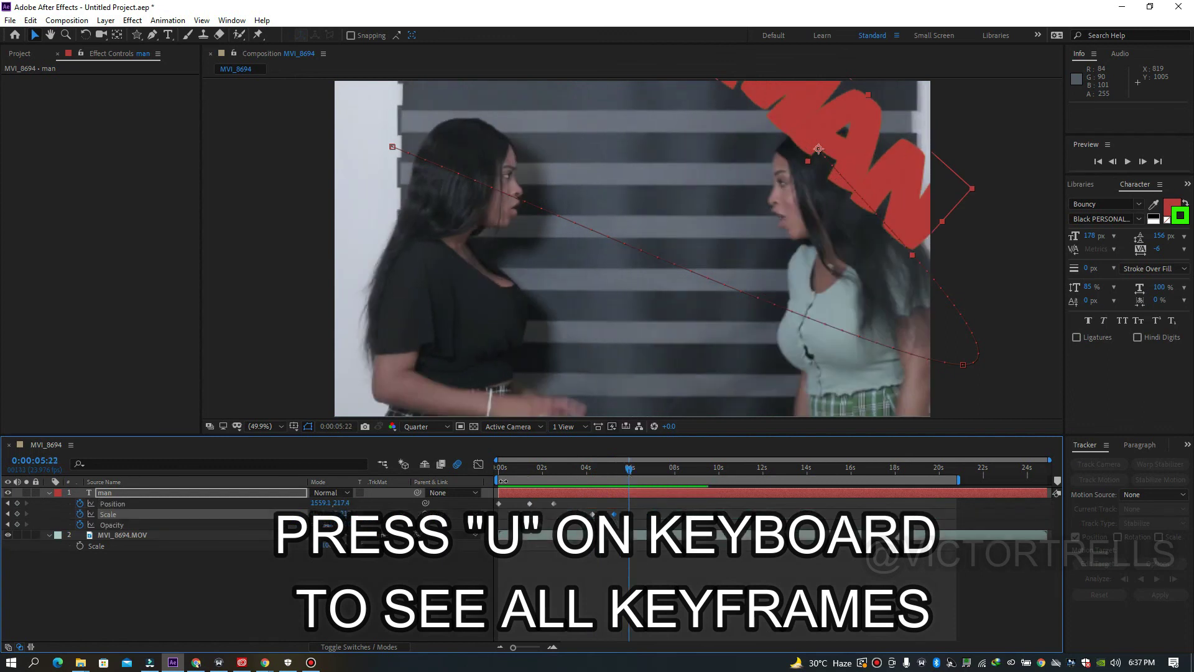
{"action": "left_click", "coordinate": [521, 467]}
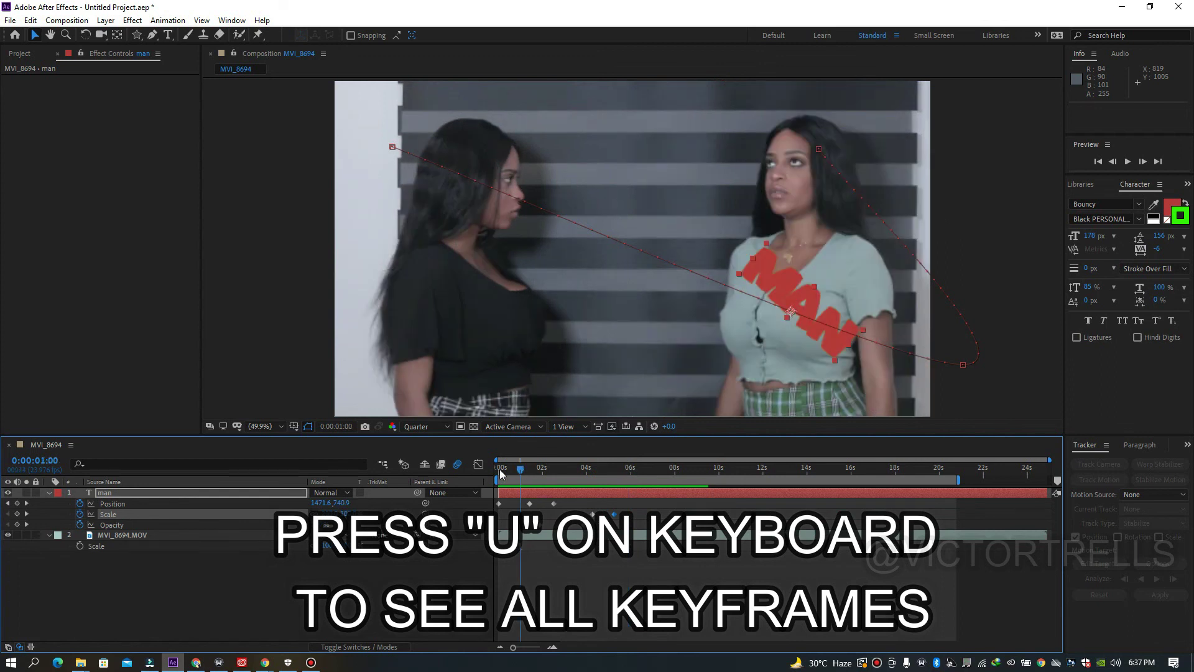
{"action": "left_click", "coordinate": [117, 504]}
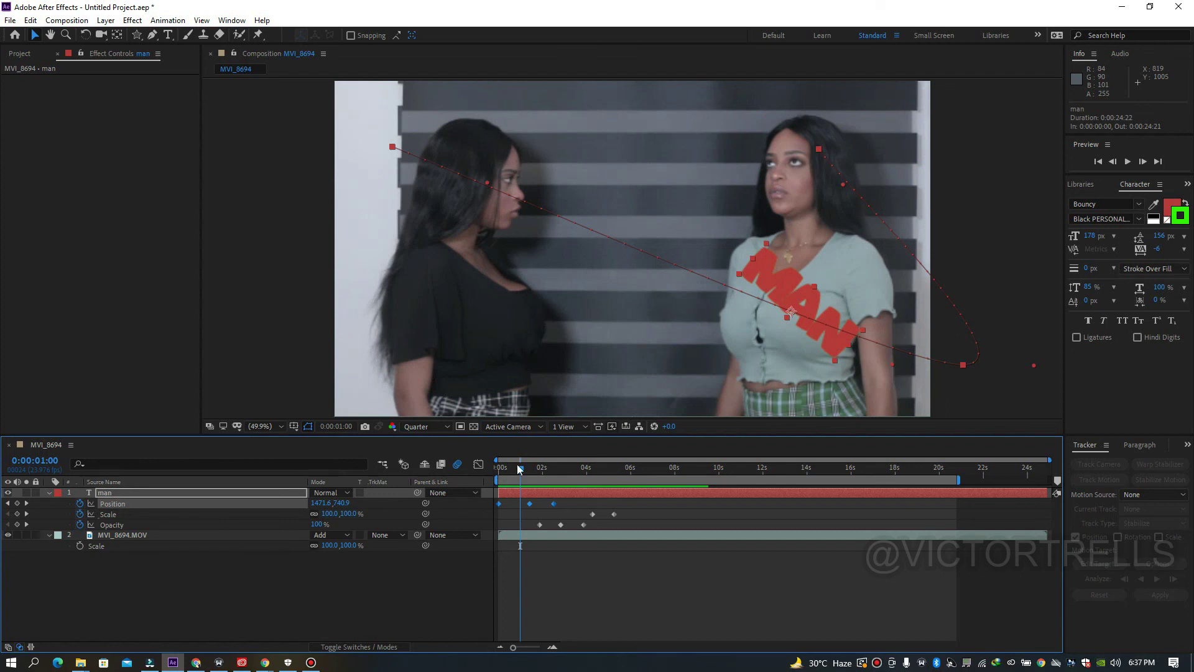
{"action": "left_click_drag", "start_coordinate": [520, 468], "coordinate": [538, 468]}
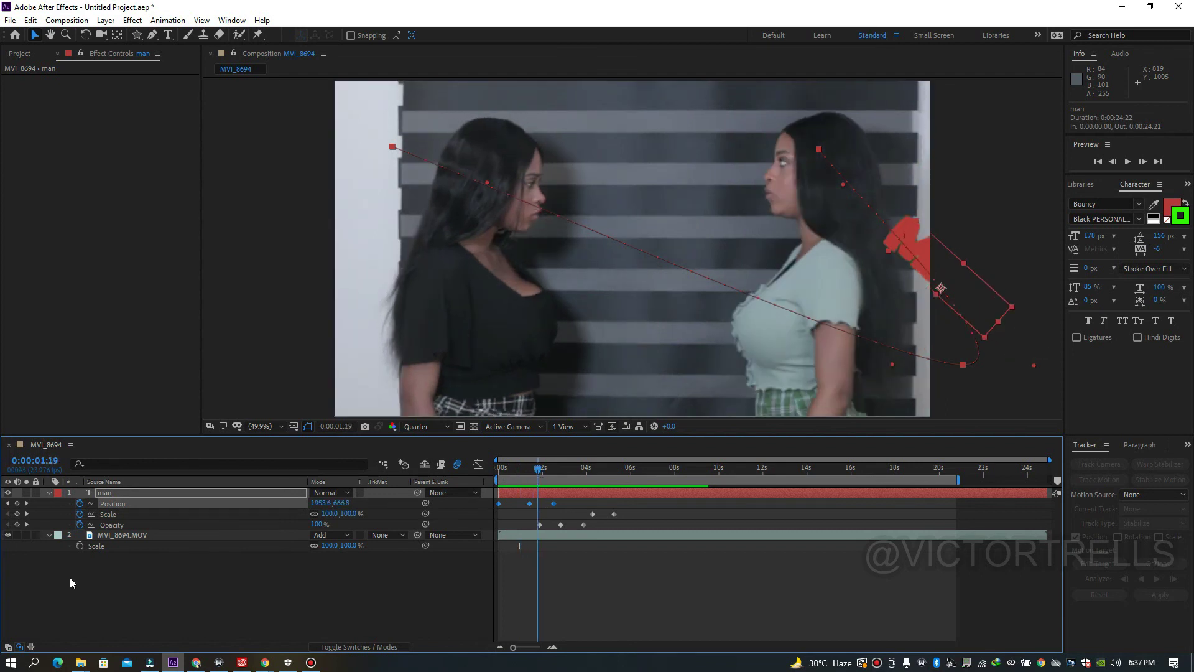
{"action": "left_click", "coordinate": [109, 514]}
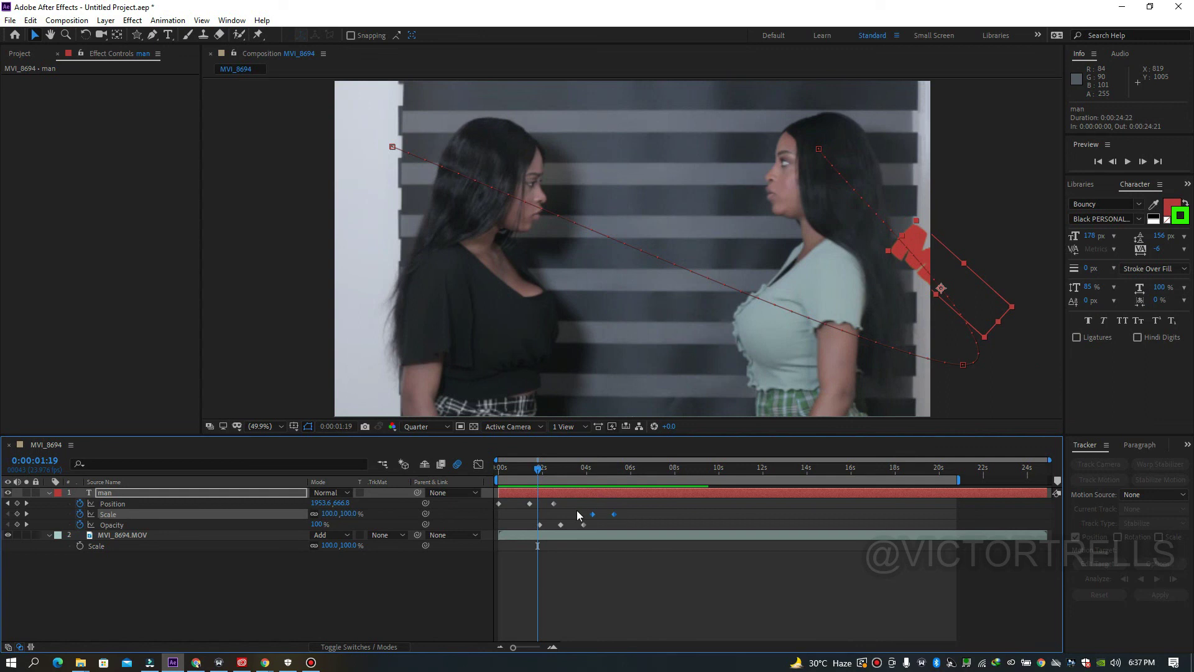
Shift the man text's opacity and scale keyframes later in time, placing the last scale keyframe at 0:00:06:11.
{"action": "left_click", "coordinate": [133, 524]}
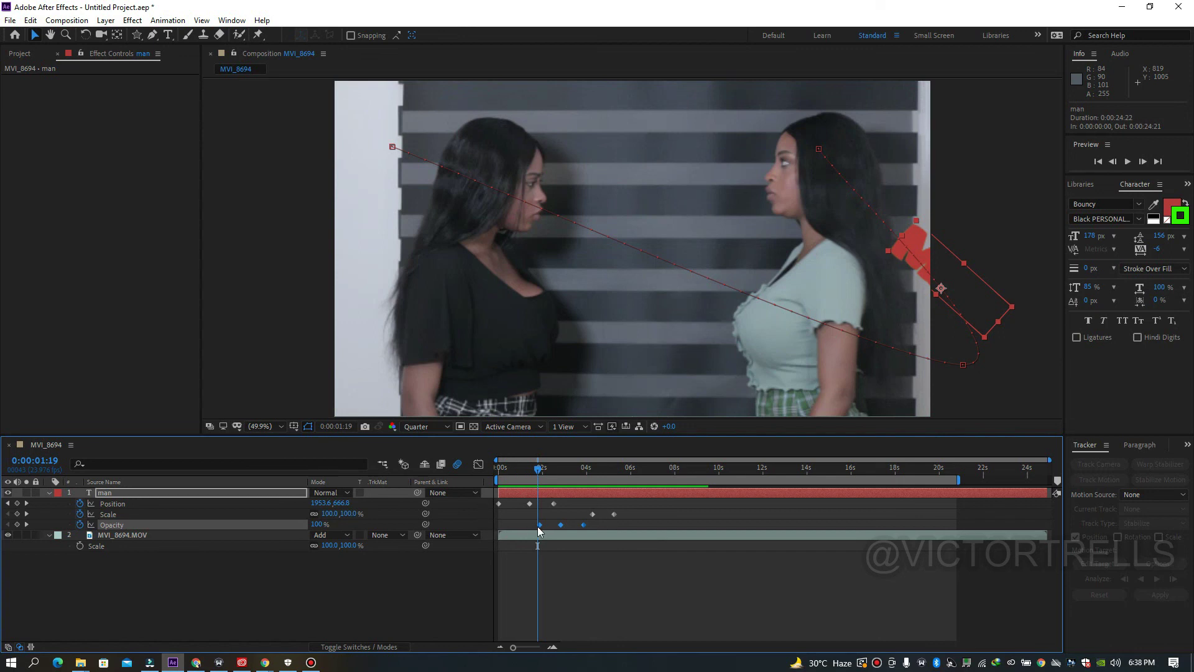
{"action": "left_click_drag", "start_coordinate": [539, 525], "coordinate": [640, 514]}
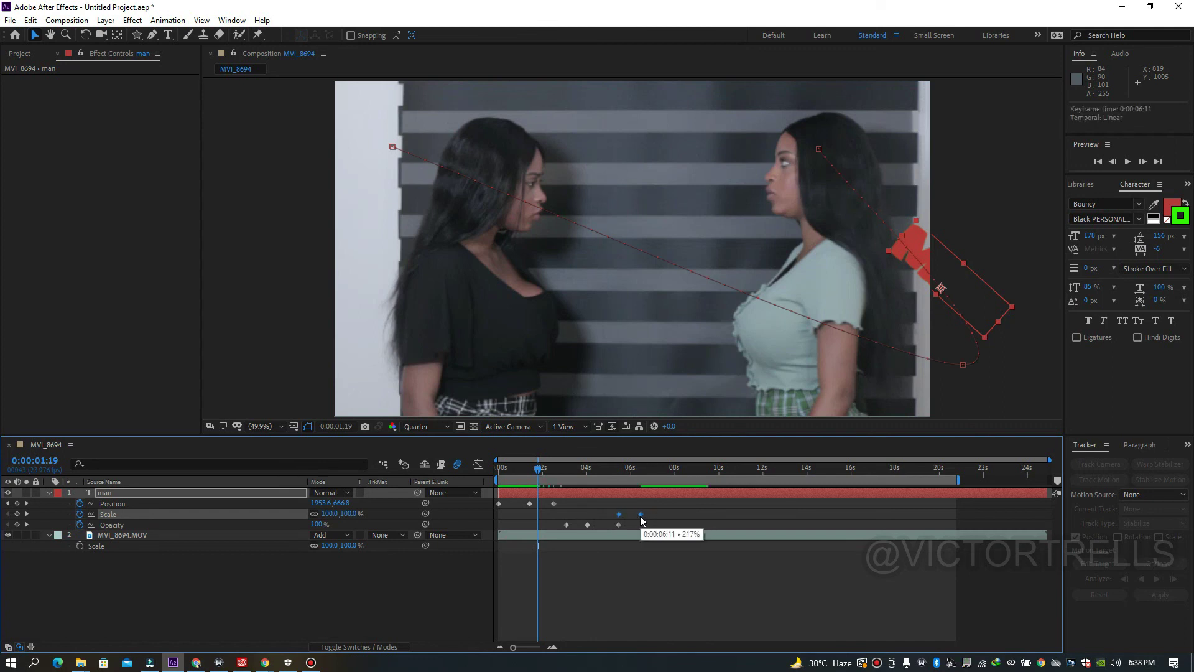
{"action": "left_click", "coordinate": [602, 513]}
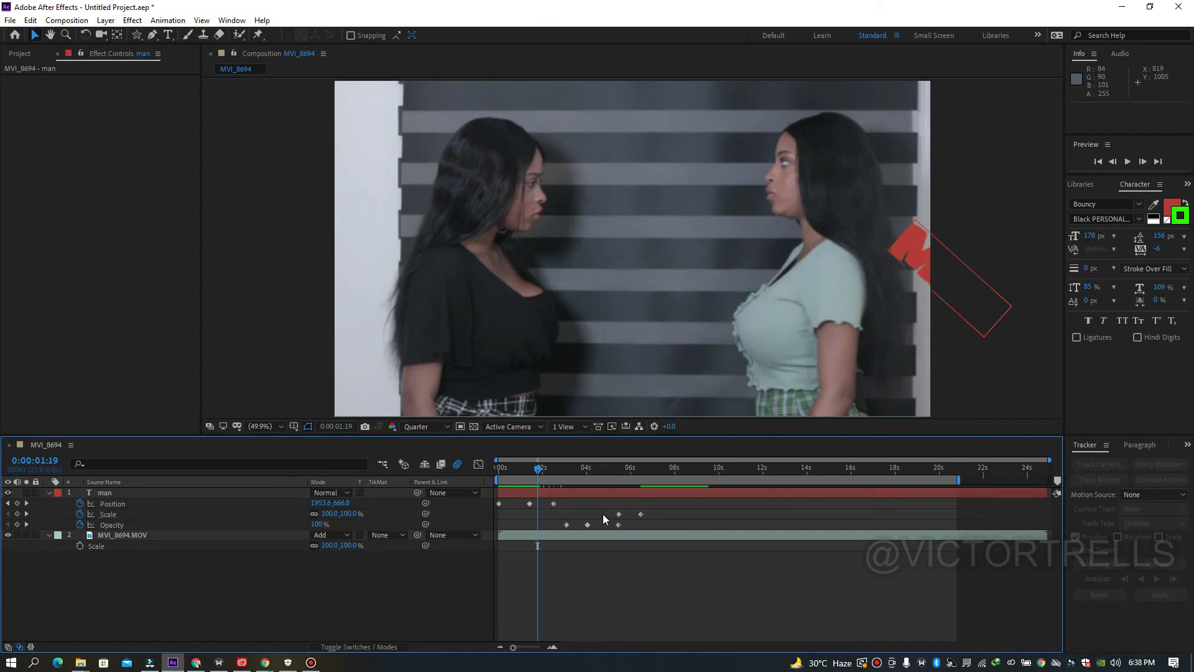
Show the man layer's Scale, Opacity, Rotation, Position and Anchor Point together, followed by only its keyframed properties plus Anchor Point.
{"action": "left_click", "coordinate": [133, 492]}
{"action": "key", "text": "u"}
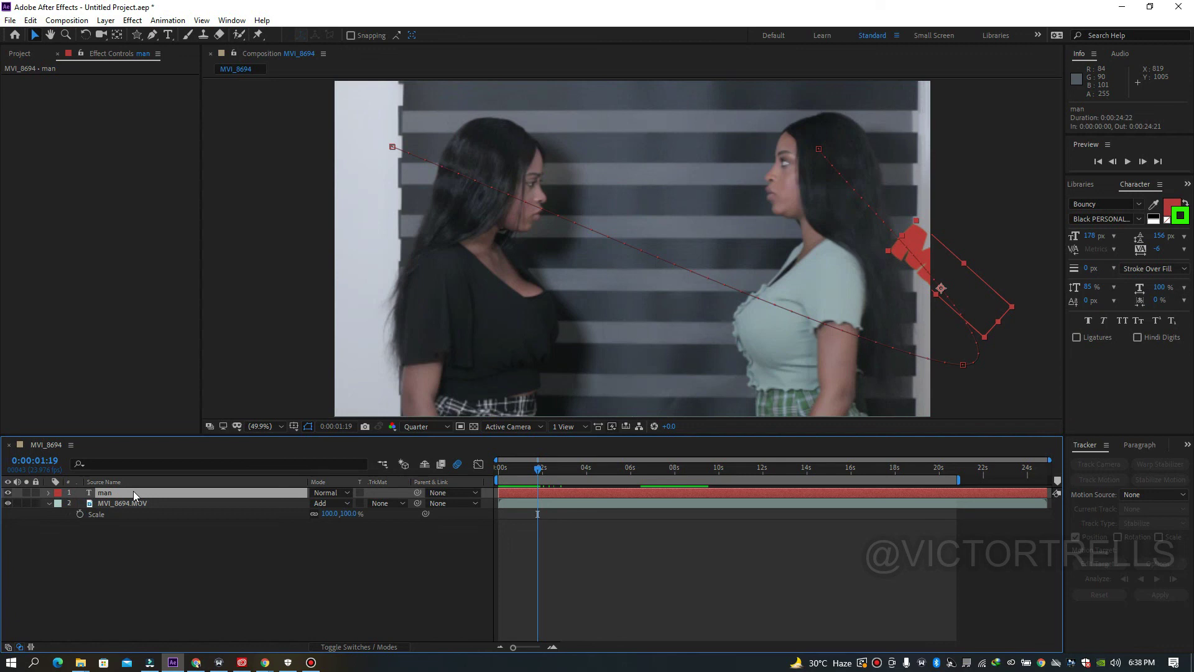
{"action": "key", "text": "s"}
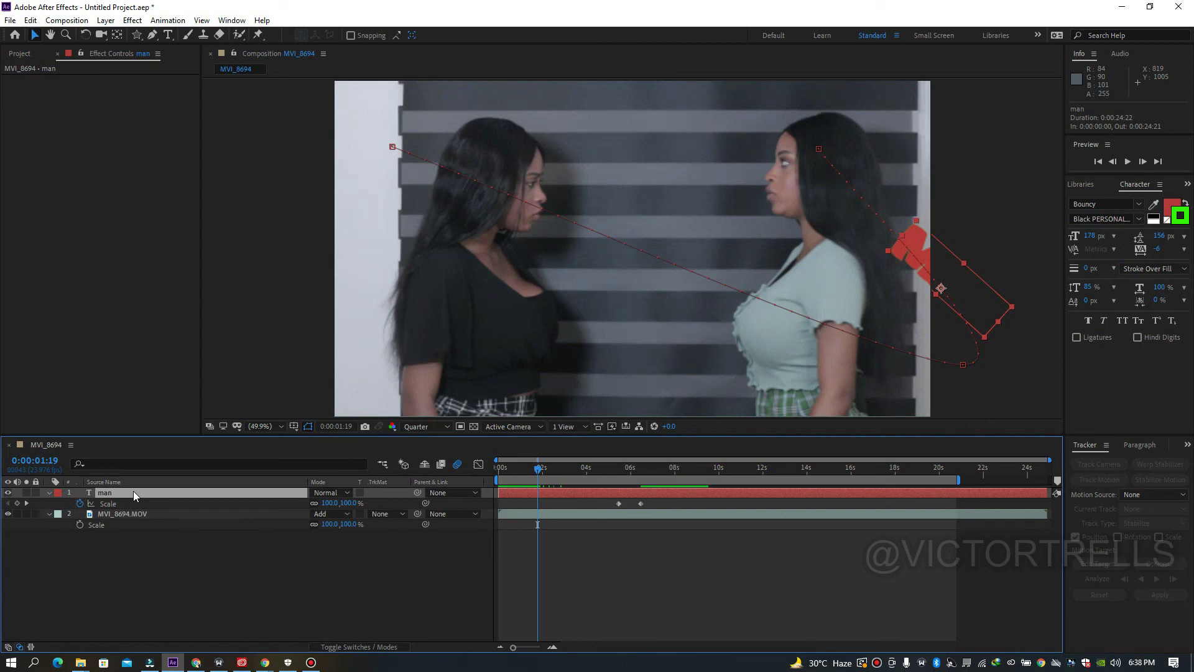
{"action": "key", "text": "shift+t"}
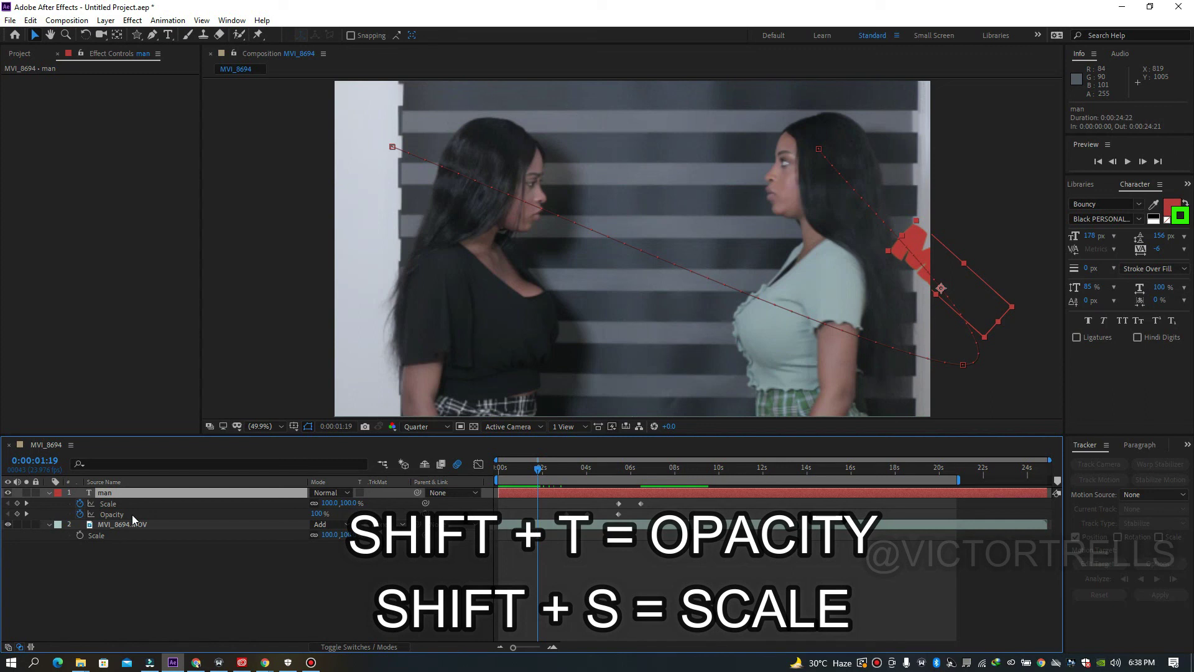
{"action": "key", "text": "shift+r"}
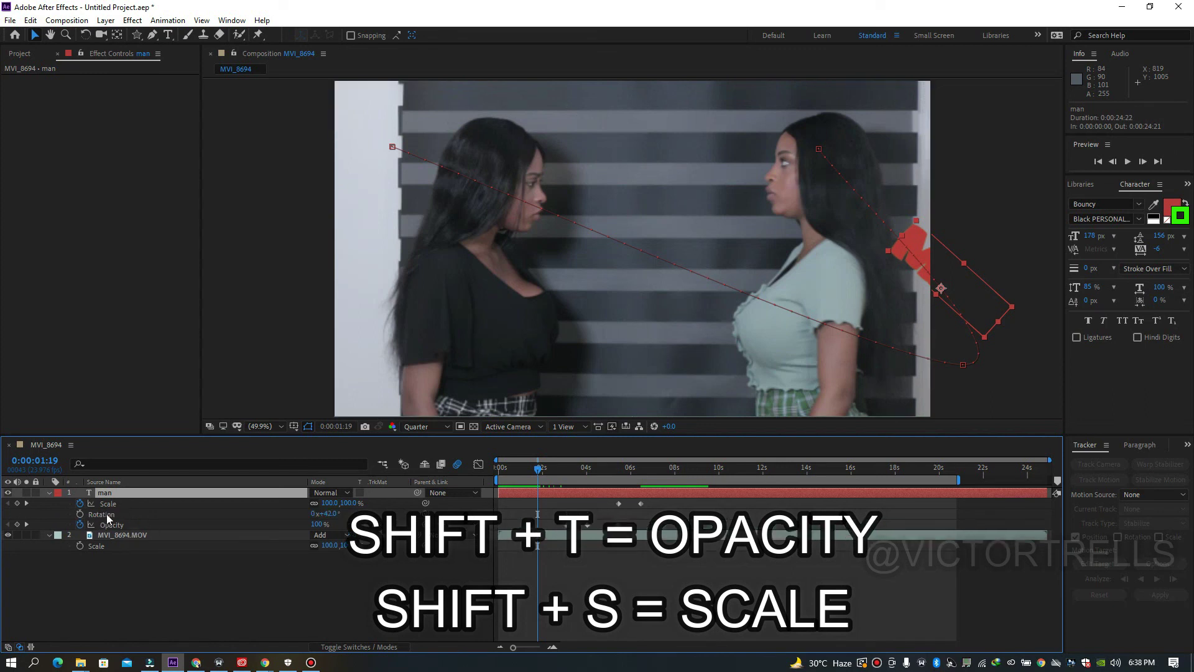
{"action": "key", "text": "shift+p"}
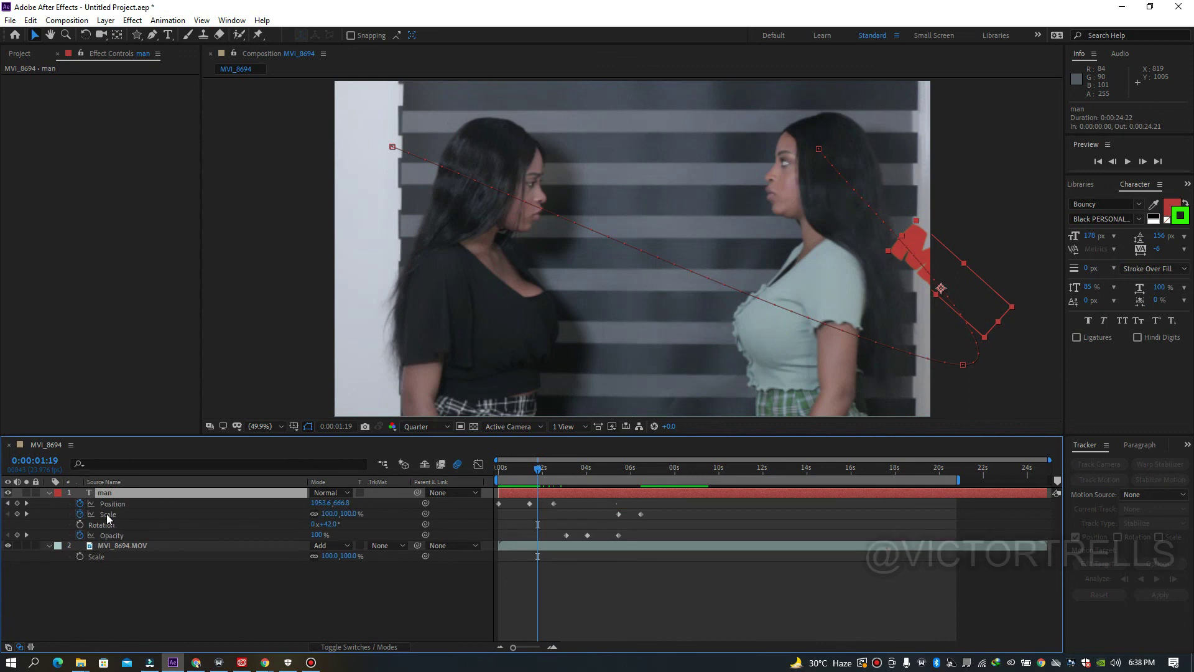
{"action": "key", "text": "shift+a"}
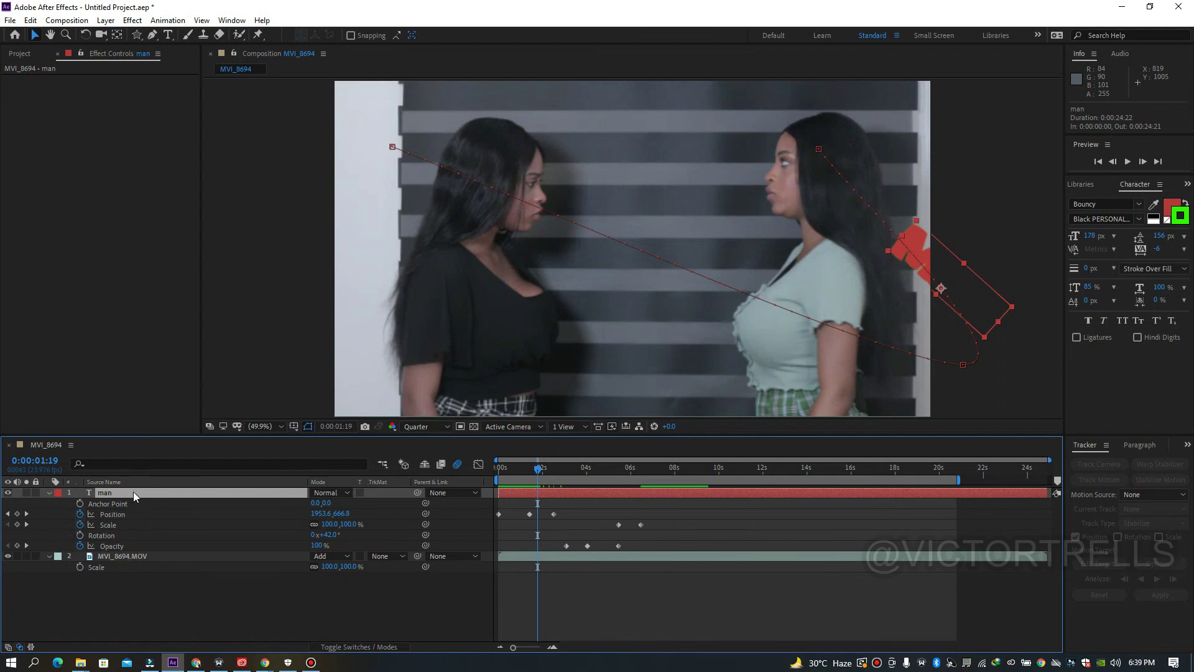
{"action": "key", "text": "u"}
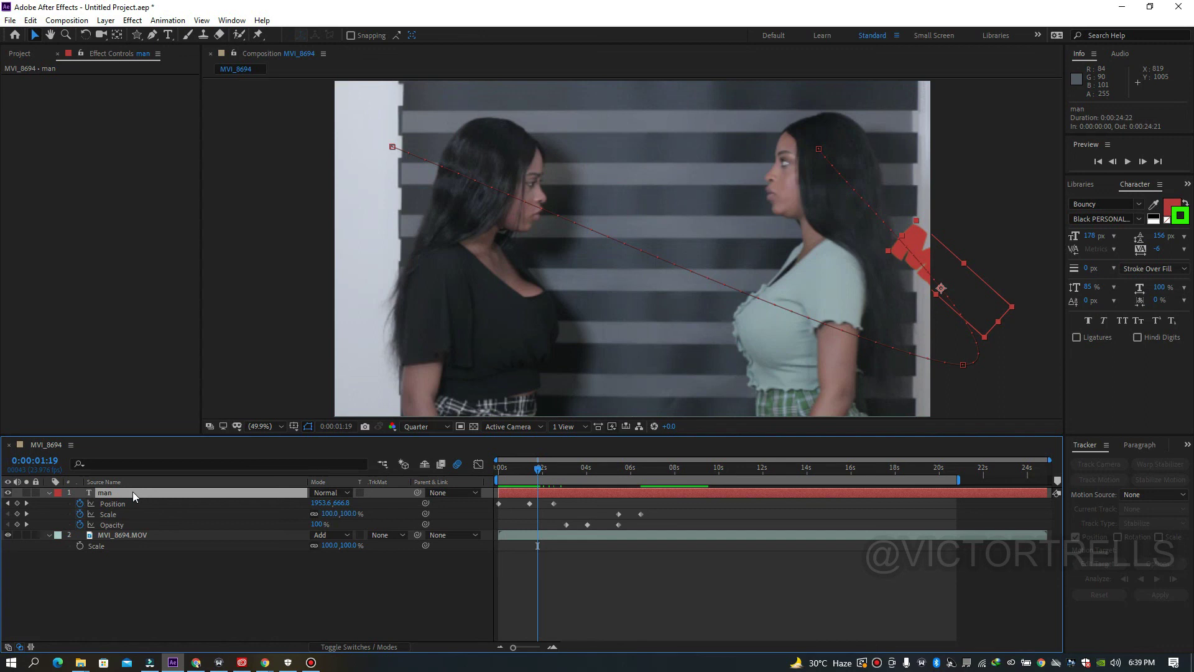
{"action": "key", "text": "shift+a"}
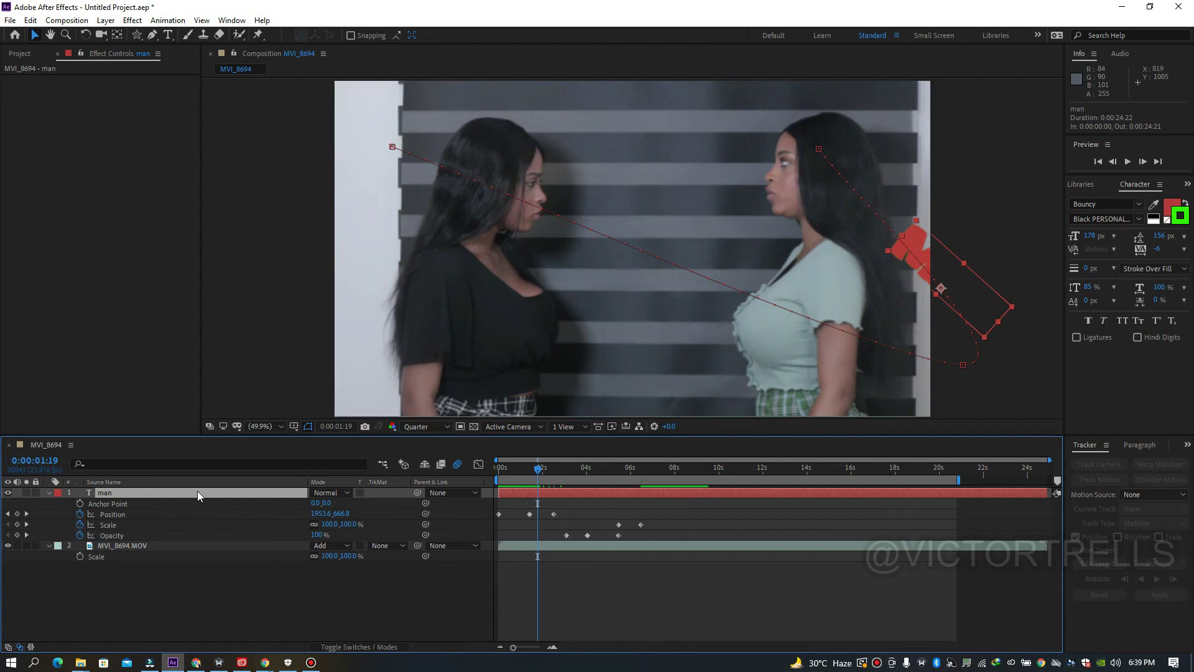
Display only the man layer's rotation and turn the layer into a 3D layer.
{"action": "key", "text": "r"}
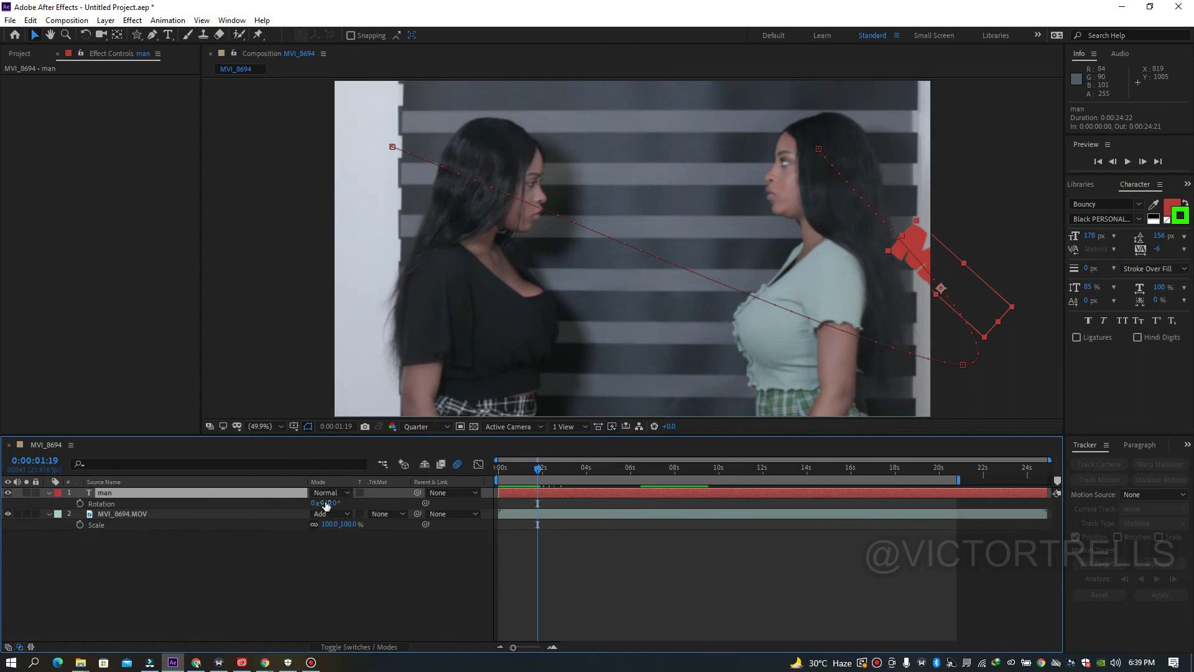
{"action": "left_click", "coordinate": [343, 647]}
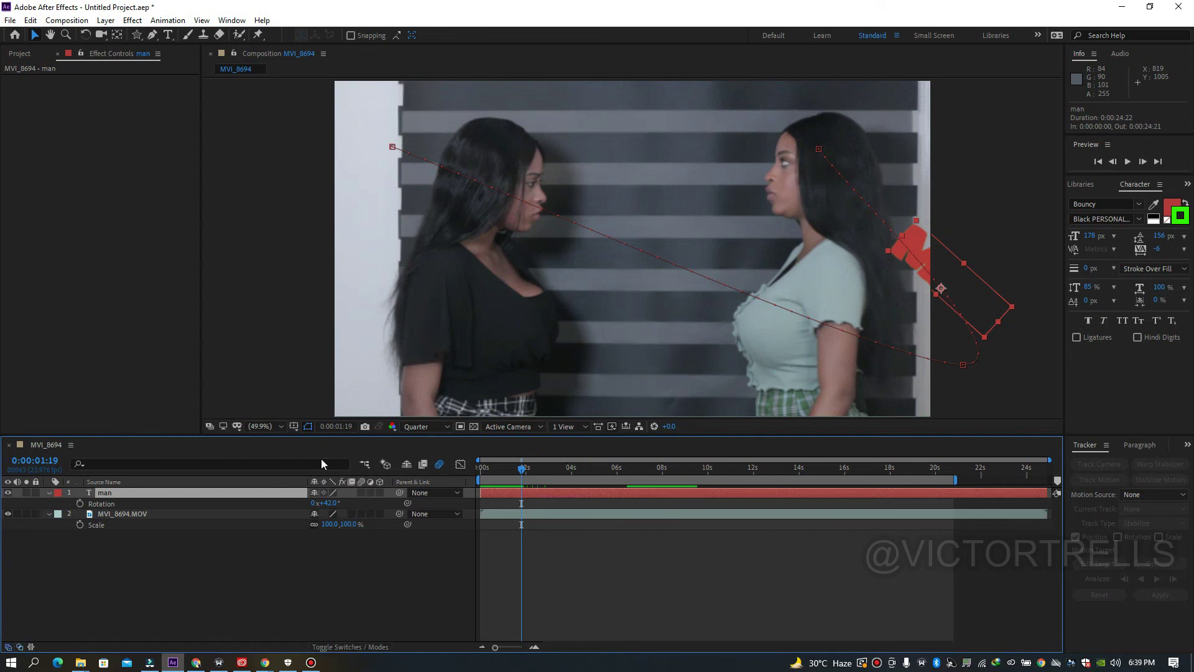
{"action": "left_click", "coordinate": [379, 491]}
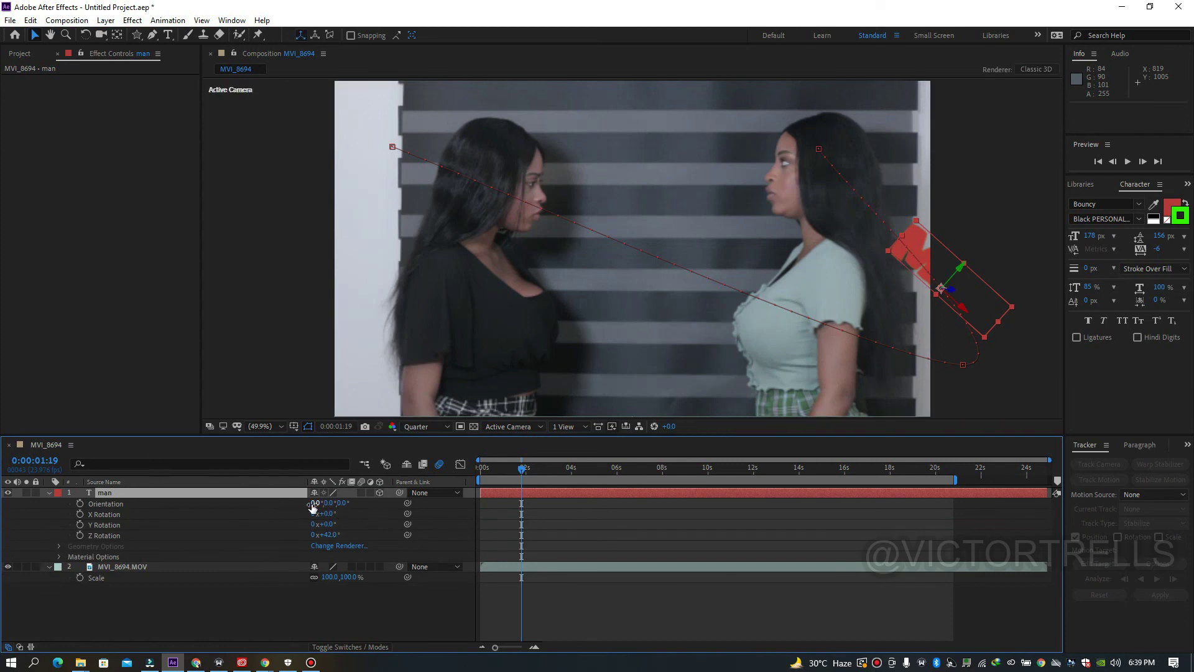
Set the man text's Y orientation to 94° and play back the result from the start.
{"action": "left_click_drag", "start_coordinate": [328, 504], "coordinate": [349, 533]}
{"action": "left_click", "coordinate": [479, 478]}
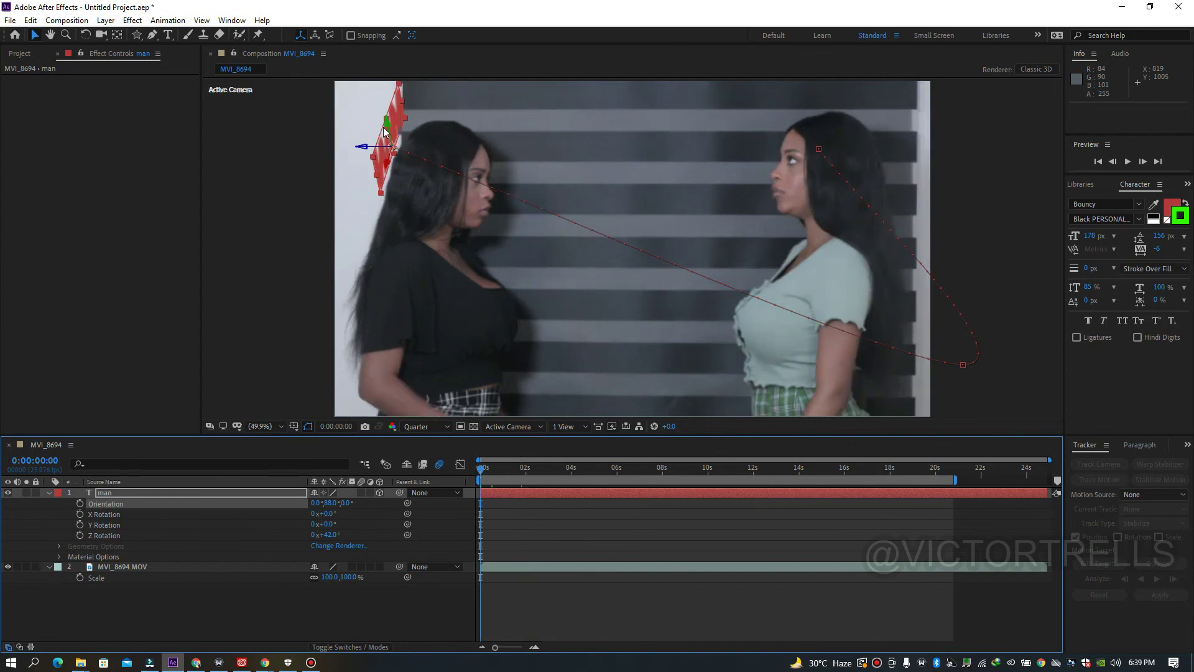
{"action": "left_click_drag", "start_coordinate": [327, 507], "coordinate": [382, 505]}
{"action": "key", "text": "space"}
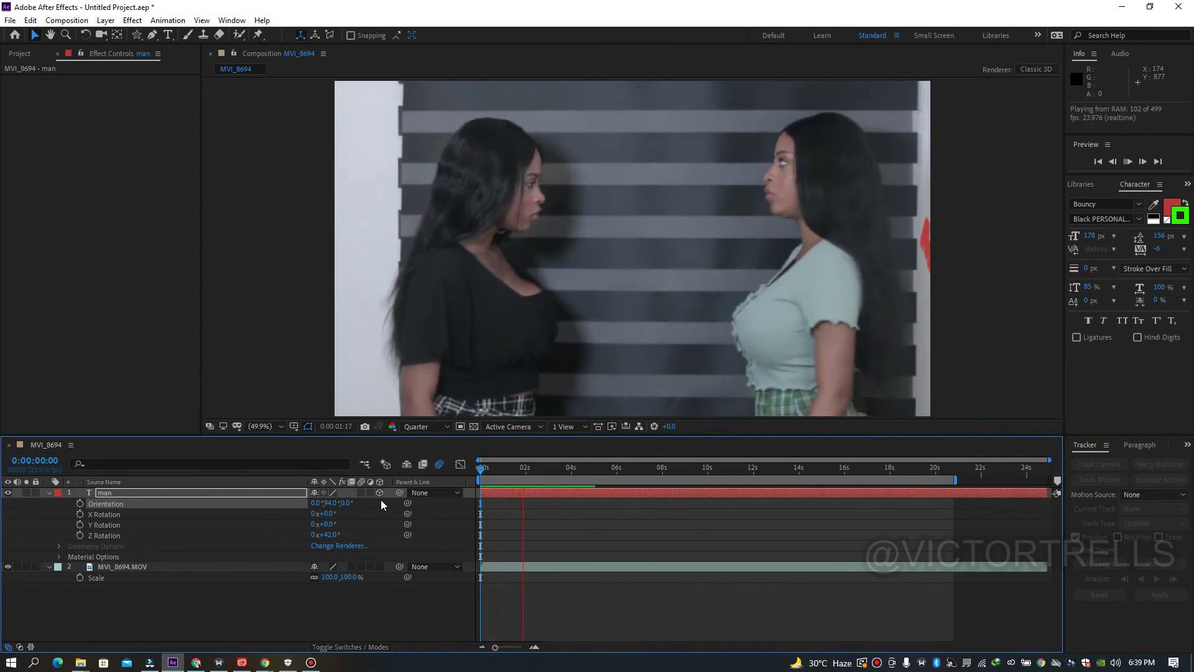
Keyframe the man text's Y orientation at 94° at 0:00:00:00 and at 335° at 0:00:01:05, and preview the spin.
{"action": "mouse_move", "coordinate": [482, 473]}
{"action": "left_mouse_down"}
{"action": "mouse_move", "coordinate": [497, 480]}
{"action": "mouse_move", "coordinate": [481, 479]}
{"action": "left_mouse_up"}
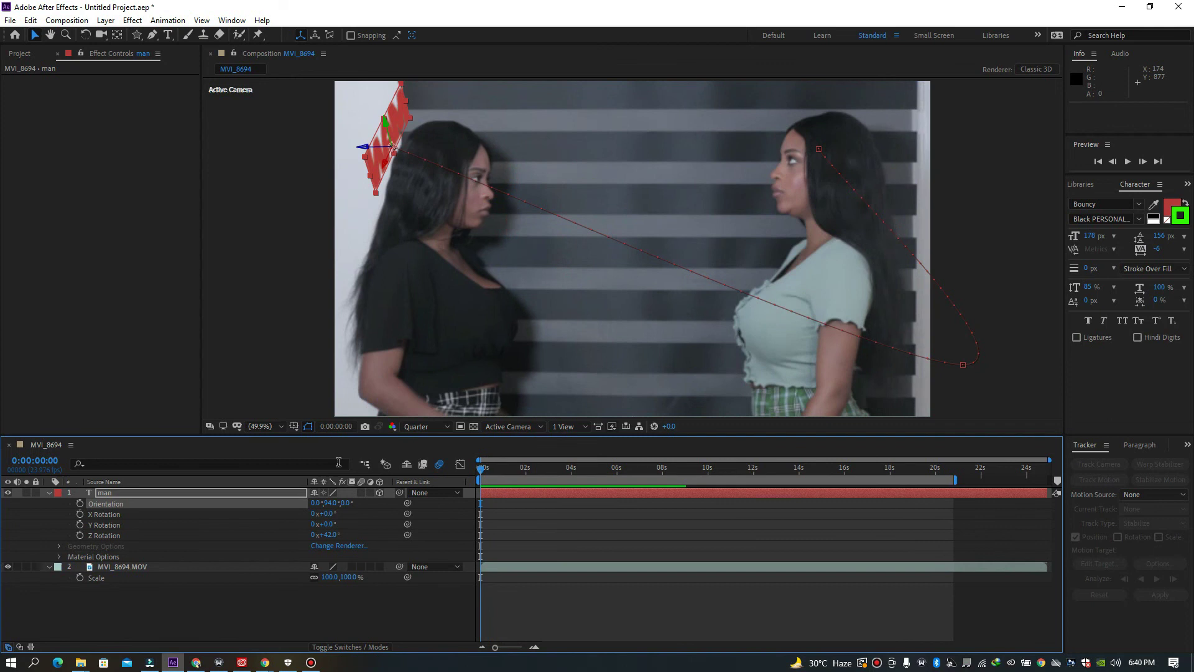
{"action": "left_click", "coordinate": [80, 504]}
{"action": "left_click_drag", "start_coordinate": [501, 480], "coordinate": [507, 481]}
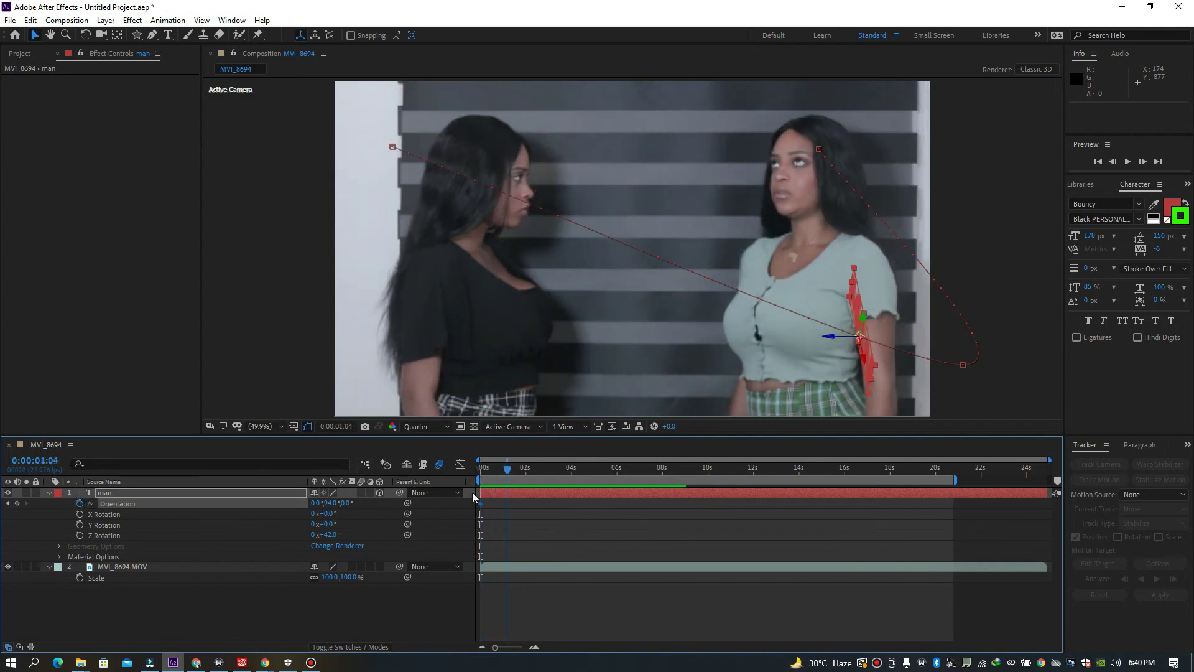
{"action": "left_click_drag", "start_coordinate": [331, 507], "coordinate": [429, 534]}
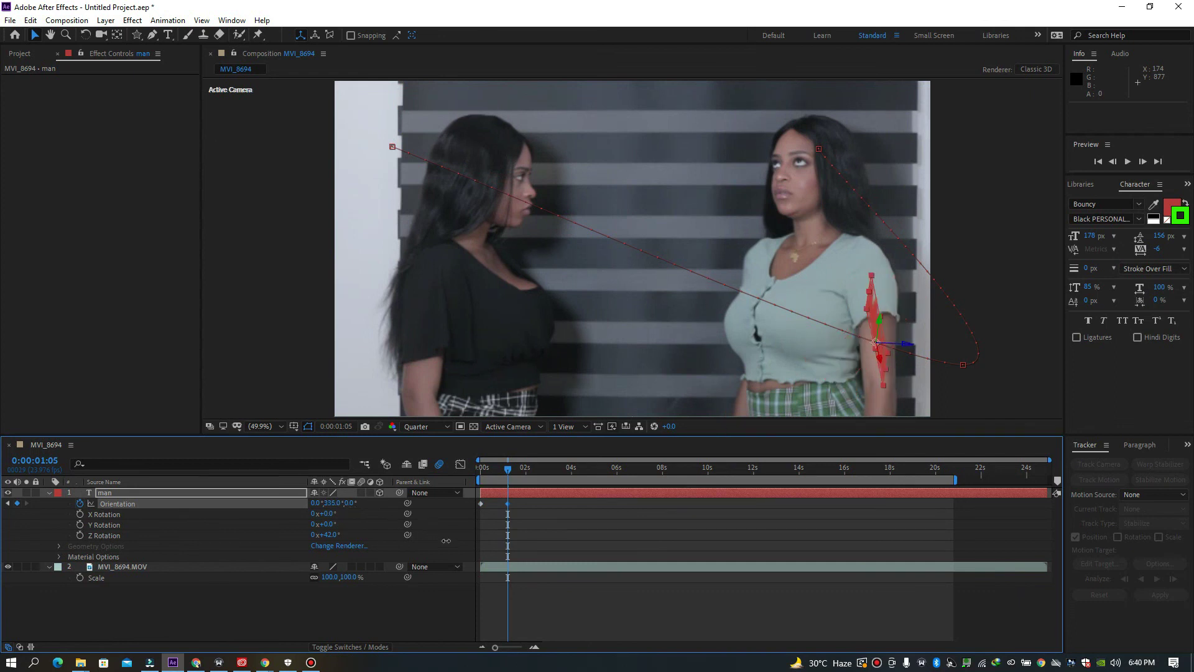
{"action": "key", "text": "space"}
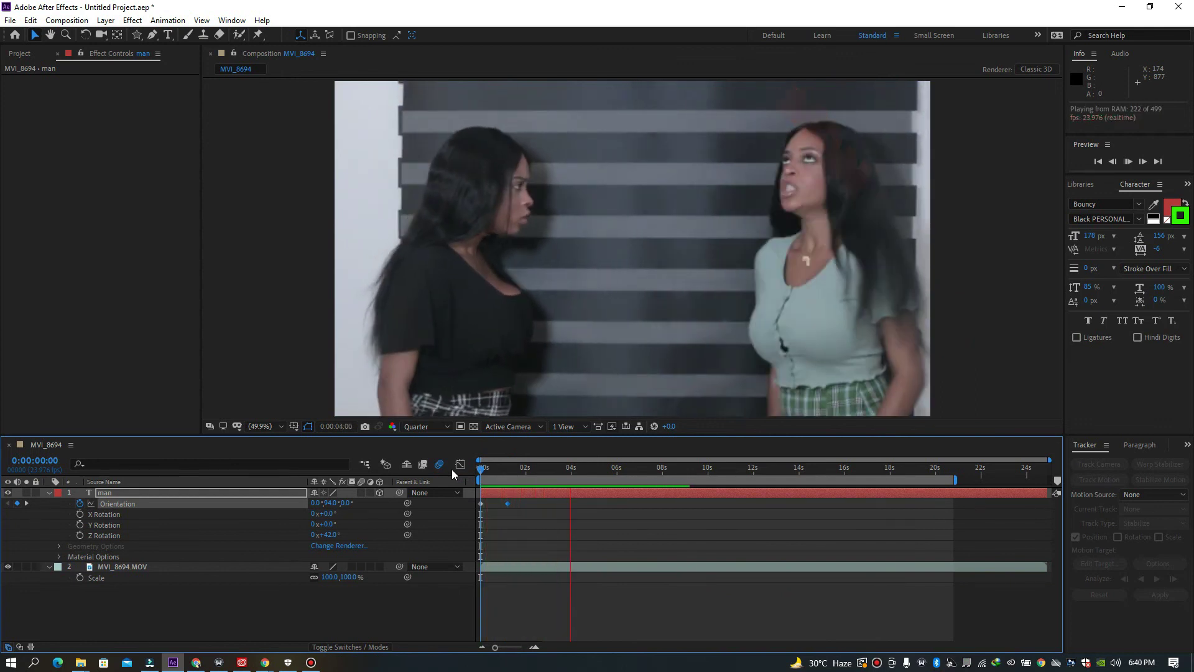
{"action": "key", "text": "space"}
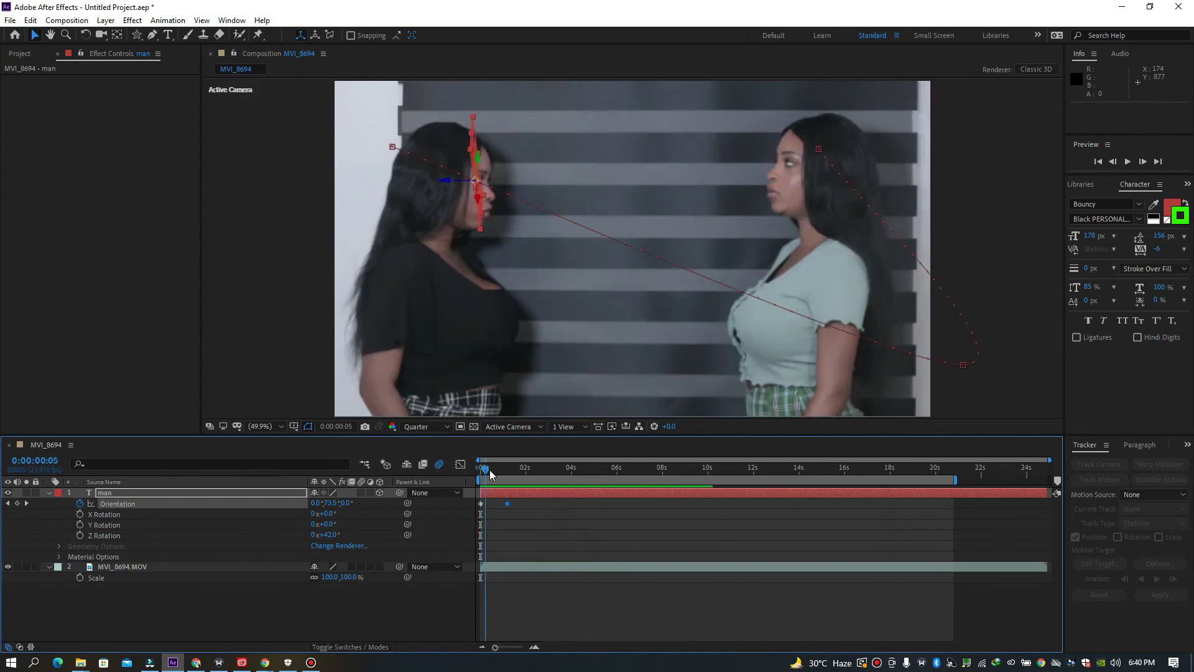
{"action": "key", "text": "space"}
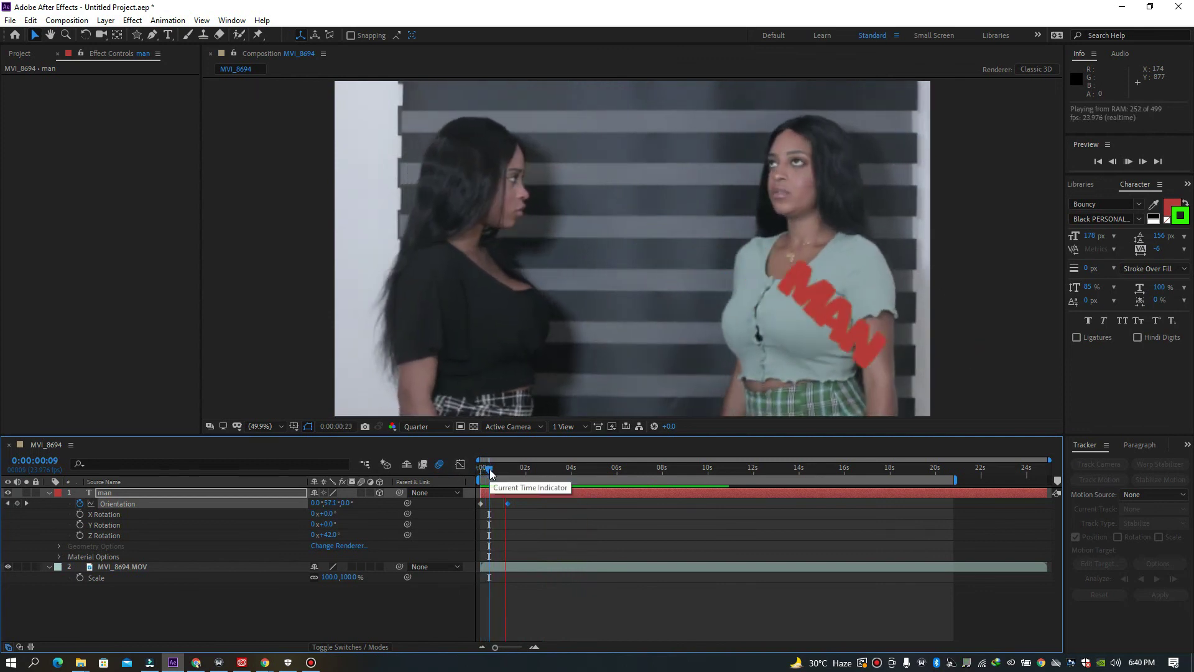
{"action": "key", "text": "space"}
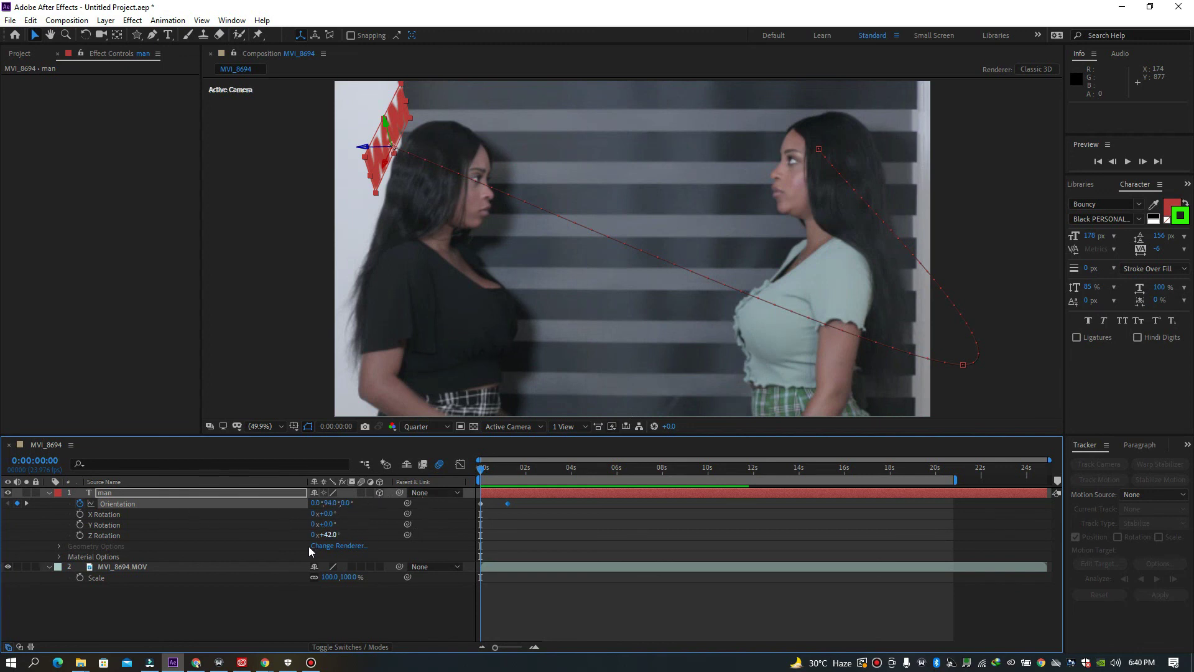
Keyframe the man text's Y Rotation at 18° at 0:00:00:00 and at -53° at 0:00:01:11, and scrub through the rotation.
{"action": "left_click_drag", "start_coordinate": [330, 526], "coordinate": [348, 525]}
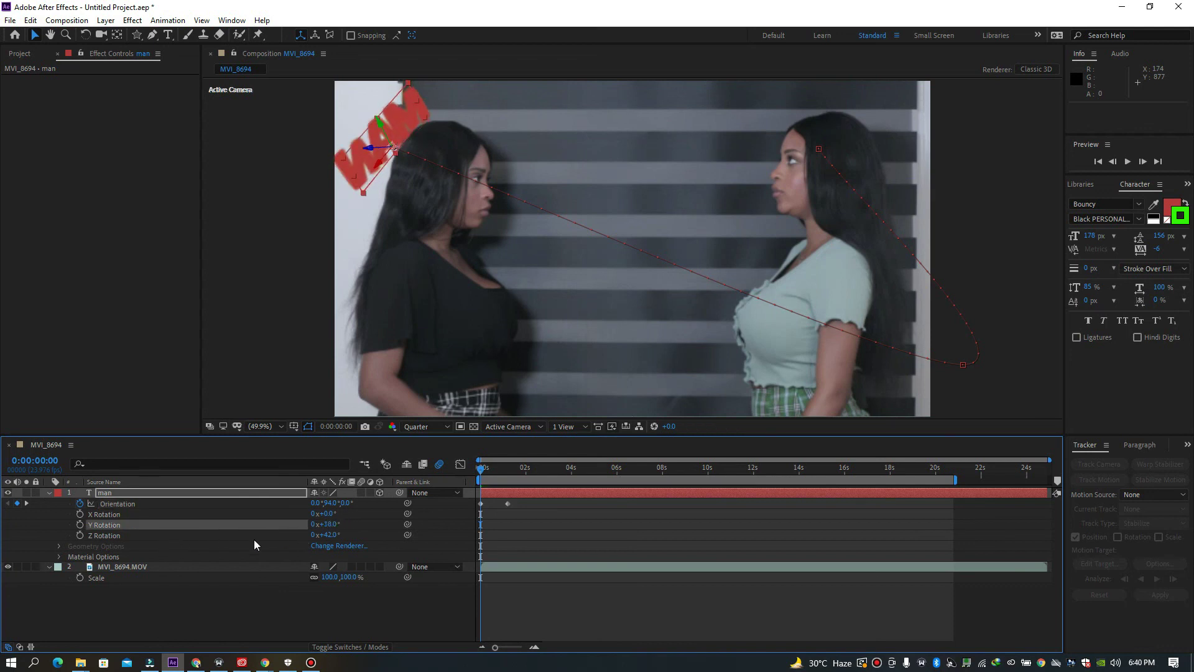
{"action": "left_click", "coordinate": [80, 526]}
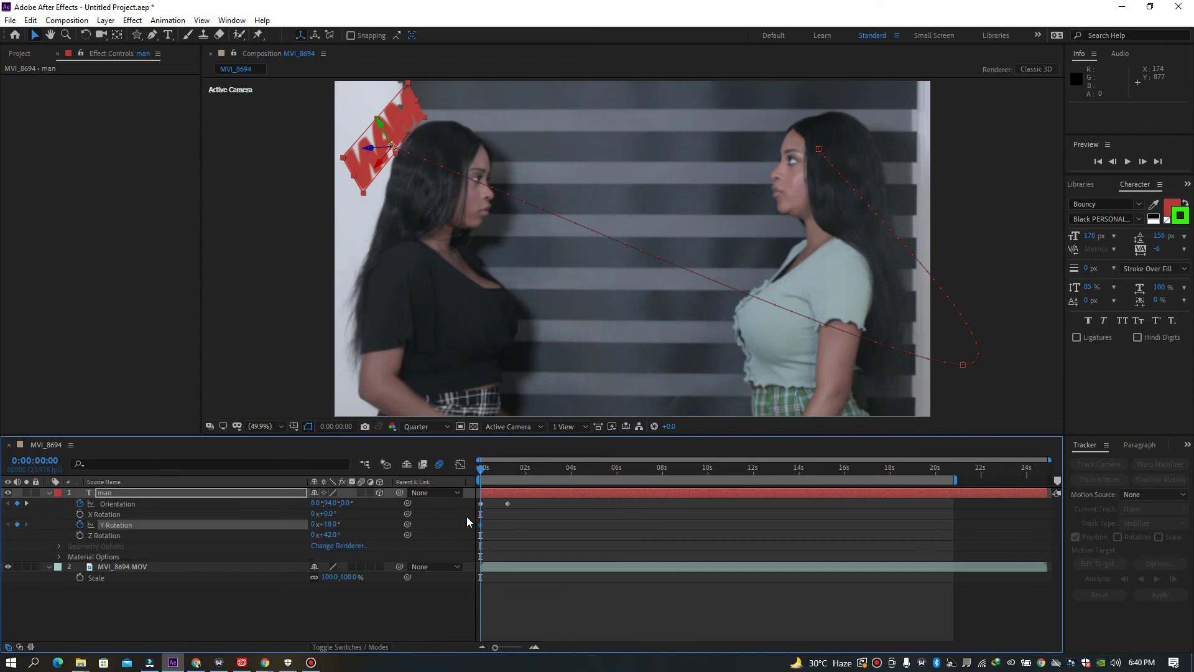
{"action": "left_click_drag", "start_coordinate": [482, 473], "coordinate": [513, 473]}
{"action": "left_click_drag", "start_coordinate": [324, 524], "coordinate": [296, 529]}
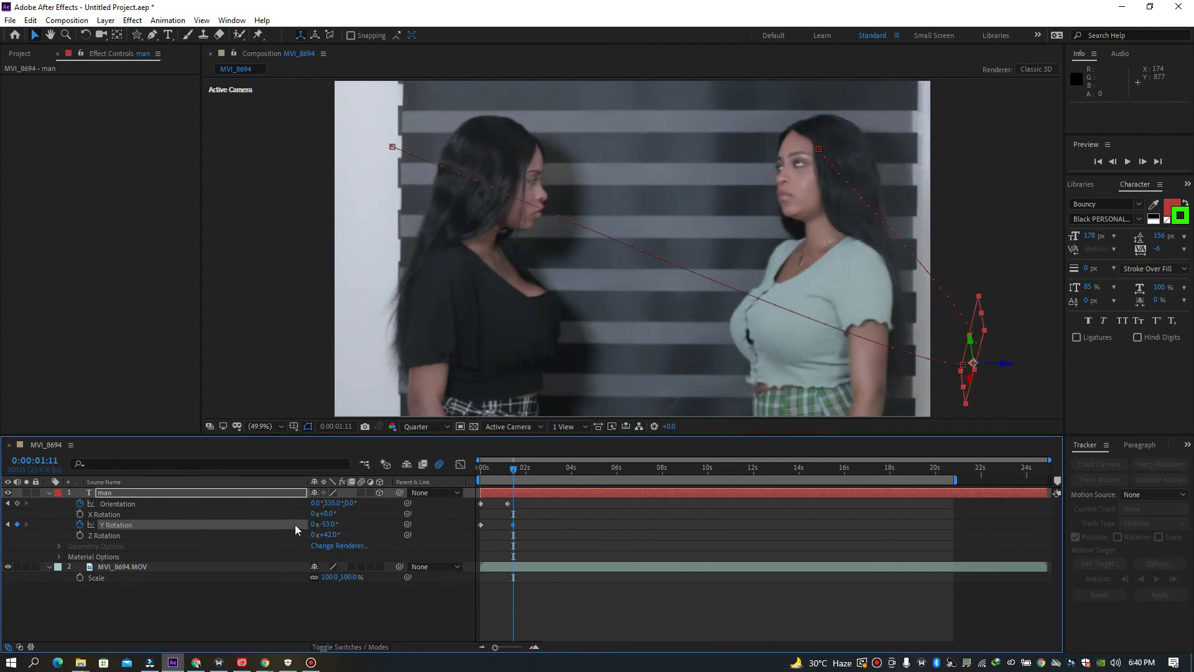
{"action": "left_click_drag", "start_coordinate": [514, 474], "coordinate": [496, 473]}
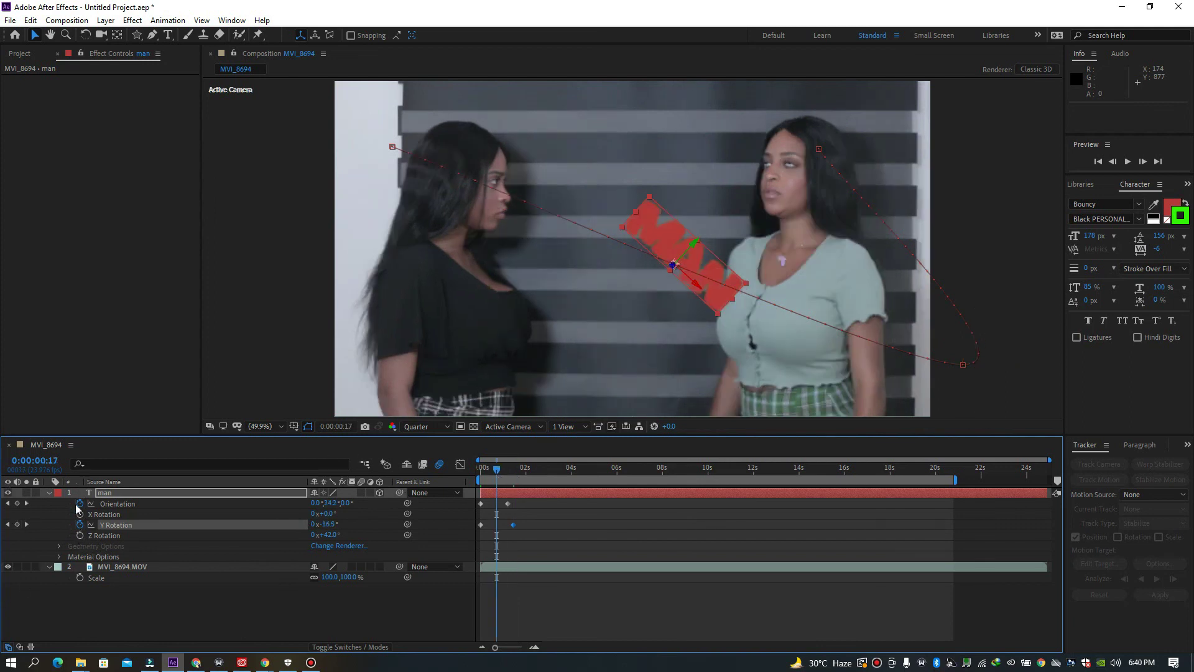
Hide the man text layer in the composition.
{"action": "left_click", "coordinate": [107, 497]}
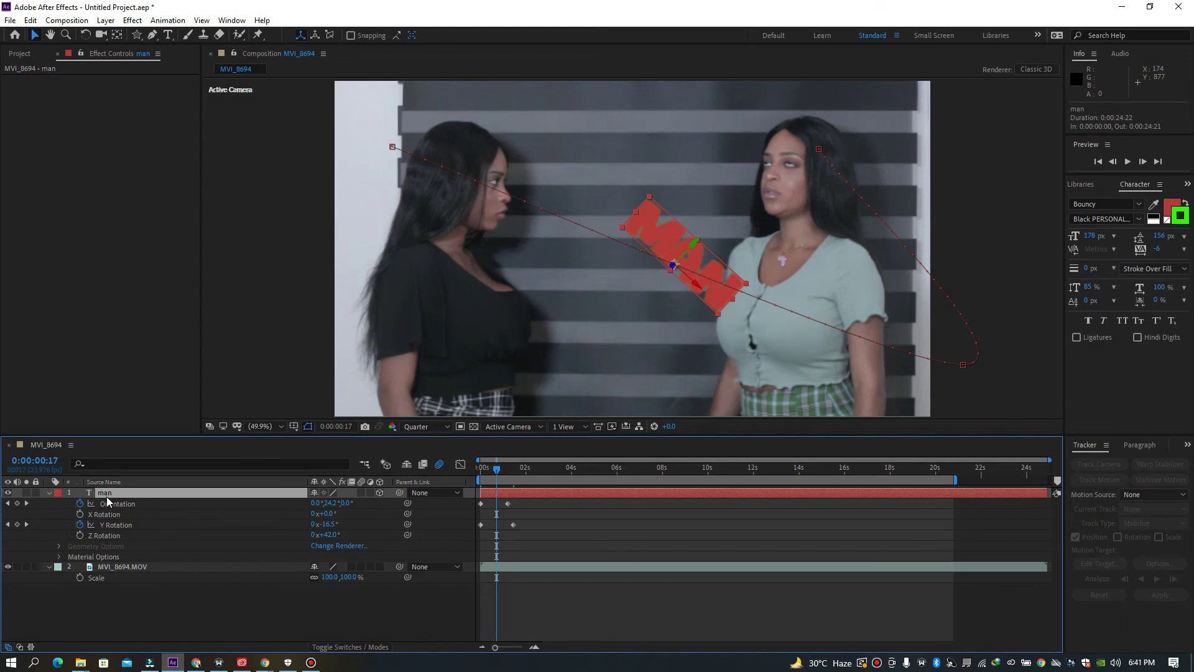
{"action": "left_click", "coordinate": [8, 492]}
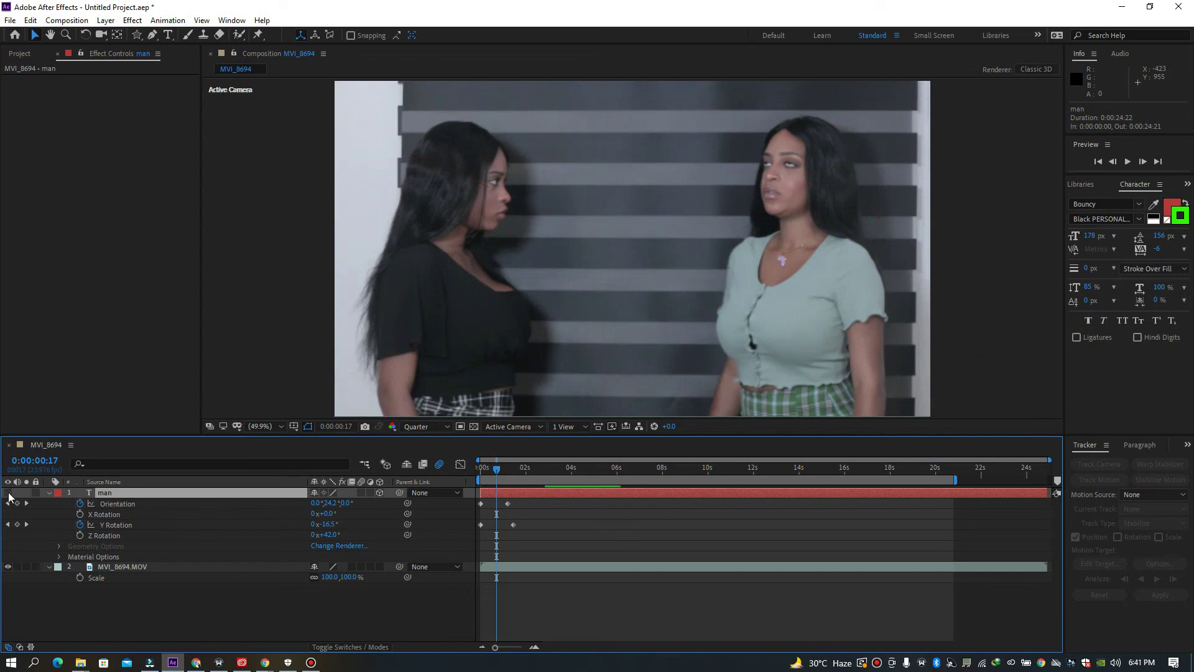